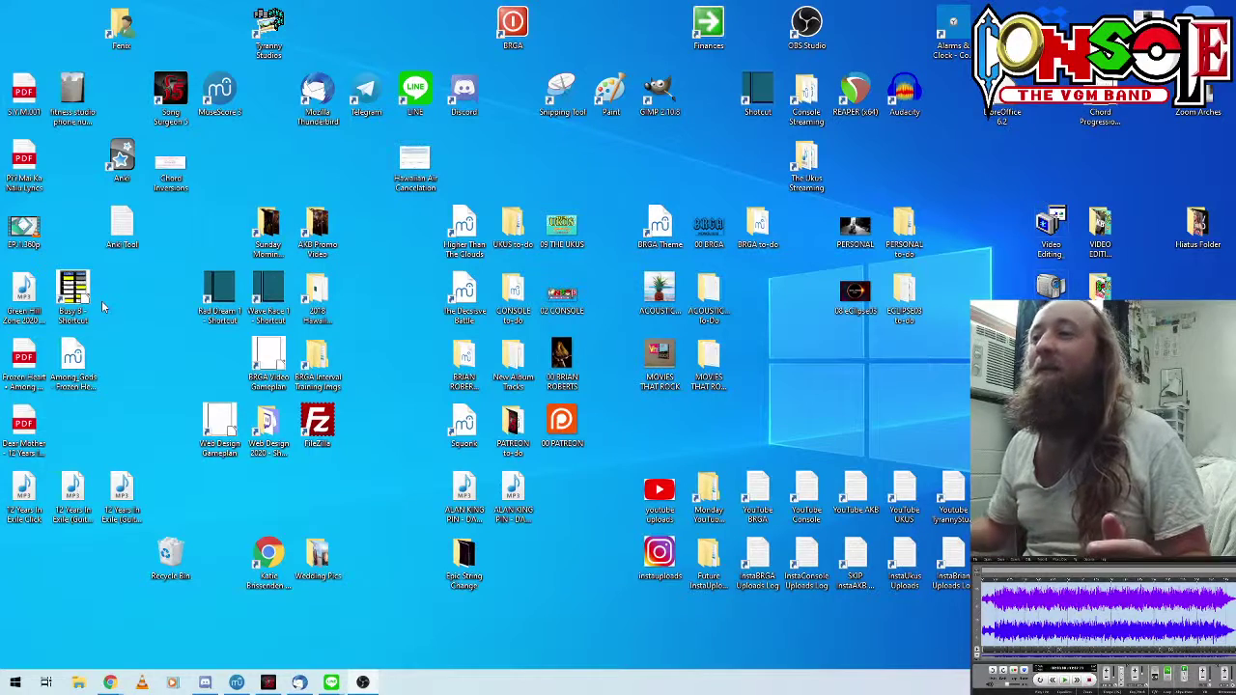
# Step: Switch to MuseScore and examine the opening measures of the Corridor's of Time score
pyautogui.click(236, 683)
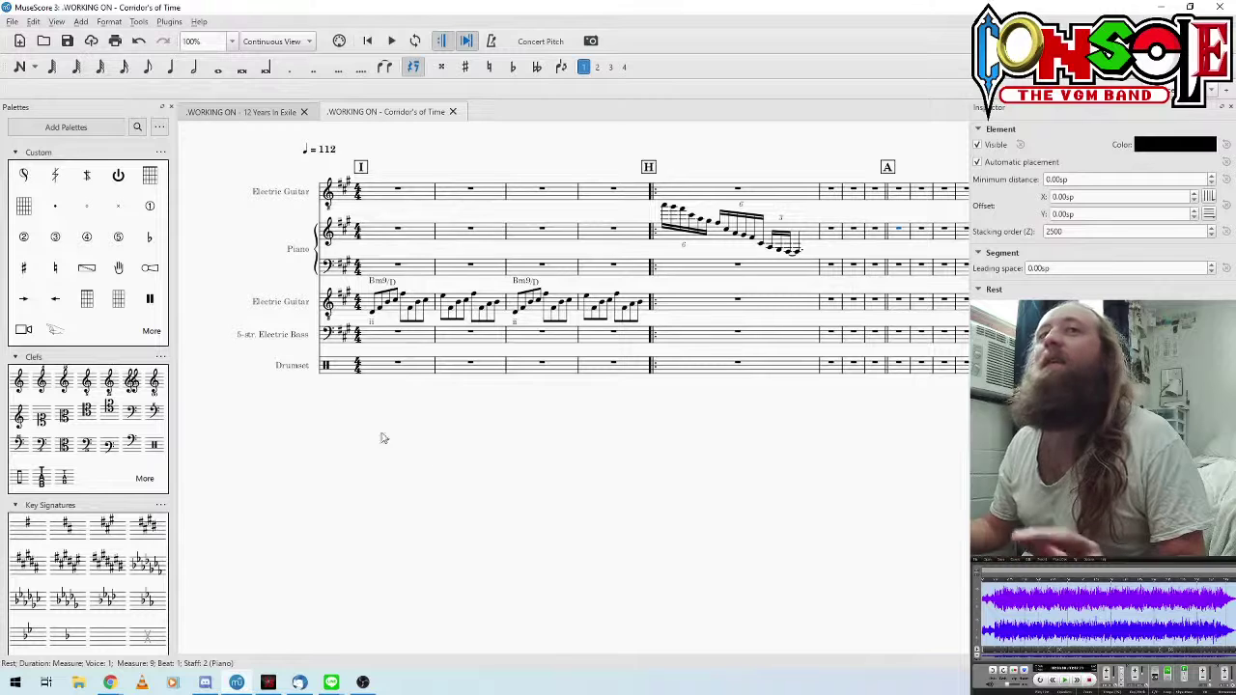
pyautogui.moveTo(232, 237); pyautogui.dragTo(269, 274)
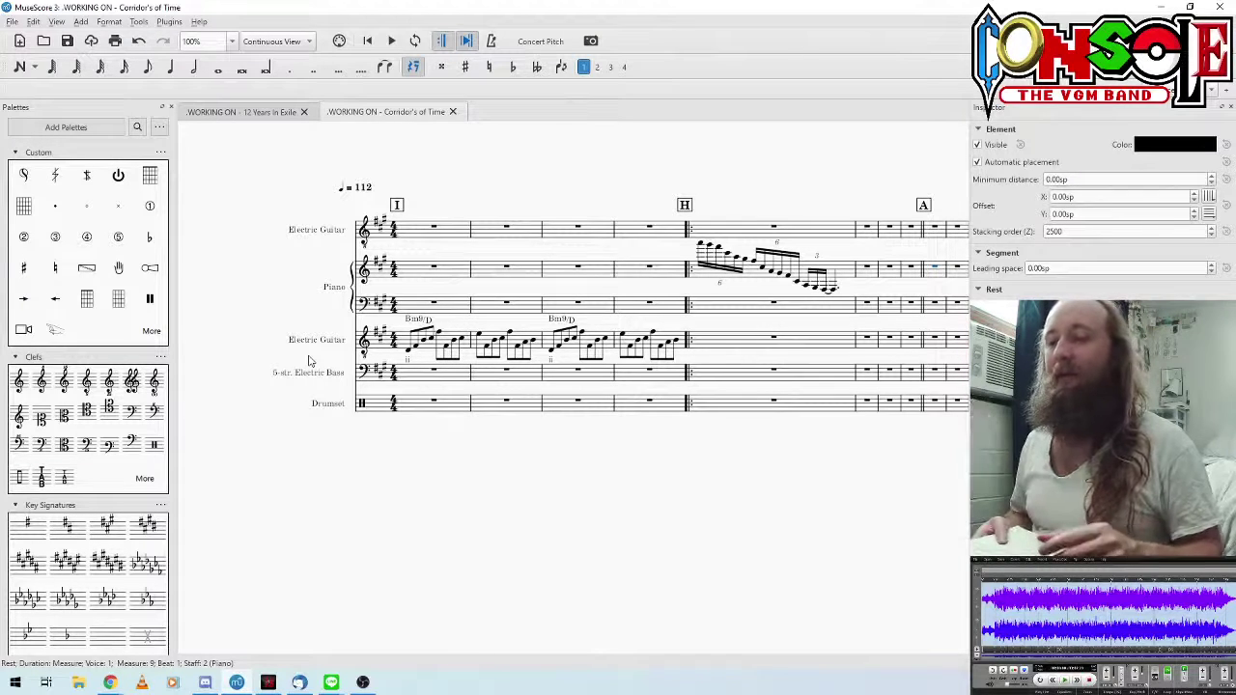
pyautogui.click(759, 286)
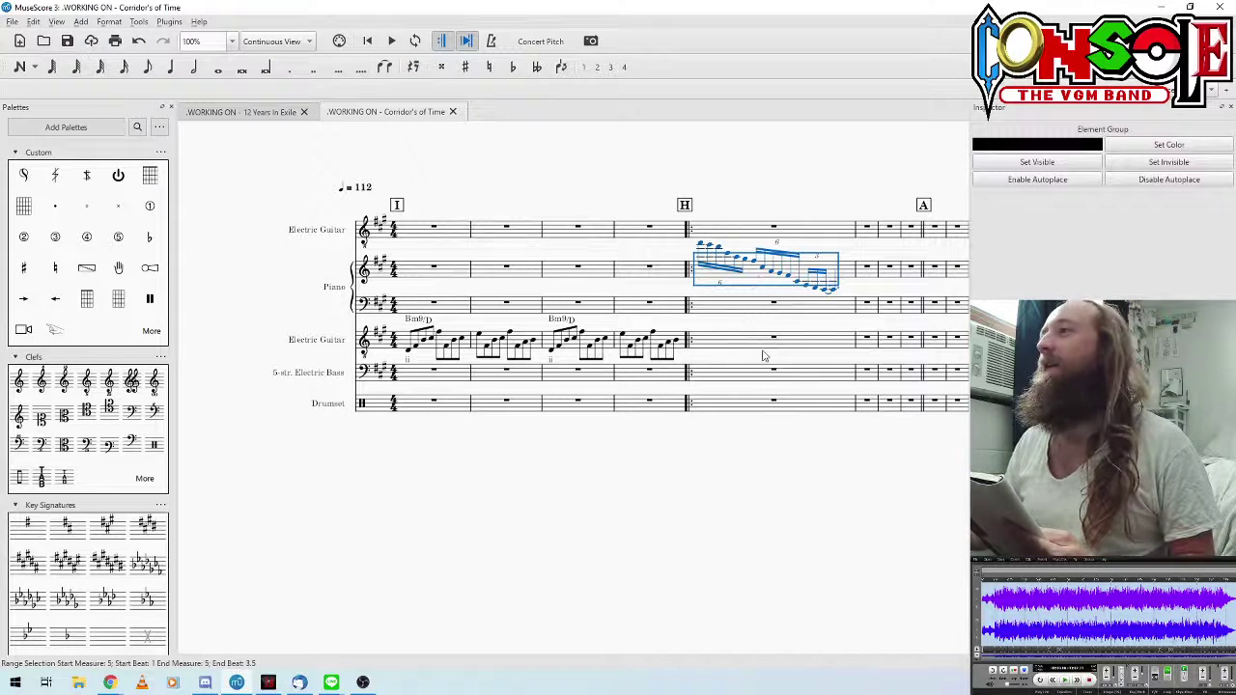
pyautogui.click(440, 277)
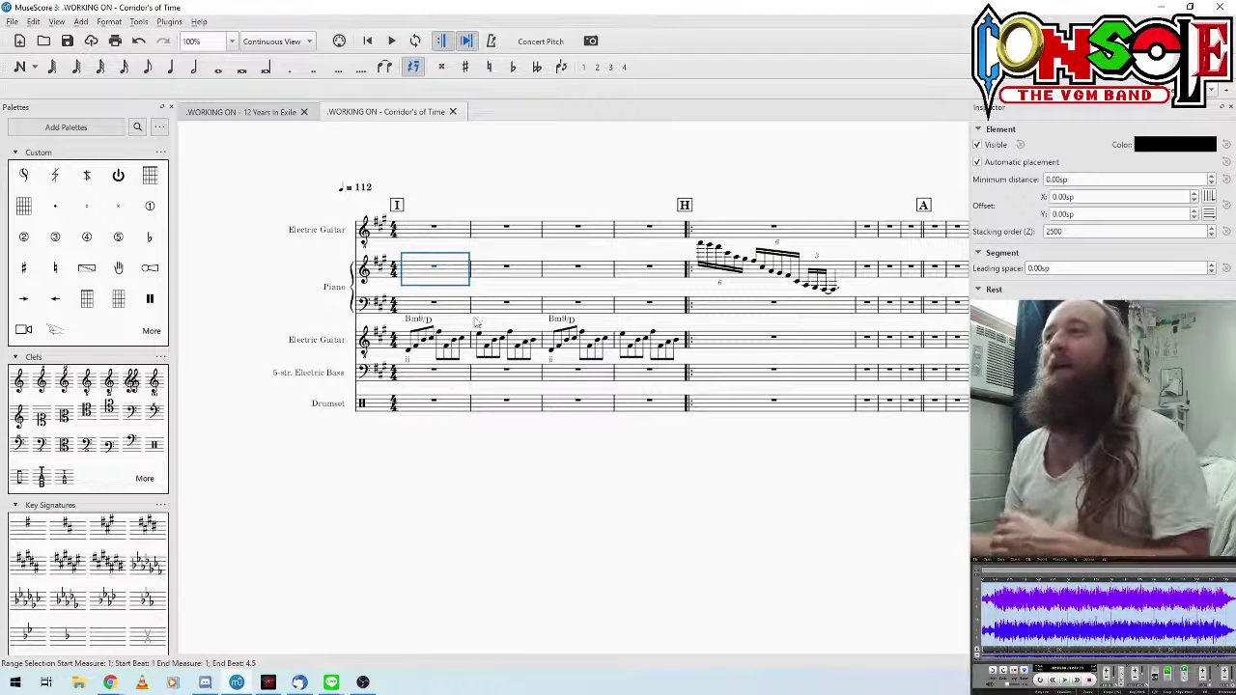
pyautogui.scroll(3, 593, 447)
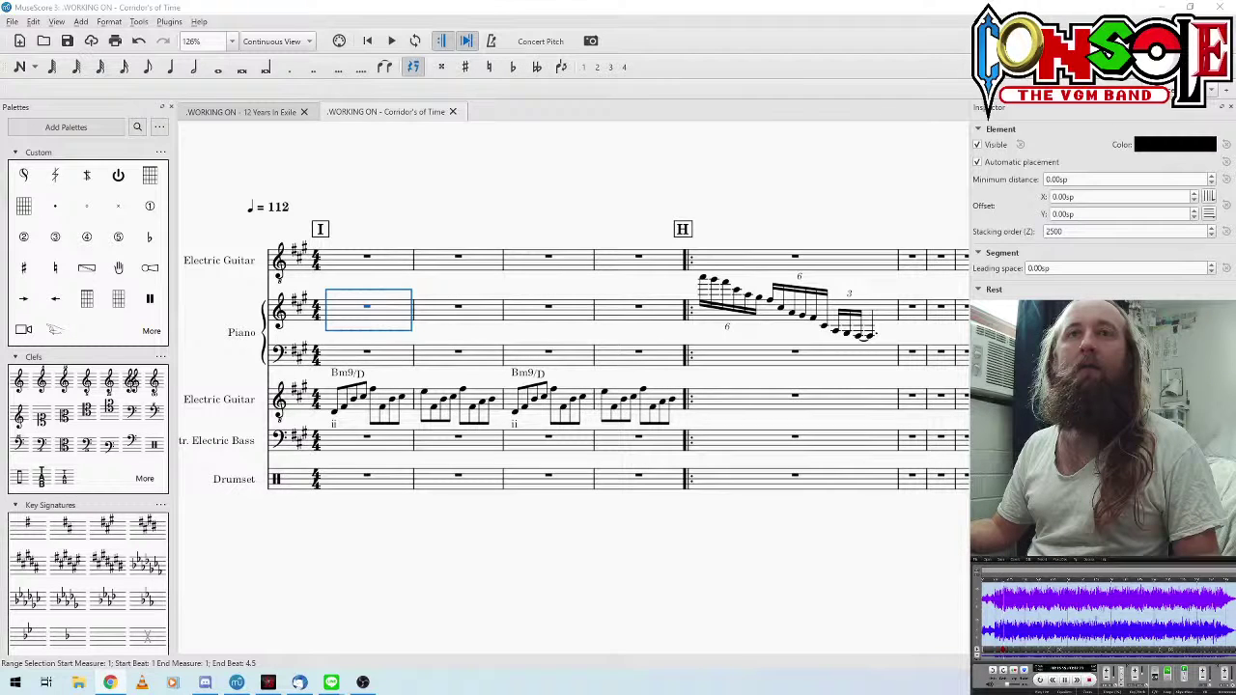
pyautogui.click(410, 570)
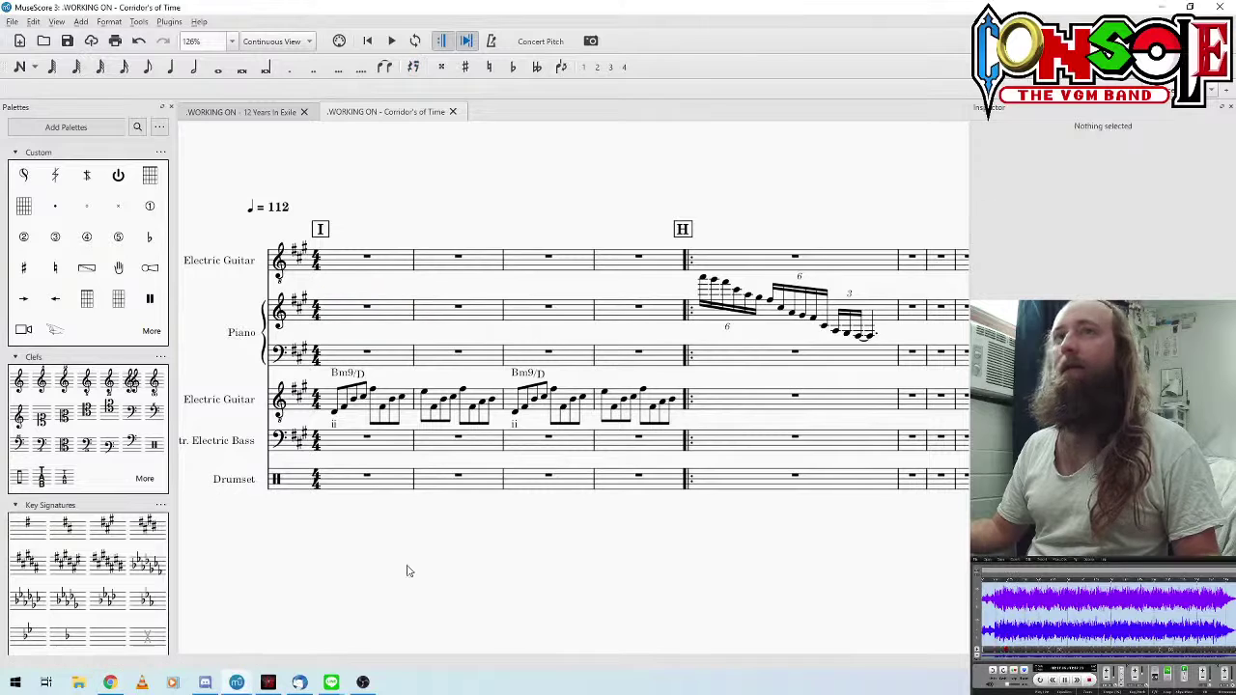
# Step: Adjust the system playback volume for the streamed audio and return to the score
pyautogui.hotkey('alt', 'Tab')
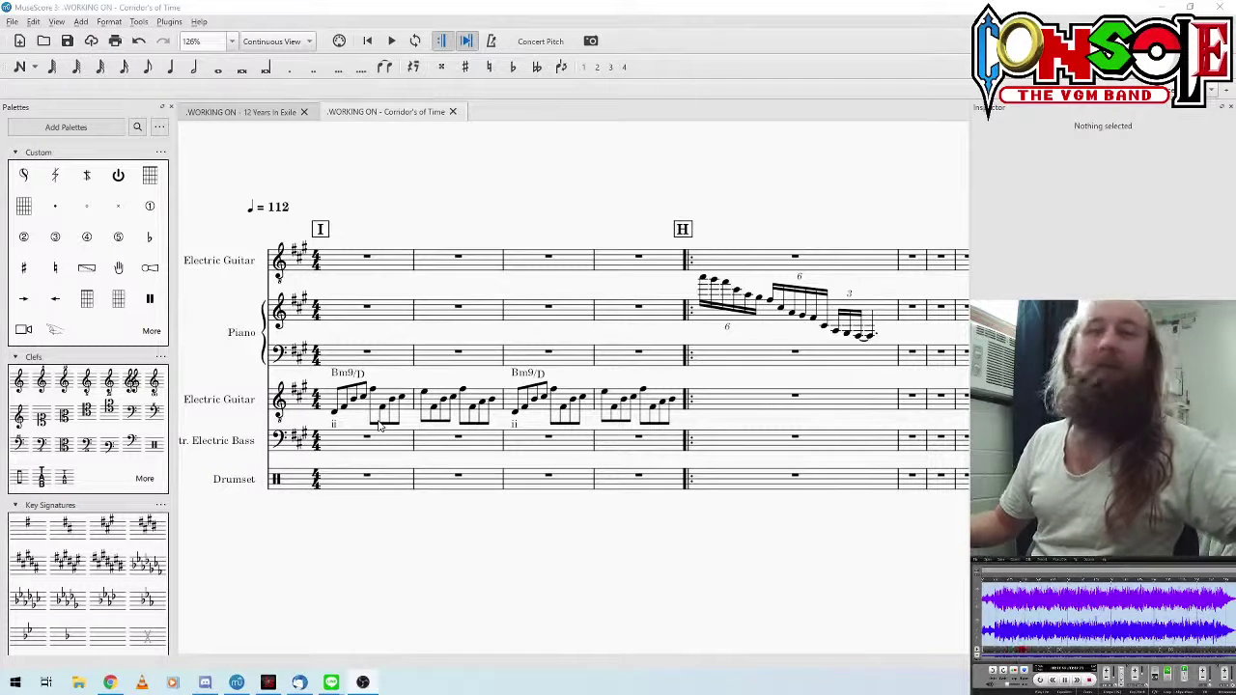
pyautogui.press('XF86AudioLowerVolume')
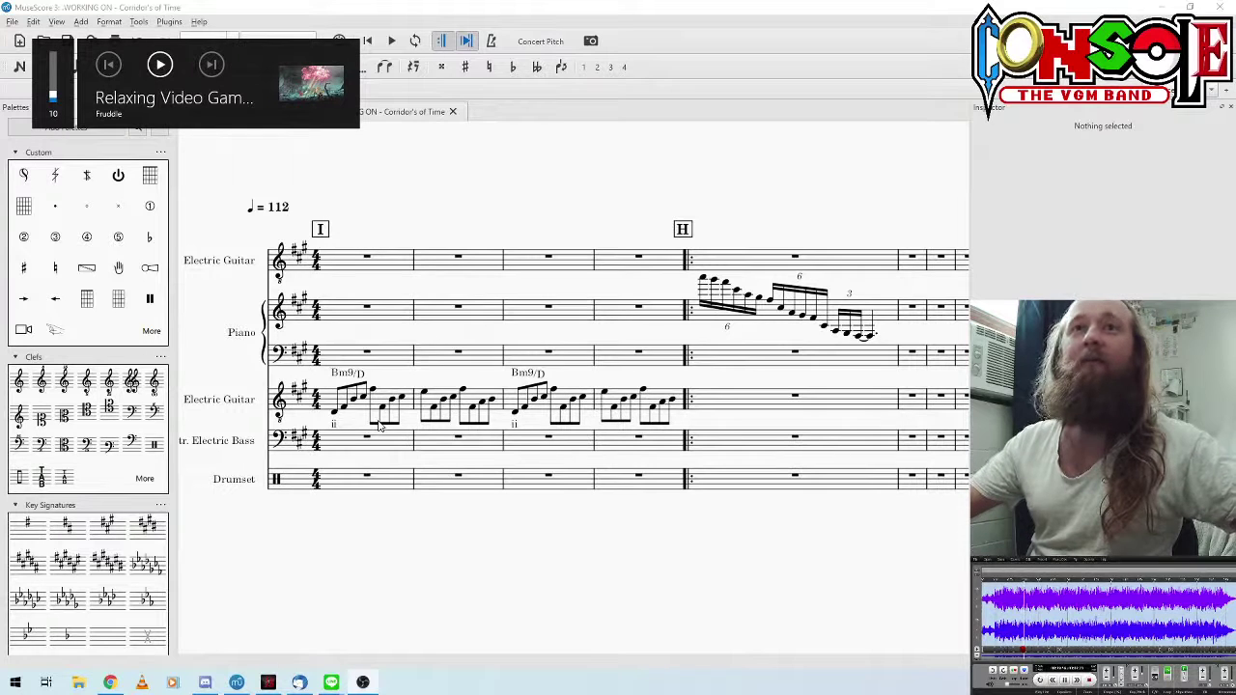
pyautogui.press('XF86AudioRaiseVolume')
pyautogui.press('XF86AudioRaiseVolume')
pyautogui.press('XF86AudioRaiseVolume')
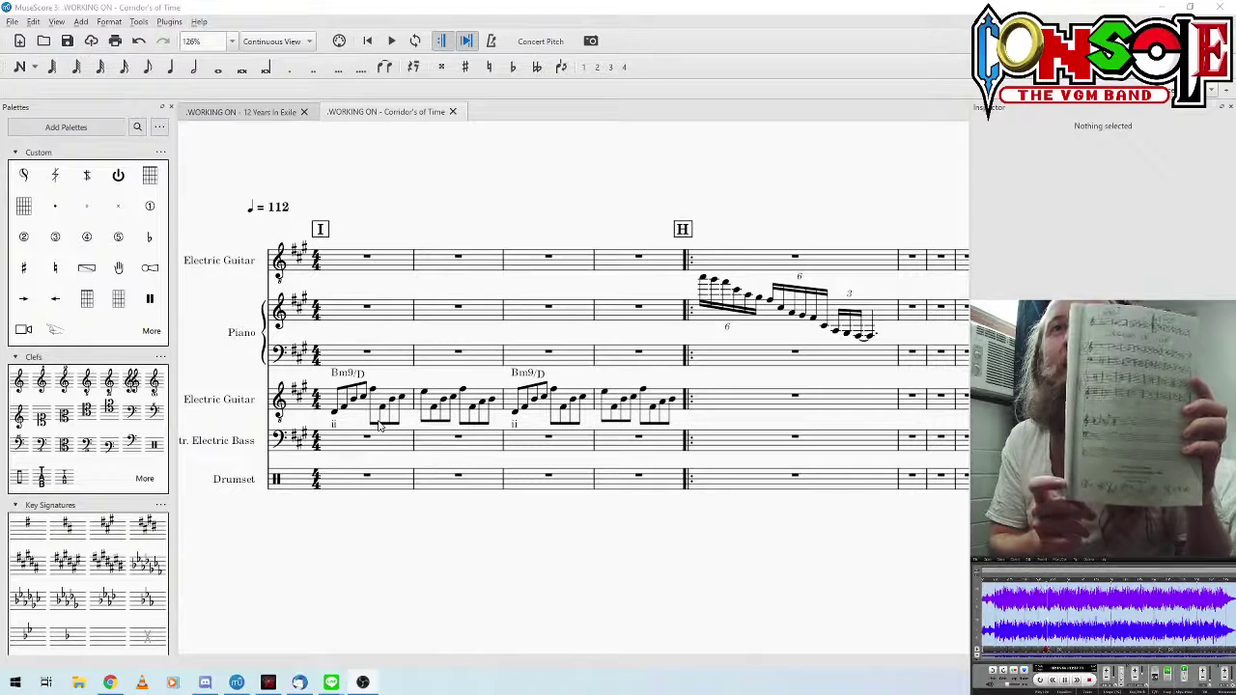
pyautogui.press('XF86AudioLowerVolume')
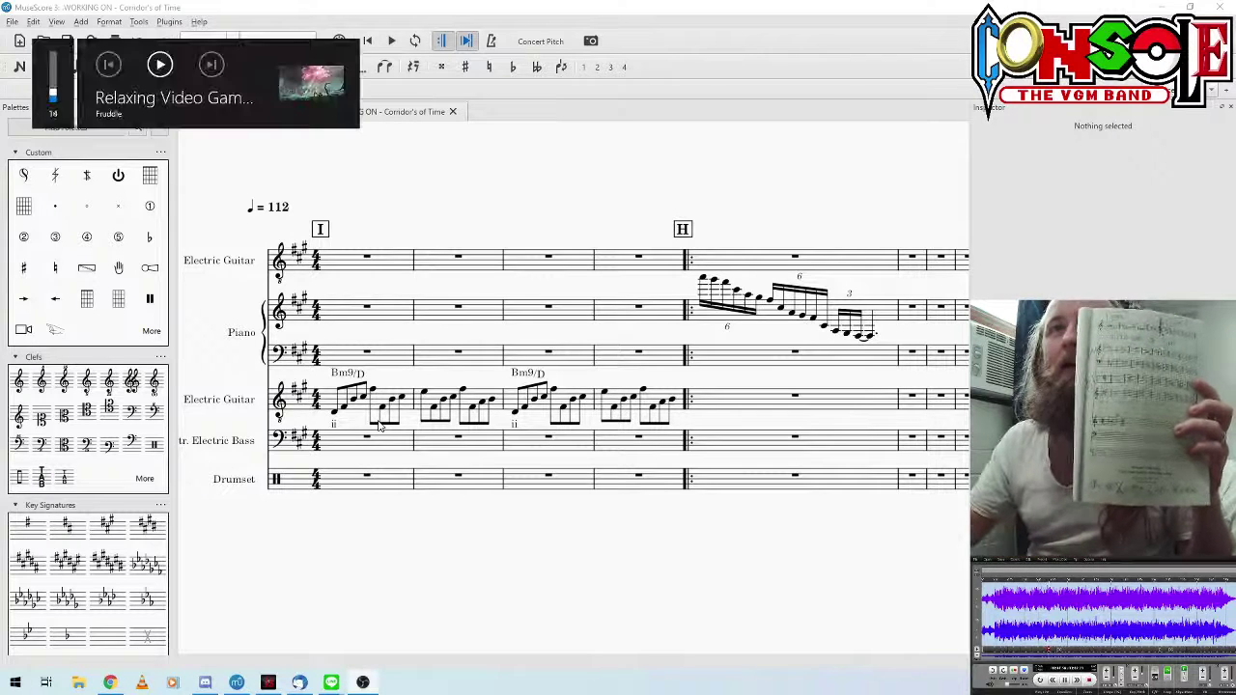
pyautogui.press('XF86AudioLowerVolume')
pyautogui.press('XF86AudioLowerVolume')
pyautogui.press('XF86AudioLowerVolume')
pyautogui.press('XF86AudioLowerVolume')
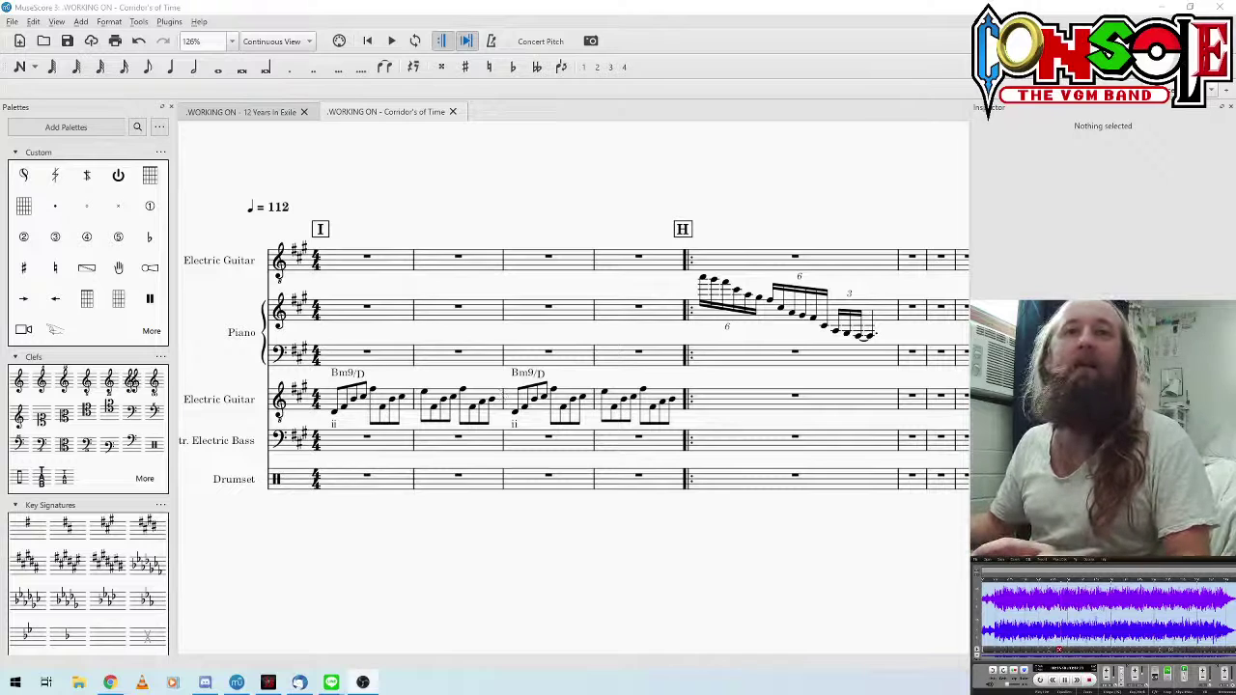
pyautogui.hotkey('alt', 'Tab')
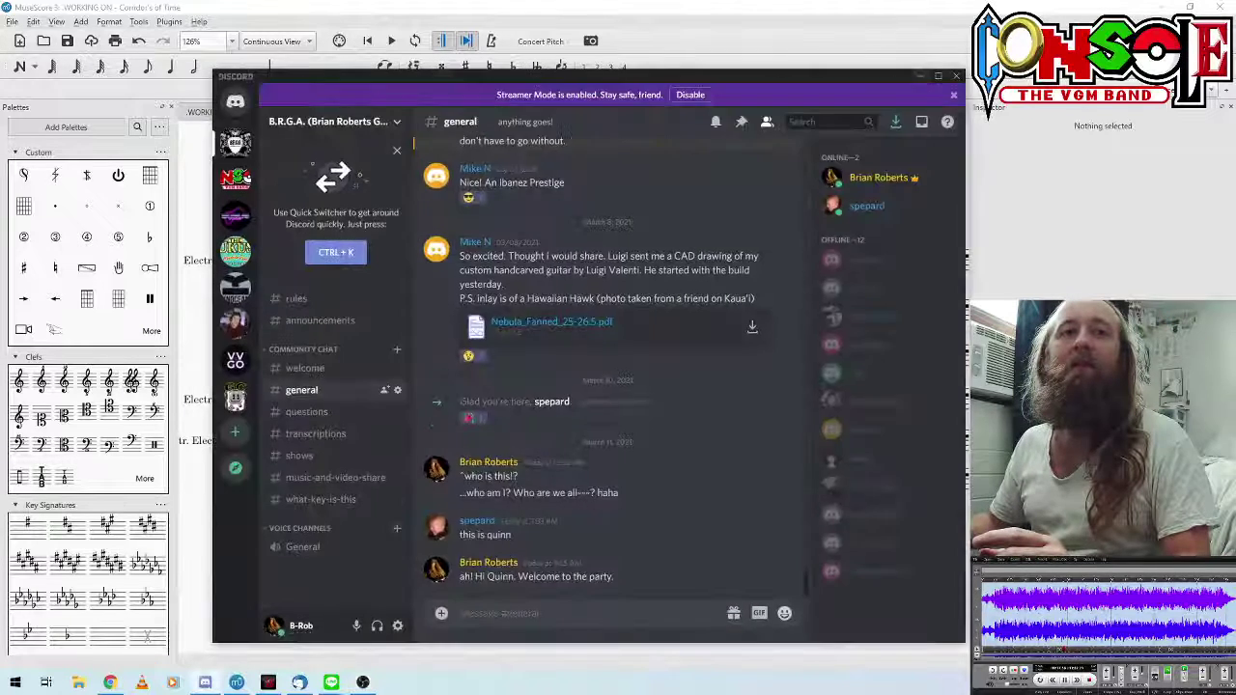
pyautogui.hotkey('alt', 'Tab')
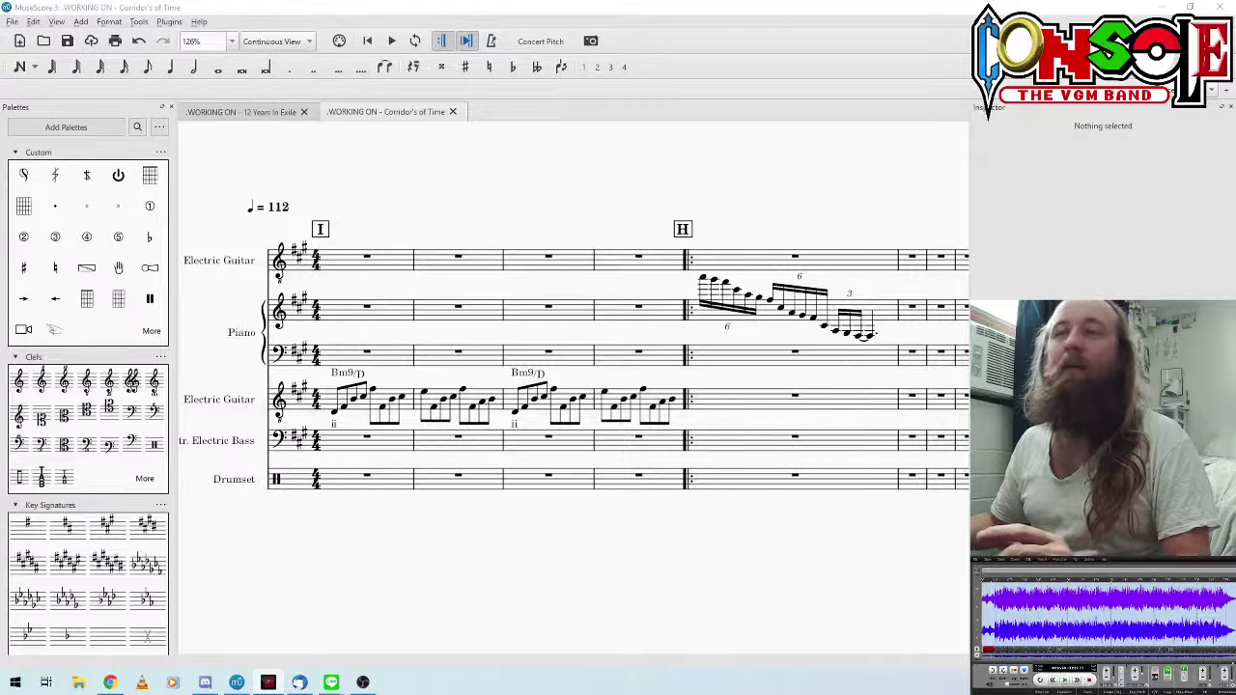
# Step: Copy the four-measure arpeggio from the lower Electric Guitar staff into the lower Piano staff, starting at measure 1
pyautogui.click(336, 414)
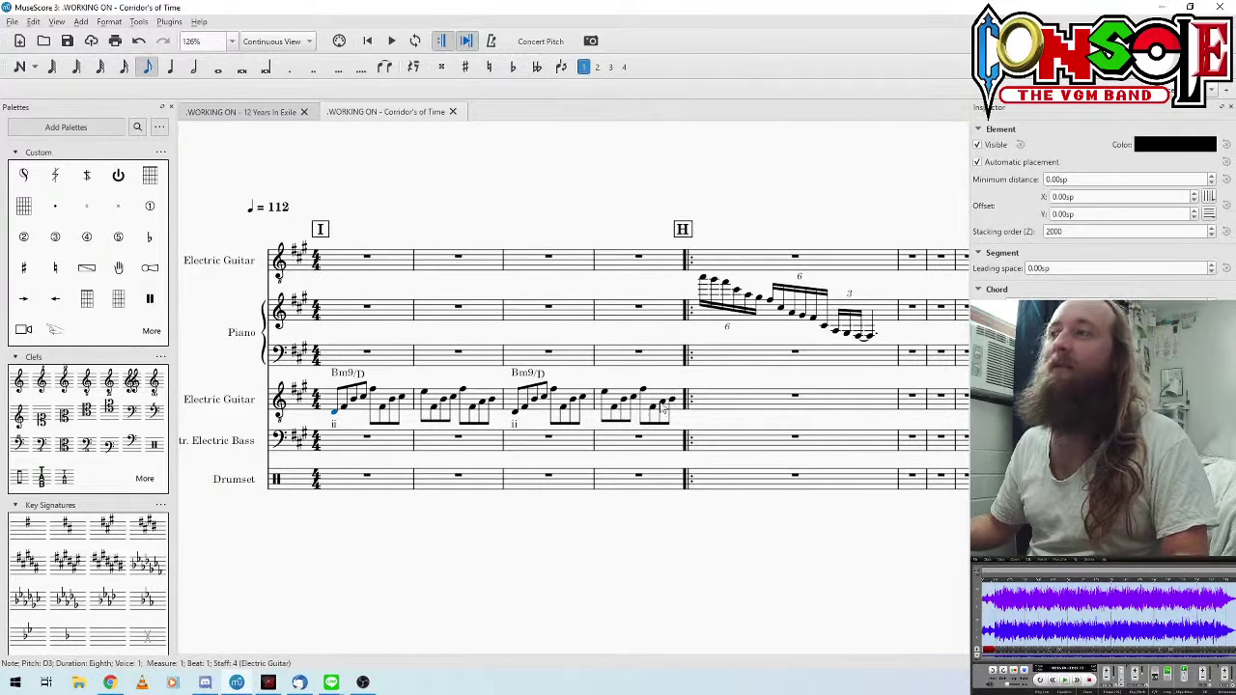
pyautogui.keyDown('shift'); pyautogui.click(664, 409); pyautogui.keyUp('shift')
pyautogui.hotkey('ctrl', 'c')
pyautogui.click(361, 357)
pyautogui.hotkey('ctrl', 'v')
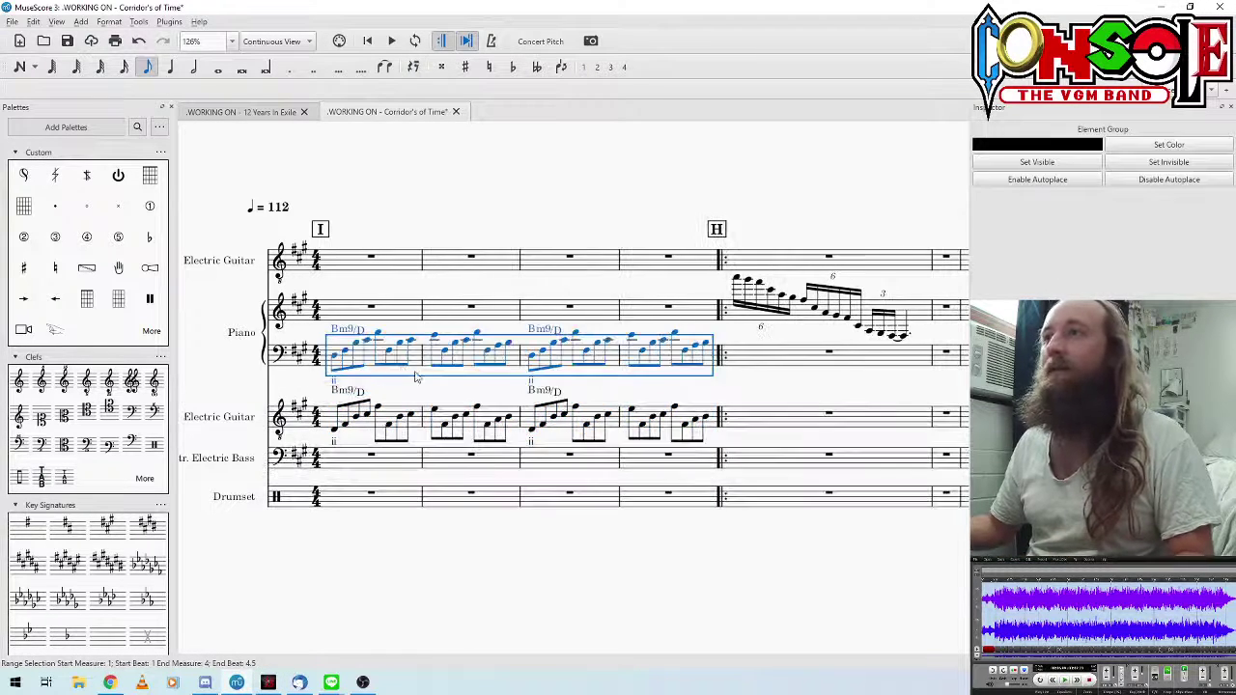
pyautogui.press('Escape')
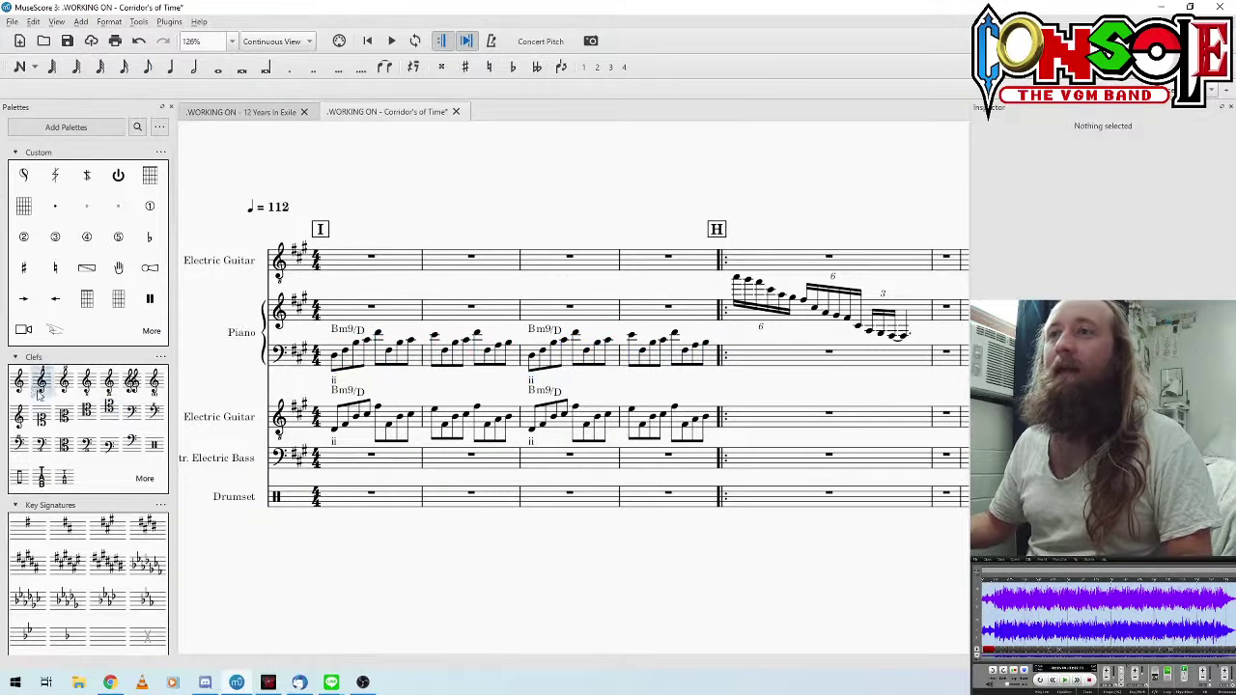
# Step: Change the lower Piano staff to a treble clef and raise its four-measure arpeggio by one octave
pyautogui.moveTo(39, 392); pyautogui.dragTo(290, 364)
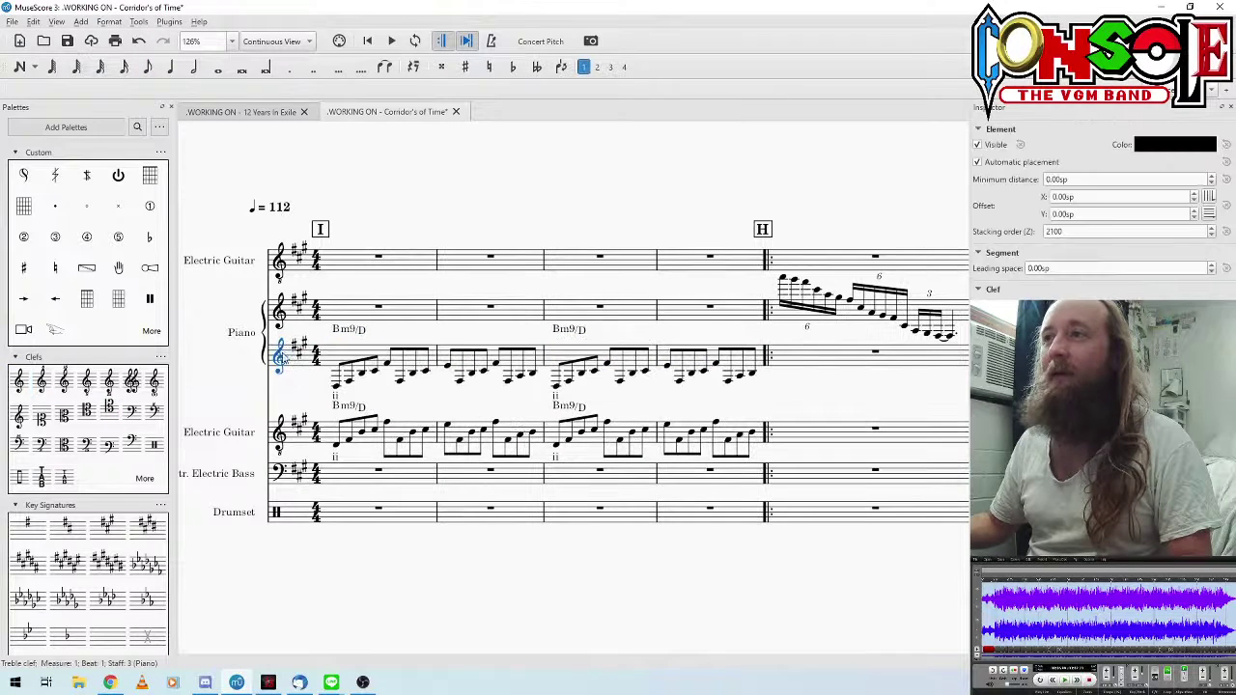
pyautogui.click(334, 386)
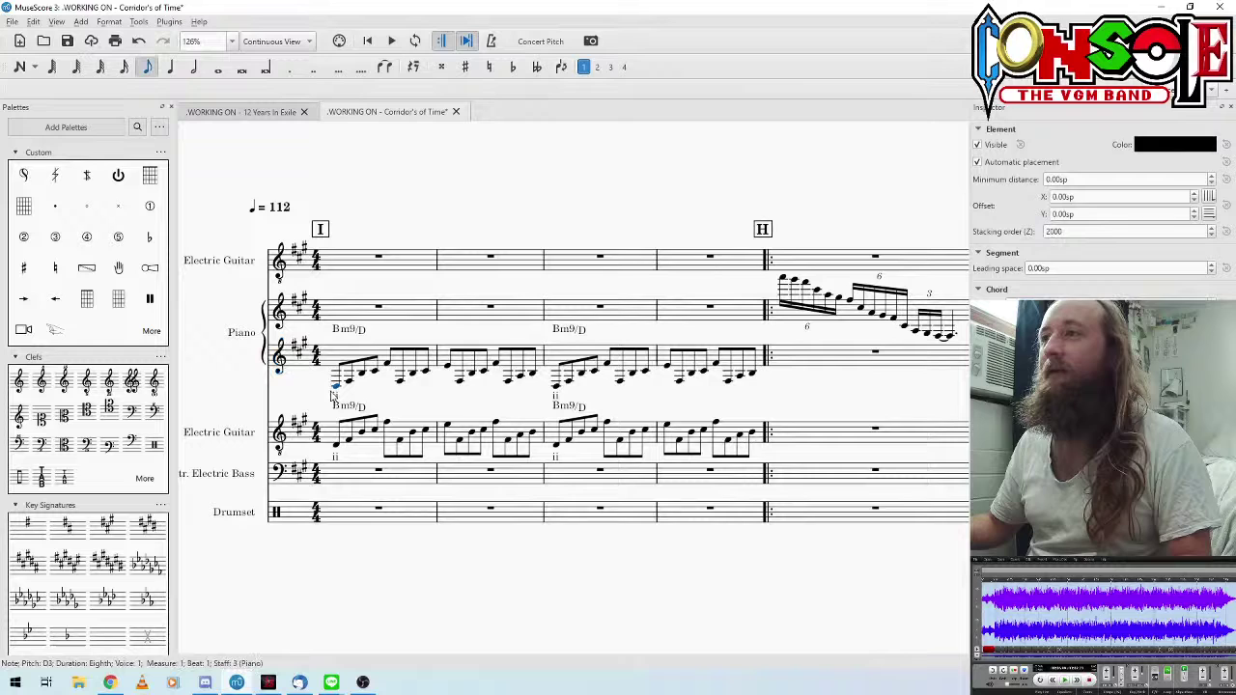
pyautogui.keyDown('shift'); pyautogui.click(749, 381); pyautogui.keyUp('shift')
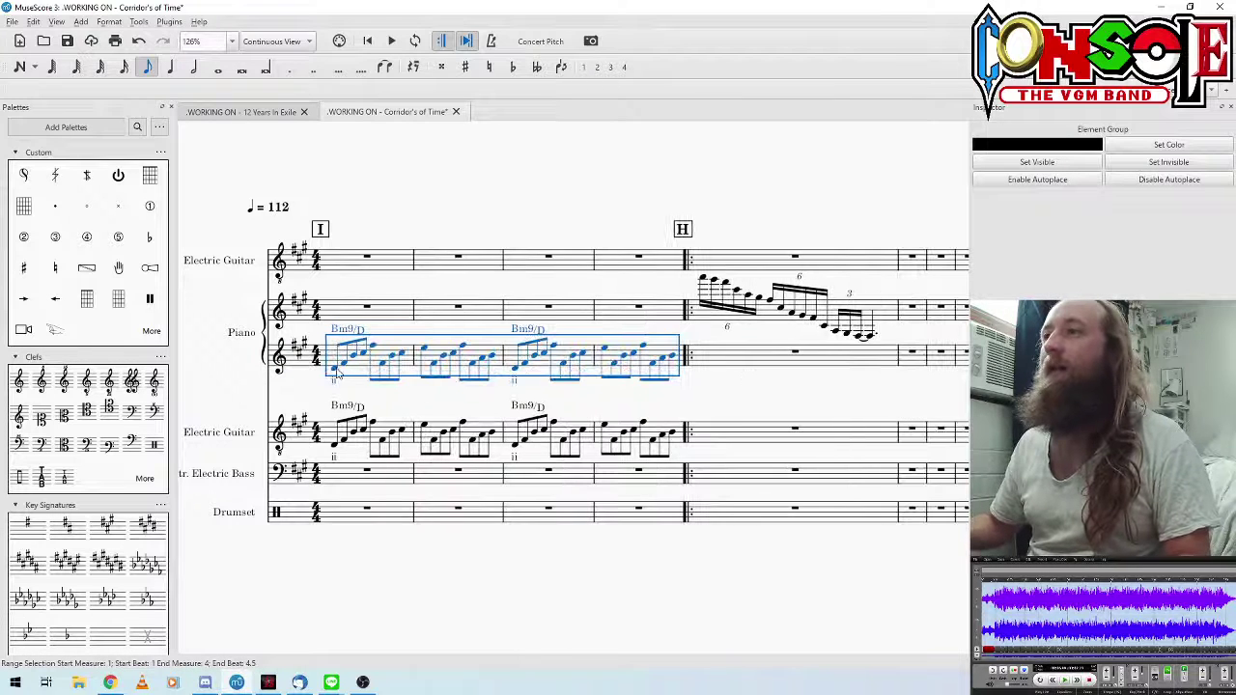
pyautogui.click(334, 370)
pyautogui.press('space')
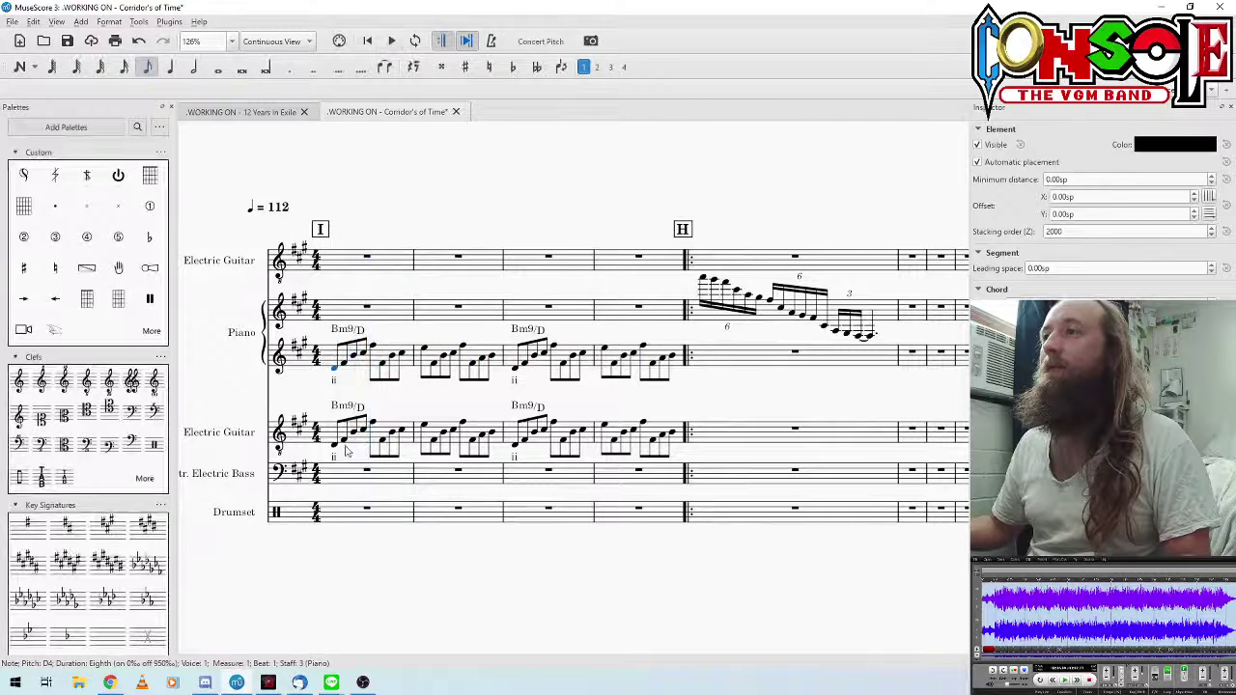
# Step: Delete the original arpeggio in measures 1 to 4 of the lower Electric Guitar staff
pyautogui.click(365, 446)
pyautogui.keyDown('shift'); pyautogui.click(674, 436); pyautogui.keyUp('shift')
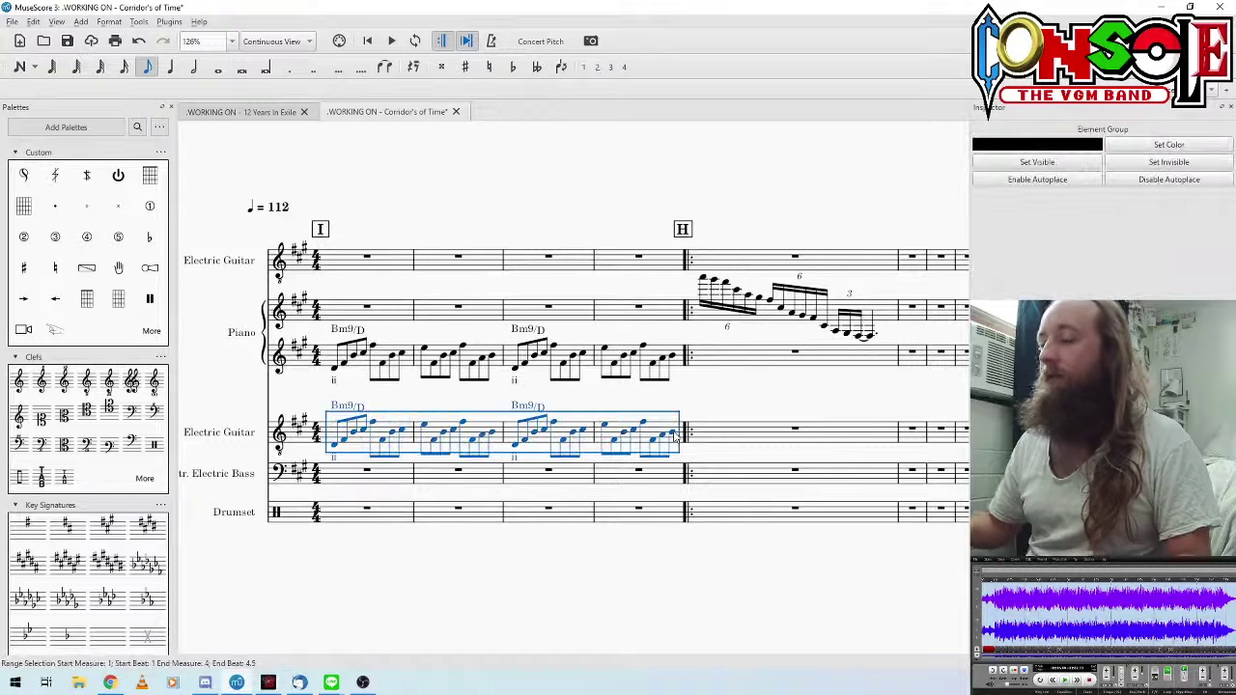
pyautogui.press('Delete')
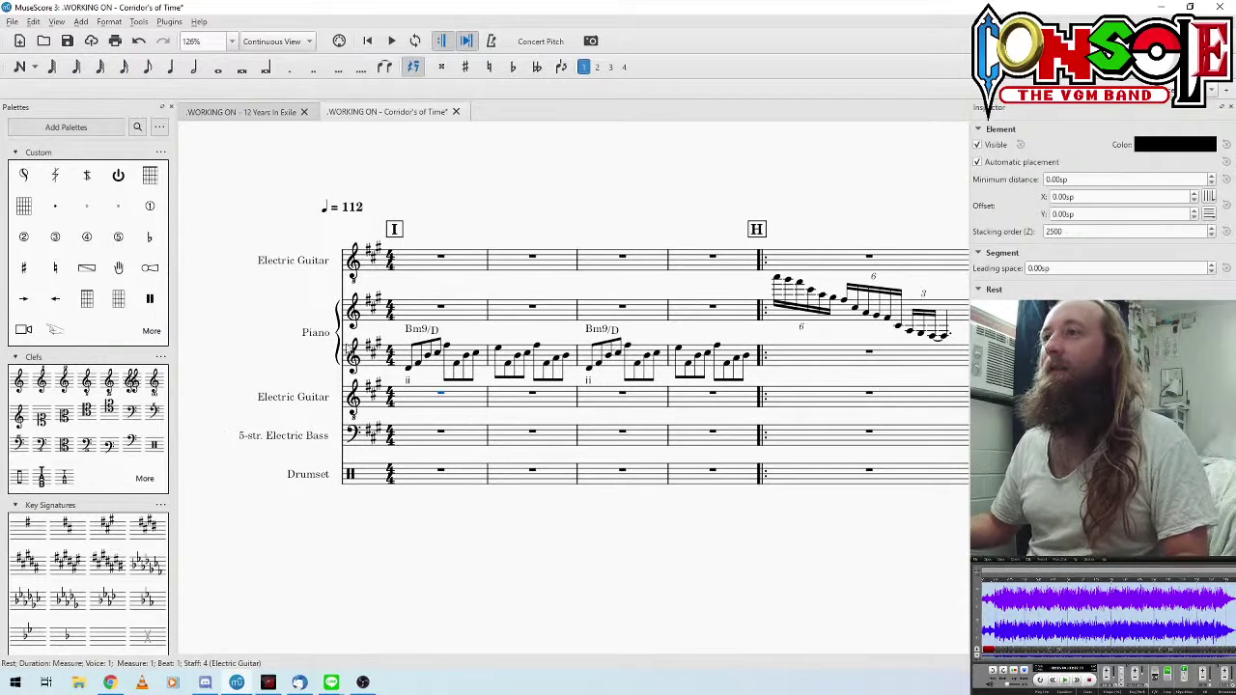
# Step: Play back the Piano arpeggio and change the last two eighth notes of measure 2 to B4 and C♯5
pyautogui.press('space')
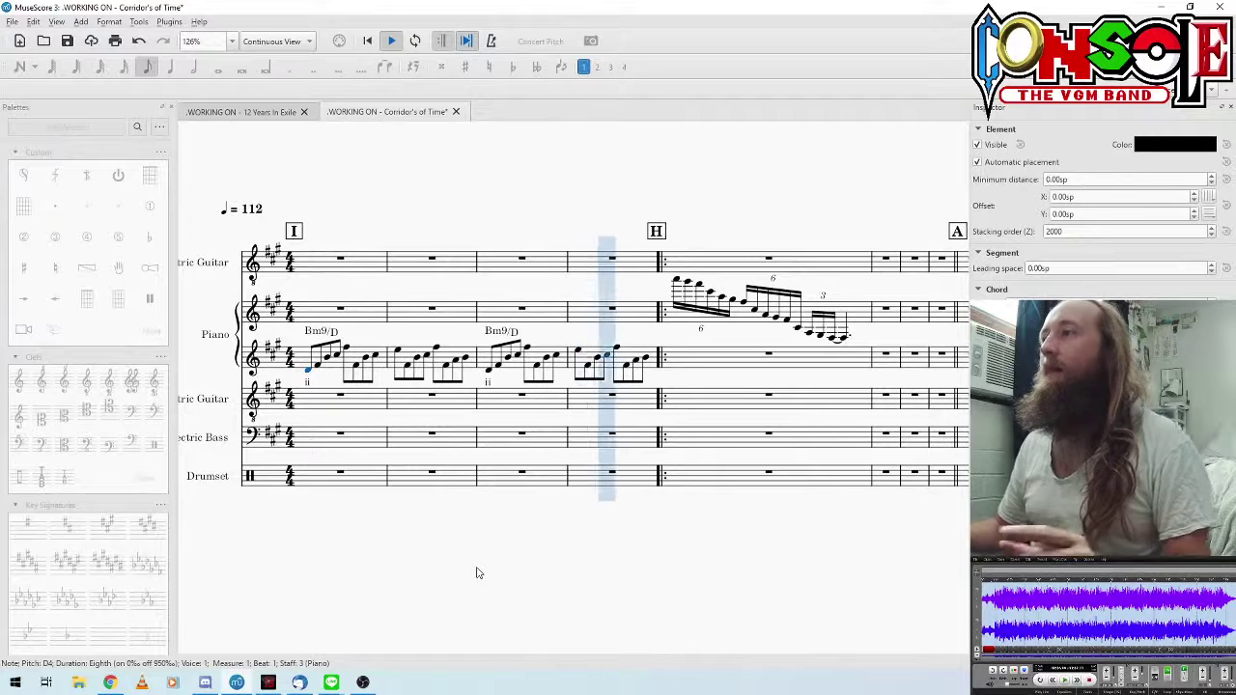
pyautogui.press('space')
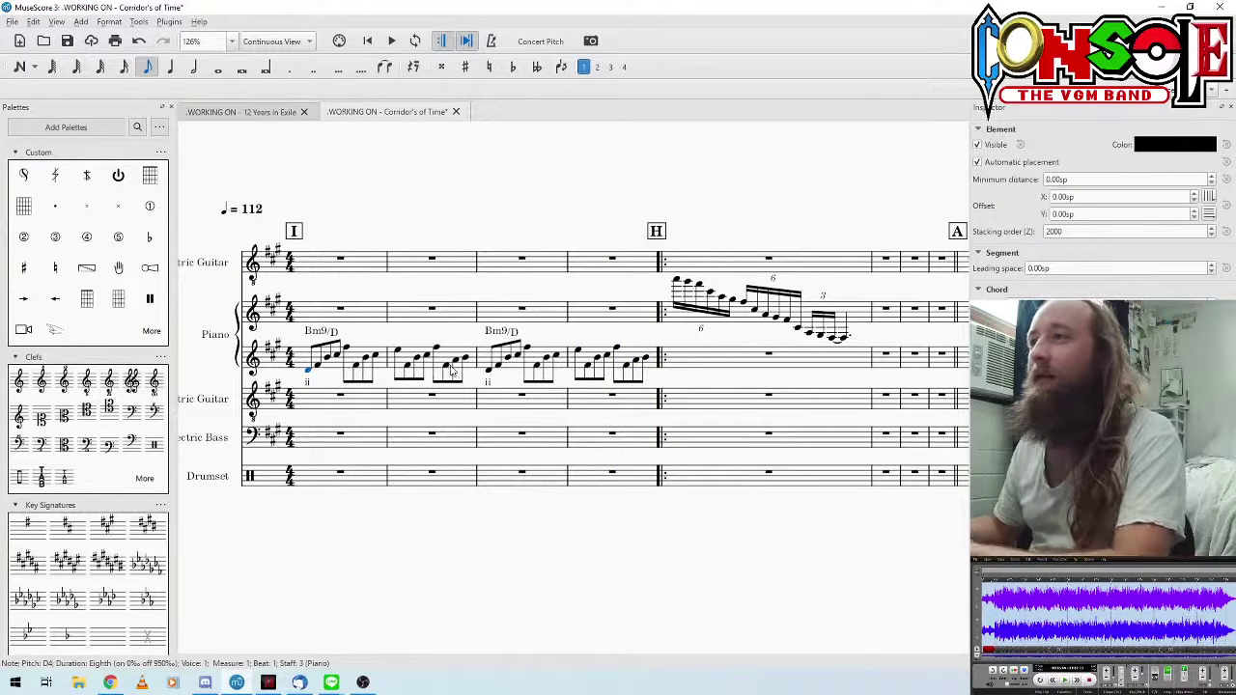
pyautogui.click(369, 371)
pyautogui.click(372, 365)
pyautogui.press('Right')
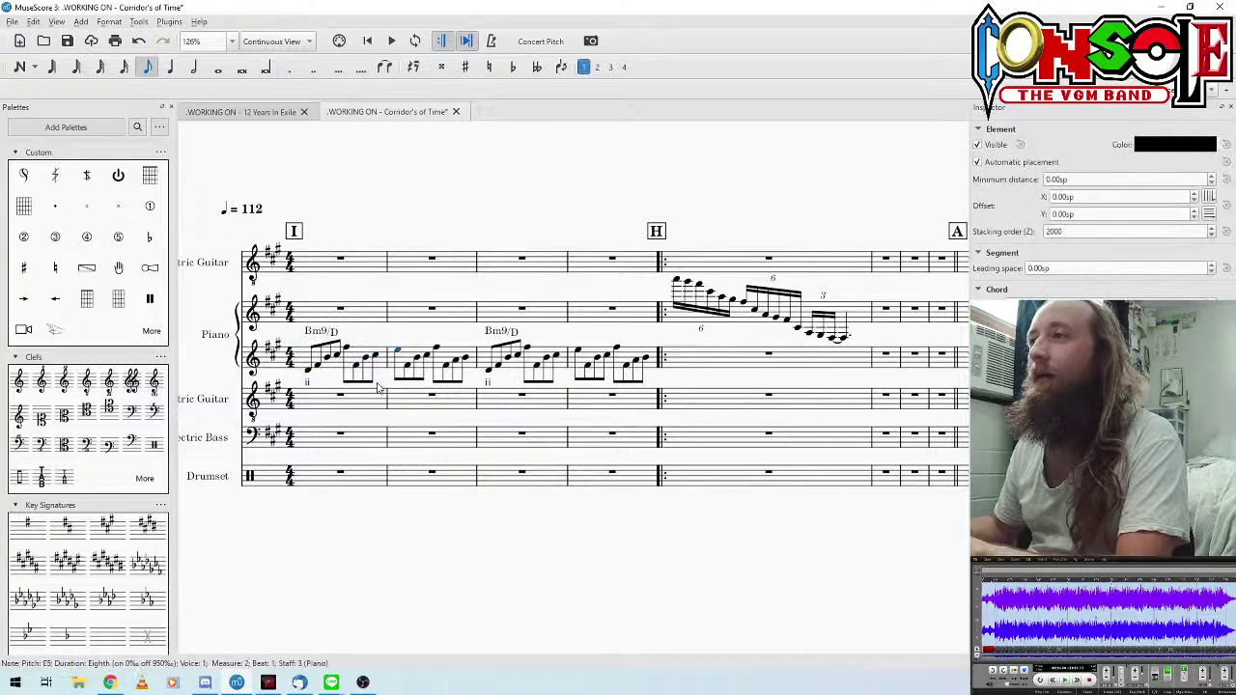
pyautogui.press('Right')
pyautogui.press('Right')
pyautogui.press('Right')
pyautogui.press('Right')
pyautogui.press('Right')
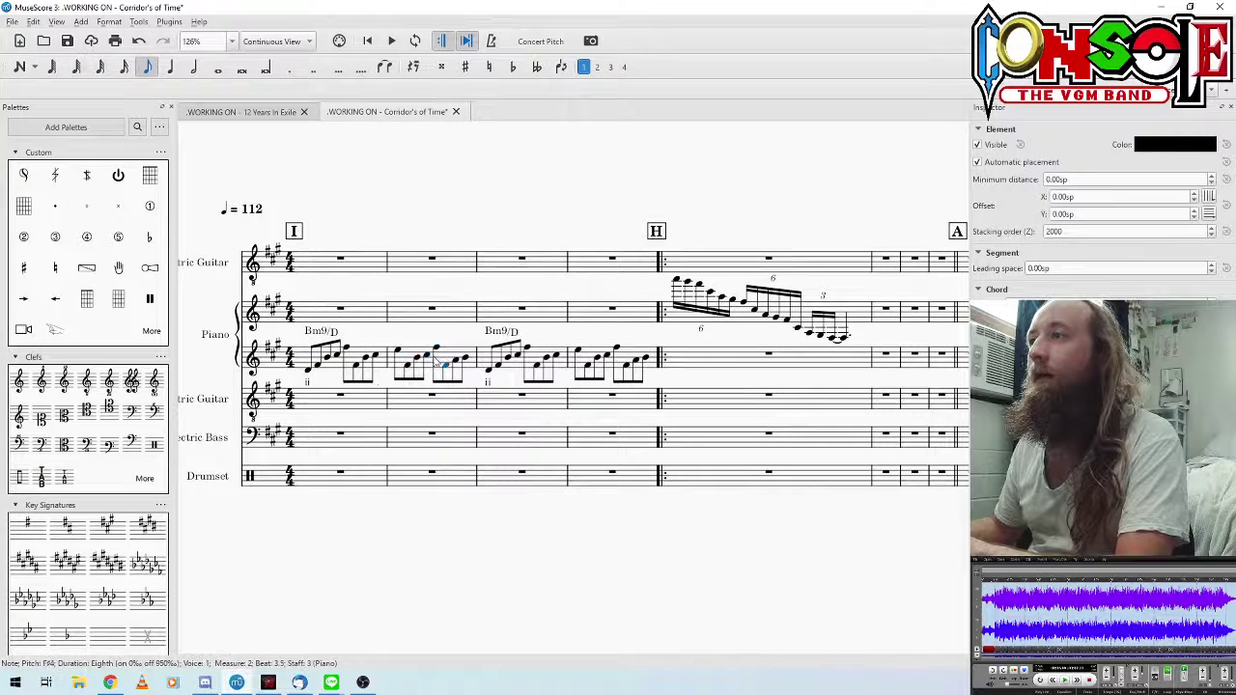
pyautogui.press('Right')
pyautogui.press('Right')
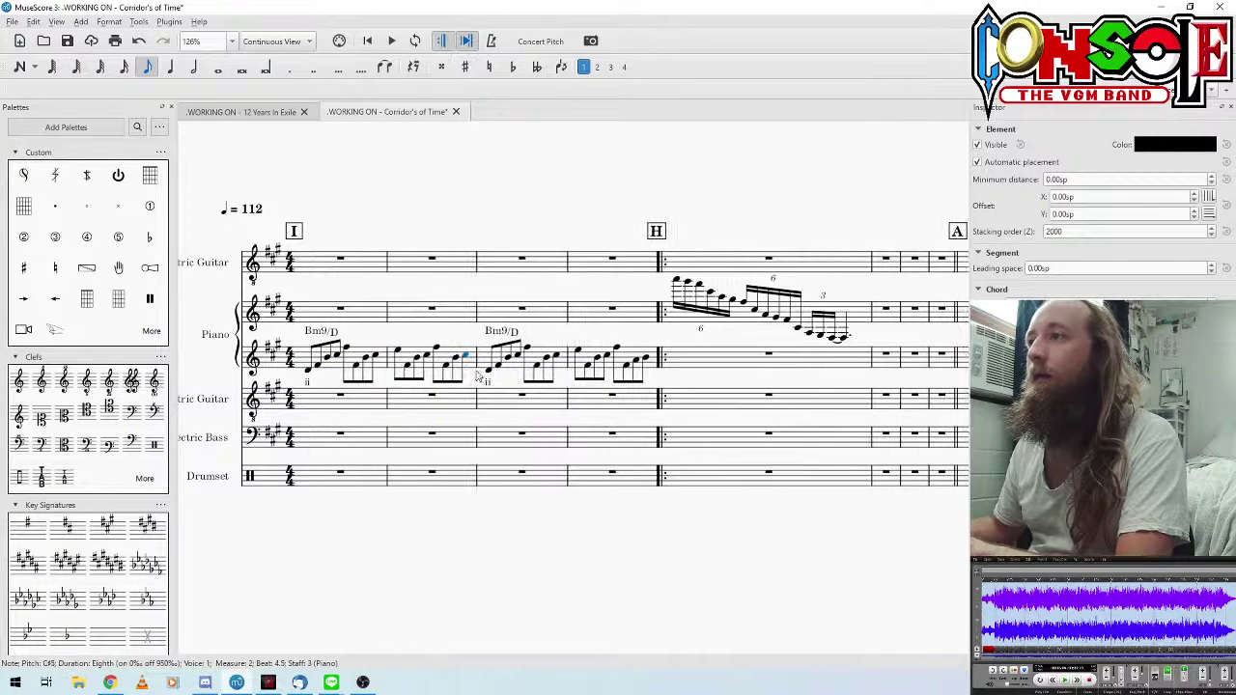
# Step: Check the Piano arpeggio note by note and change the last two eighth notes of measure 4 to B4 and C♯5
pyautogui.press('Left')
pyautogui.press('Left')
pyautogui.press('Left')
pyautogui.press('Left')
pyautogui.press('Left')
pyautogui.press('Left')
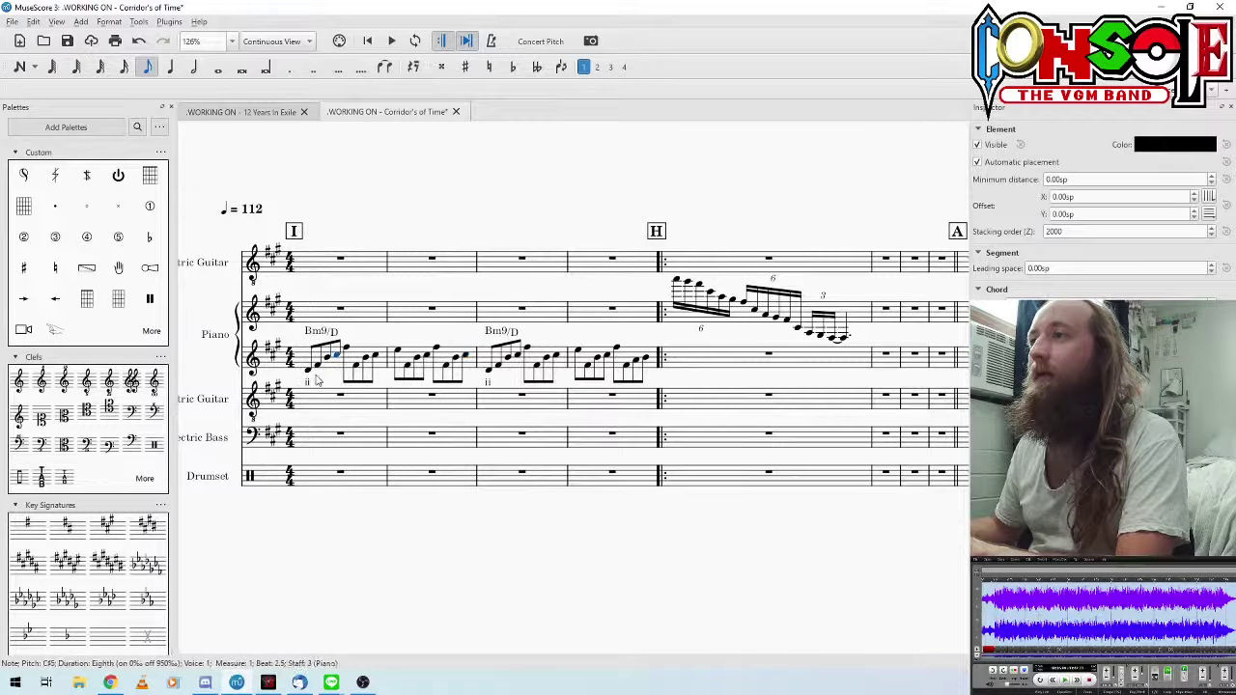
pyautogui.press('Right')
pyautogui.press('Right')
pyautogui.press('Right')
pyautogui.press('Right')
pyautogui.press('Right')
pyautogui.press('Right')
pyautogui.press('Right')
pyautogui.press('Right')
pyautogui.press('Right')
pyautogui.press('Right')
pyautogui.press('Right')
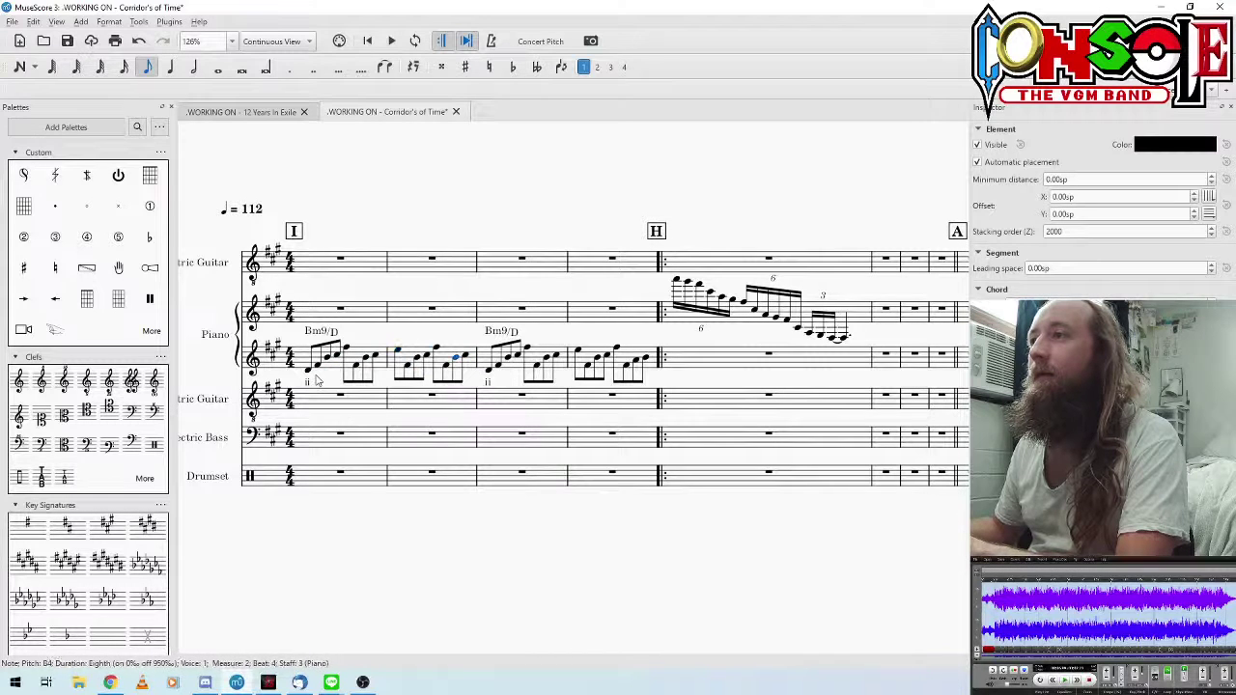
pyautogui.press('Right')
pyautogui.press('Right')
pyautogui.press('Right')
pyautogui.press('Right')
pyautogui.press('Right')
pyautogui.press('Right')
pyautogui.press('Right')
pyautogui.press('Right')
pyautogui.press('Right')
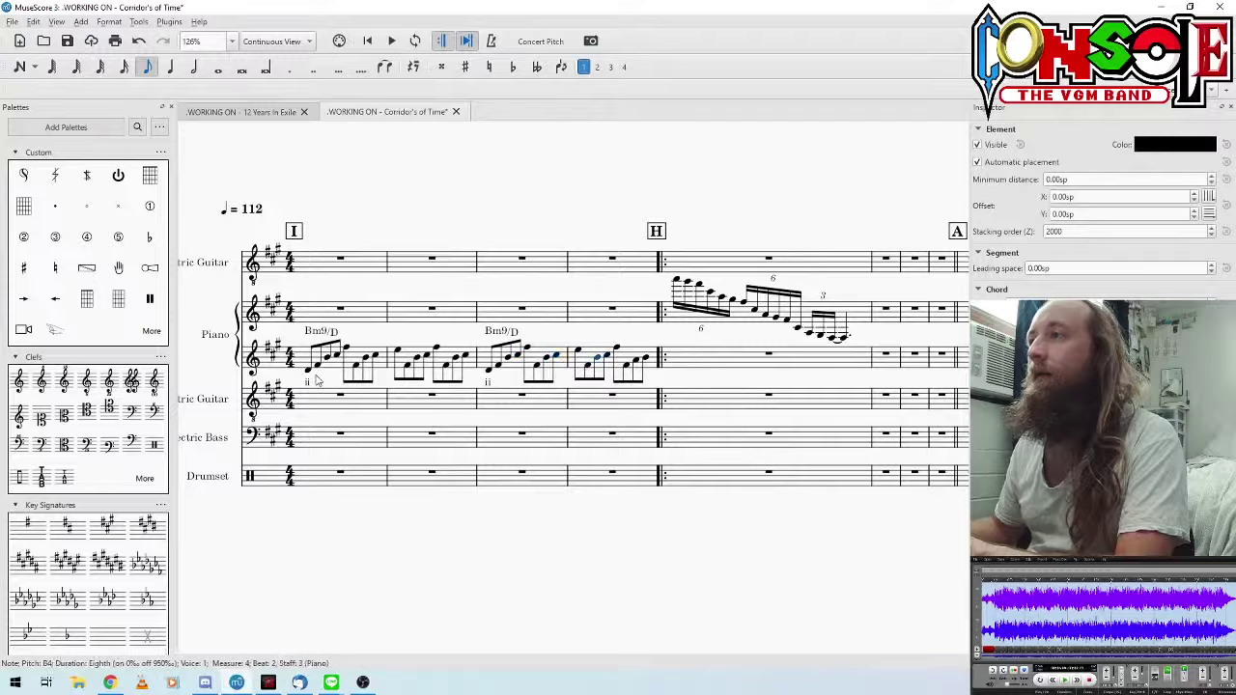
pyautogui.press('Right')
pyautogui.press('Right')
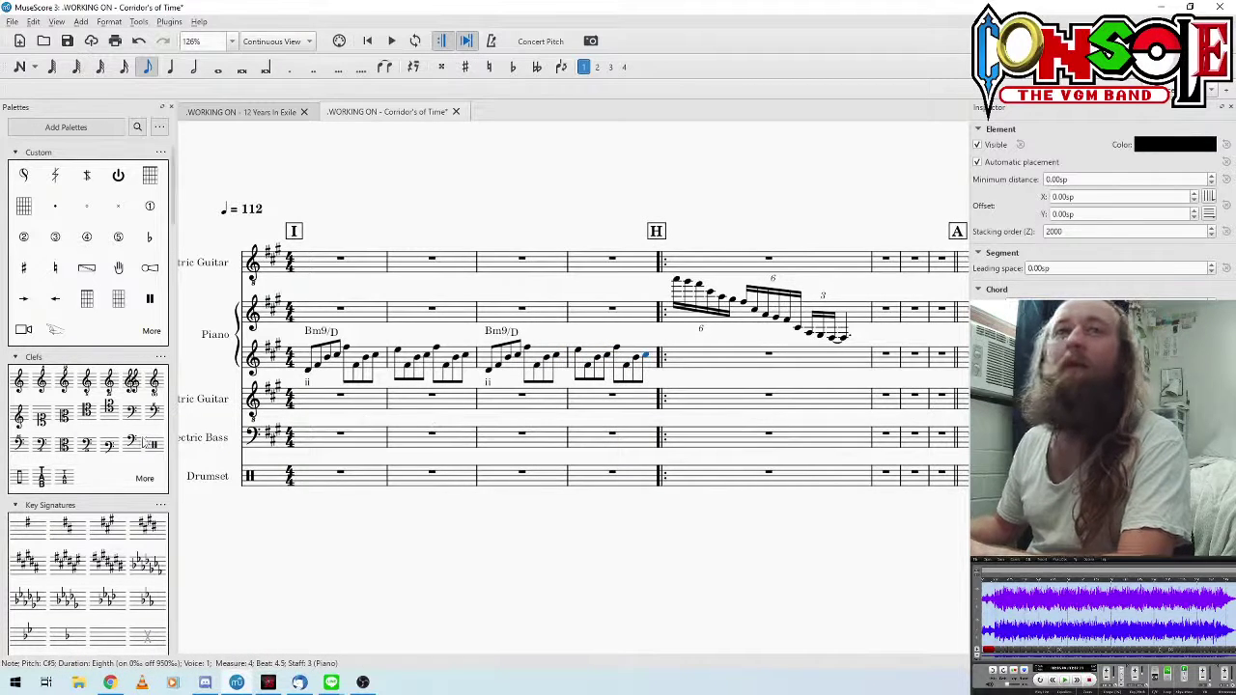
# Step: Play back the score from the first note of the lower Piano staff through section H
pyautogui.click(309, 372)
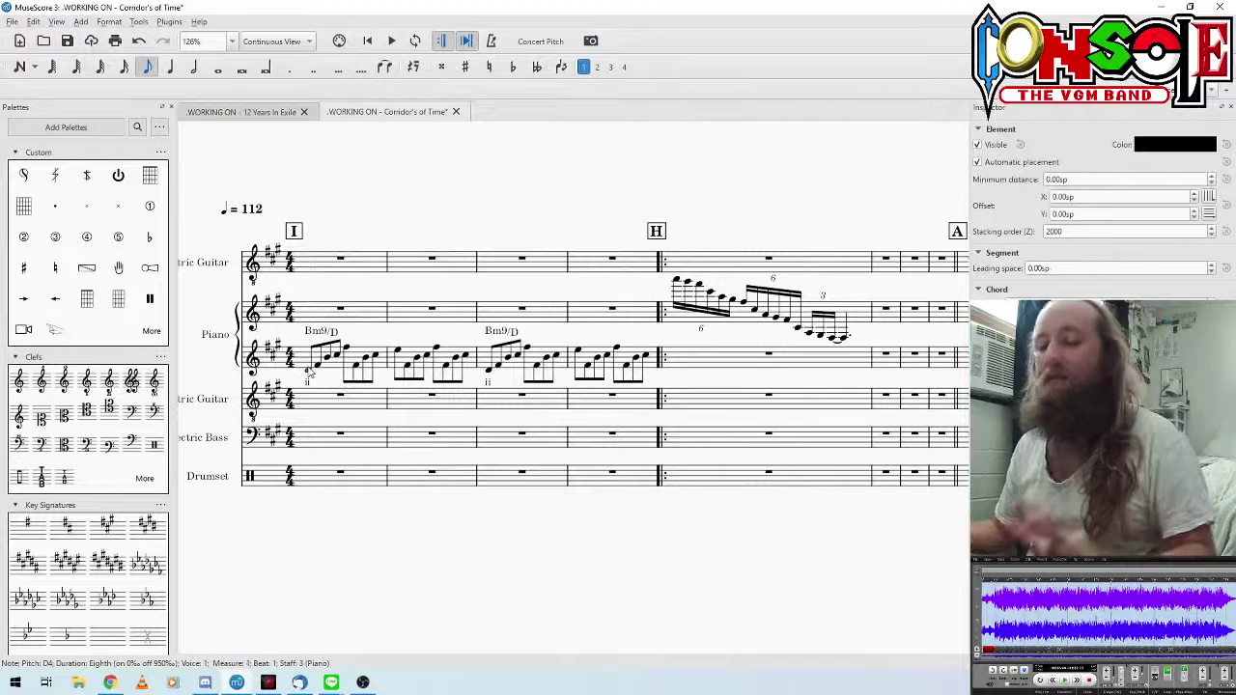
pyautogui.press('space')
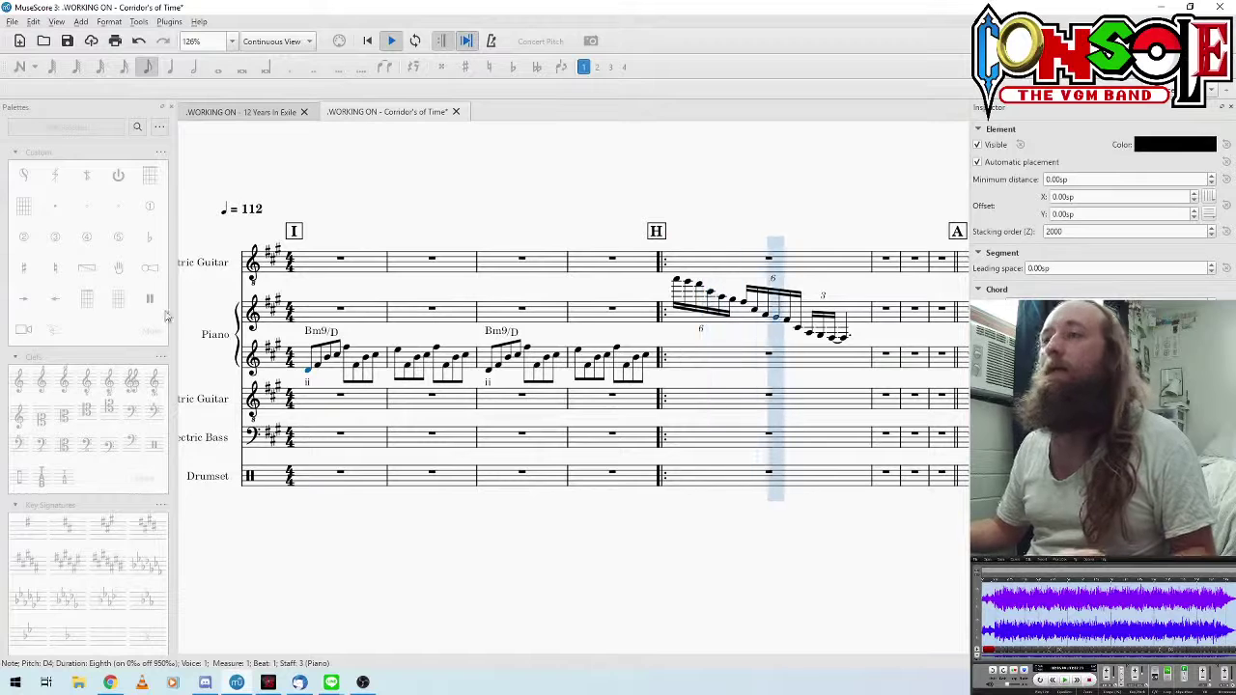
pyautogui.press('space')
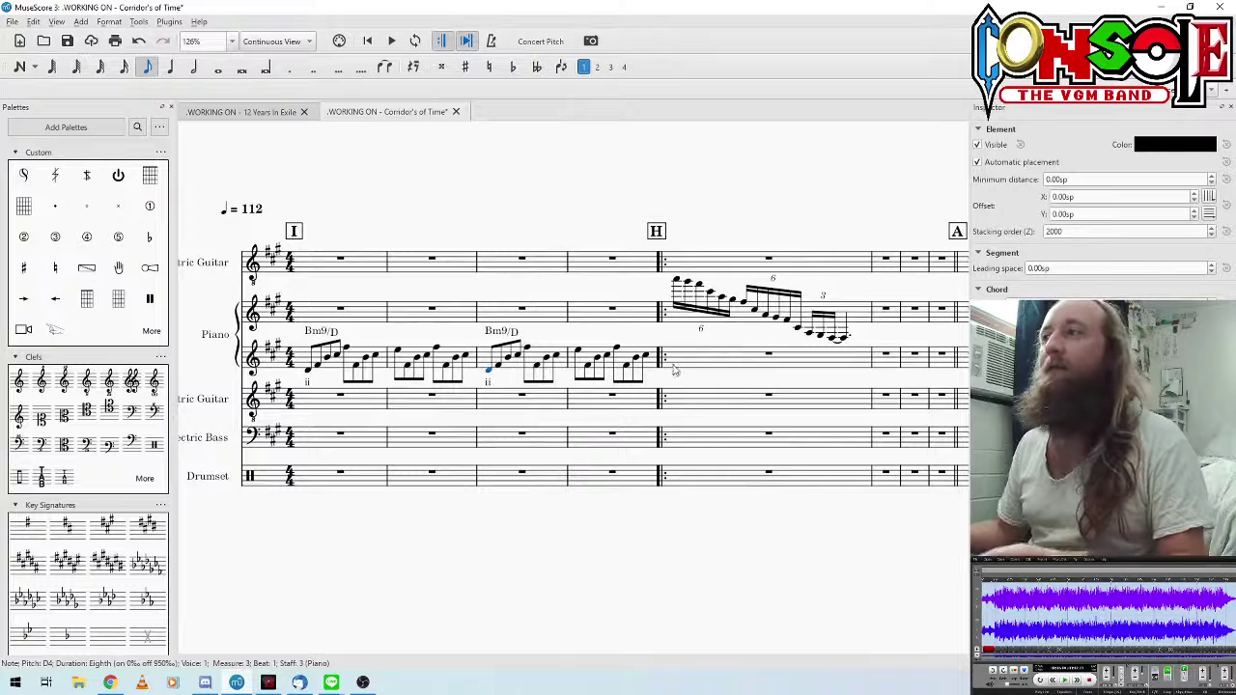
# Step: Add a D chord symbol to the lower Electric Guitar staff at the start of section H and play back from it
pyautogui.click(712, 361)
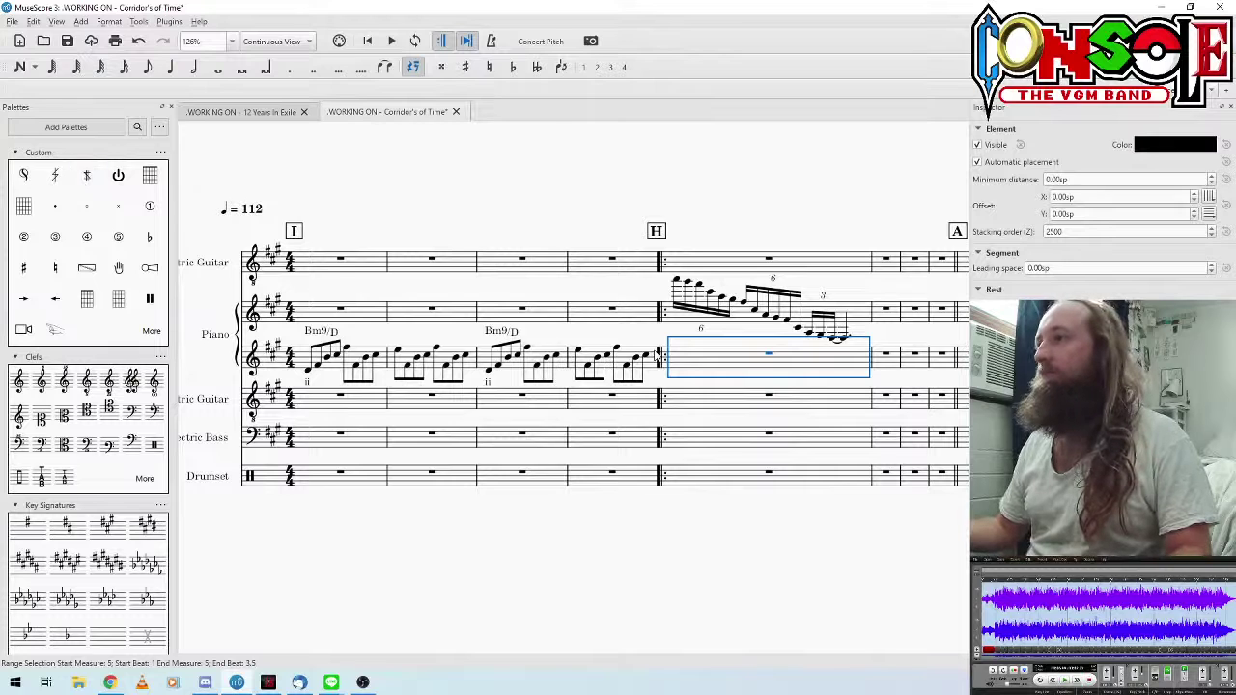
pyautogui.moveTo(626, 538); pyautogui.dragTo(517, 547)
pyautogui.click(788, 391)
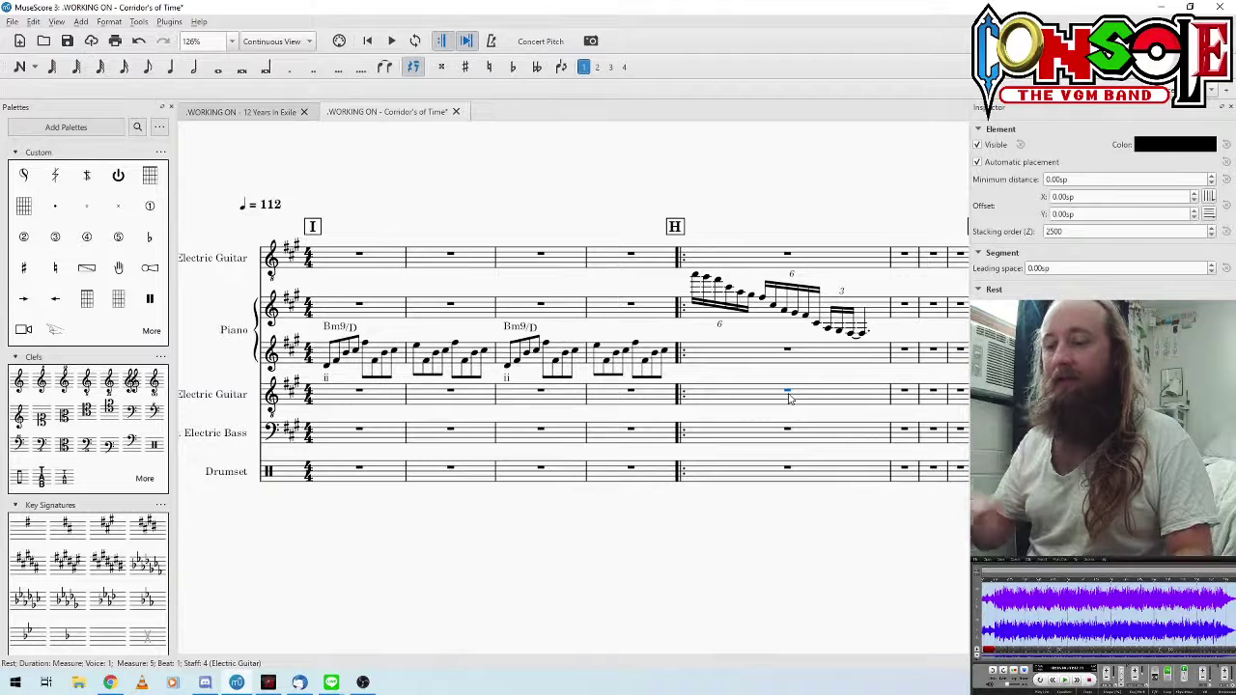
pyautogui.hotkey('ctrl', 'k')
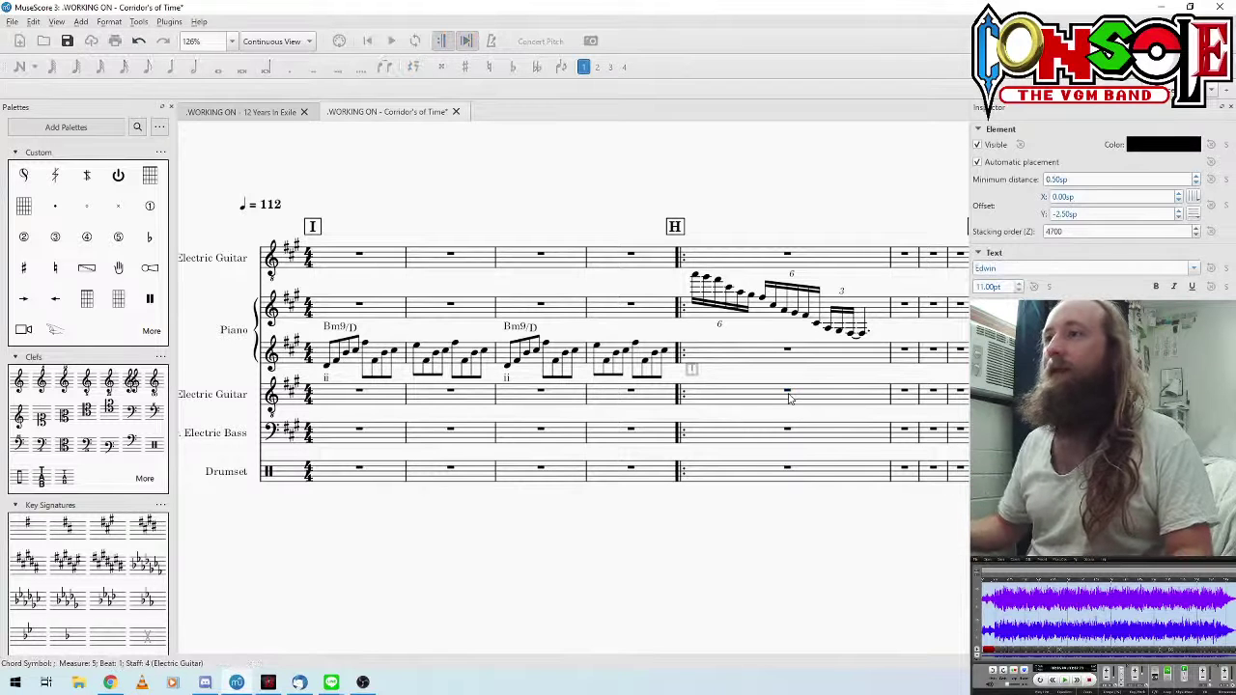
pyautogui.write('D')
pyautogui.press('Escape')
pyautogui.press('space')
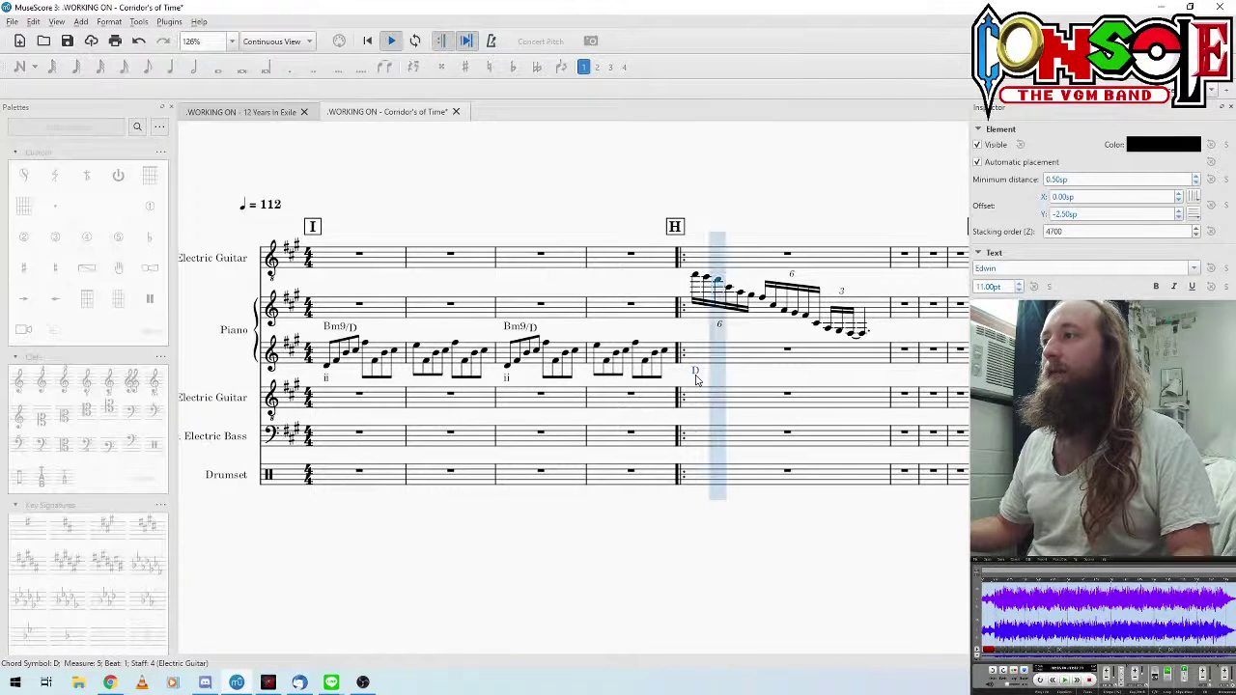
pyautogui.press('space')
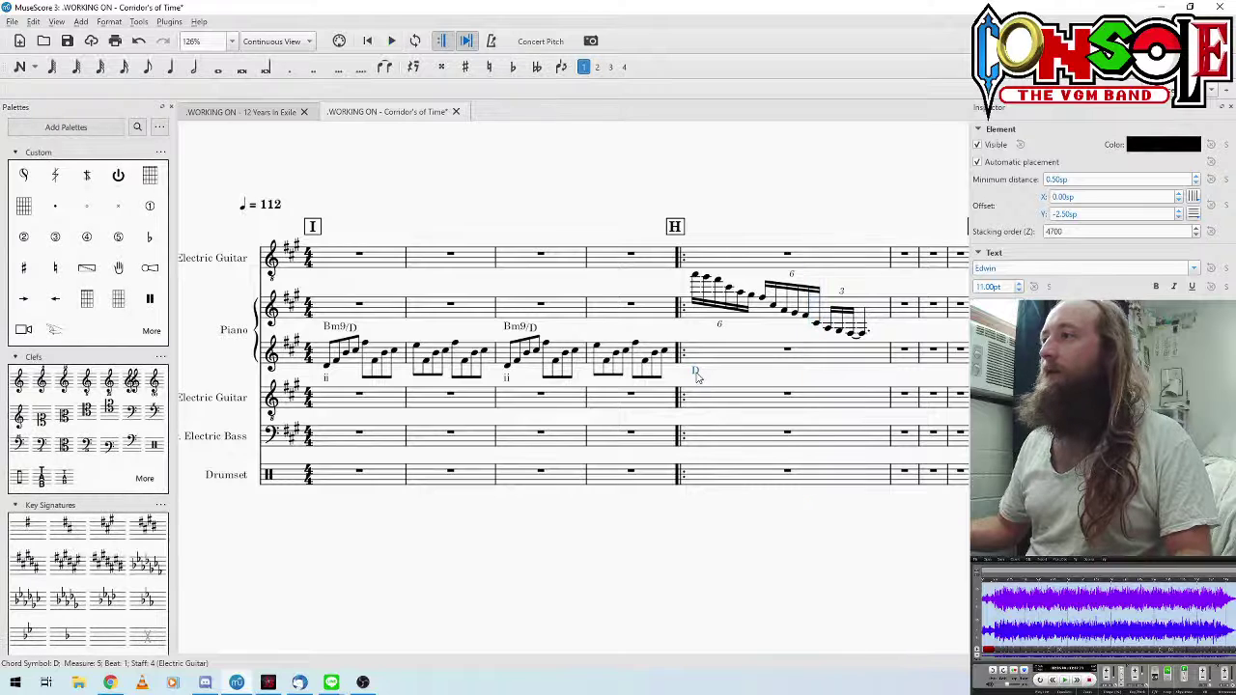
# Step: Change the chord symbol at the start of section H to DMaj7 and play back measure 5
pyautogui.doubleClick(695, 372)
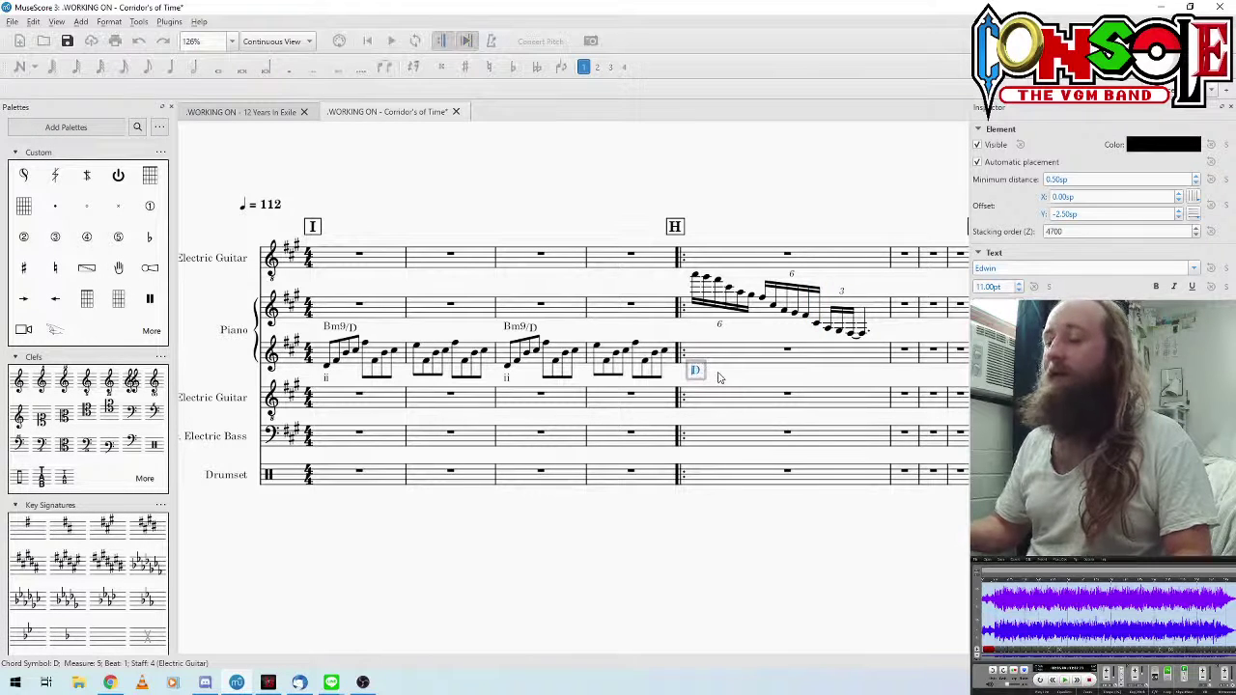
pyautogui.write('Maj7')
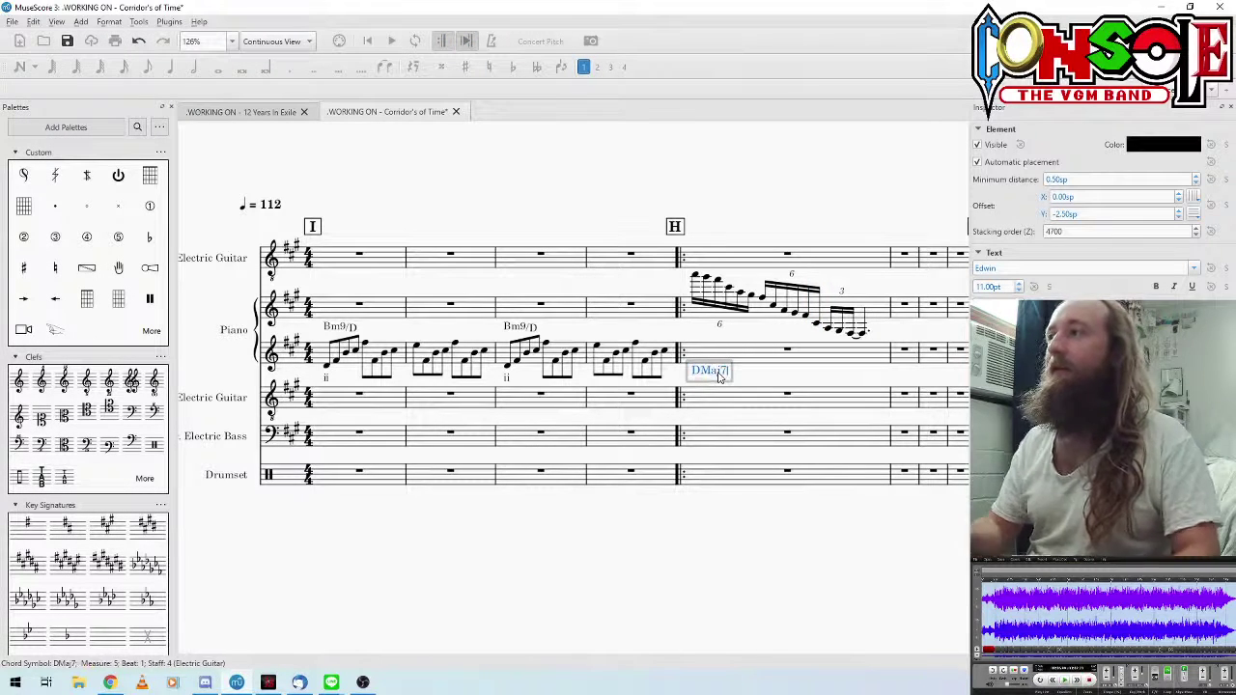
pyautogui.click(839, 587)
pyautogui.click(711, 373)
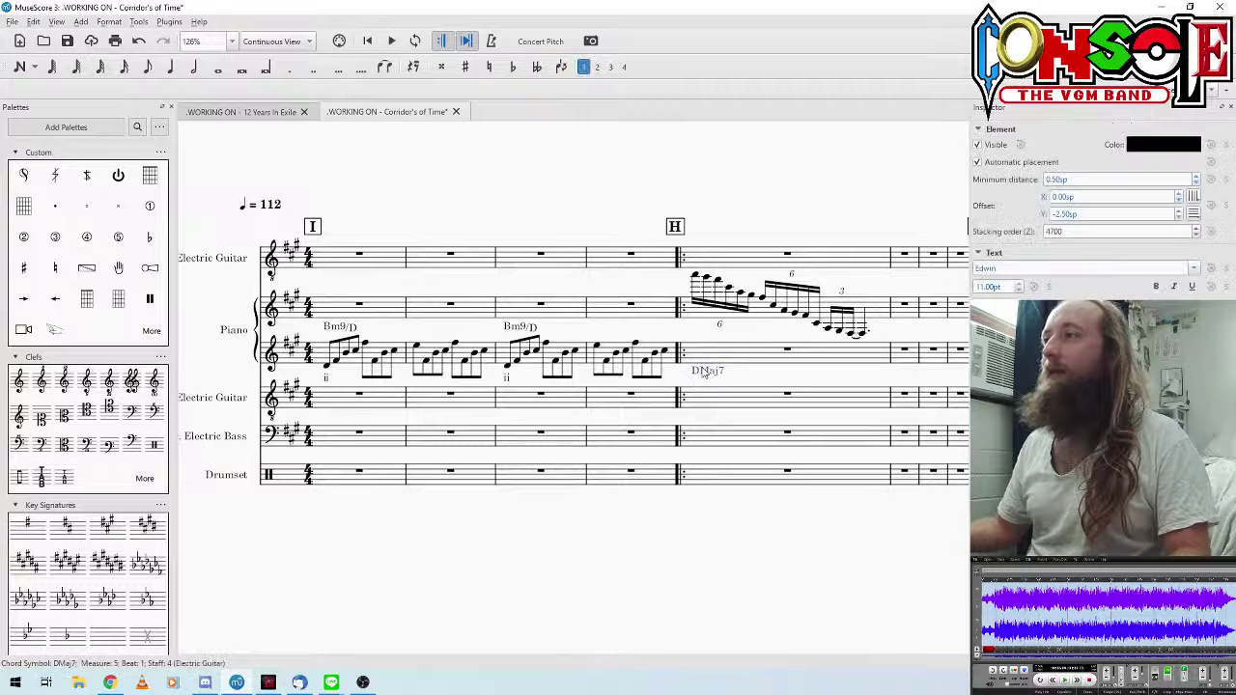
pyautogui.doubleClick(706, 373)
pyautogui.press('space')
pyautogui.press('Escape')
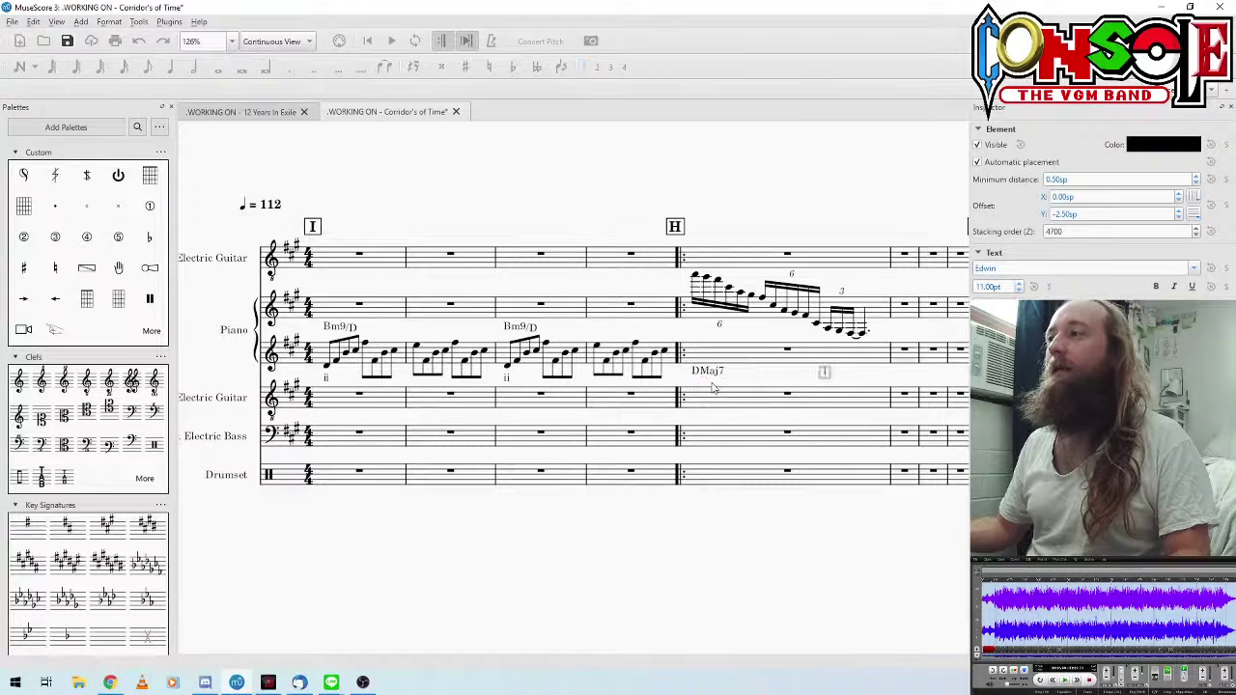
pyautogui.click(687, 354)
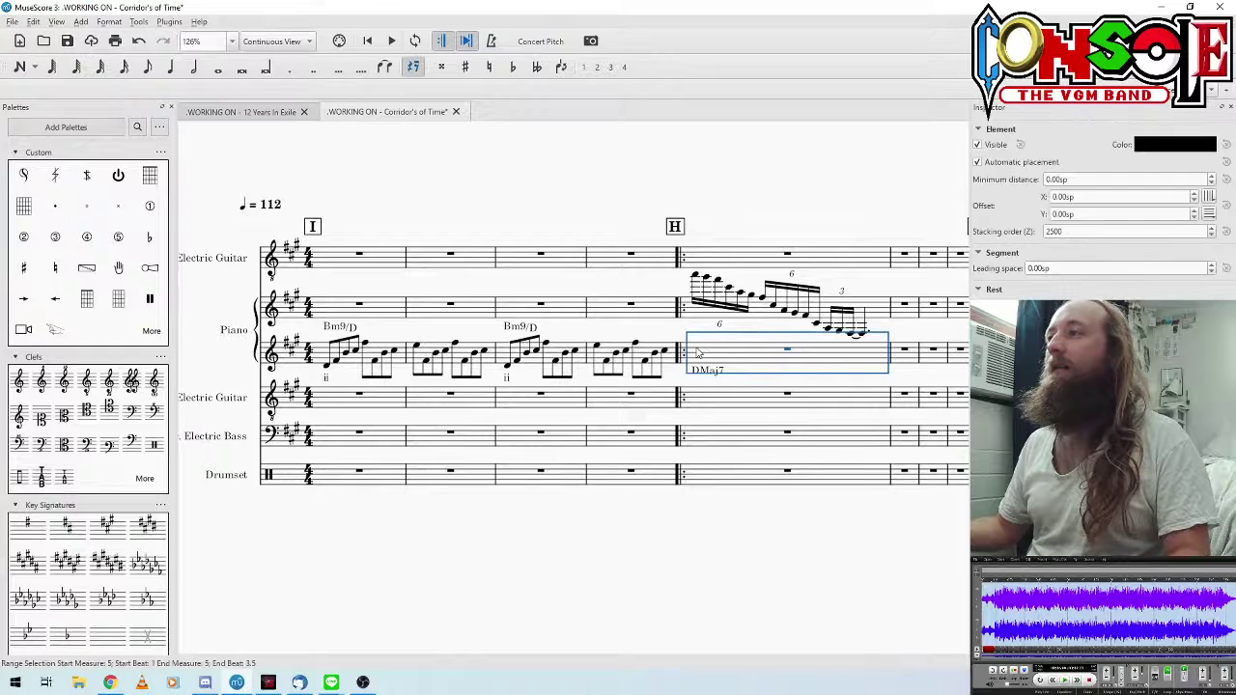
pyautogui.press('space')
pyautogui.press('space')
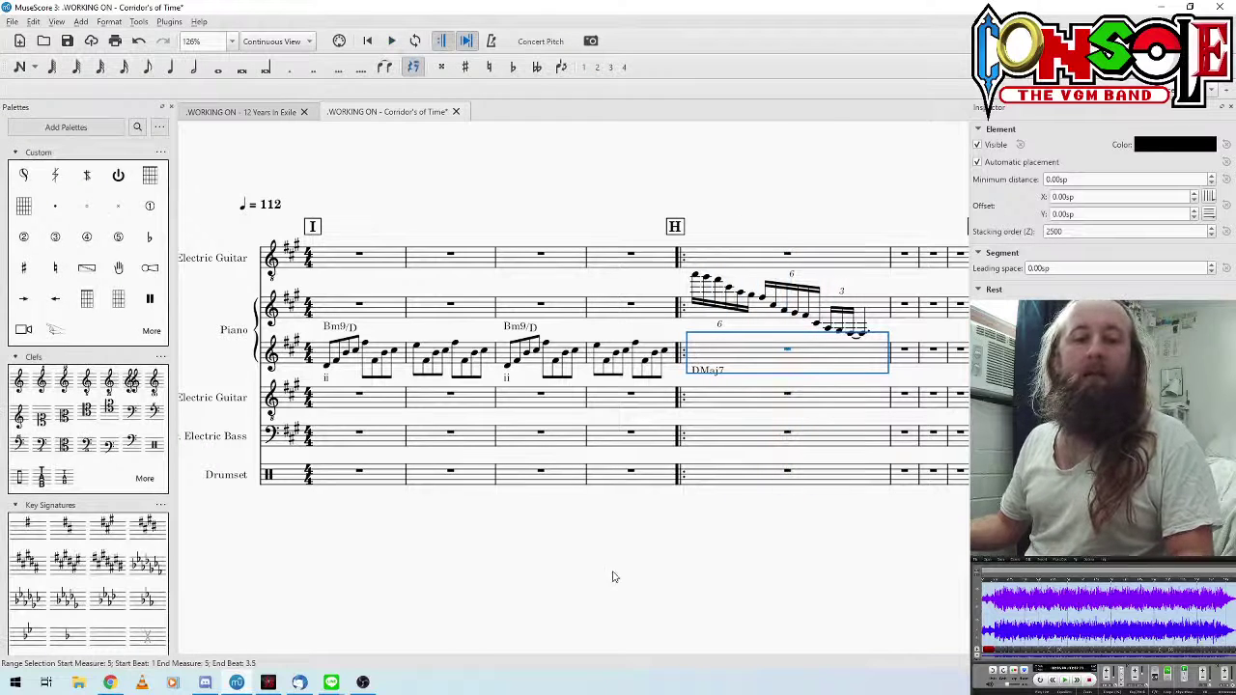
# Step: Try a Bm7 chord symbol in measure 7 of the lower Electric Guitar staff, playing back from section H, and delete it
pyautogui.moveTo(586, 615); pyautogui.dragTo(480, 586)
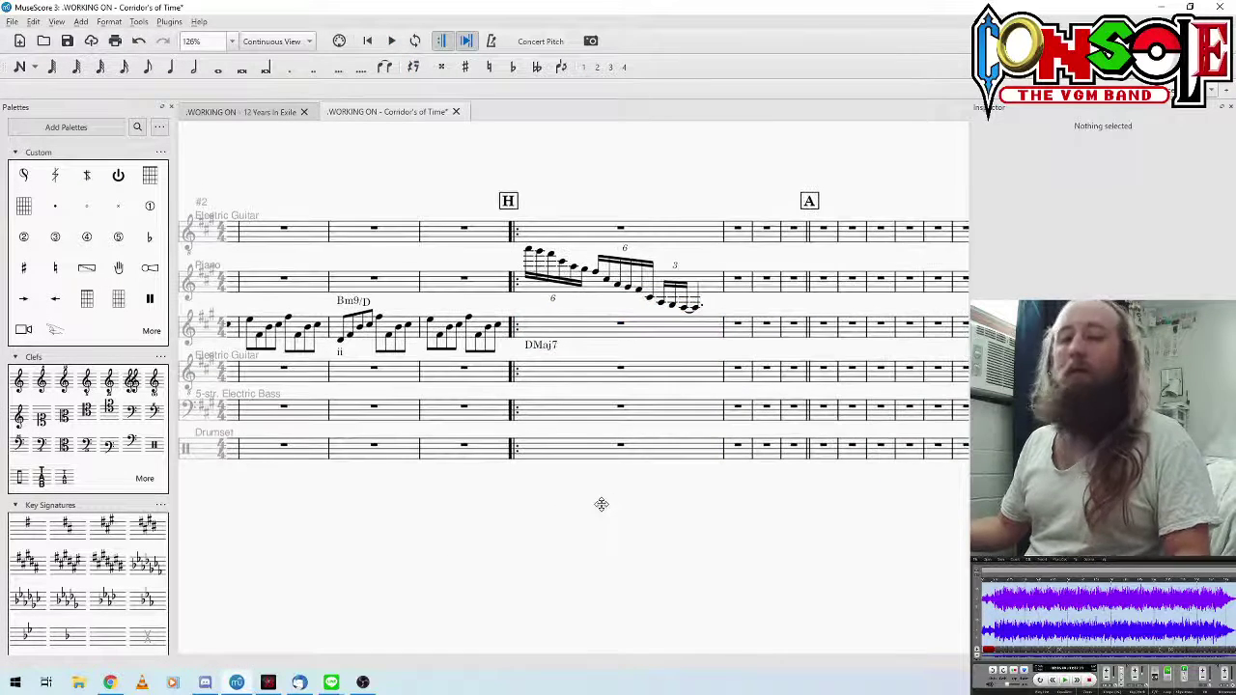
pyautogui.click(766, 371)
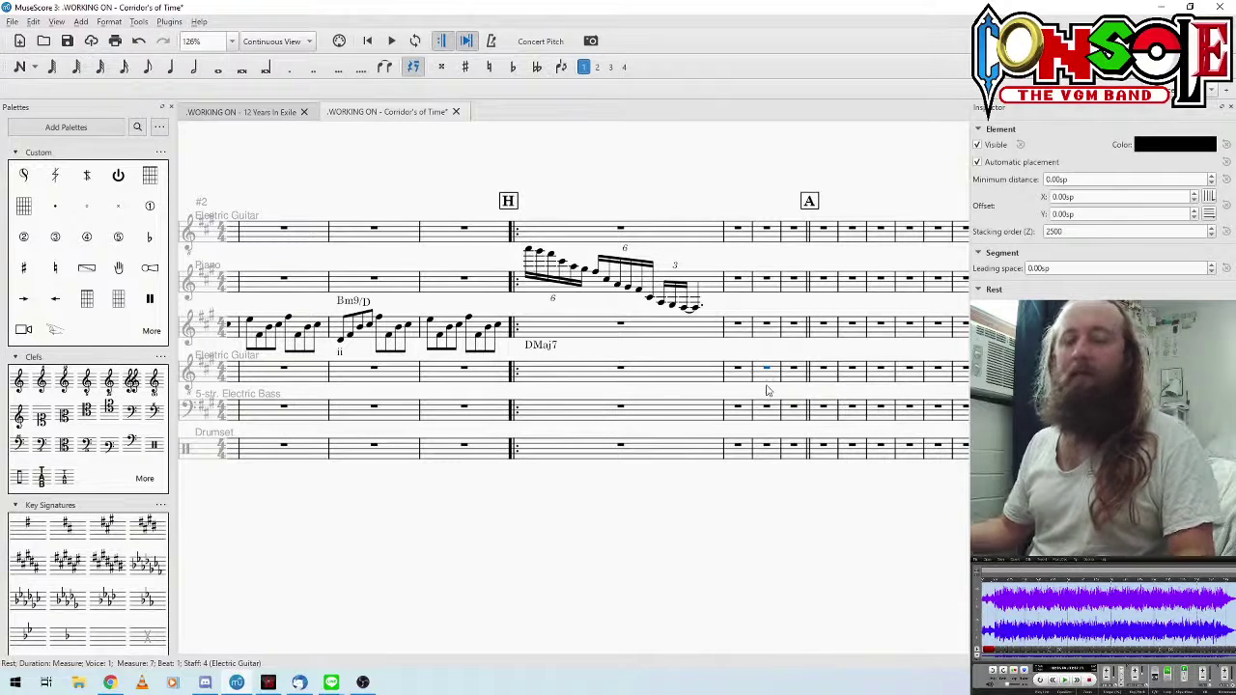
pyautogui.hotkey('ctrl', 'k')
pyautogui.write('Bm7')
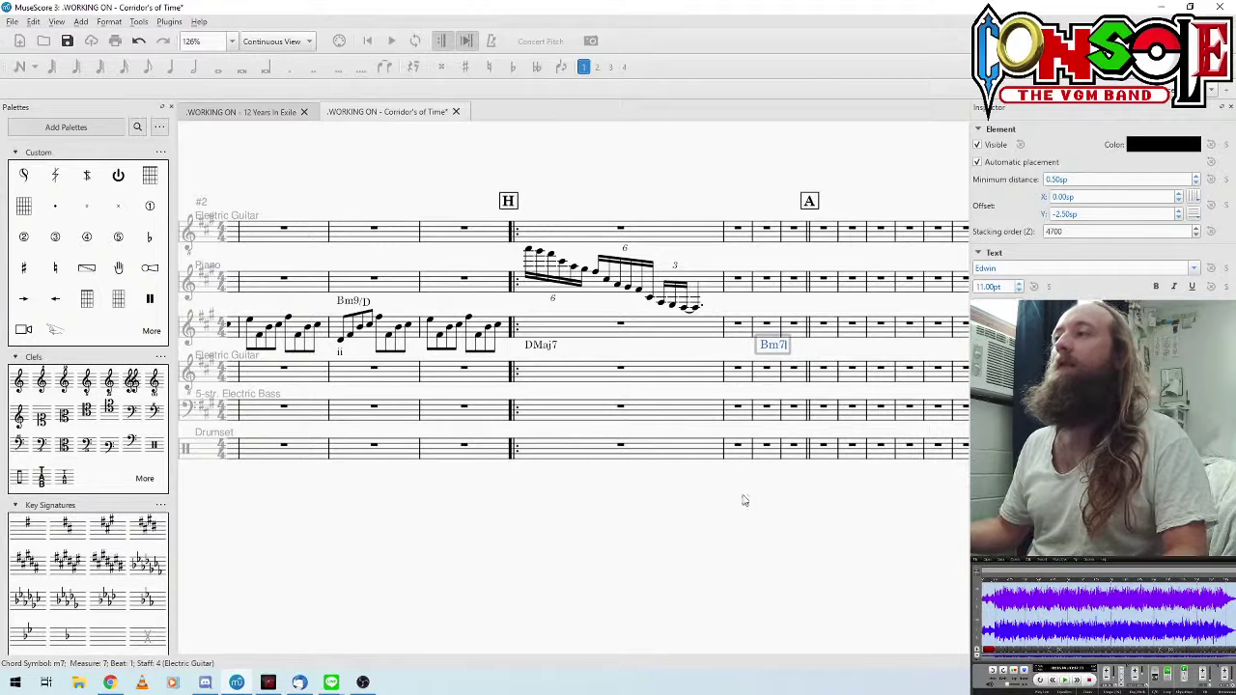
pyautogui.press('Escape')
pyautogui.click(547, 353)
pyautogui.press('space')
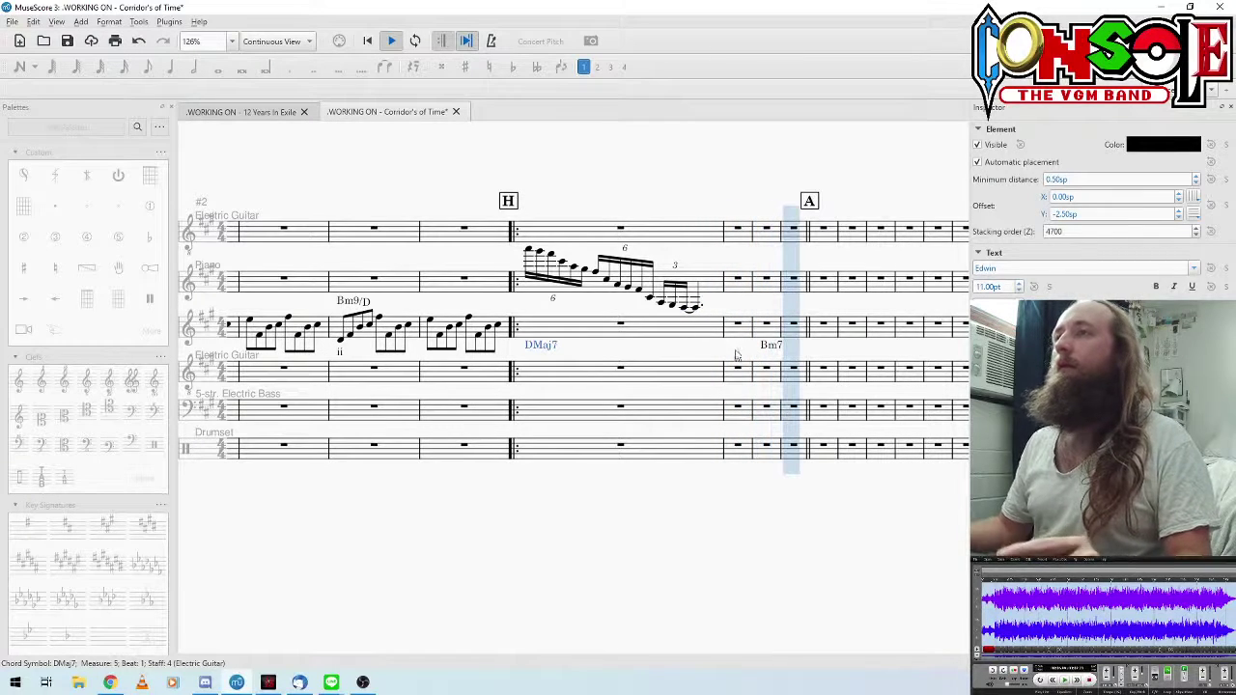
pyautogui.press('space')
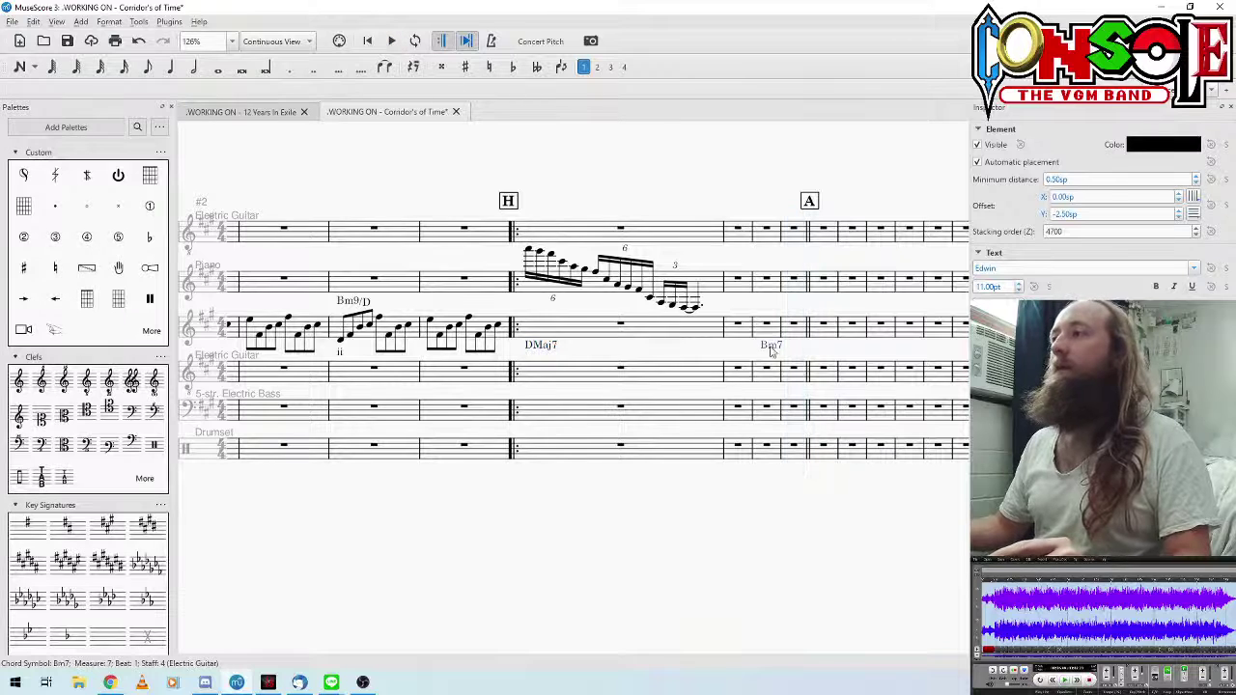
pyautogui.press('Delete')
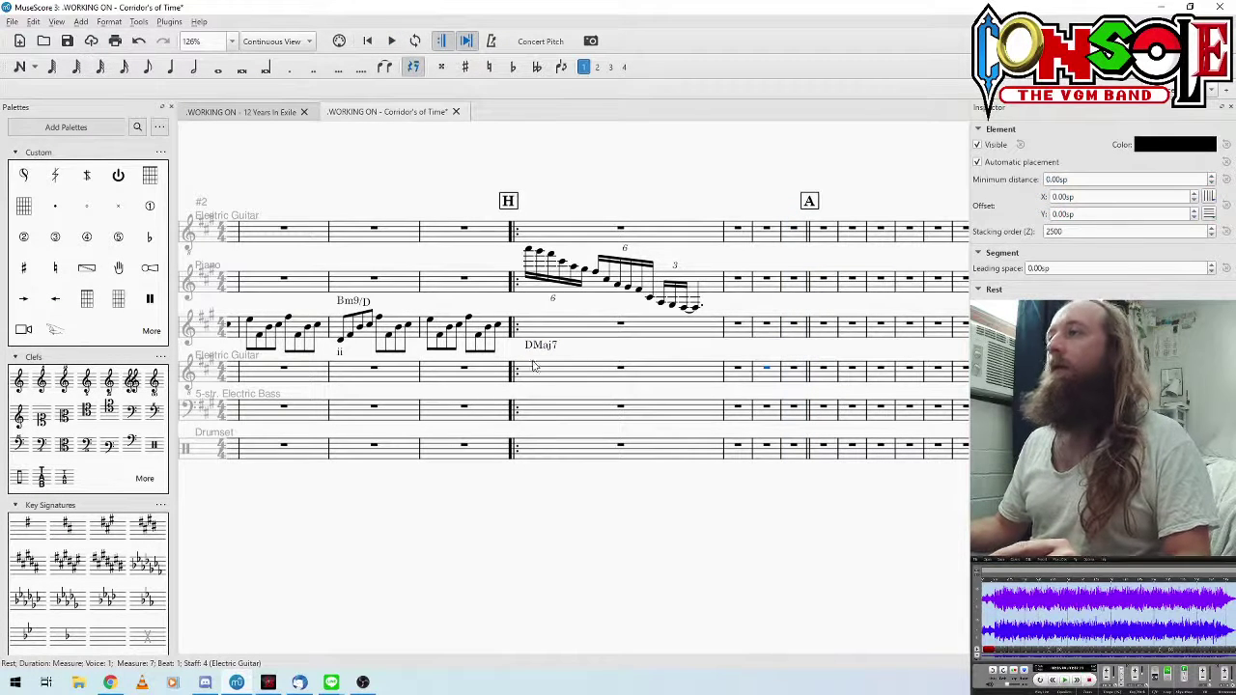
# Step: Turn on the metronome and enter a quarter-note bass drum on beat 1 of measure 5 in the Drumset staff
pyautogui.click(490, 40)
pyautogui.hscroll(-3, 566, 524)
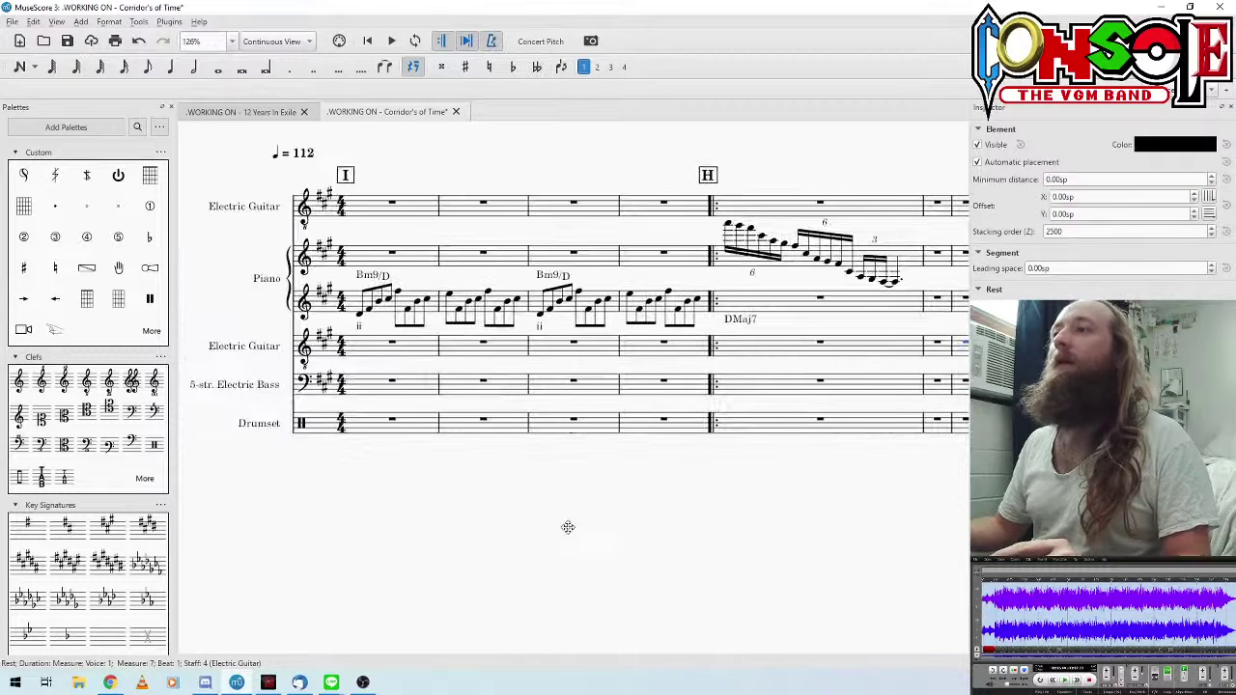
pyautogui.hscroll(1, 701, 472)
pyautogui.click(713, 439)
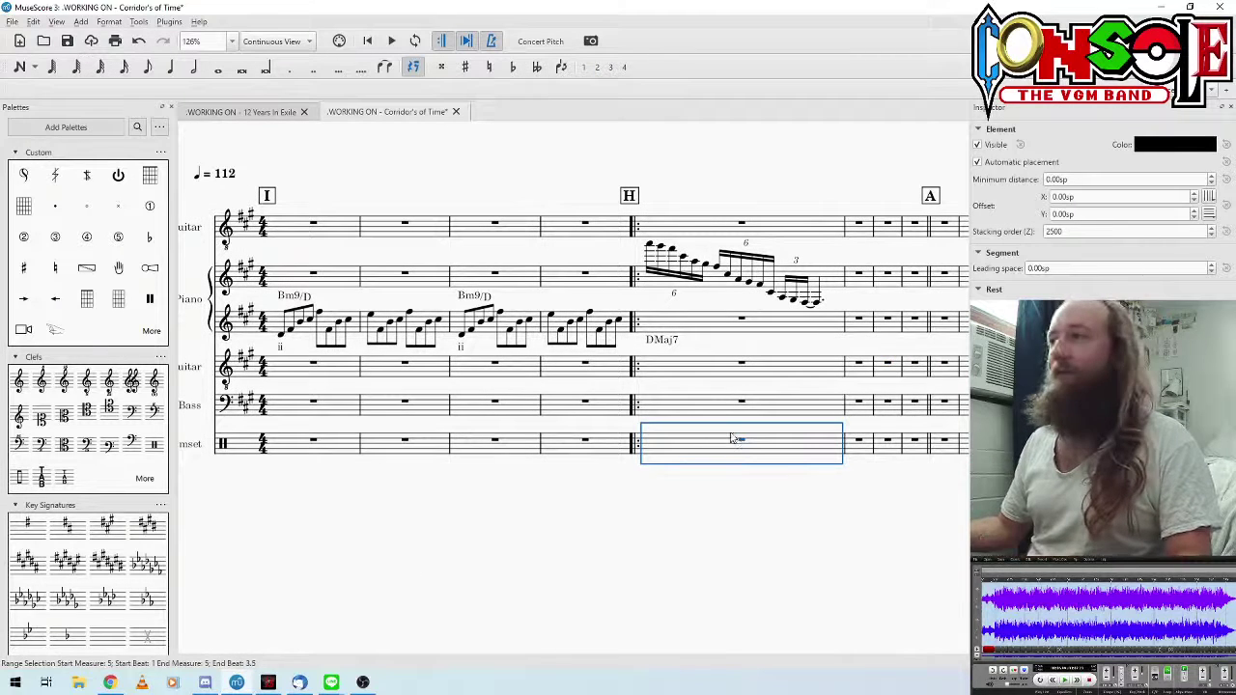
pyautogui.click(739, 440)
pyautogui.click(170, 67)
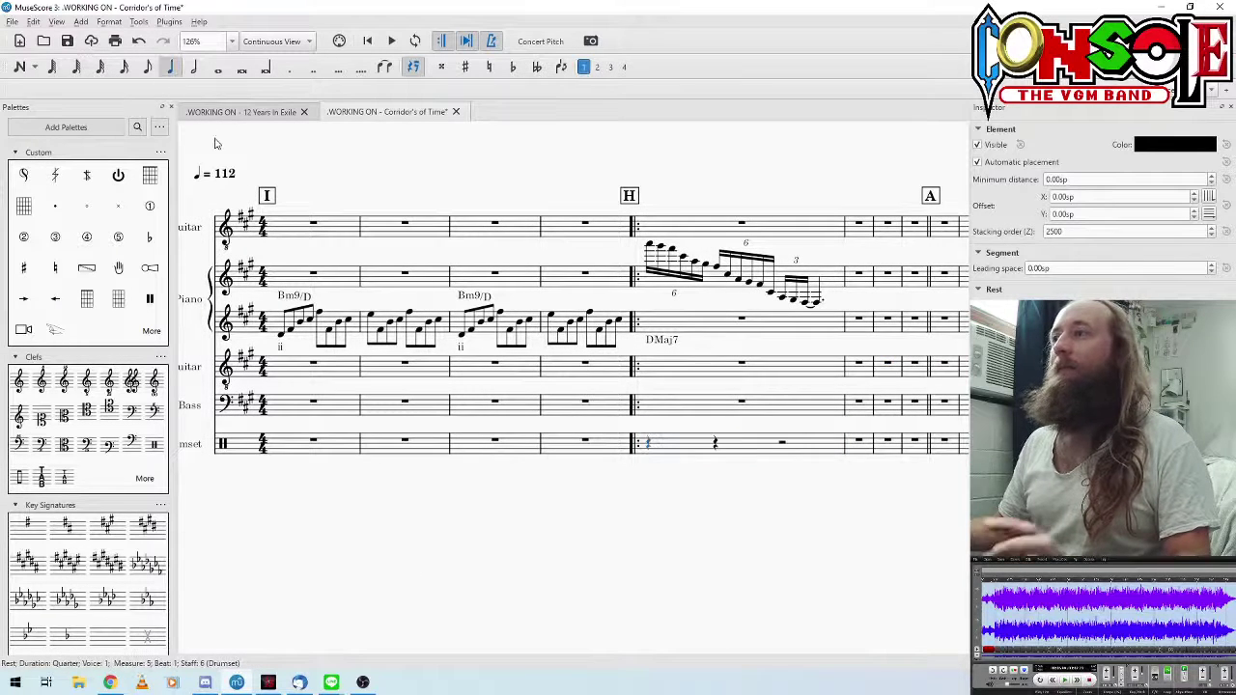
pyautogui.press('n')
pyautogui.press('b')
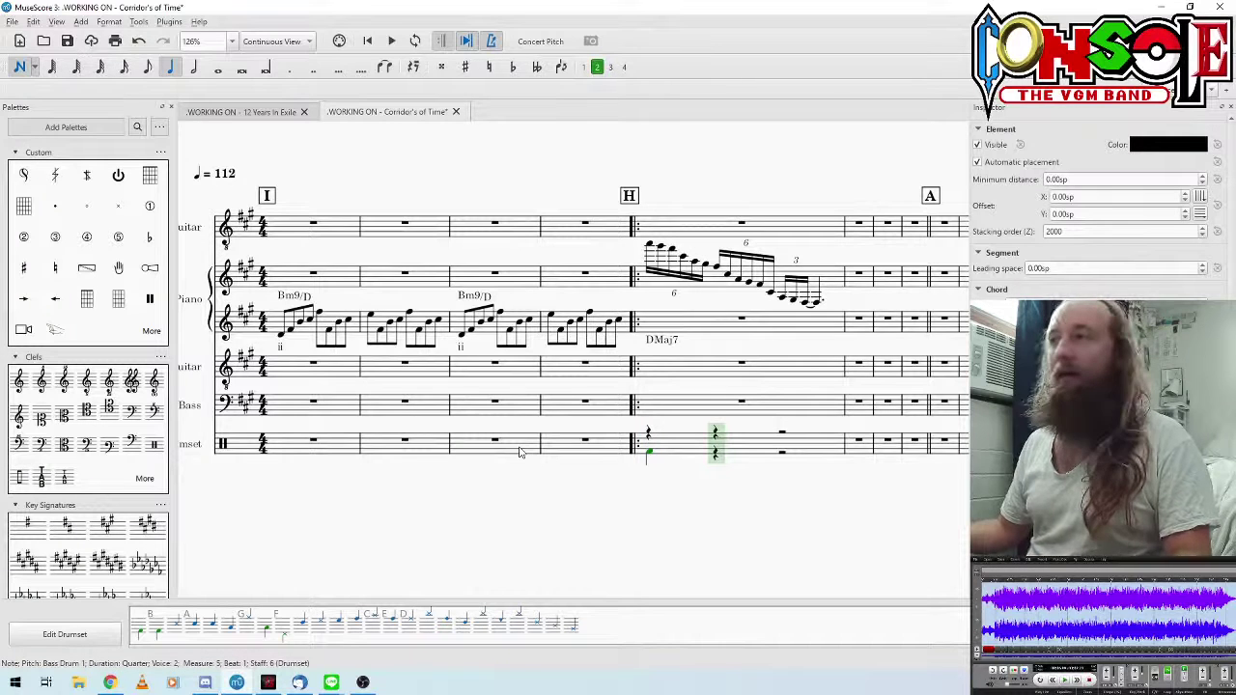
pyautogui.press('Escape')
# Step: Make the beat 1 bass drum a dotted eighth, follow it with a 16th-note bass drum, and play back the rhythm
pyautogui.press('4')
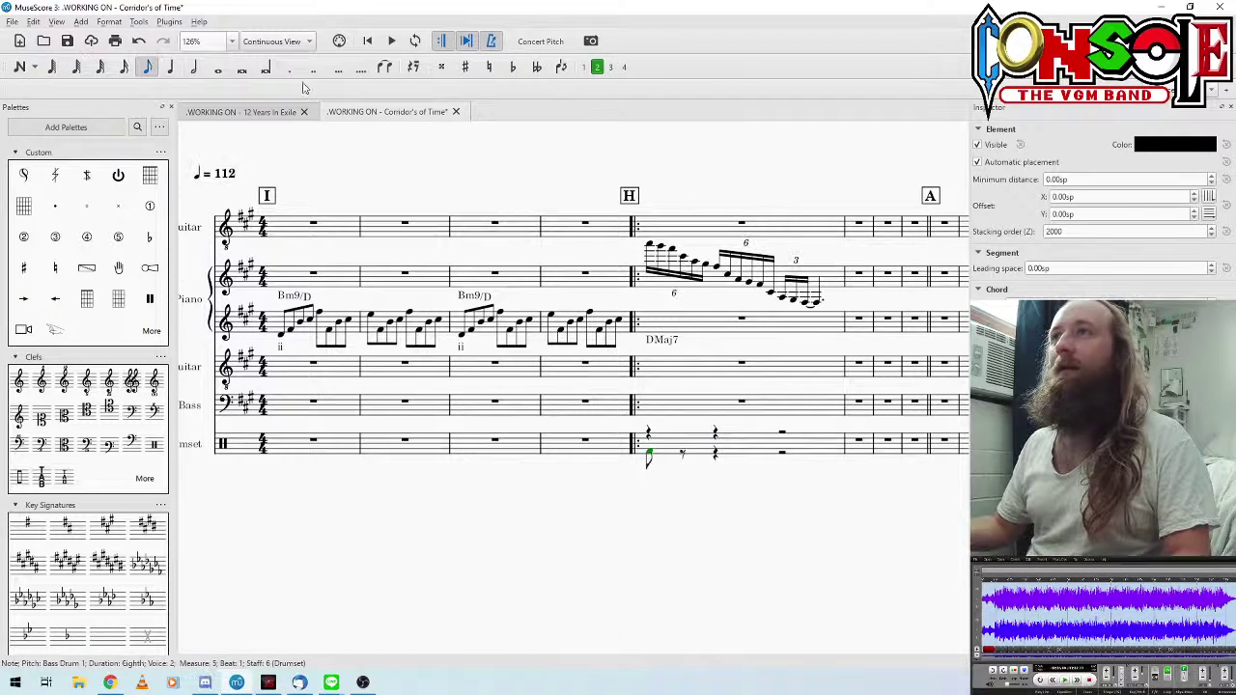
pyautogui.press('.')
pyautogui.click(707, 457)
pyautogui.press('n')
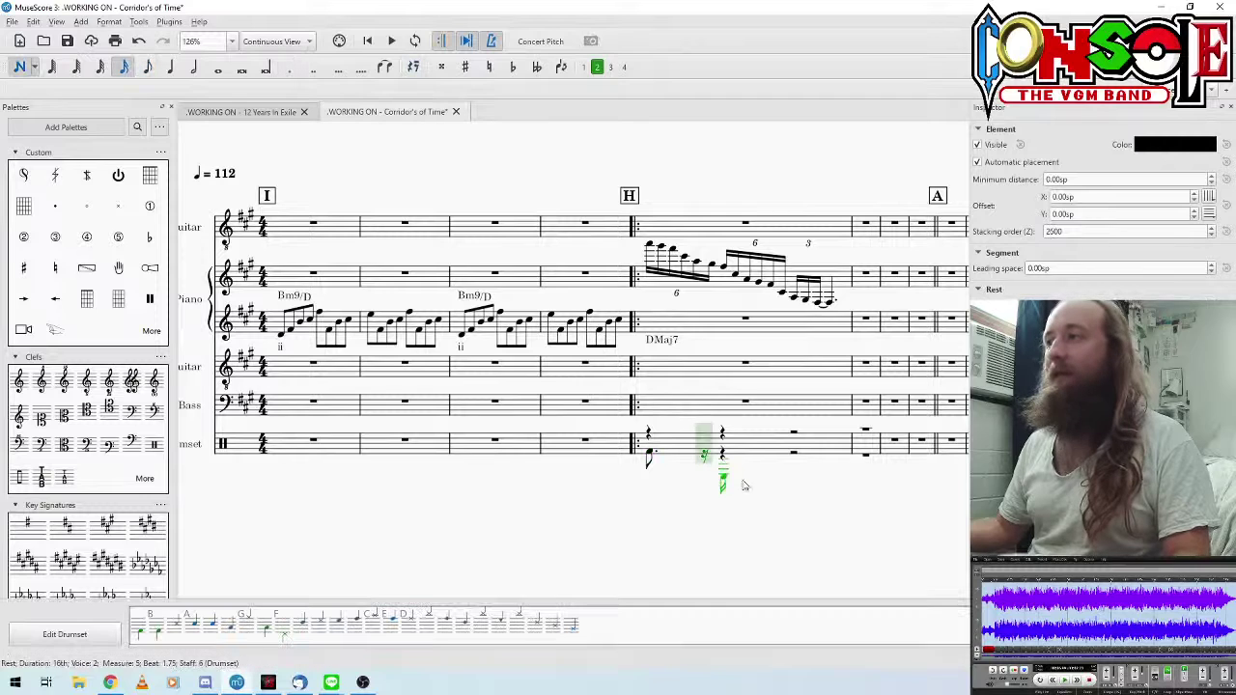
pyautogui.press('b')
pyautogui.press('Escape')
pyautogui.click(647, 456)
pyautogui.press('space')
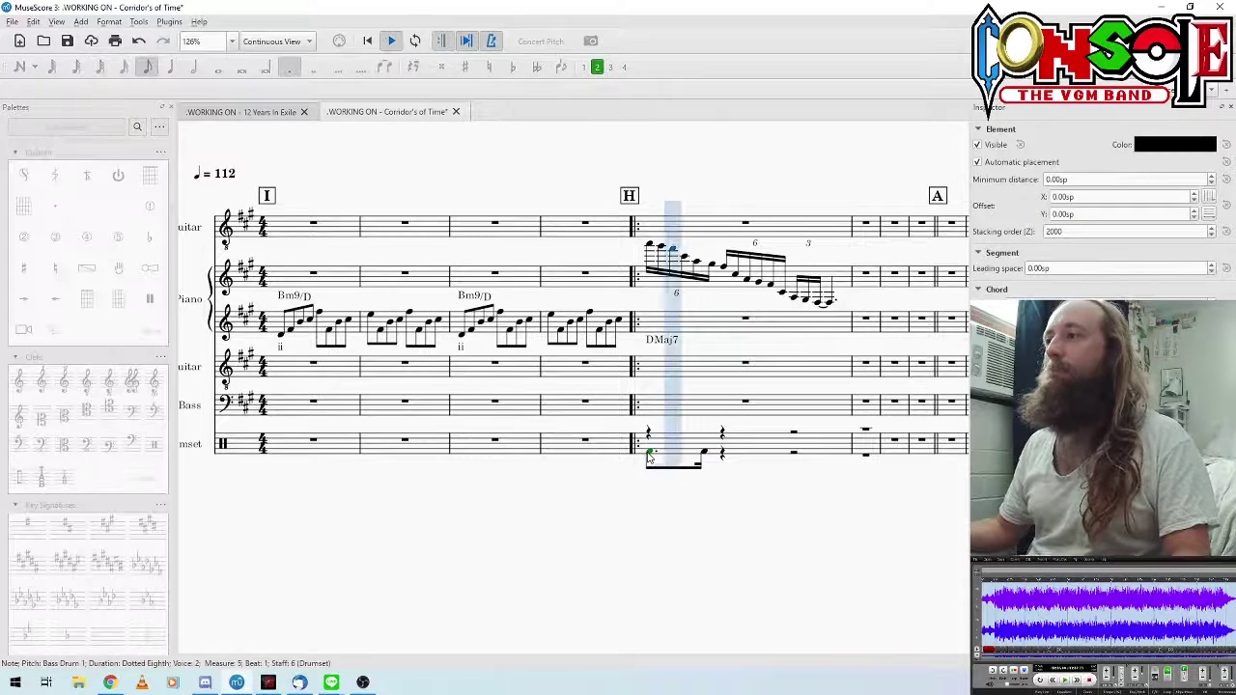
pyautogui.press('space')
pyautogui.press('space')
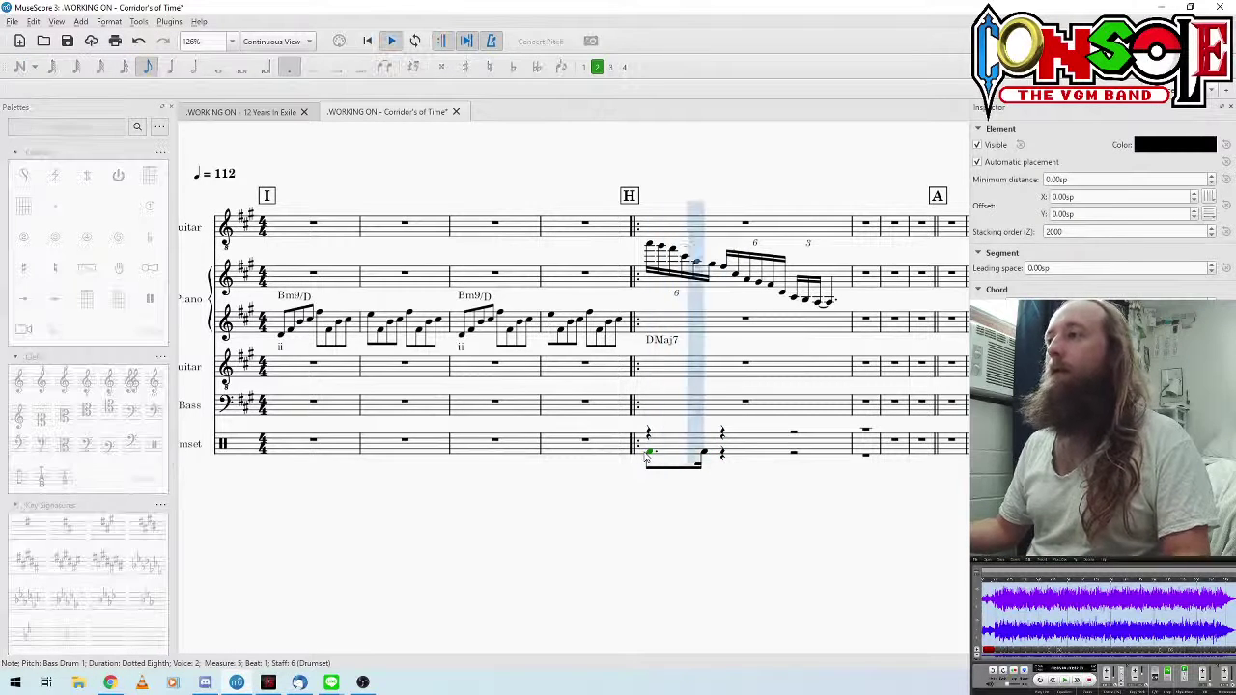
pyautogui.press('space')
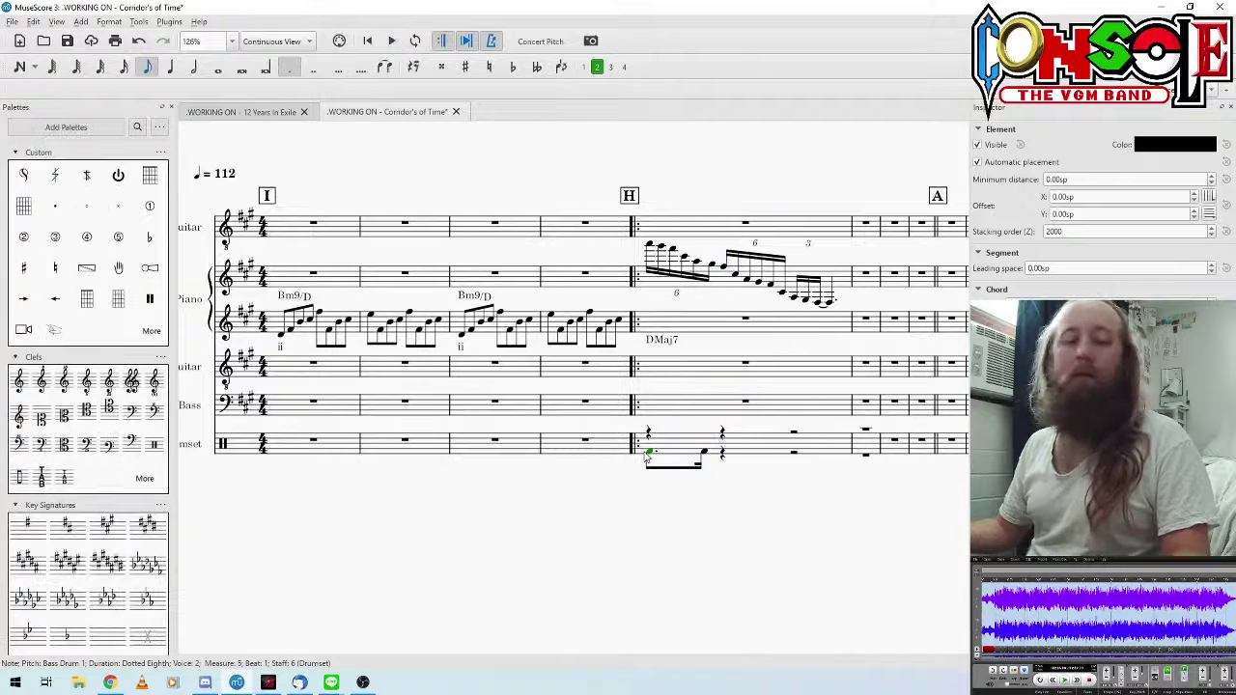
# Step: Enter a quarter-note acoustic snare on beat 2 of measure 5 in the Drumset staff and play it back
pyautogui.click(720, 433)
pyautogui.press('a')
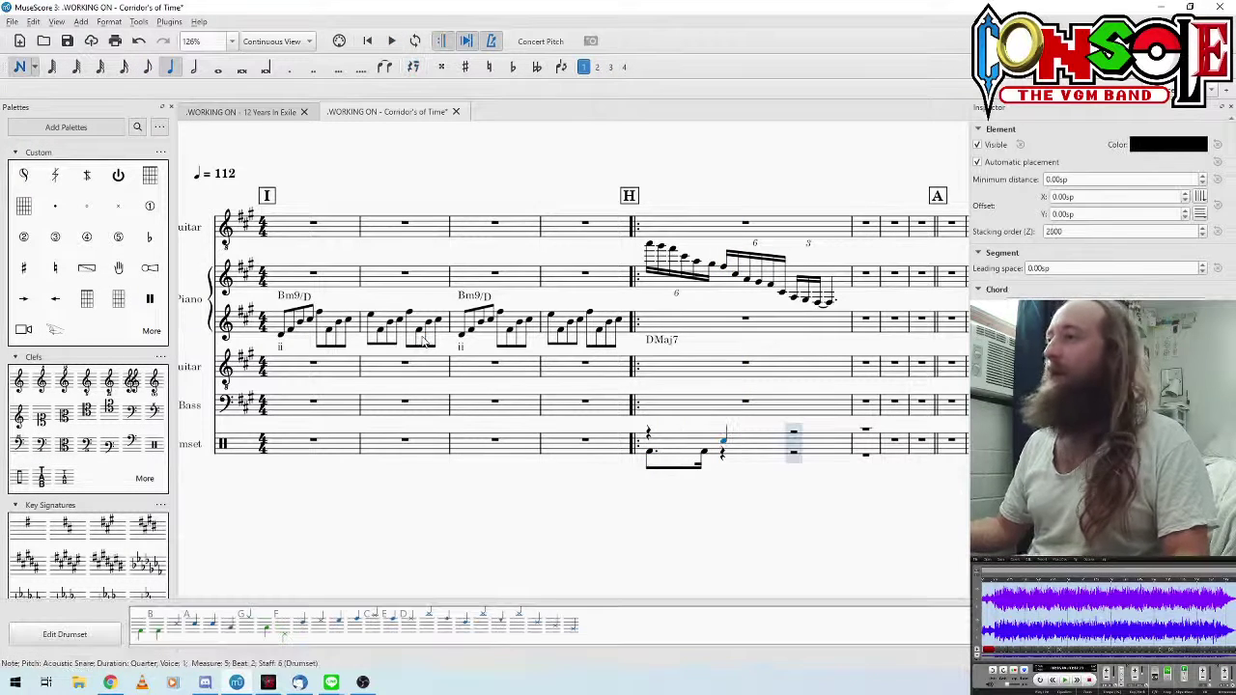
pyautogui.click(652, 454)
pyautogui.press('space')
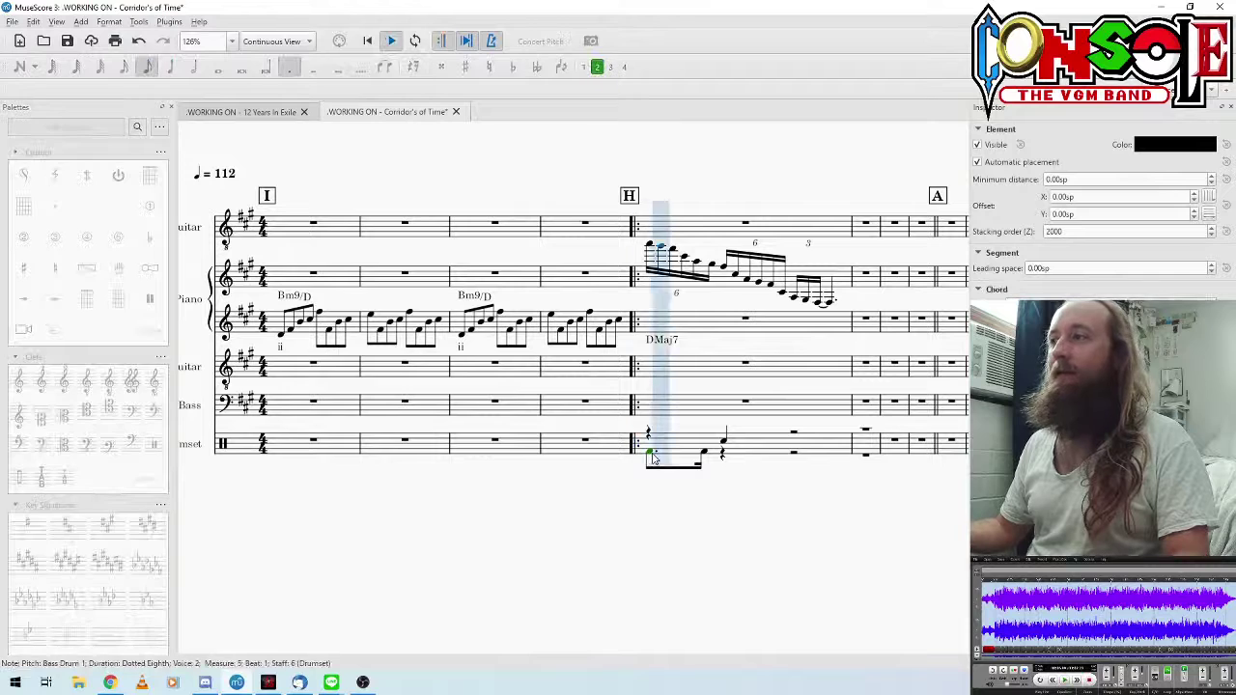
pyautogui.press('space')
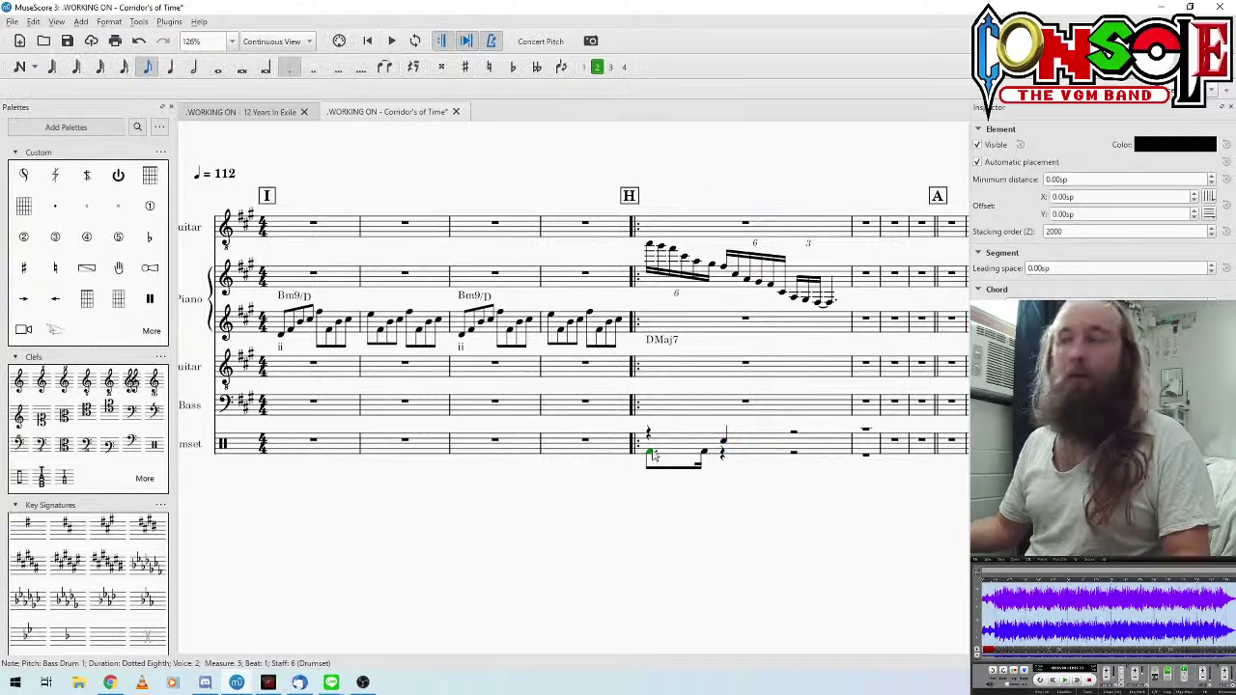
# Step: Enter an eighth-note bass drum on the second half of beat 2 in measure 5 of the Drumset staff
pyautogui.press('Right')
pyautogui.press('Right')
pyautogui.click(148, 69)
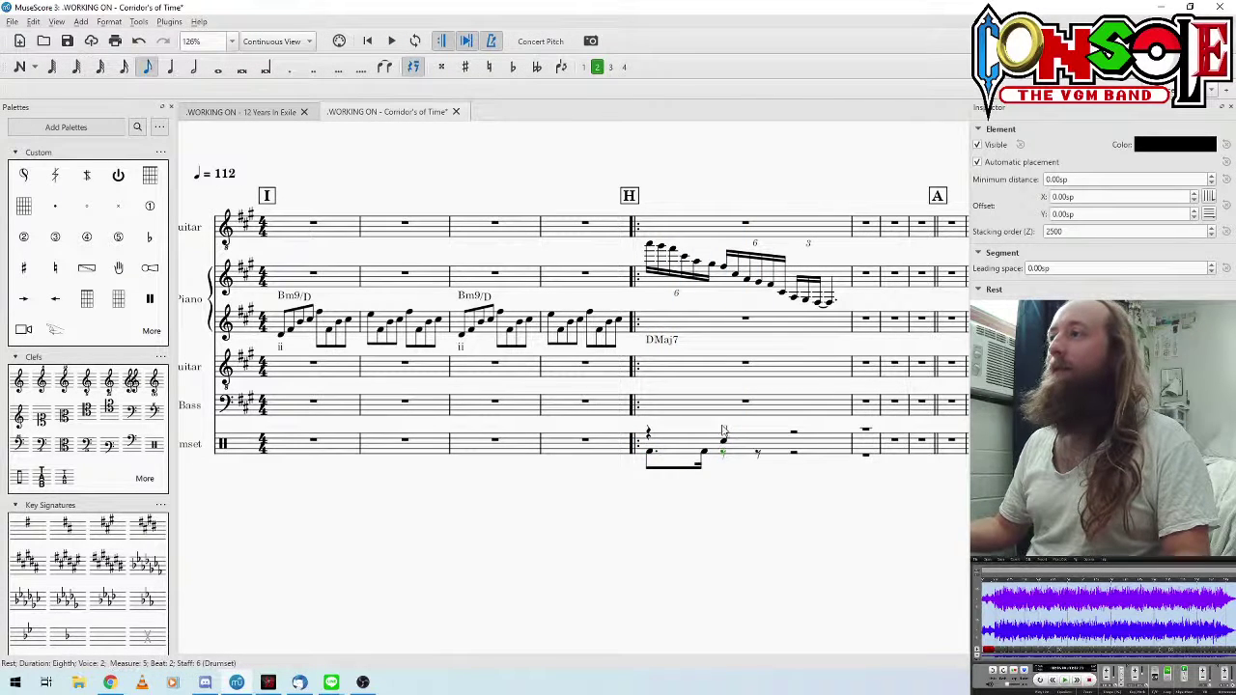
pyautogui.press('Right')
pyautogui.press('b')
pyautogui.press('n')
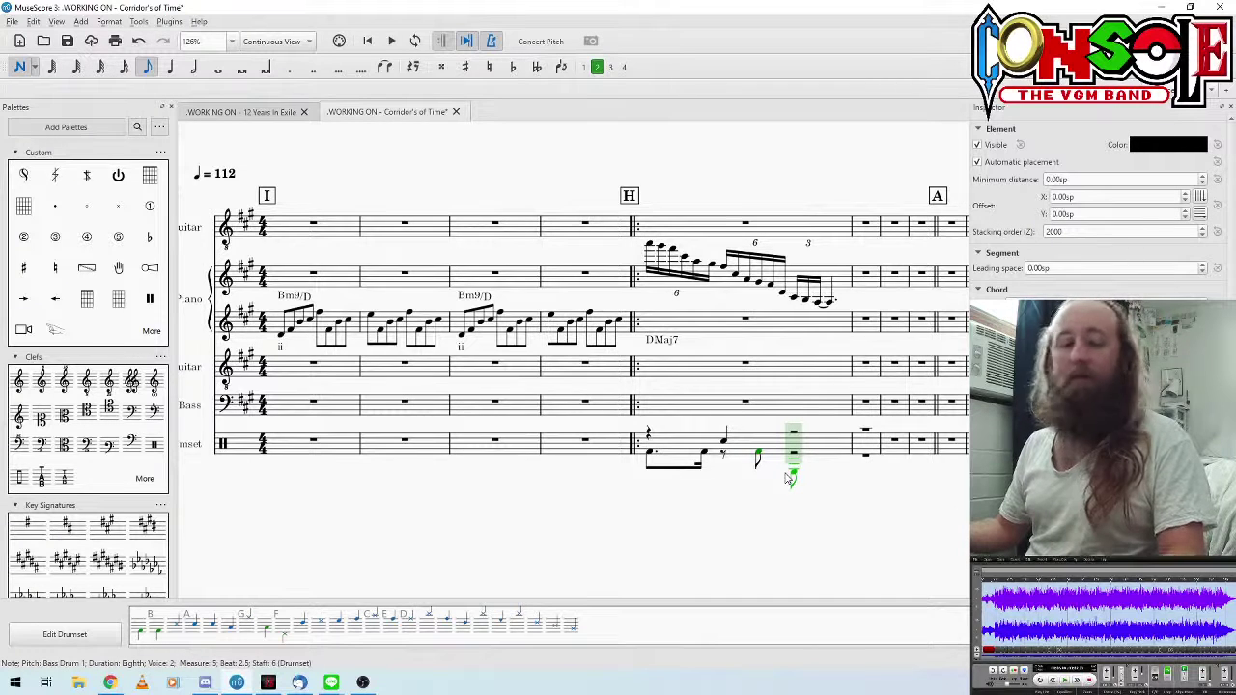
pyautogui.press('Escape')
# Step: Enter an eighth-note bass drum on the second half of beat 3 in measure 5 of the Drumset staff and play back the measure
pyautogui.click(794, 458)
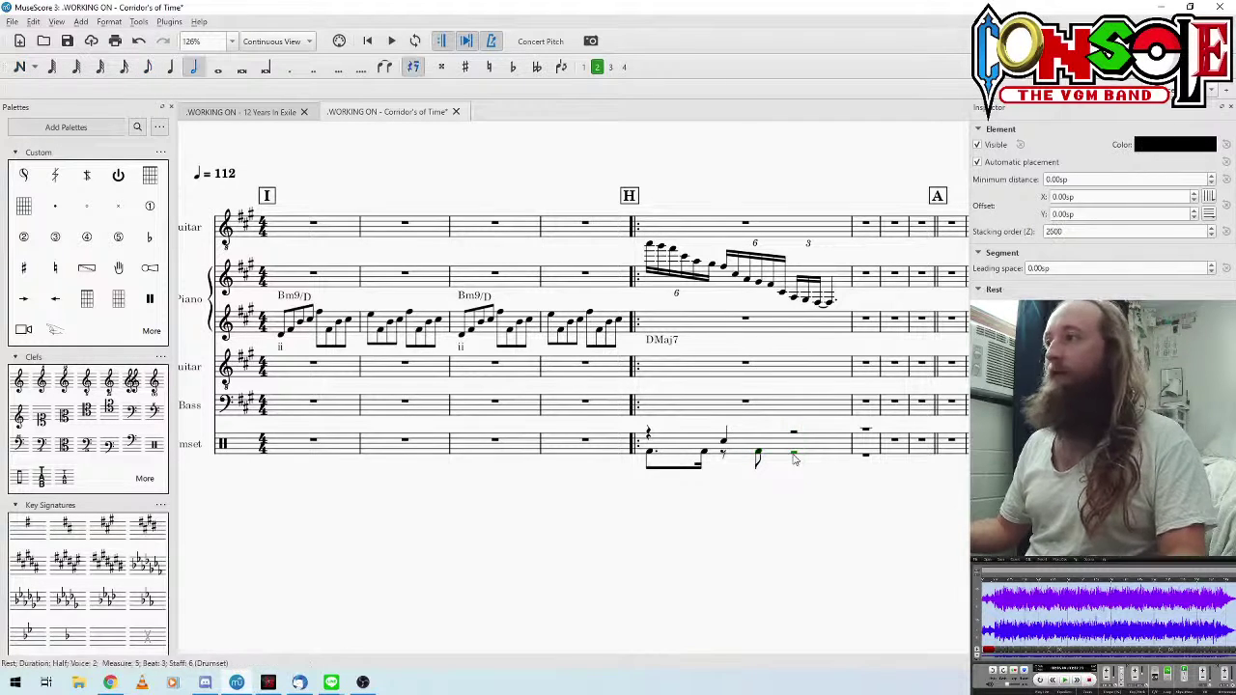
pyautogui.click(147, 67)
pyautogui.press('Right')
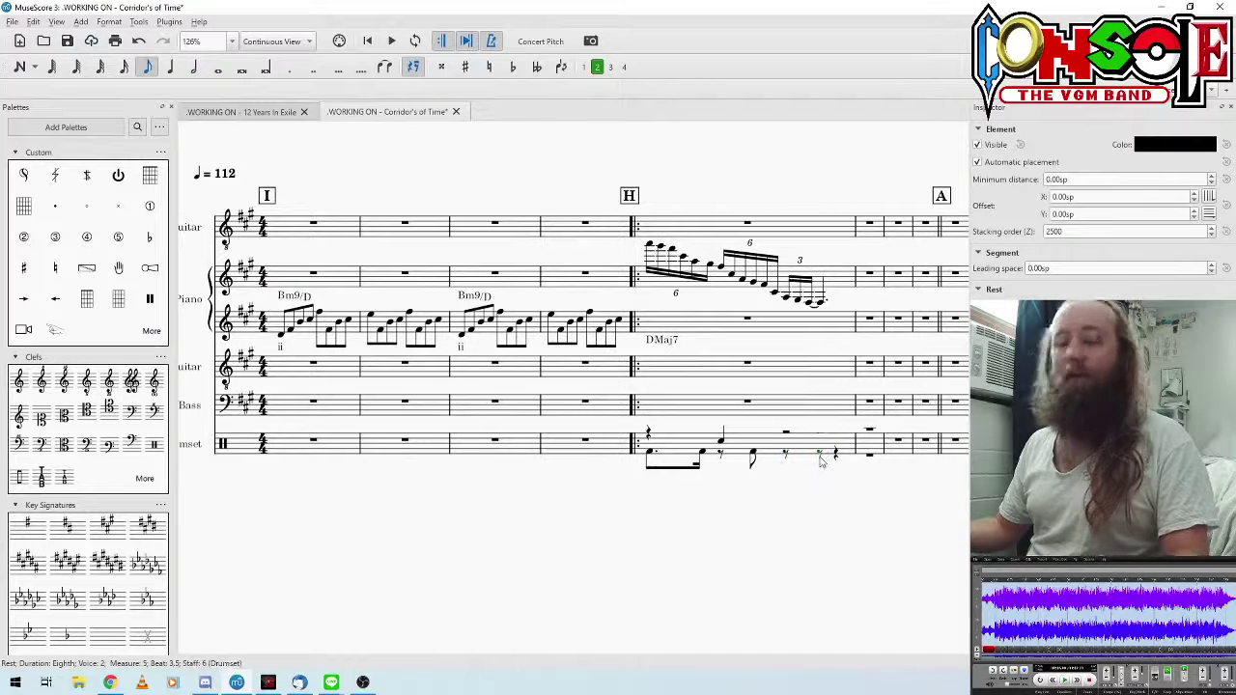
pyautogui.press('n')
pyautogui.press('b')
pyautogui.press('Escape')
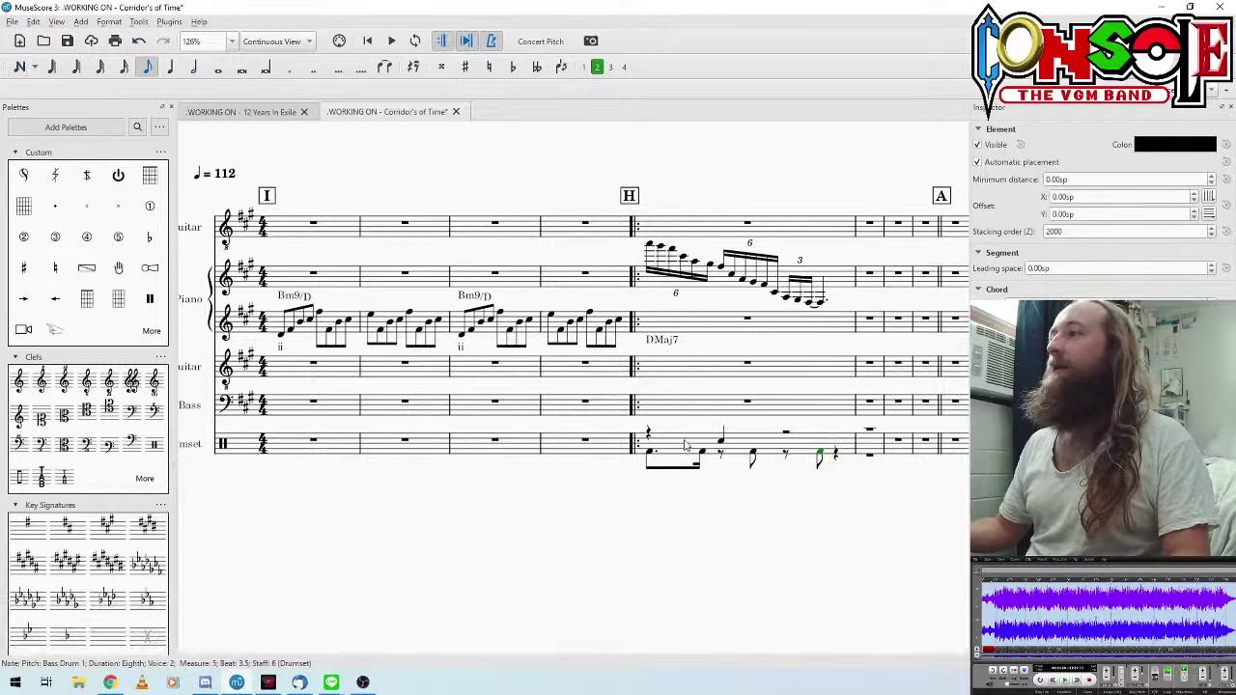
pyautogui.press('space')
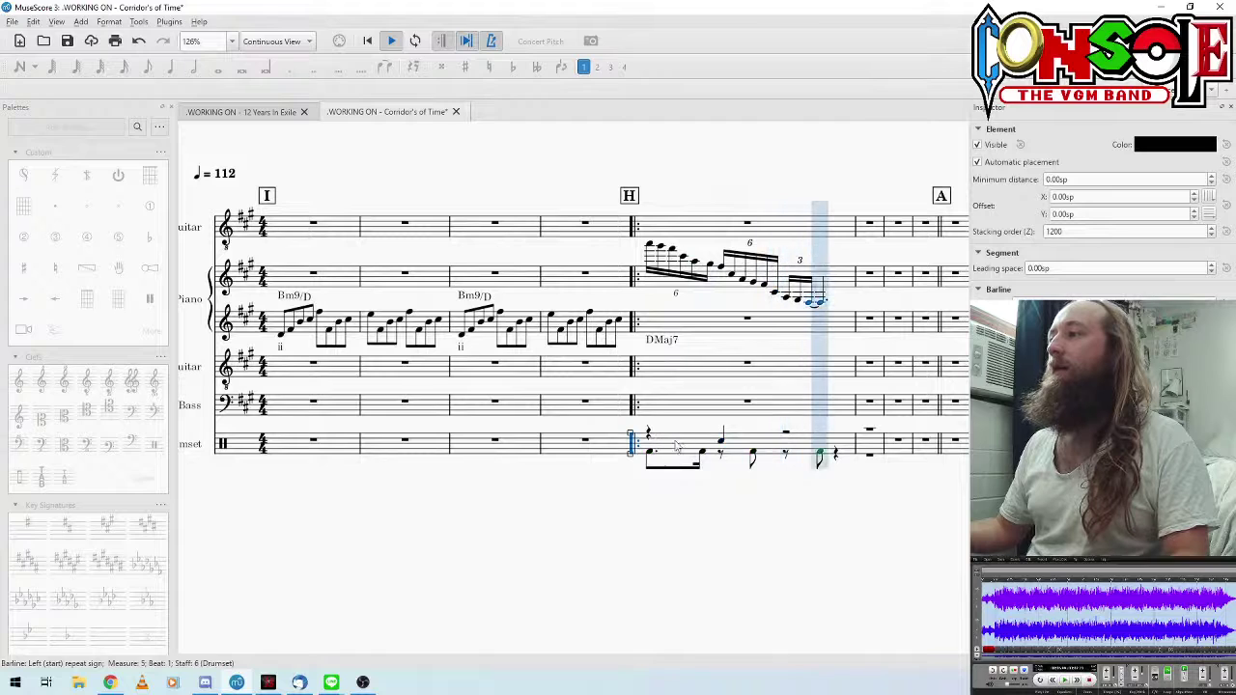
# Step: Enter an eighth-note acoustic snare on beat 4 of measure 5 in the Drumset staff
pyautogui.press('space')
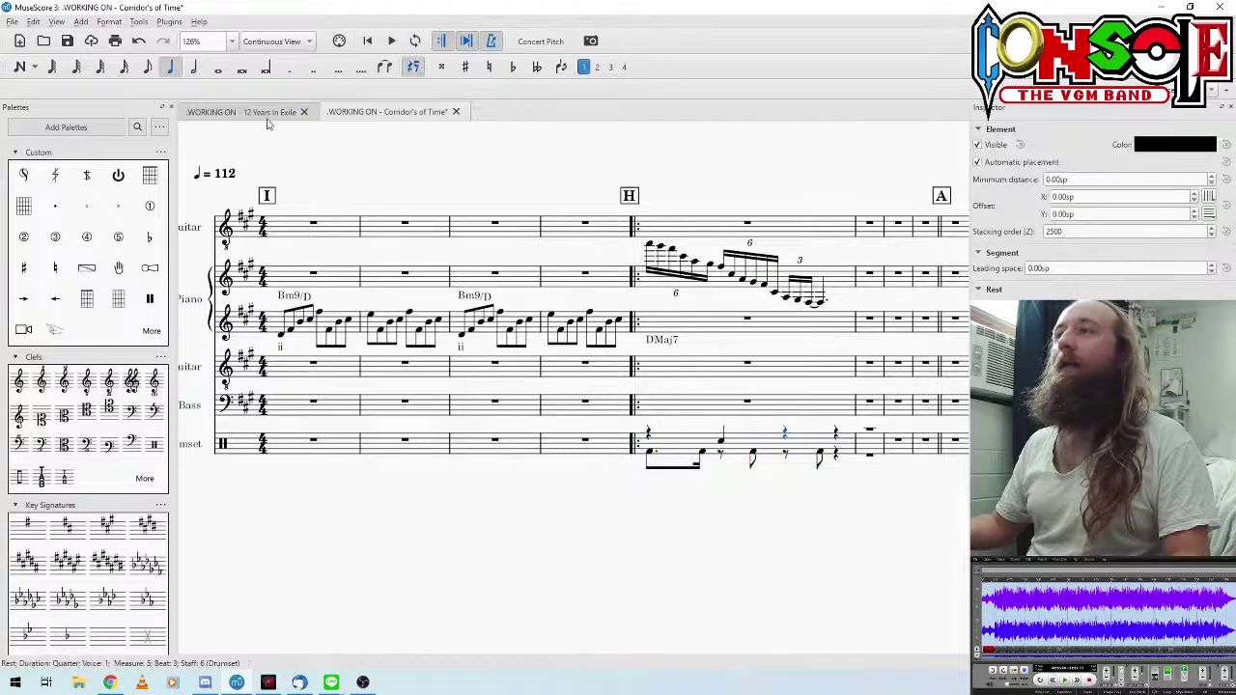
pyautogui.press('Escape')
pyautogui.click(836, 439)
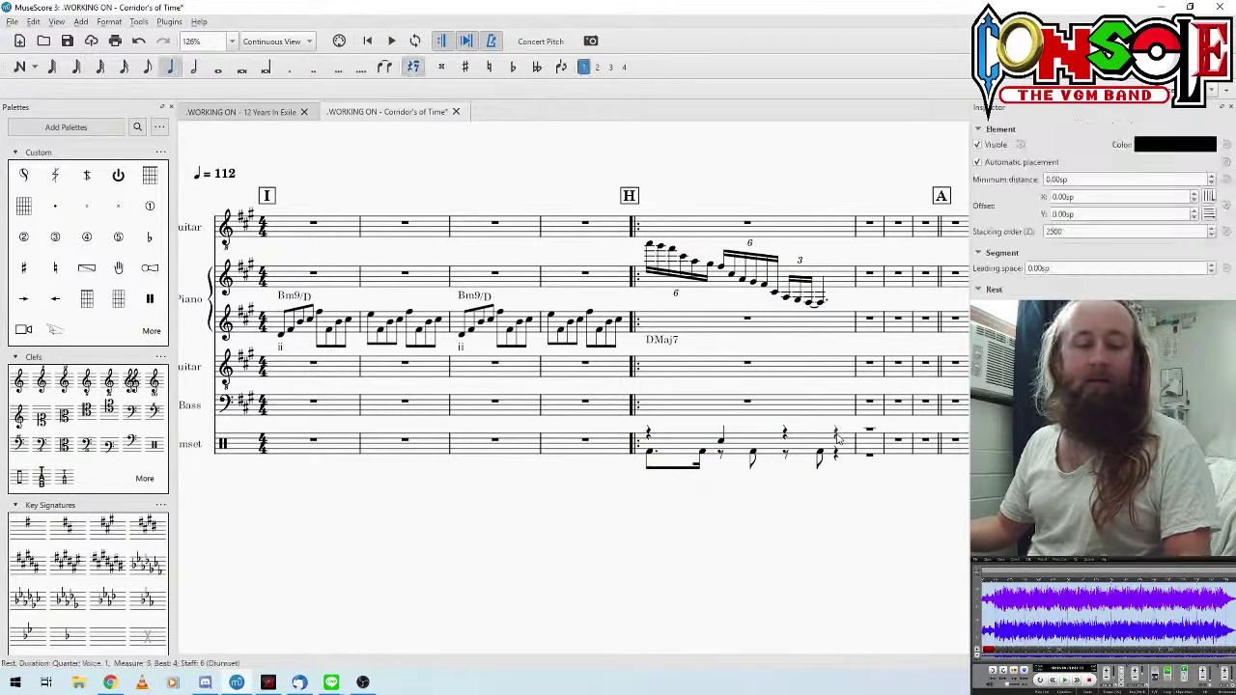
pyautogui.click(147, 67)
pyautogui.press('n')
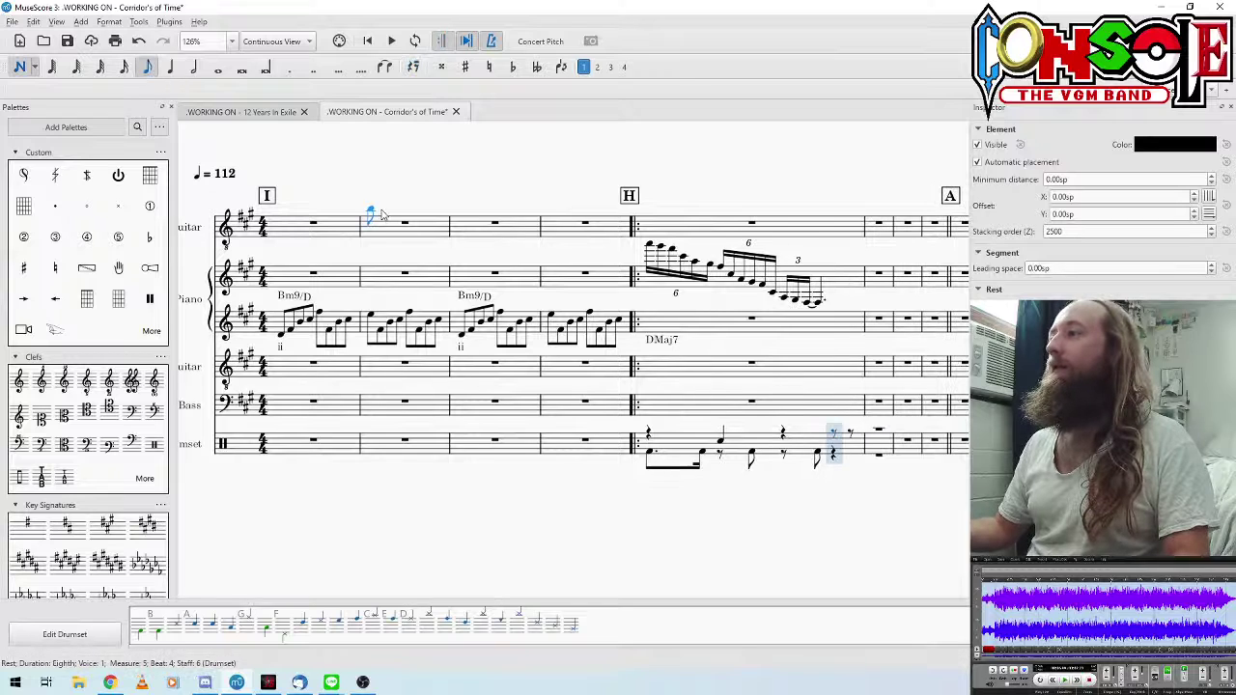
pyautogui.press('a')
pyautogui.press('Escape')
# Step: Enter two 16th-note acoustic snares on the second half of beat 4 in measure 5 of the Drumset staff and play back the measure
pyautogui.click(858, 487)
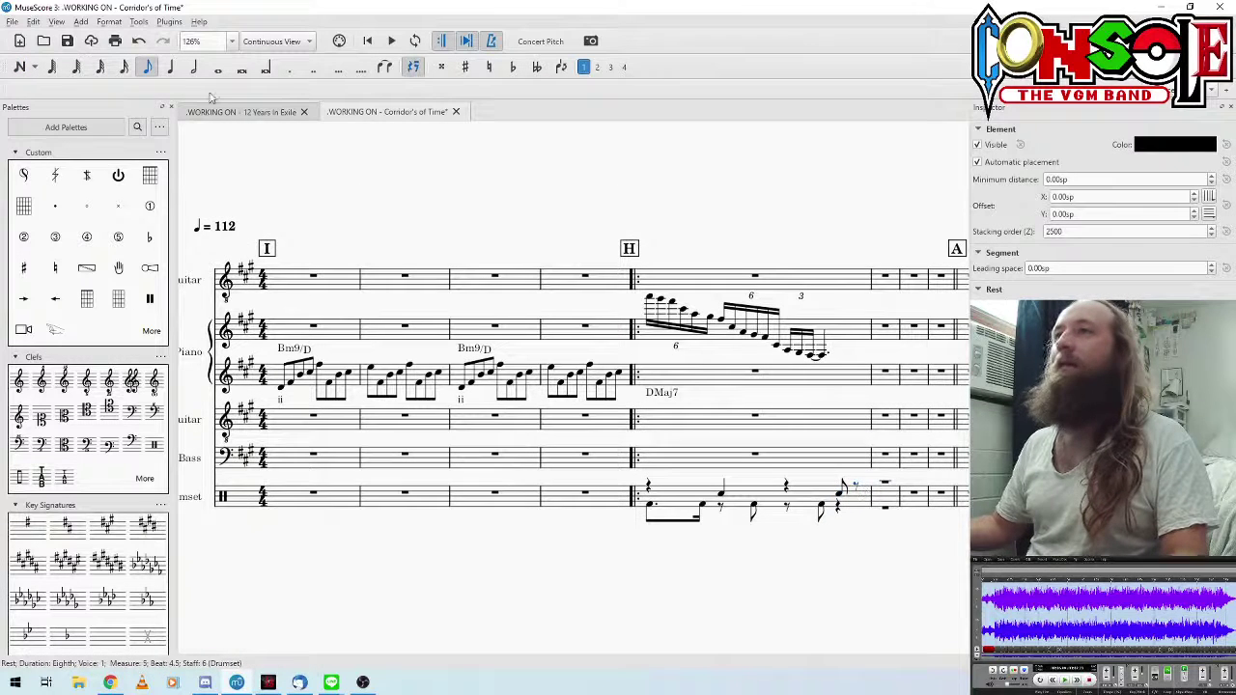
pyautogui.click(124, 66)
pyautogui.press('n')
pyautogui.press('a')
pyautogui.press('a')
pyautogui.press('Escape')
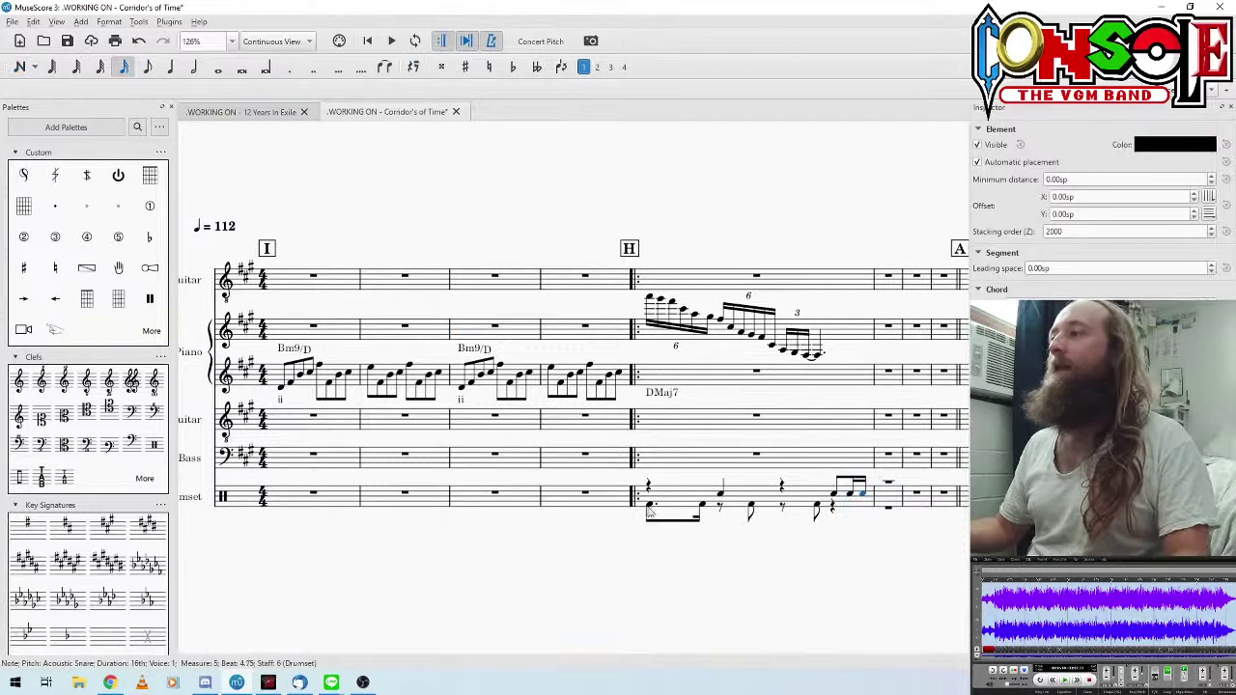
pyautogui.click(649, 509)
pyautogui.press('space')
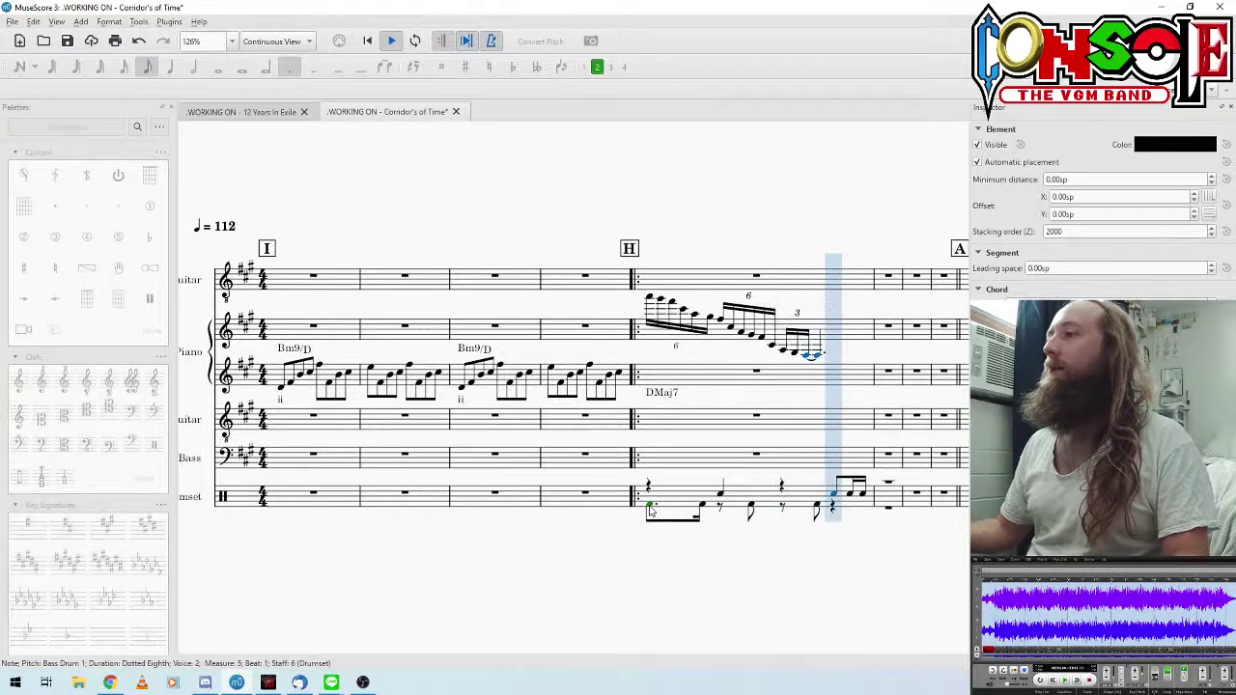
pyautogui.press('space')
# Step: Copy the drum pattern of measure 5 into measures 6, 7 and 8 of the Drumset staff and play it back
pyautogui.moveTo(686, 562); pyautogui.dragTo(509, 522)
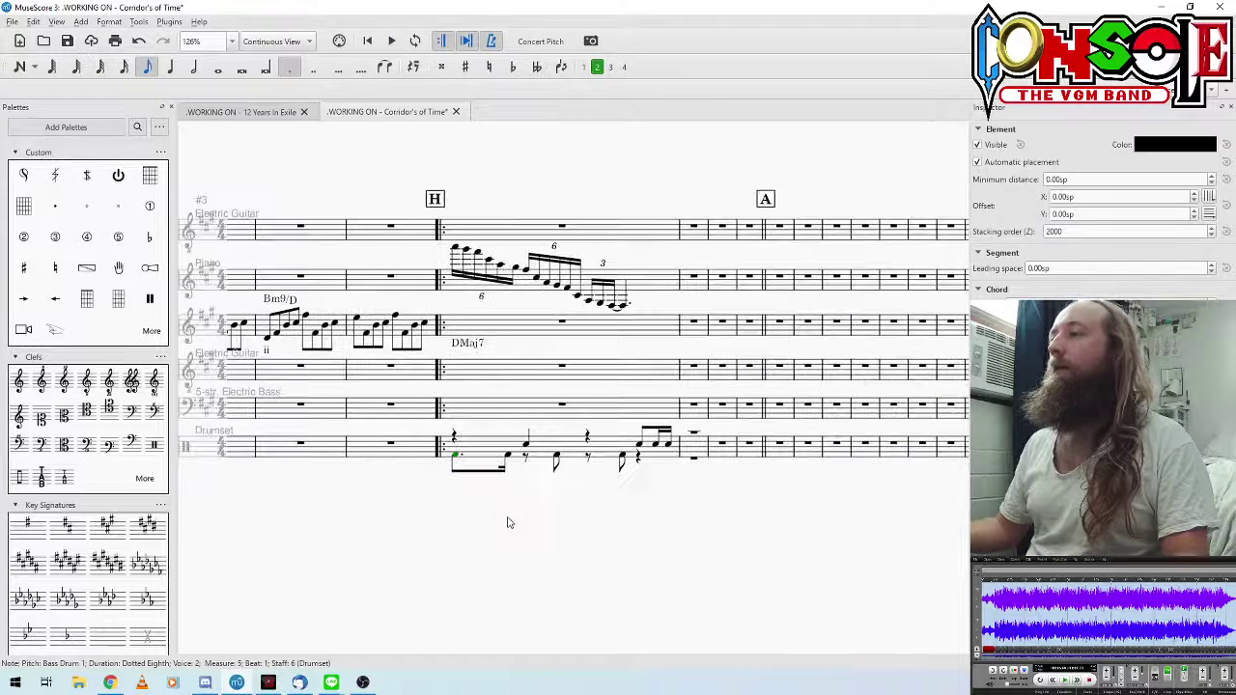
pyautogui.click(571, 458)
pyautogui.hotkey('ctrl', 'c')
pyautogui.click(693, 446)
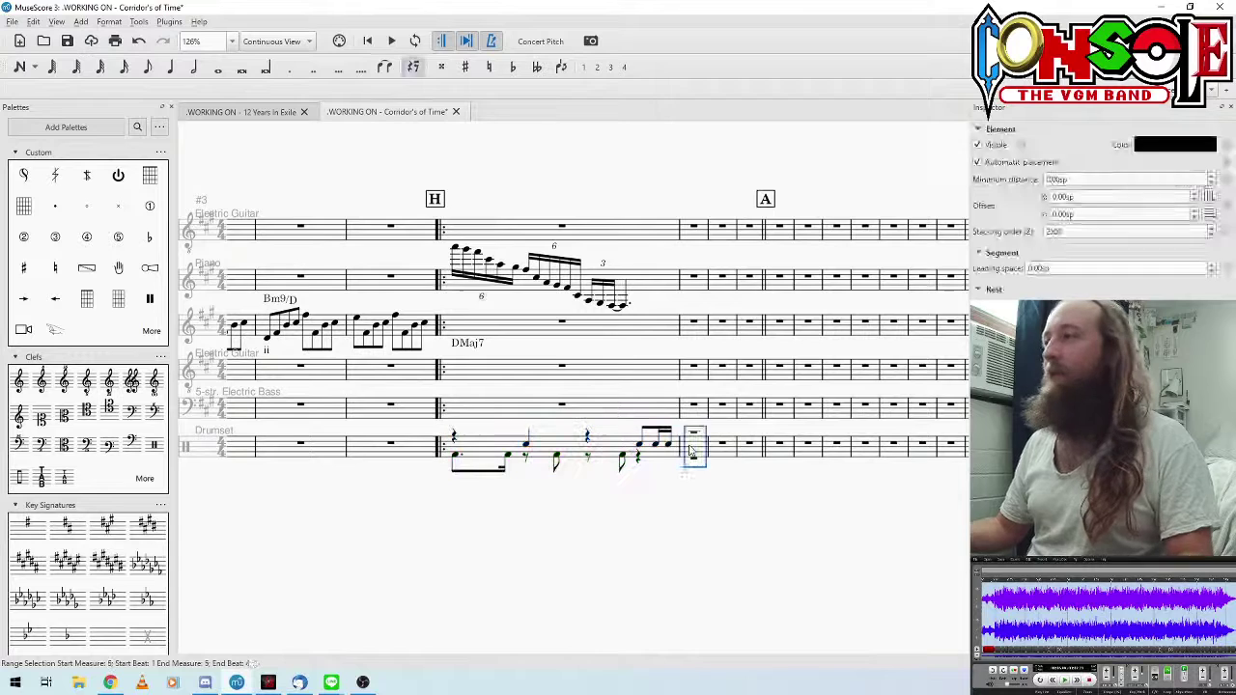
pyautogui.hotkey('ctrl', 'v')
pyautogui.click(803, 452)
pyautogui.hotkey('ctrl', 'v')
pyautogui.click(899, 454)
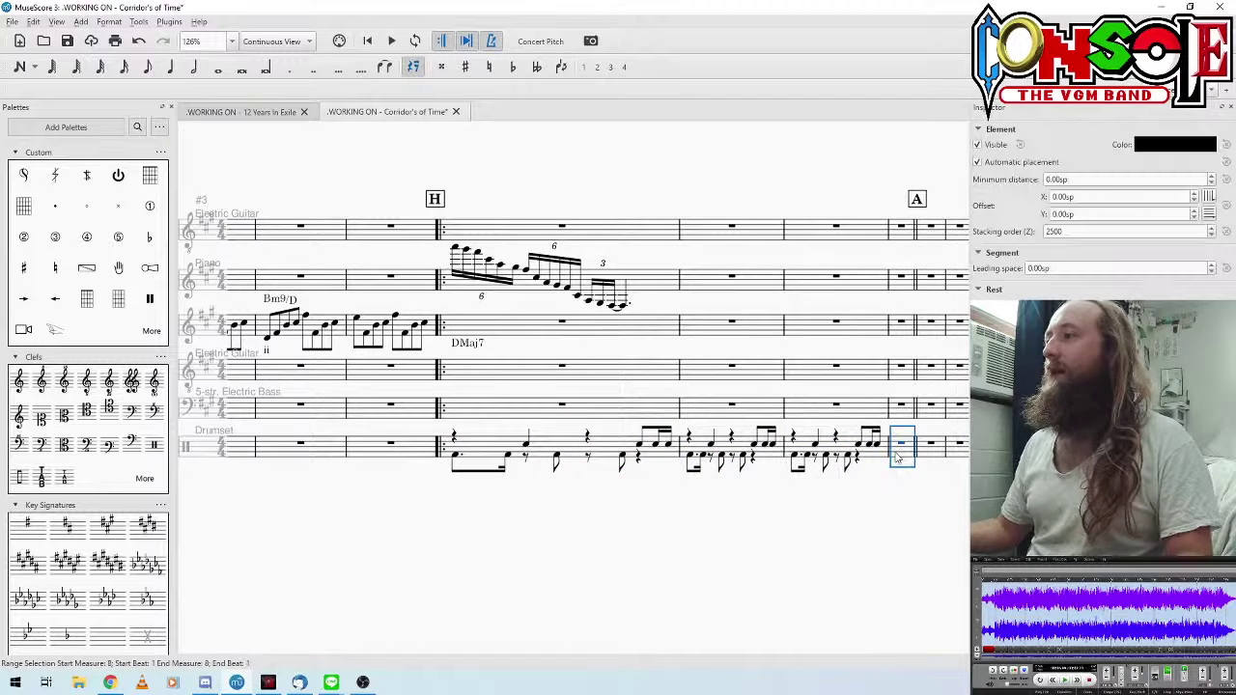
pyautogui.hotkey('ctrl', 'v')
pyautogui.press('Escape')
pyautogui.click(475, 450)
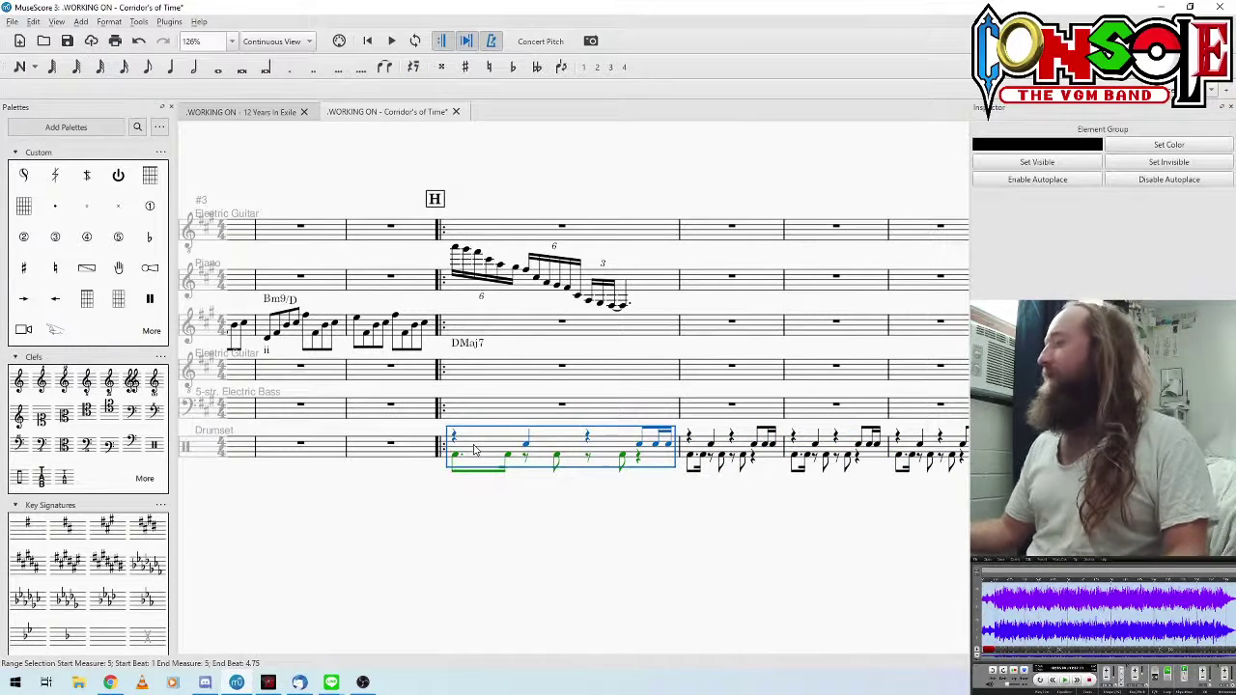
pyautogui.press('space')
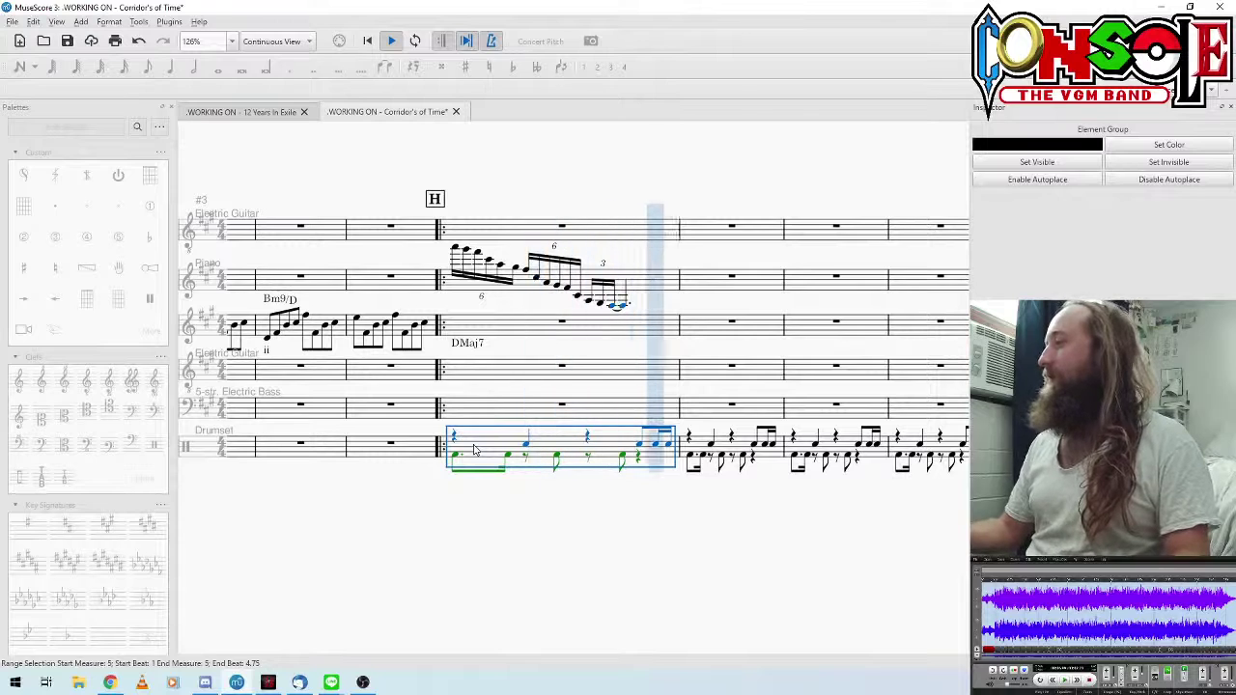
pyautogui.press('Escape')
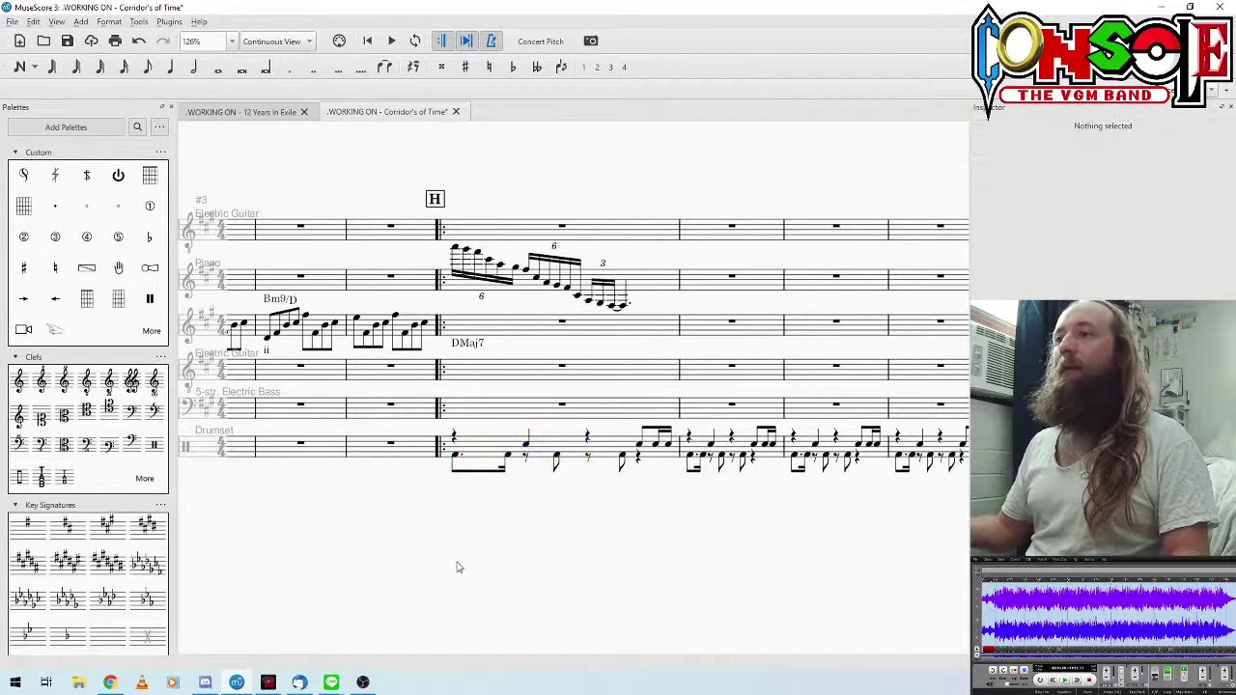
# Step: Enter eighth-note closed hi-hats from beat 1 through beat 4 of measure 5 in the Drumset staff, with the snare kept on beat 2
pyautogui.click(454, 436)
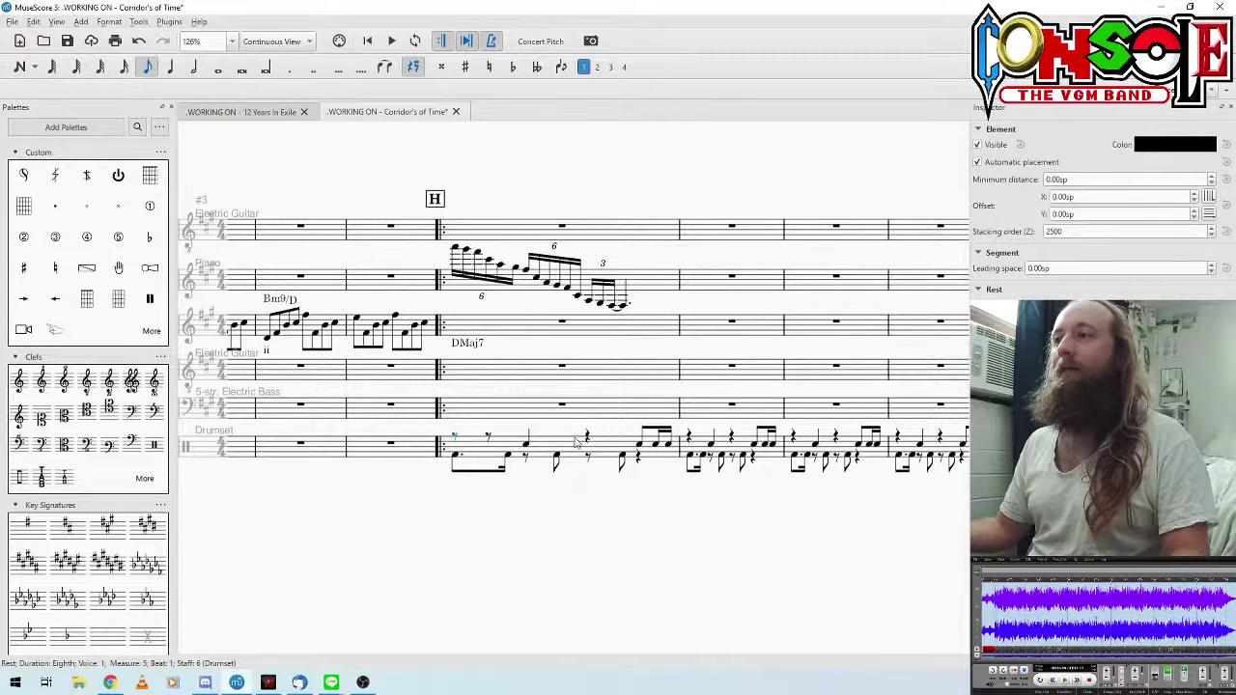
pyautogui.press('n')
pyautogui.press('d')
pyautogui.press('g')
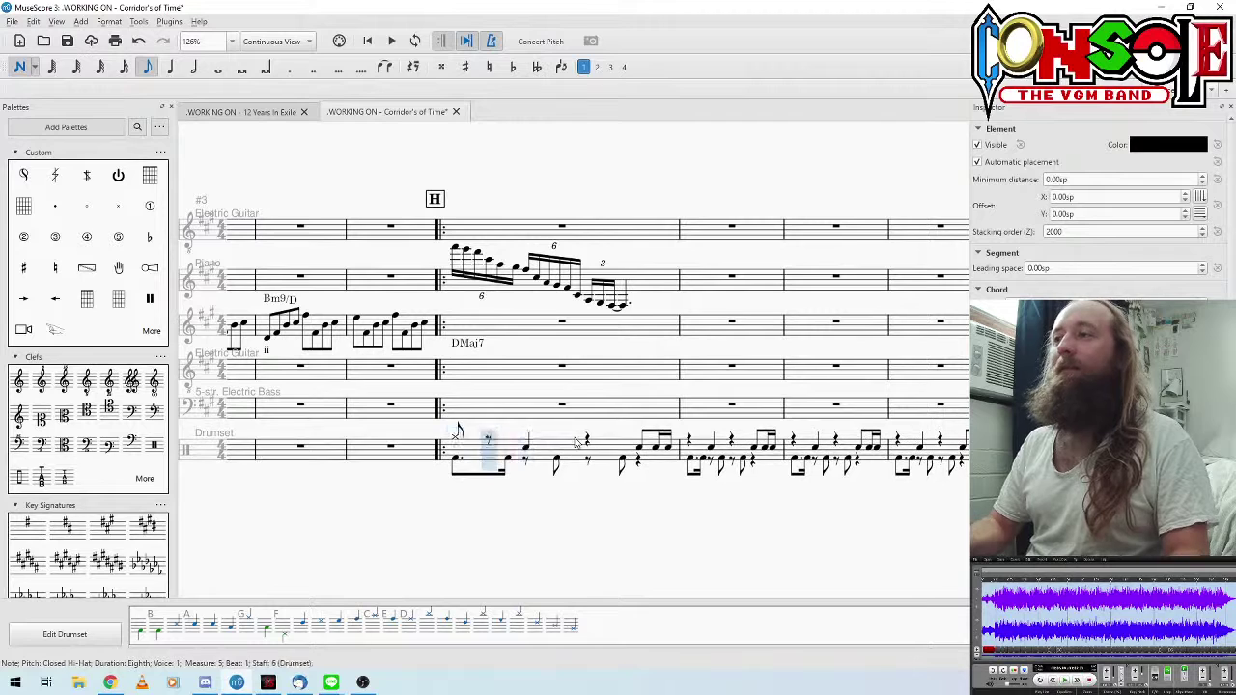
pyautogui.press('g')
pyautogui.press('g')
pyautogui.press('g')
pyautogui.press('g')
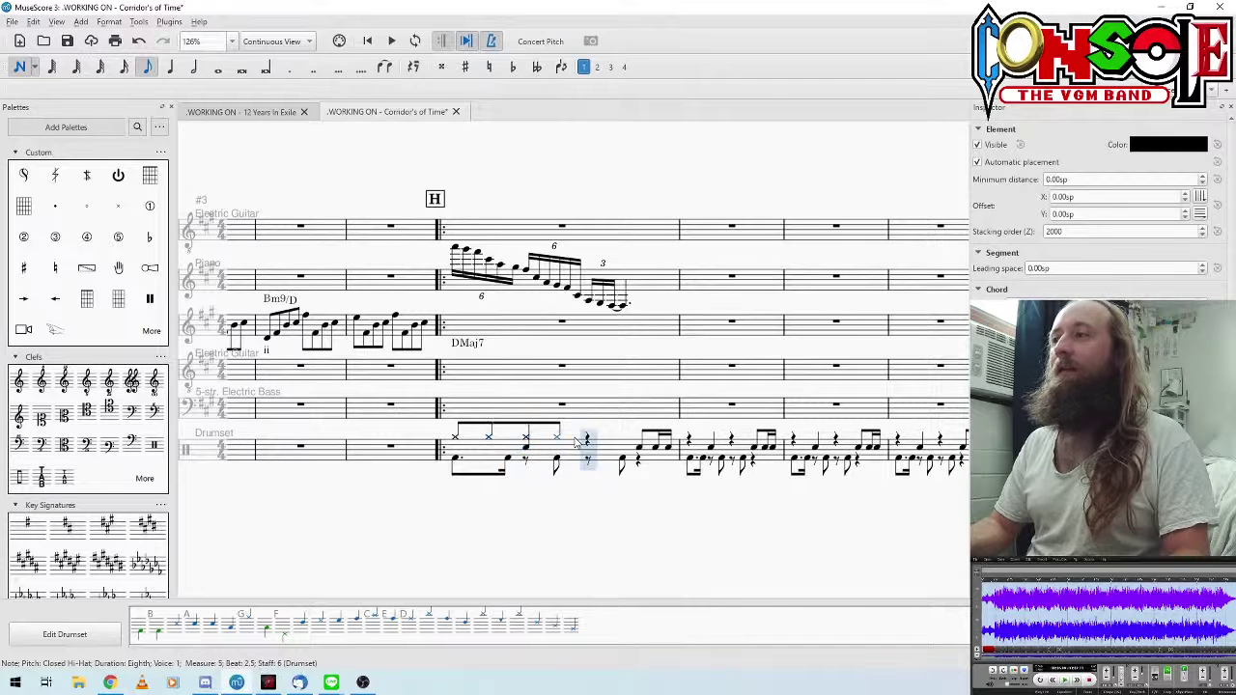
pyautogui.press('g')
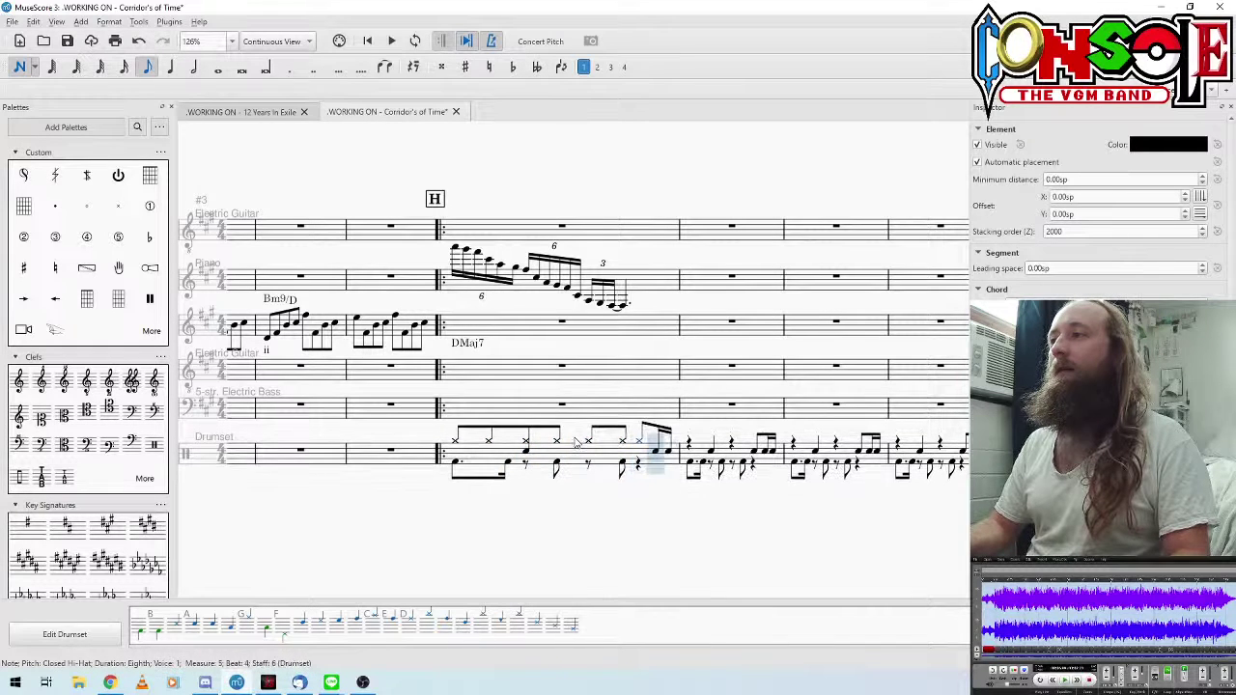
# Step: Add an acoustic snare to the closed hi-hat on beat 4 of measure 5 and leave note input
pyautogui.press('Left')
pyautogui.hotkey('shift', 'a')
pyautogui.press('Right')
pyautogui.press('Right')
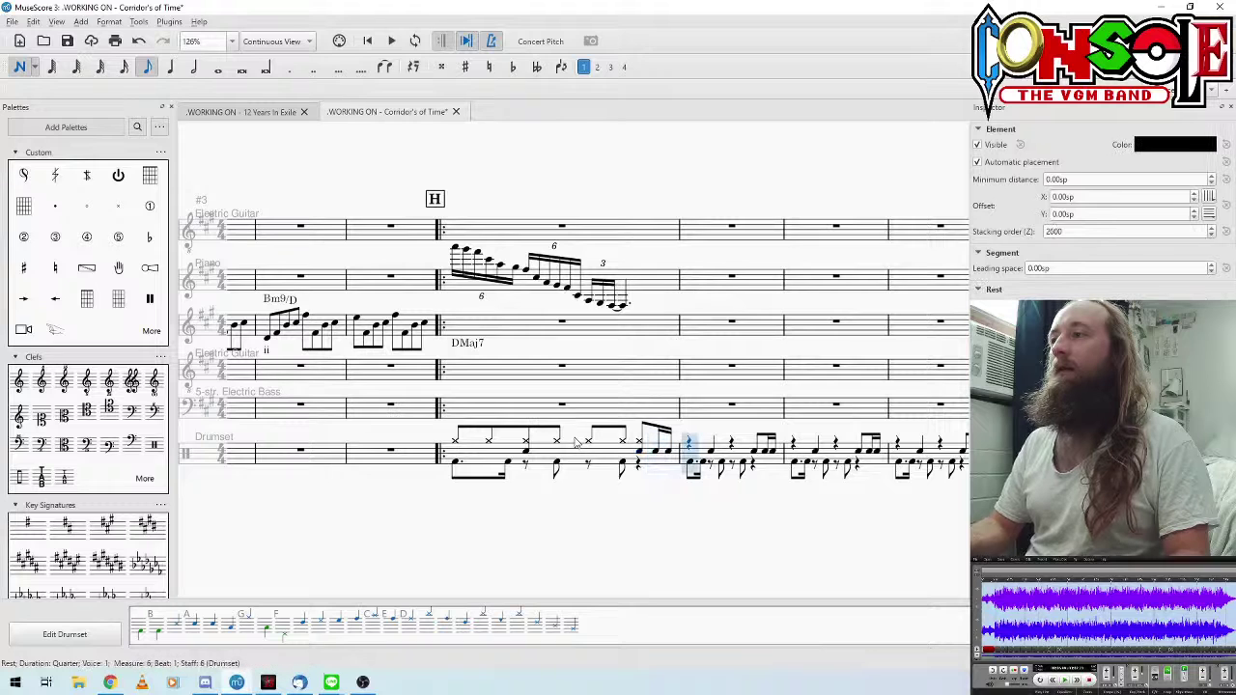
pyautogui.press('Escape')
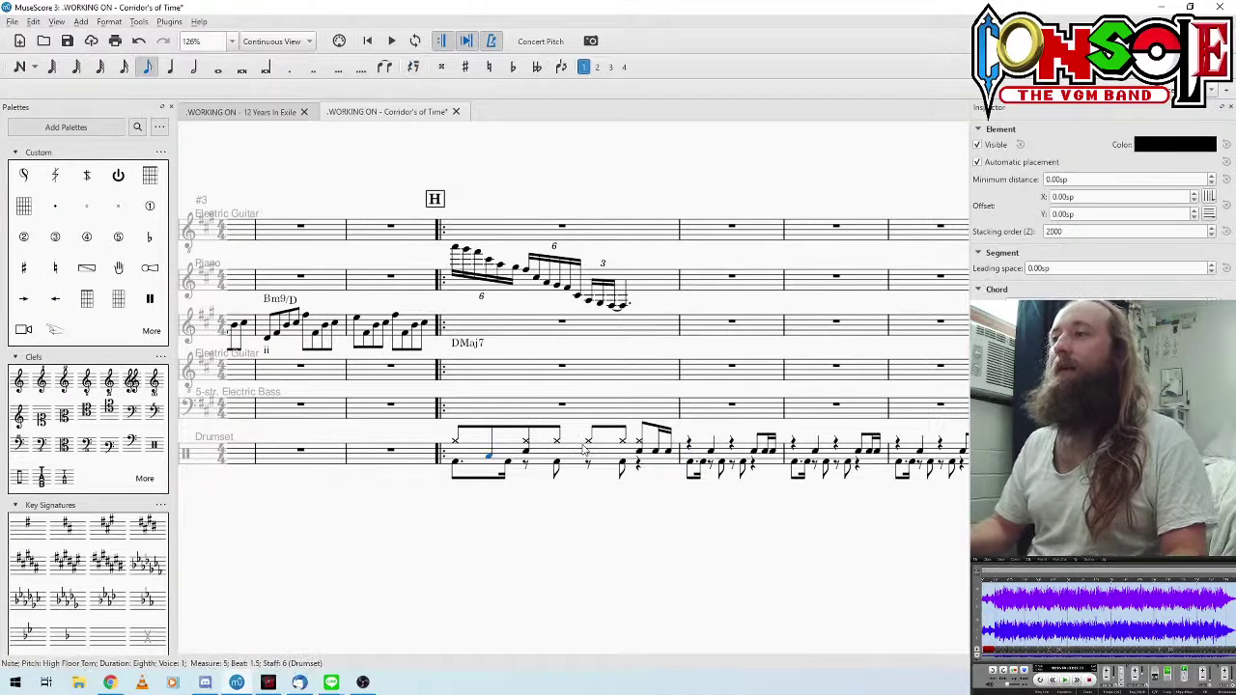
# Step: Change the off-beat hi-hats on the second halves of beats 1, 2 and 3 in measure 5 to Open Hi-Hat
pyautogui.hotkey('alt', 'Down')
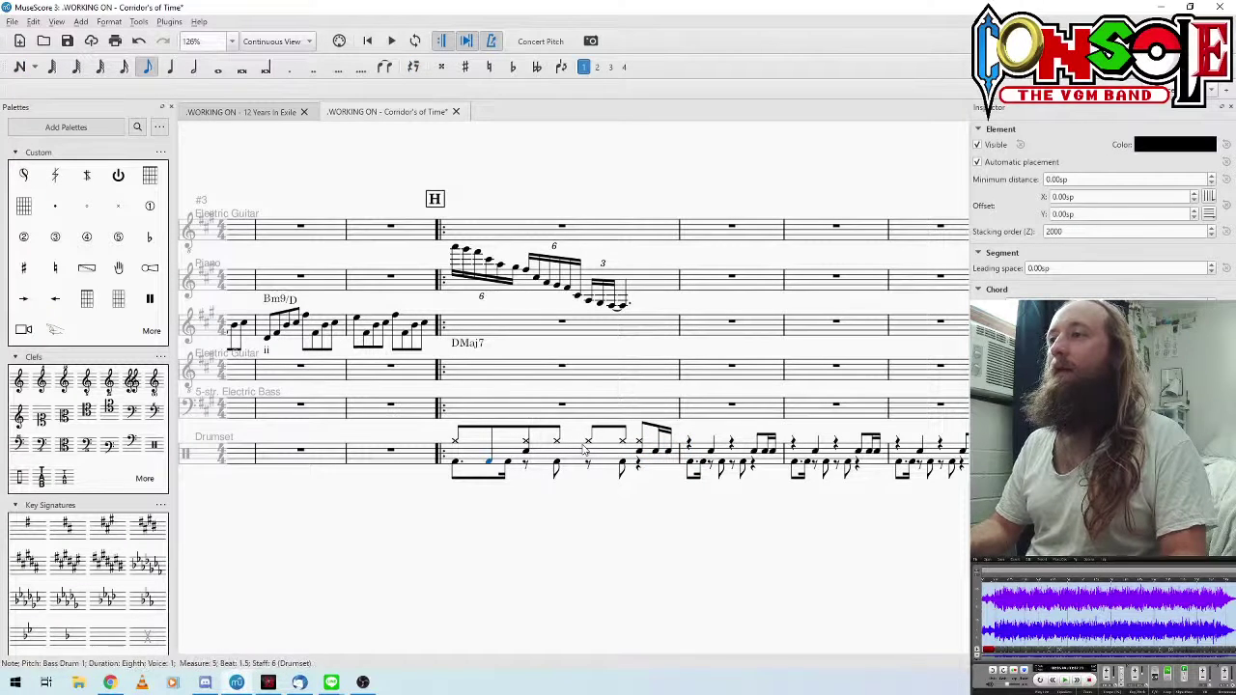
pyautogui.hotkey('alt', 'Up')
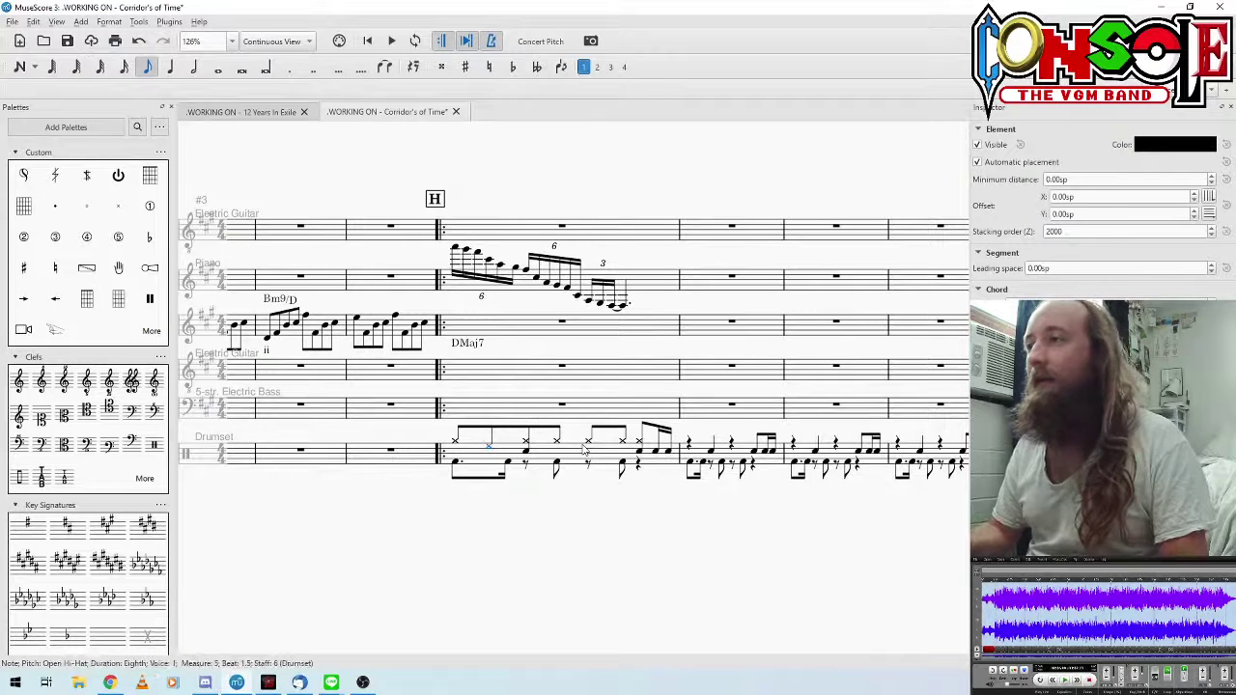
pyautogui.press('Up')
pyautogui.press('Up')
pyautogui.press('Up')
pyautogui.press('Up')
pyautogui.press('Up')
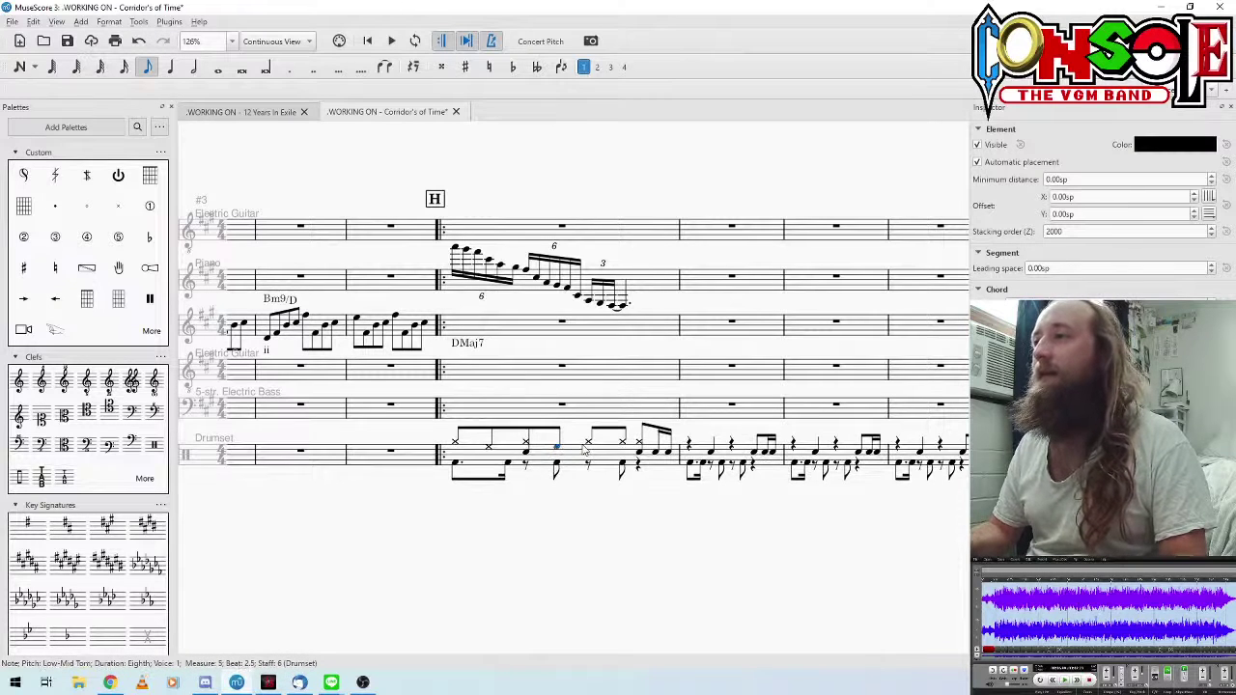
pyautogui.hotkey('alt', 'Right')
pyautogui.hotkey('alt', 'Right')
pyautogui.hotkey('alt', 'Right')
pyautogui.hotkey('alt', 'Right')
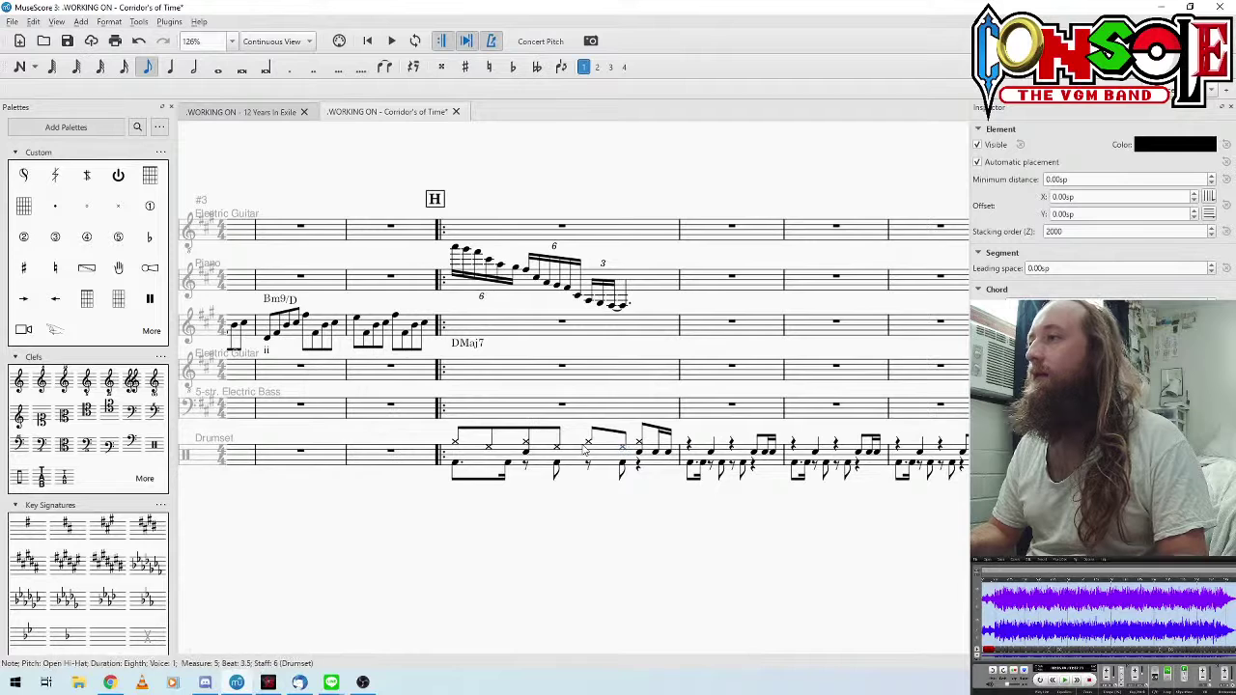
# Step: Play back measure 5 from the beat 1 closed hi-hat
pyautogui.click(454, 442)
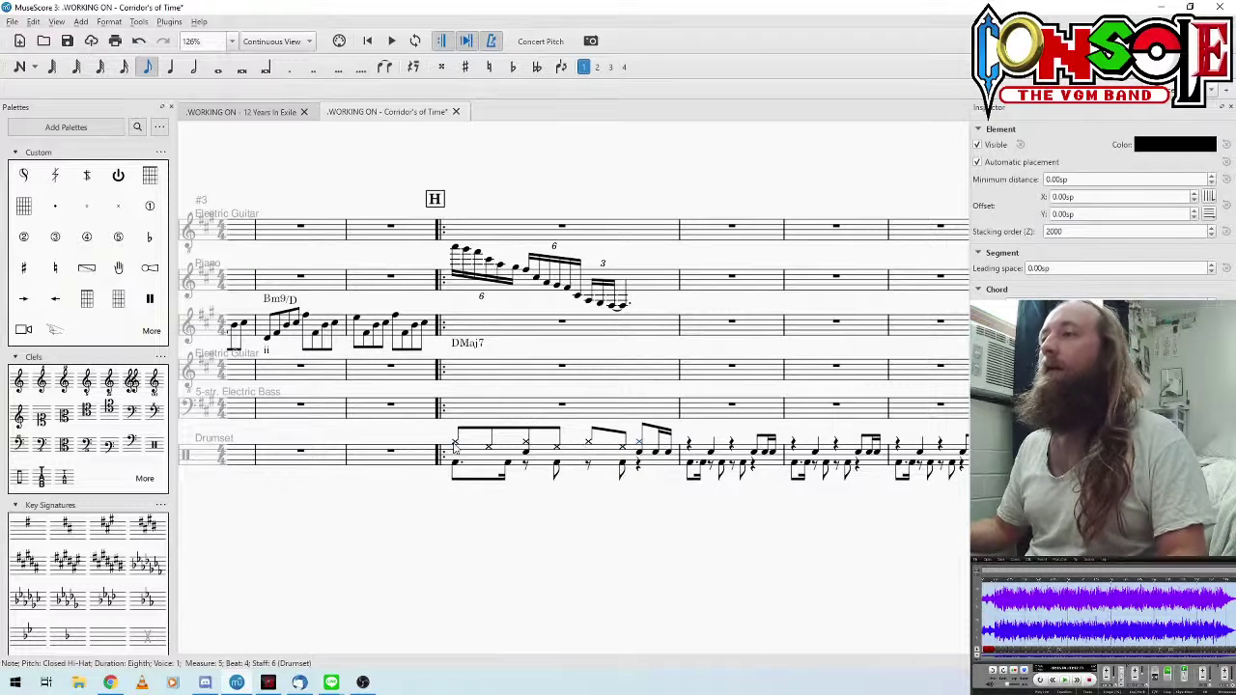
pyautogui.press('space')
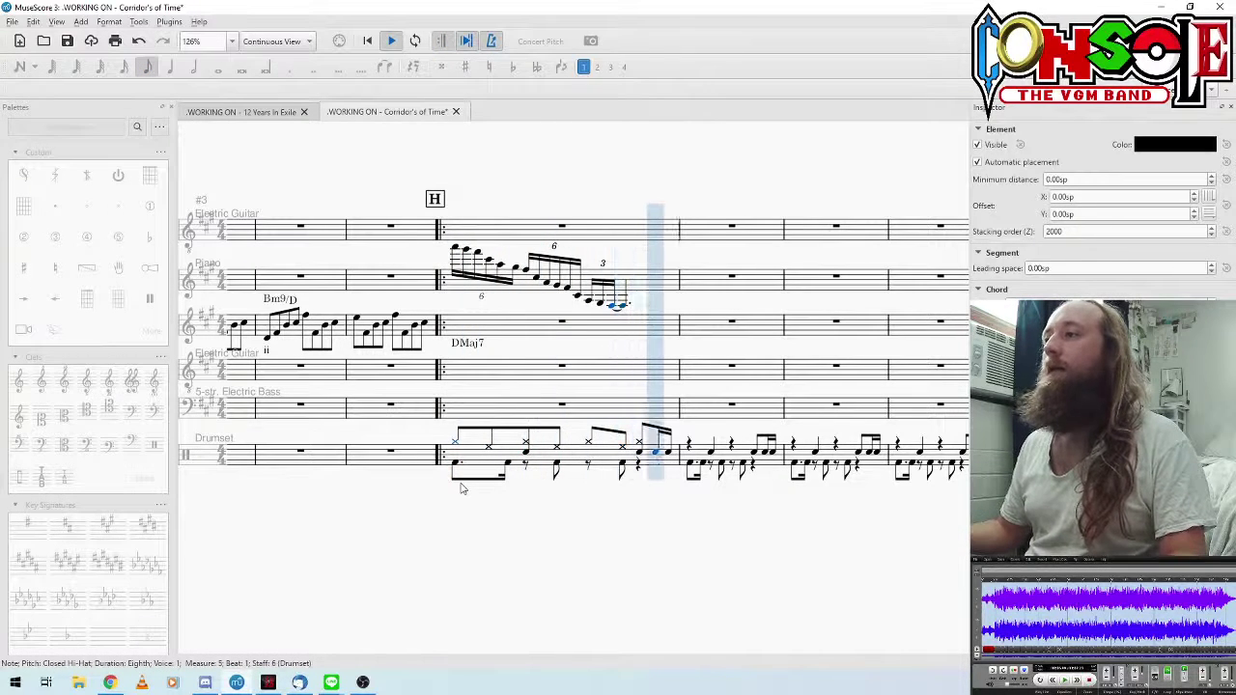
pyautogui.press('space')
# Step: Repeat the measure 5 drum pattern through measures 6, 7 and 8 and play back from the start of section H
pyautogui.hotkey('ctrl', 'shift', 'Right')
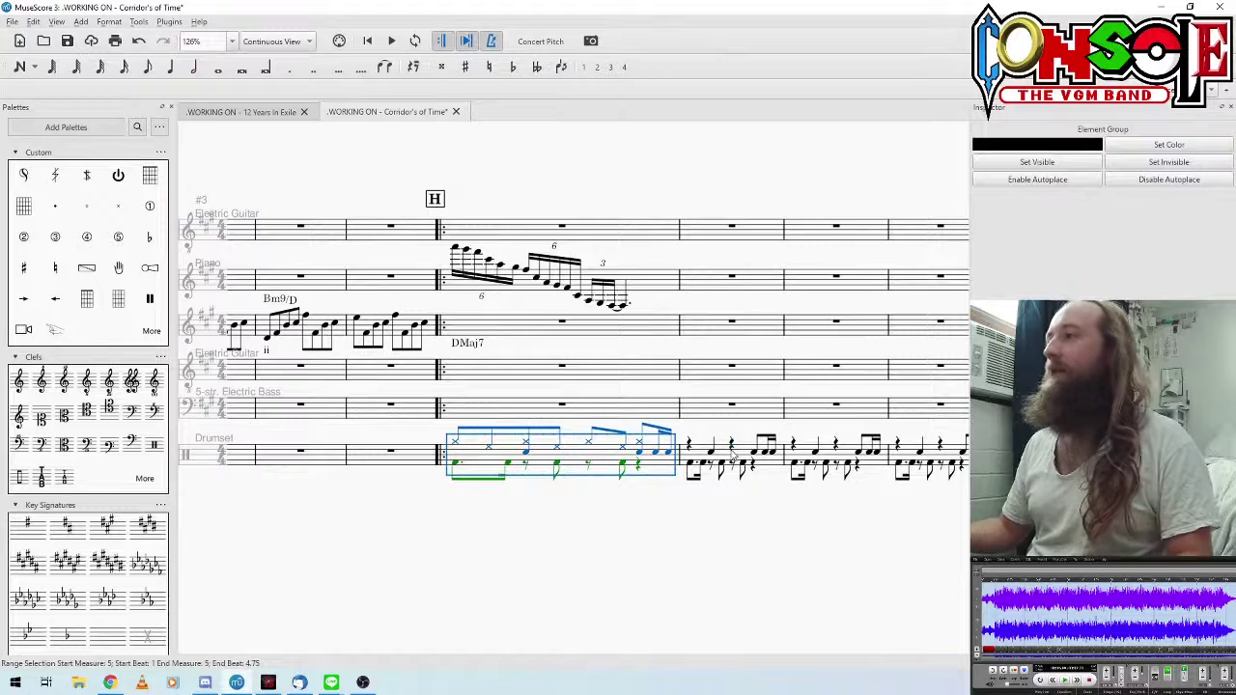
pyautogui.press('r')
pyautogui.press('r')
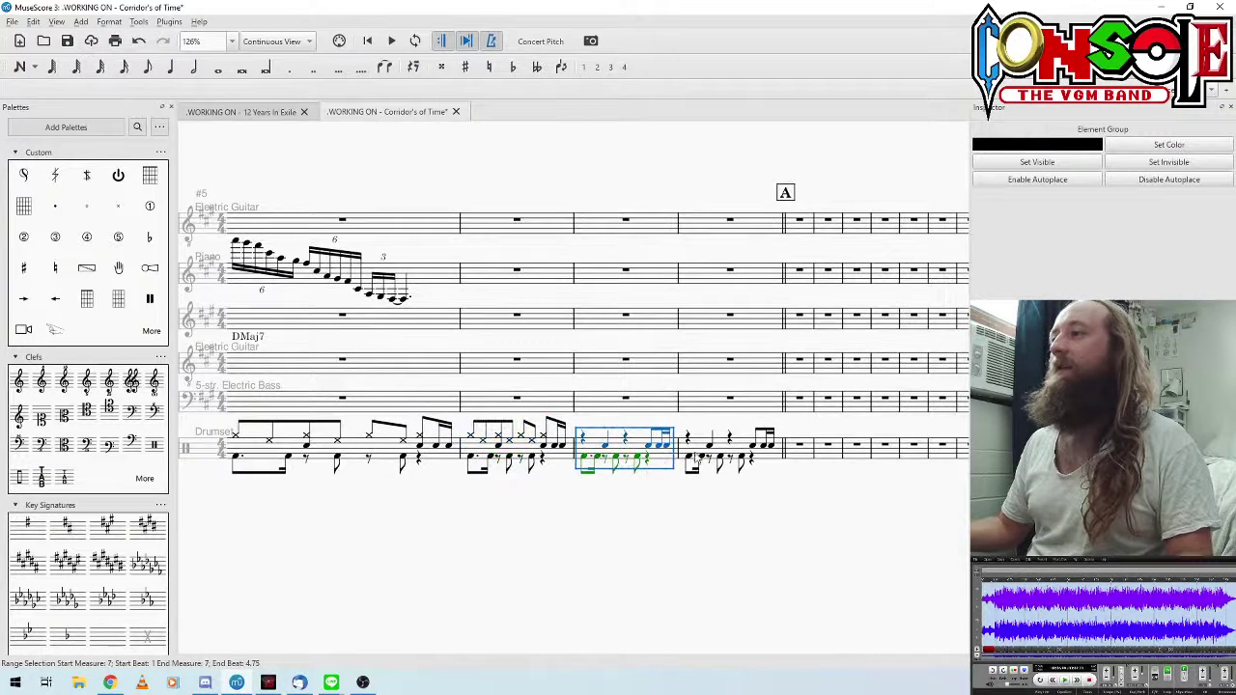
pyautogui.press('r')
pyautogui.hscroll(-4, 665, 535)
pyautogui.click(527, 440)
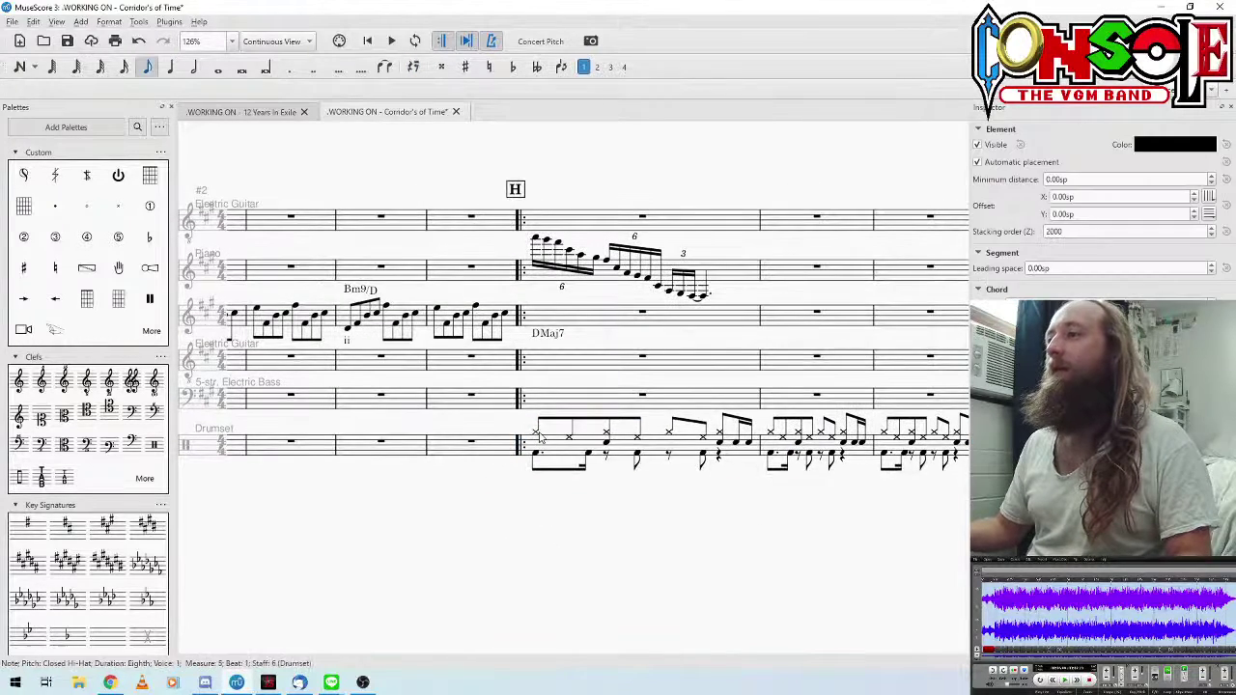
pyautogui.press('space')
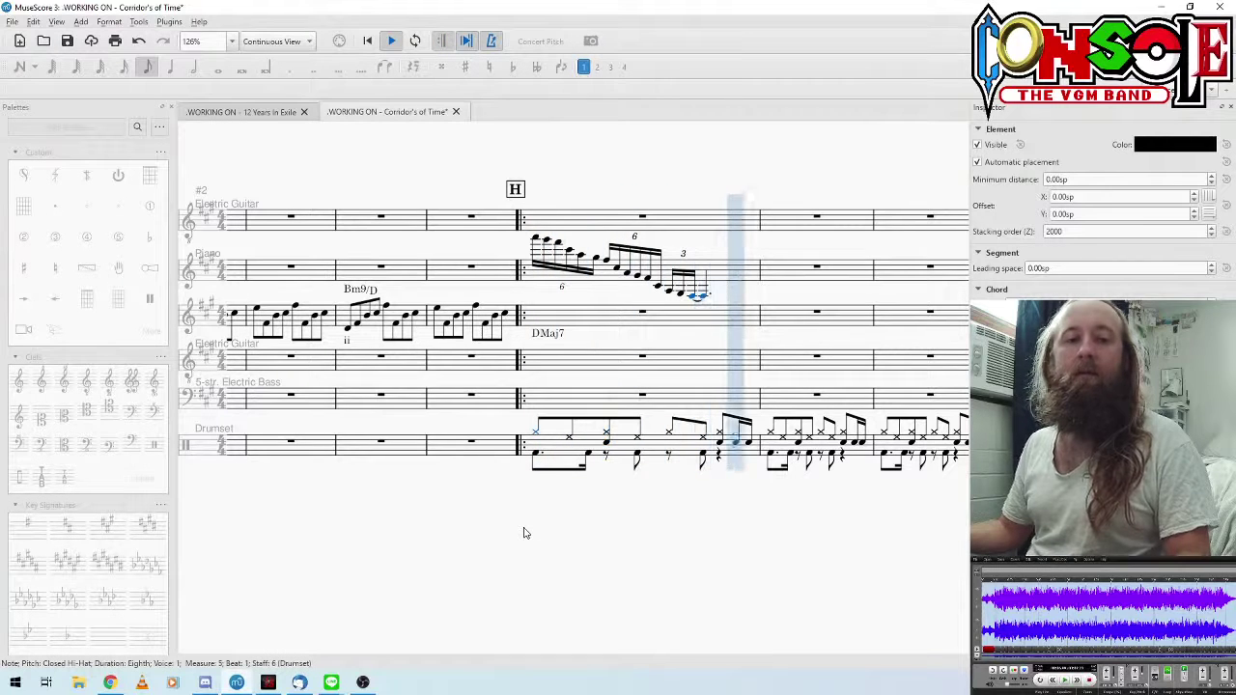
pyautogui.press('space')
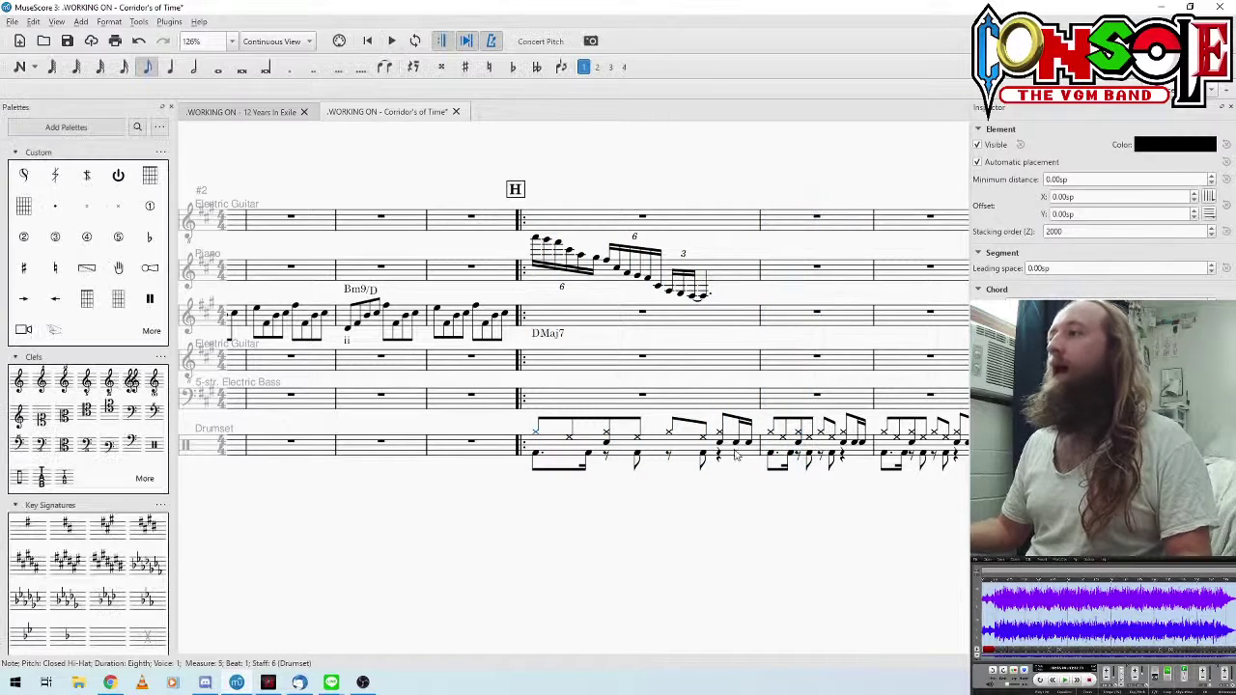
# Step: Add a 16th-note Open Hi-Hat on the second half of beat 4 in measure 5 of the Drumset staff and play back the measure
pyautogui.click(739, 433)
pyautogui.press('n')
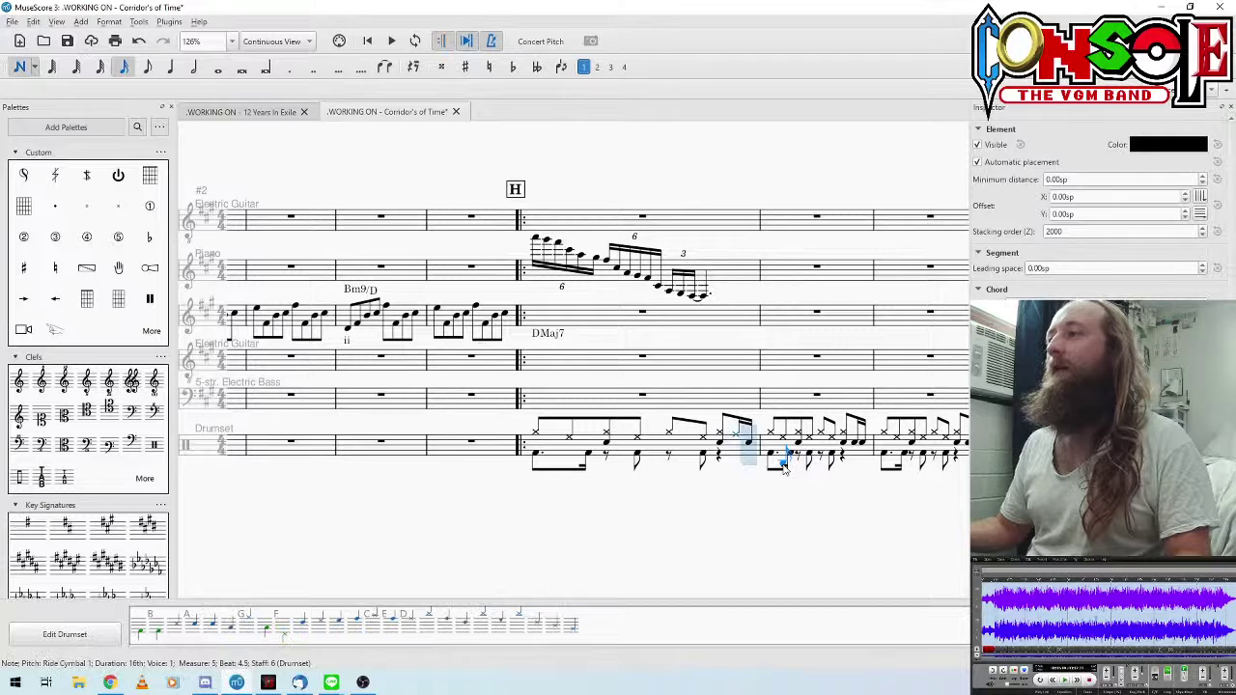
pyautogui.press('Left')
pyautogui.press('Down')
pyautogui.press('Down')
pyautogui.press('Down')
pyautogui.press('Down')
pyautogui.press('Down')
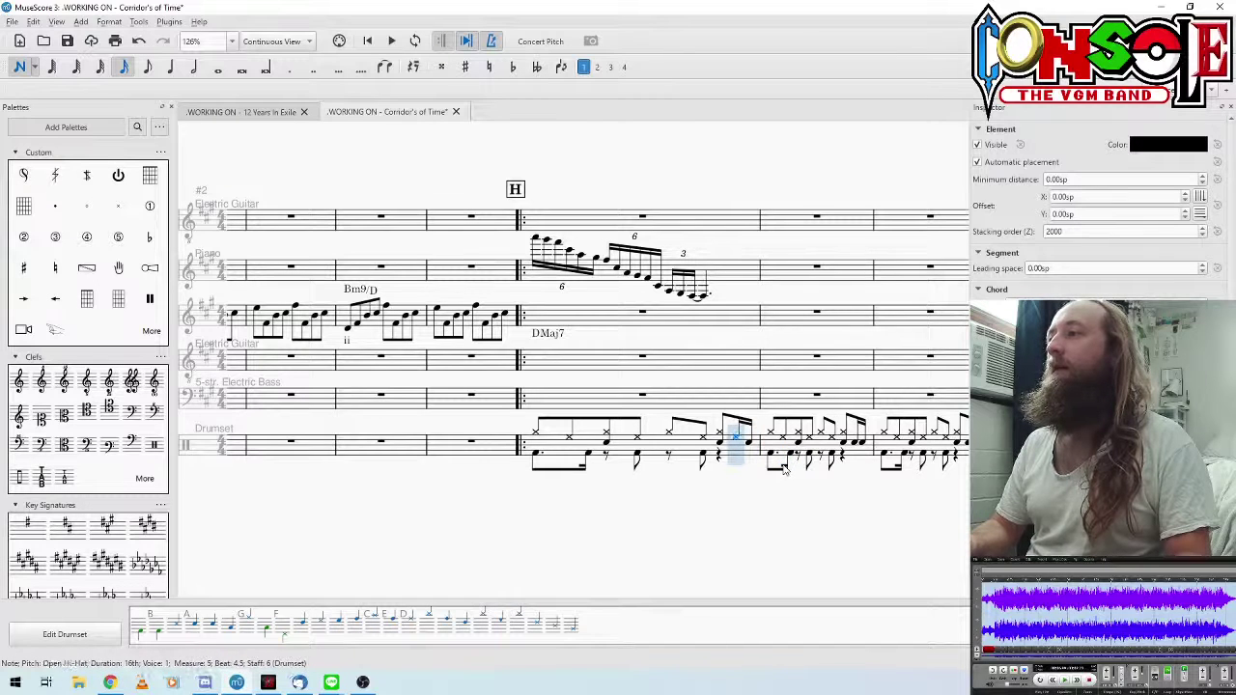
pyautogui.press('Escape')
pyautogui.click(557, 449)
pyautogui.press('space')
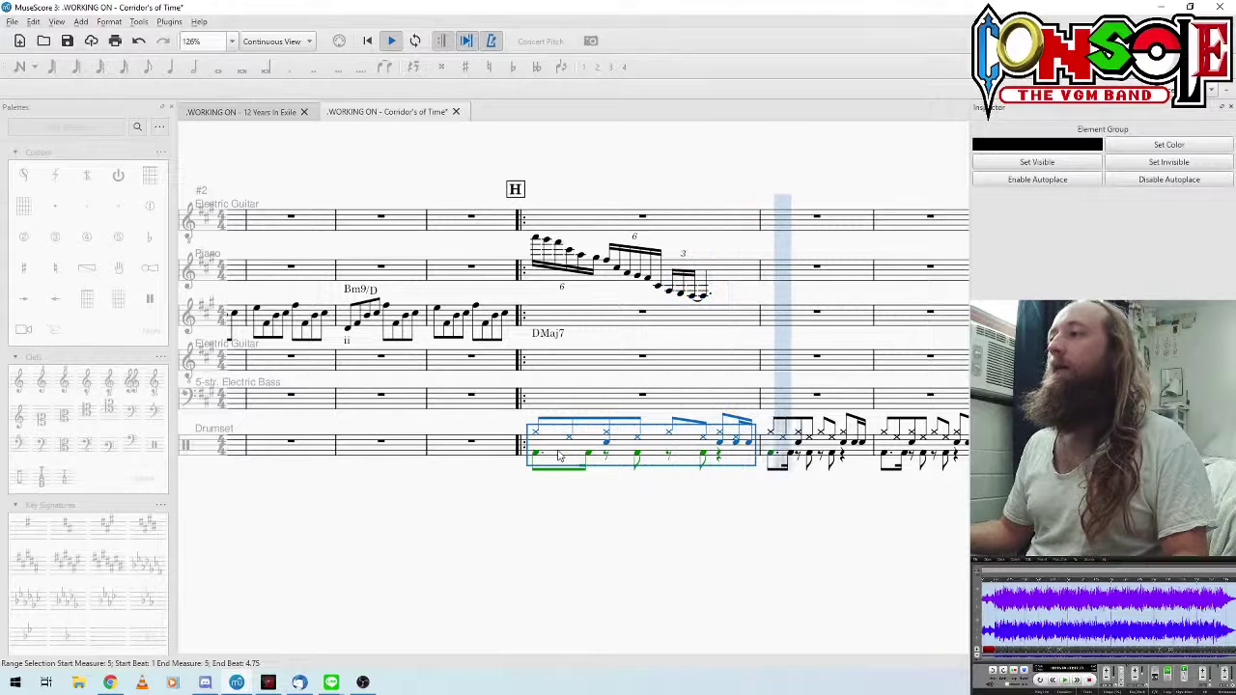
pyautogui.press('space')
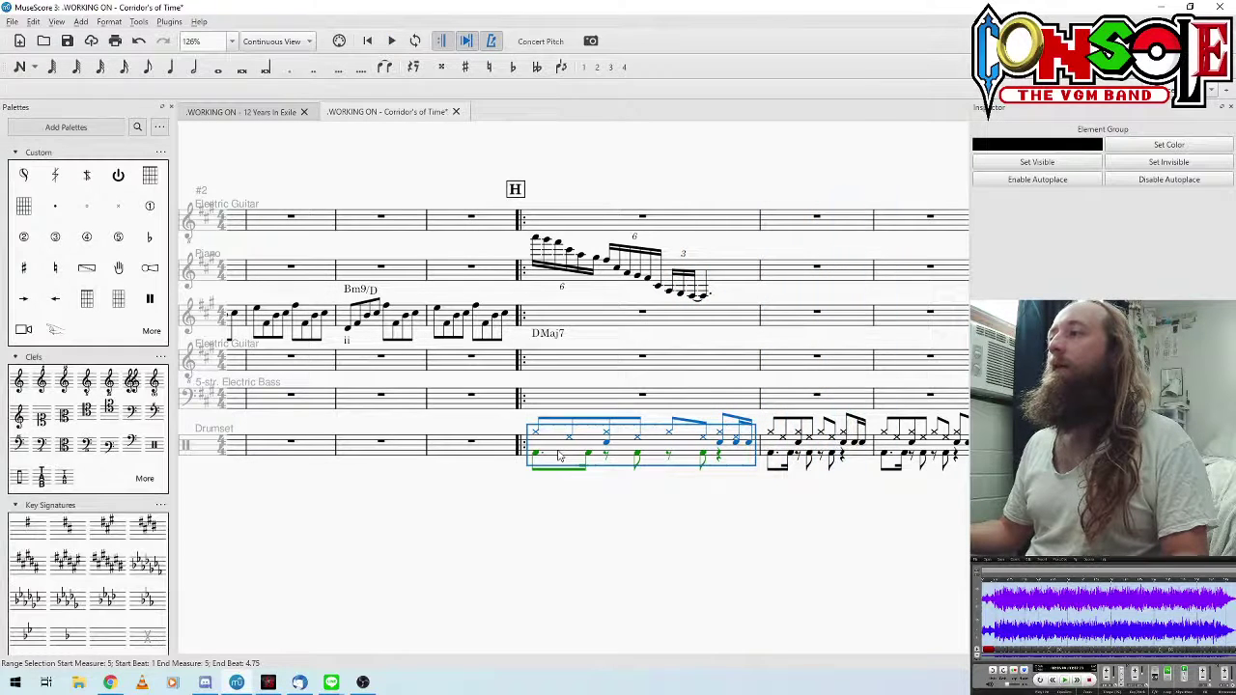
# Step: Paste the measure 5 drum pattern over measures 6, 7 and 8 of the Drumset staff
pyautogui.hscroll(3, 451, 537)
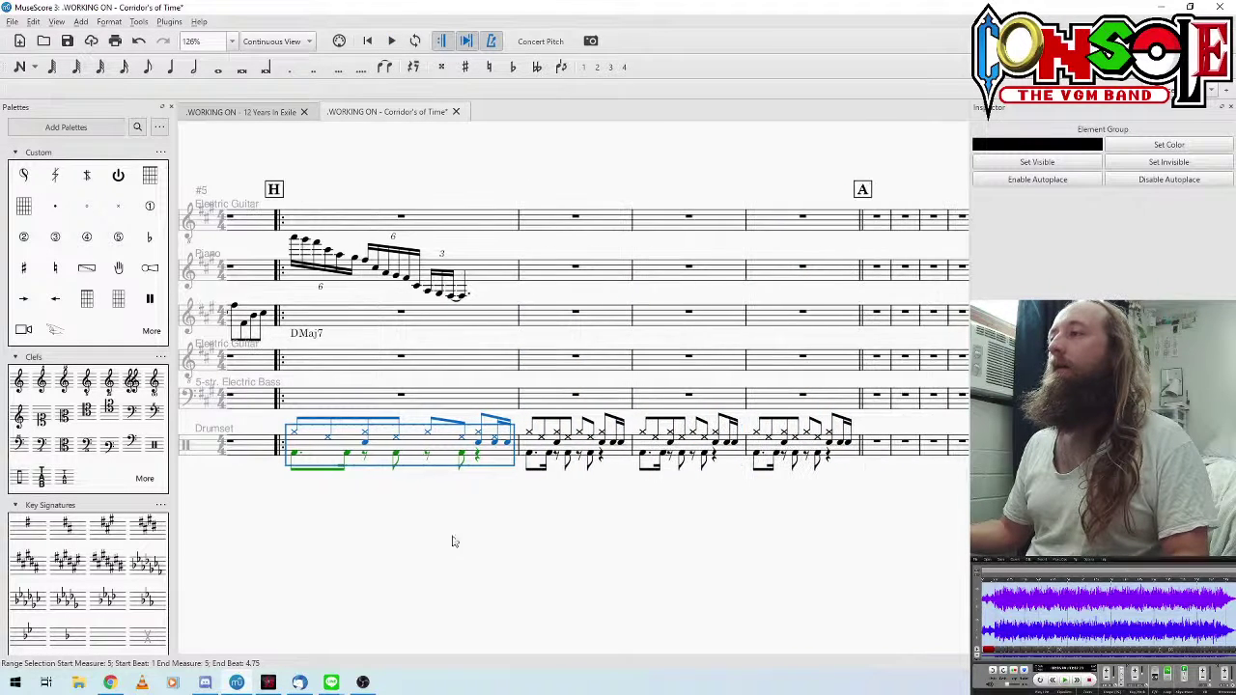
pyautogui.click(625, 454)
pyautogui.click(668, 450)
pyautogui.click(646, 449)
pyautogui.click(772, 446)
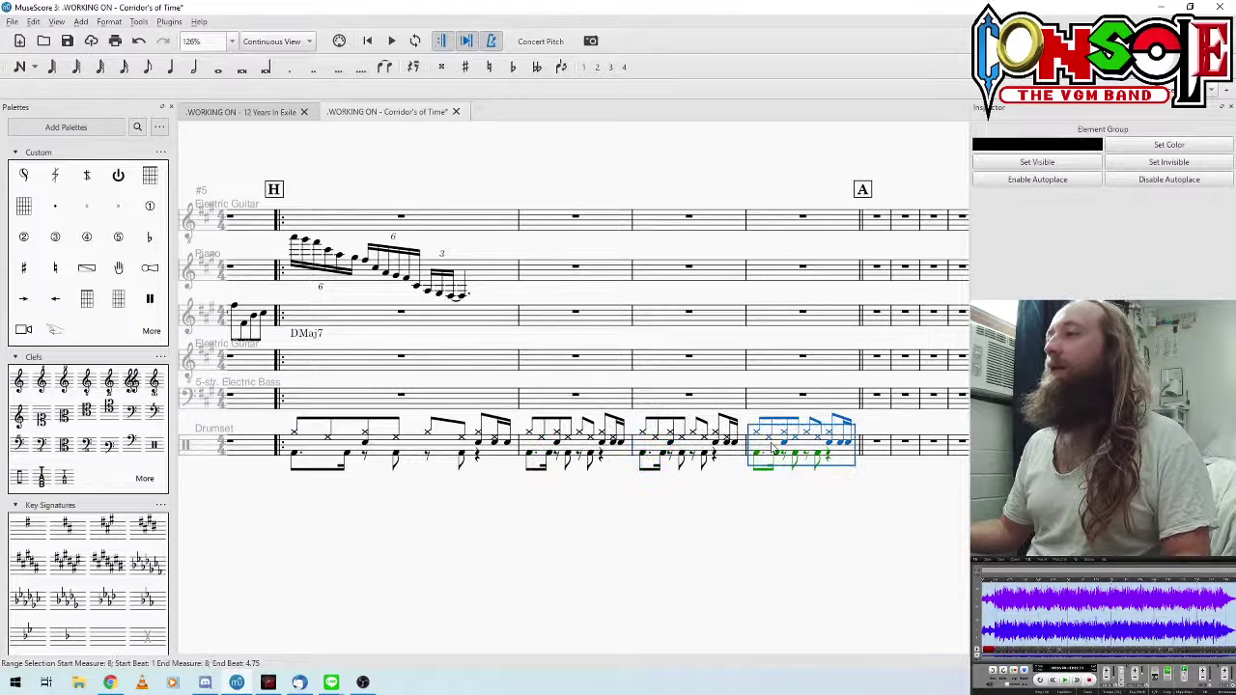
# Step: Play back the drum groove from the start of section H and clear the selection
pyautogui.hscroll(-2, 750, 546)
pyautogui.click(464, 468)
pyautogui.press('space')
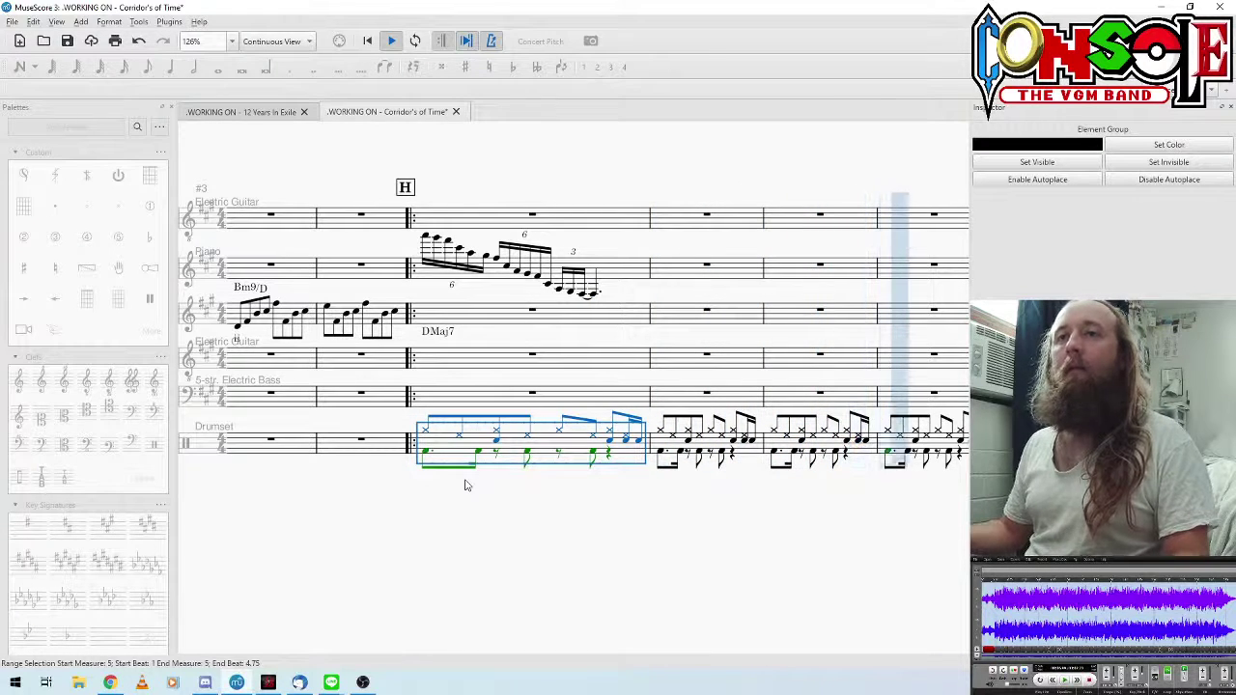
pyautogui.press('space')
pyautogui.moveTo(439, 523); pyautogui.dragTo(521, 548)
pyautogui.hscroll(-10, 550, 515)
pyautogui.click(560, 548)
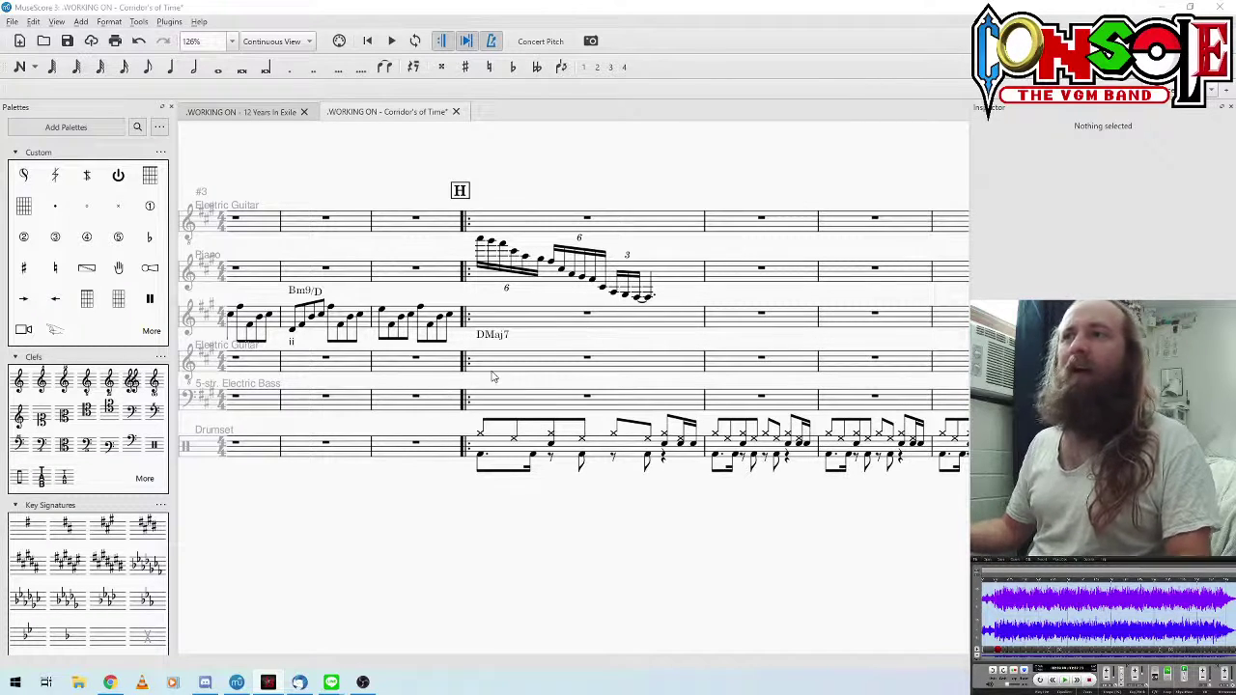
# Step: Enter a quarter-note D on beat 1 of measure 5 in the 5-str. Electric Bass staff and lower it an octave to D2
pyautogui.click(585, 398)
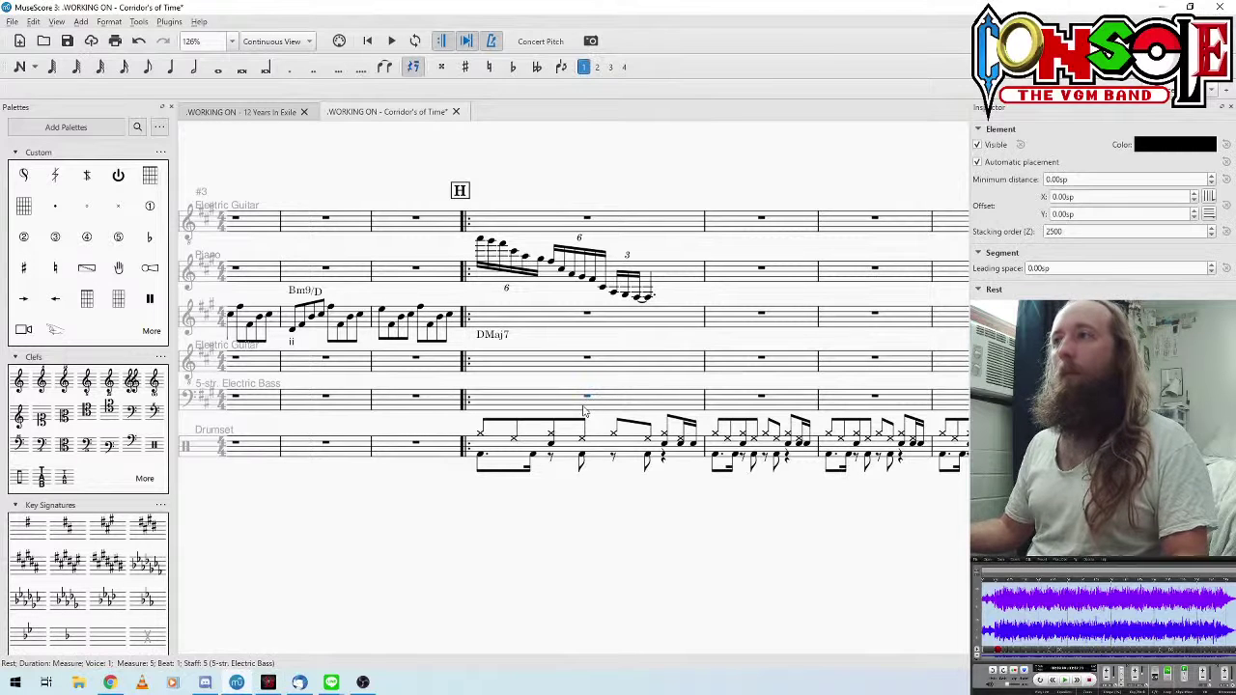
pyautogui.press('n')
pyautogui.press('5')
pyautogui.press('d')
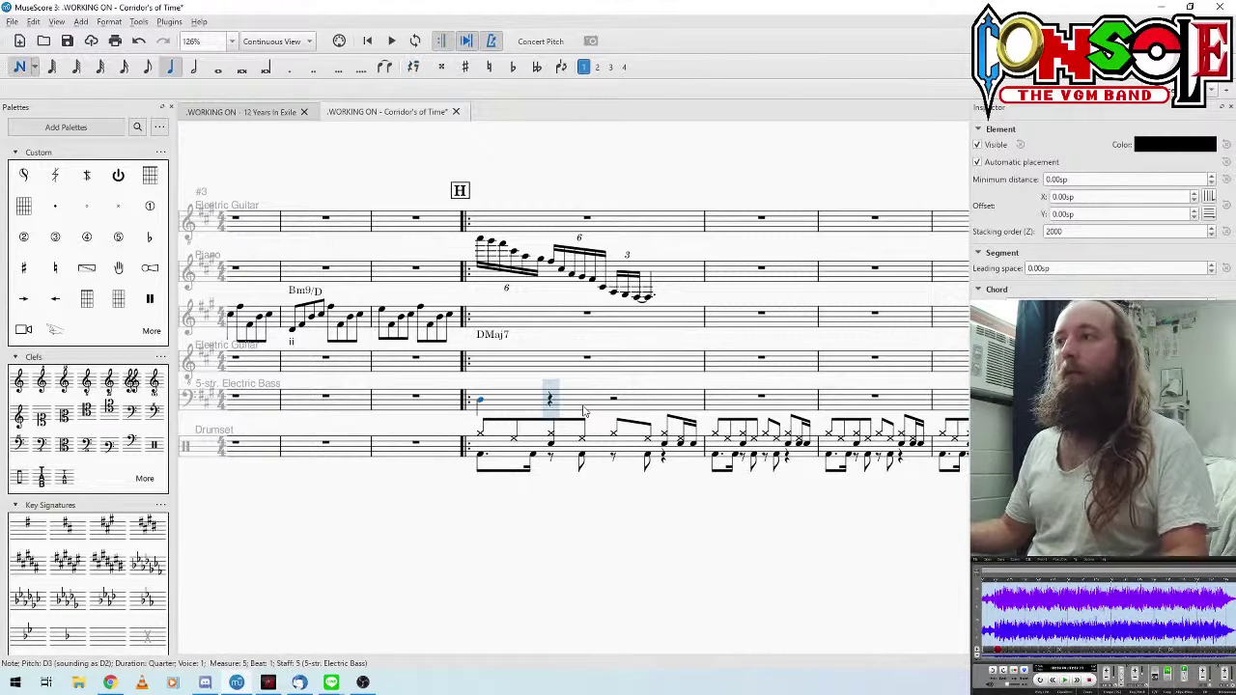
pyautogui.hotkey('ctrl', 'Down')
pyautogui.press('Escape')
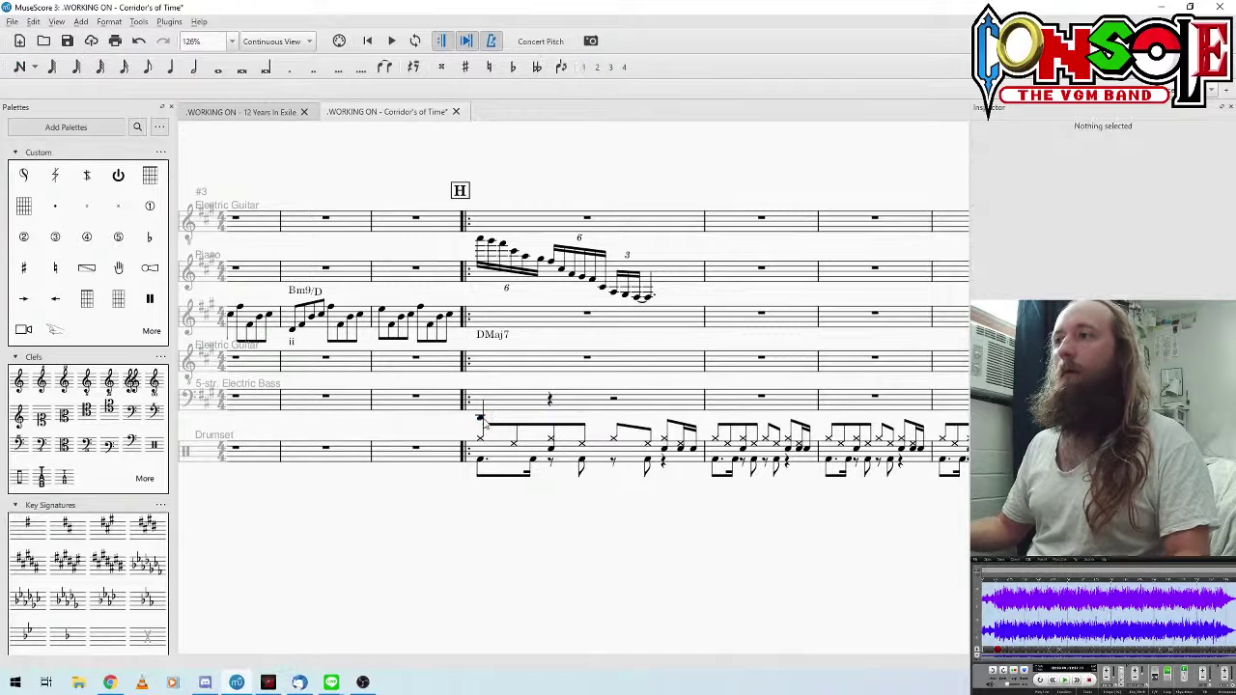
# Step: Change the low bass D on beat 1 of measure 5 to a dotted eighth note
pyautogui.click(480, 417)
pyautogui.click(148, 67)
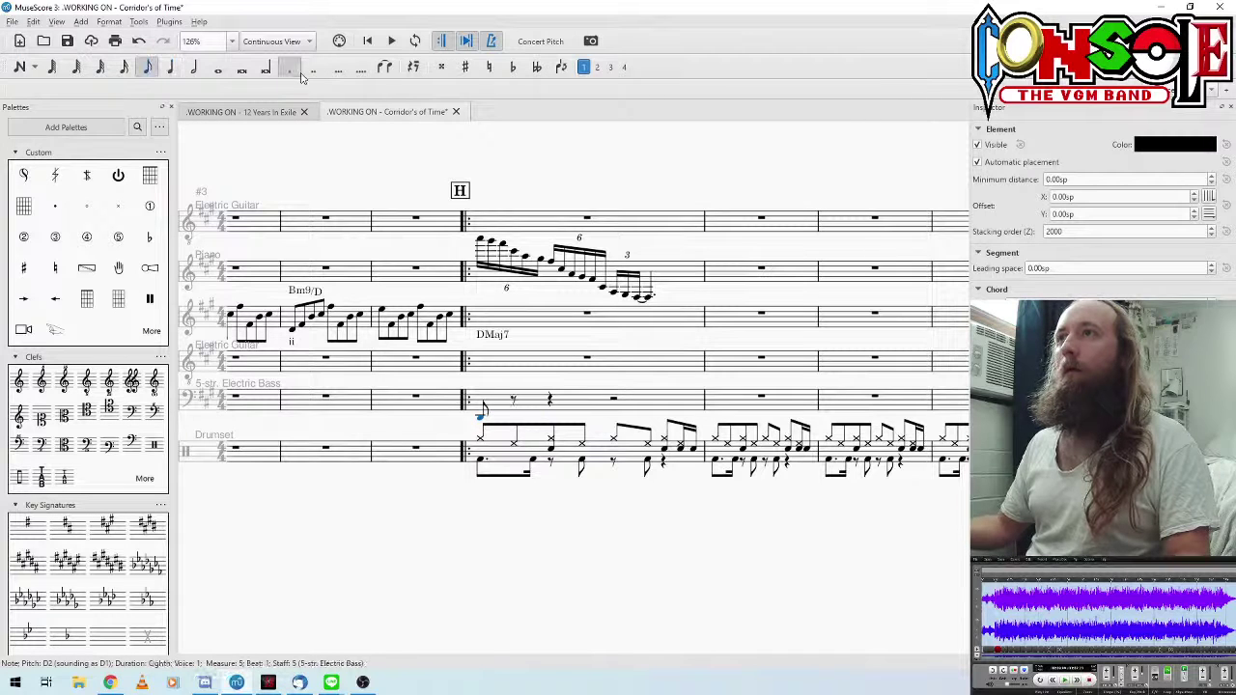
pyautogui.click(289, 67)
pyautogui.press('space')
pyautogui.press('space')
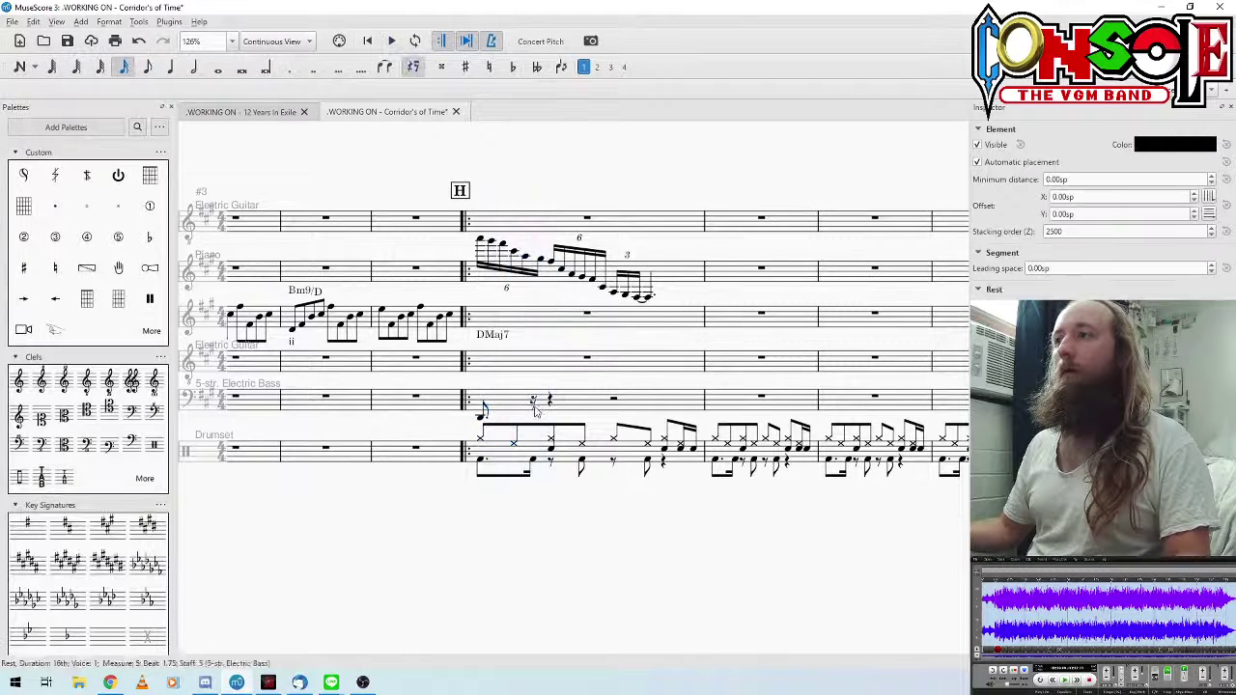
# Step: Add a 16th-note D3 at the end of beat 1 in the measure 5 bass part and play back the measure
pyautogui.press('n')
pyautogui.press('d')
pyautogui.press('Escape')
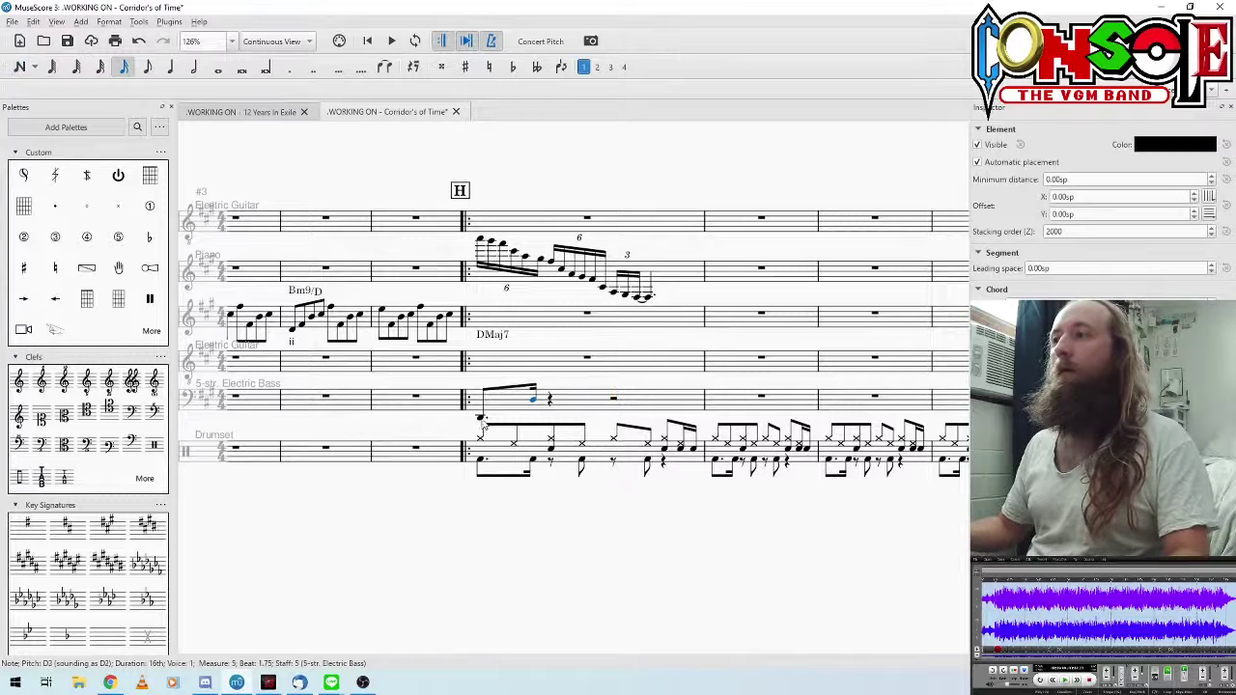
pyautogui.click(481, 417)
pyautogui.press('space')
pyautogui.press('space')
pyautogui.press('space')
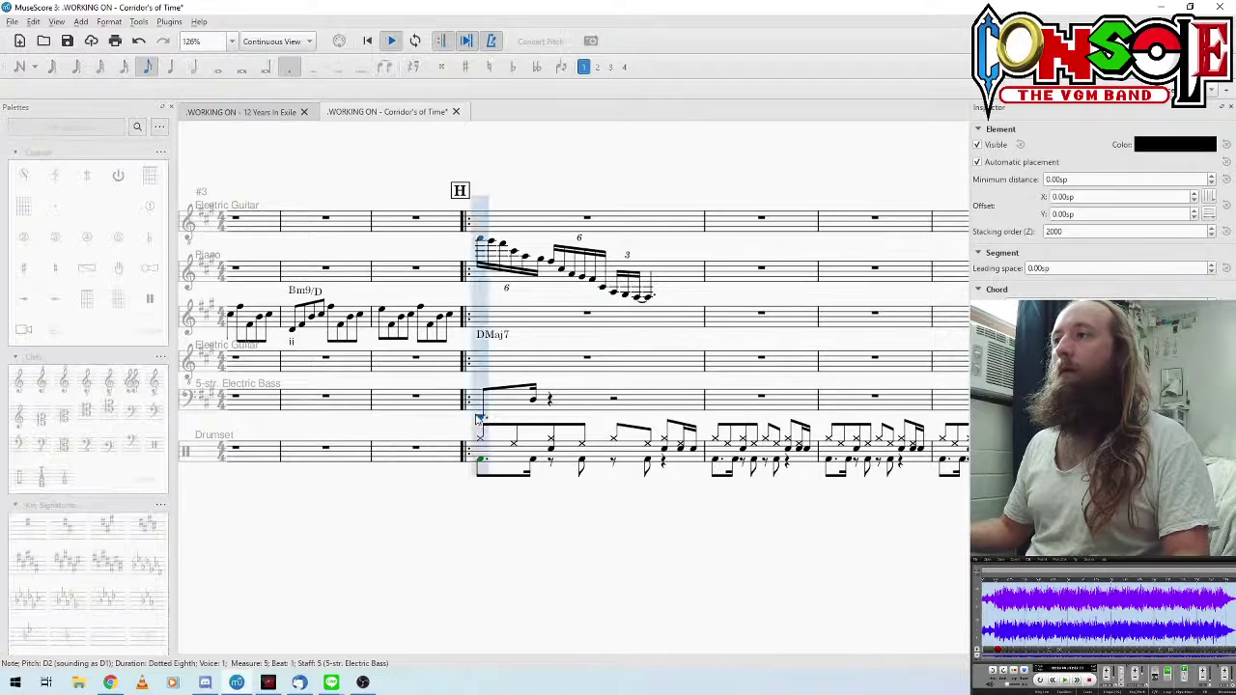
pyautogui.press('space')
# Step: Add an eighth-note D3 on the second half of beat 2 in the bass, leaving an eighth rest before it, and play it back
pyautogui.press('n')
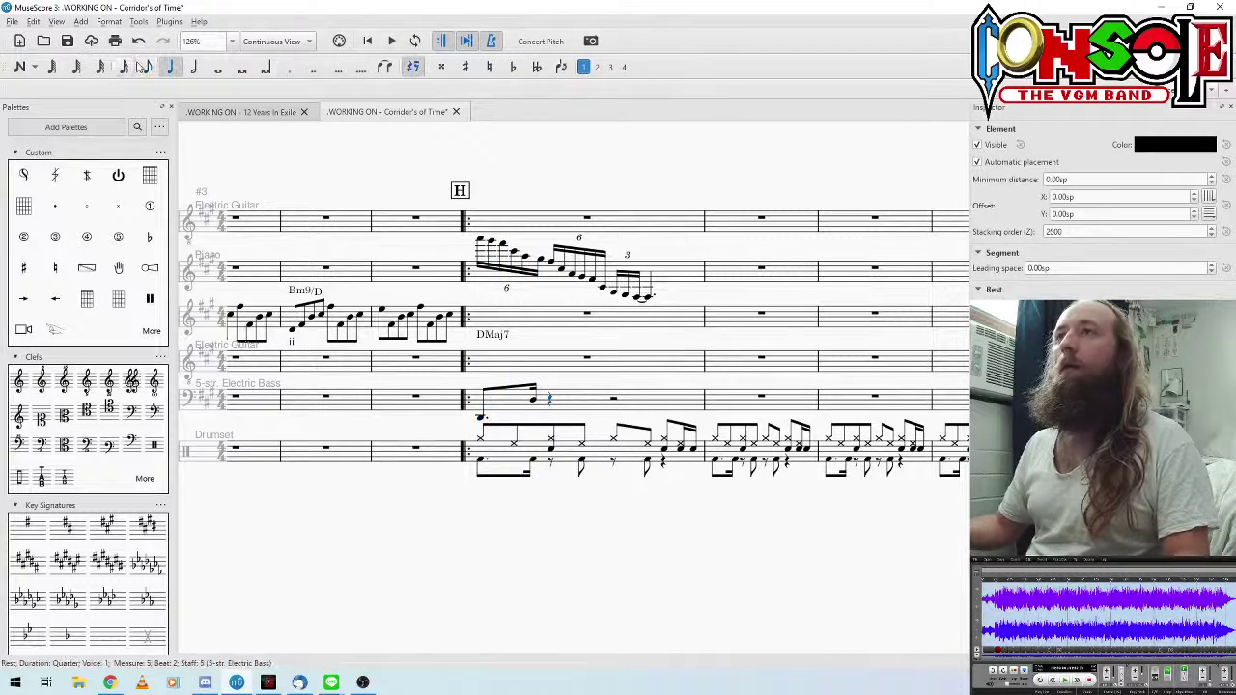
pyautogui.press('4')
pyautogui.press('d')
pyautogui.press('d')
pyautogui.press('Escape')
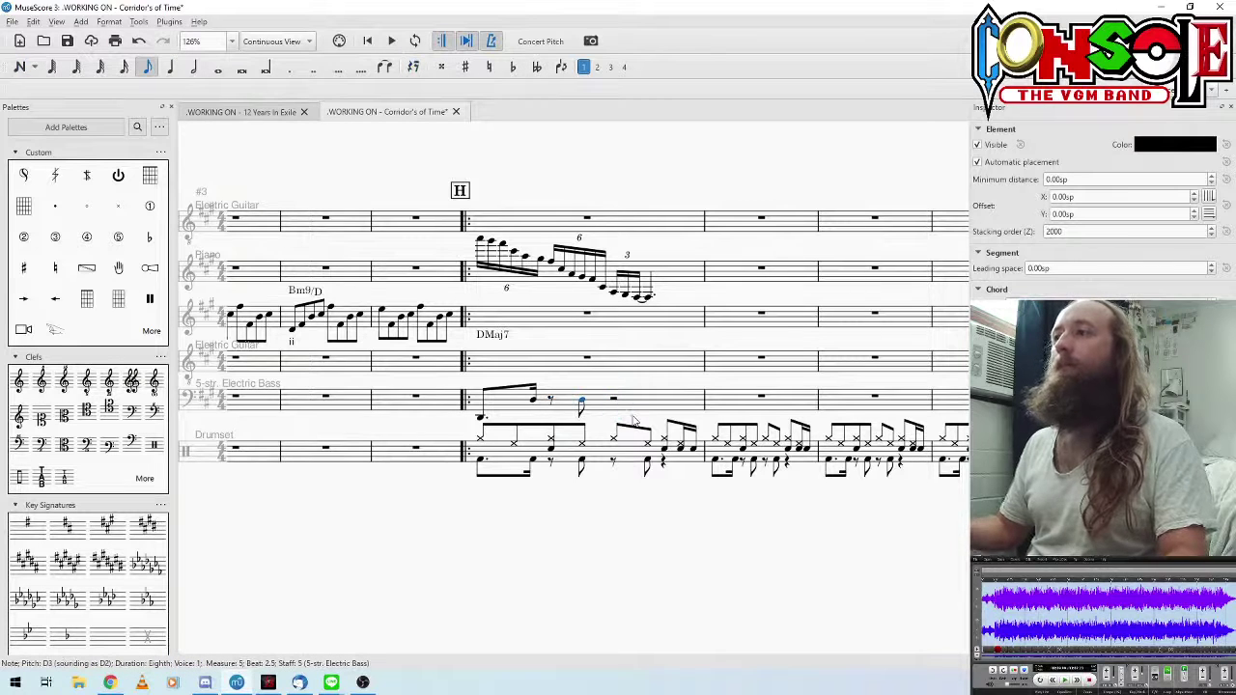
pyautogui.click(481, 417)
pyautogui.press('space')
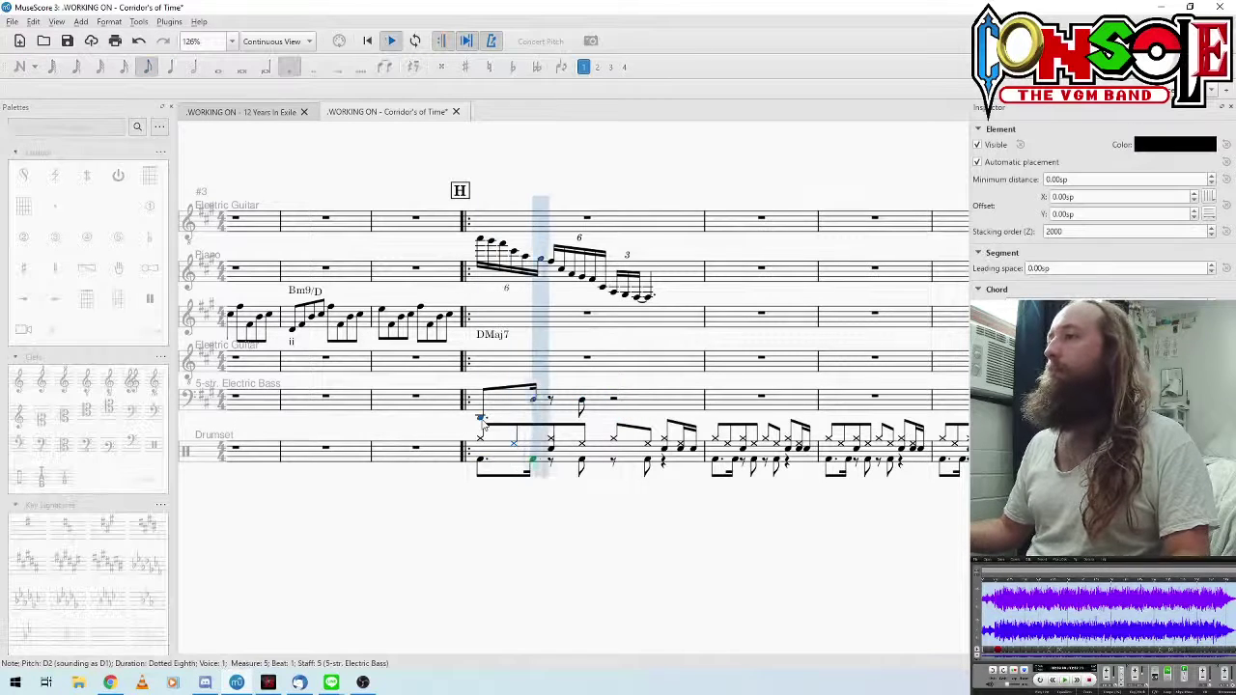
pyautogui.press('space')
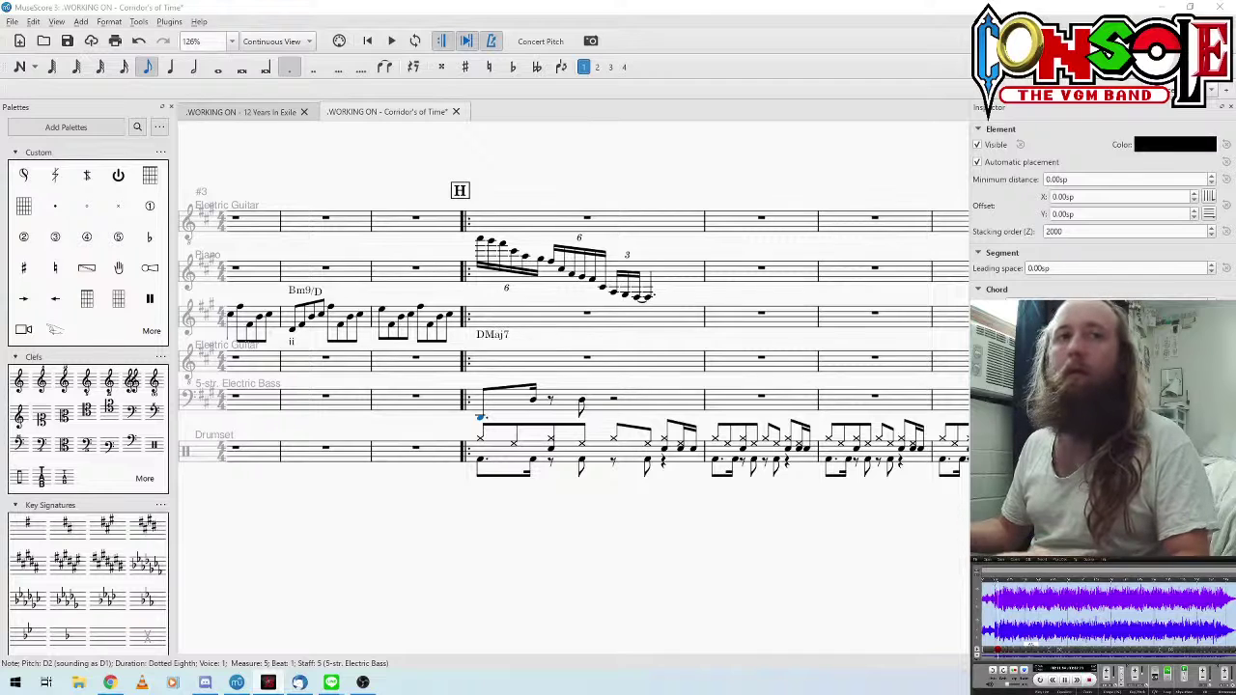
# Step: Enter an eighth-note D3 on beat 3 of the measure 5 bass and tie the preceding D3 to it
pyautogui.click(609, 401)
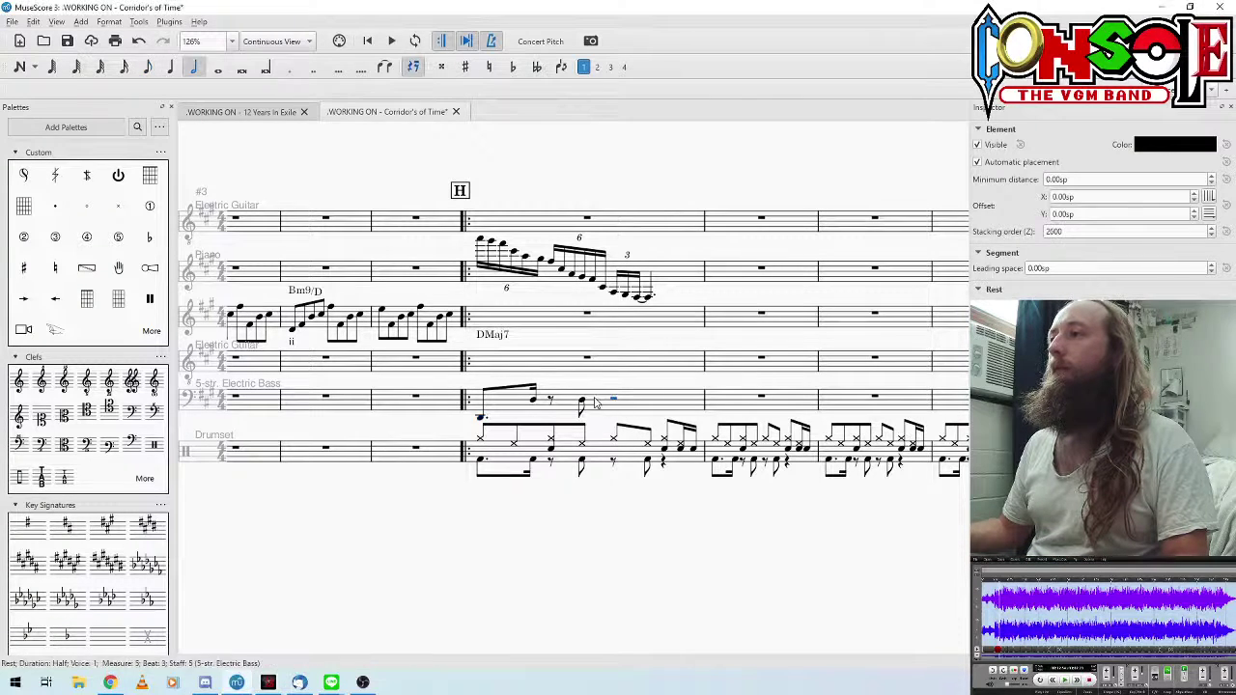
pyautogui.press('4')
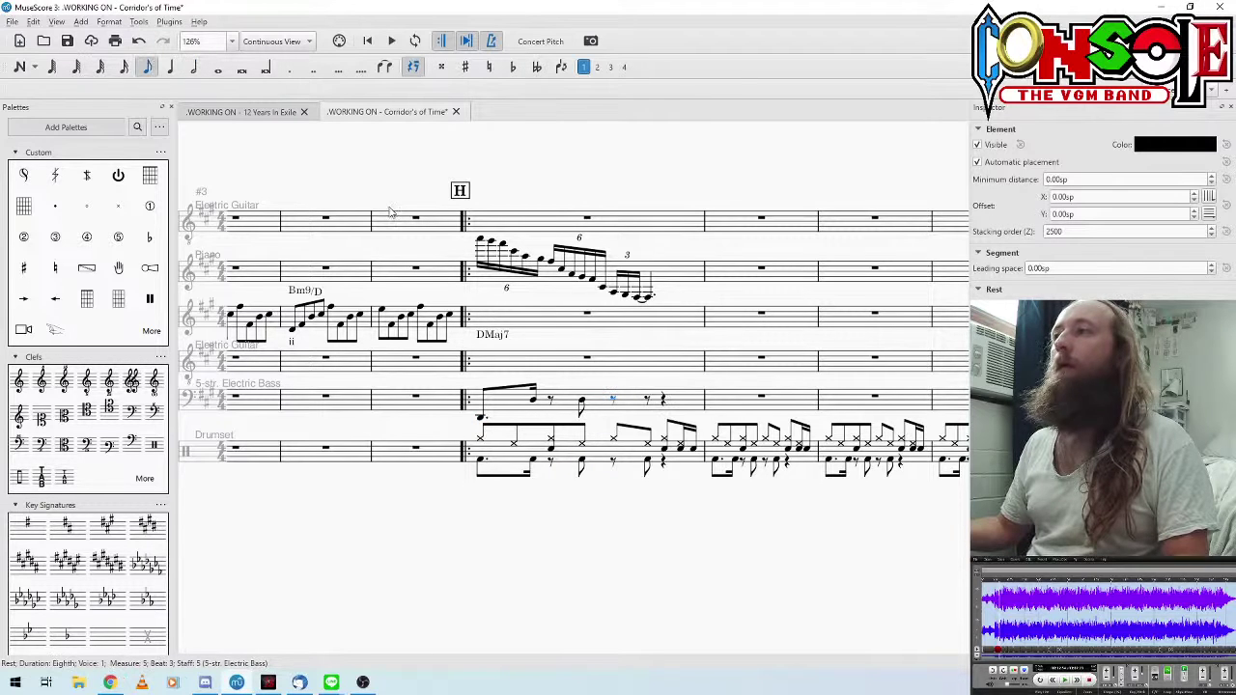
pyautogui.click(581, 403)
pyautogui.press('Right')
pyautogui.press('d')
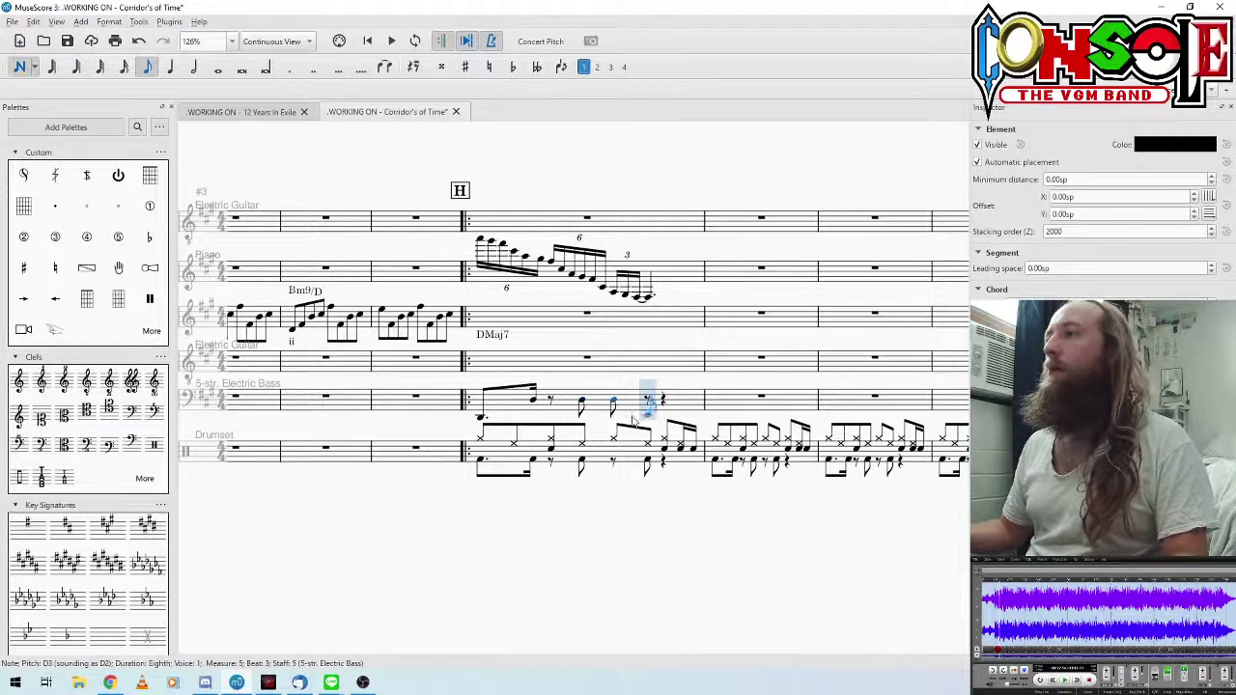
pyautogui.press('Escape')
pyautogui.click(581, 402)
pyautogui.press('t')
# Step: Play back measure 5 from the bass note on beat 1 to check the tied rhythm
pyautogui.click(481, 417)
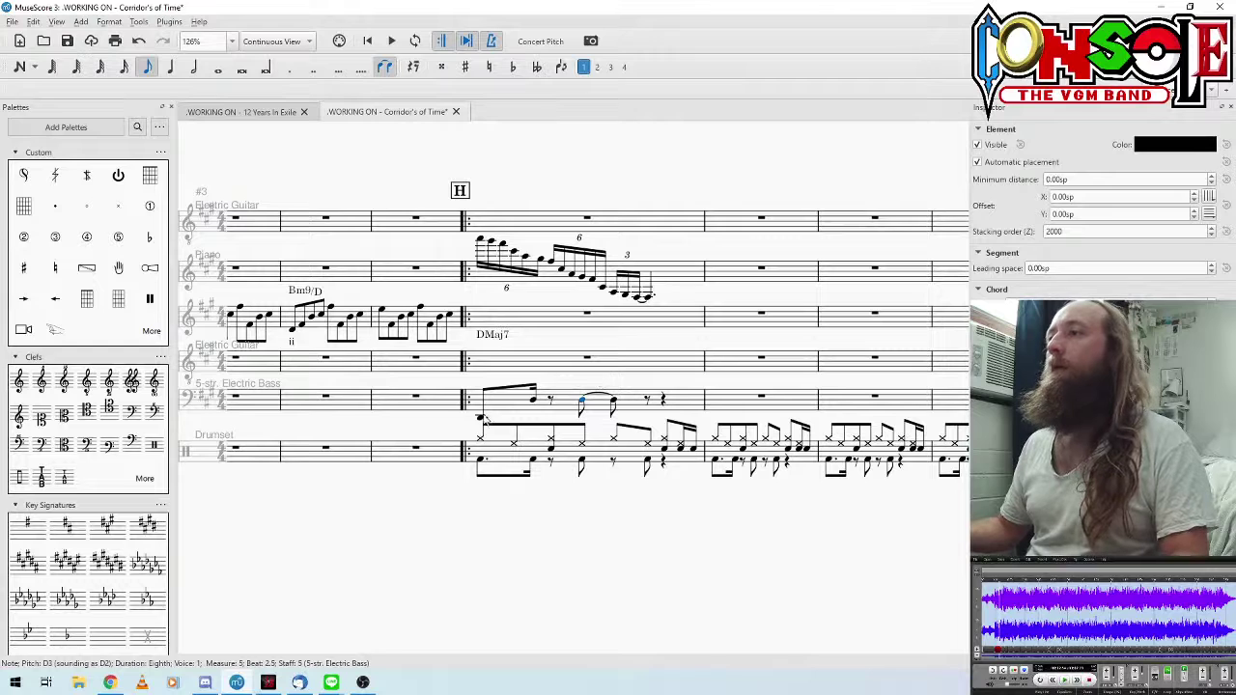
pyautogui.press('space')
pyautogui.press('space')
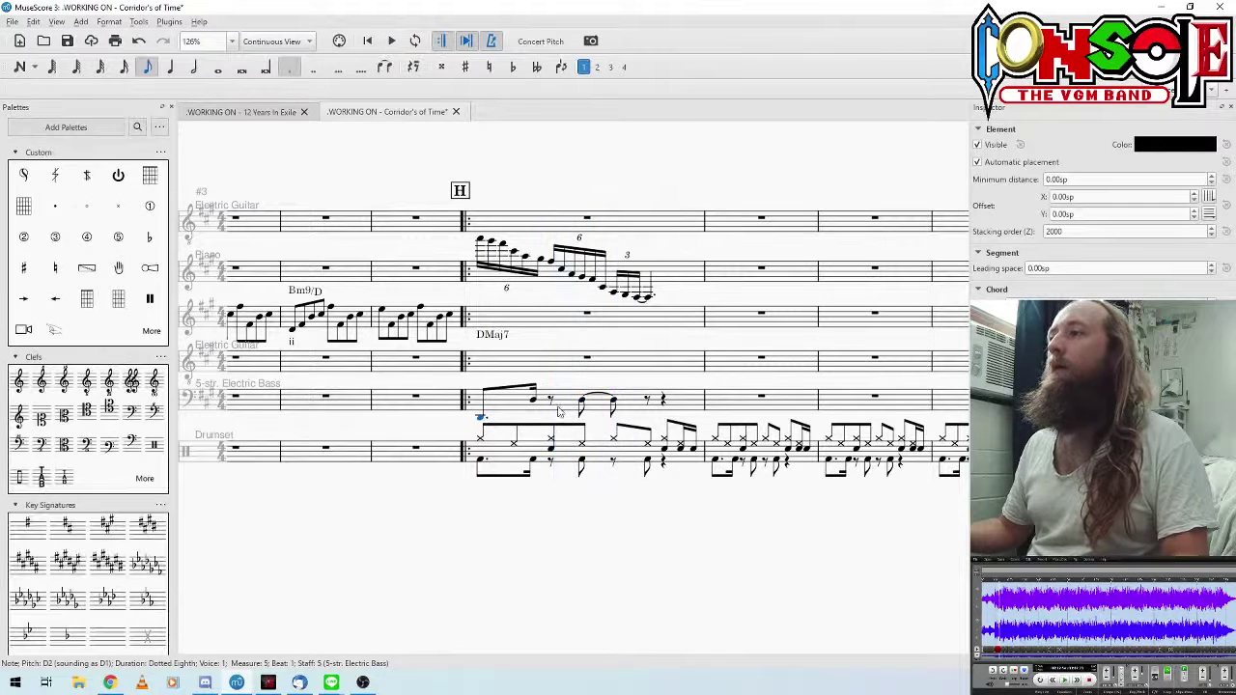
pyautogui.press('space')
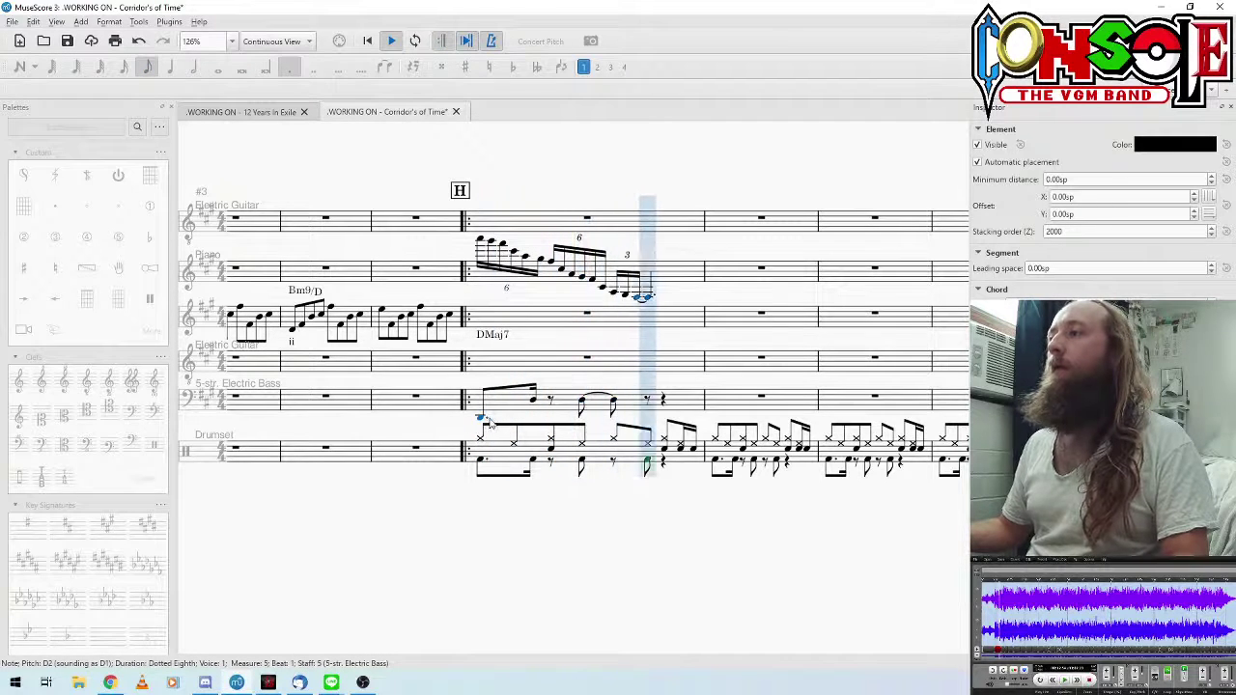
pyautogui.press('space')
# Step: Try an eighth-note low D on the second half of beat 3 in the measure 5 bass and play back from beat 1
pyautogui.click(646, 400)
pyautogui.press('n')
pyautogui.press('d')
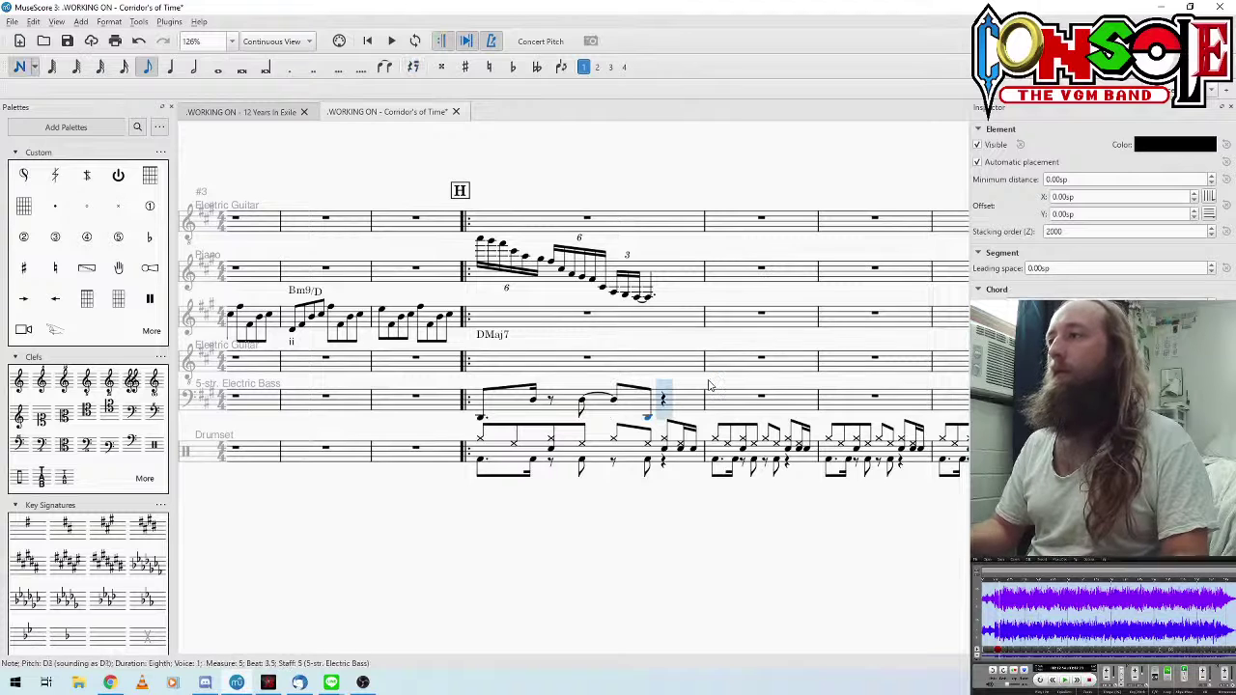
pyautogui.press('Escape')
pyautogui.click(480, 419)
pyautogui.press('space')
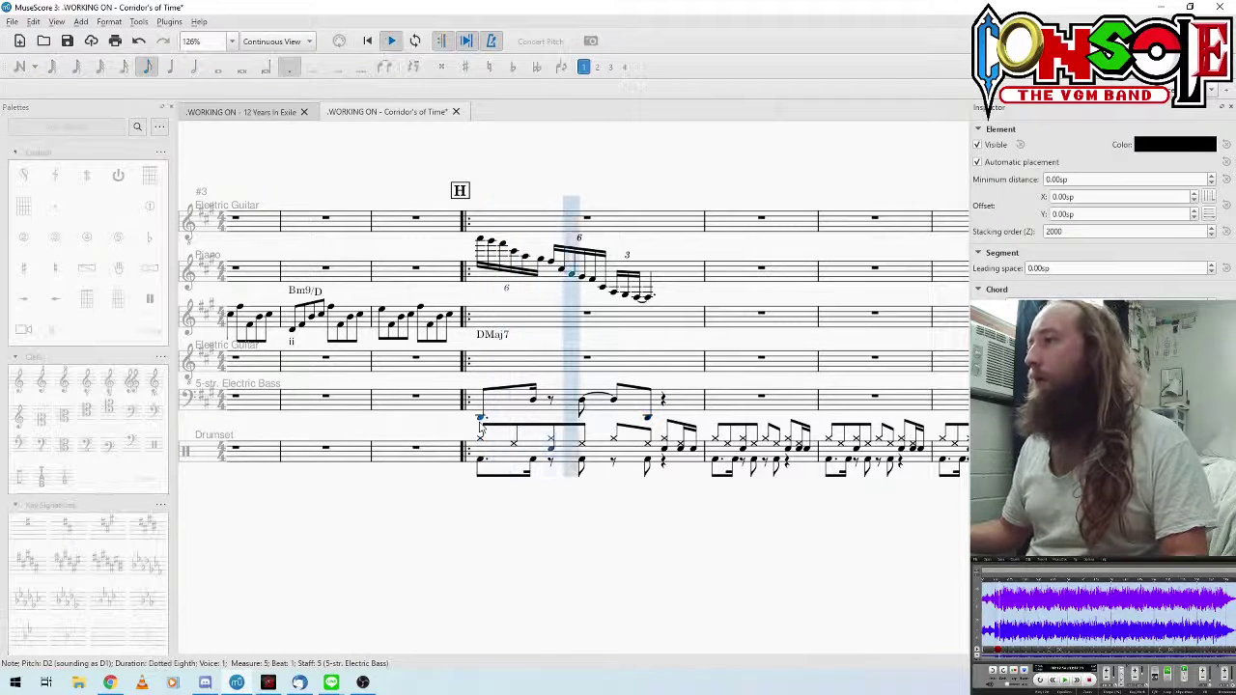
pyautogui.press('space')
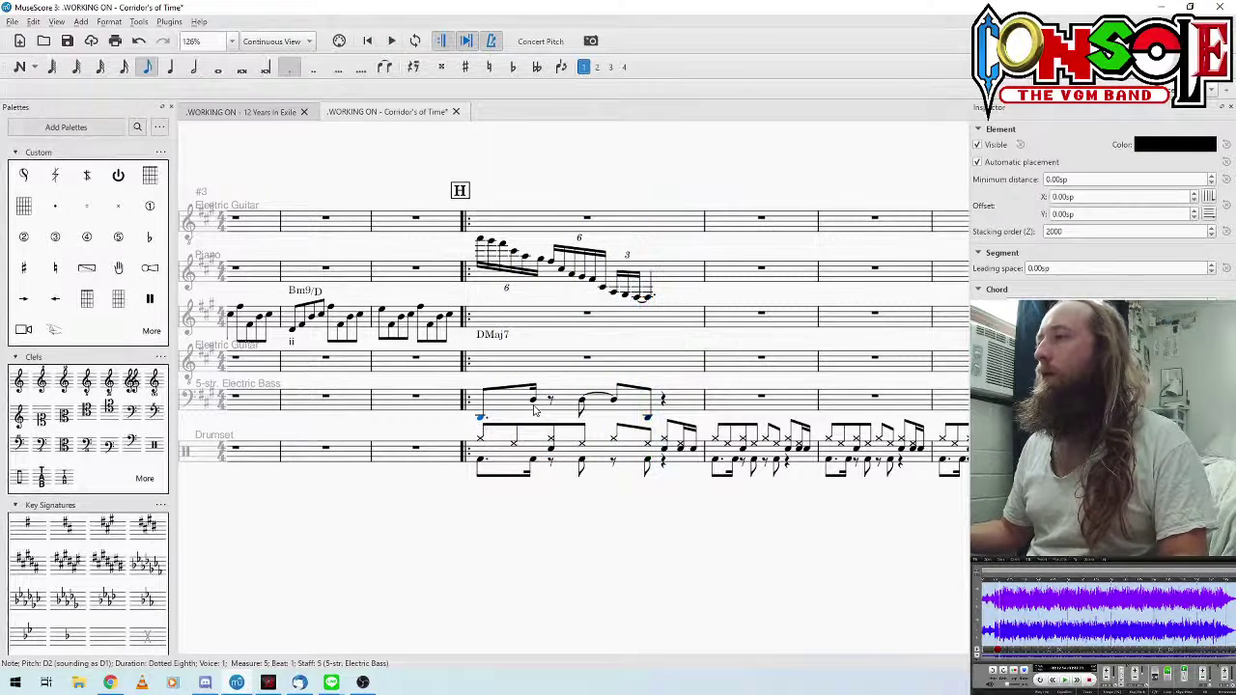
# Step: Replay measure 5 twice from beat 1 to compare the bass line with the drum groove
pyautogui.press('space')
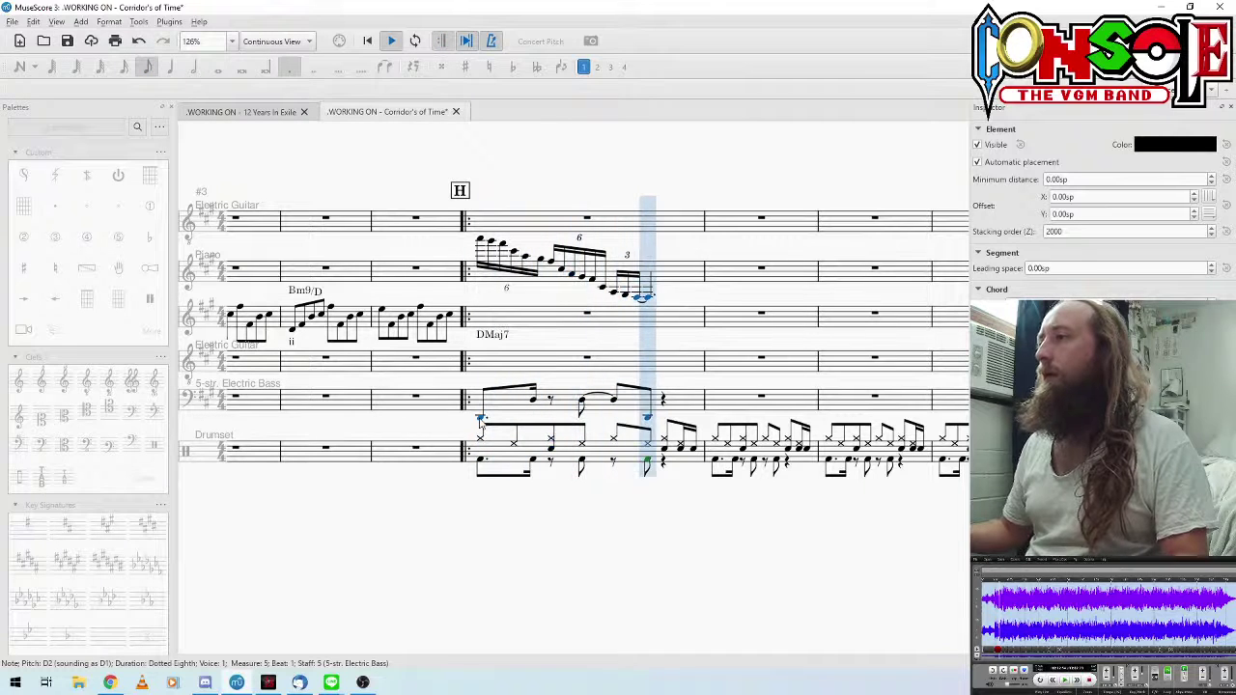
pyautogui.press('space')
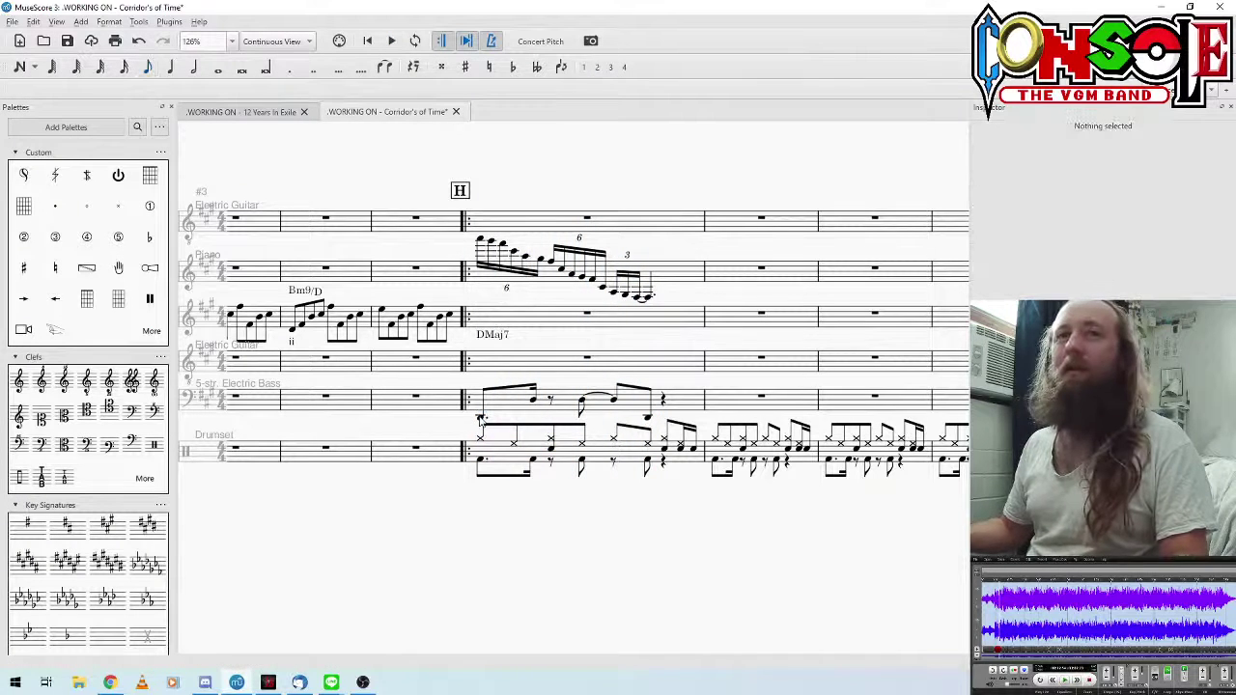
pyautogui.press('space')
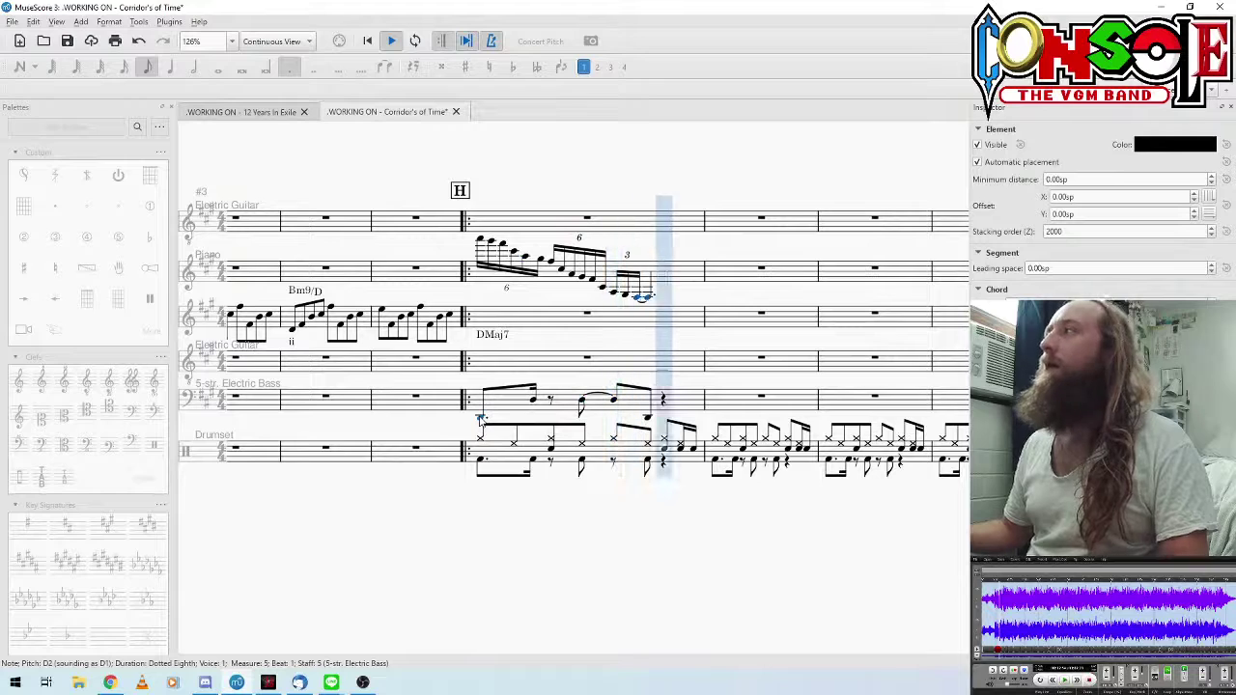
pyautogui.press('space')
# Step: Try lengthening the tied bass D on beat 3 of measure 5 to a quarter note and play it back
pyautogui.click(613, 402)
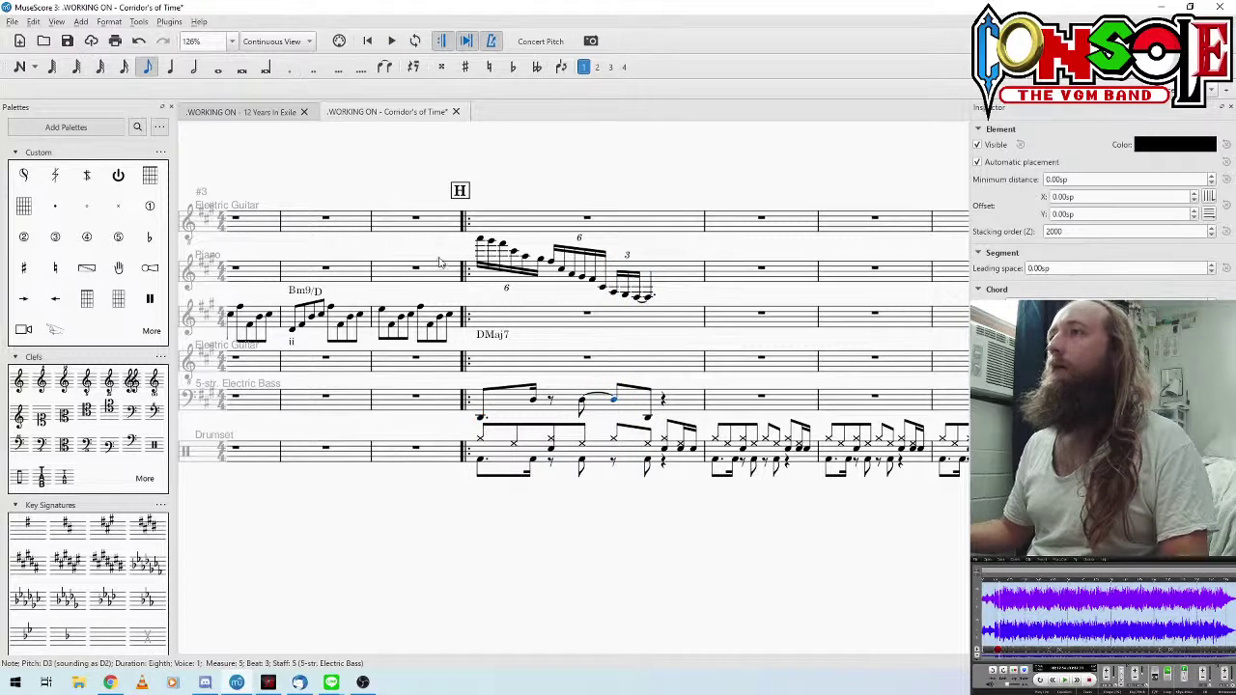
pyautogui.click(170, 67)
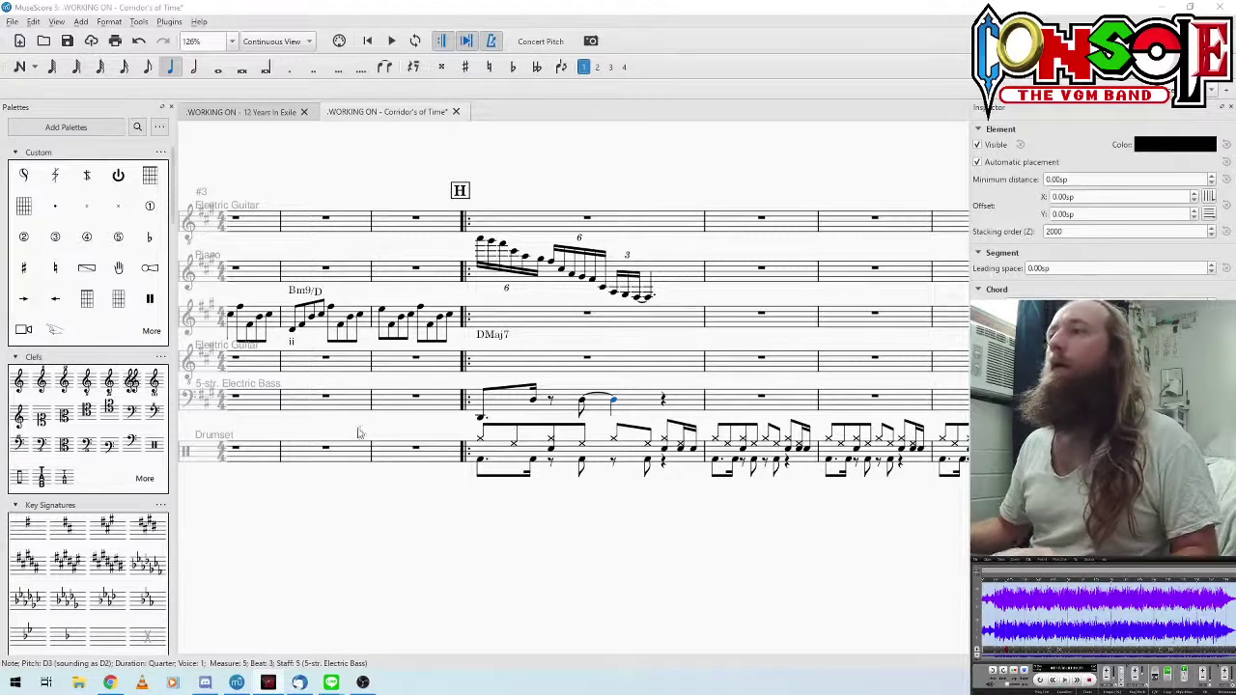
pyautogui.click(480, 417)
pyautogui.press('space')
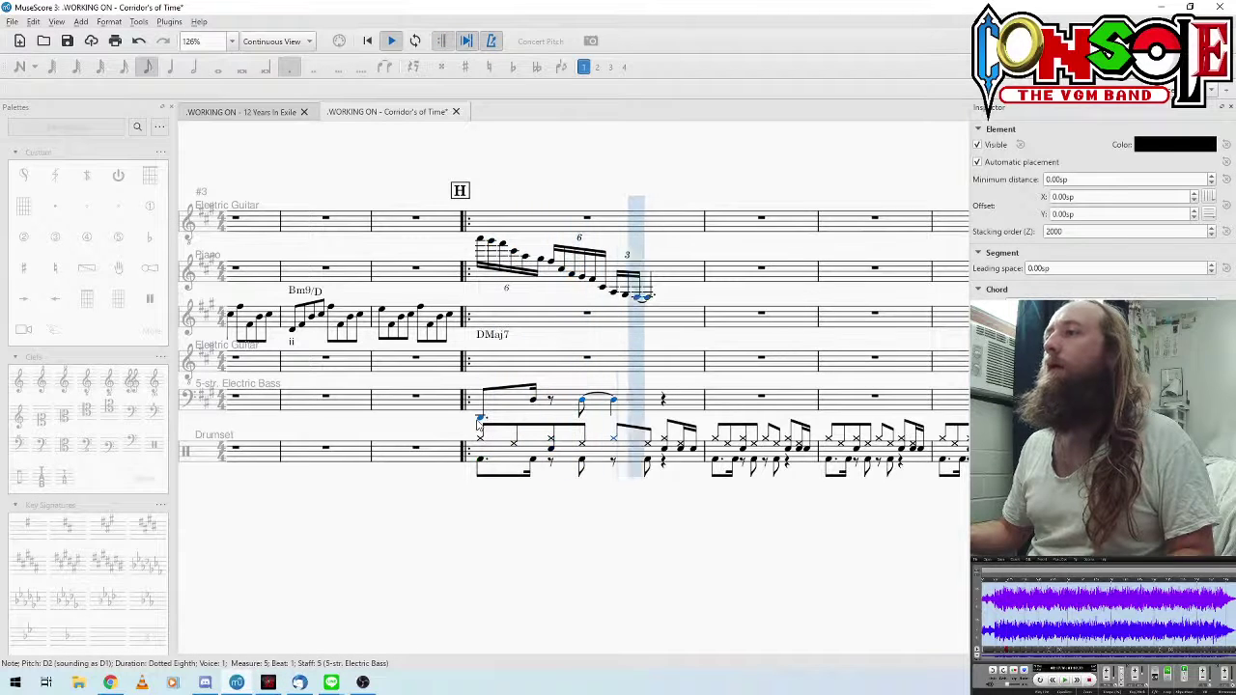
pyautogui.press('space')
# Step: Return the tied bass D on beat 3 to an eighth note and play back measure 5
pyautogui.click(603, 399)
pyautogui.click(612, 400)
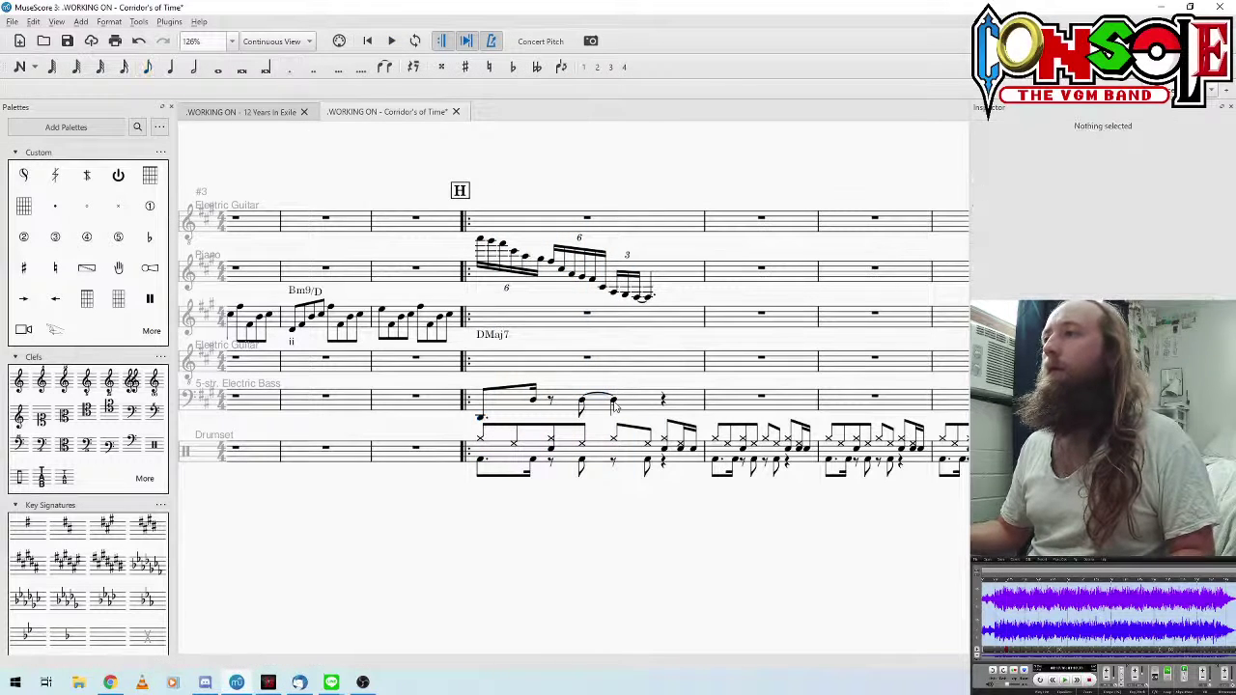
pyautogui.click(481, 417)
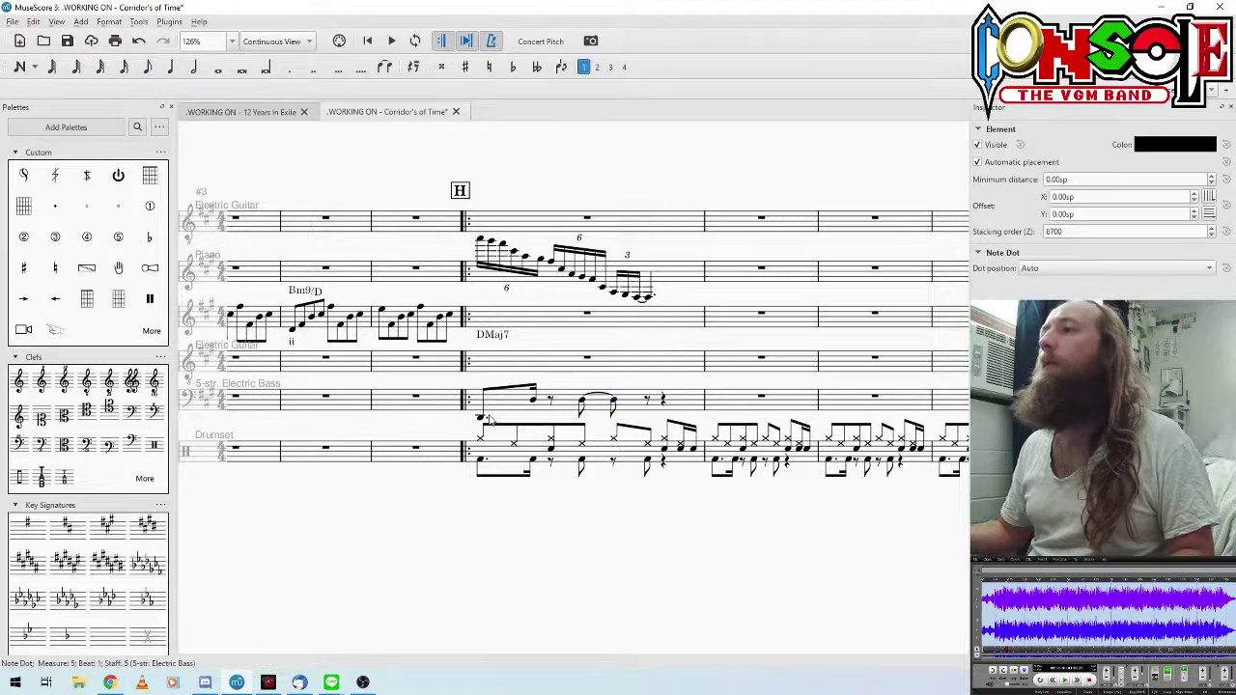
pyautogui.press('space')
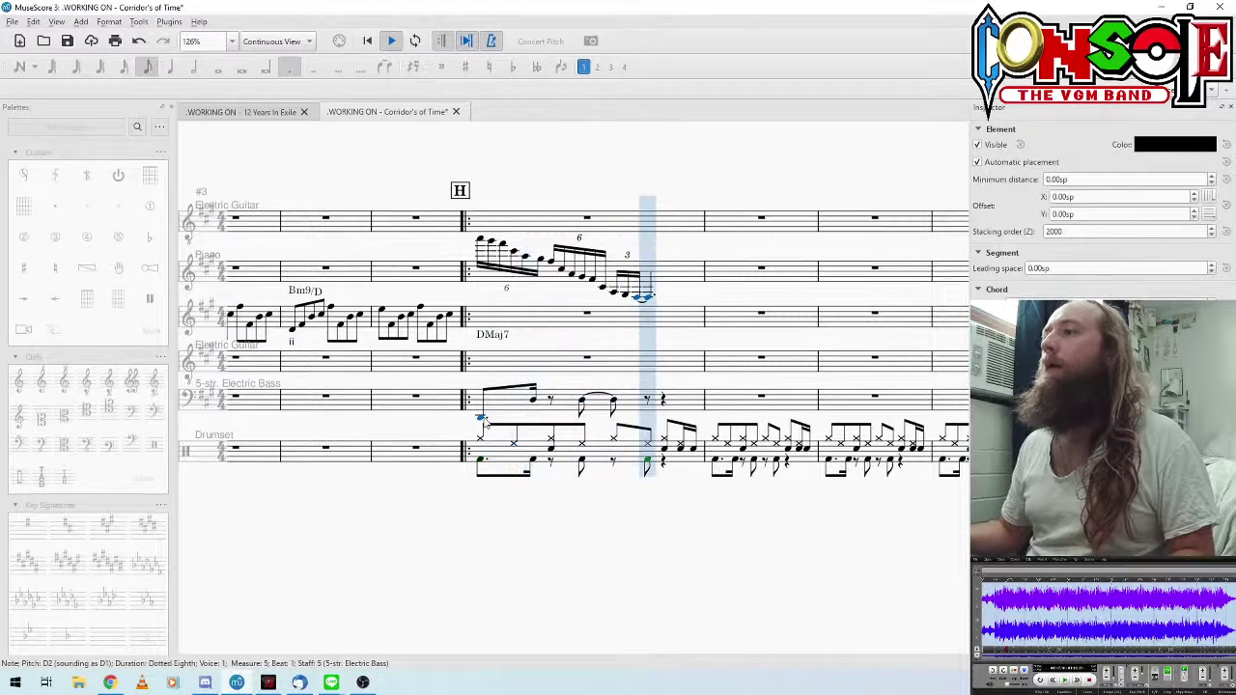
pyautogui.press('space')
# Step: Play back section H from the start of measure 5 to hear the bass against the drum groove and piano arpeggio
pyautogui.click(487, 335)
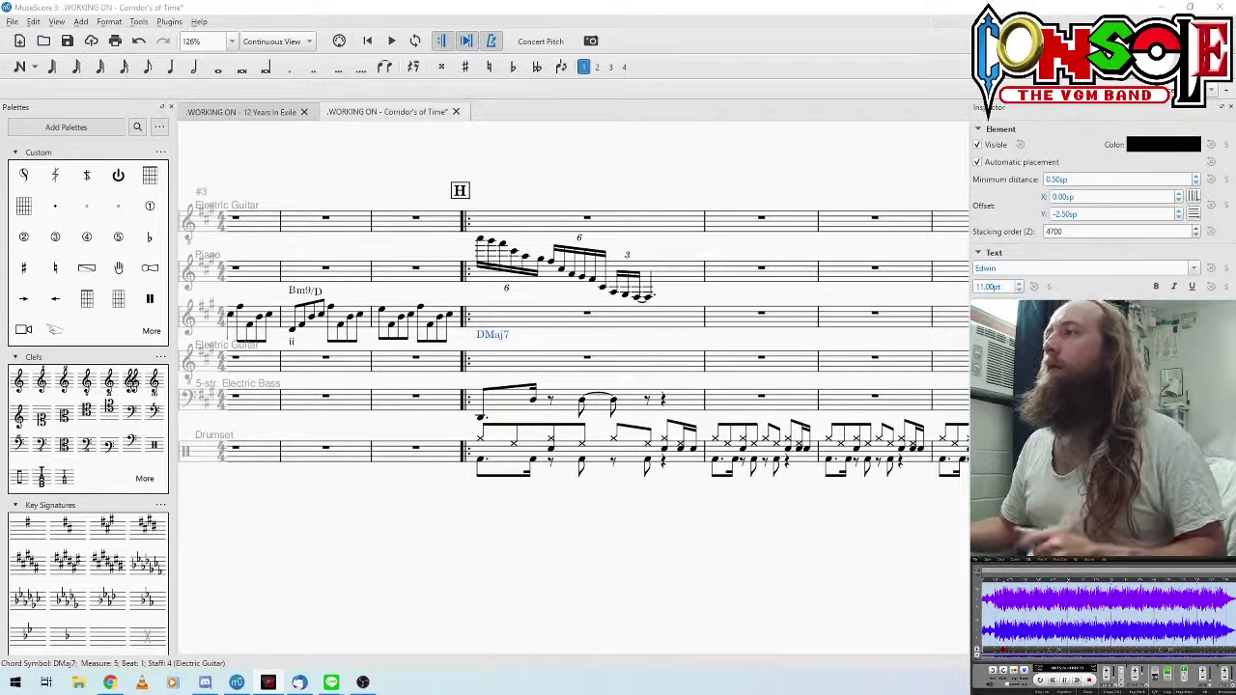
pyautogui.hscroll(1, 532, 499)
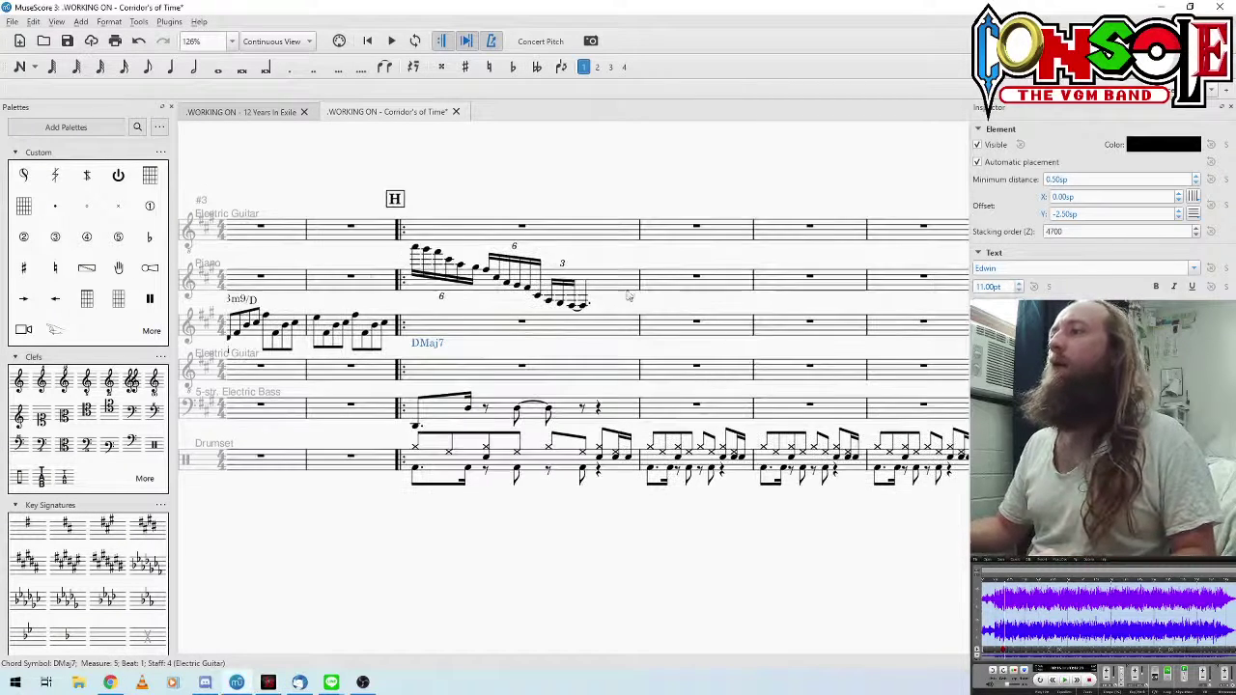
pyautogui.hscroll(-6, 799, 509)
pyautogui.hscroll(7, 560, 587)
pyautogui.hscroll(-3, 703, 593)
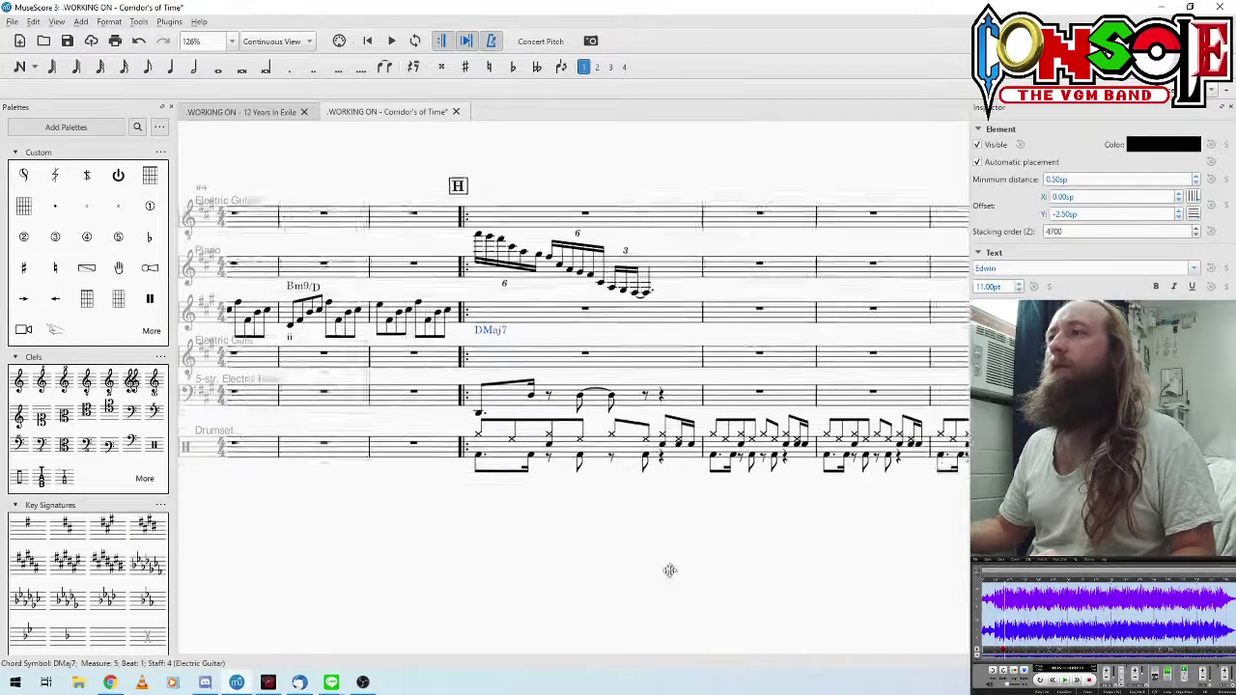
pyautogui.click(548, 217)
pyautogui.press('space')
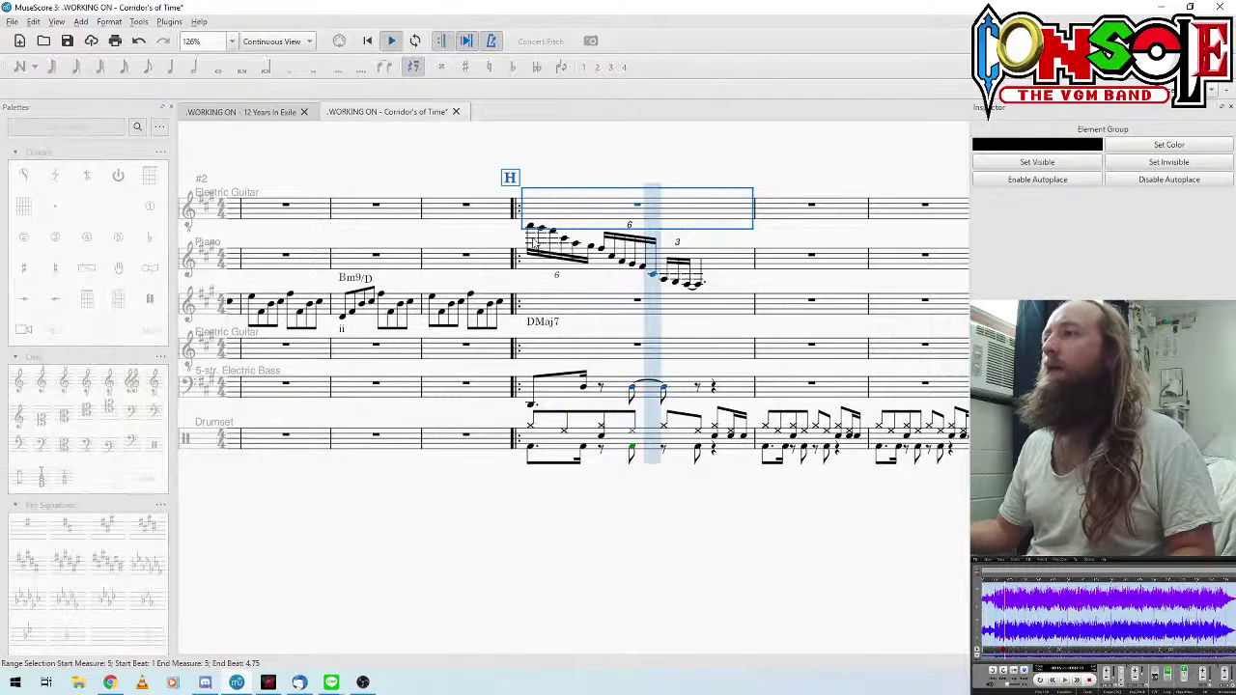
pyautogui.click(668, 390)
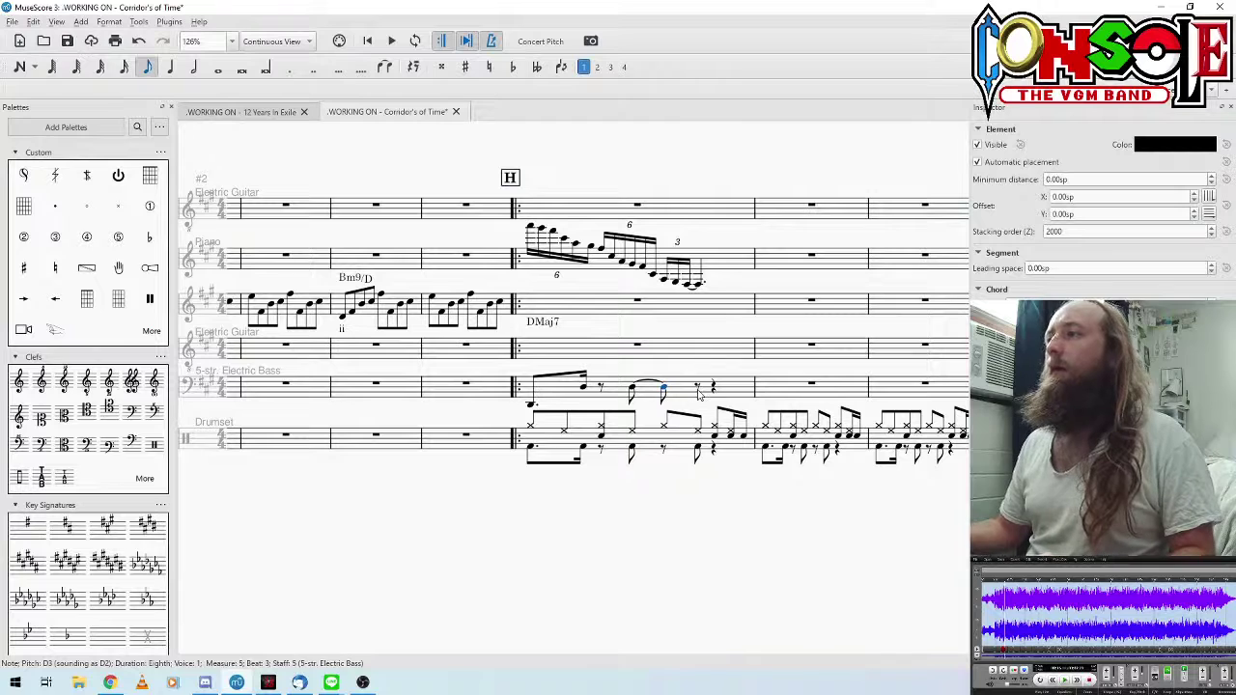
# Step: Enter an eighth-note low D on the second half of beat 3 in the measure 5 bass and a quarter-note D an octave higher on beat 4
pyautogui.click(699, 389)
pyautogui.click(1064, 681)
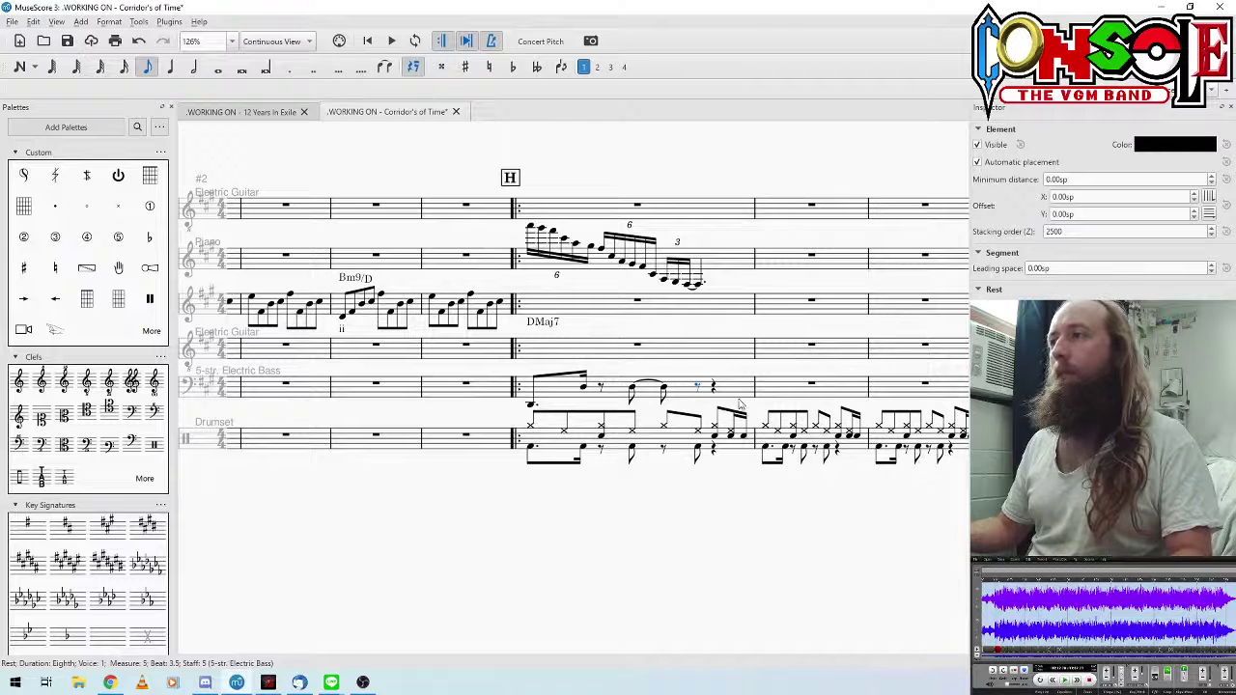
pyautogui.press('n')
pyautogui.press('d')
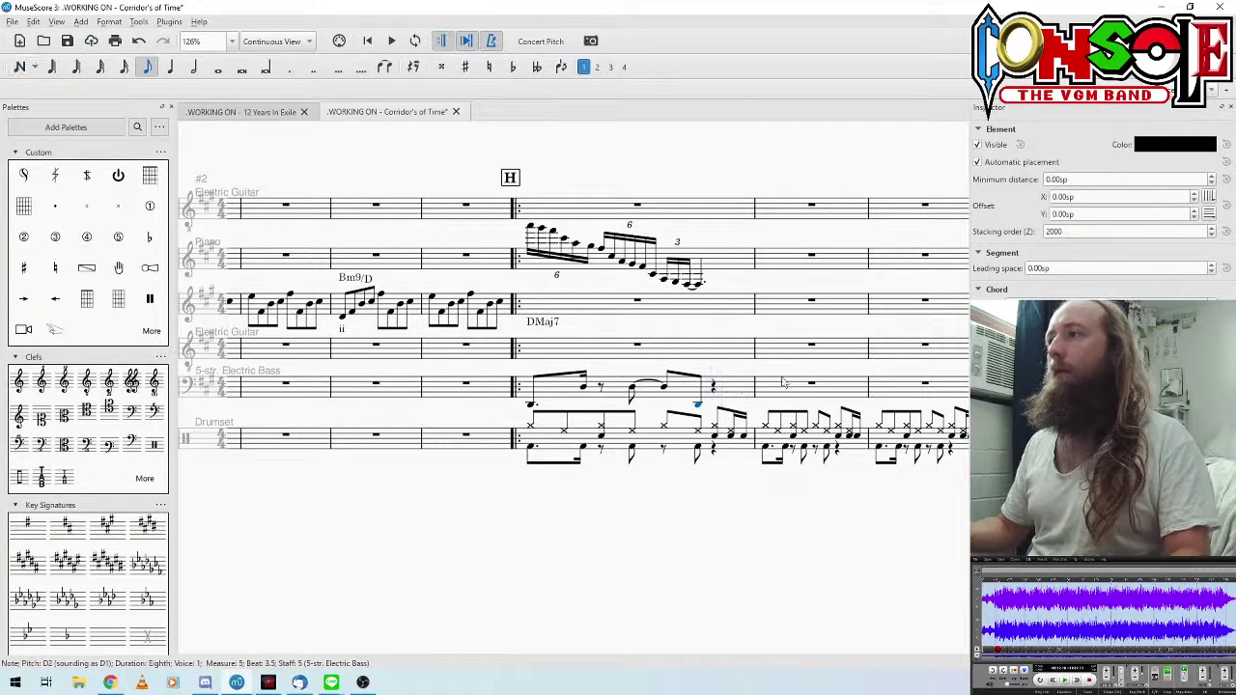
pyautogui.press('5')
pyautogui.press('d')
pyautogui.hotkey('ctrl', 'Up')
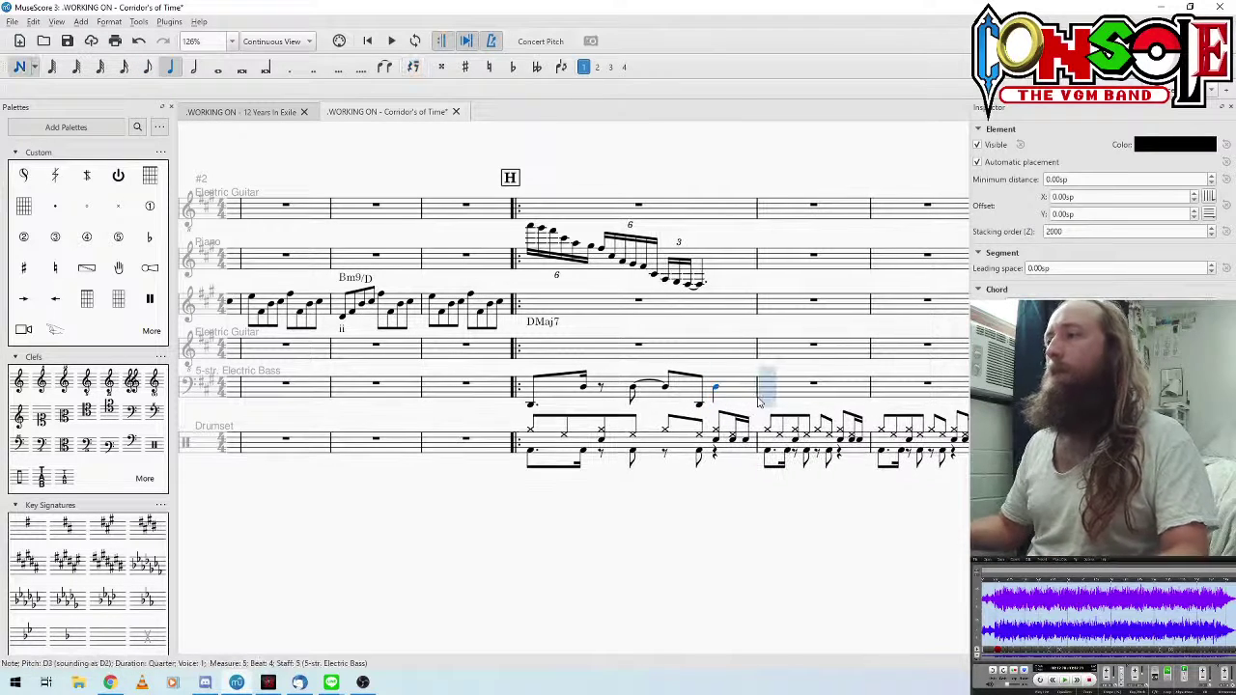
pyautogui.press('Escape')
# Step: Play back measure 5 twice from beat 1 to check the bass notes on beats 3 and 4
pyautogui.click(533, 408)
pyautogui.press('space')
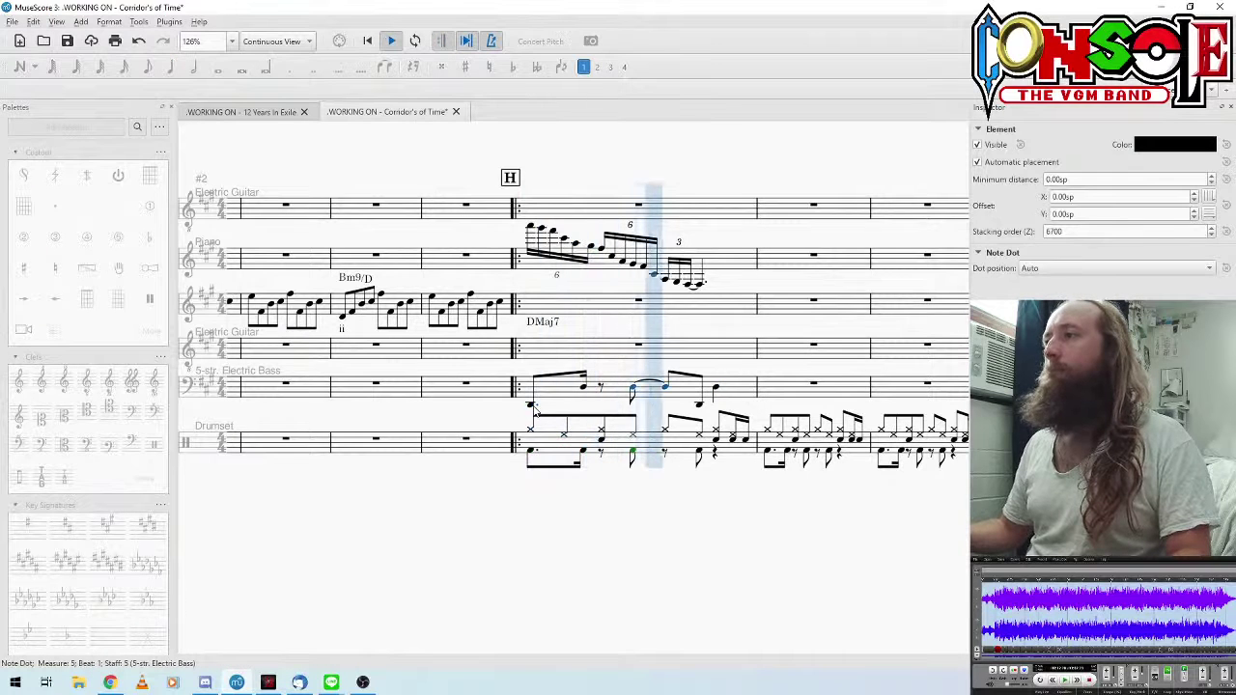
pyautogui.press('space')
pyautogui.click(533, 408)
pyautogui.press('space')
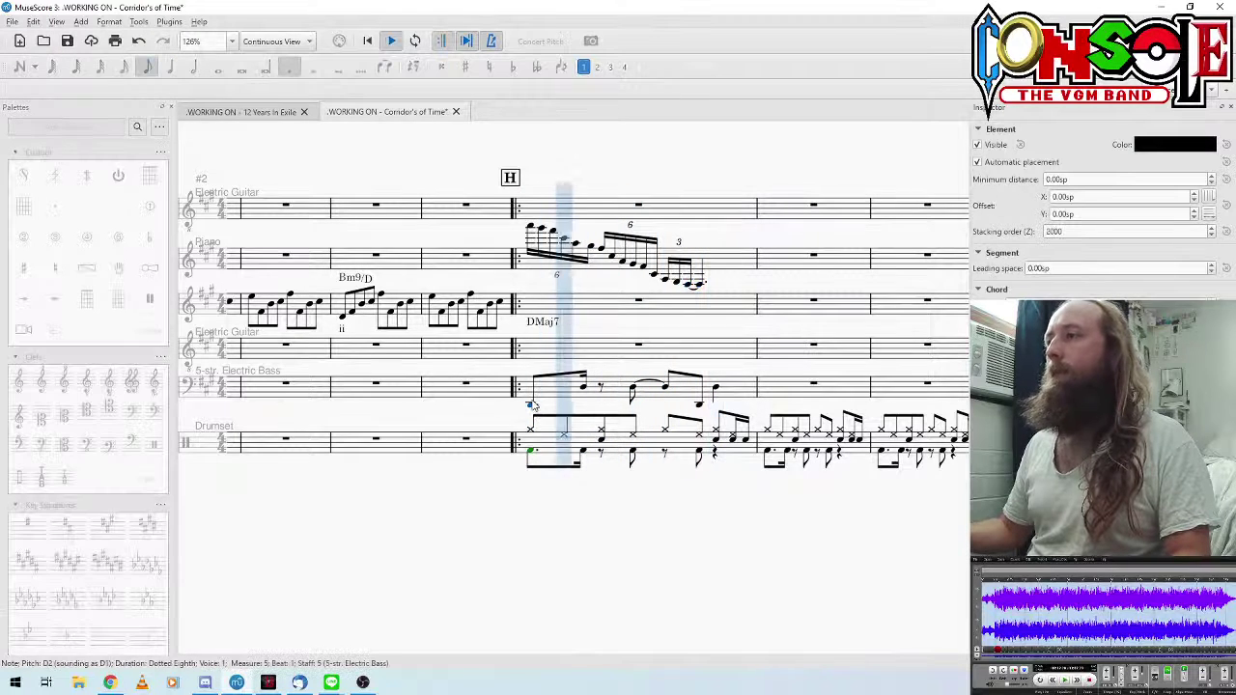
pyautogui.press('space')
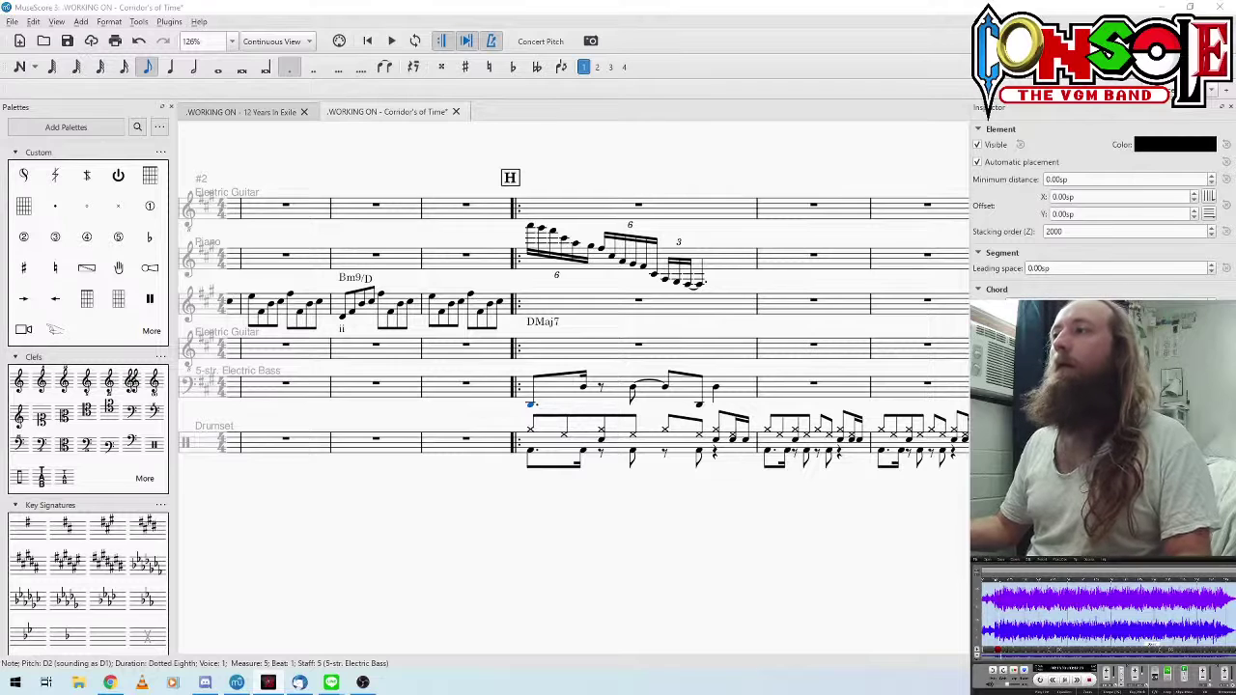
# Step: Try a staccato on the low D on the second half of beat 3 in the measure 5 bass
pyautogui.click(700, 406)
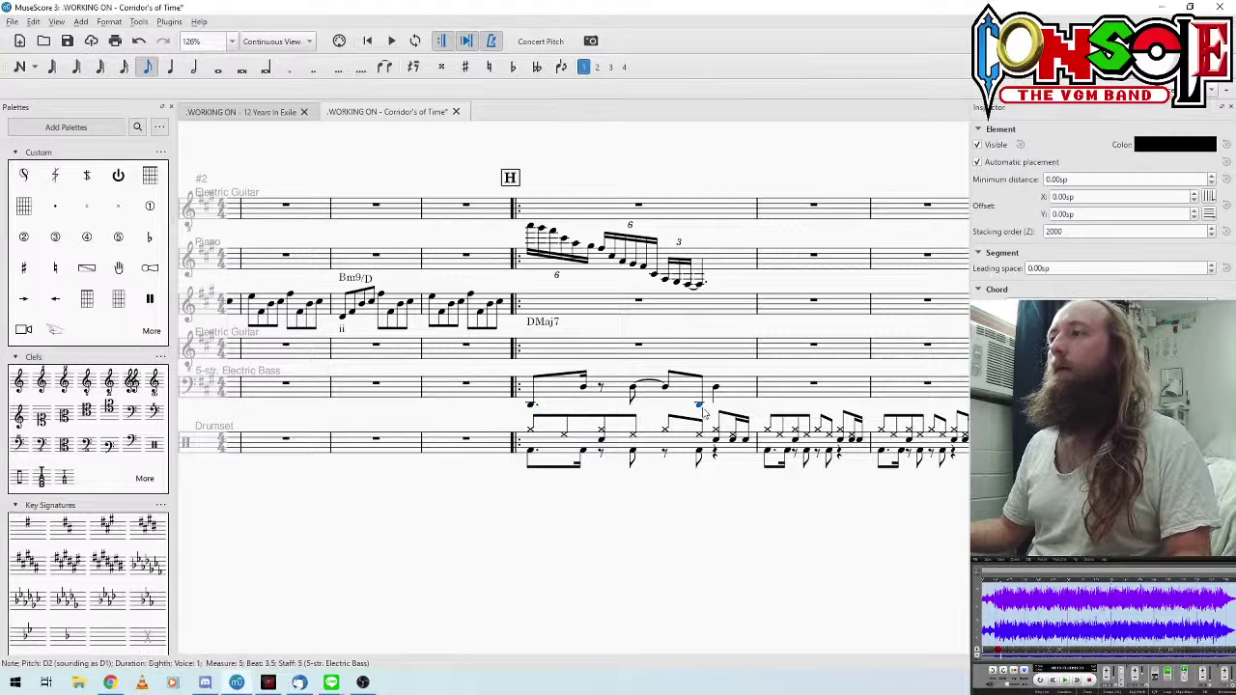
pyautogui.hotkey('shift', 's')
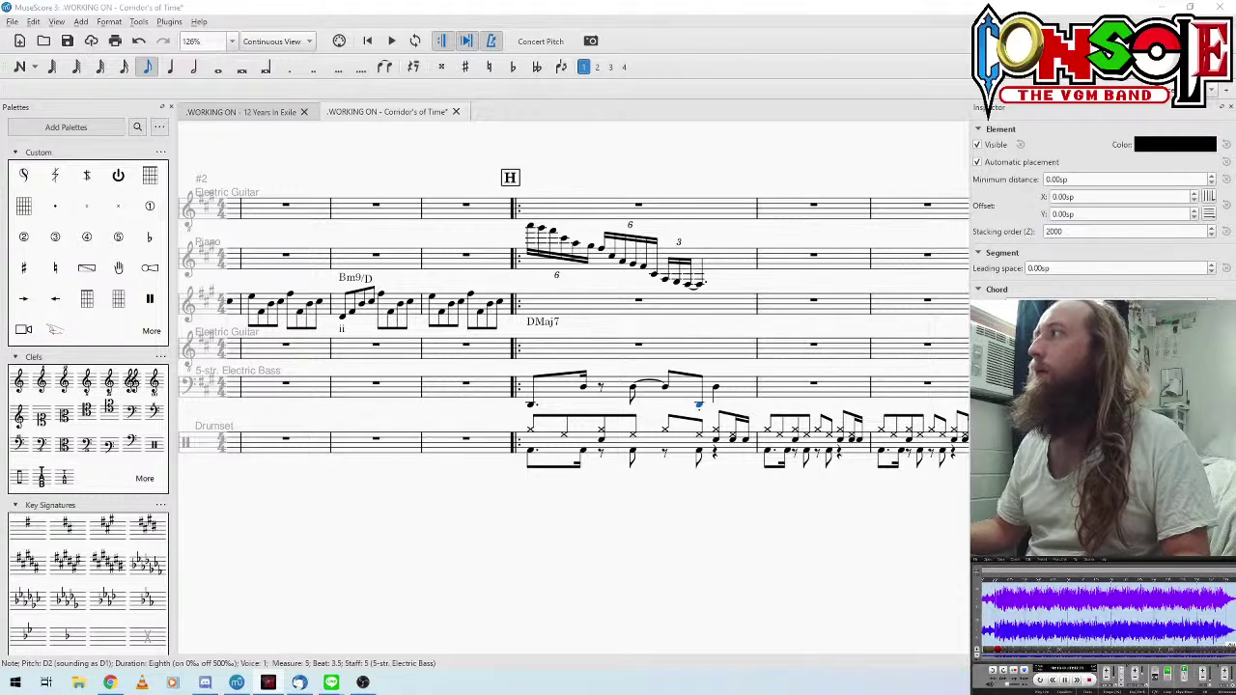
pyautogui.press('space')
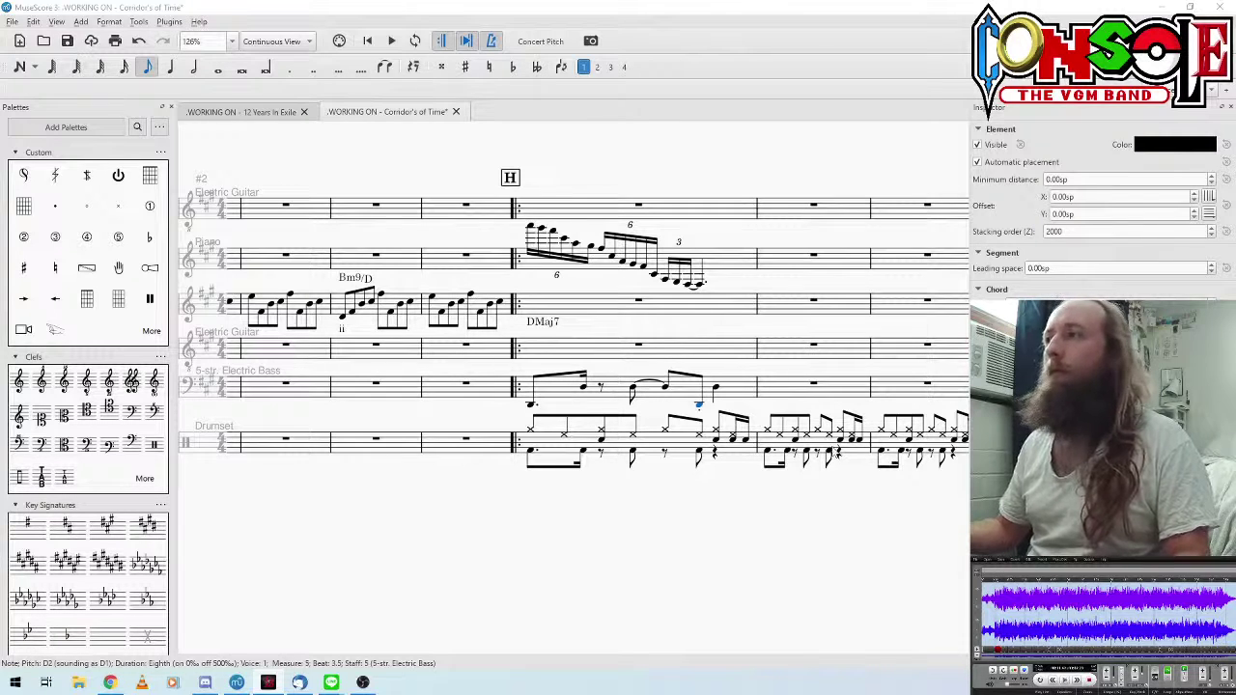
pyautogui.click(700, 405)
# Step: Make the beat 4 bass D an eighth note one octave lower and add an eighth-note D an octave higher on the second half of beat 4
pyautogui.press('Right')
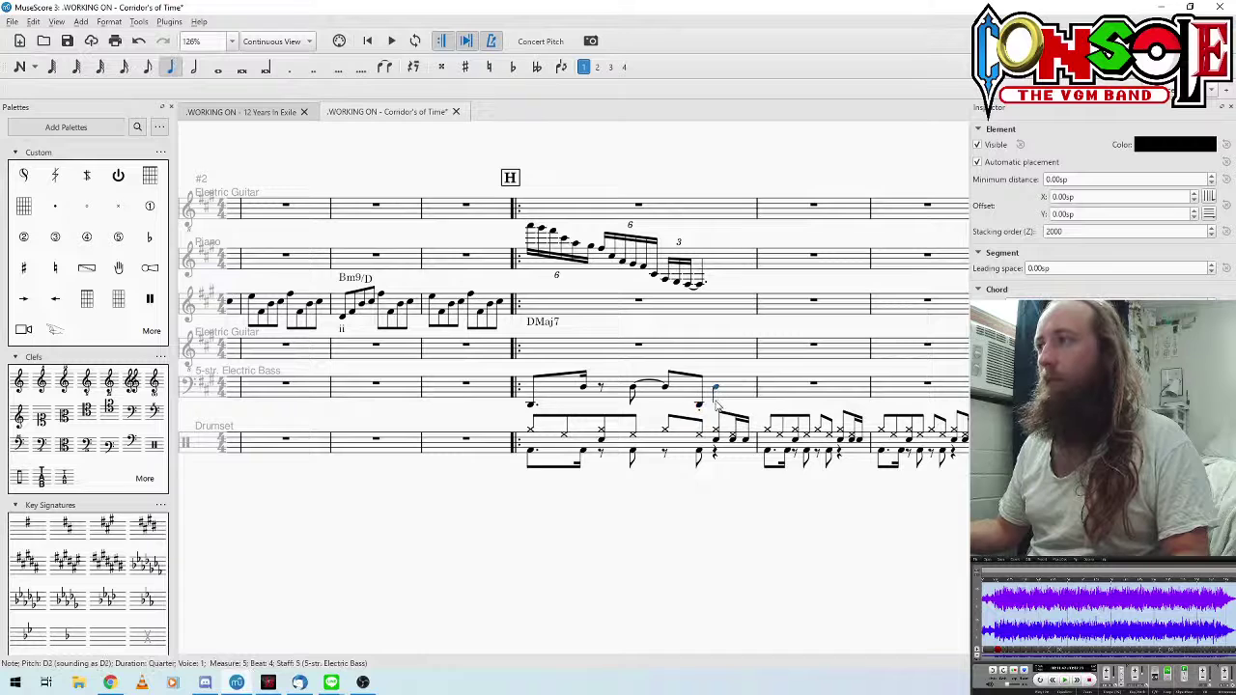
pyautogui.press('4')
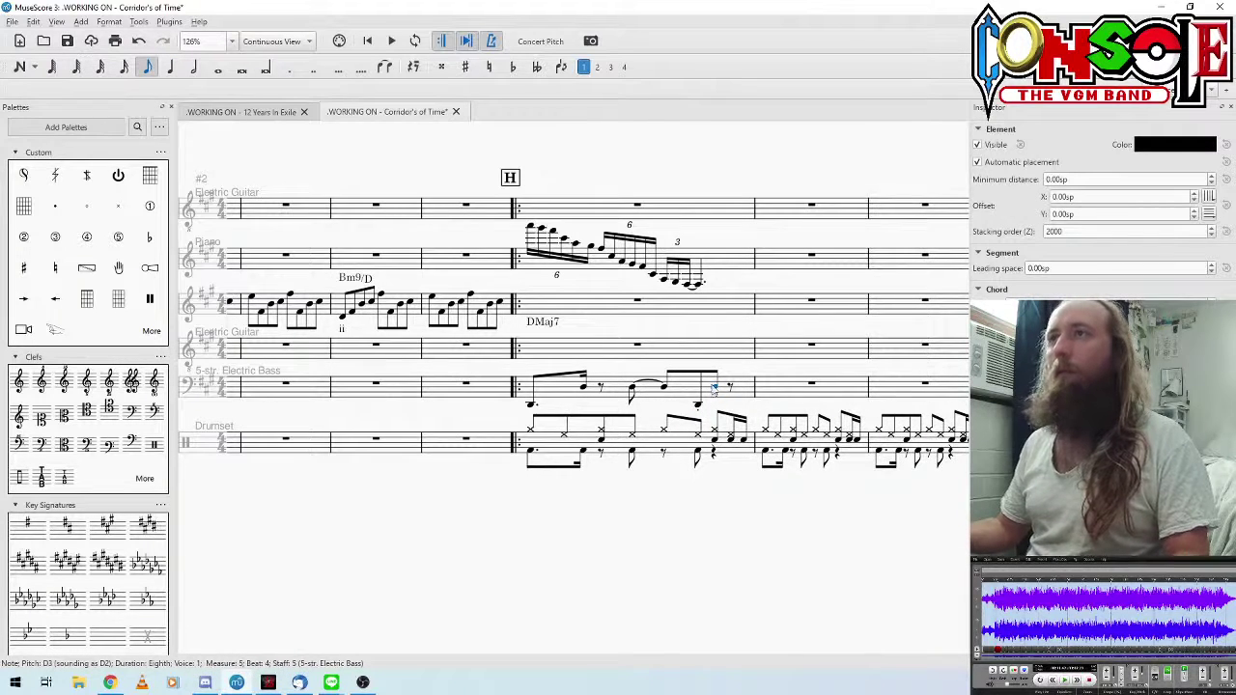
pyautogui.hotkey('ctrl', 'Down')
pyautogui.press('Right')
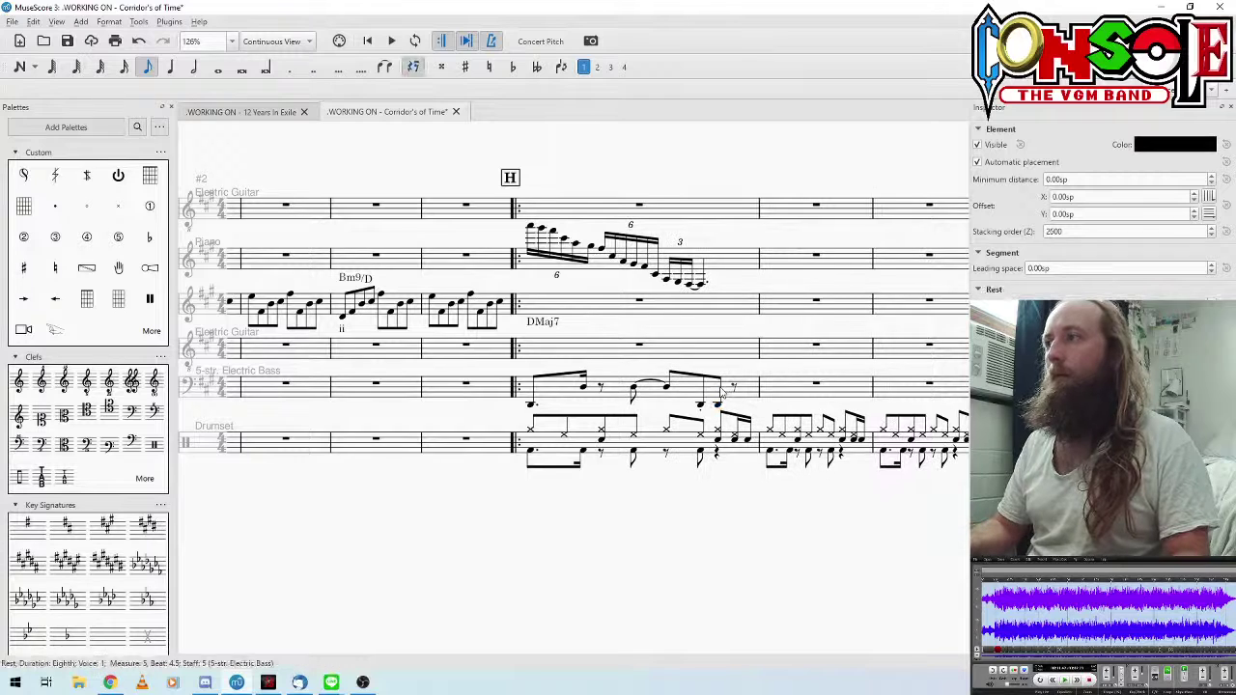
pyautogui.press('d')
pyautogui.hotkey('ctrl', 'Up')
# Step: Play back measure 5 three times from beat 1 to judge the two eighth-note bass D's on beat 4
pyautogui.press('Left')
pyautogui.press('Left')
pyautogui.press('Left')
pyautogui.press('Left')
pyautogui.press('Left')
pyautogui.press('Left')
pyautogui.press('Left')
pyautogui.press('Left')
pyautogui.press('Left')
pyautogui.press('Left')
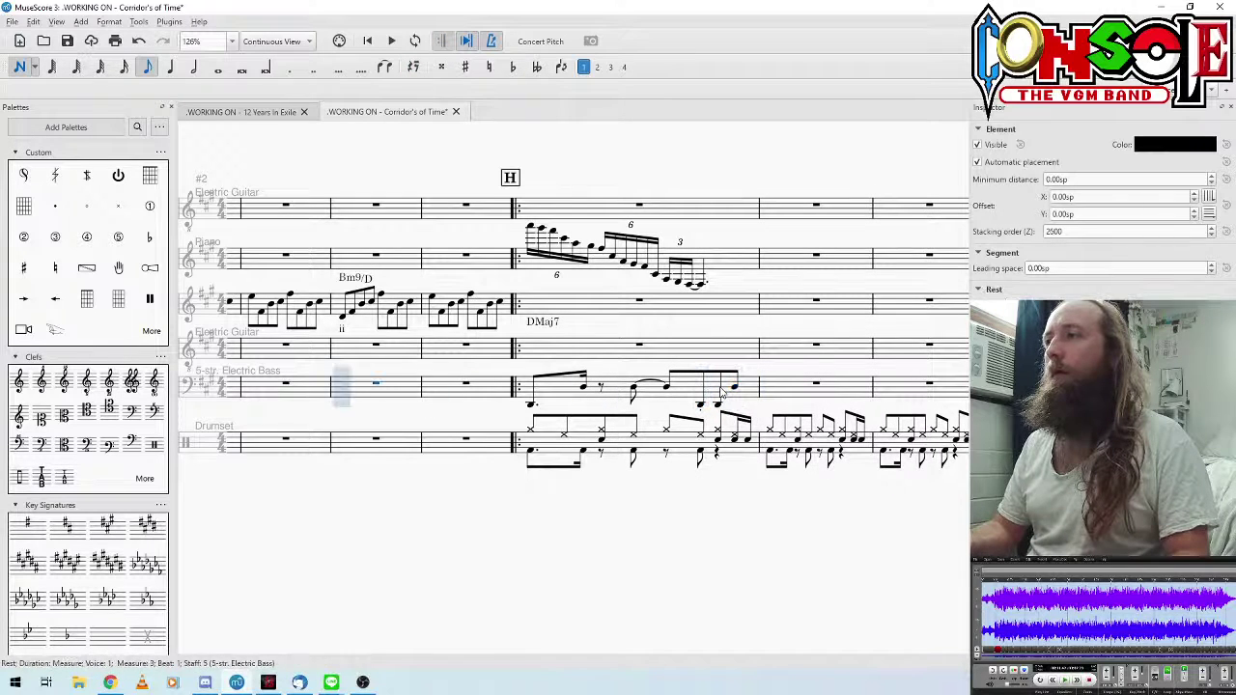
pyautogui.press('Right')
pyautogui.press('Right')
pyautogui.press('space')
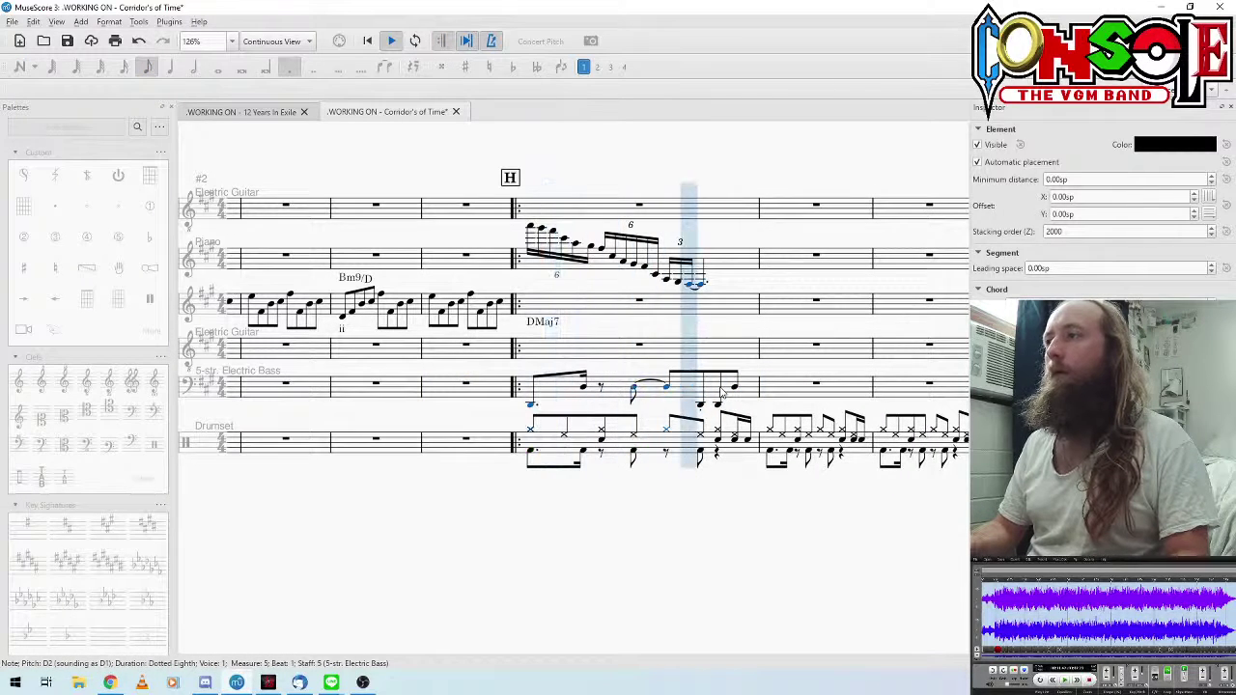
pyautogui.press('space')
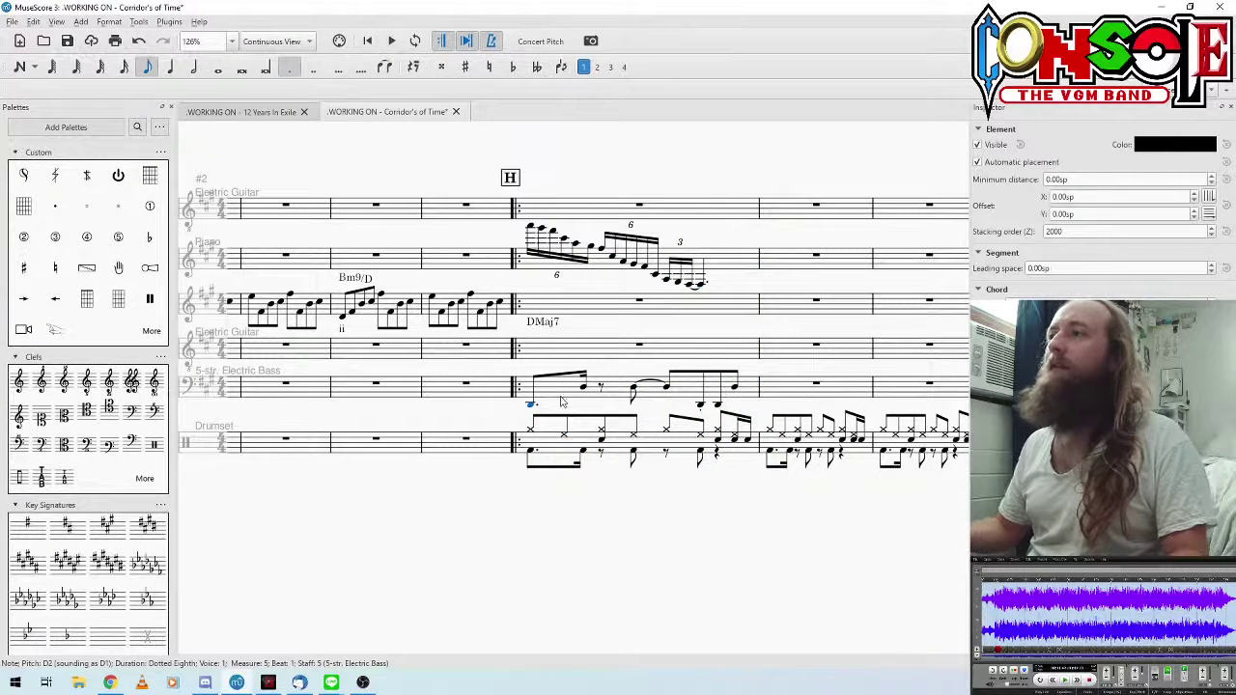
pyautogui.click(531, 406)
pyautogui.press('space')
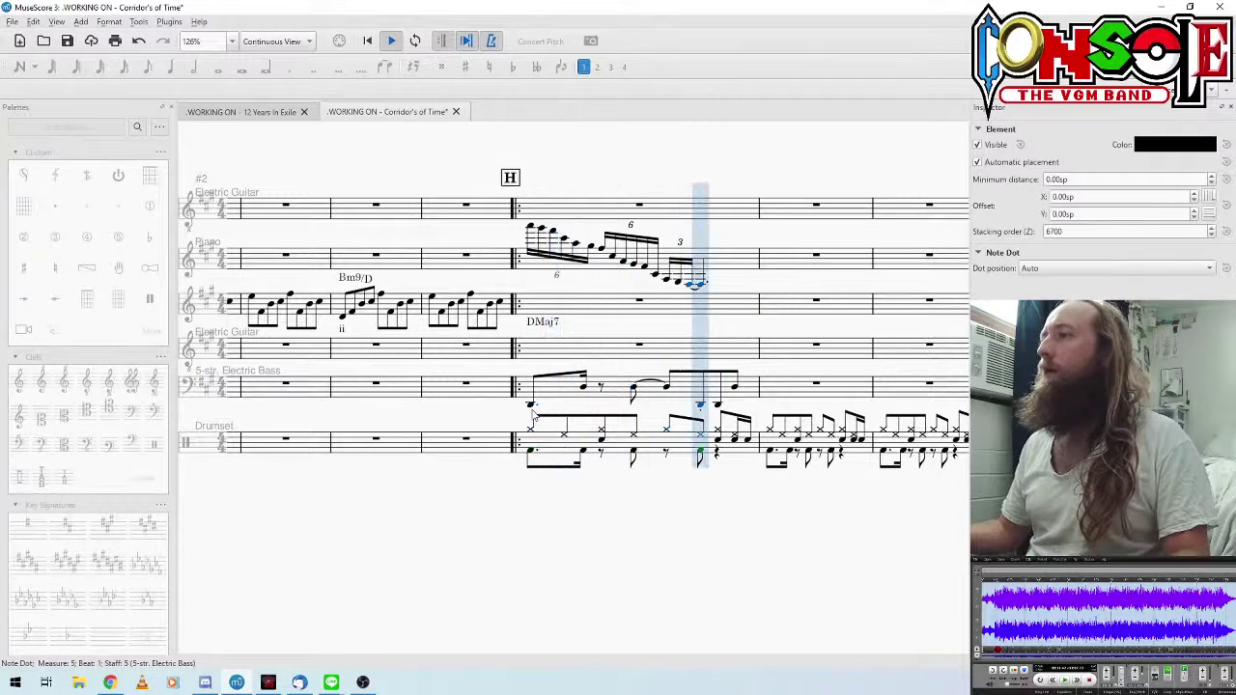
pyautogui.press('space')
pyautogui.click(533, 407)
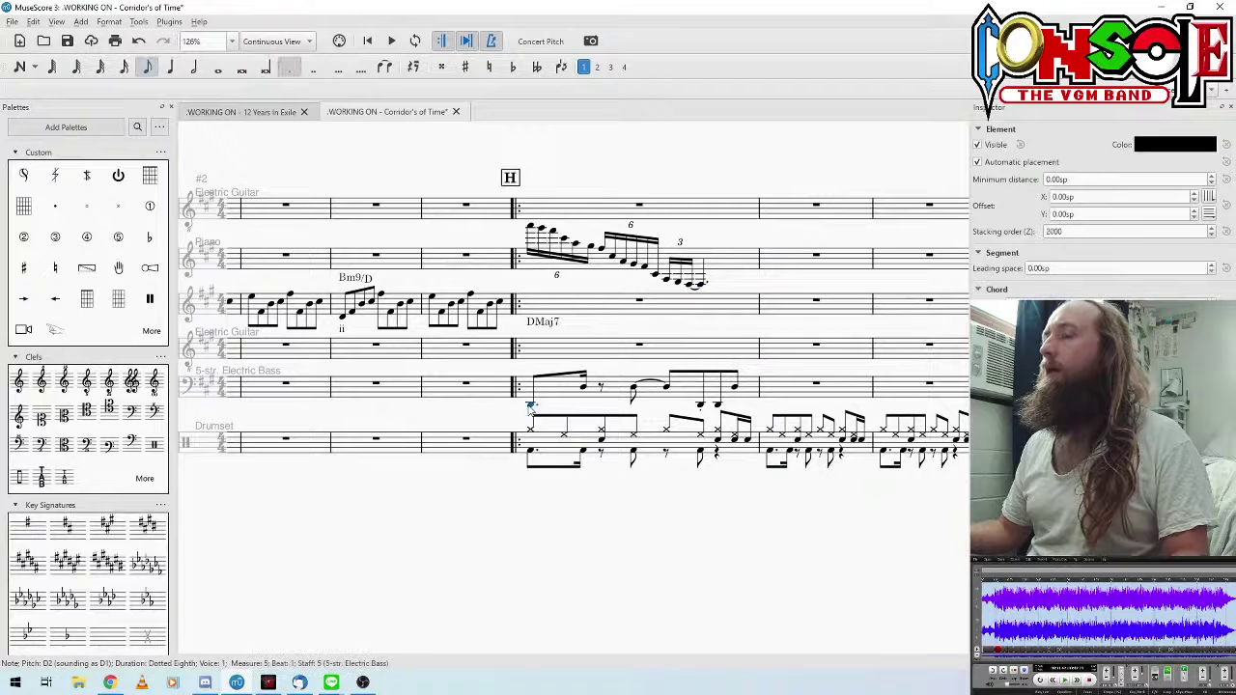
pyautogui.press('space')
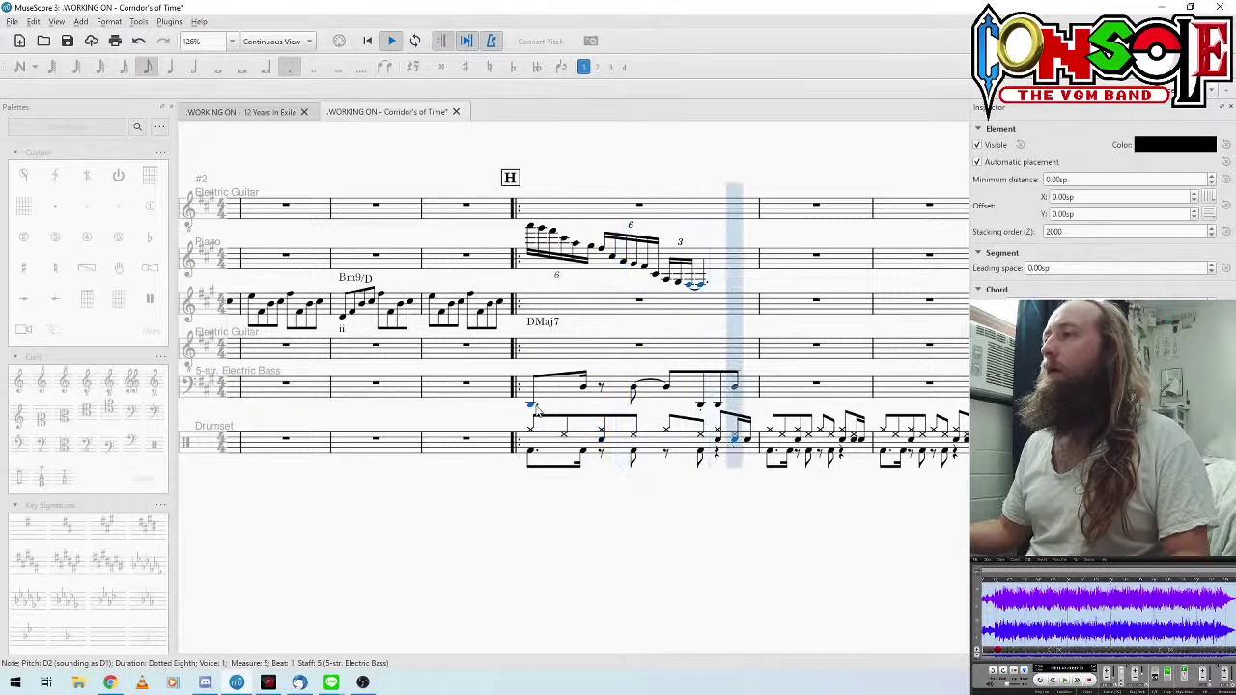
pyautogui.press('space')
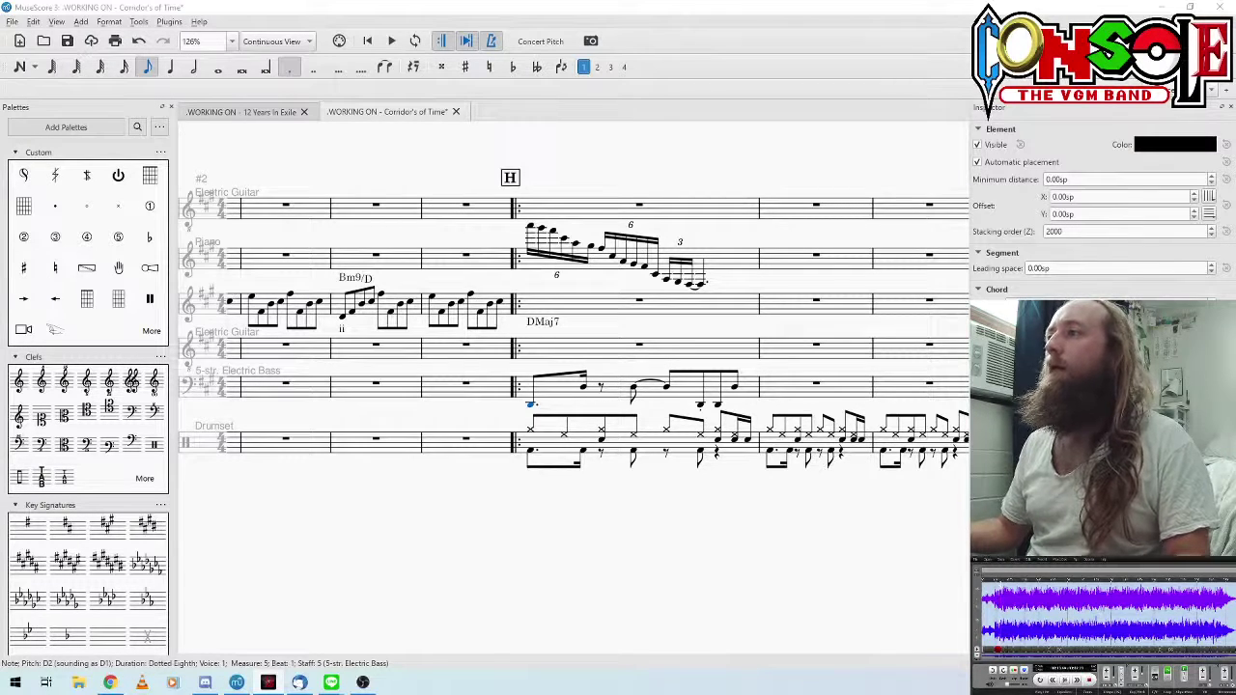
# Step: Delete the low D on the second half of beat 3 in the measure 5 bass and play back from beat 1
pyautogui.press('Right')
pyautogui.press('Right')
pyautogui.press('Right')
pyautogui.press('Right')
pyautogui.press('Right')
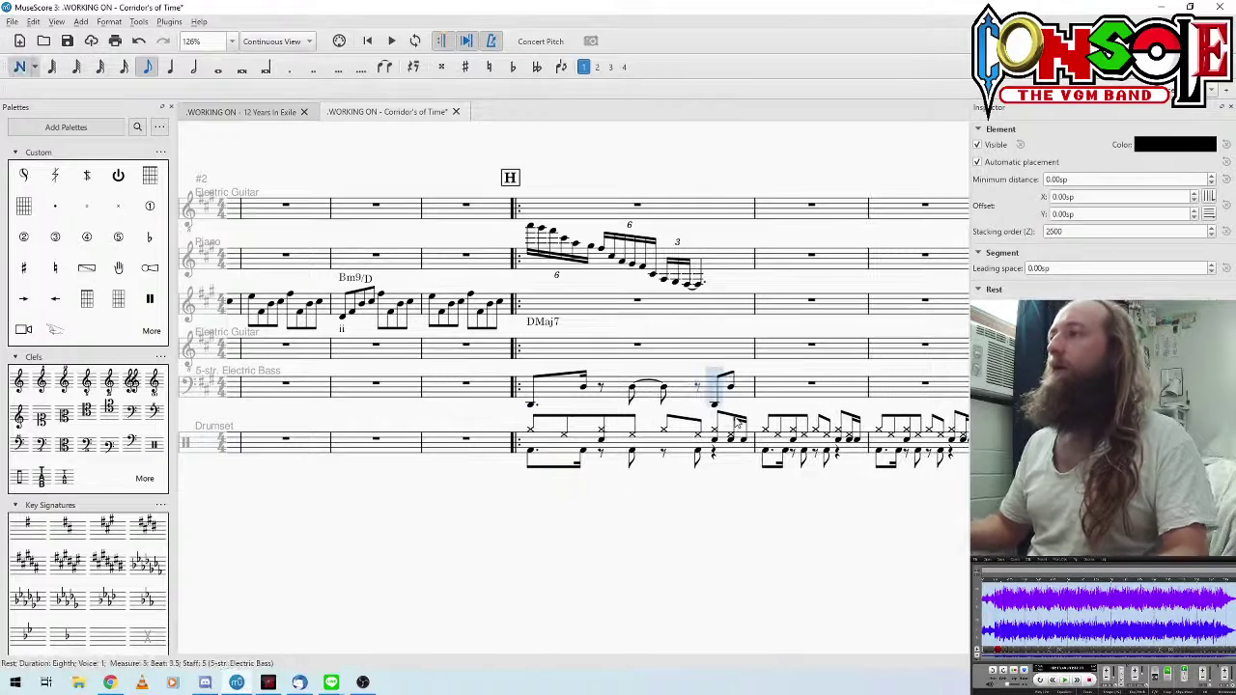
pyautogui.click(532, 405)
pyautogui.press('space')
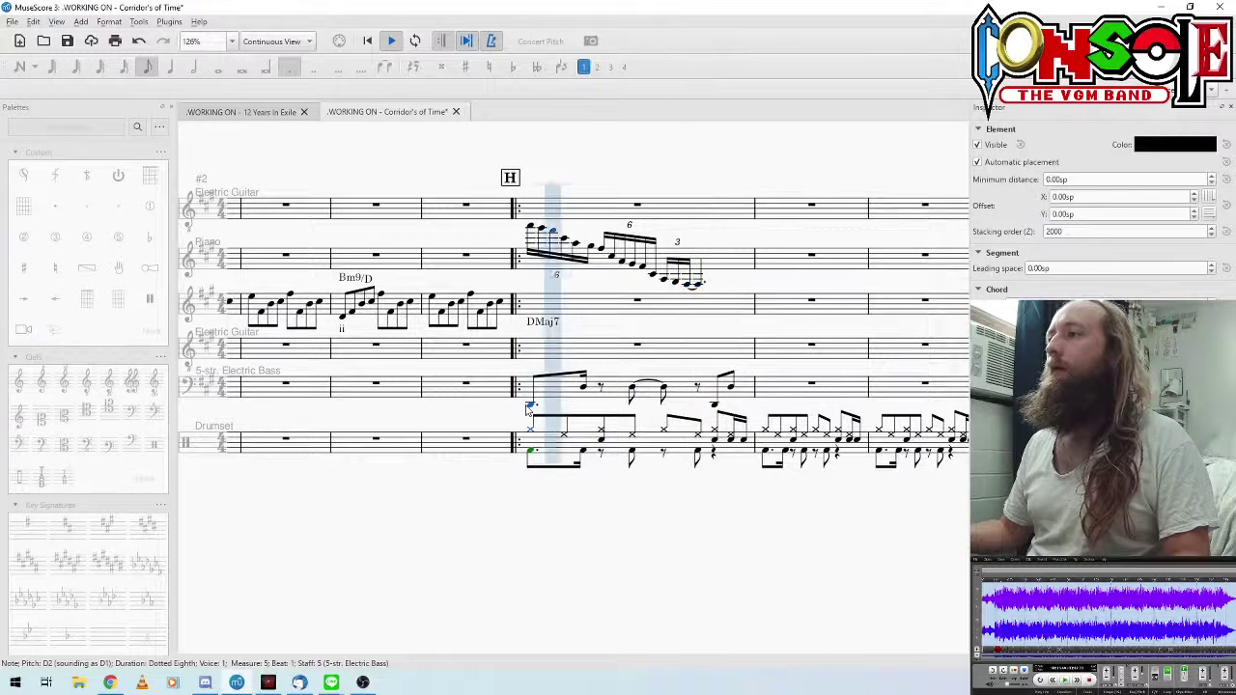
pyautogui.press('space')
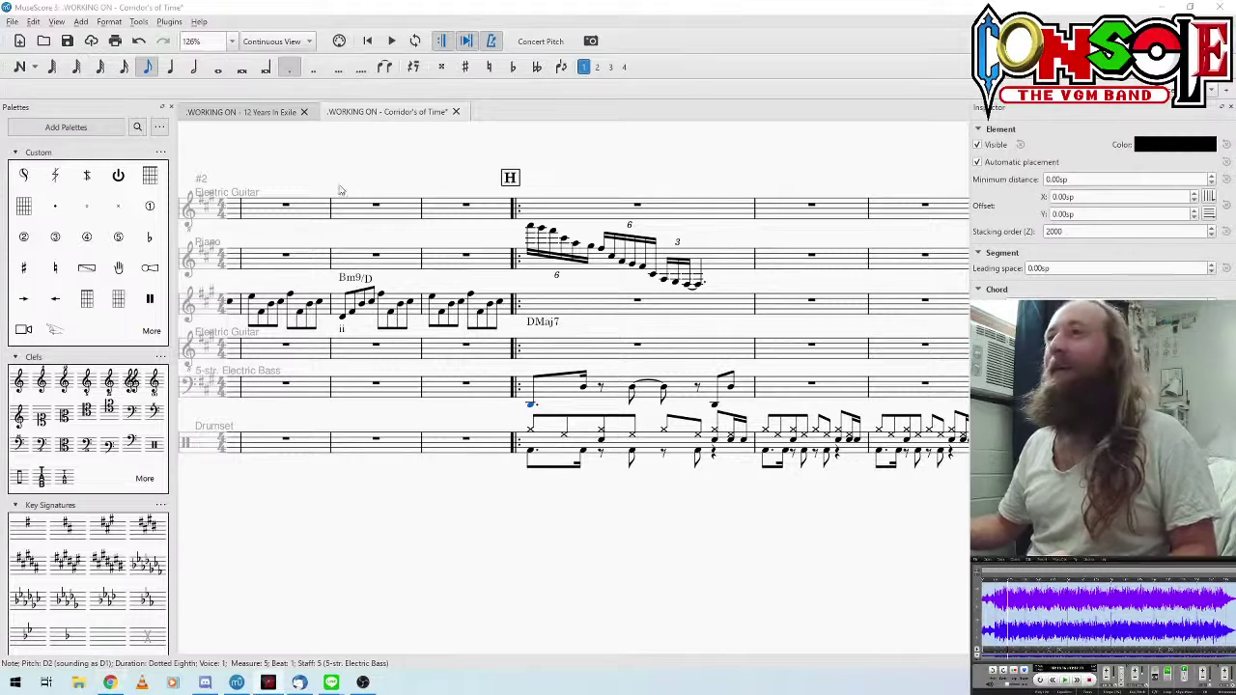
# Step: Play back the whole bass pattern of measure 5 once more with the drums and piano
pyautogui.click(422, 187)
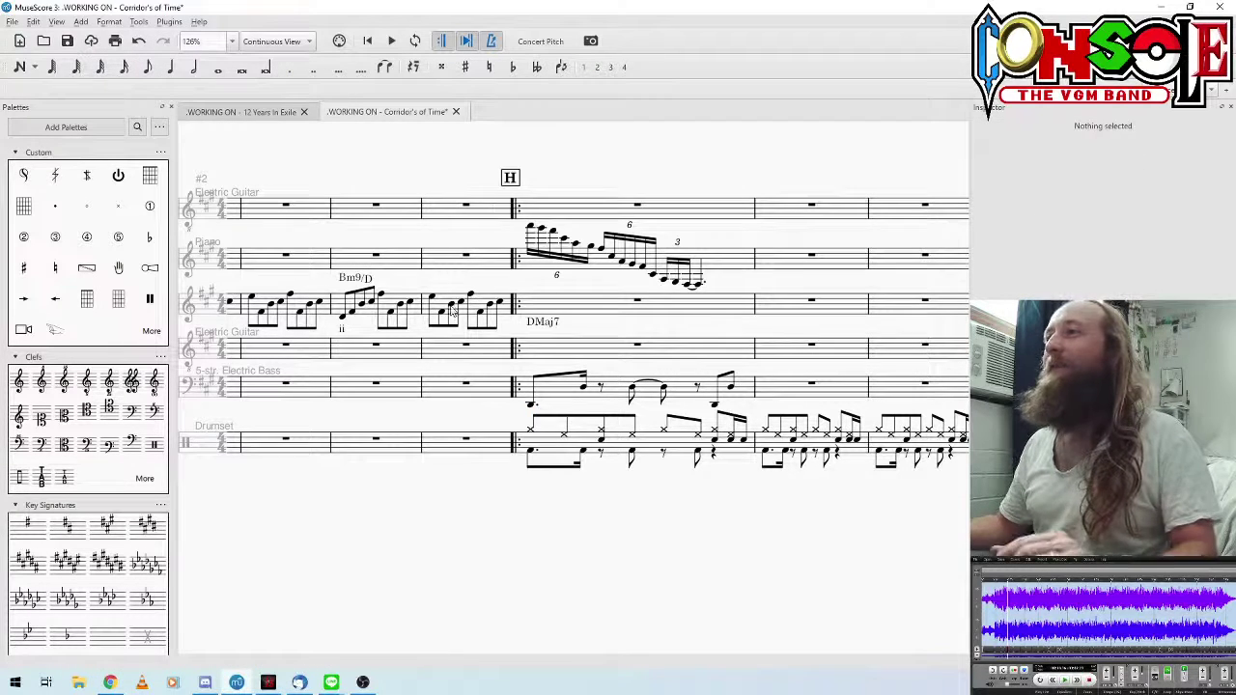
pyautogui.click(556, 401)
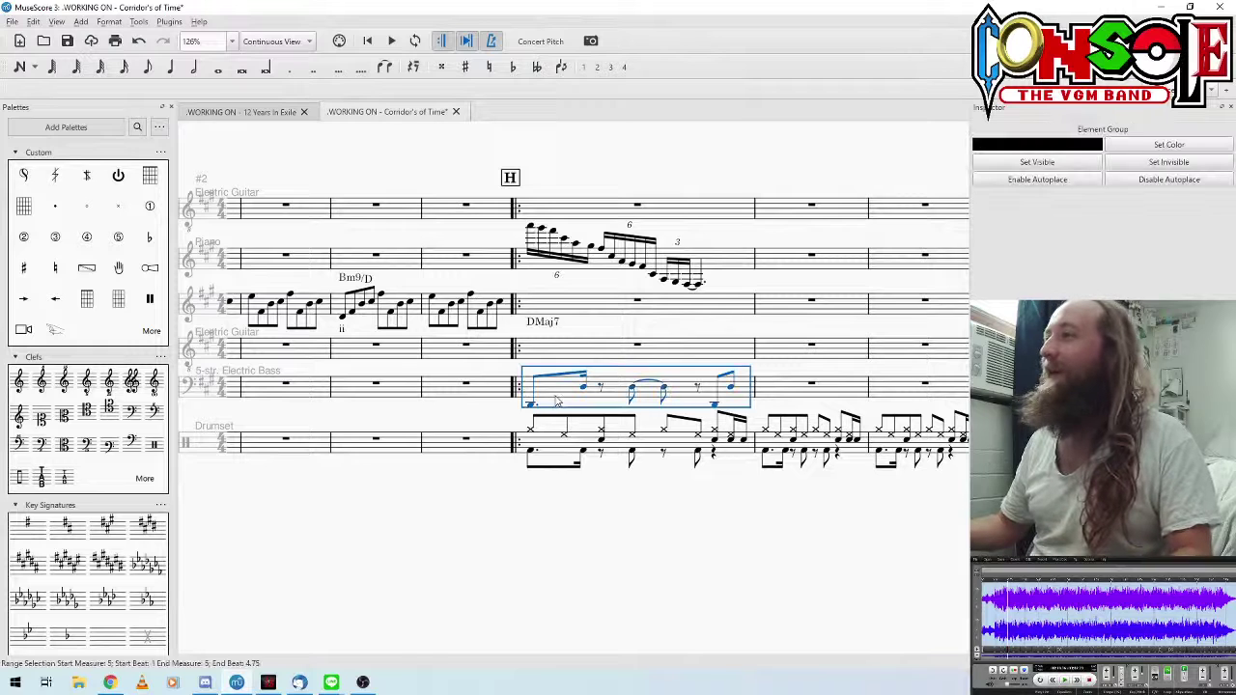
pyautogui.press('space')
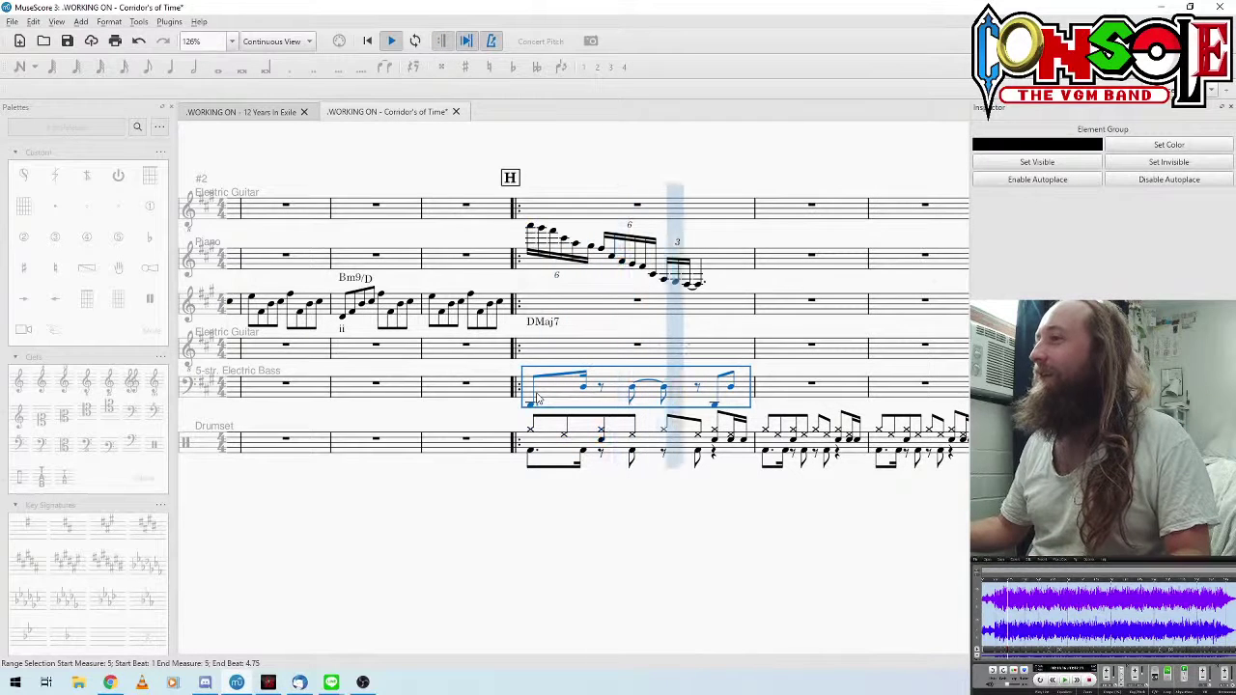
pyautogui.click(583, 389)
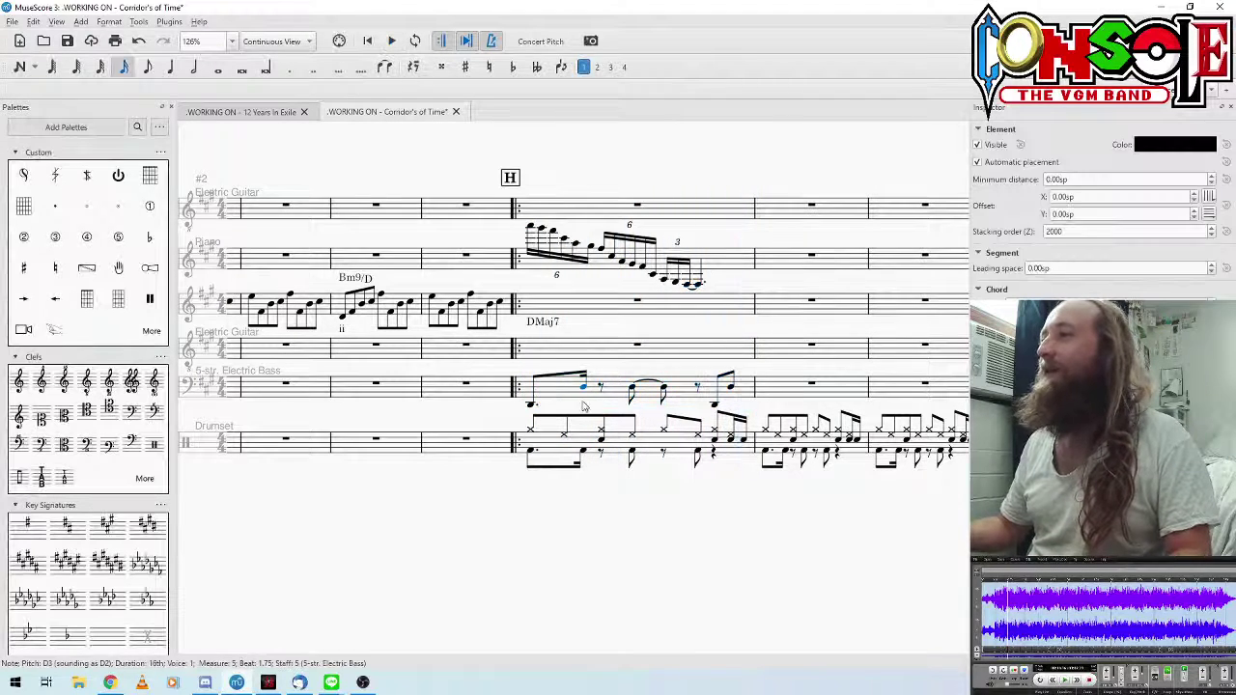
pyautogui.press('Escape')
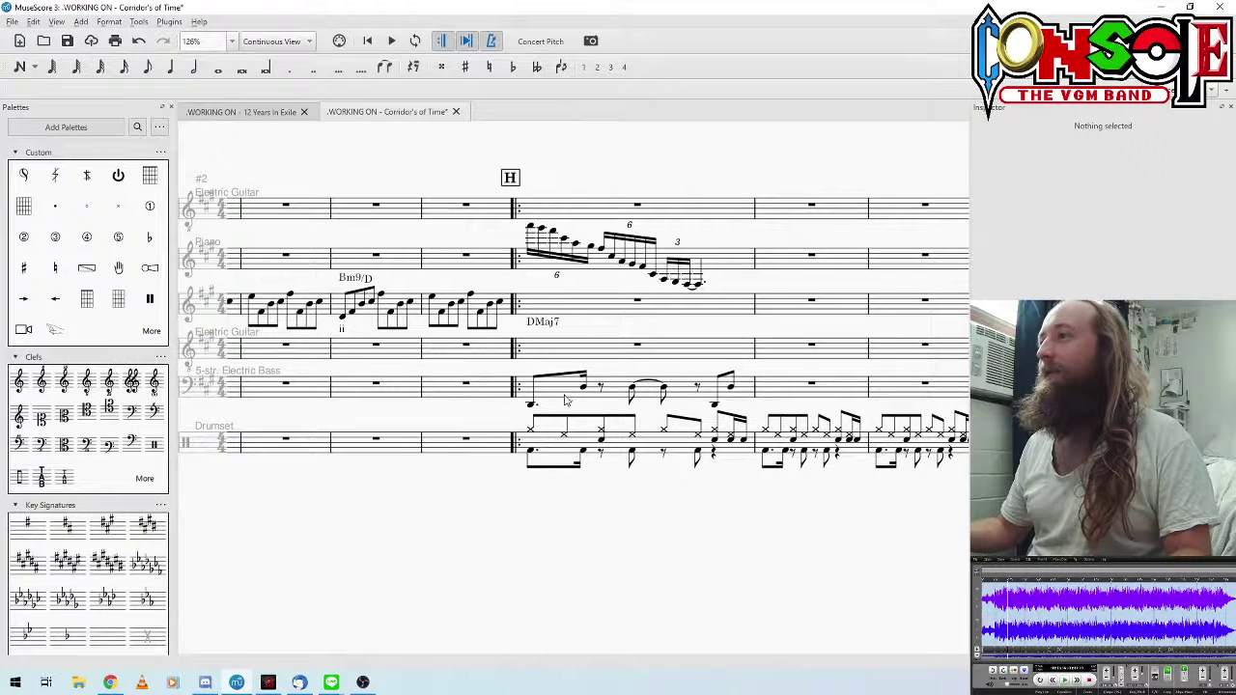
# Step: Copy the bass pattern of measure 5 into measure 6
pyautogui.click(565, 400)
pyautogui.hotkey('ctrl', 'c')
pyautogui.click(794, 409)
pyautogui.hotkey('ctrl', 'v')
# Step: Play back section H twice from measure 5 to review the repeated bass pattern
pyautogui.hscroll(2, 753, 515)
pyautogui.click(351, 396)
pyautogui.press('space')
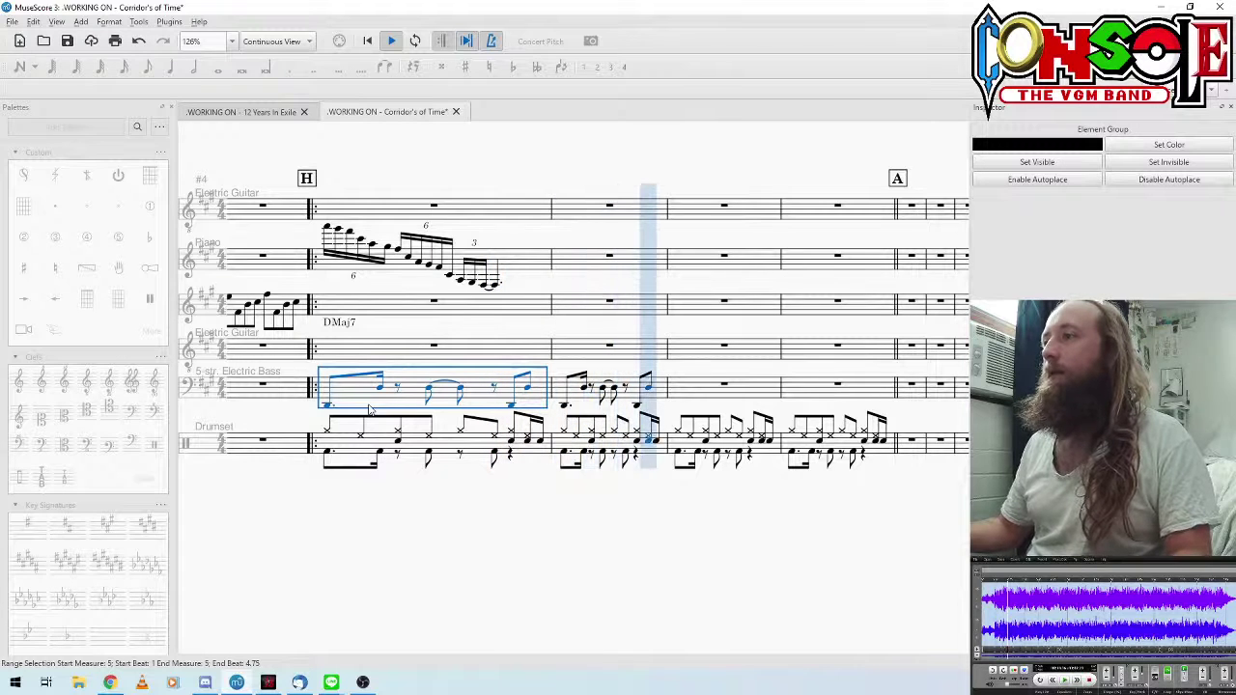
pyautogui.press('space')
pyautogui.press('space')
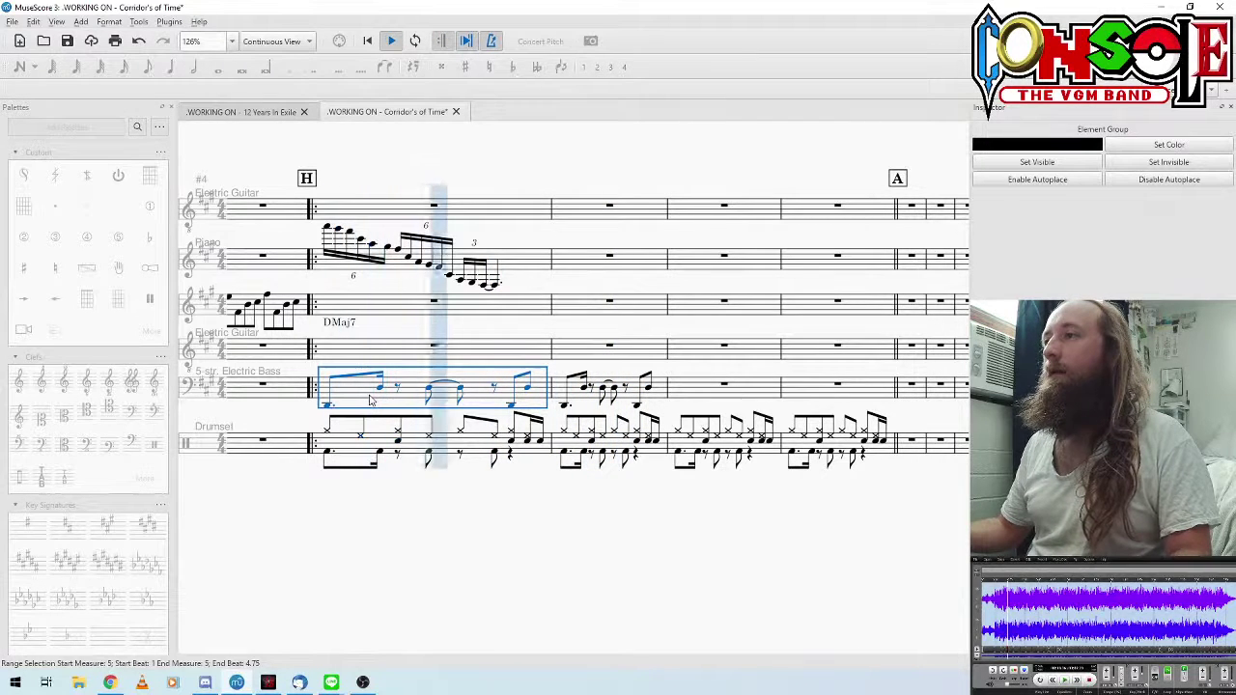
pyautogui.press('space')
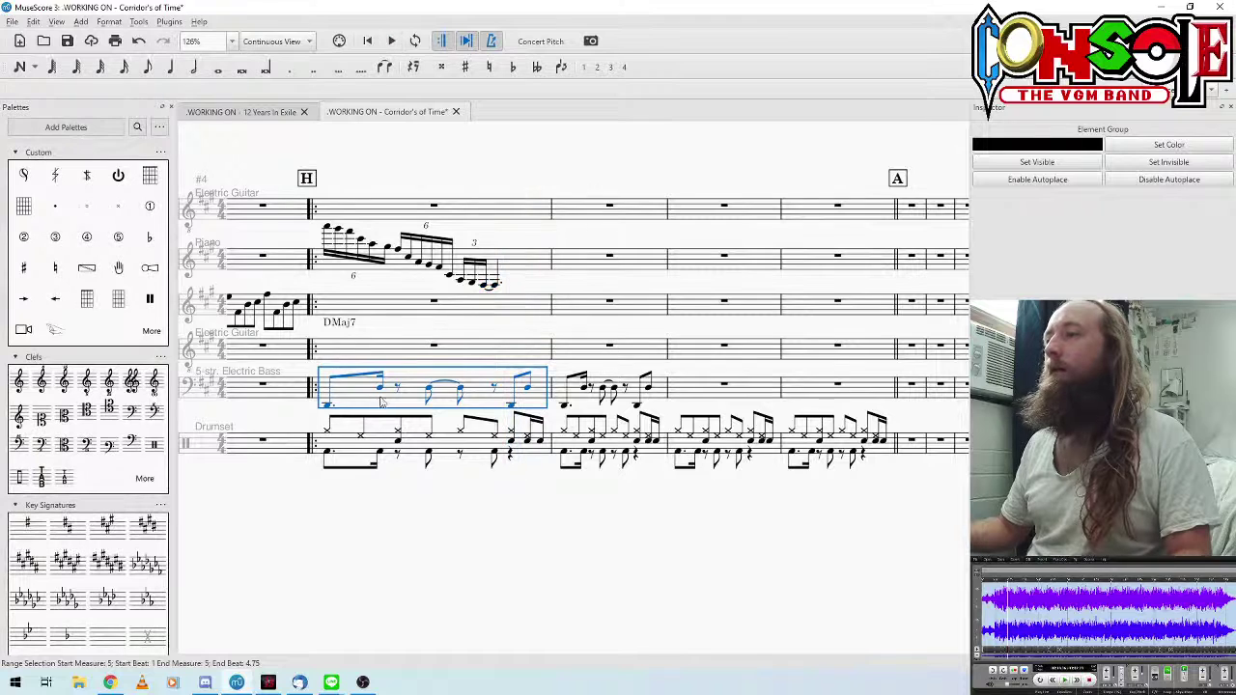
# Step: Lengthen the tied D on beat 3 of the measure 5 and 6 bass to a quarter note and play back section H
pyautogui.click(457, 390)
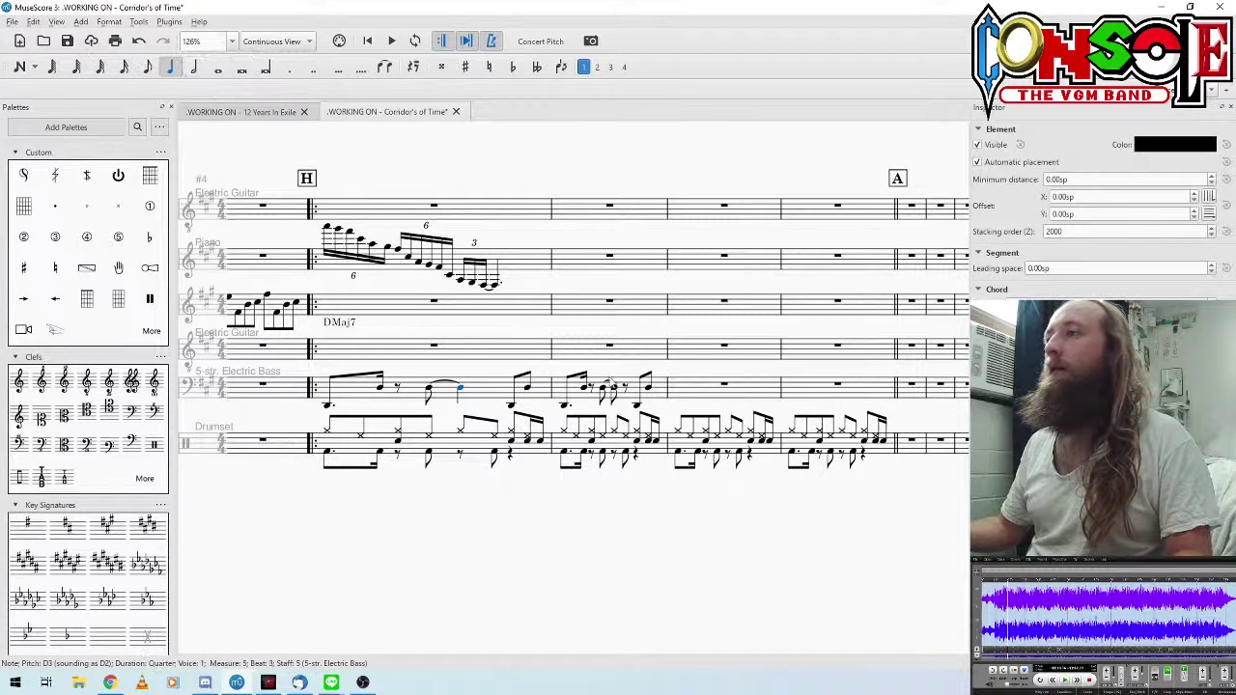
pyautogui.click(360, 389)
pyautogui.press('space')
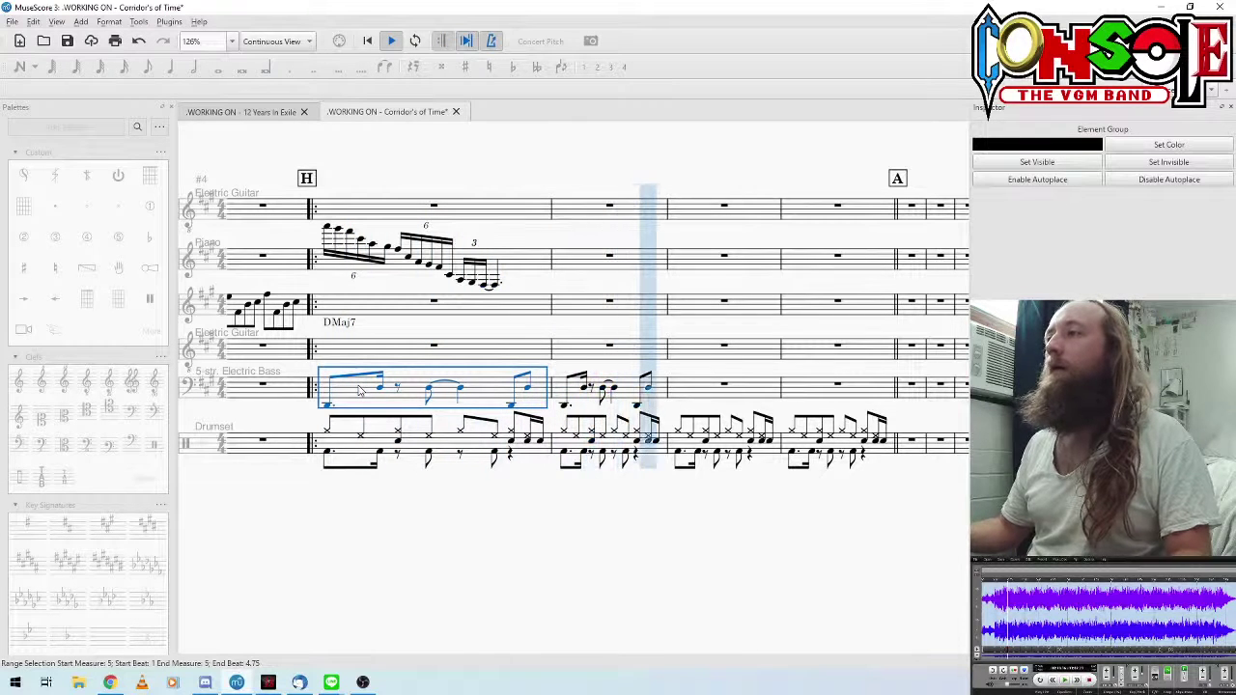
pyautogui.press('space')
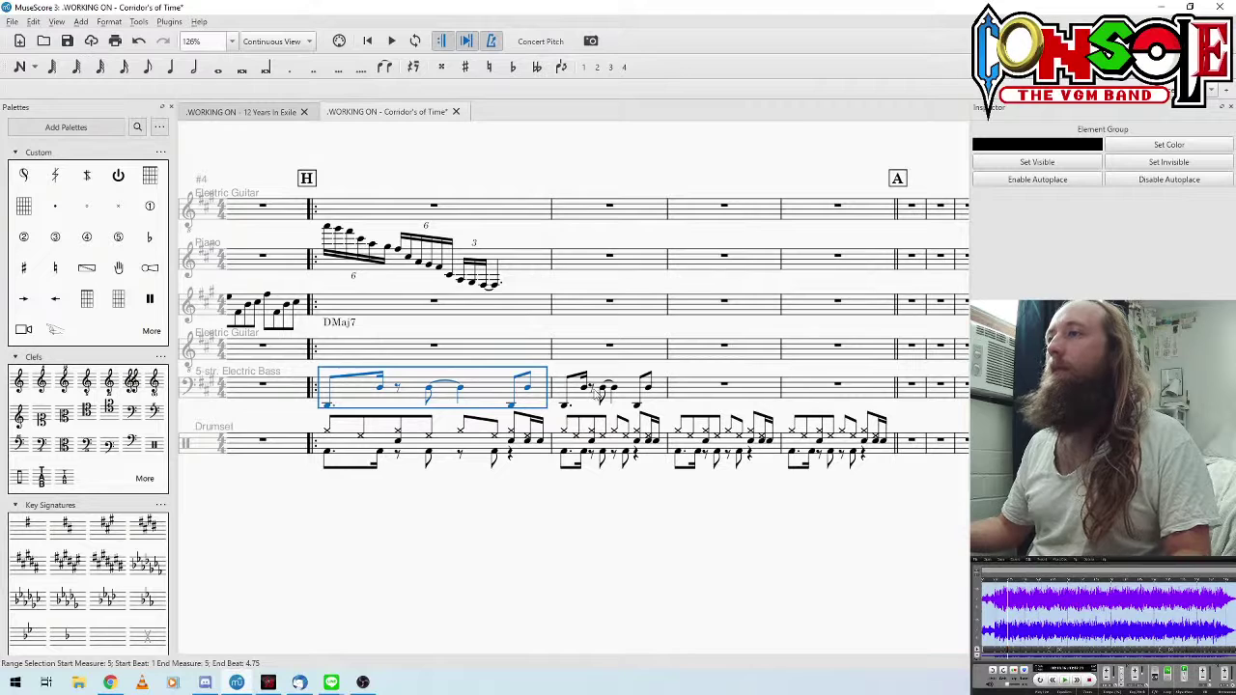
# Step: Add a Bm7 chord symbol above the lower electric guitar staff at the start of measure 7
pyautogui.click(709, 404)
pyautogui.click(328, 405)
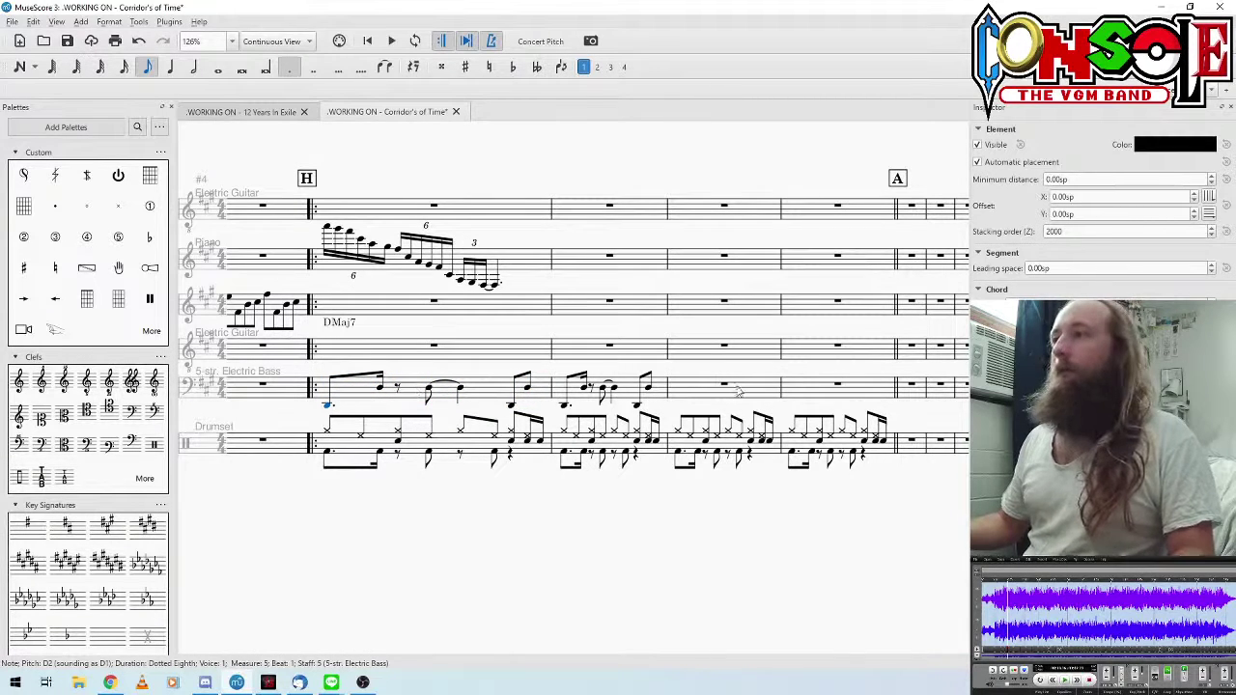
pyautogui.click(724, 347)
pyautogui.hotkey('ctrl', 'm')
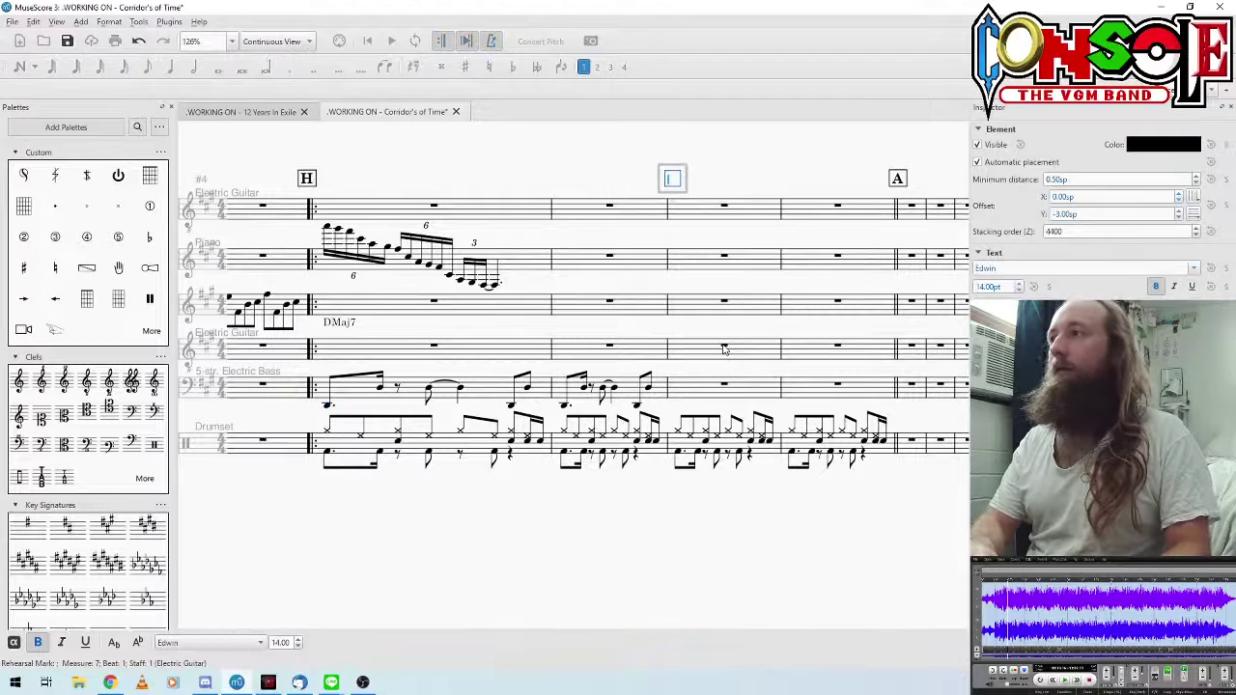
pyautogui.press('Escape')
pyautogui.hotkey('ctrl', 'k')
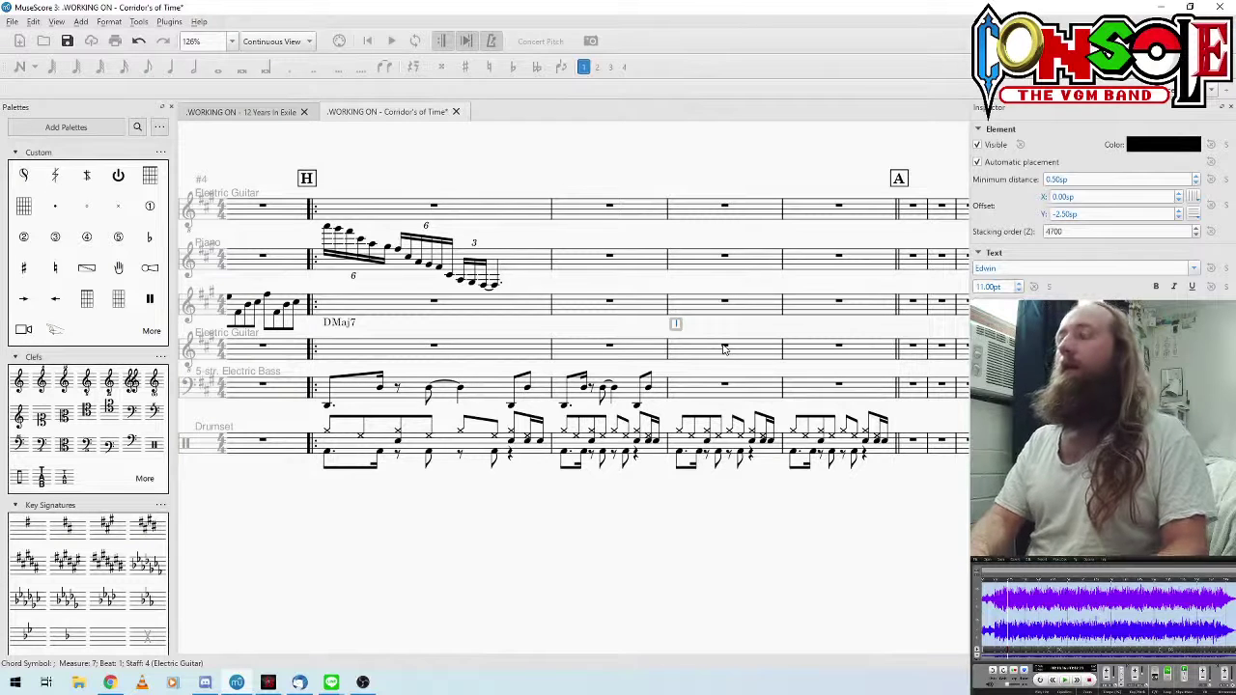
pyautogui.write('Bm7')
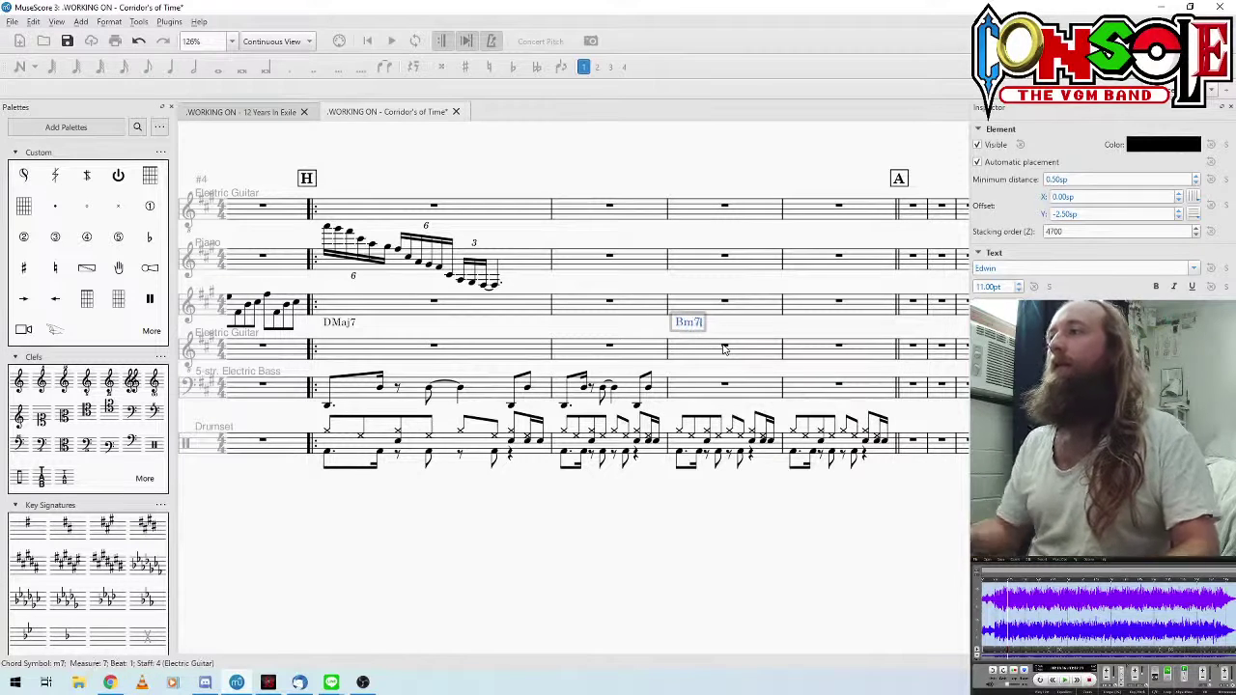
pyautogui.press('Escape')
# Step: Change the measure 7 chord symbol to F#m7
pyautogui.click(689, 326)
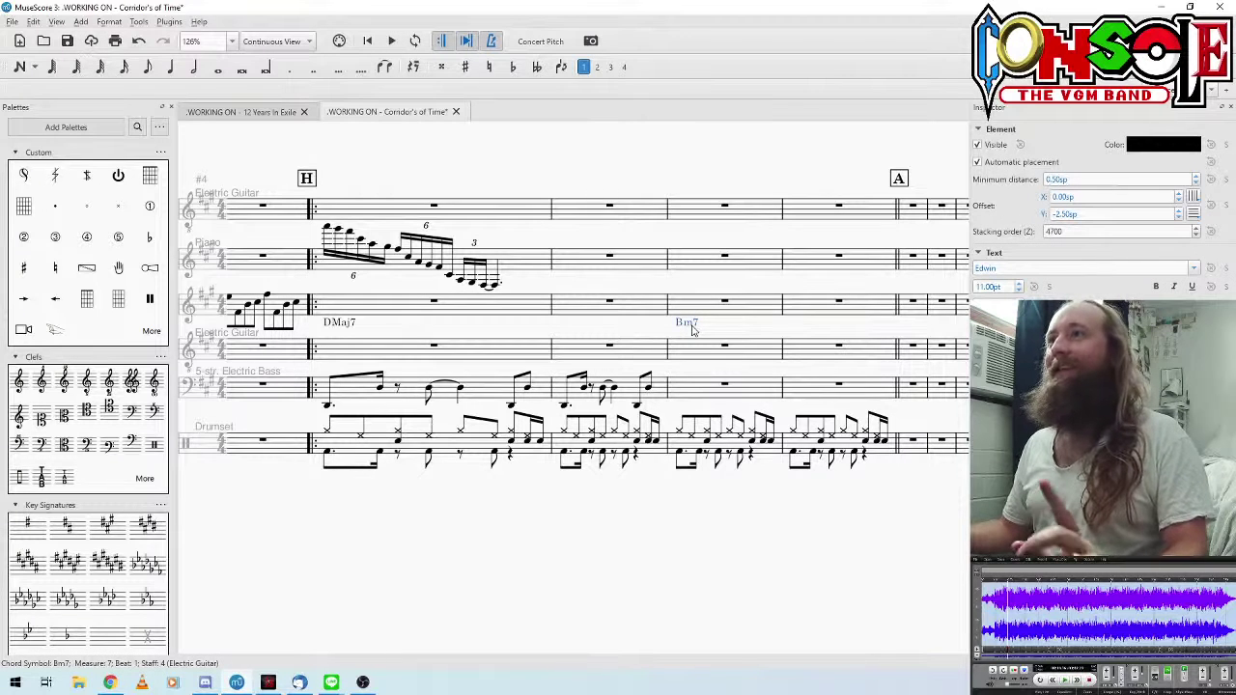
pyautogui.doubleClick(691, 326)
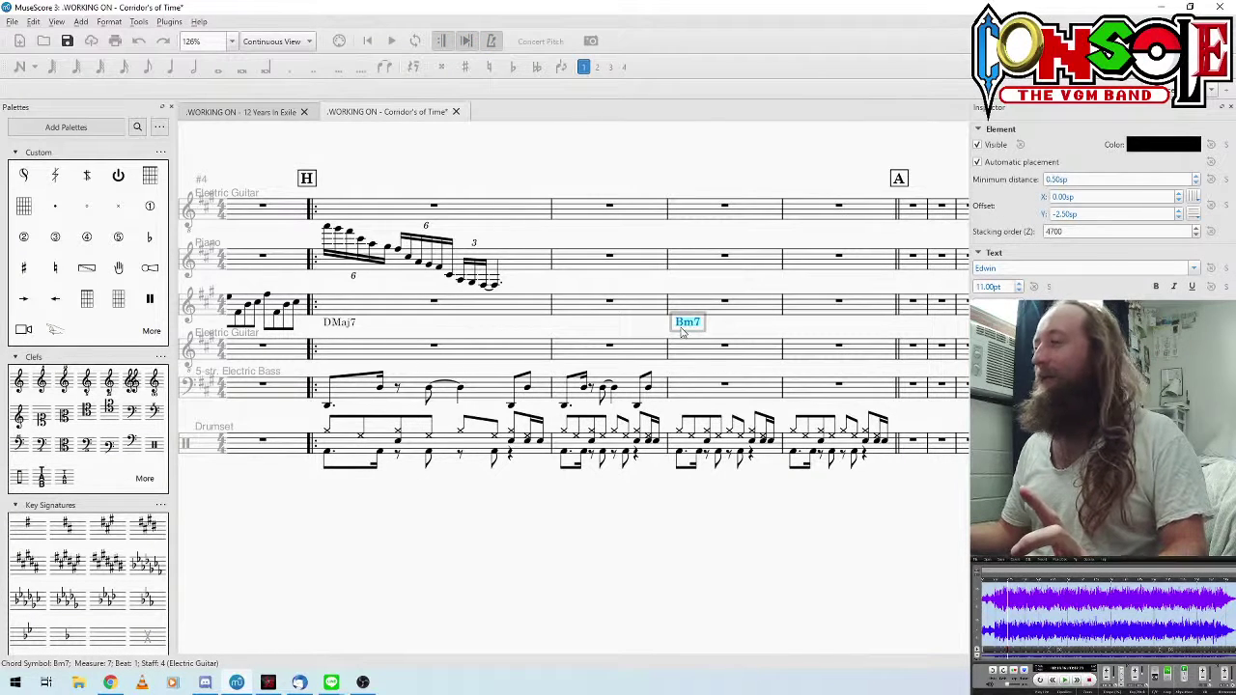
pyautogui.write('F#')
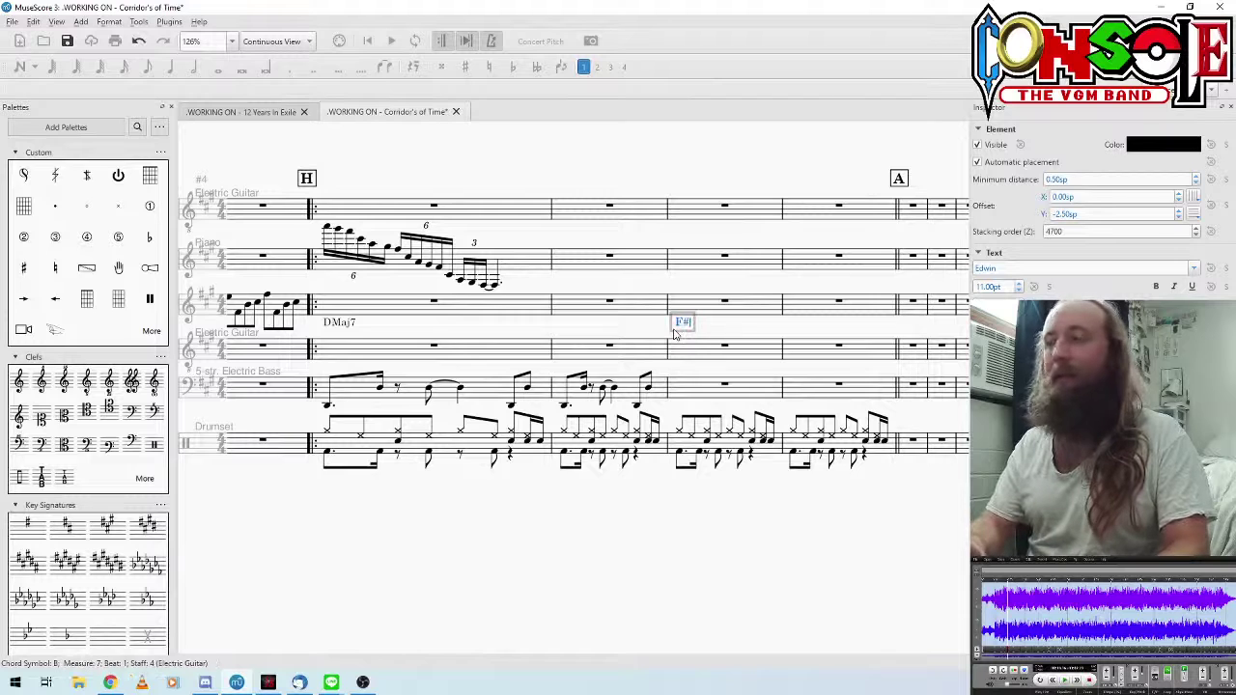
pyautogui.write('m7')
pyautogui.press('Escape')
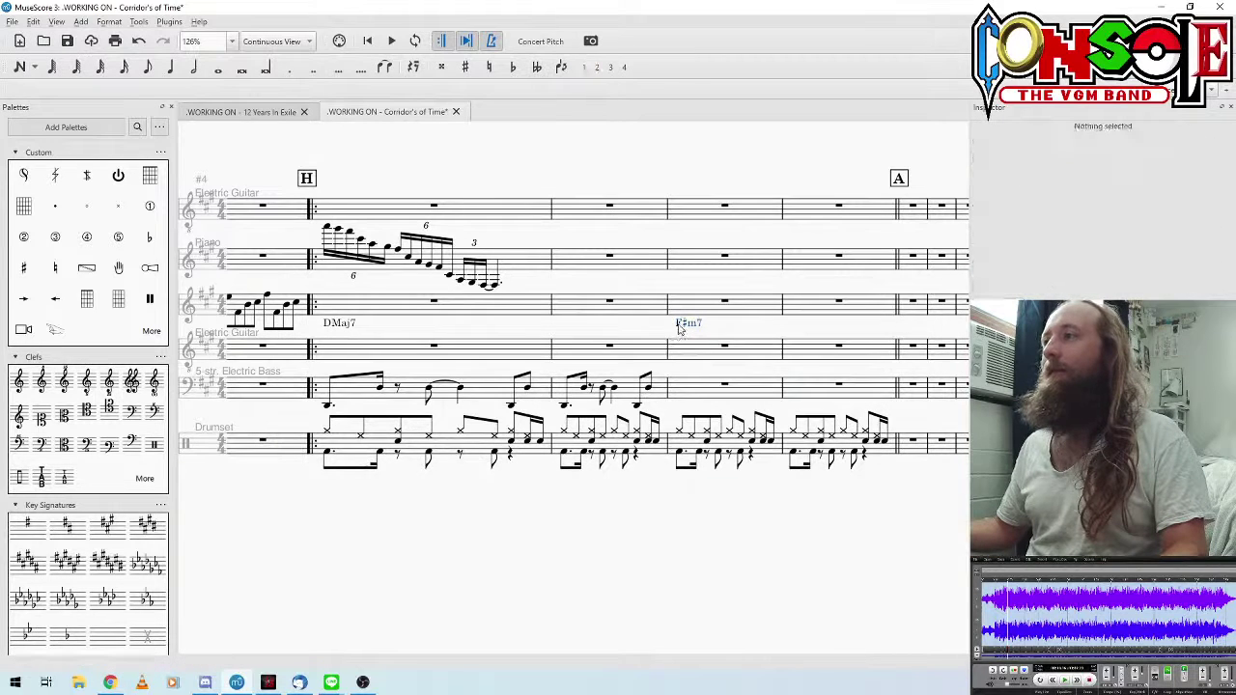
# Step: Play back measure 6 and enter a low F# quarter note on beat 1 of the measure 7 bass
pyautogui.click(597, 348)
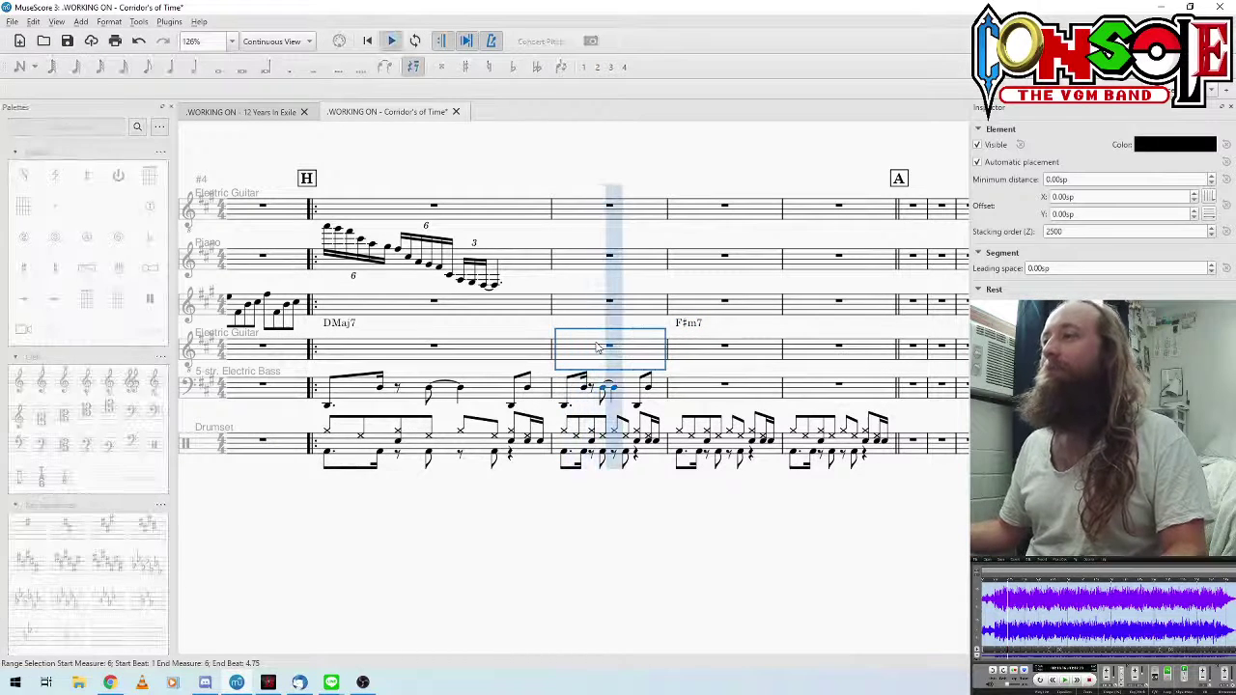
pyautogui.click(720, 393)
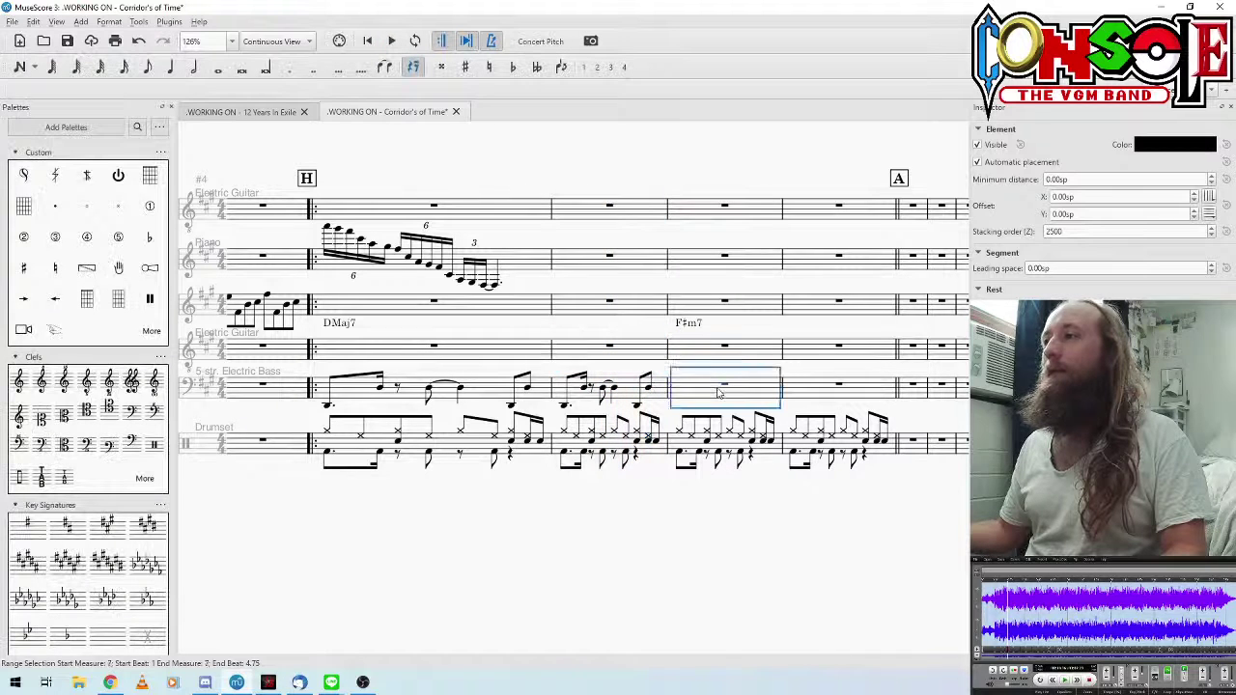
pyautogui.click(725, 388)
pyautogui.press('n')
pyautogui.press('f')
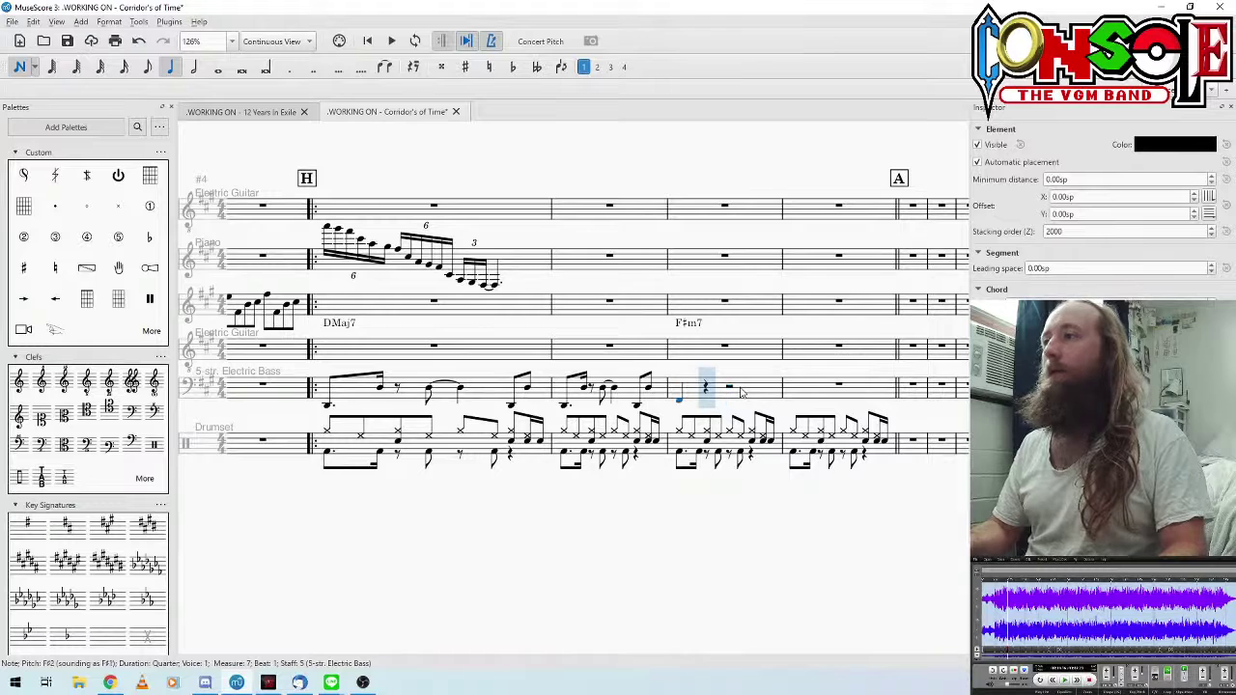
pyautogui.press('Escape')
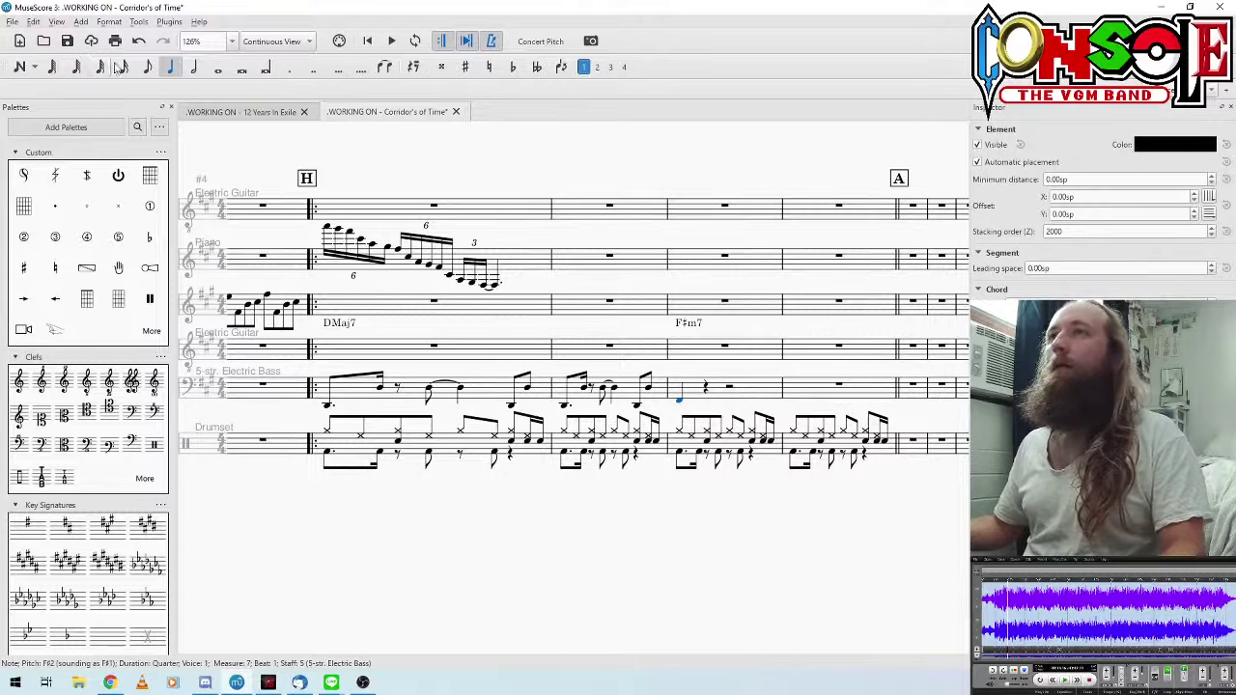
# Step: Make the low F# in measure 7 a dotted eighth and play back the bass from measure 5
pyautogui.click(147, 66)
pyautogui.click(290, 67)
pyautogui.click(396, 382)
pyautogui.press('space')
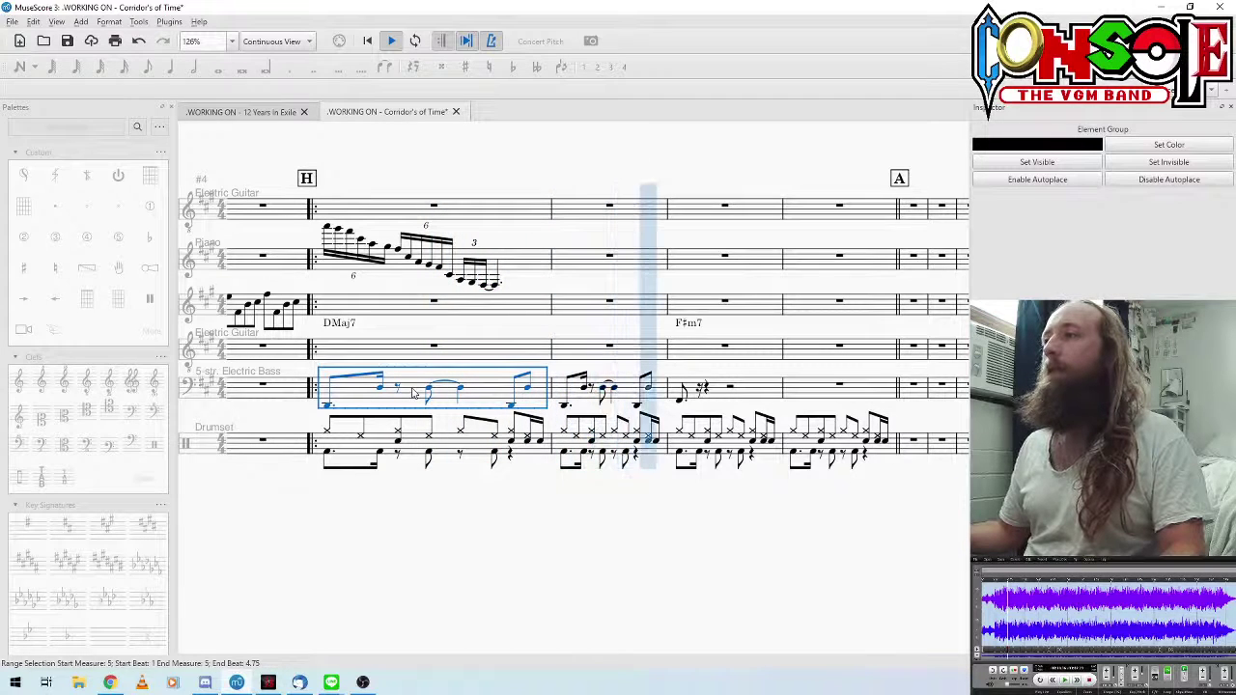
pyautogui.press('space')
# Step: Add a 16th-note F# an octave higher after the dotted eighth in the measure 7 bass
pyautogui.click(679, 399)
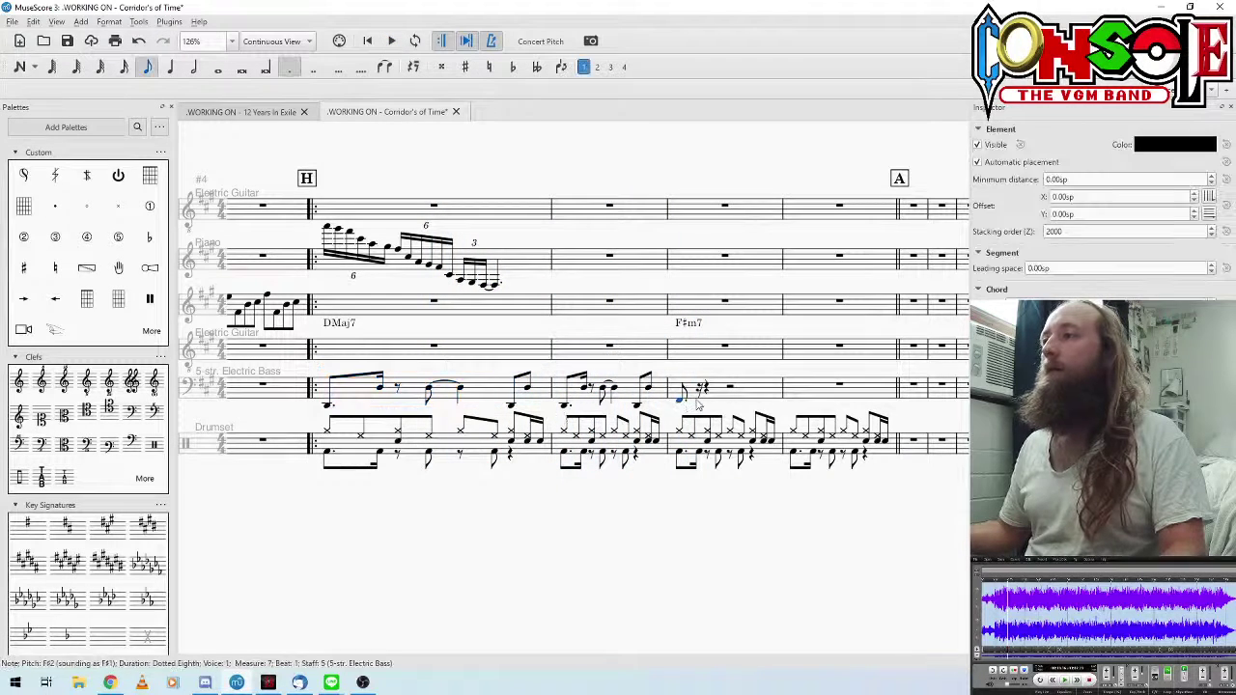
pyautogui.press('n')
pyautogui.press('3')
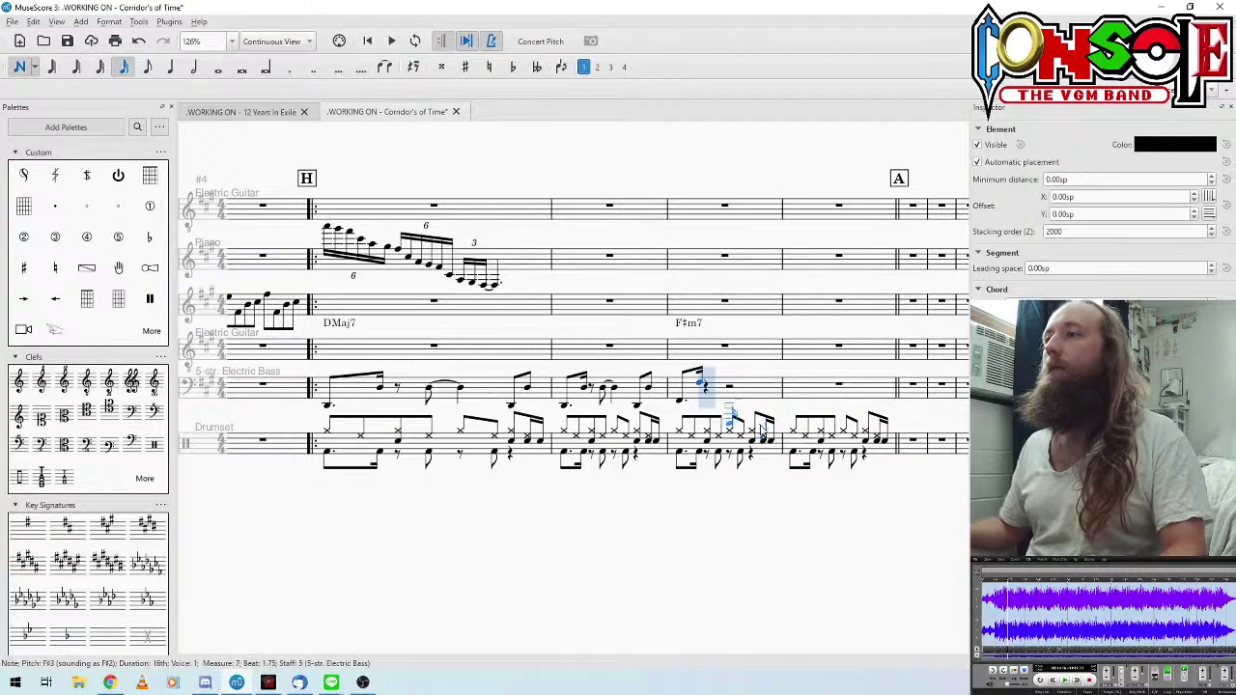
pyautogui.press('Escape')
# Step: Put an eighth rest and an upper F# eighth note on beat 2 of the measure 7 bass and play back section H
pyautogui.press('Right')
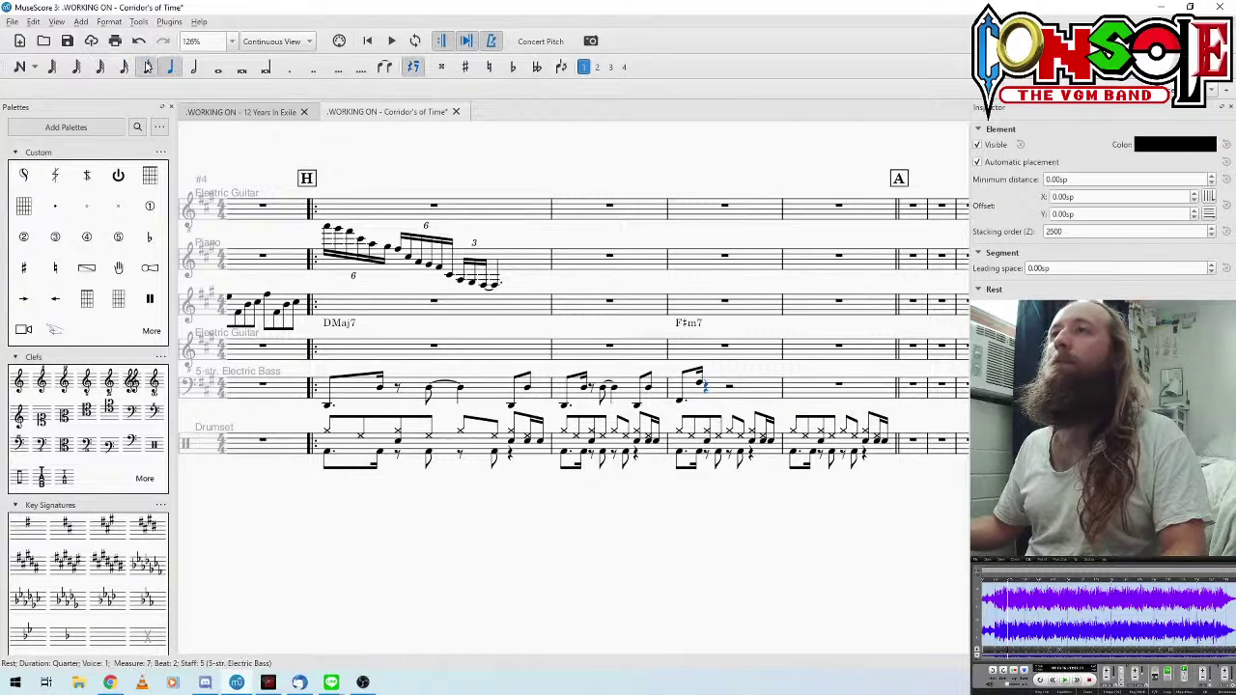
pyautogui.click(364, 391)
pyautogui.press('space')
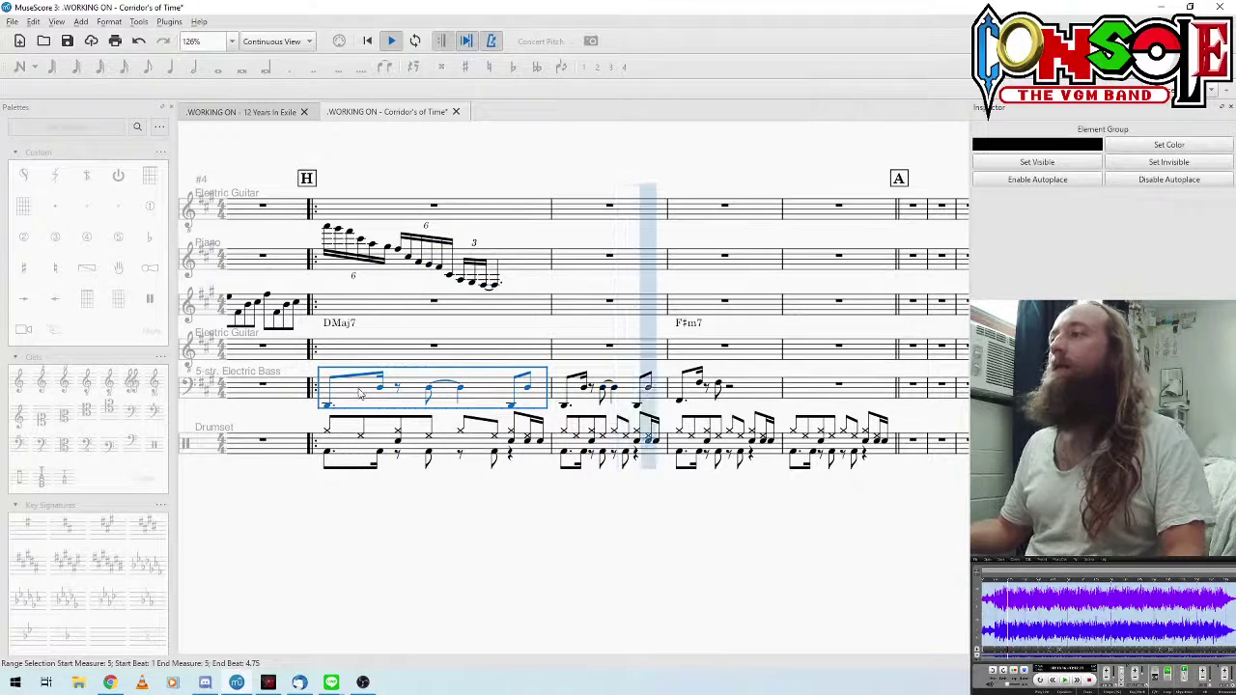
pyautogui.press('space')
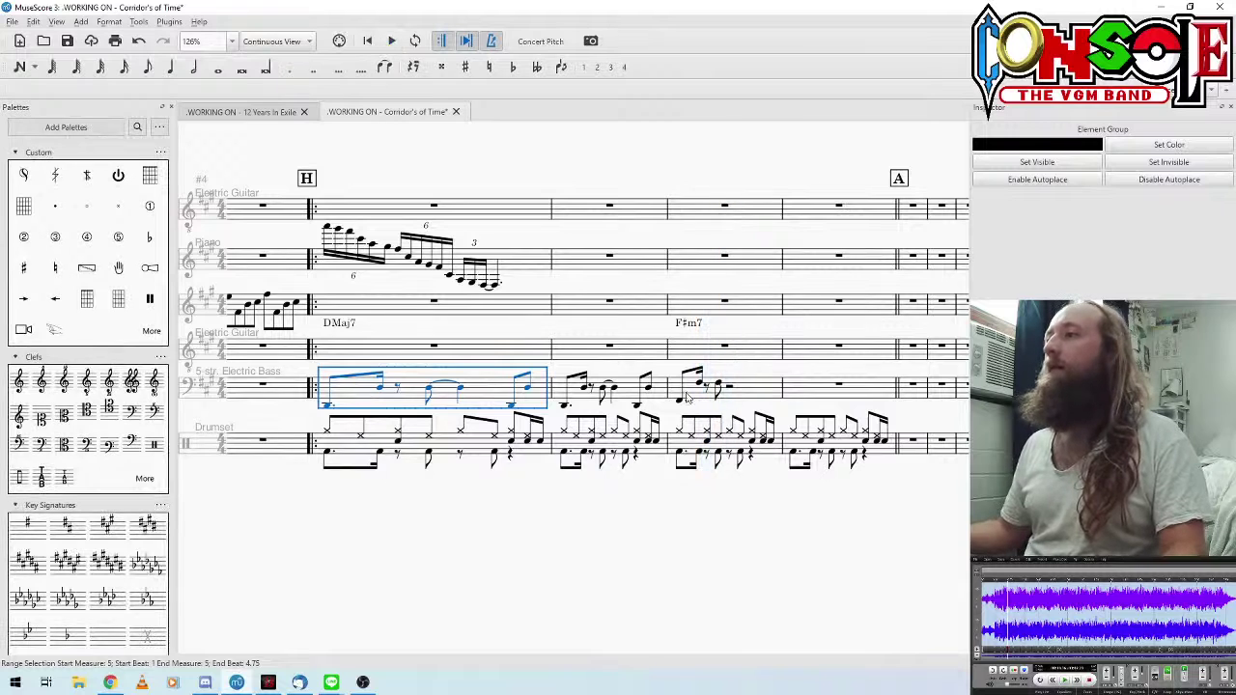
# Step: Enter an upper F# quarter note on beat 3 of measure 7, tied from the preceding eighth, and play back from measure 5
pyautogui.click(730, 387)
pyautogui.click(150, 68)
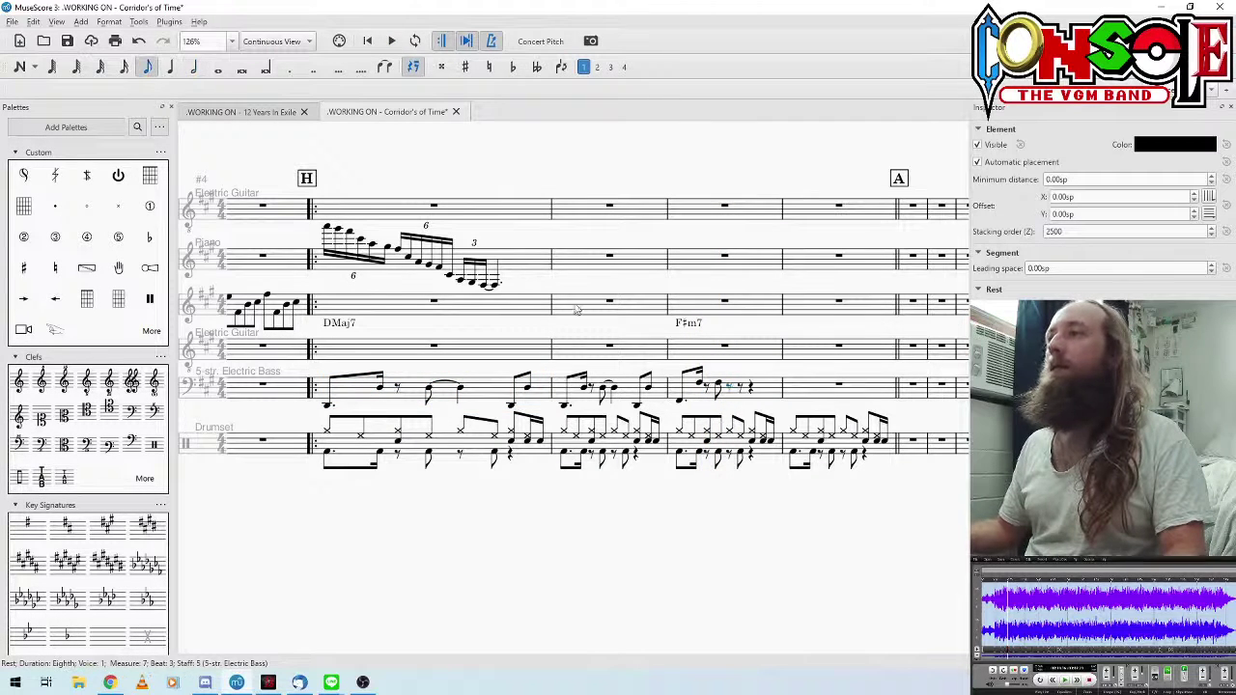
pyautogui.press('f')
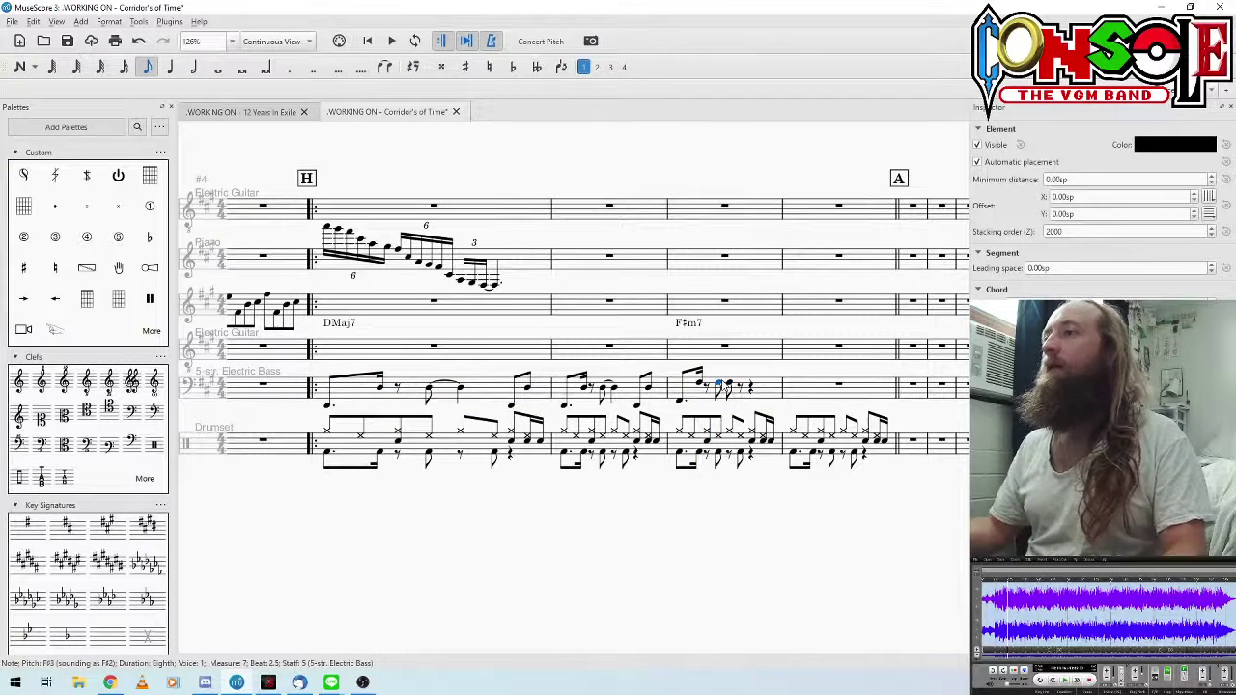
pyautogui.press('+')
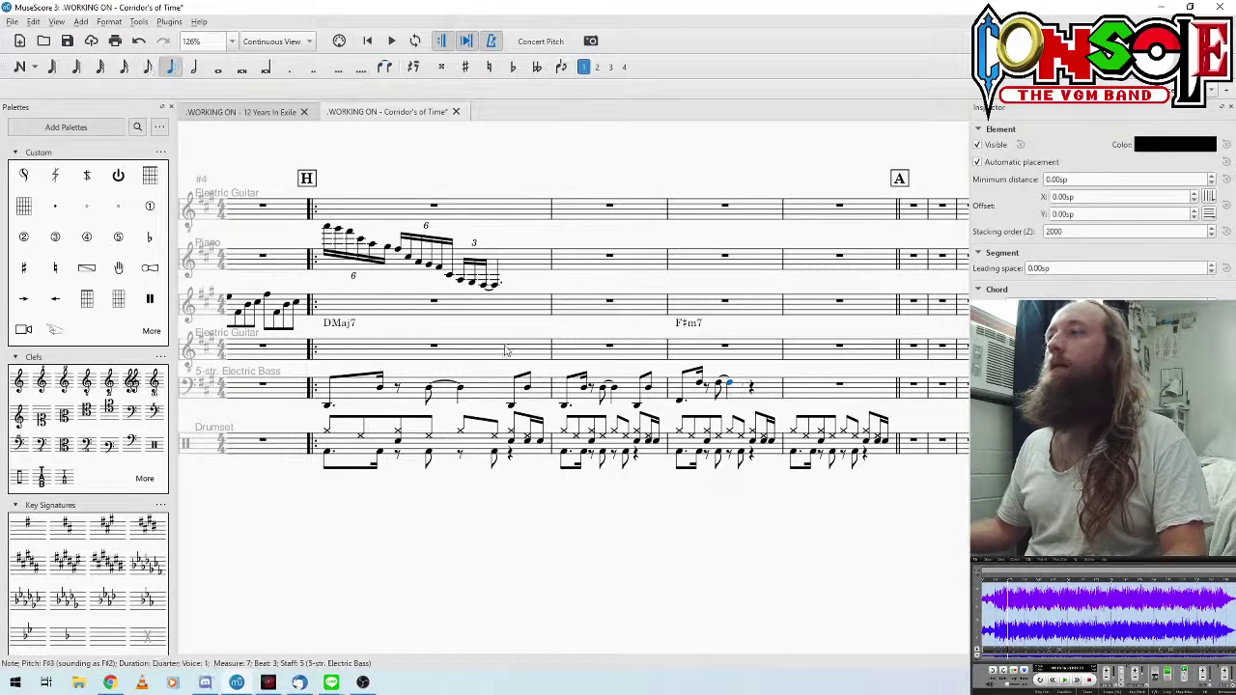
pyautogui.press('Escape')
pyautogui.click(486, 392)
pyautogui.press('space')
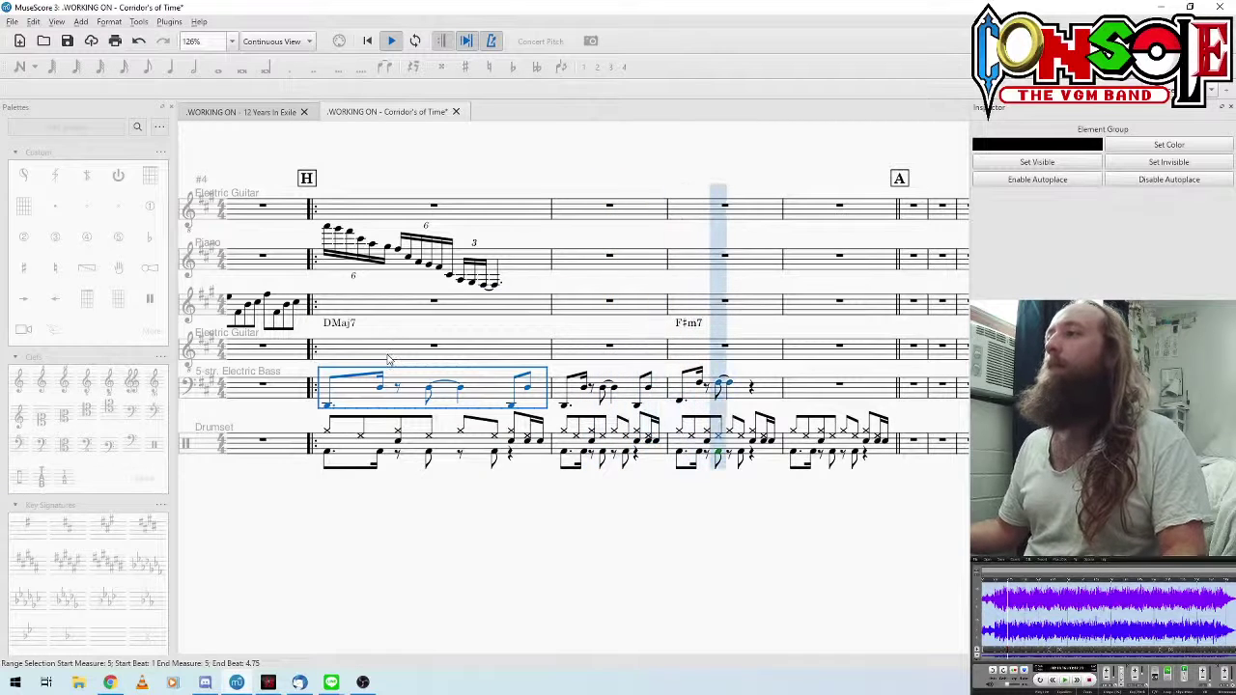
pyautogui.press('space')
# Step: Fill beat 4 of the measure 7 bass with a low F# eighth and an F# eighth an octave higher
pyautogui.click(765, 400)
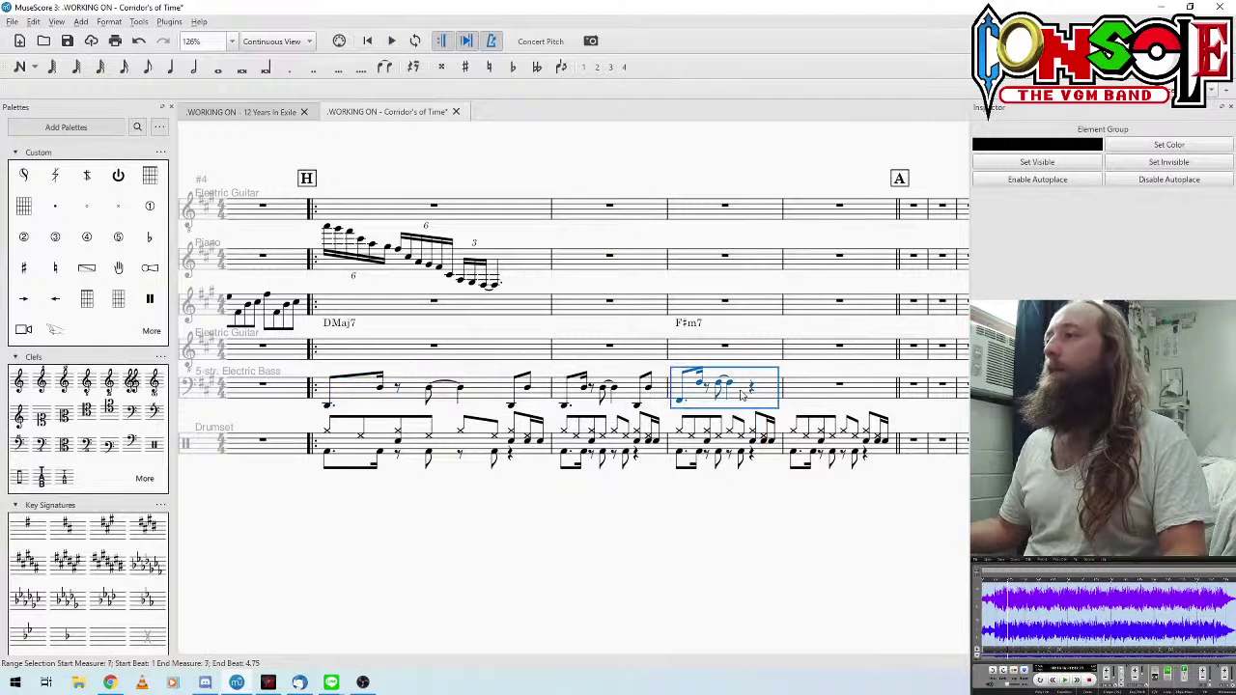
pyautogui.click(752, 389)
pyautogui.click(153, 73)
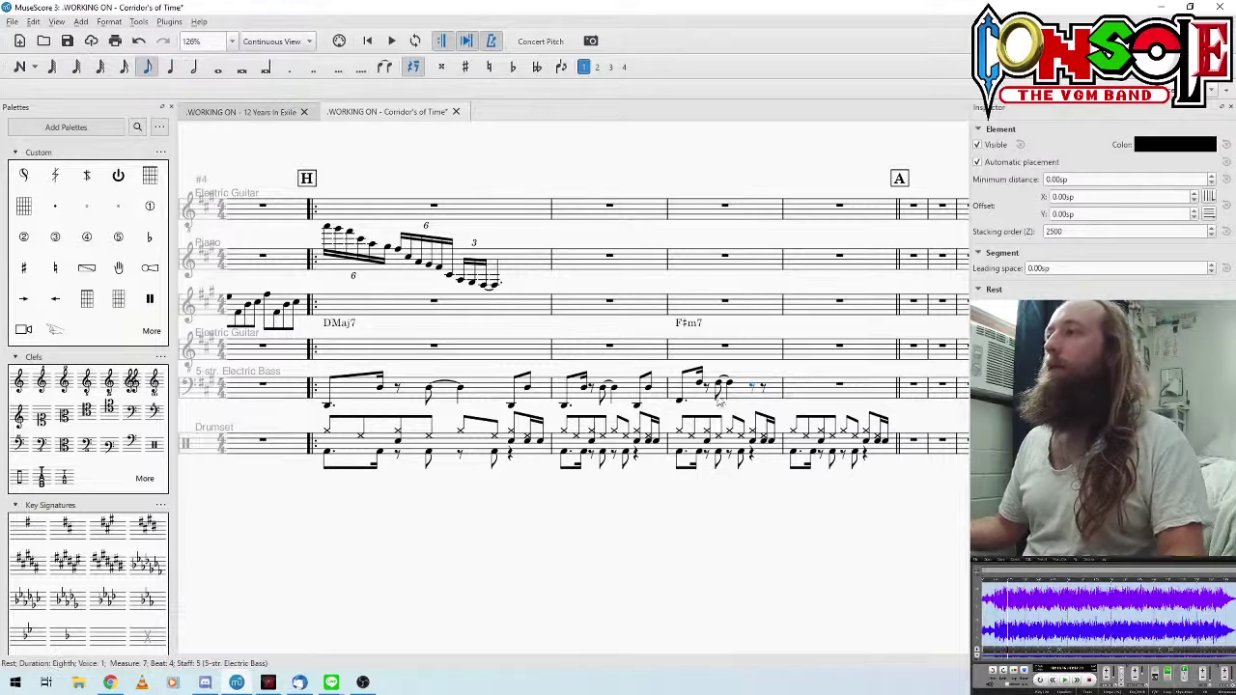
pyautogui.click(679, 399)
pyautogui.click(697, 383)
pyautogui.click(717, 384)
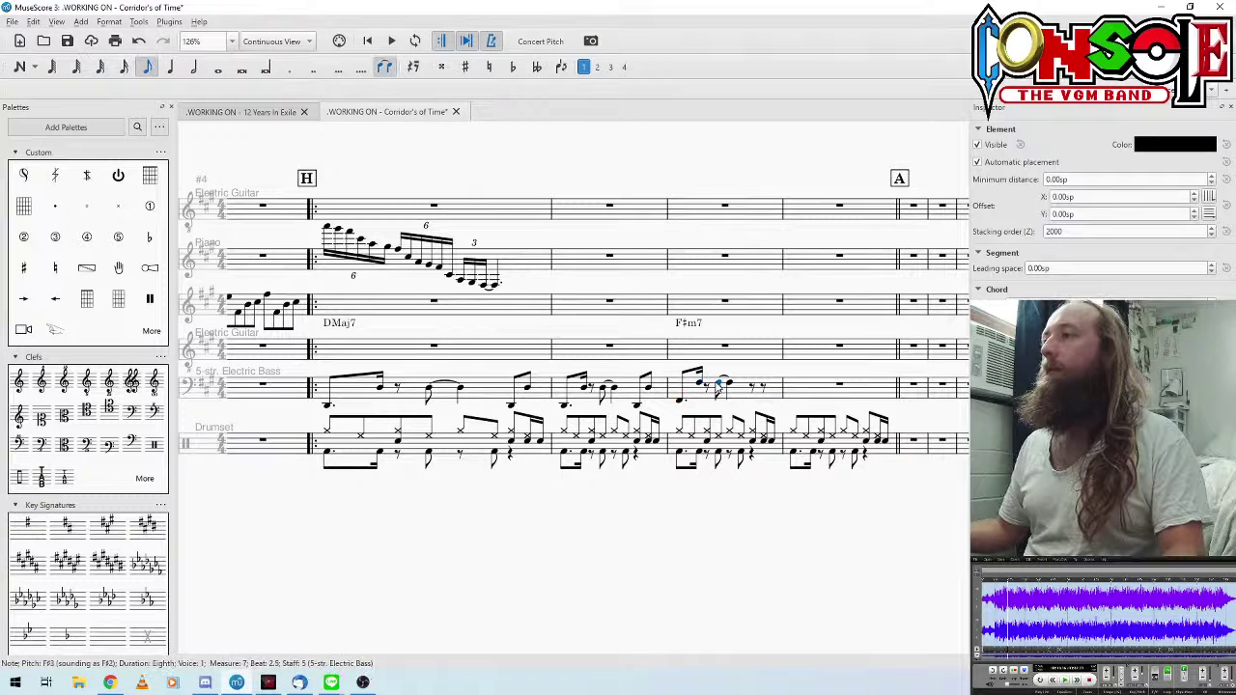
pyautogui.press('n')
pyautogui.click(751, 398)
pyautogui.click(763, 397)
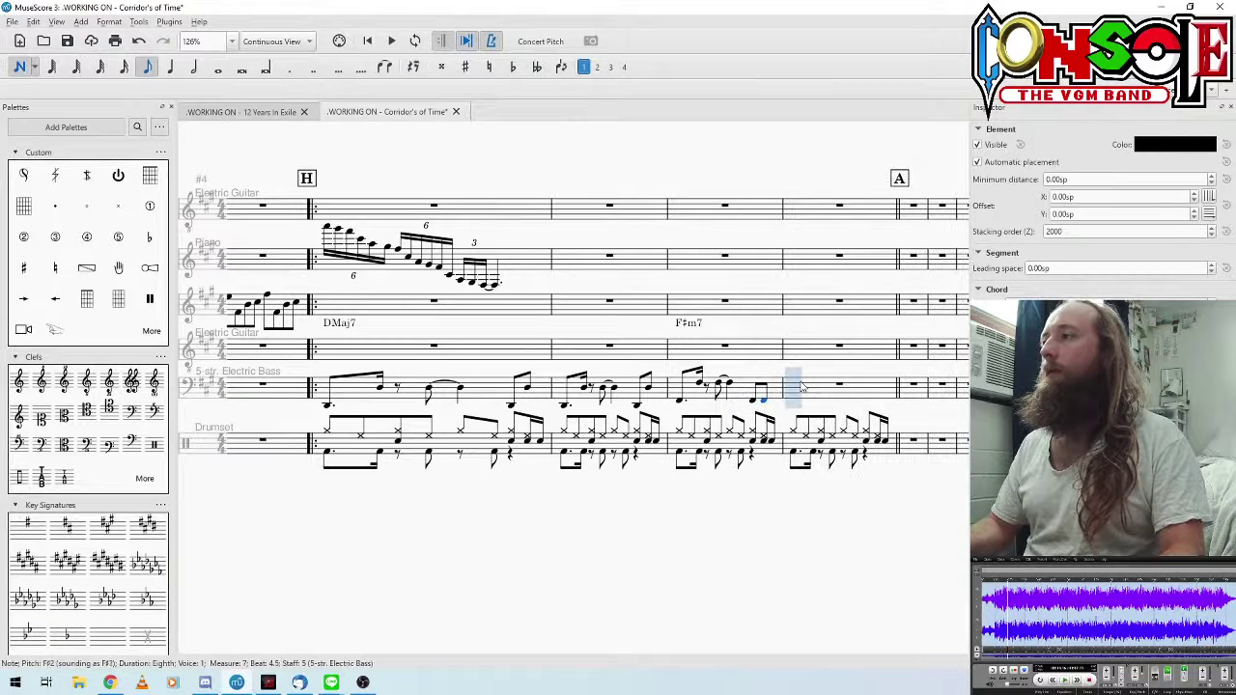
pyautogui.press('Escape')
# Step: Play back the completed F# bass pattern of measure 7 with the drums
pyautogui.click(701, 405)
pyautogui.press('space')
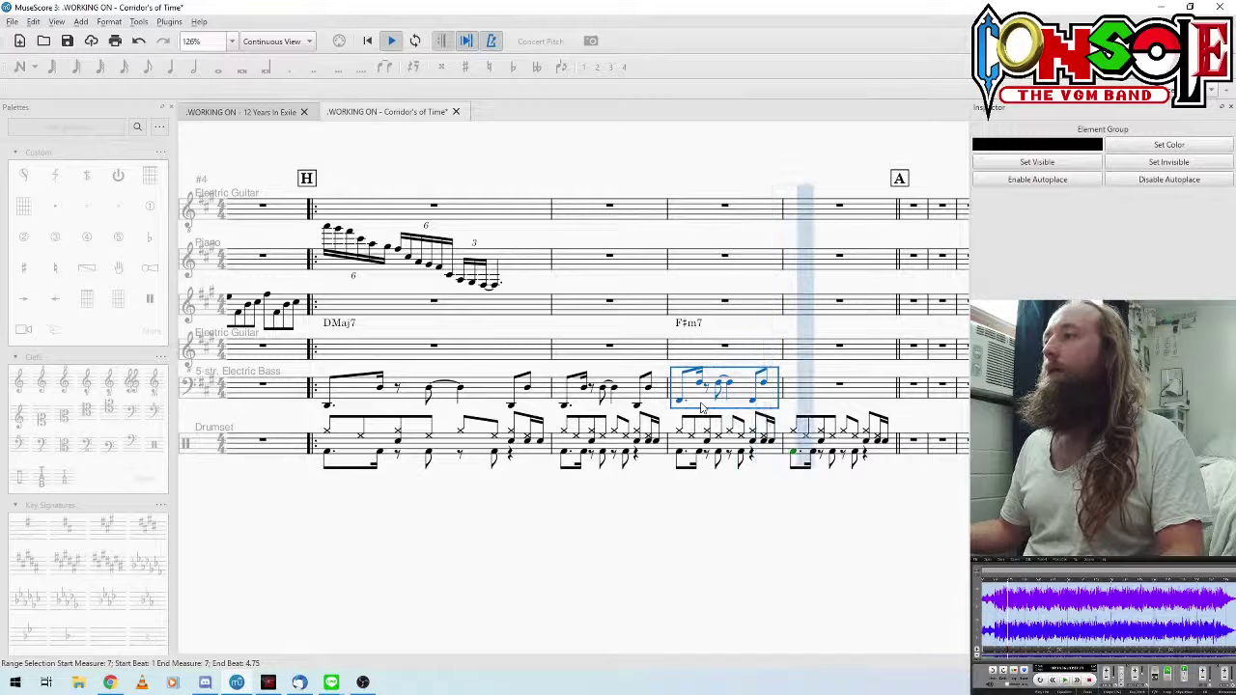
pyautogui.press('space')
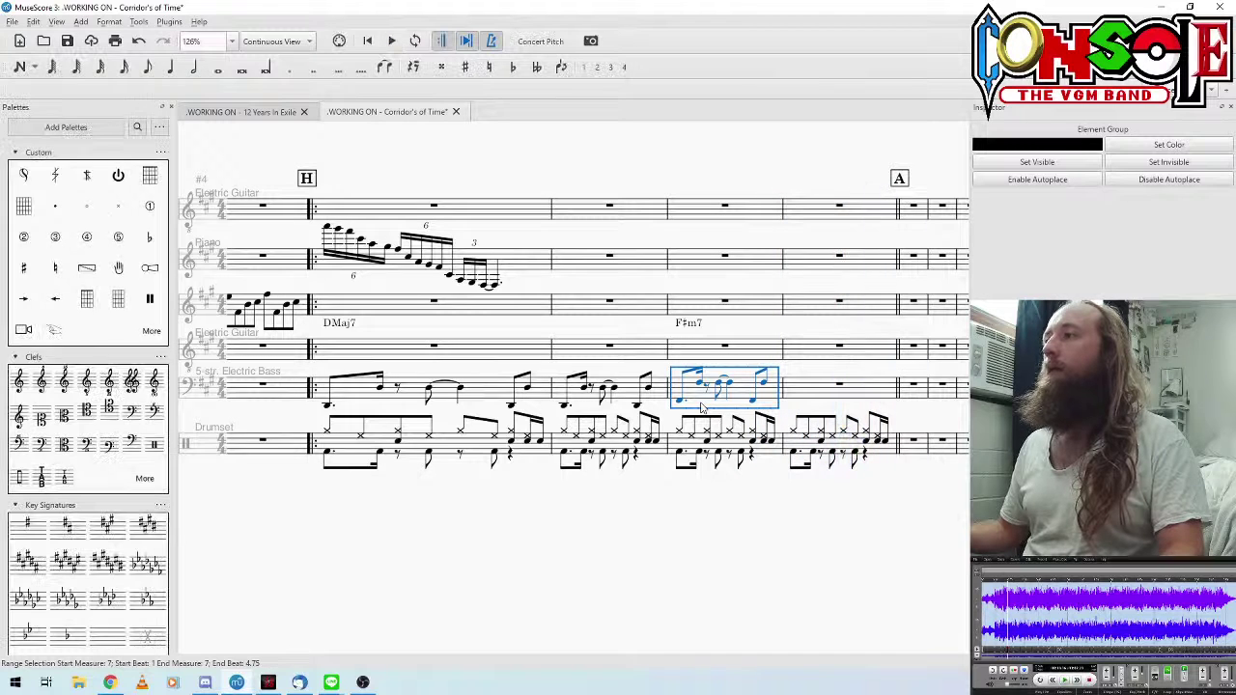
# Step: Paste the D bass pattern into measure 8 and replace its beat 4 eighths with a single low D quarter note
pyautogui.press('Escape')
pyautogui.click(819, 394)
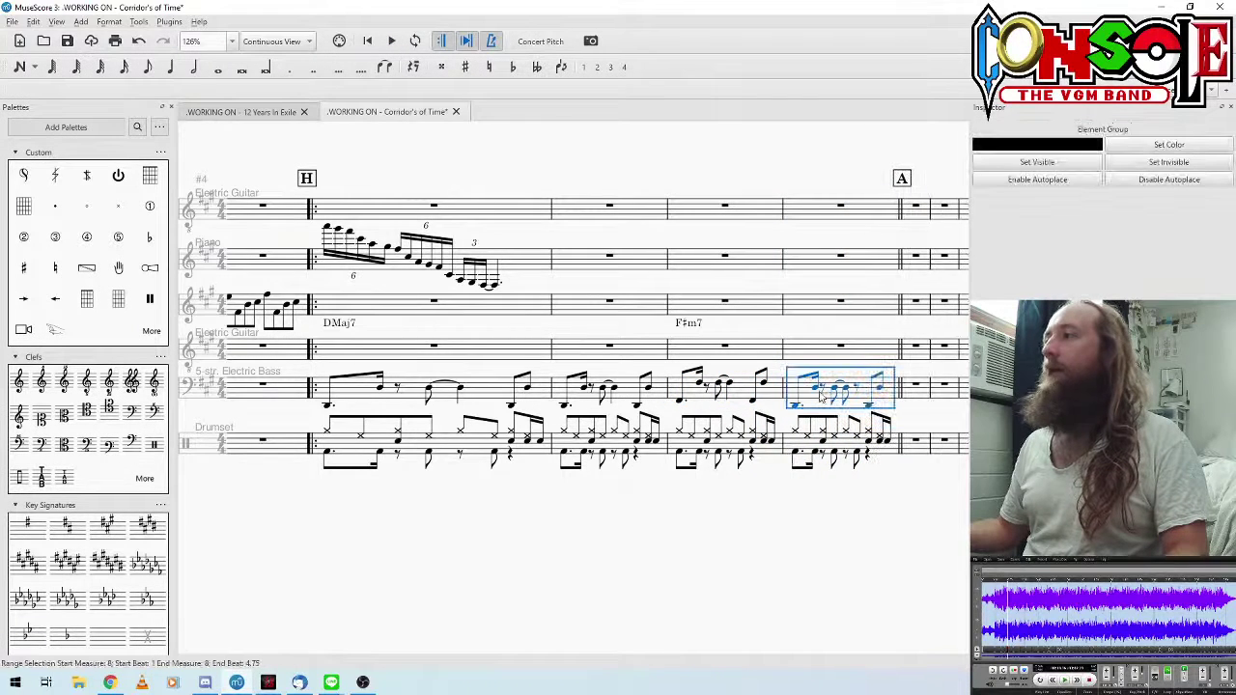
pyautogui.click(872, 406)
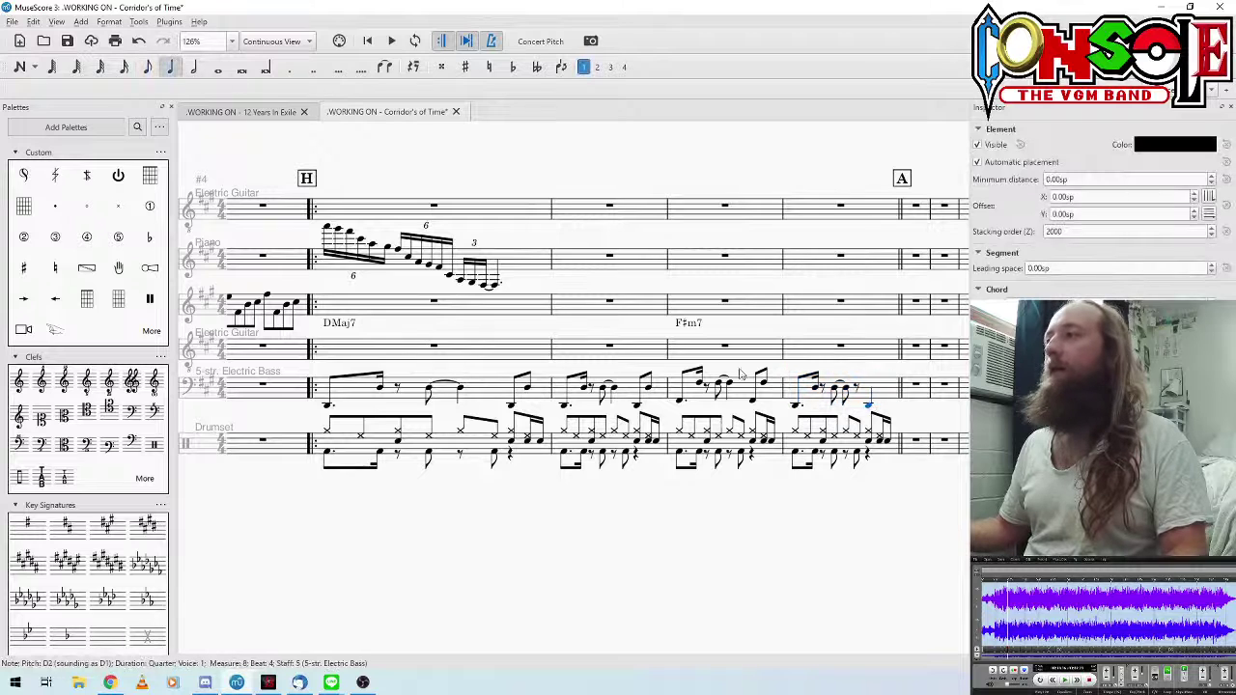
# Step: Play back from measure 7 to review how the bass line leads into measure 8
pyautogui.click(711, 391)
pyautogui.press('space')
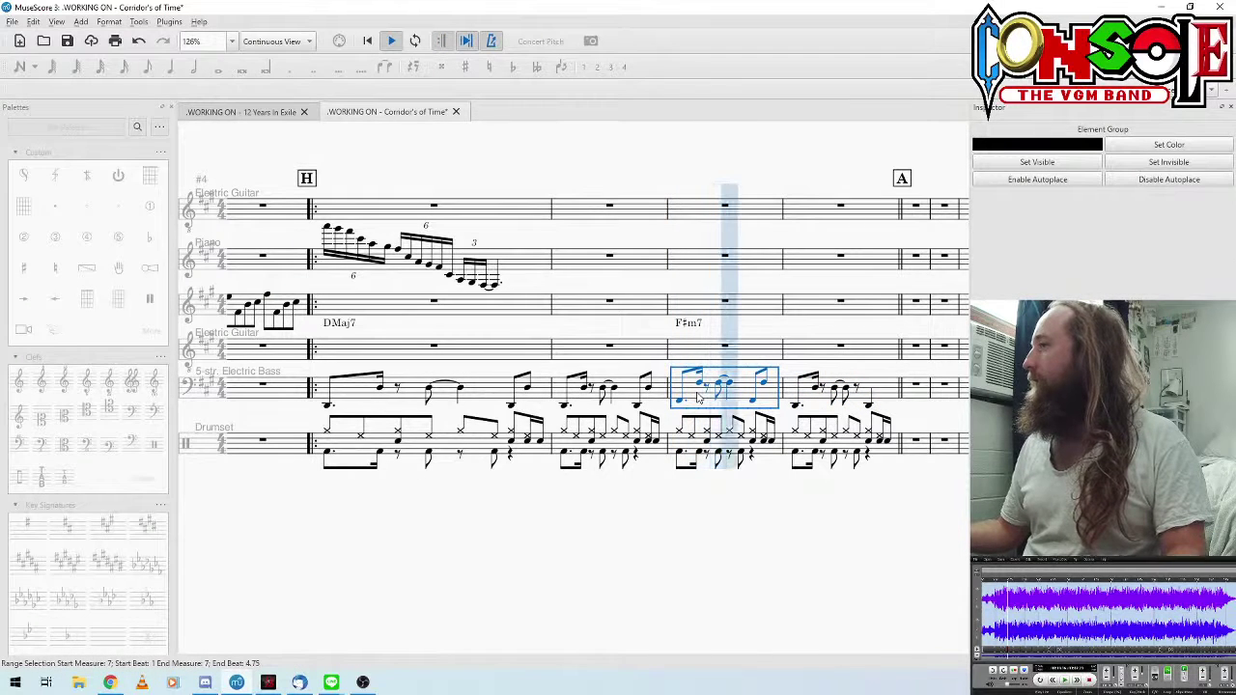
pyautogui.press('space')
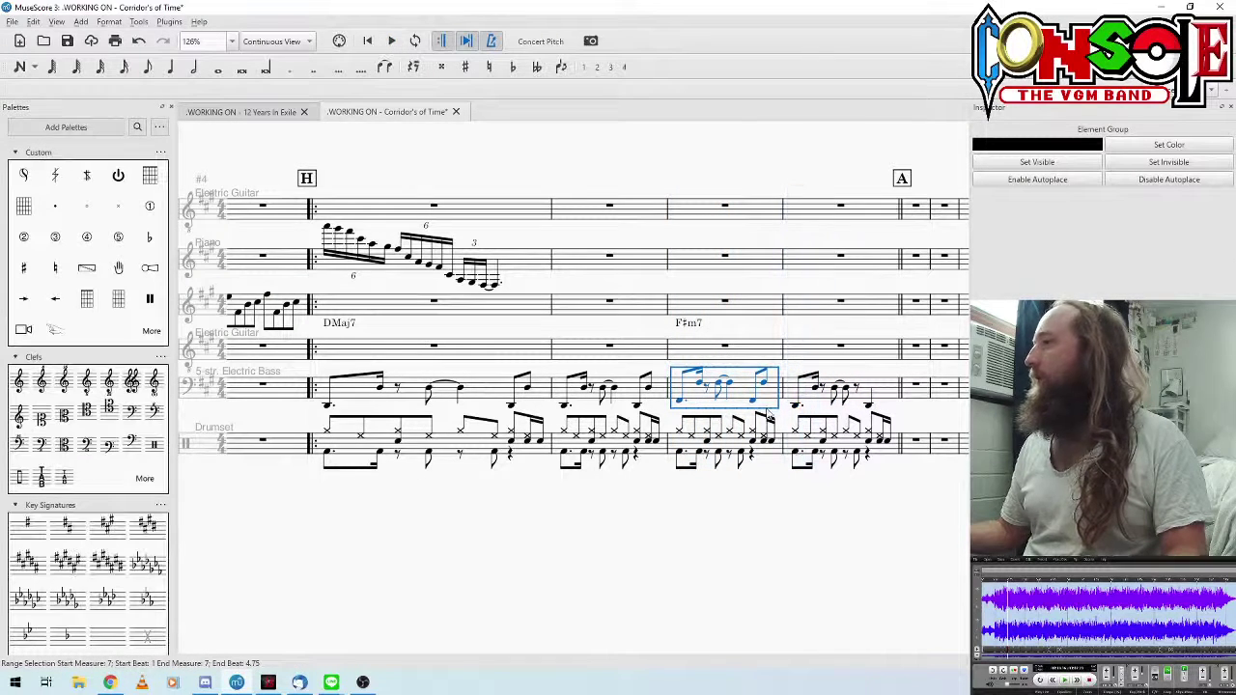
# Step: Replace measure 8's bass with the F# pattern, ending on a low F# quarter note, and play it back from measure 7
pyautogui.click(790, 396)
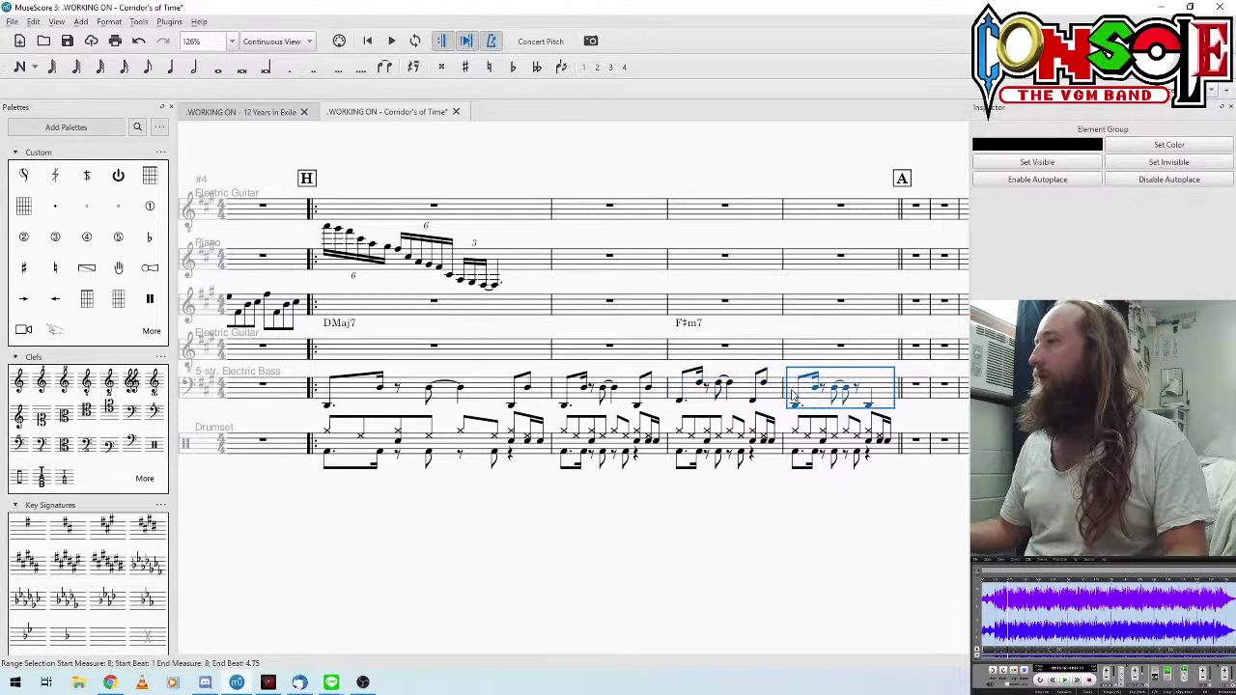
pyautogui.click(867, 400)
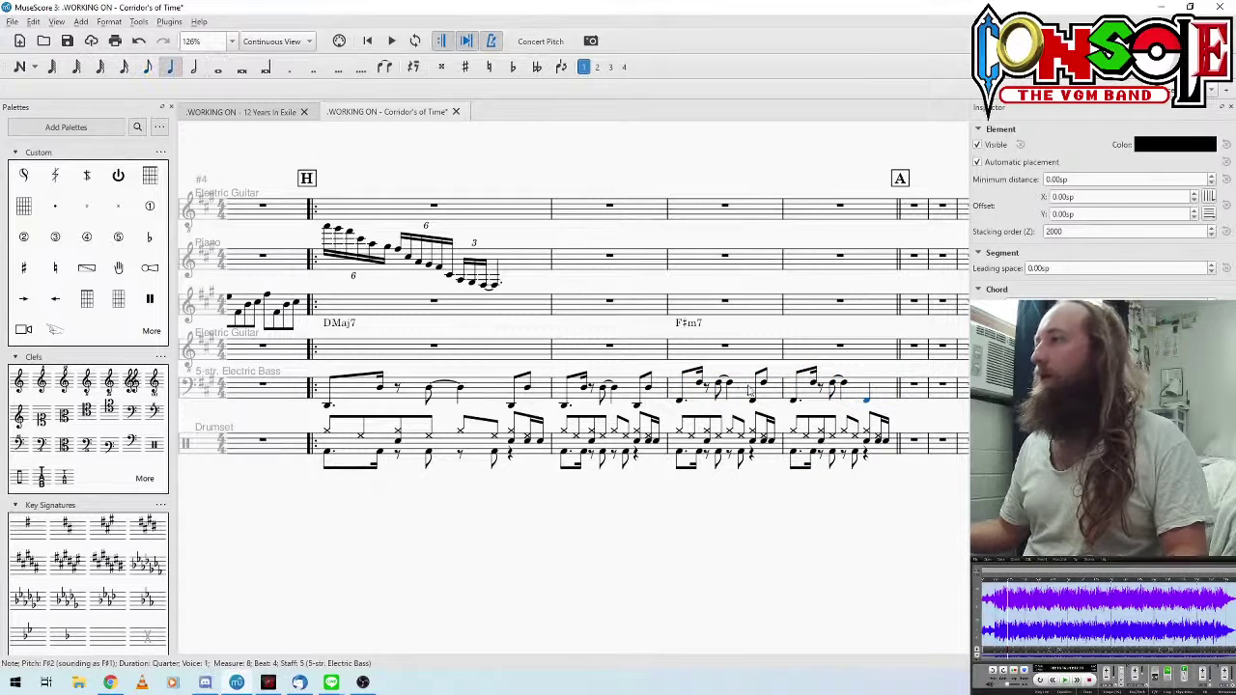
pyautogui.click(750, 390)
pyautogui.press('space')
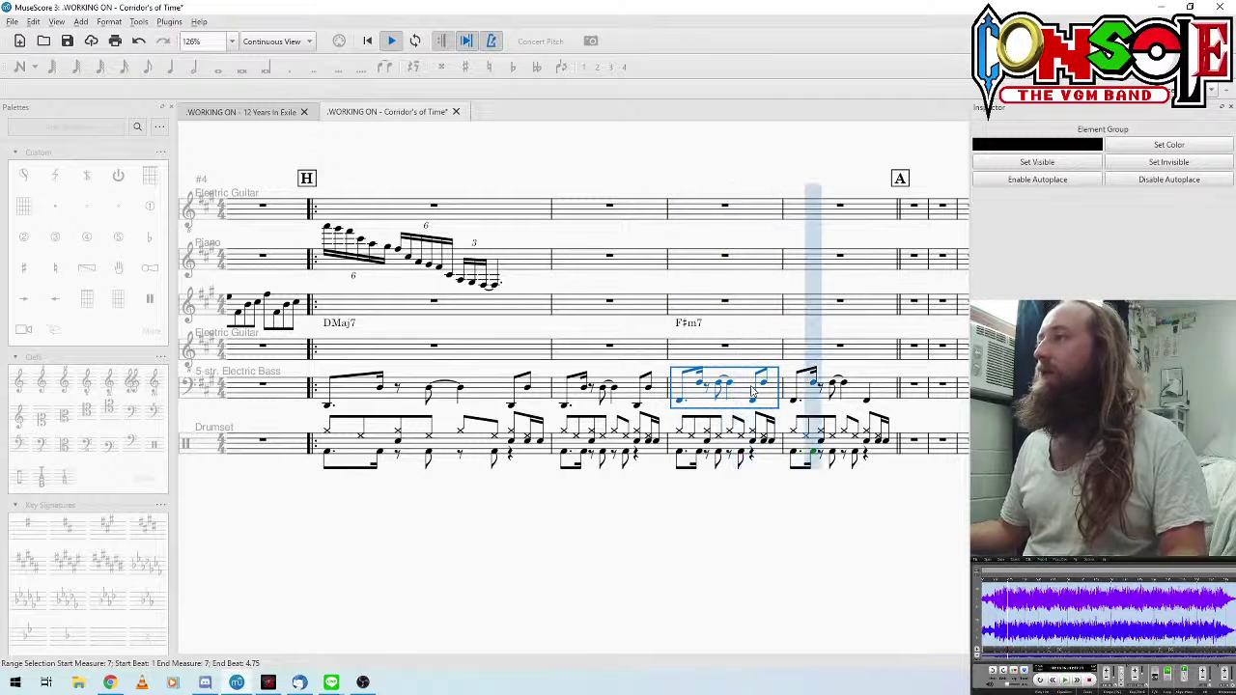
pyautogui.press('space')
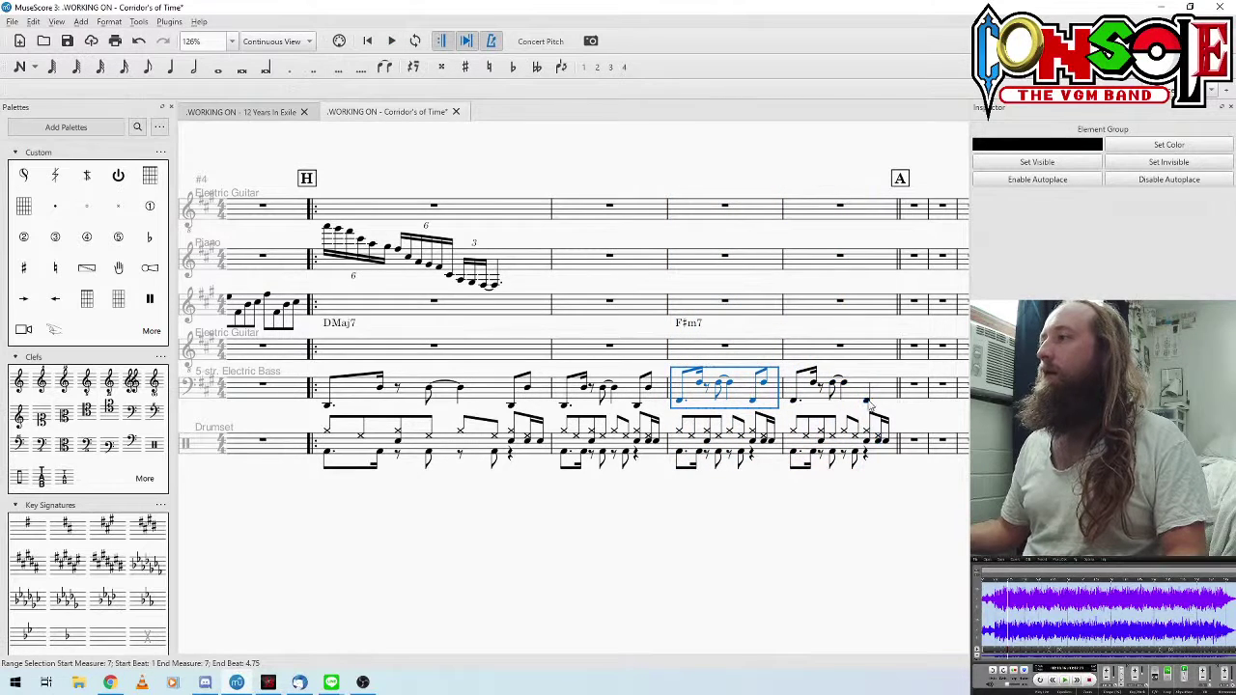
# Step: Change the beat 4 quarter note of measure 8's bass to the higher E and play back the measure
pyautogui.click(846, 386)
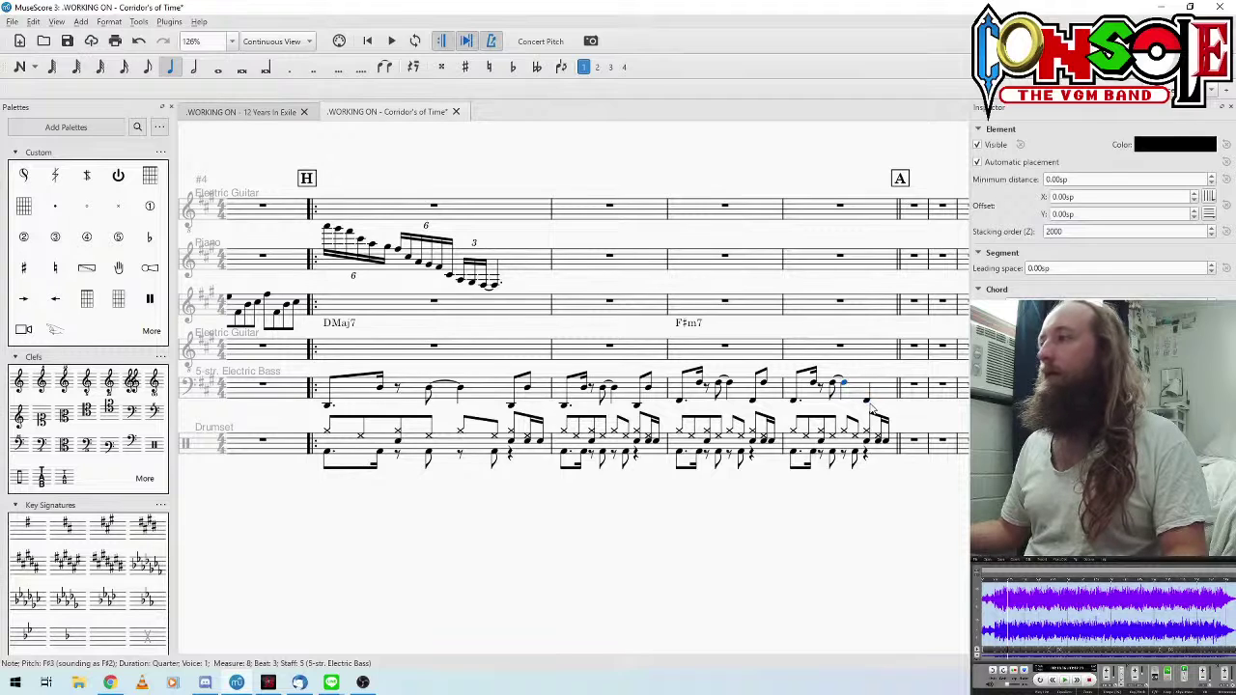
pyautogui.keyDown('shift'); pyautogui.click(801, 401); pyautogui.keyUp('shift')
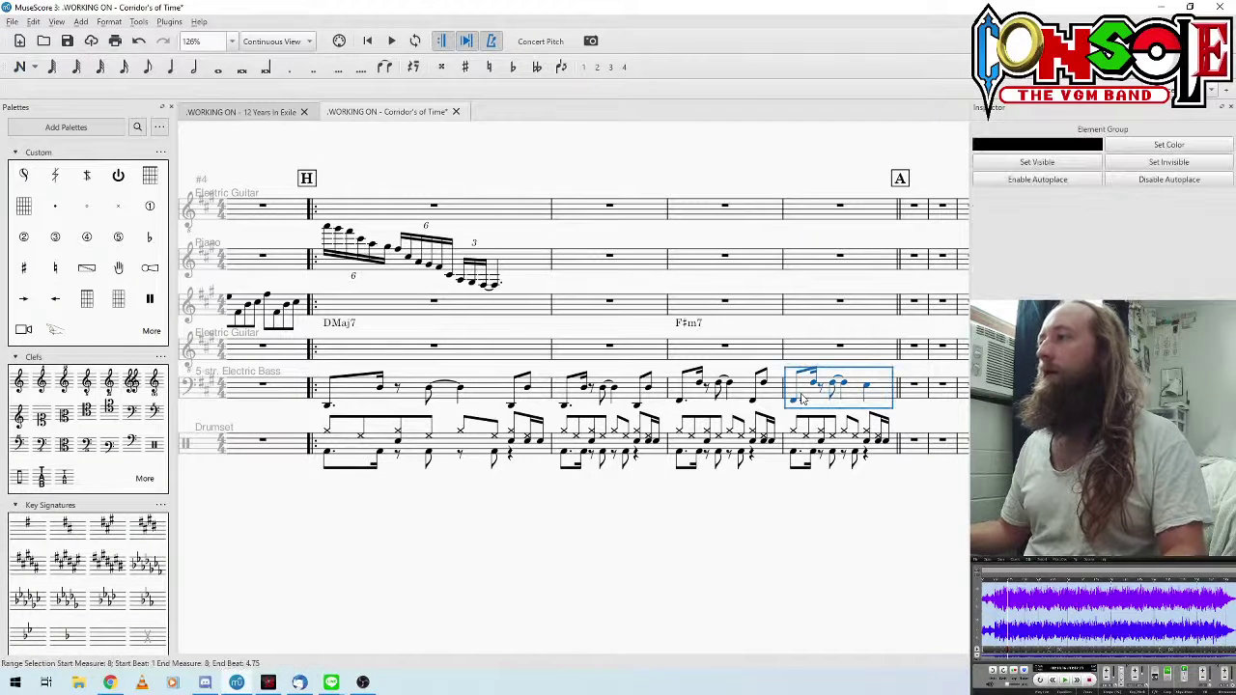
pyautogui.press('space')
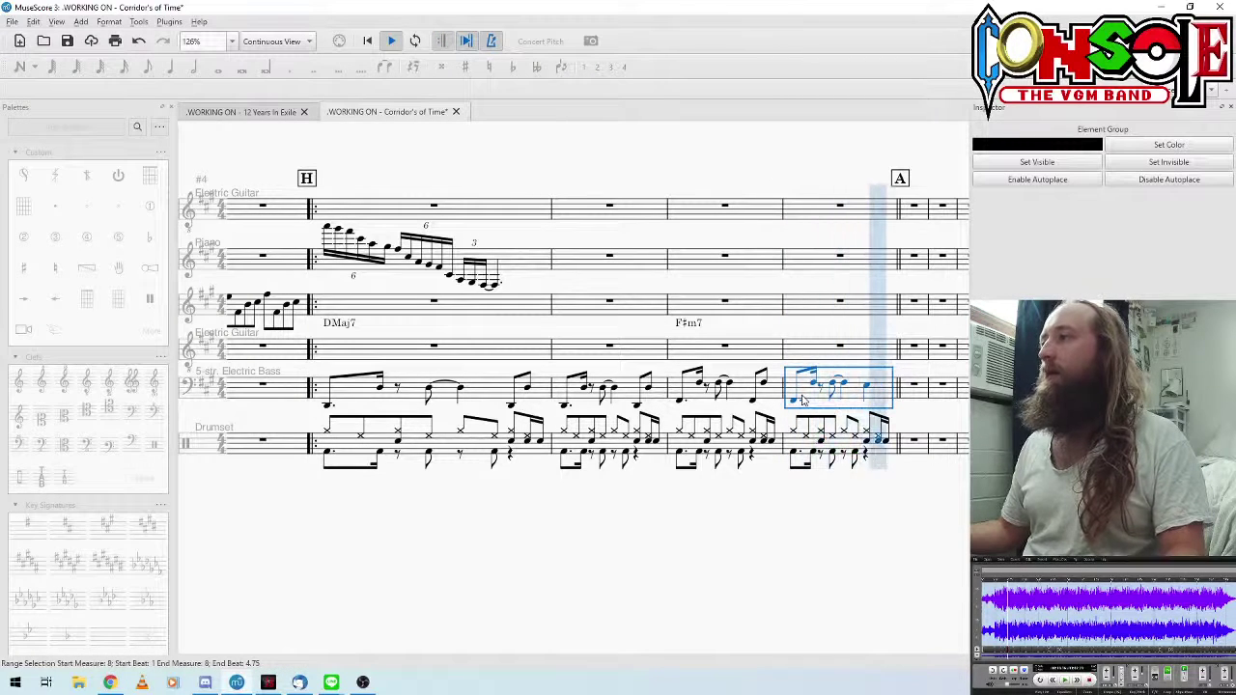
# Step: Play back section H from measure 5 to review the bass line with the drums
pyautogui.moveTo(511, 535); pyautogui.dragTo(457, 530)
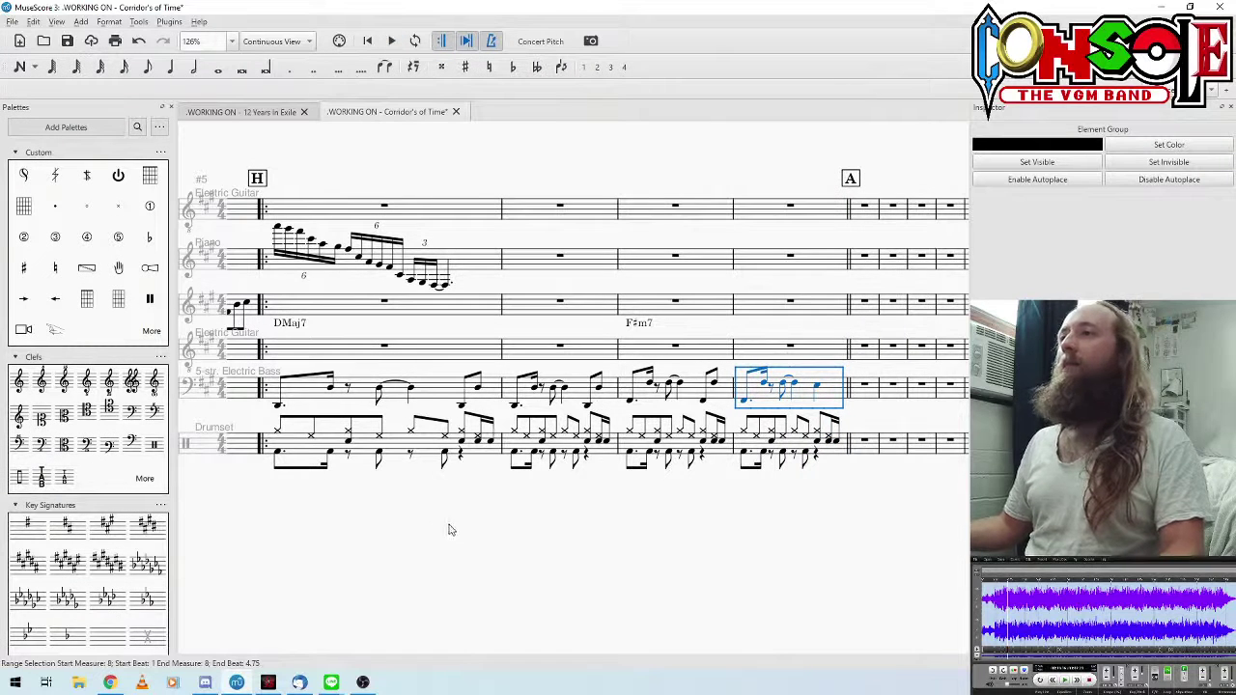
pyautogui.click(308, 400)
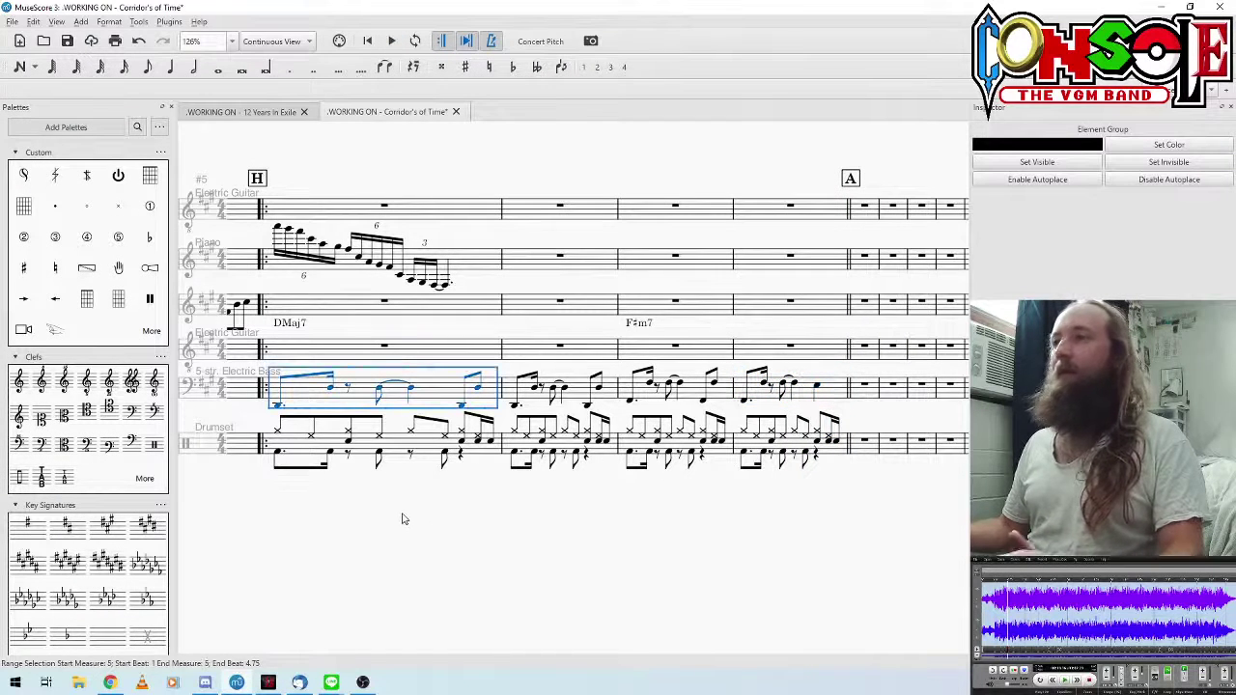
pyautogui.press('space')
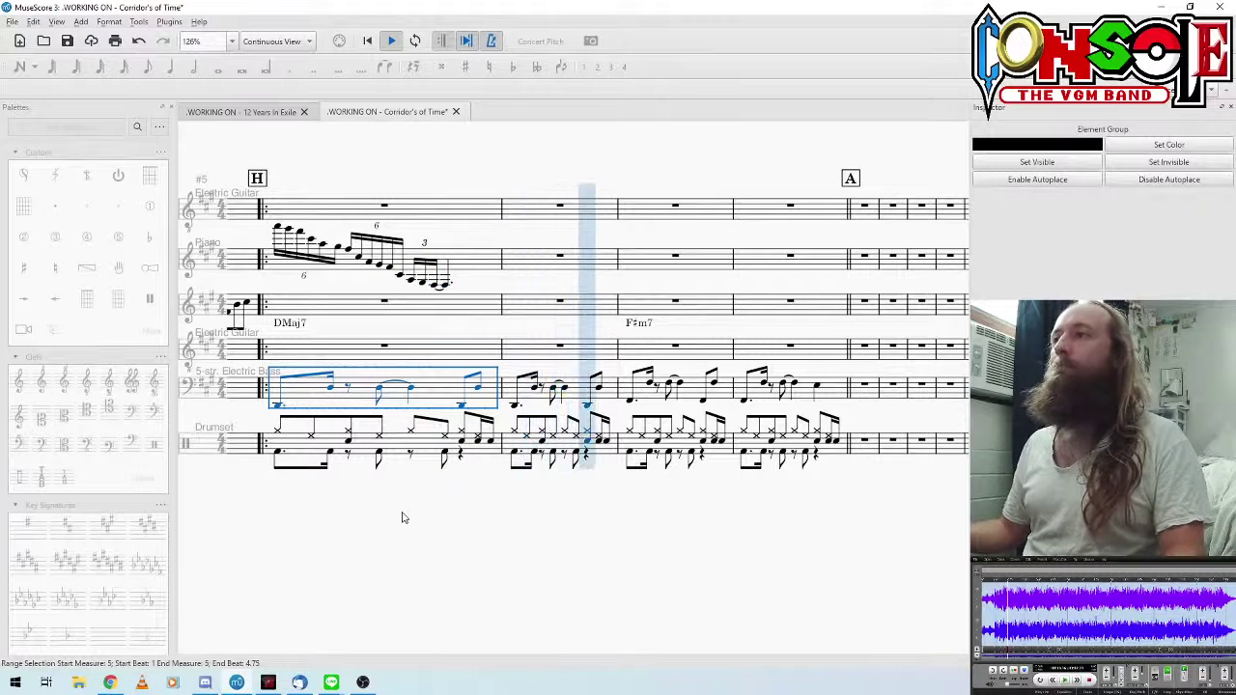
pyautogui.press('space')
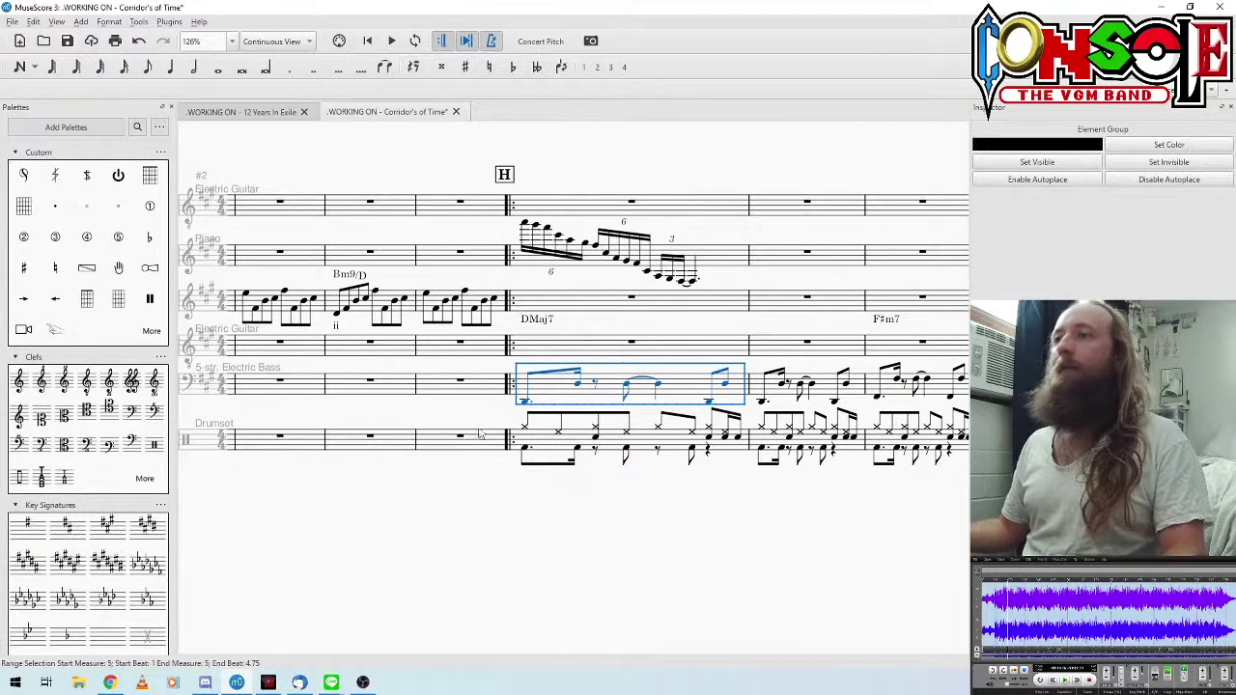
# Step: Copy the four-measure piano arpeggio of section I into the lower piano staff of section H, starting at measure 5
pyautogui.click(630, 346)
pyautogui.scroll(3, 547, 554)
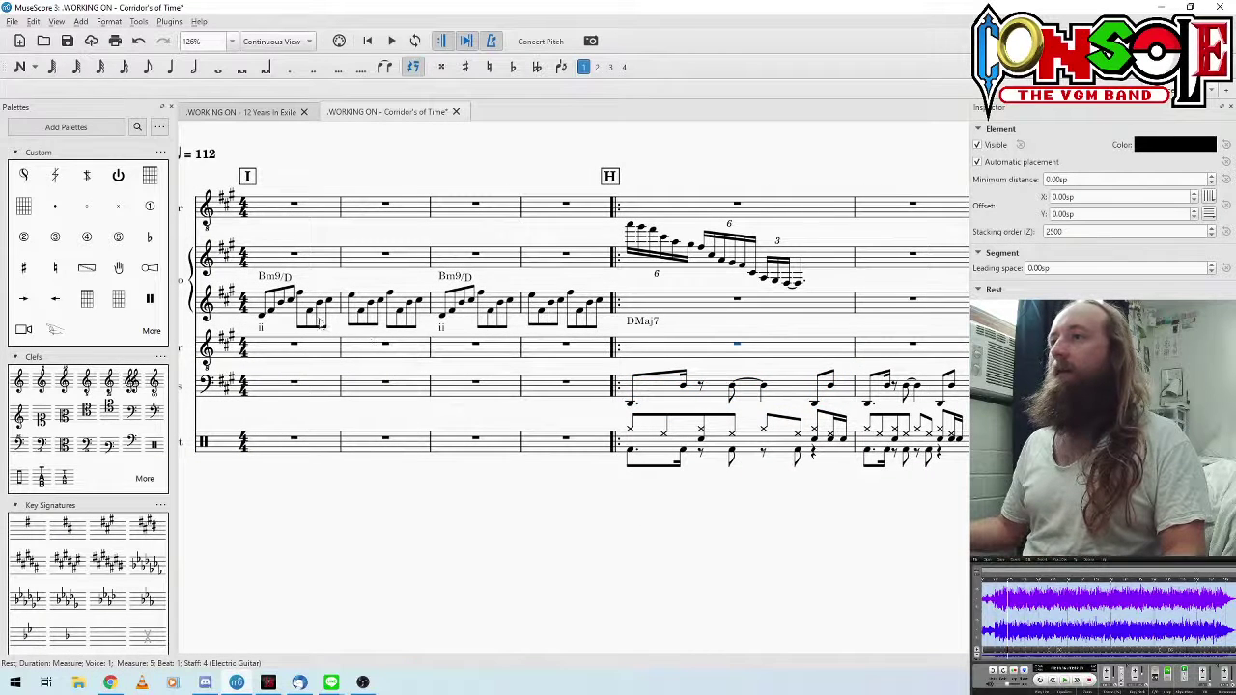
pyautogui.click(328, 317)
pyautogui.keyDown('shift'); pyautogui.click(596, 309); pyautogui.keyUp('shift')
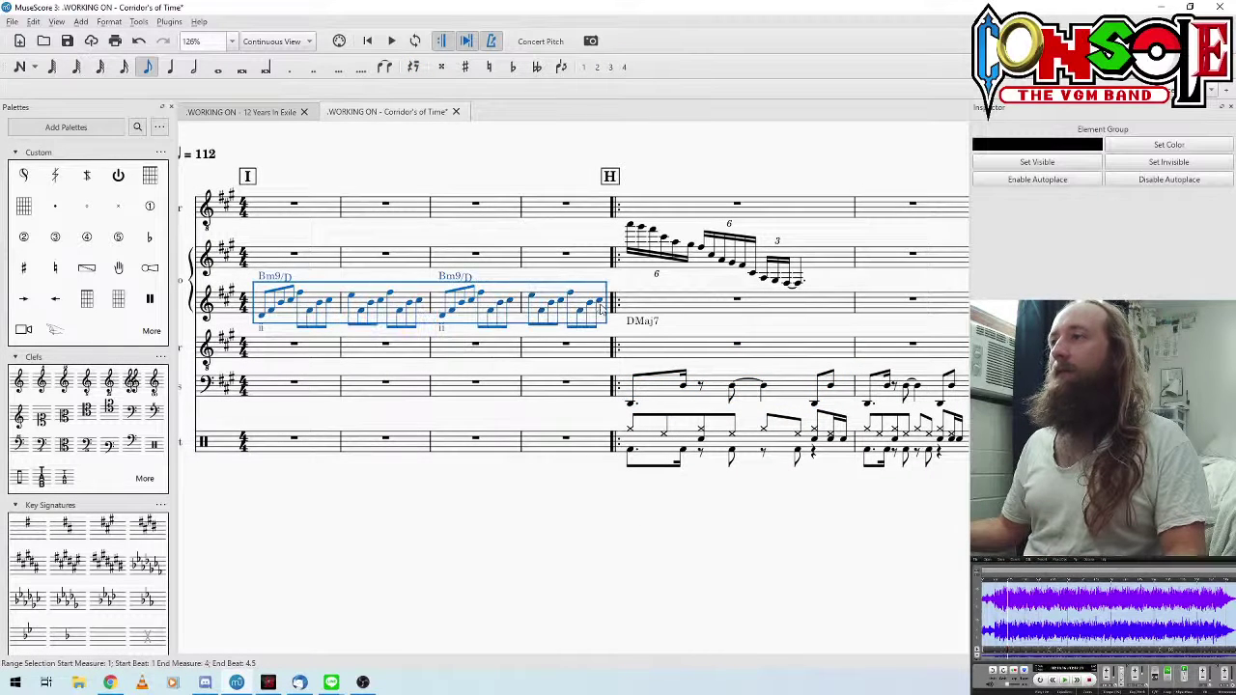
pyautogui.hotkey('ctrl', 'c')
pyautogui.scroll(-3, 635, 516)
pyautogui.click(483, 343)
pyautogui.hotkey('ctrl', 'v')
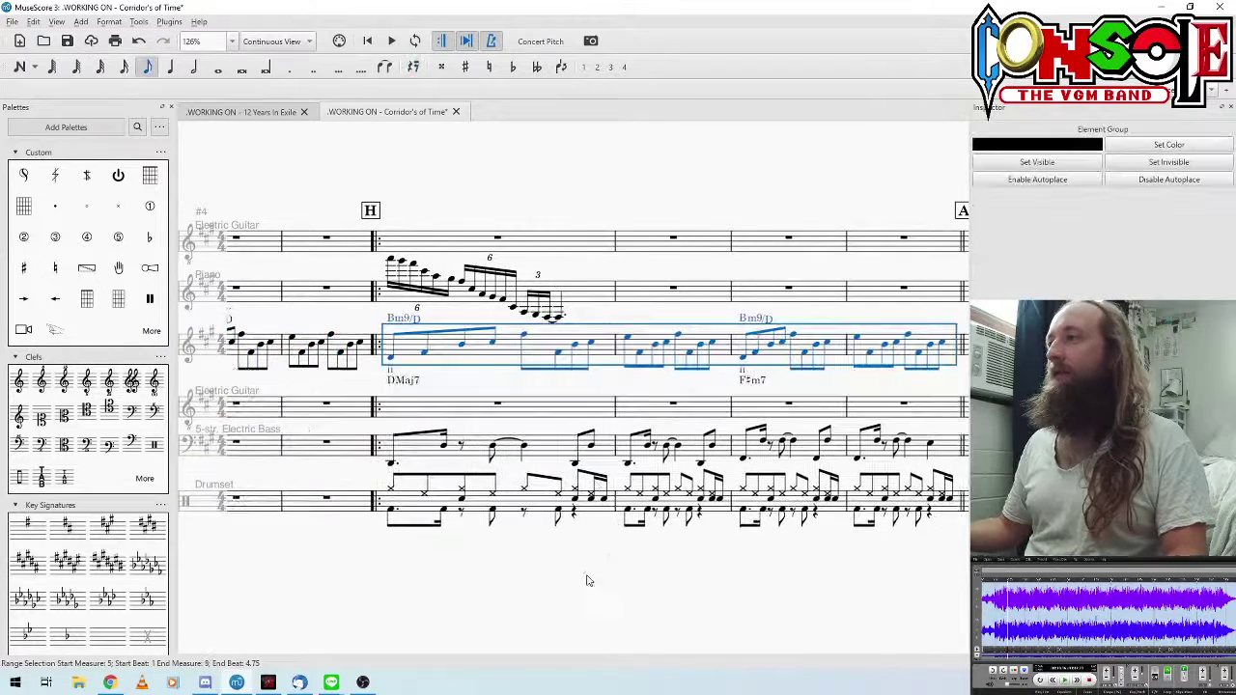
# Step: Undo the arpeggio paste and paste it again into the lower piano staff at measure 5
pyautogui.scroll(-1, 541, 576)
pyautogui.hotkey('ctrl', 'z')
pyautogui.scroll(3, 588, 553)
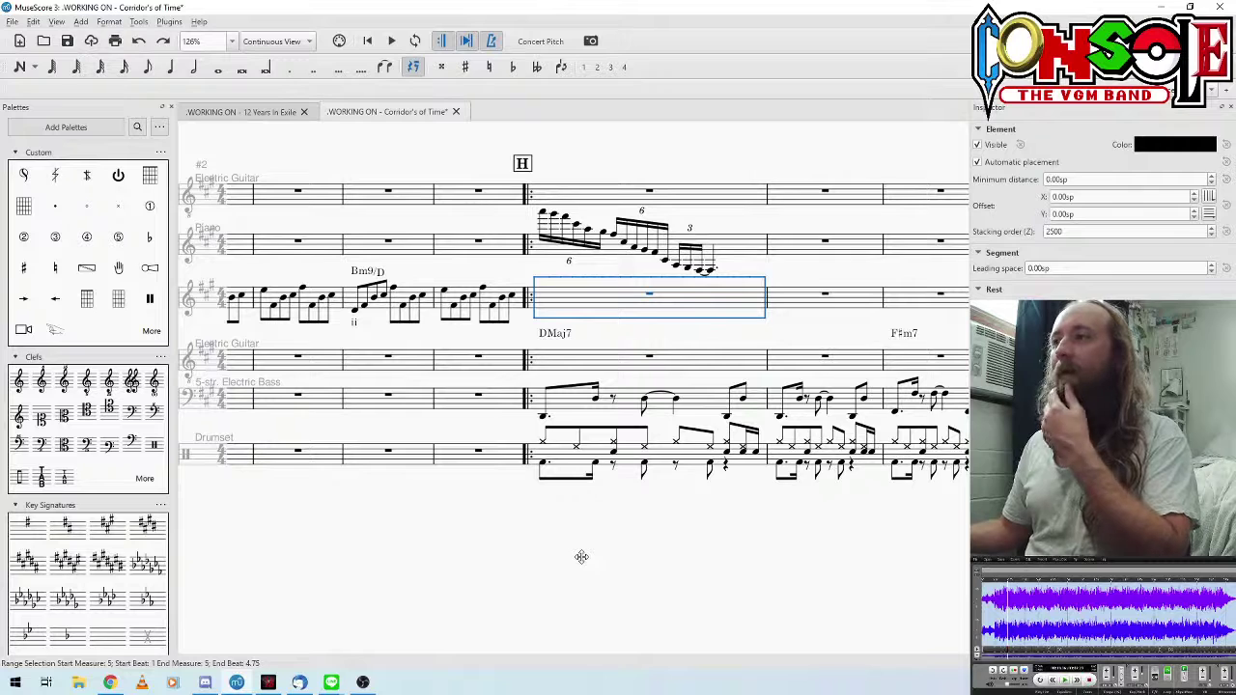
pyautogui.moveTo(581, 556); pyautogui.dragTo(563, 557)
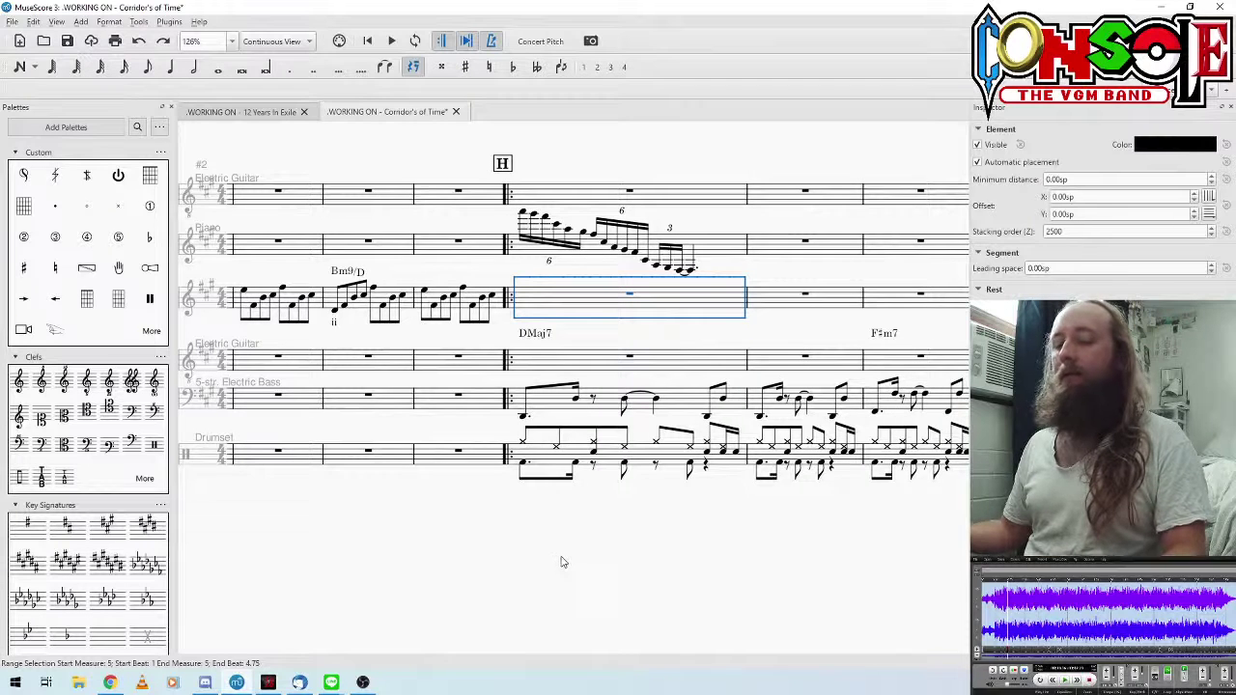
pyautogui.hotkey('ctrl', 'v')
# Step: Play back from measure 1 to hear the piano arpeggio carry over into section H
pyautogui.scroll(2, 703, 564)
pyautogui.click(384, 299)
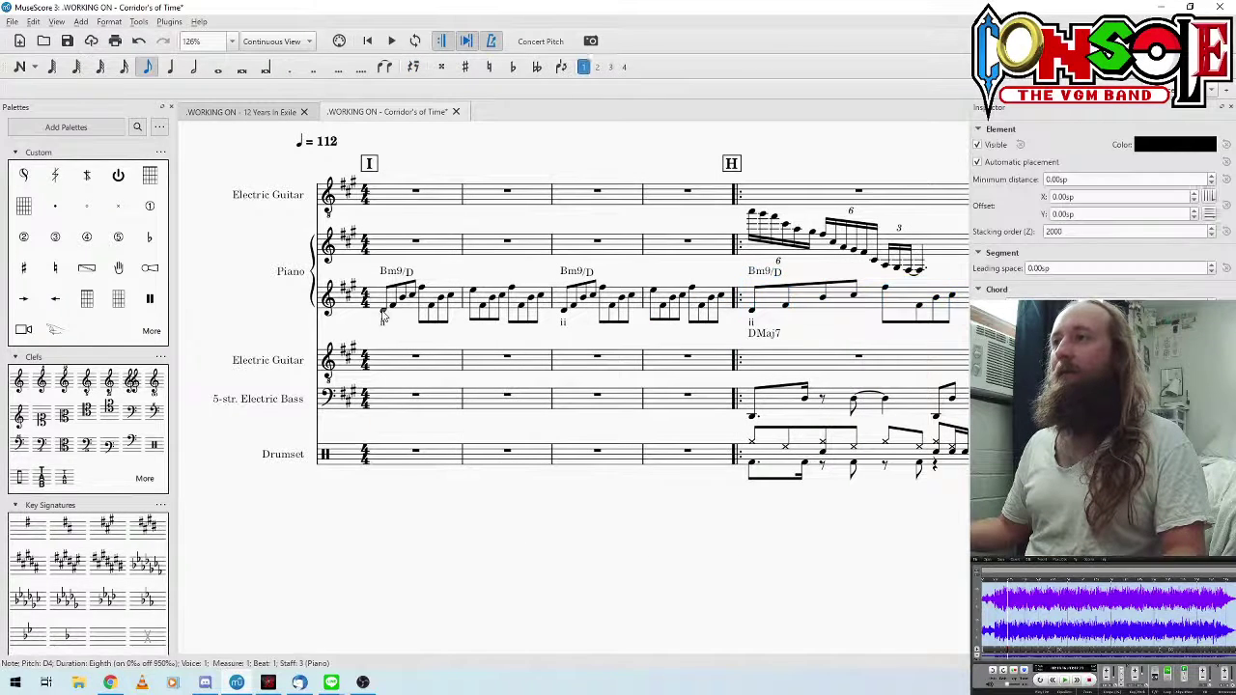
pyautogui.press('space')
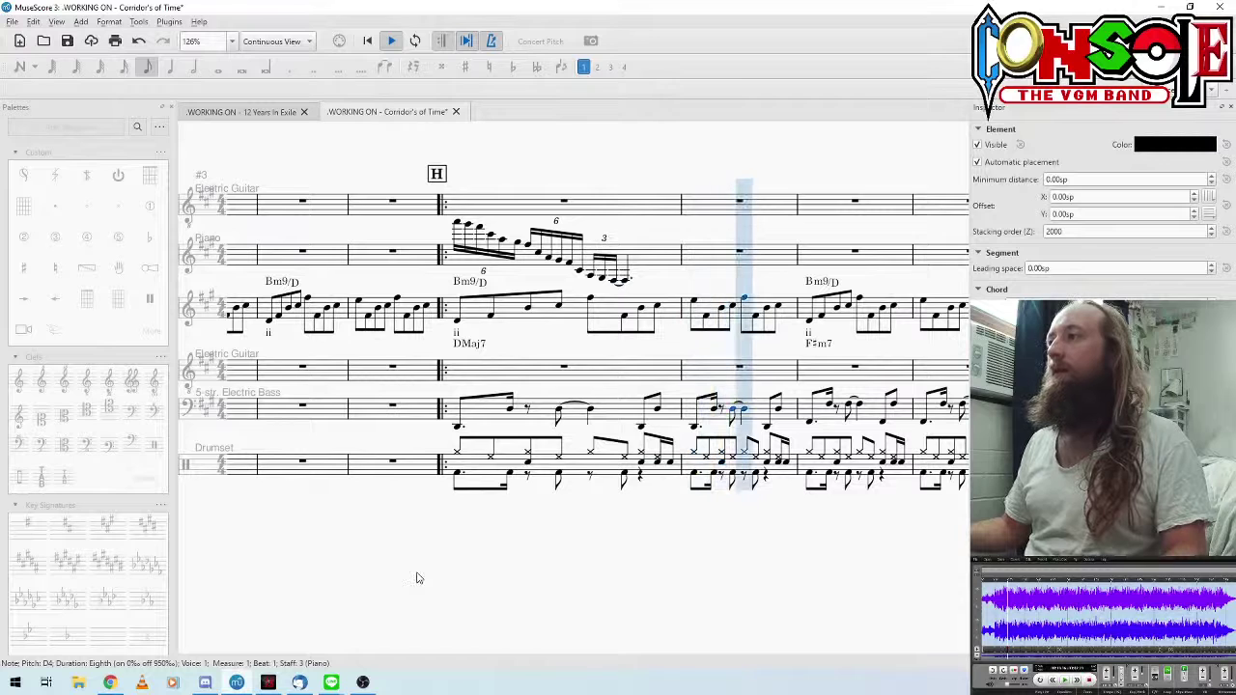
pyautogui.press('space')
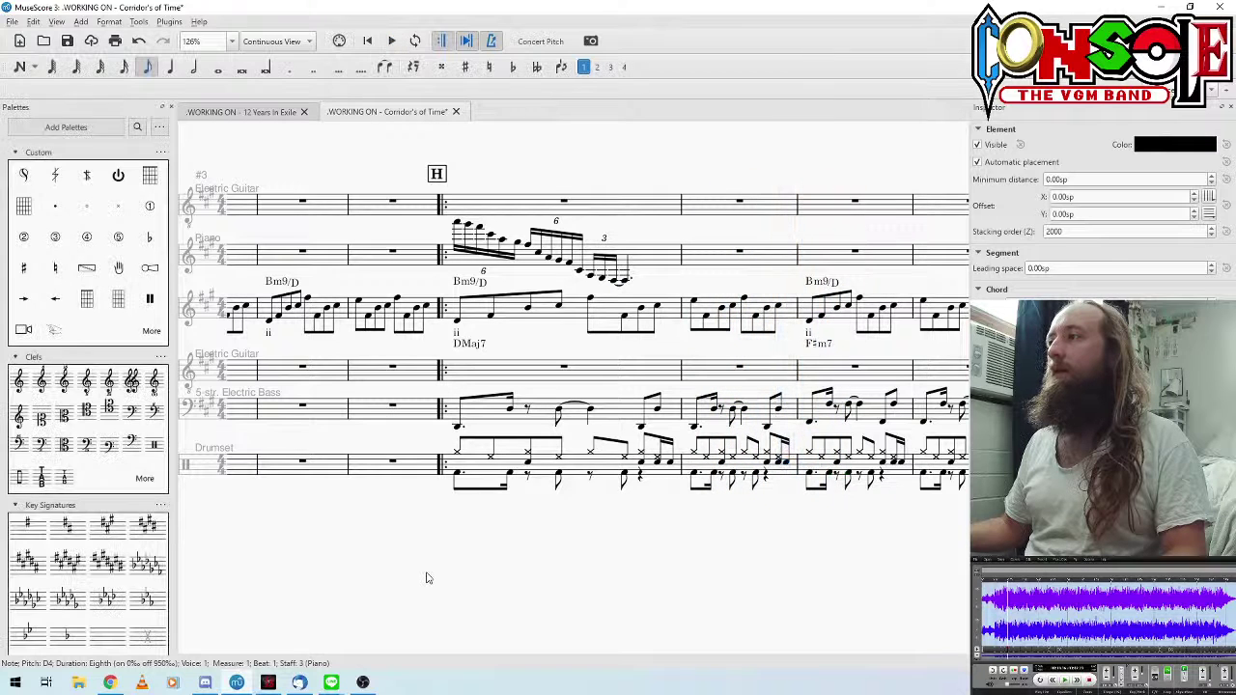
# Step: Delete the copied Bm9/D chord symbols from measures 5 and 7 of the piano
pyautogui.click(814, 286)
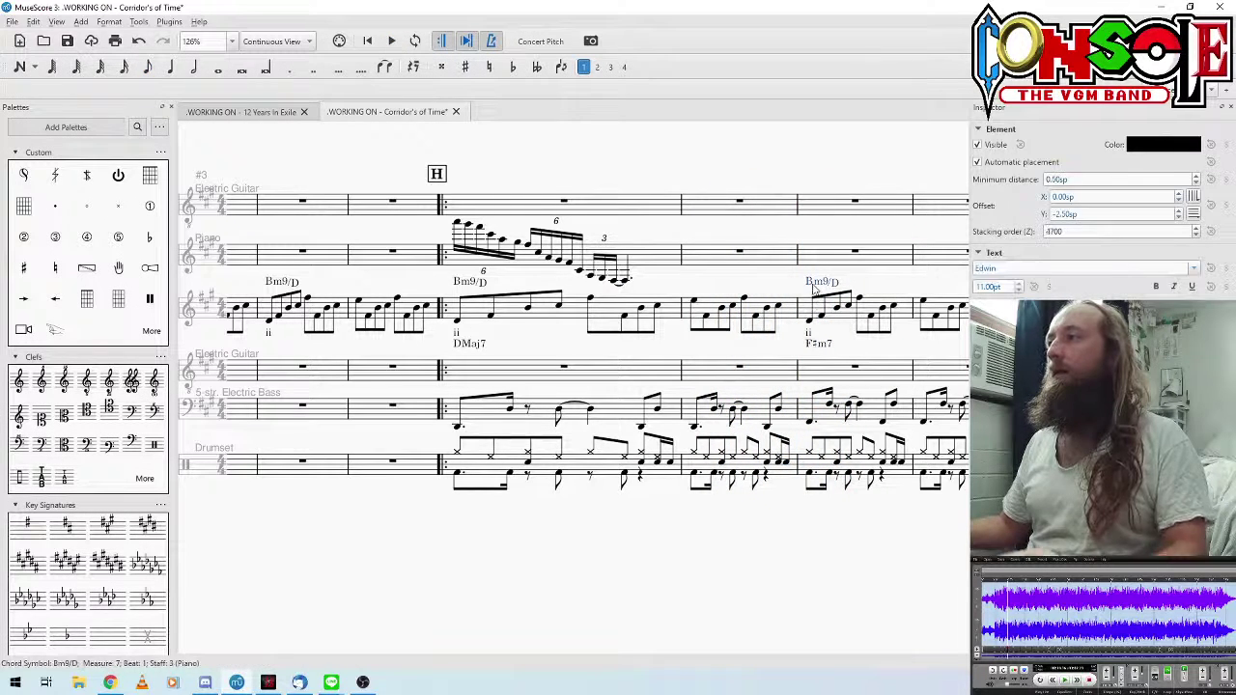
pyautogui.click(478, 314)
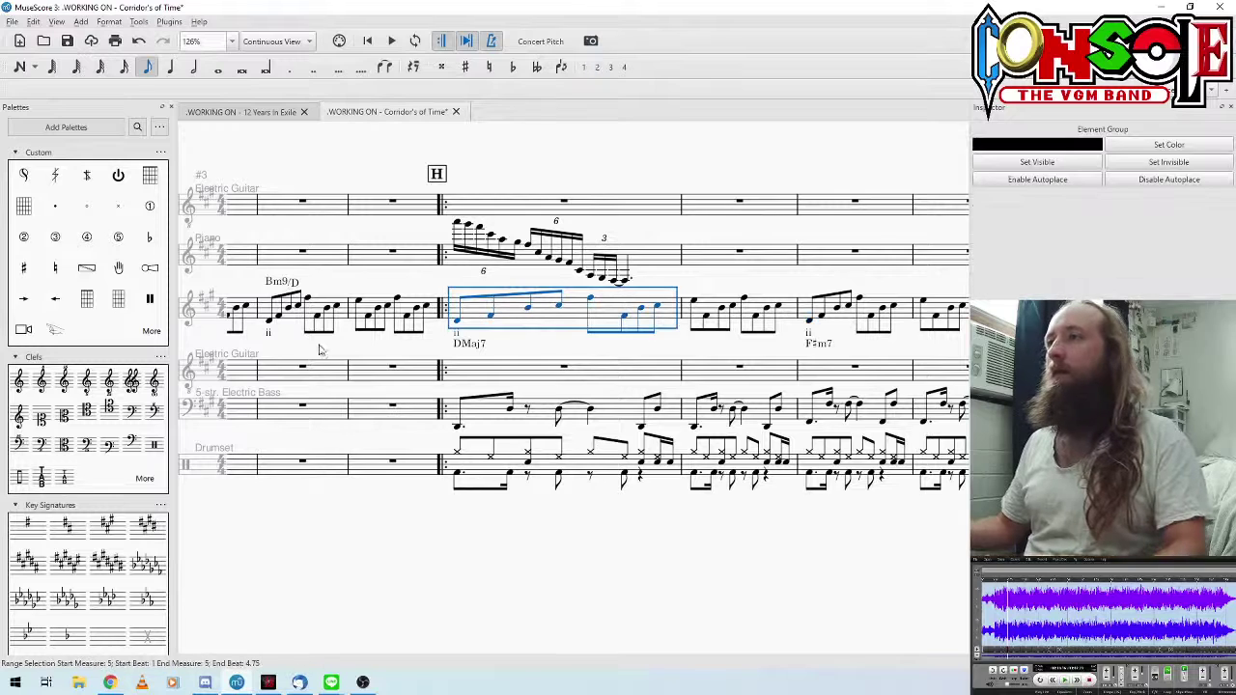
# Step: Enclose the Bm9/D chord symbols of measures 1 and 3 in parentheses
pyautogui.moveTo(321, 507); pyautogui.dragTo(783, 488)
pyautogui.doubleClick(464, 225)
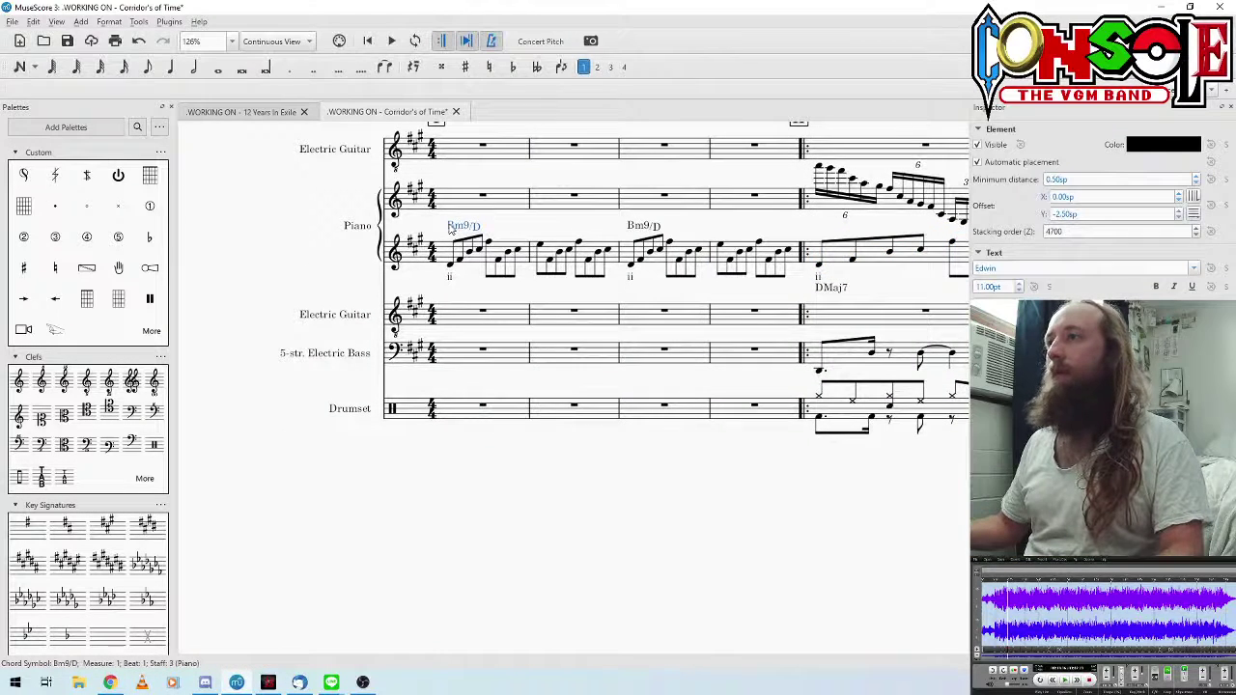
pyautogui.hotkey('ctrl', 'a')
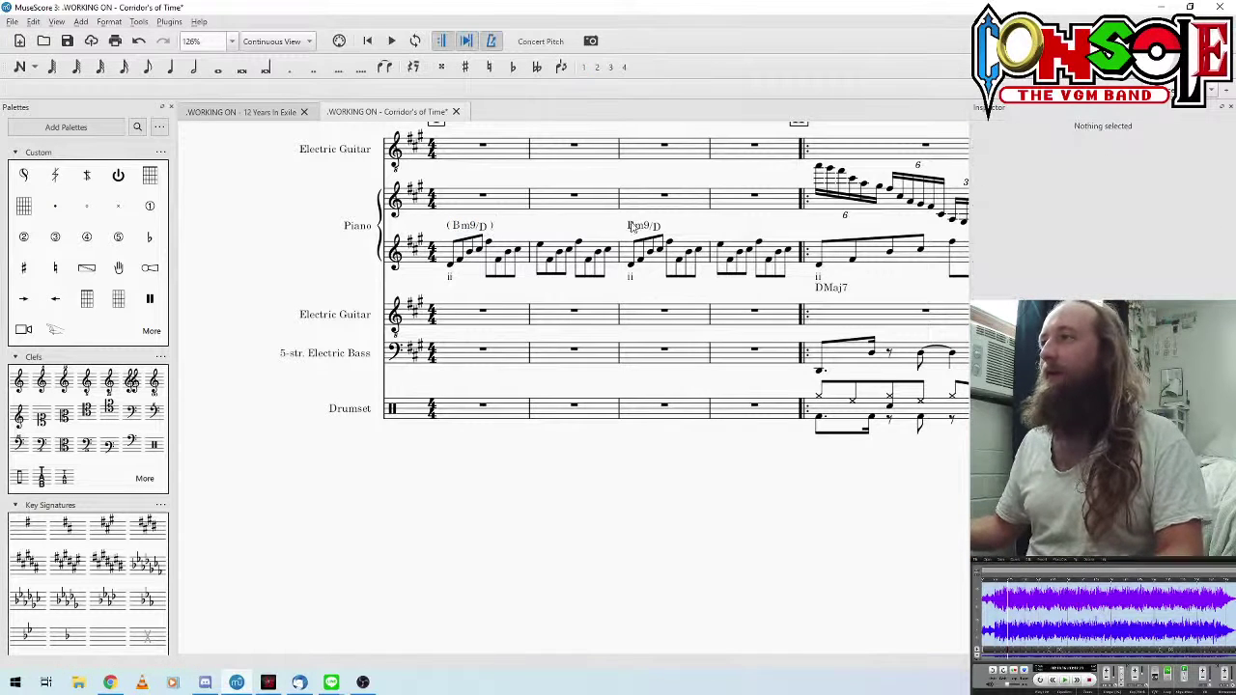
pyautogui.doubleClick(635, 225)
pyautogui.write('(')
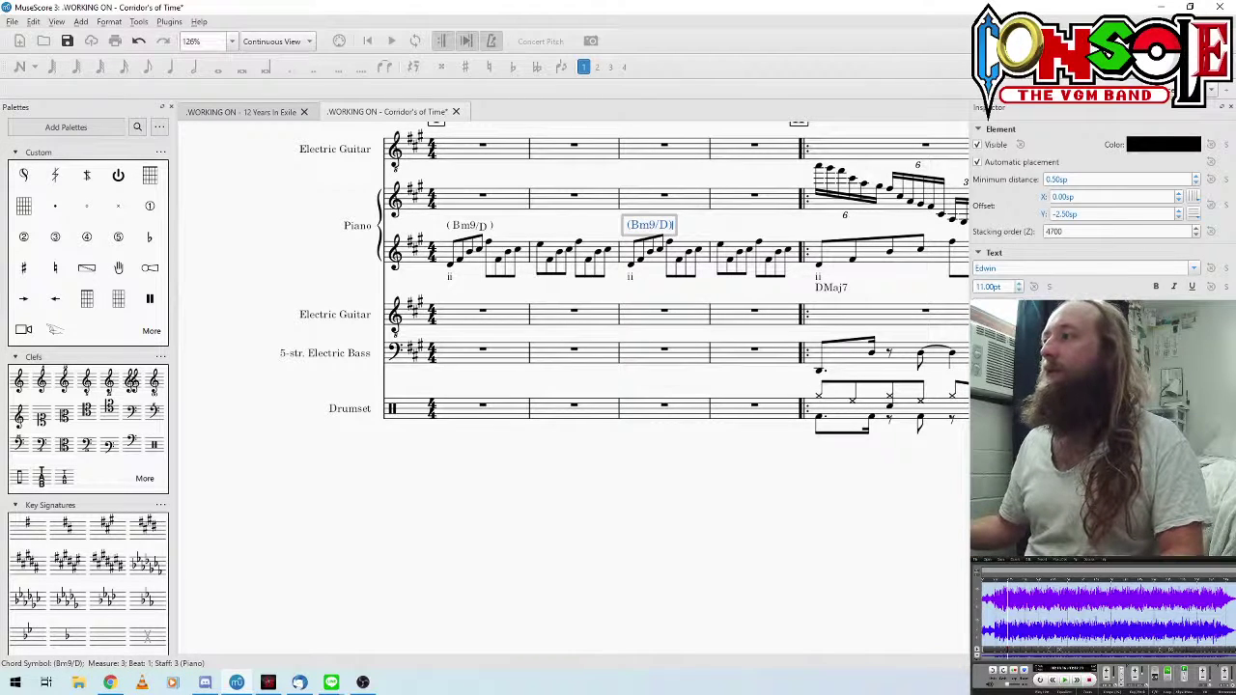
pyautogui.press('Escape')
pyautogui.click(468, 225)
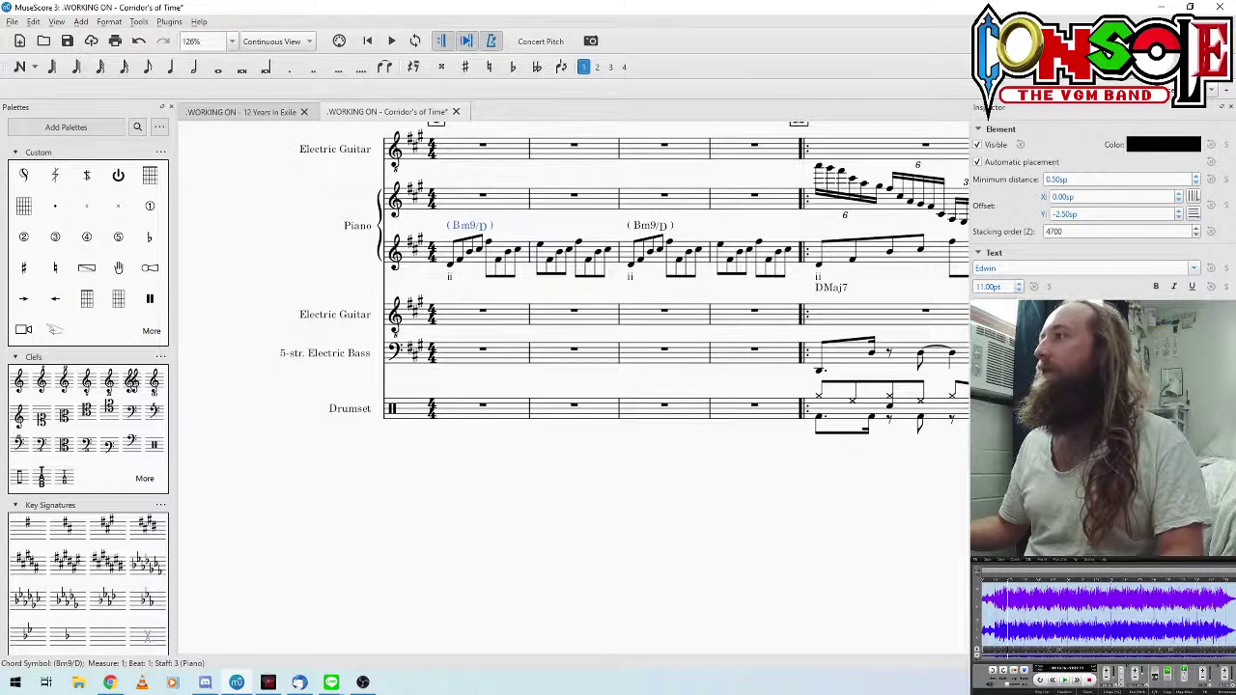
pyautogui.press('Escape')
# Step: Play back the arrangement from the first piano note of measure 1 through section H
pyautogui.click(449, 262)
pyautogui.press('space')
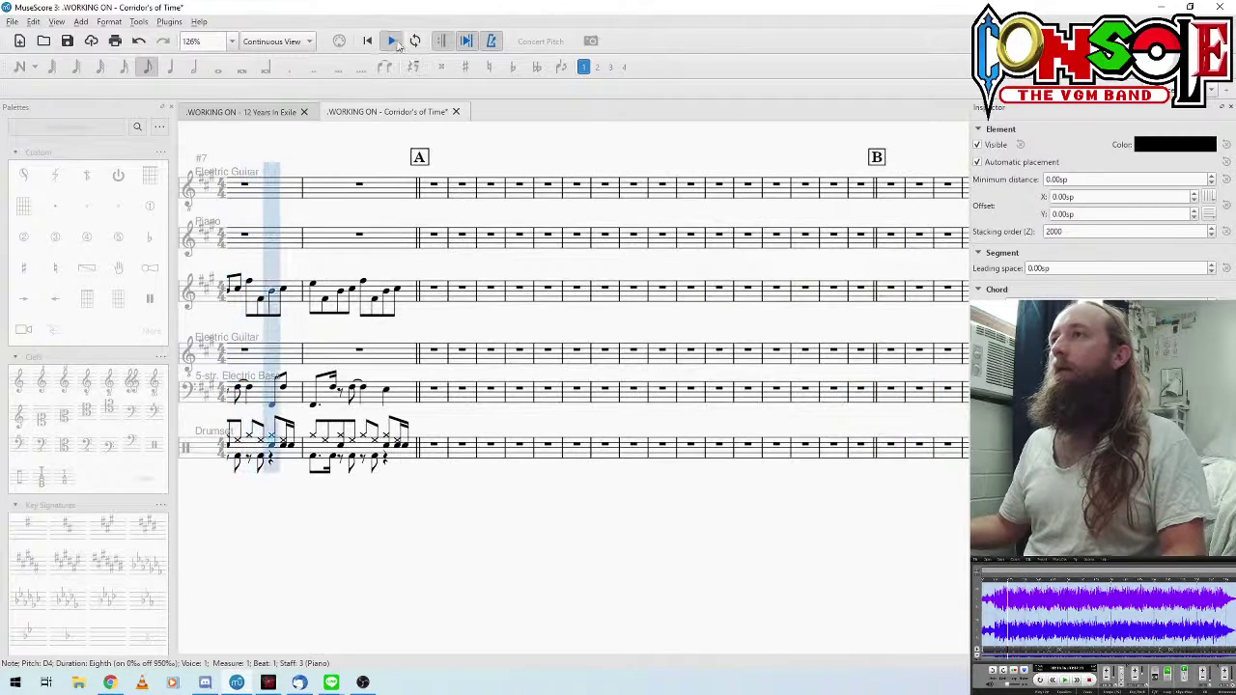
pyautogui.press('space')
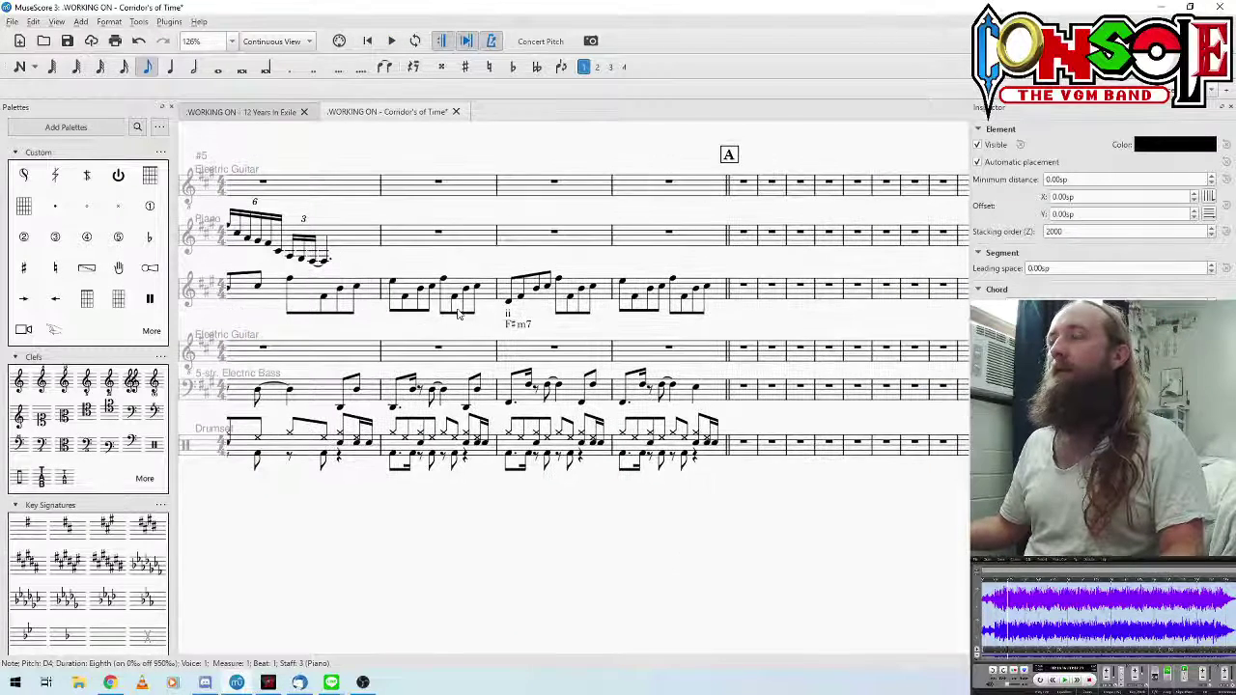
# Step: Play back from measure 6, then check the F#m7 chord symbol and the first arpeggio note of measure 7
pyautogui.click(429, 302)
pyautogui.press('space')
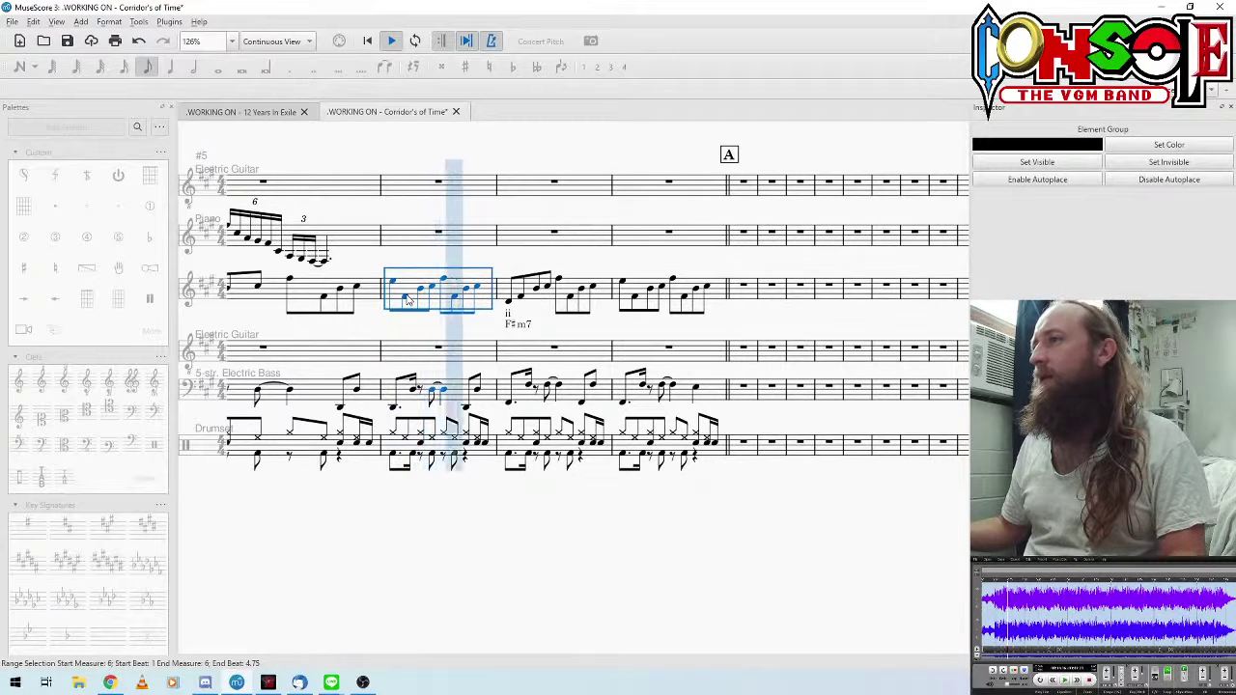
pyautogui.press('space')
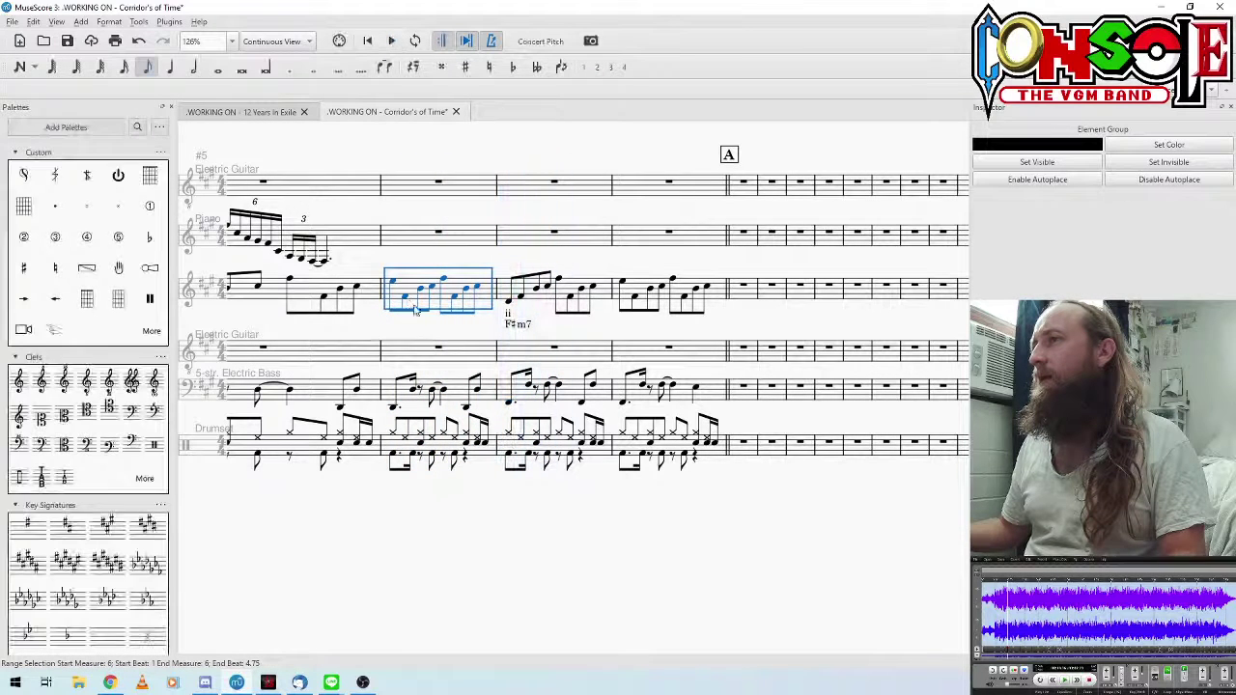
pyautogui.click(519, 326)
pyautogui.click(511, 305)
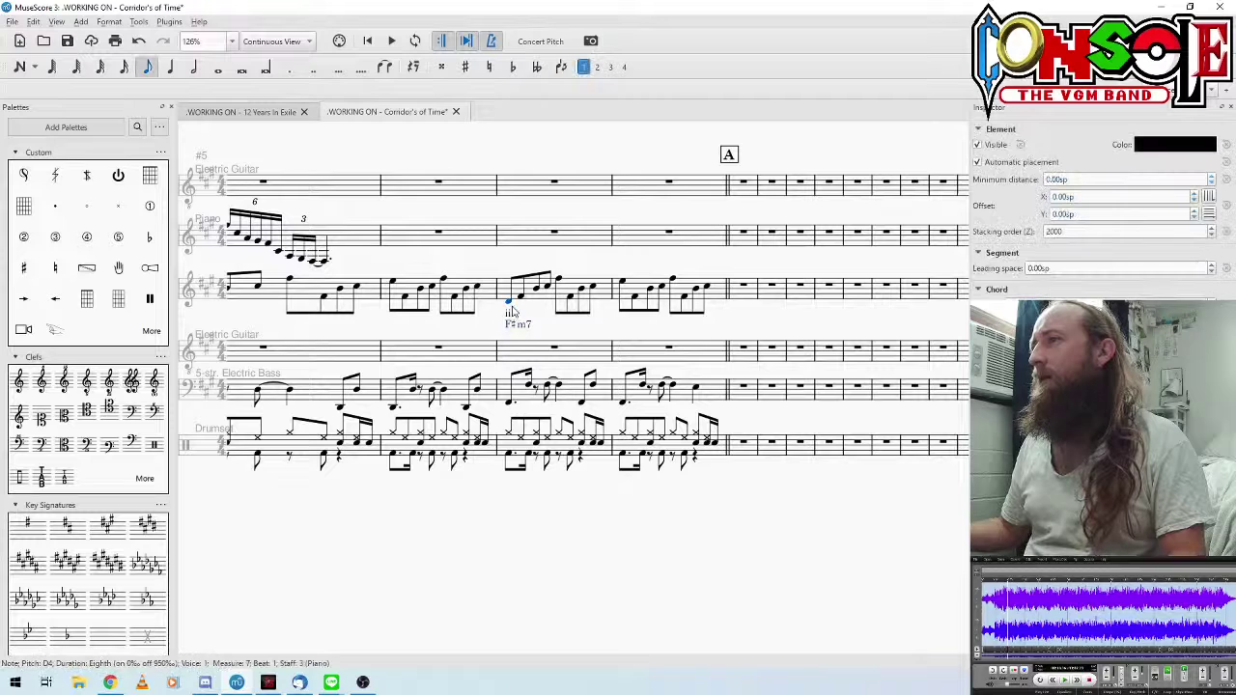
pyautogui.click(461, 369)
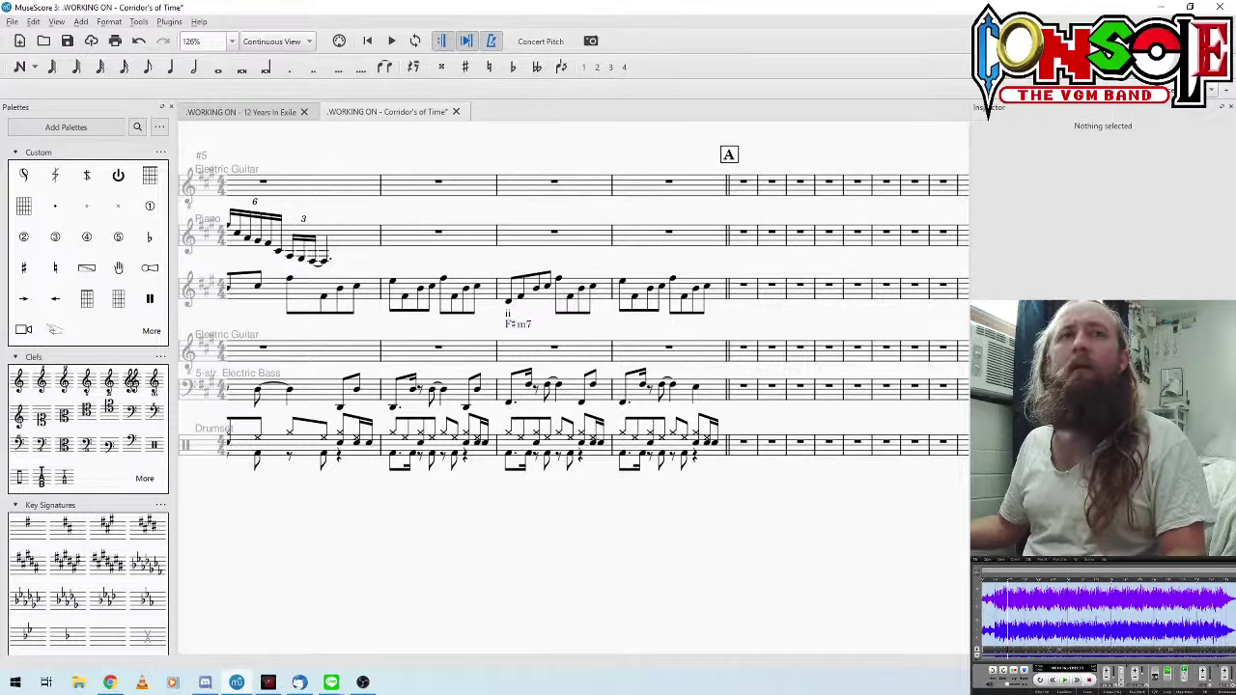
# Step: Switch to the audio editor to check the reference track, then play back section H from measure 5 in MuseScore
pyautogui.click(1009, 650)
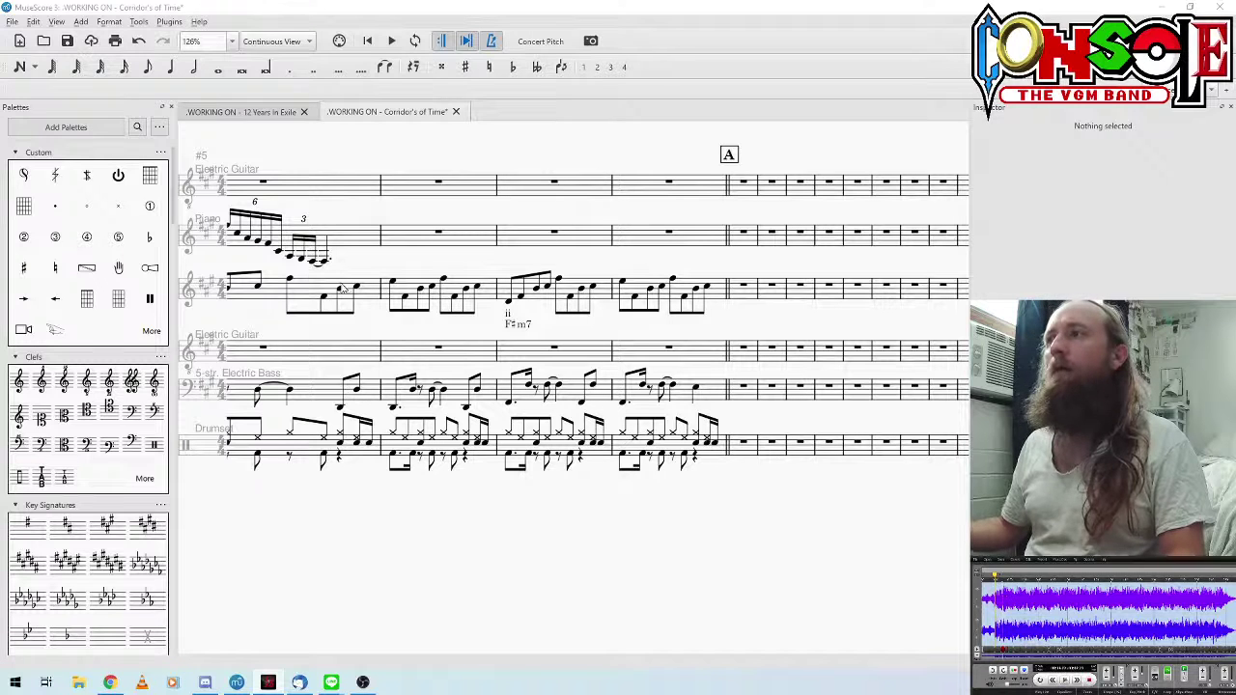
pyautogui.click(508, 307)
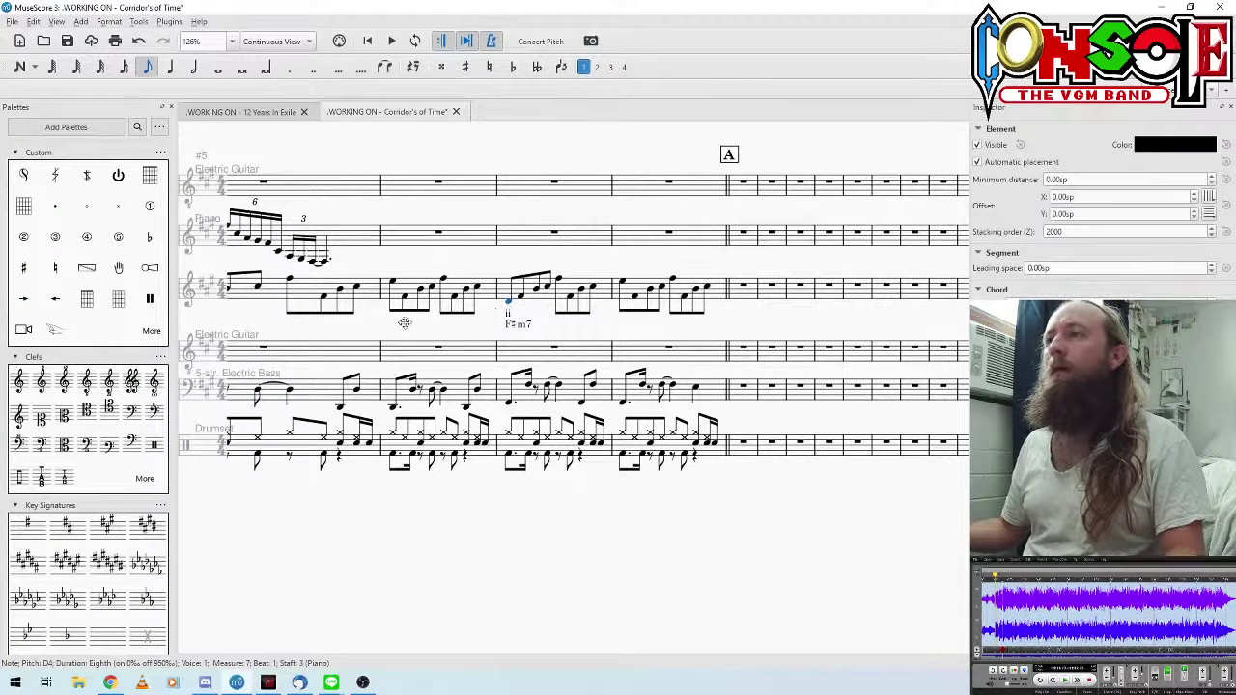
pyautogui.press('space')
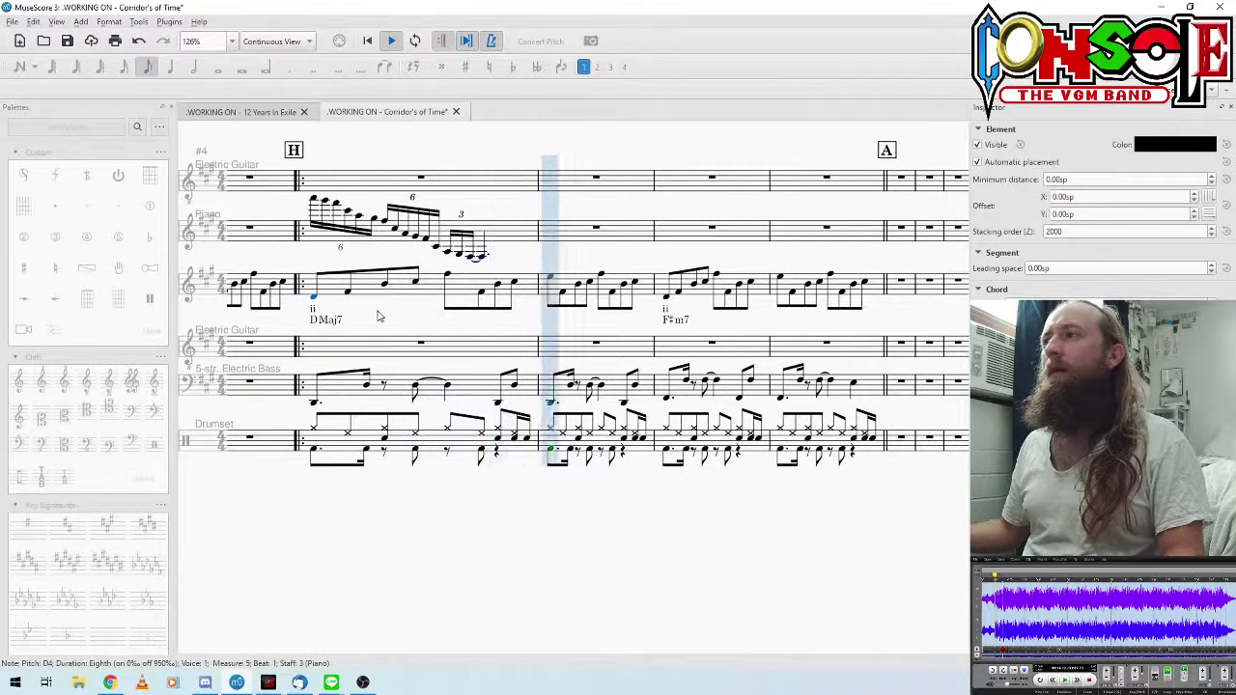
pyautogui.press('space')
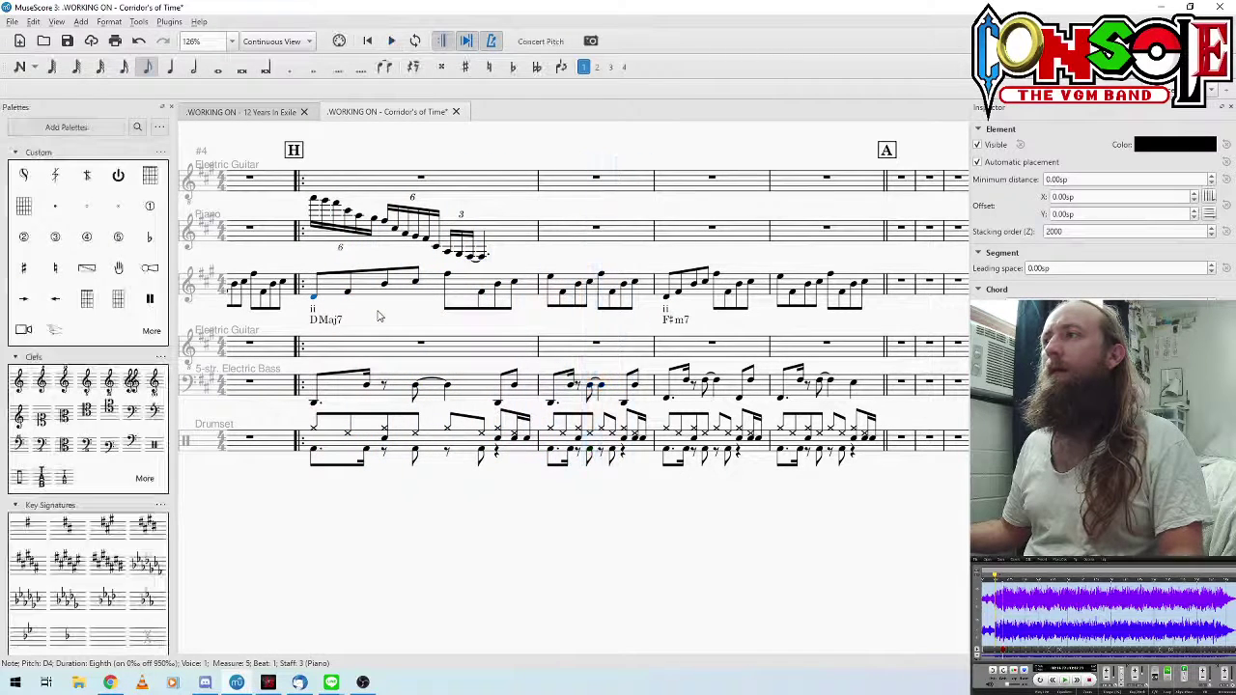
# Step: Lower the first piano arpeggio note of measure 7 to F♯3
pyautogui.press('Down')
pyautogui.press('Down')
pyautogui.press('Down')
pyautogui.press('Down')
pyautogui.press('Down')
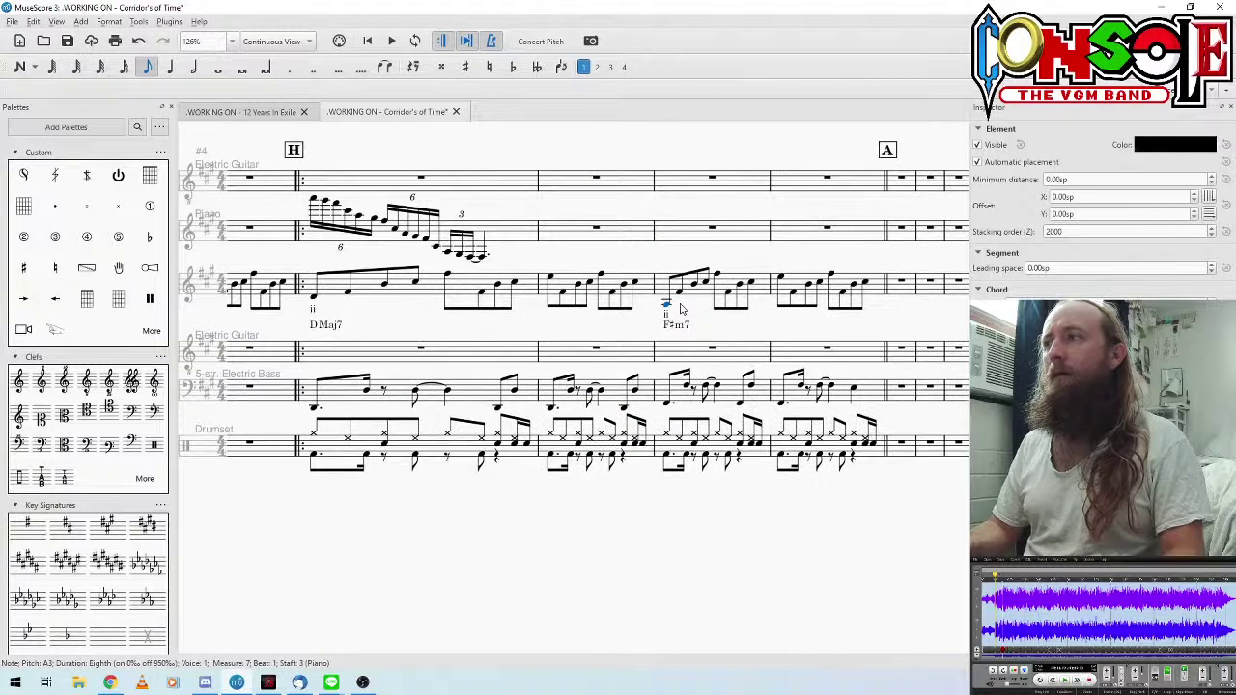
pyautogui.press('Down')
pyautogui.press('Down')
pyautogui.press('Down')
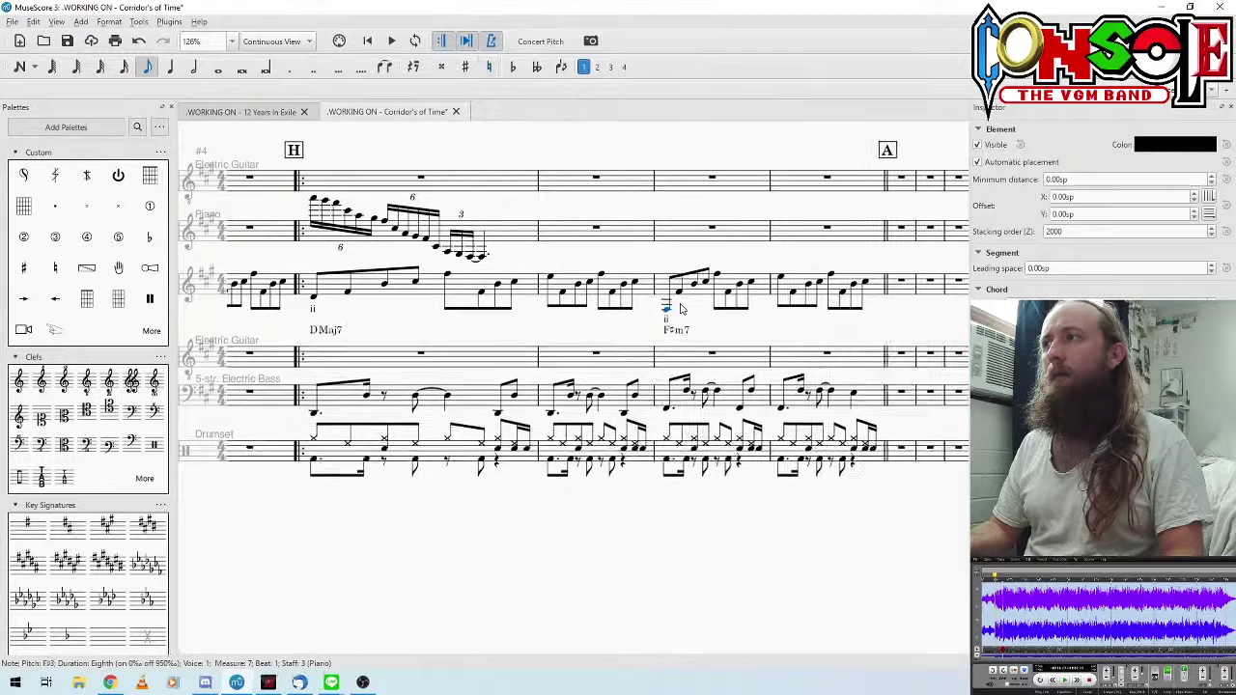
pyautogui.press('Right')
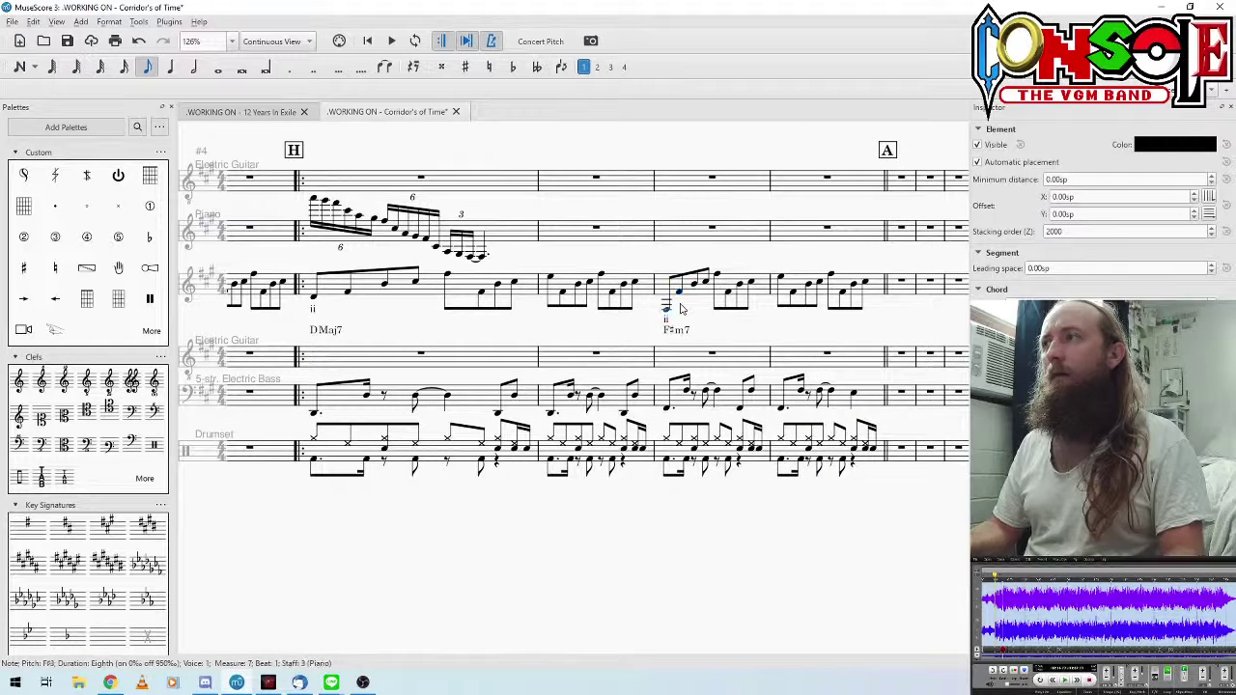
# Step: Play back section H from the first piano note of measure 5
pyautogui.press('Left')
pyautogui.press('Left')
pyautogui.press('Left')
pyautogui.press('Left')
pyautogui.press('Left')
pyautogui.press('Left')
pyautogui.press('Left')
pyautogui.press('Left')
pyautogui.press('Left')
pyautogui.press('Left')
pyautogui.press('Left')
pyautogui.press('Left')
pyautogui.press('Left')
pyautogui.press('Left')
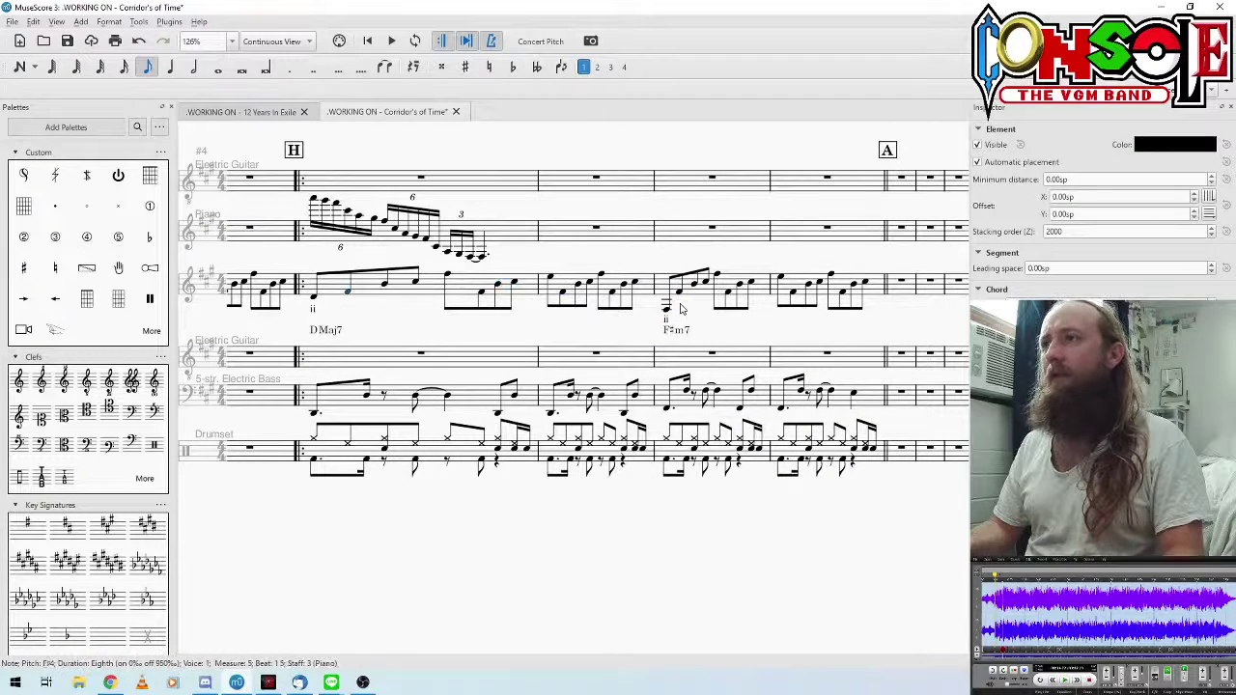
pyautogui.press('space')
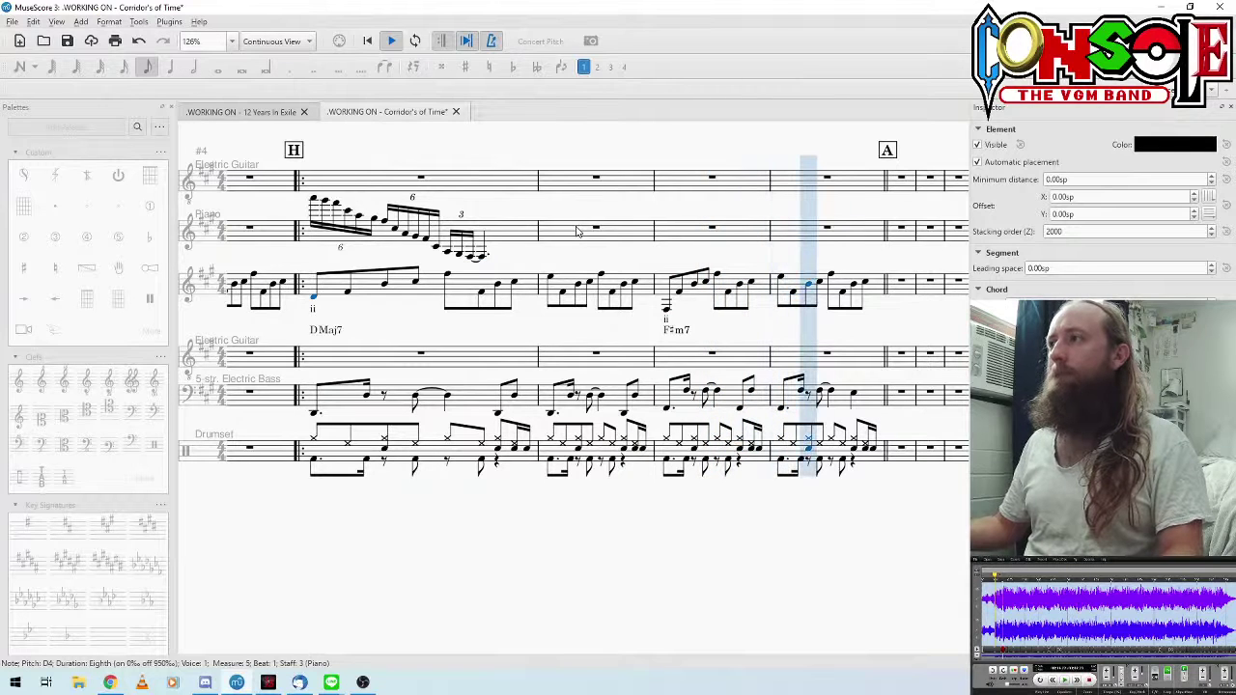
pyautogui.press('space')
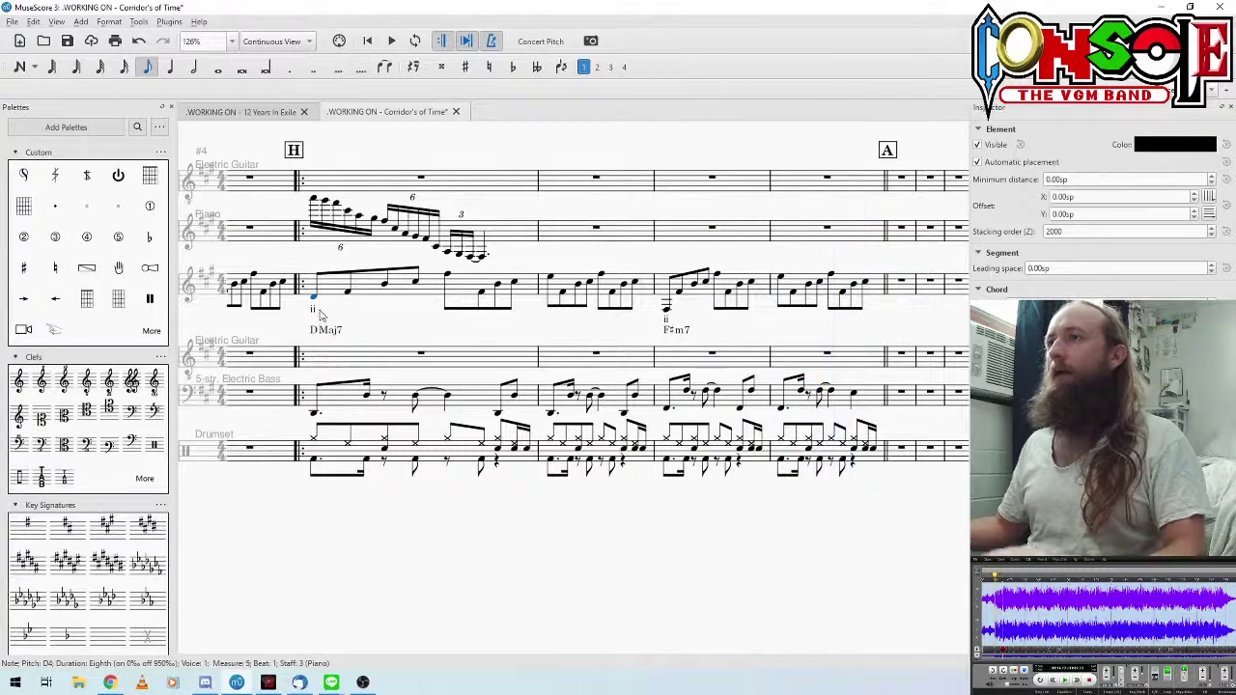
# Step: Remove the "ii" markings beneath the first piano notes of measures 5 and 7
pyautogui.press('Escape')
pyautogui.click(665, 307)
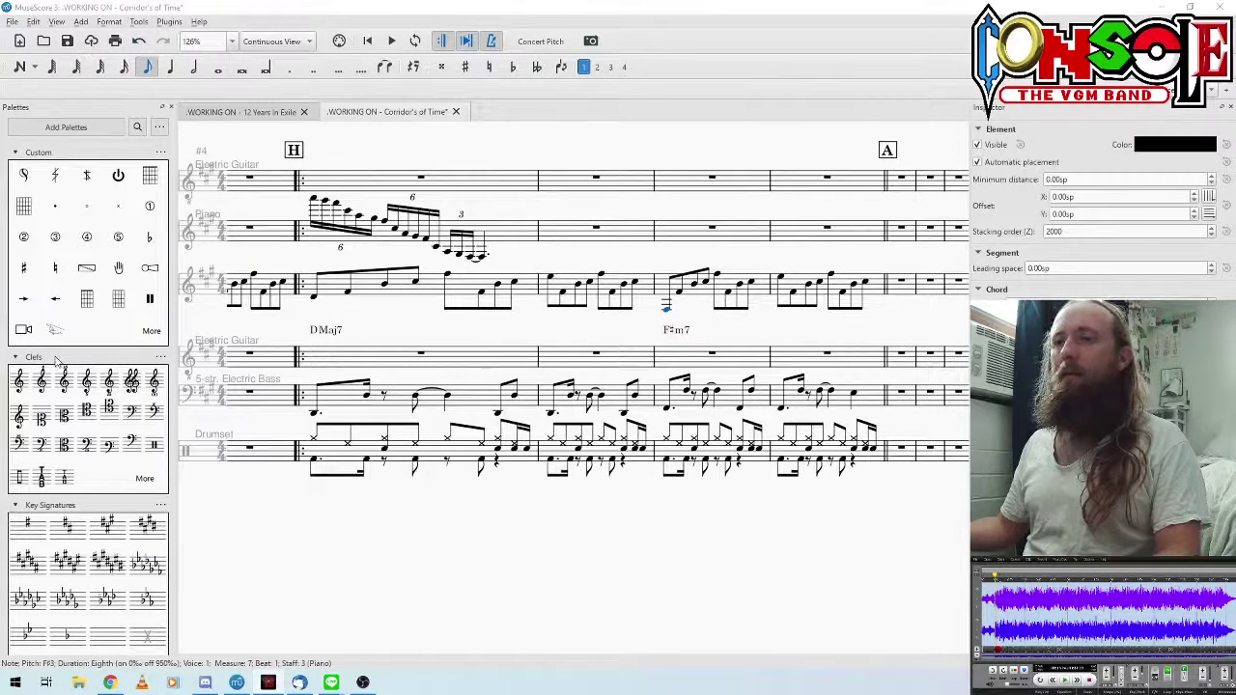
# Step: Enter a quarter-note C♯4 on beat 1 of measure 6 in the lower Electric Guitar staff
pyautogui.click(612, 359)
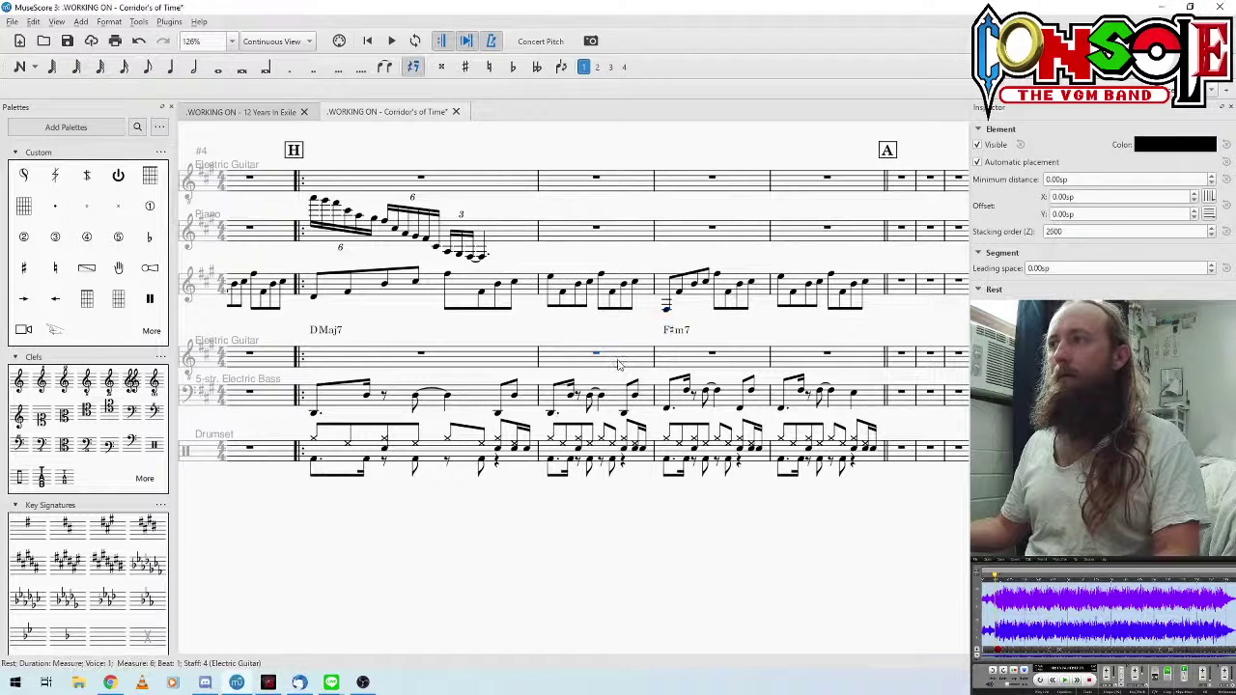
pyautogui.press('n')
pyautogui.press('d')
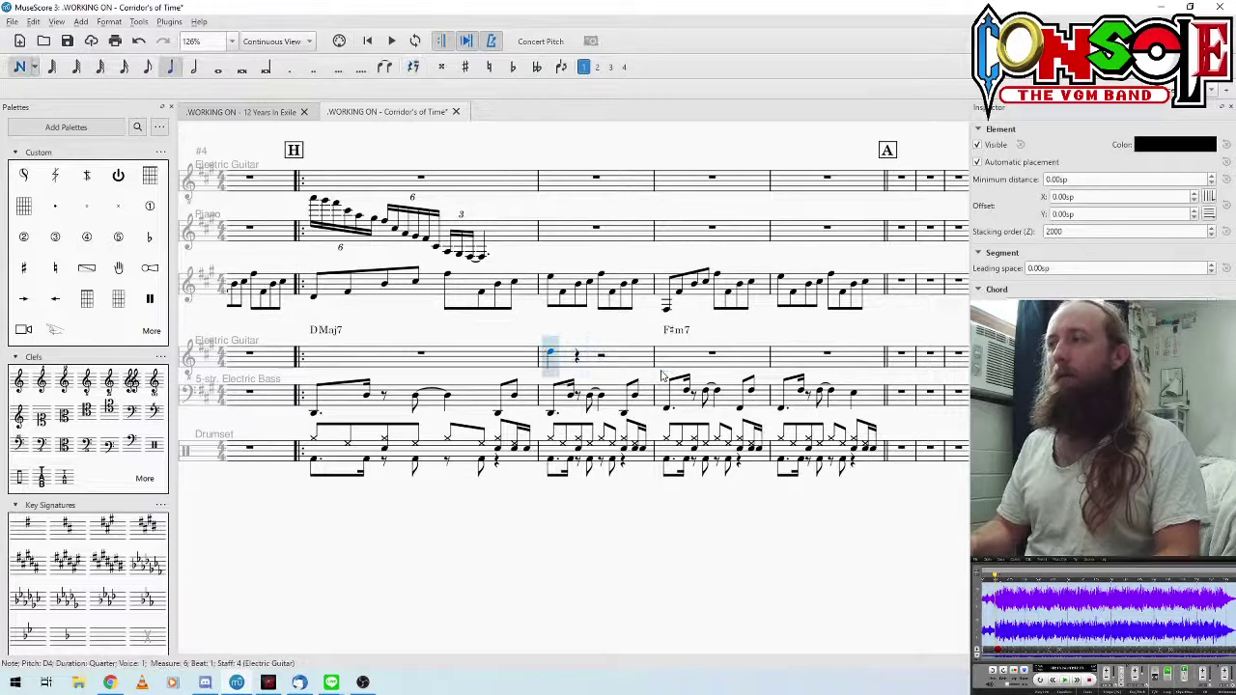
pyautogui.press('Down')
pyautogui.press('Down')
pyautogui.press('Down')
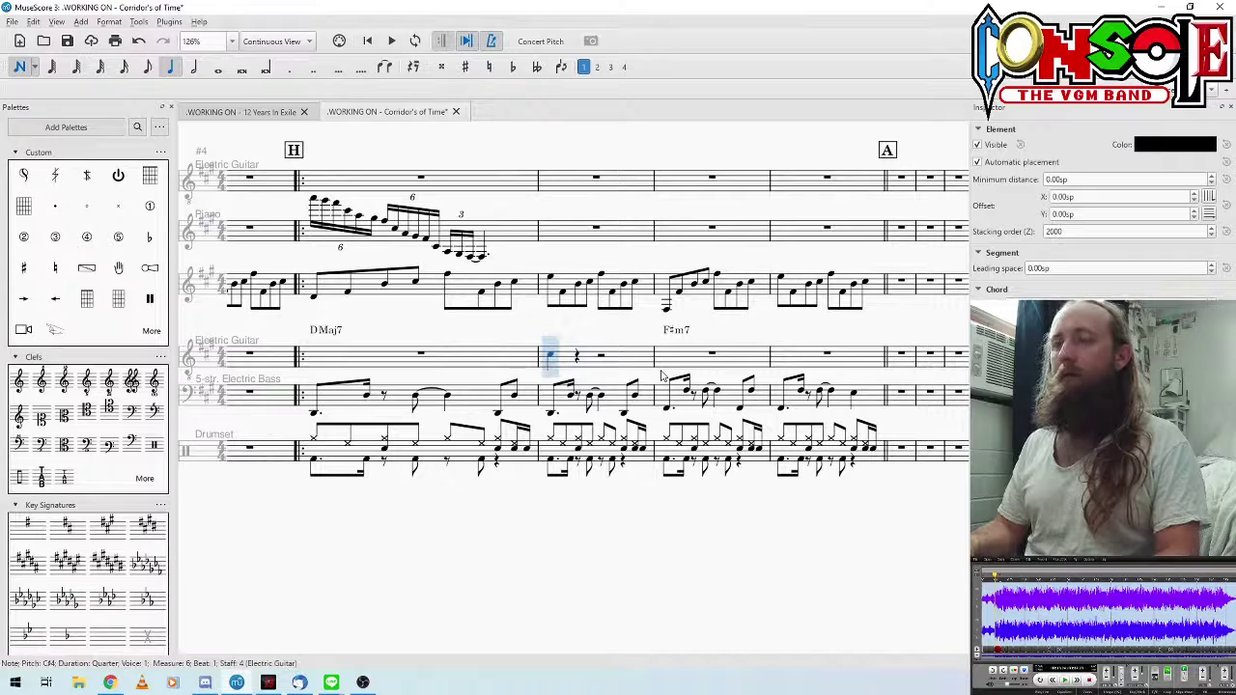
# Step: Play back section H from measure 5, then check the lower guitar's note in measure 6
pyautogui.press('Escape')
pyautogui.click(532, 375)
pyautogui.press('space')
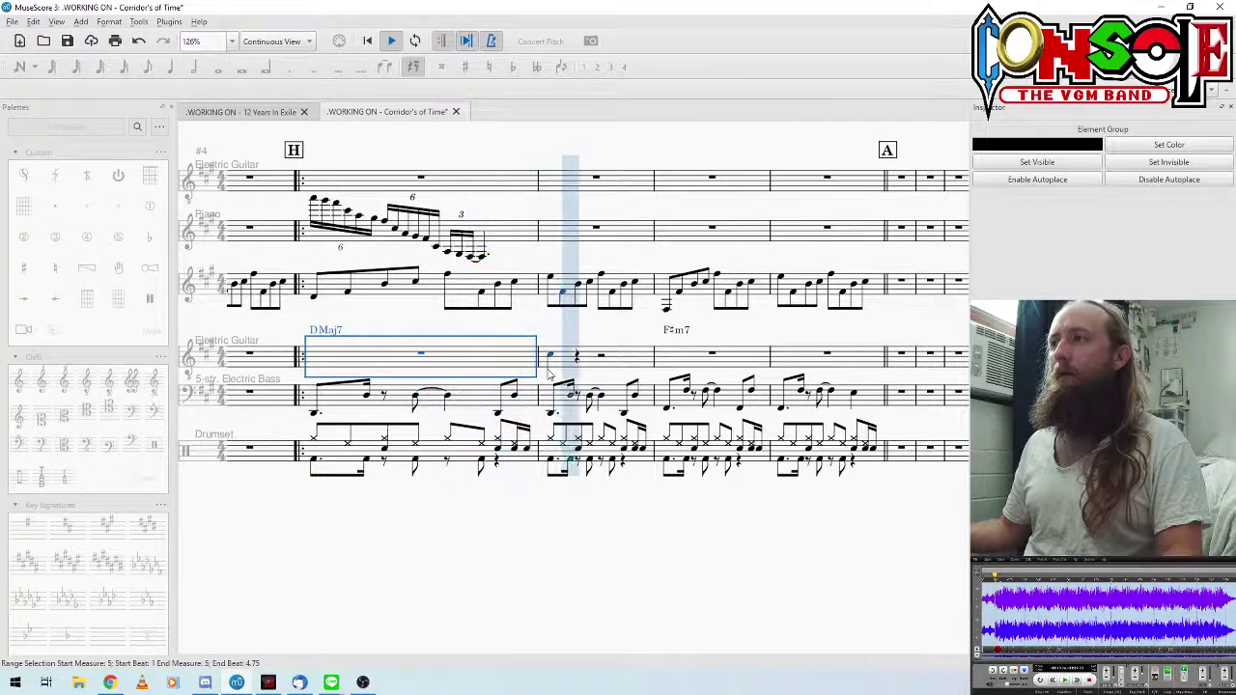
pyautogui.press('space')
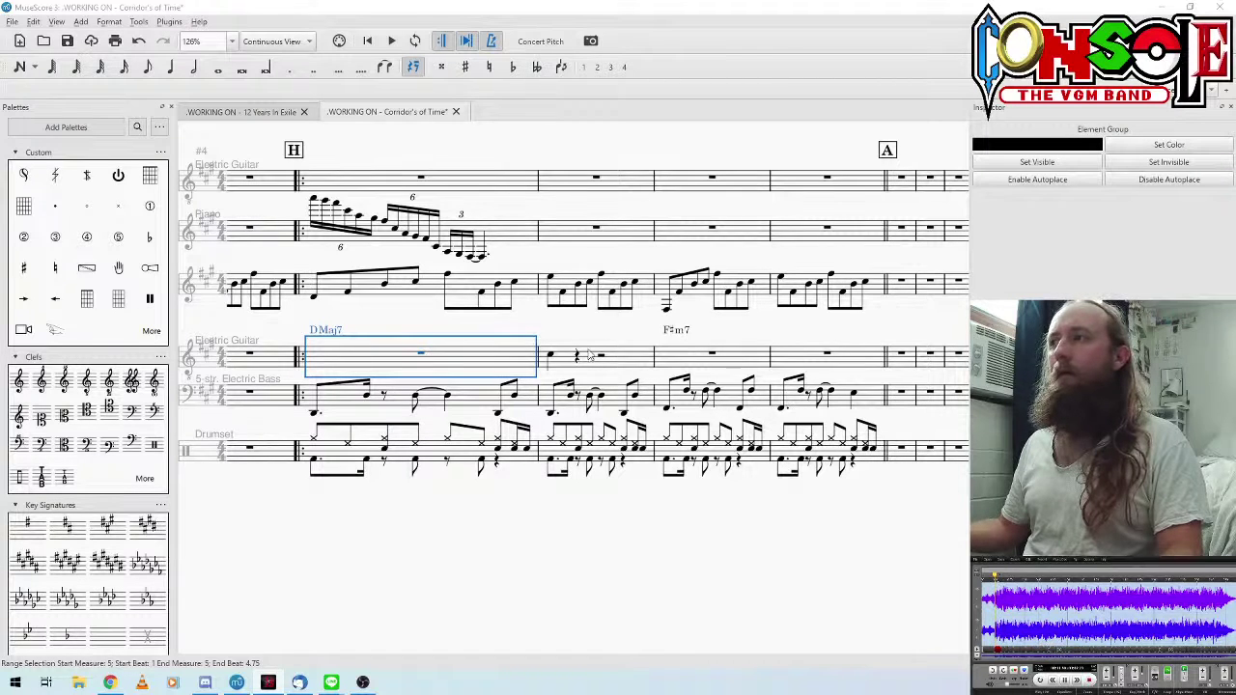
pyautogui.click(550, 356)
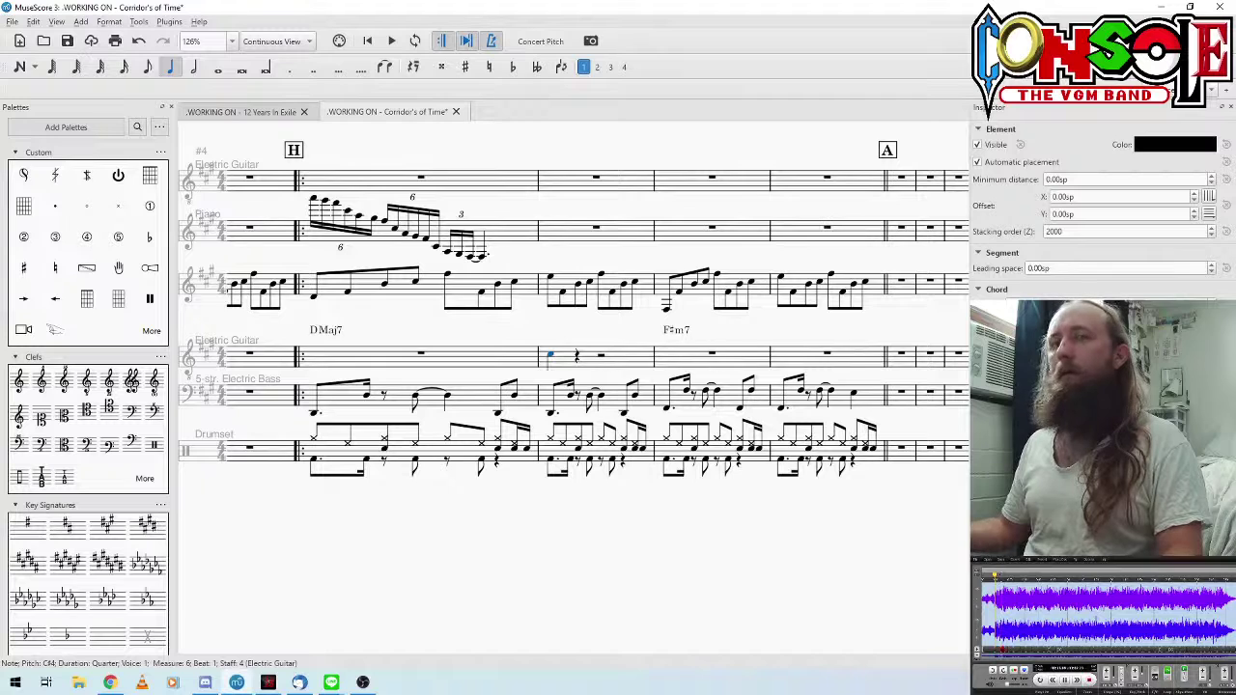
# Step: Enter a quarter-note B3 on beat 1 of measure 7 in the lower Electric Guitar staff
pyautogui.click(705, 359)
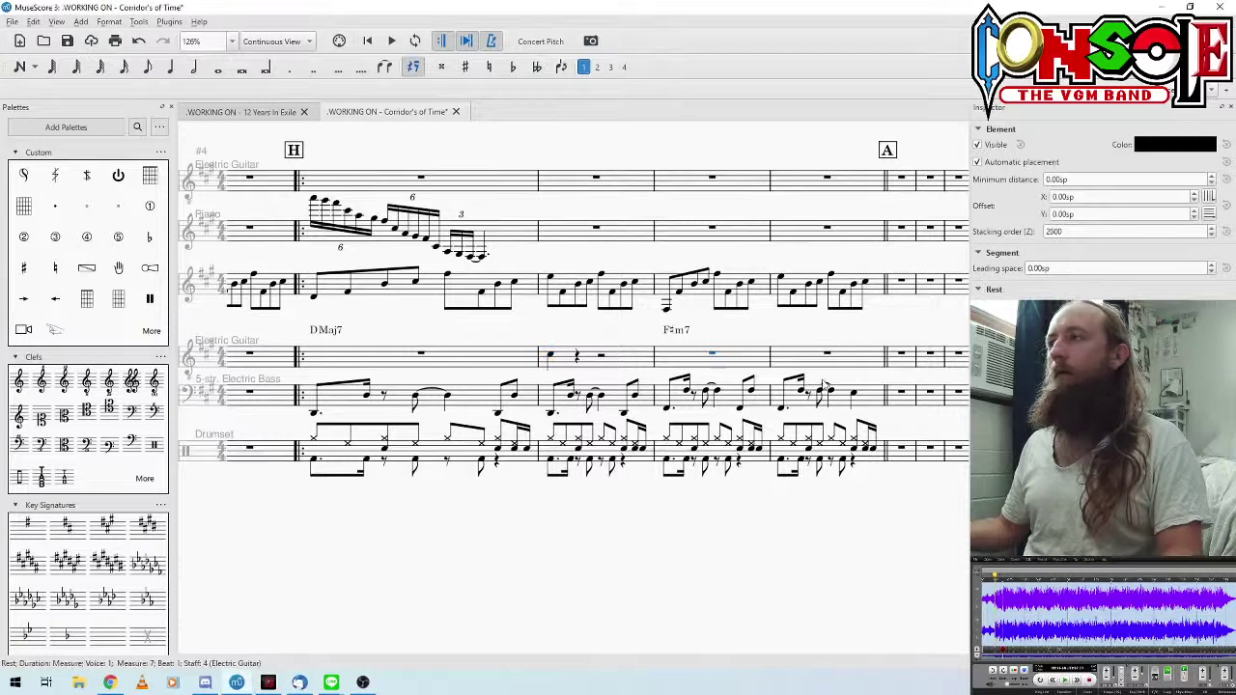
pyautogui.press('n')
pyautogui.press('b')
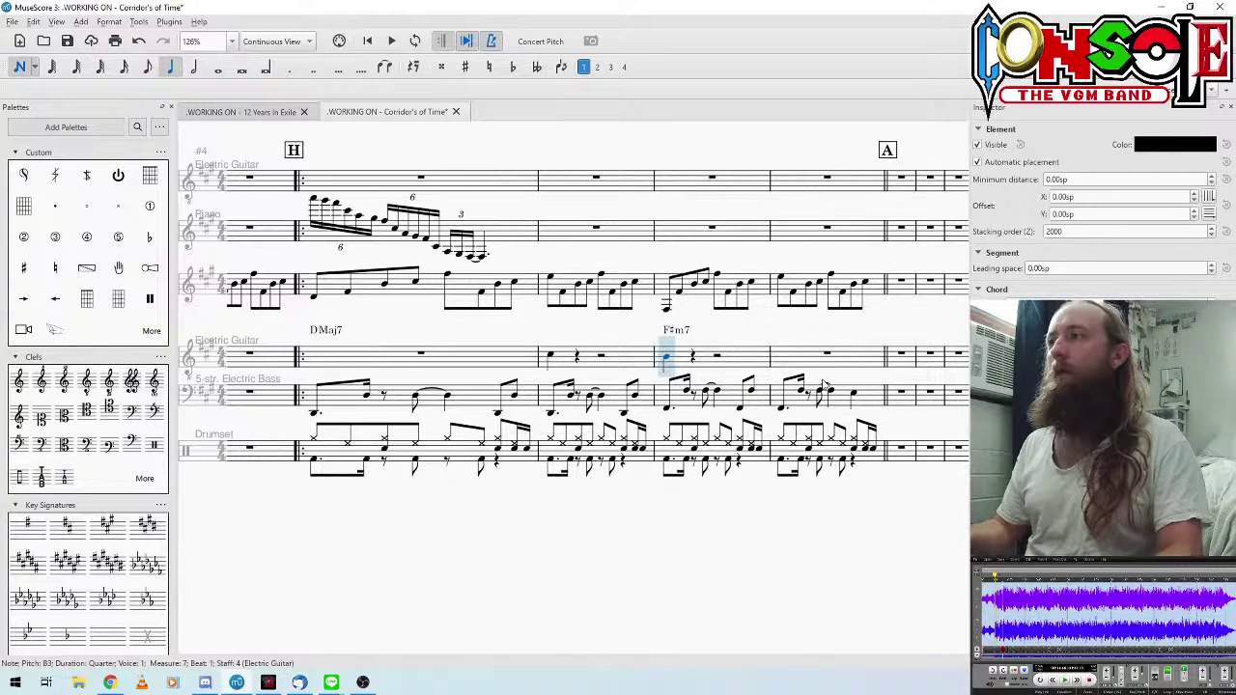
pyautogui.press('Escape')
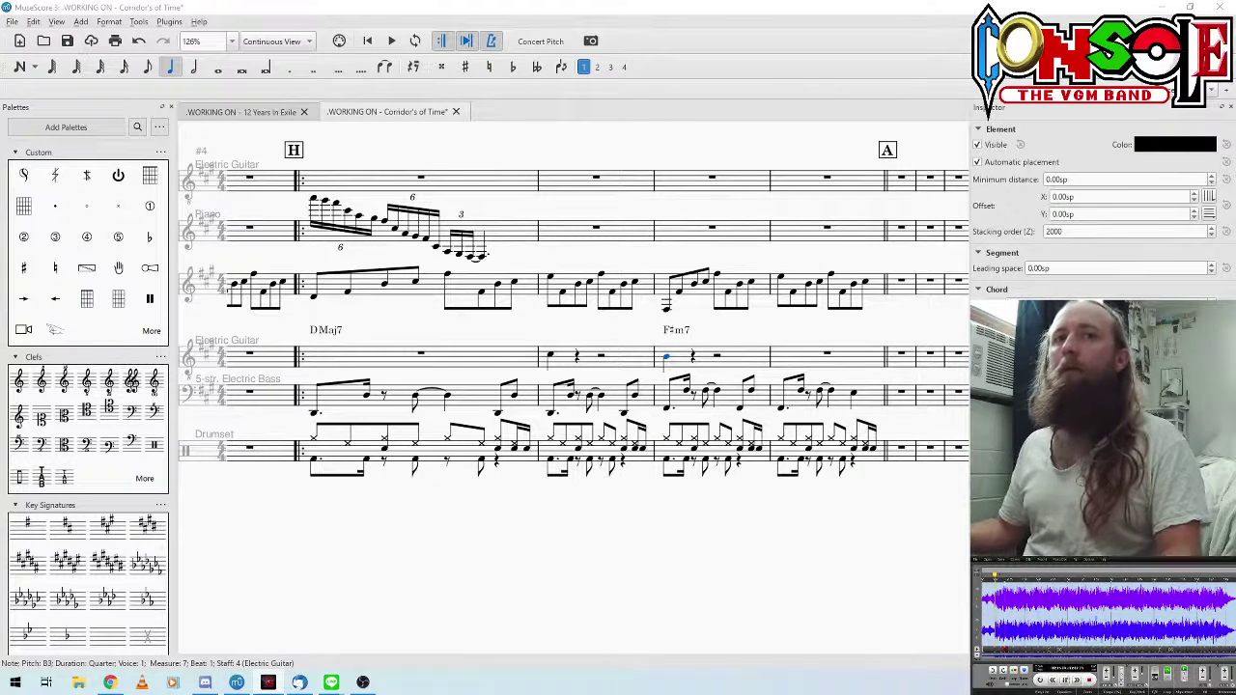
# Step: Enter a quarter-note G♯3 on beat 1 of measure 8 in the lower Electric Guitar staff
pyautogui.click(823, 357)
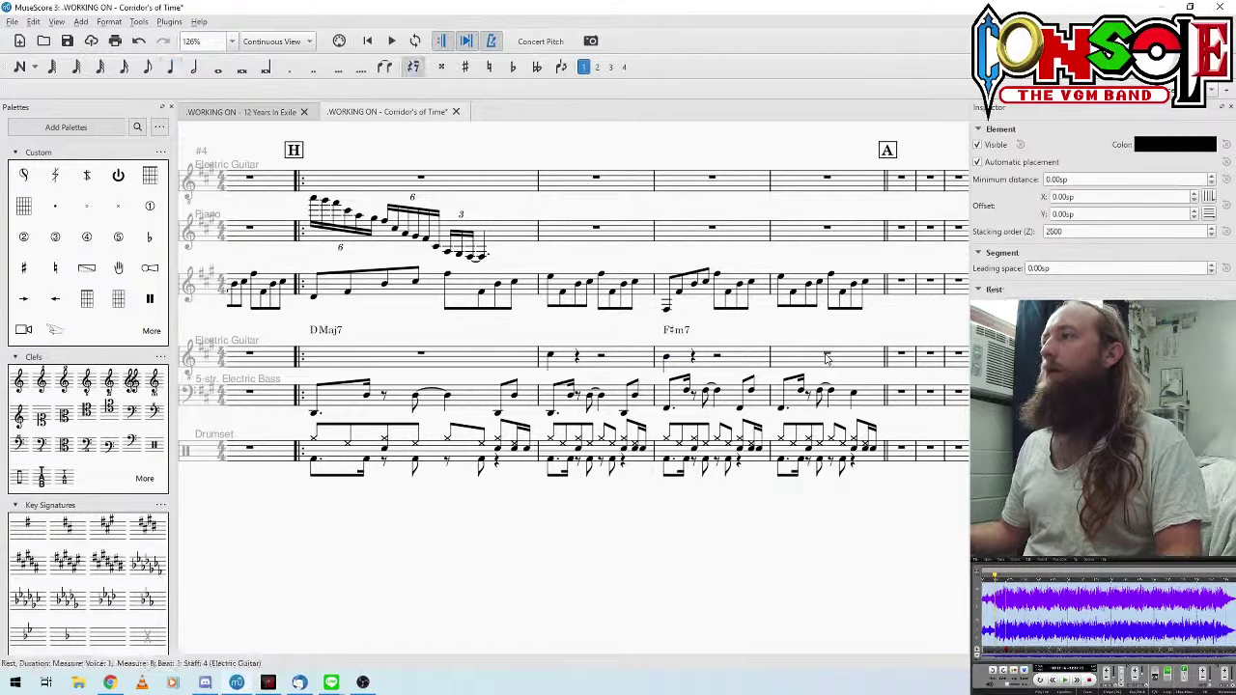
pyautogui.press('n')
pyautogui.press('a')
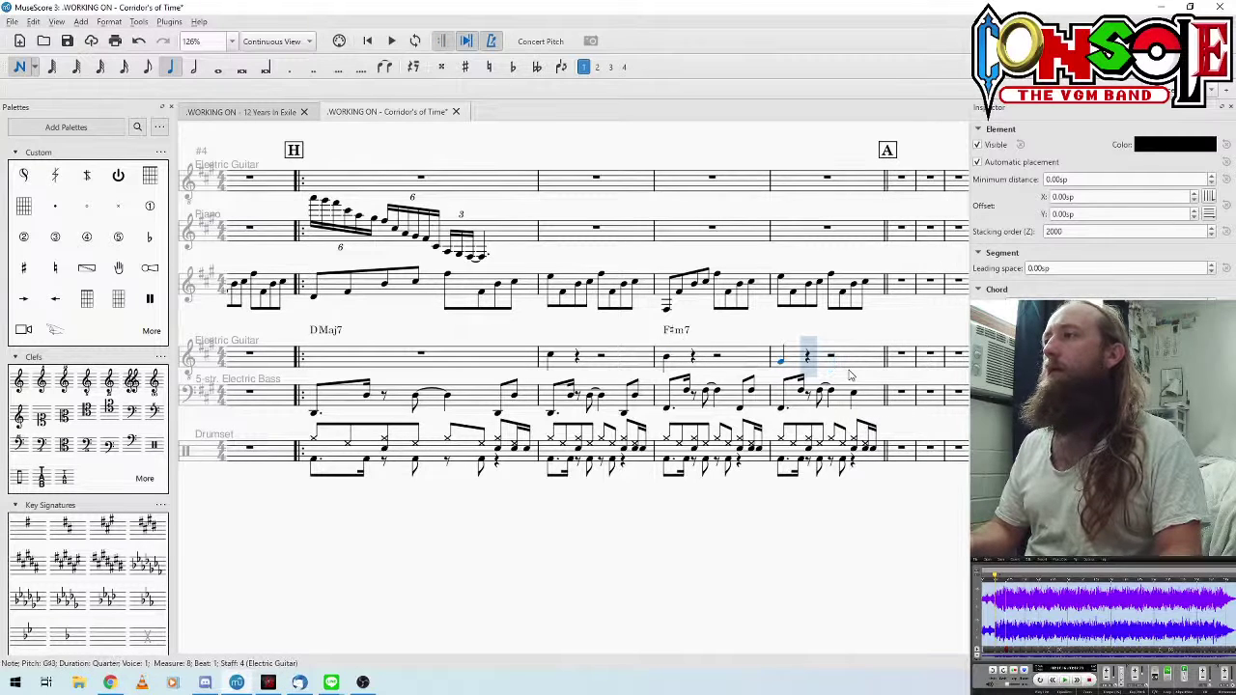
pyautogui.press('Left')
pyautogui.press('Left')
pyautogui.press('Left')
pyautogui.press('Left')
pyautogui.press('Left')
pyautogui.press('Left')
pyautogui.press('Left')
pyautogui.press('Left')
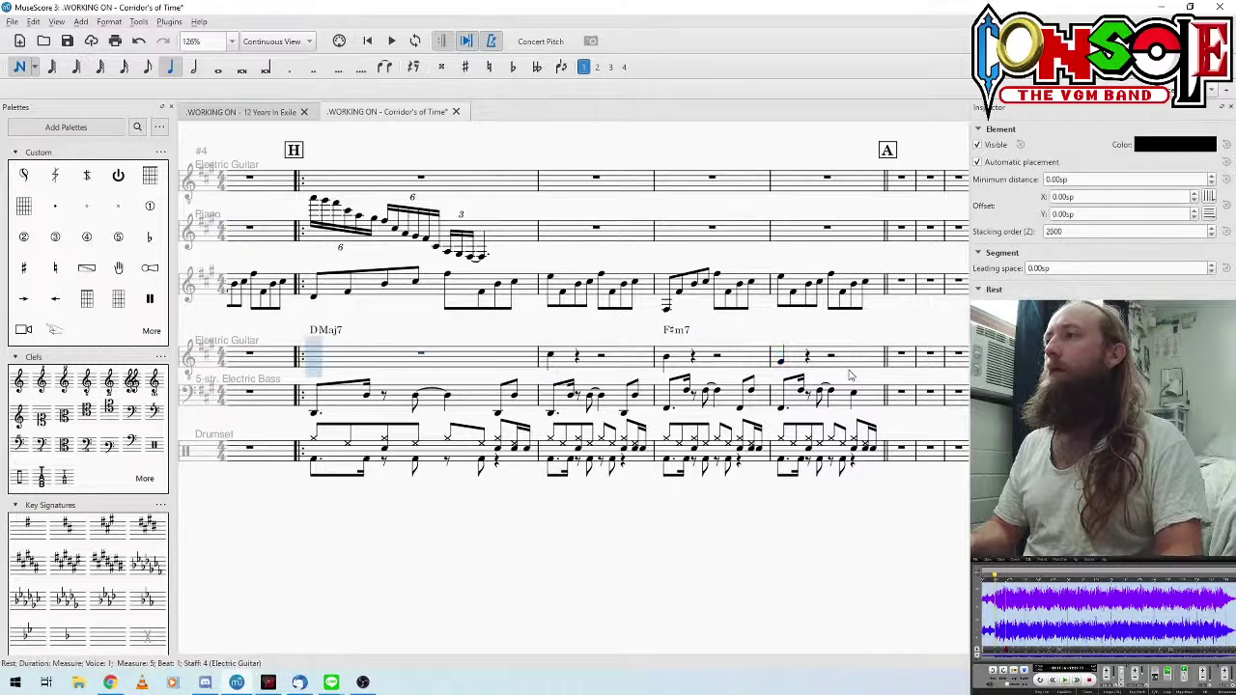
# Step: Change the lower guitar's C♯4, B3 and G♯3 in measures 6 to 8 to whole notes
pyautogui.press('Escape')
pyautogui.click(549, 353)
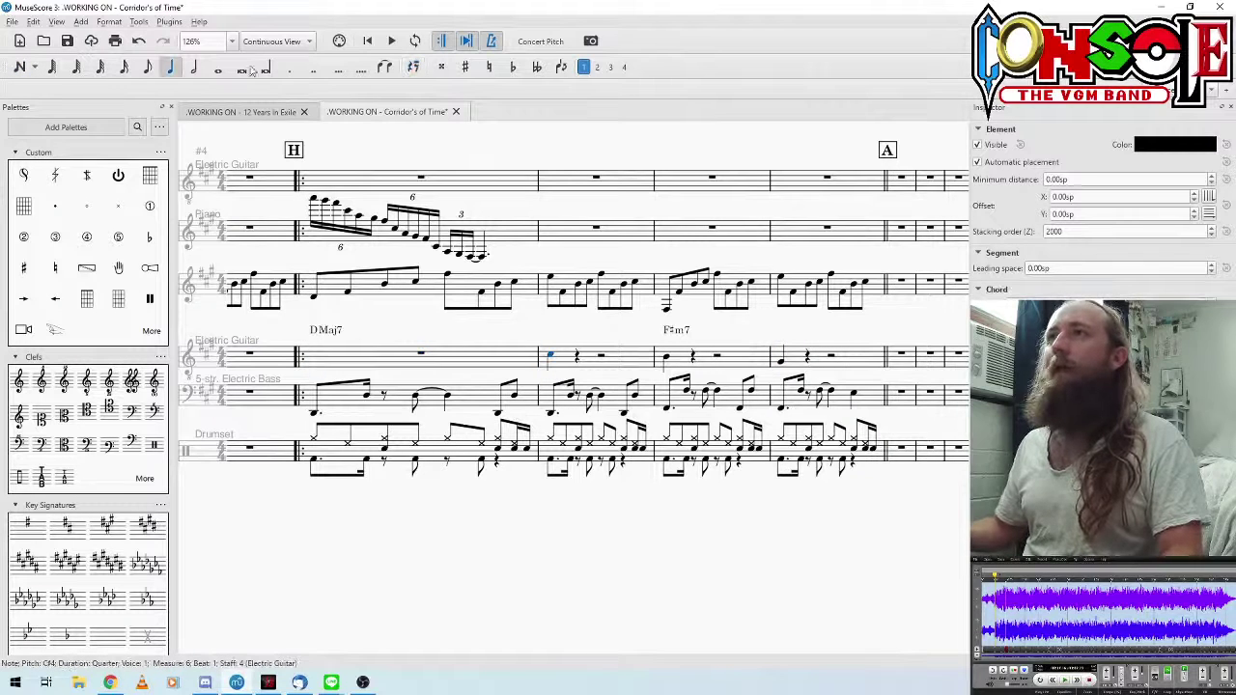
pyautogui.press('7')
pyautogui.press('Right')
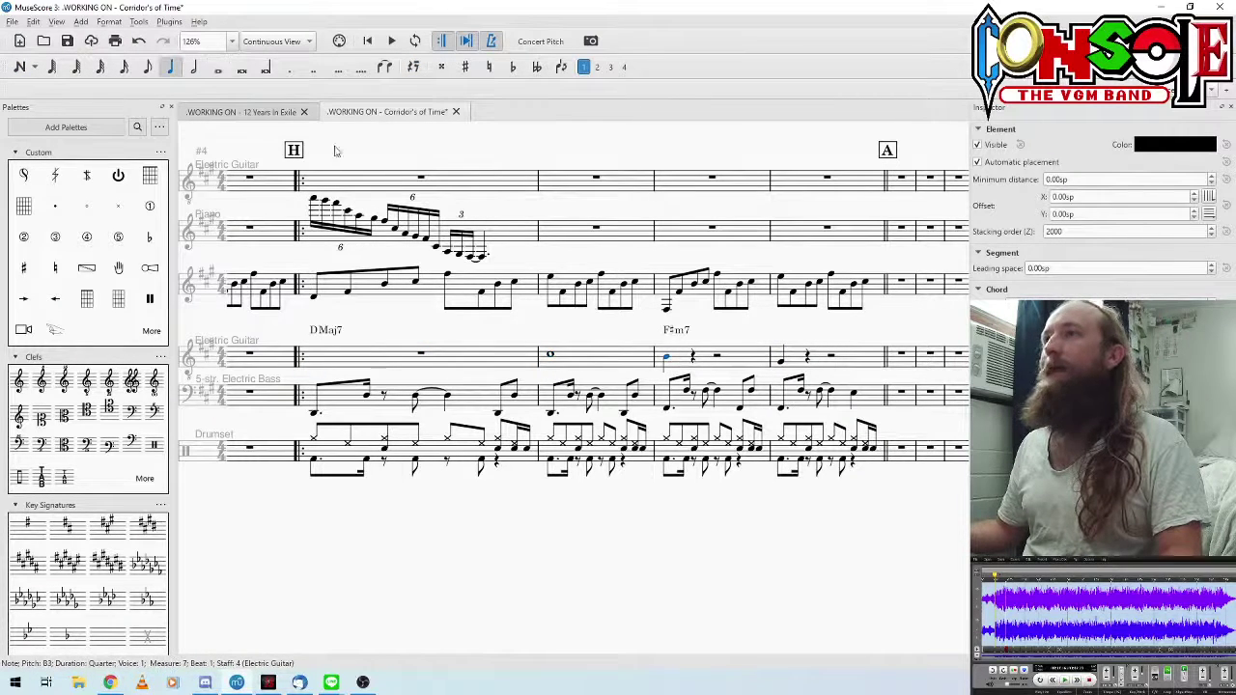
pyautogui.press('7')
pyautogui.press('Right')
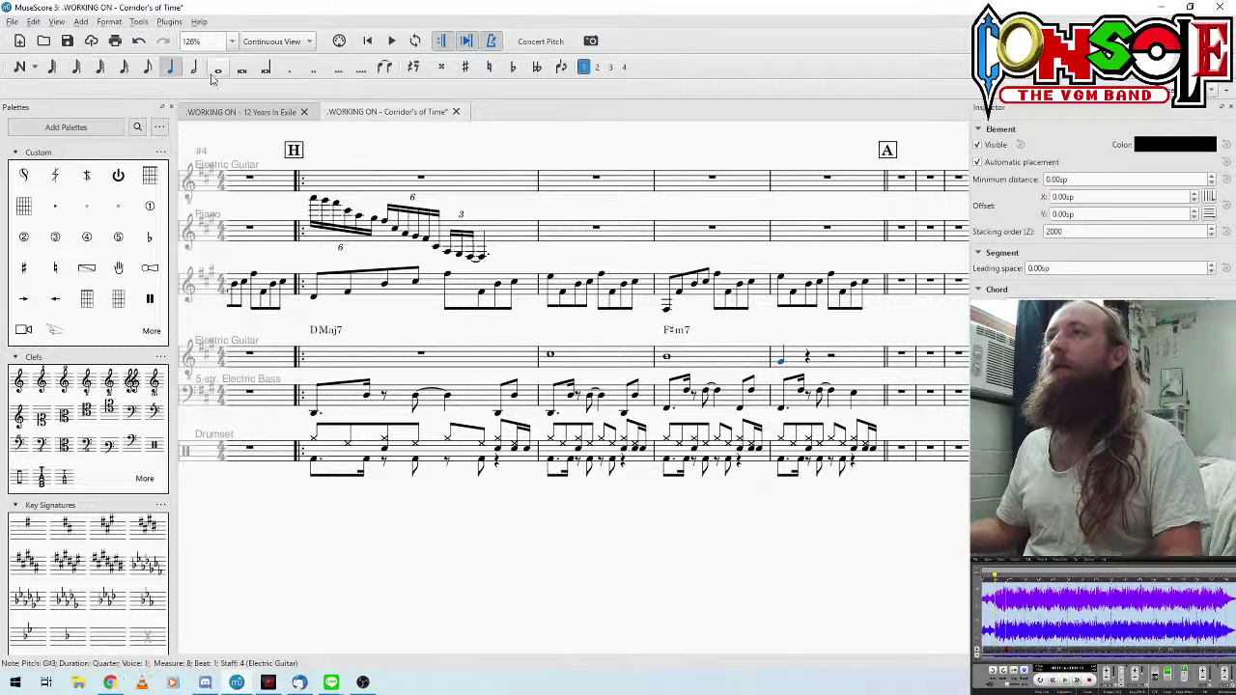
pyautogui.press('7')
# Step: Play back measures 6 to 8 from the lower guitar's whole-note C♯4
pyautogui.click(550, 356)
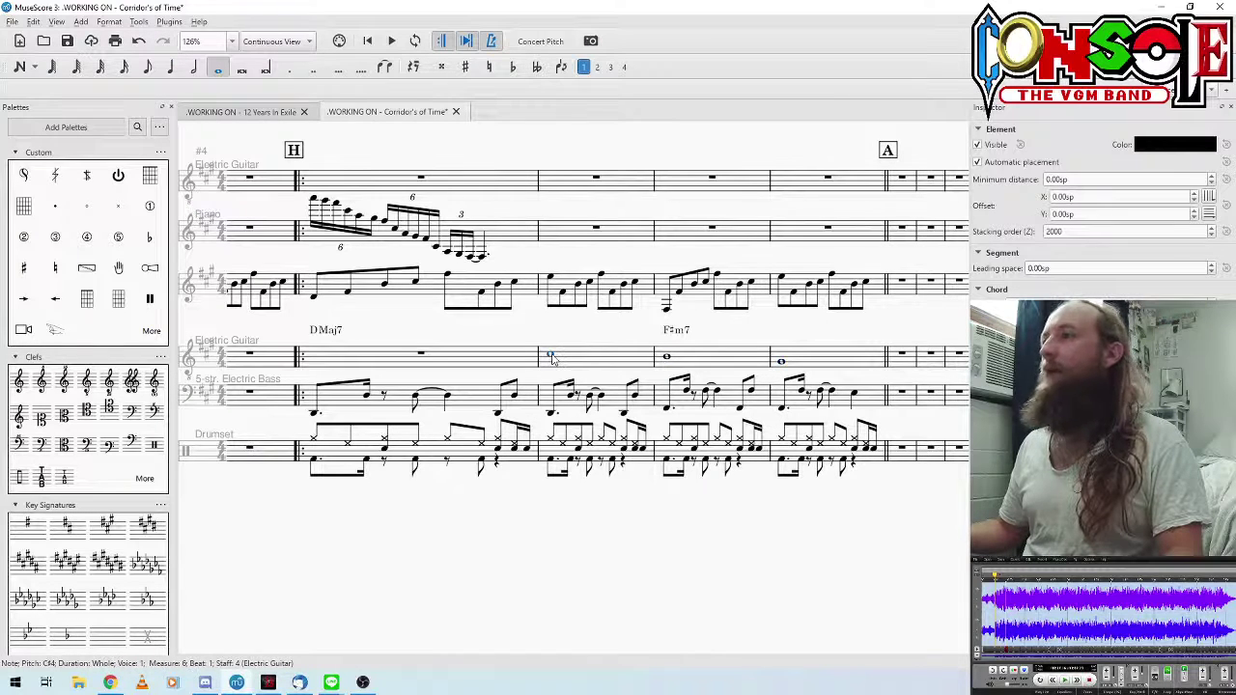
pyautogui.press('space')
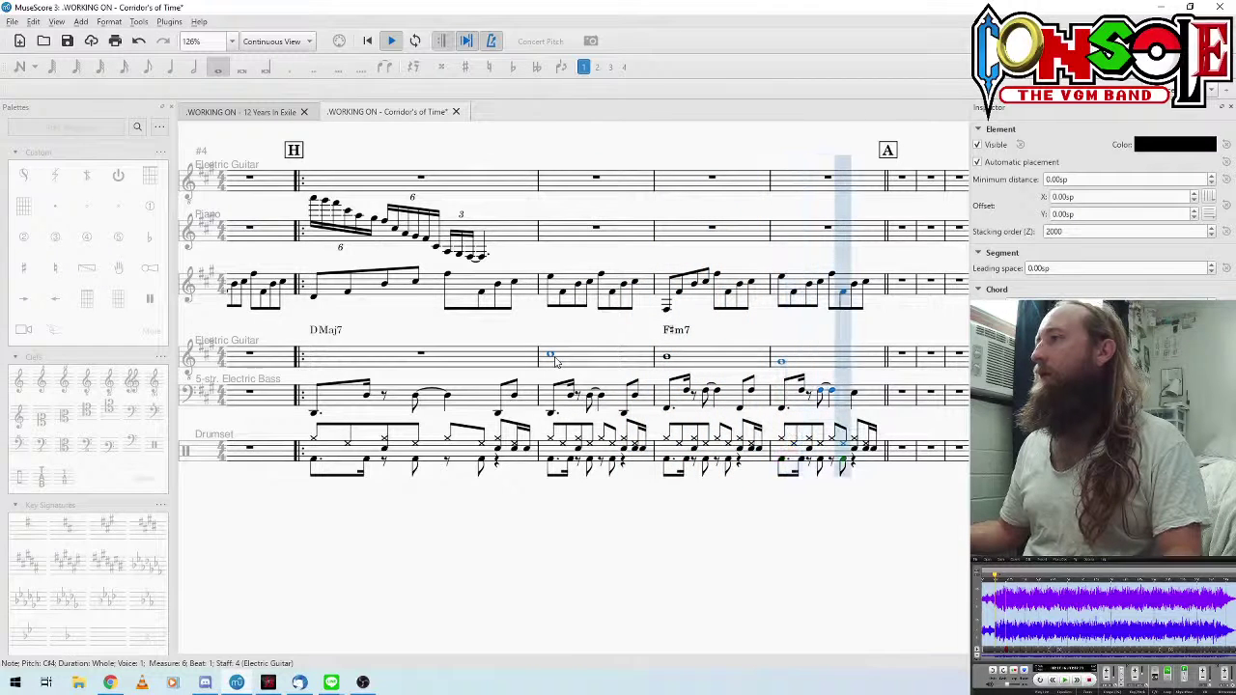
pyautogui.press('space')
# Step: Try to add a crescendo hairpin across measures 6 to 8 of the lower guitar
pyautogui.keyDown('shift'); pyautogui.click(780, 363); pyautogui.keyUp('shift')
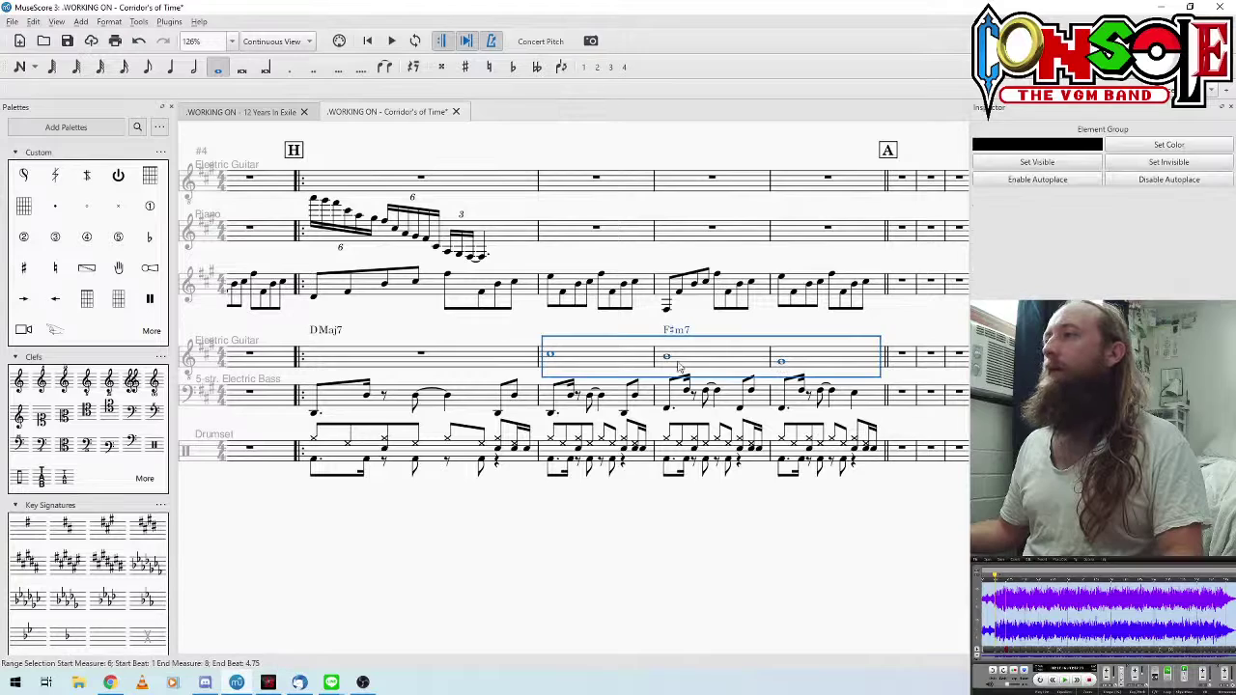
pyautogui.scroll(-3, 130, 317)
pyautogui.scroll(-10, 120, 338)
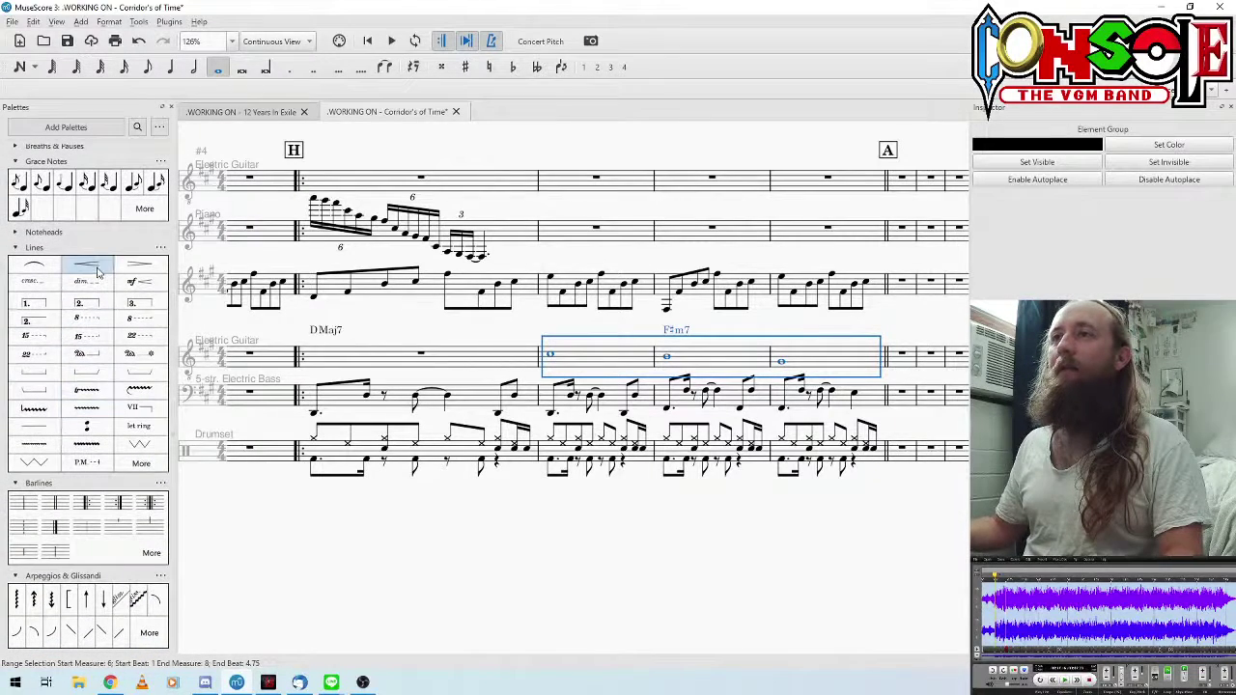
pyautogui.click(97, 274)
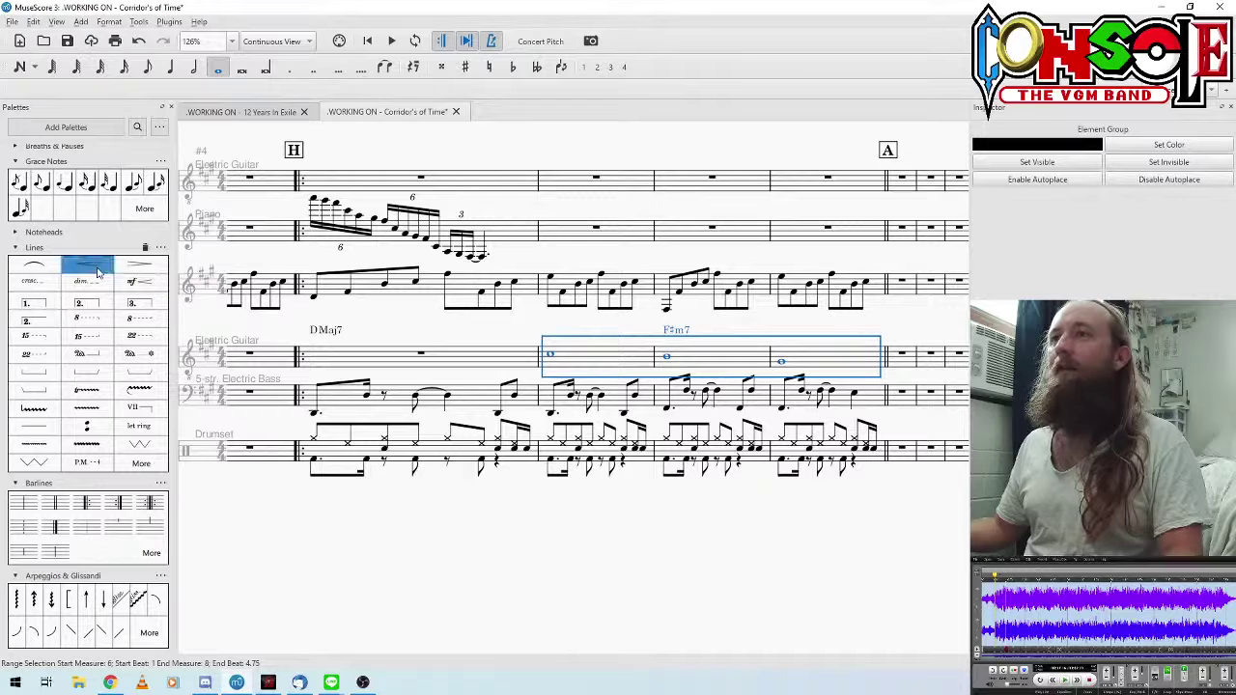
pyautogui.hotkey('ctrl', 'z')
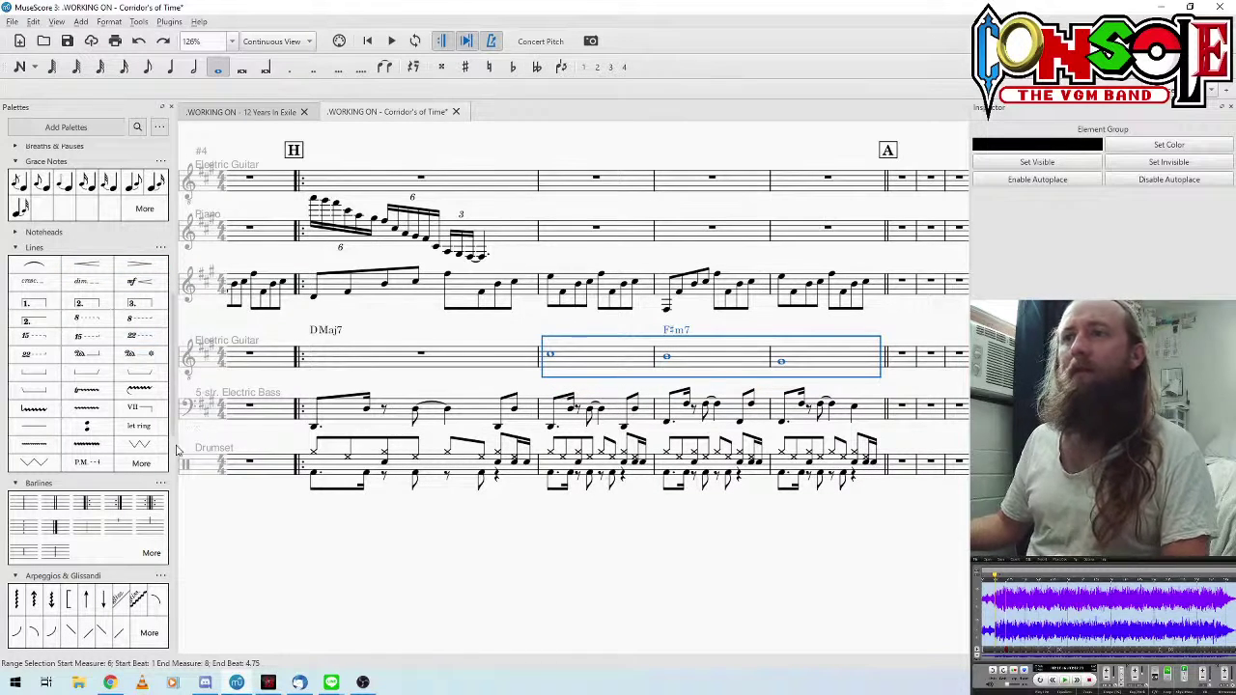
# Step: Add a crescendo hairpin under the lower guitar's whole notes in measures 6 and 7
pyautogui.press('Escape')
pyautogui.click(551, 357)
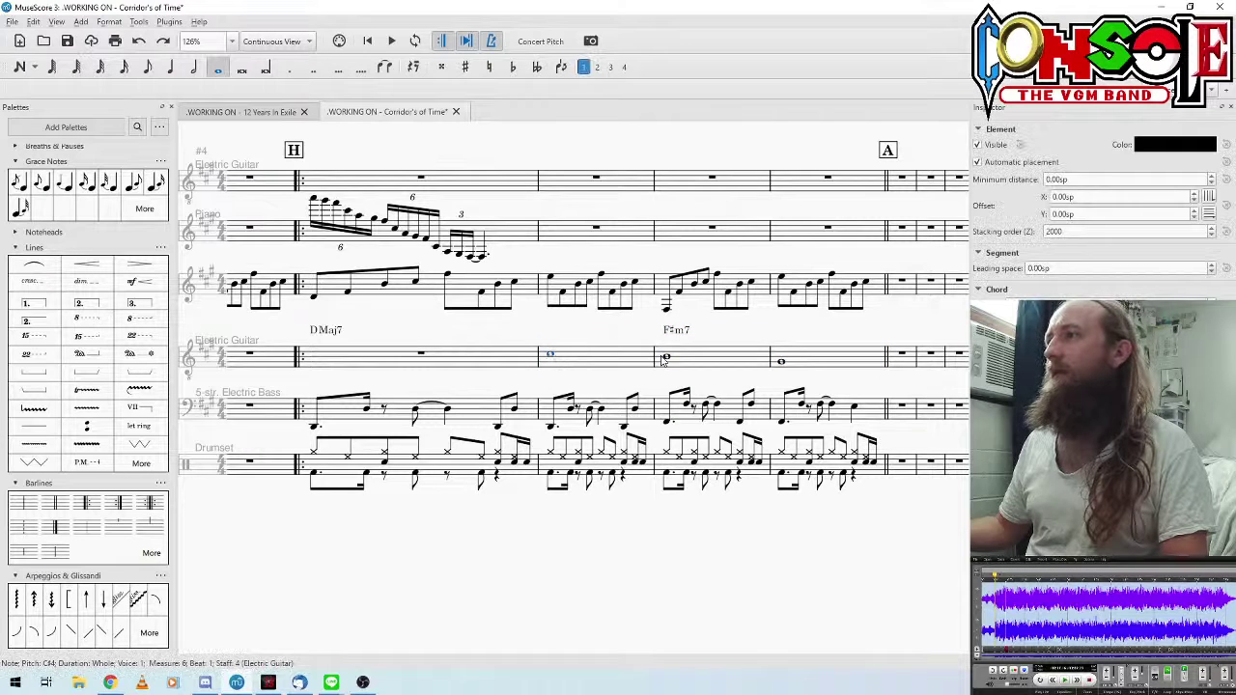
pyautogui.keyDown('shift'); pyautogui.click(662, 359); pyautogui.keyUp('shift')
pyautogui.click(87, 266)
pyautogui.click(757, 390)
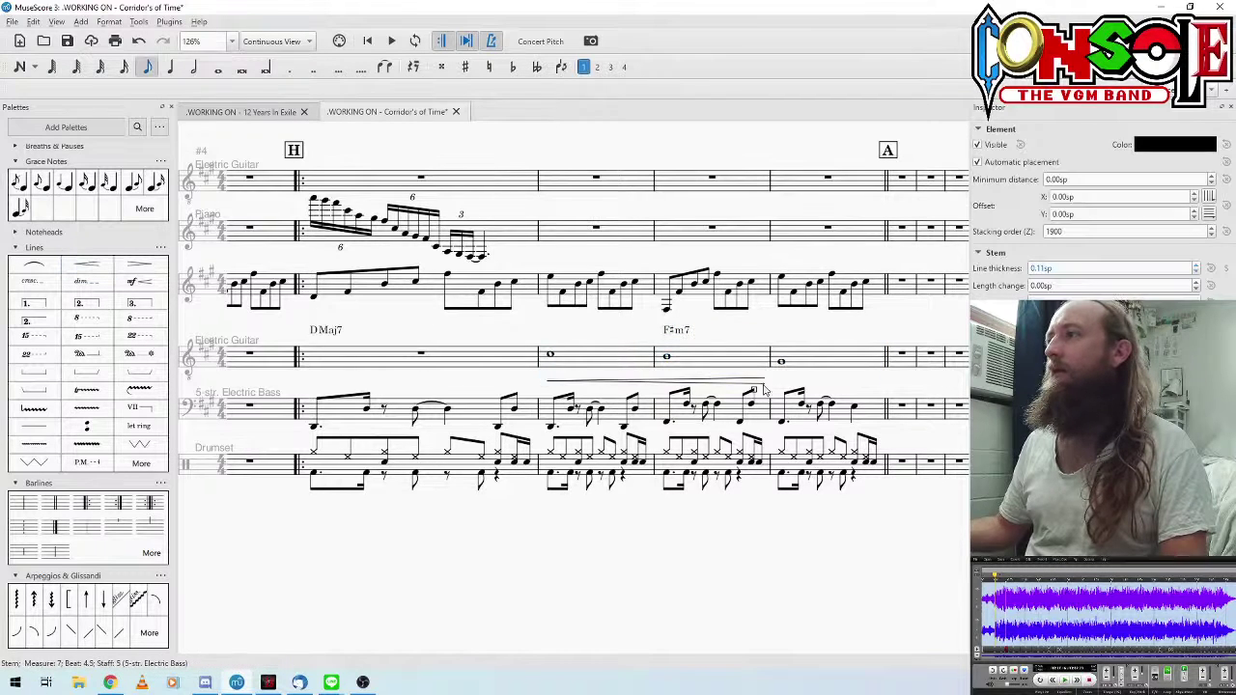
pyautogui.click(762, 382)
# Step: Add a diminuendo hairpin under the lower guitar's G♯3 in measure 8 and play back from measure 6
pyautogui.click(781, 362)
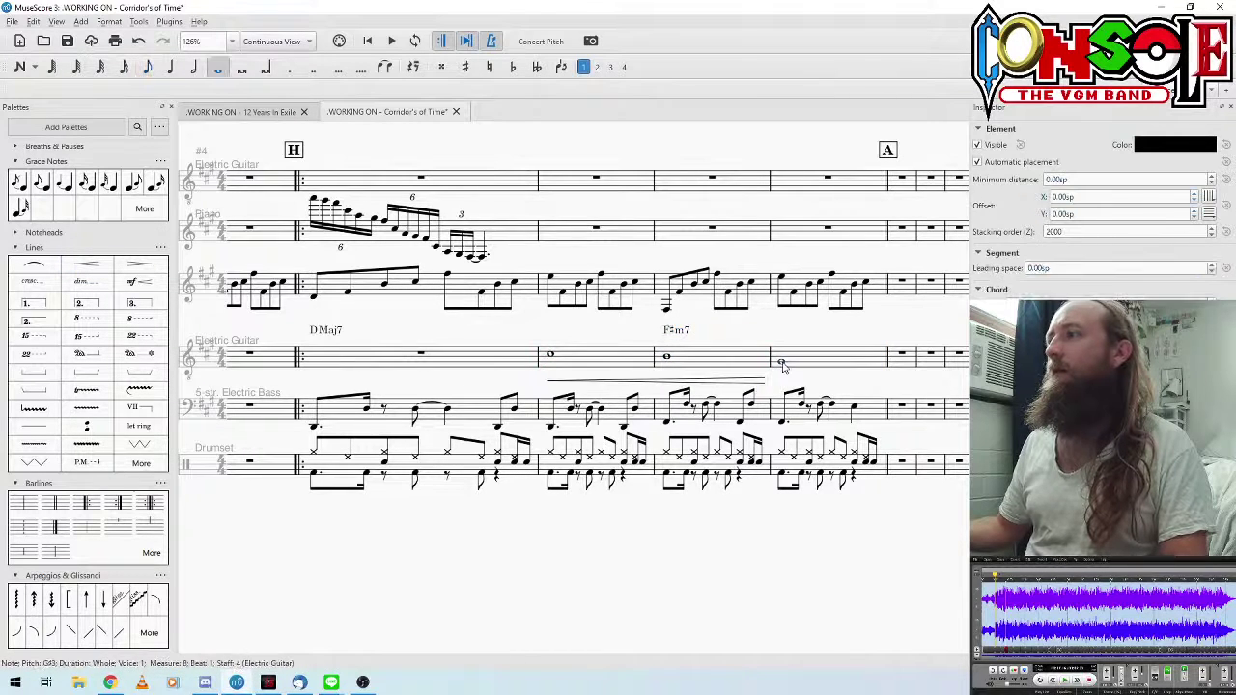
pyautogui.click(137, 264)
pyautogui.click(670, 525)
pyautogui.click(577, 359)
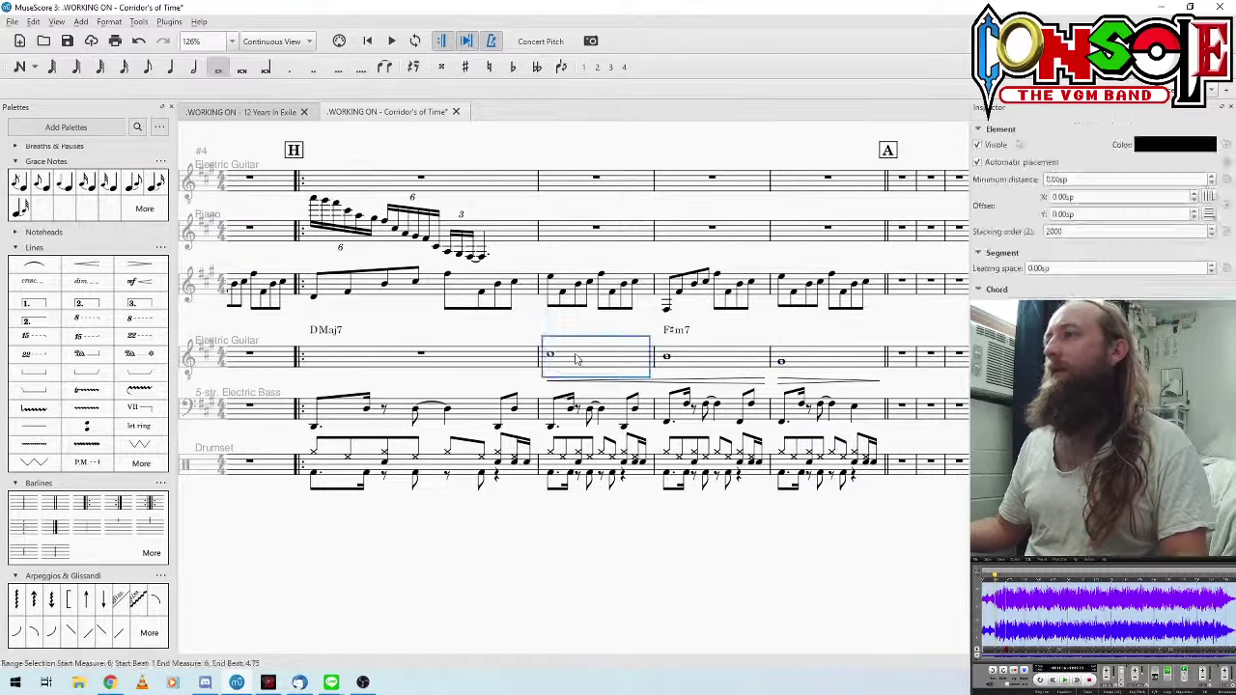
pyautogui.press('space')
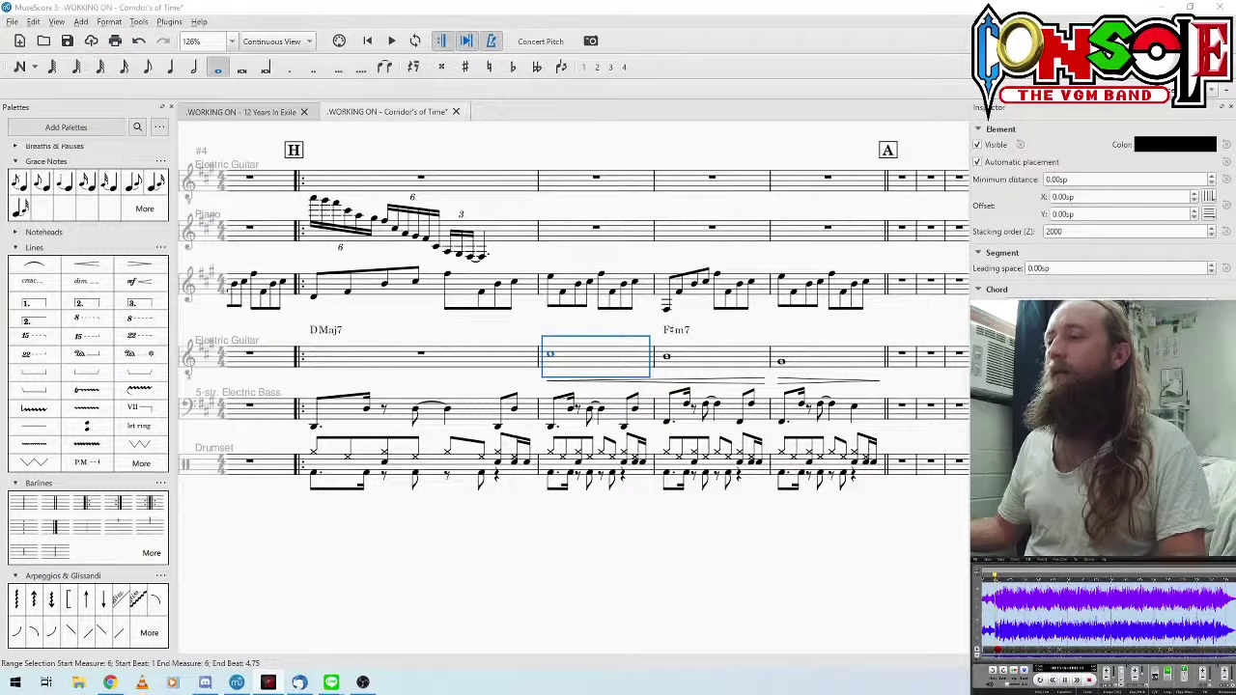
# Step: Add an F♯3 whole note beneath the lower guitar's C♯4 in measure 6
pyautogui.click(547, 356)
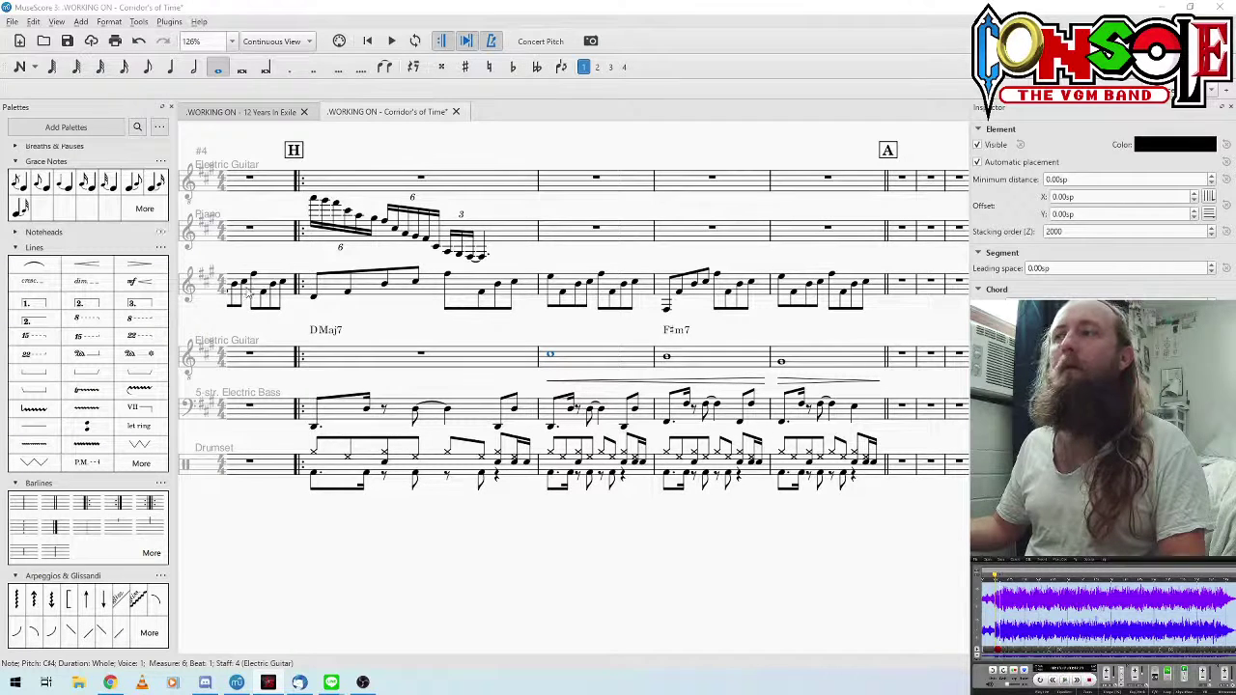
pyautogui.press('n')
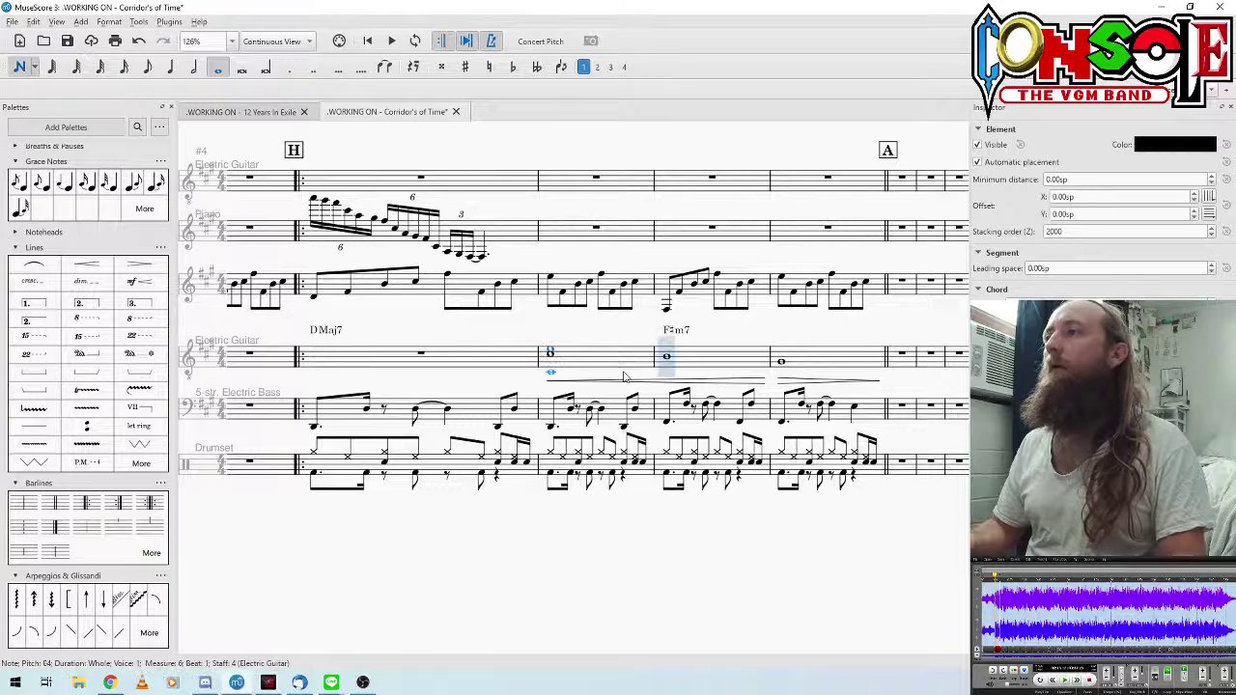
pyautogui.press('Up')
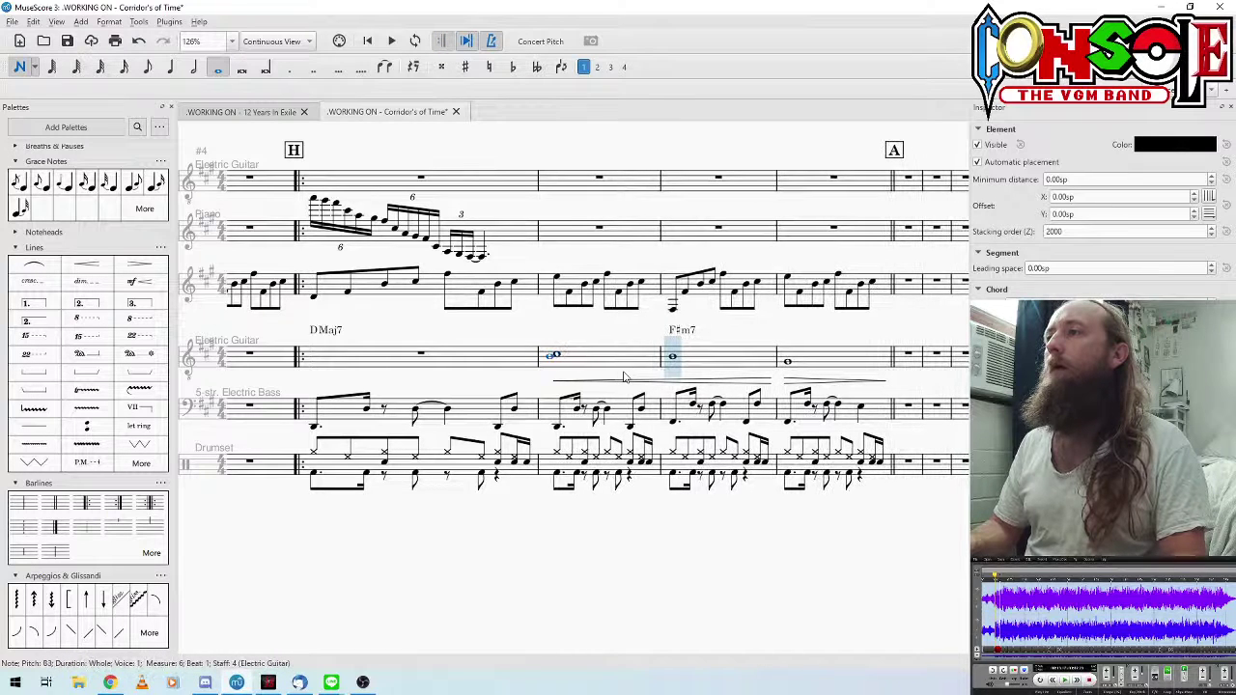
pyautogui.press('Down')
pyautogui.press('Down')
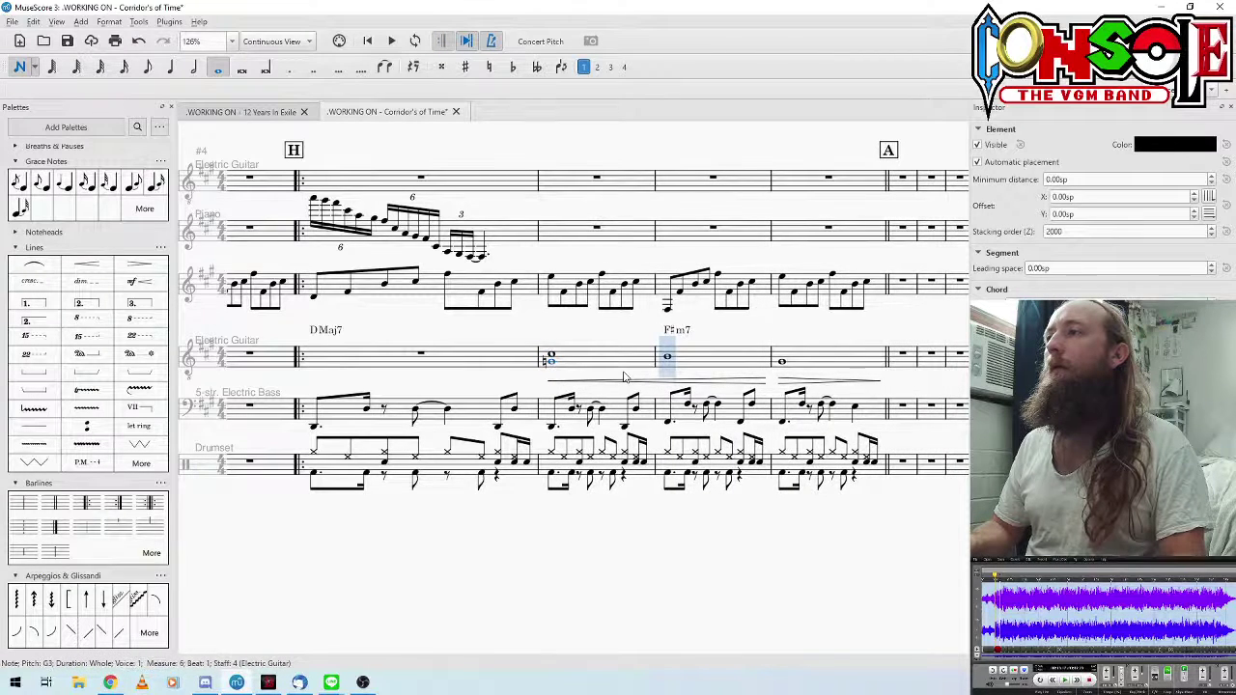
pyautogui.press('Left')
pyautogui.press('Left')
pyautogui.press('Right')
# Step: Play back the lower guitar's two-note chord in measure 6 twice with the other parts
pyautogui.press('space')
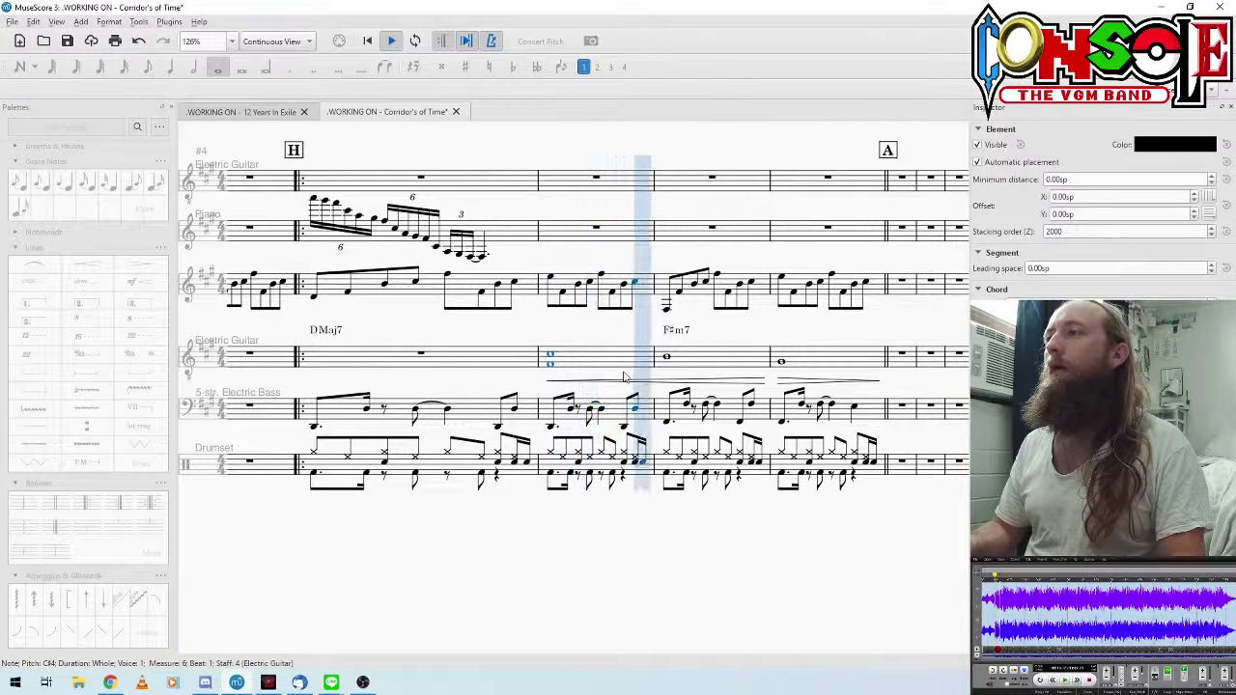
pyautogui.press('space')
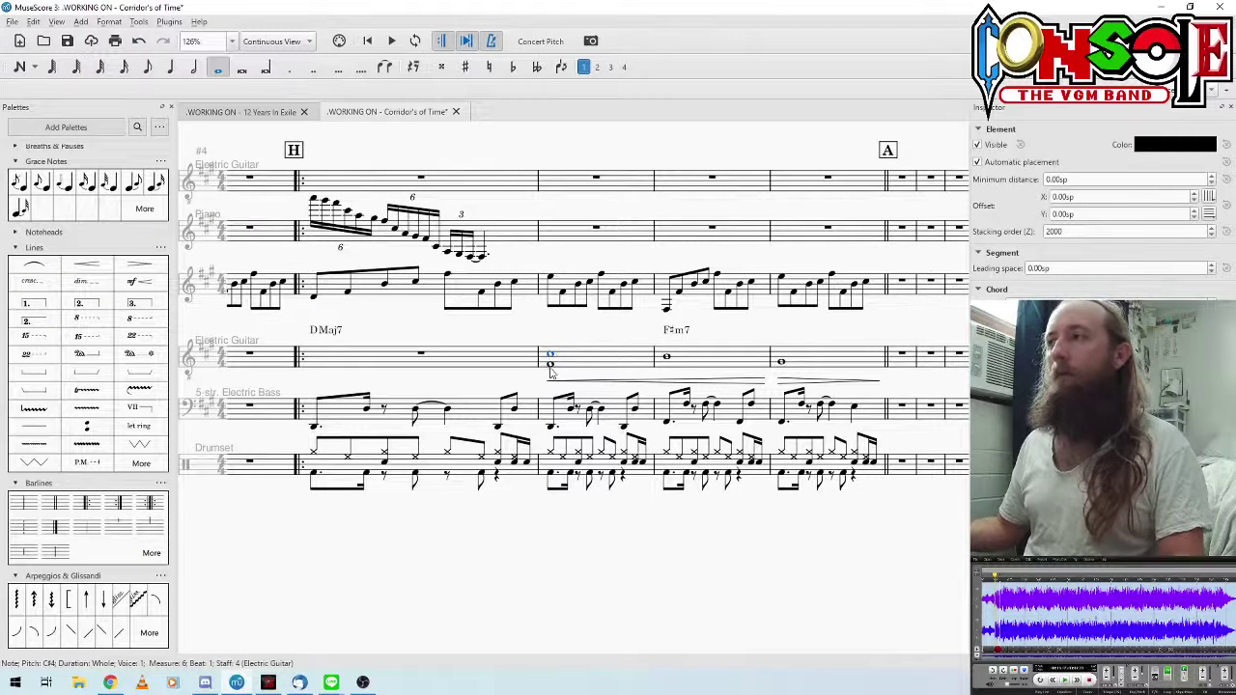
pyautogui.click(549, 366)
pyautogui.click(549, 355)
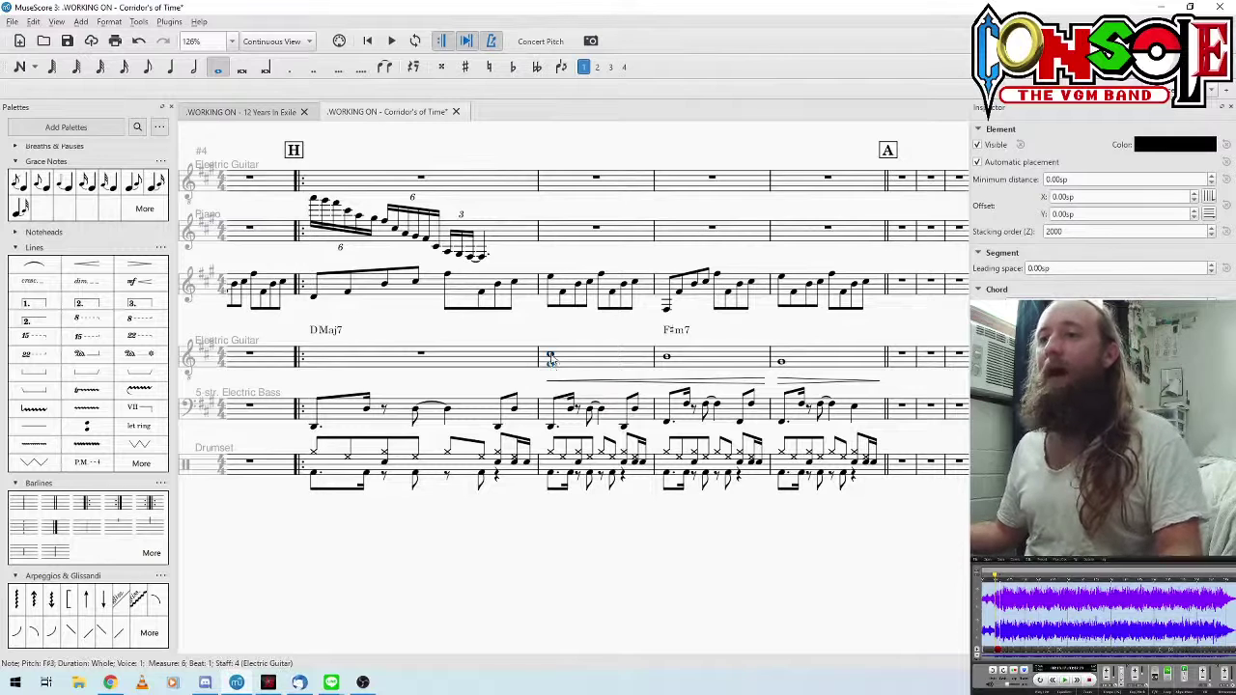
pyautogui.press('space')
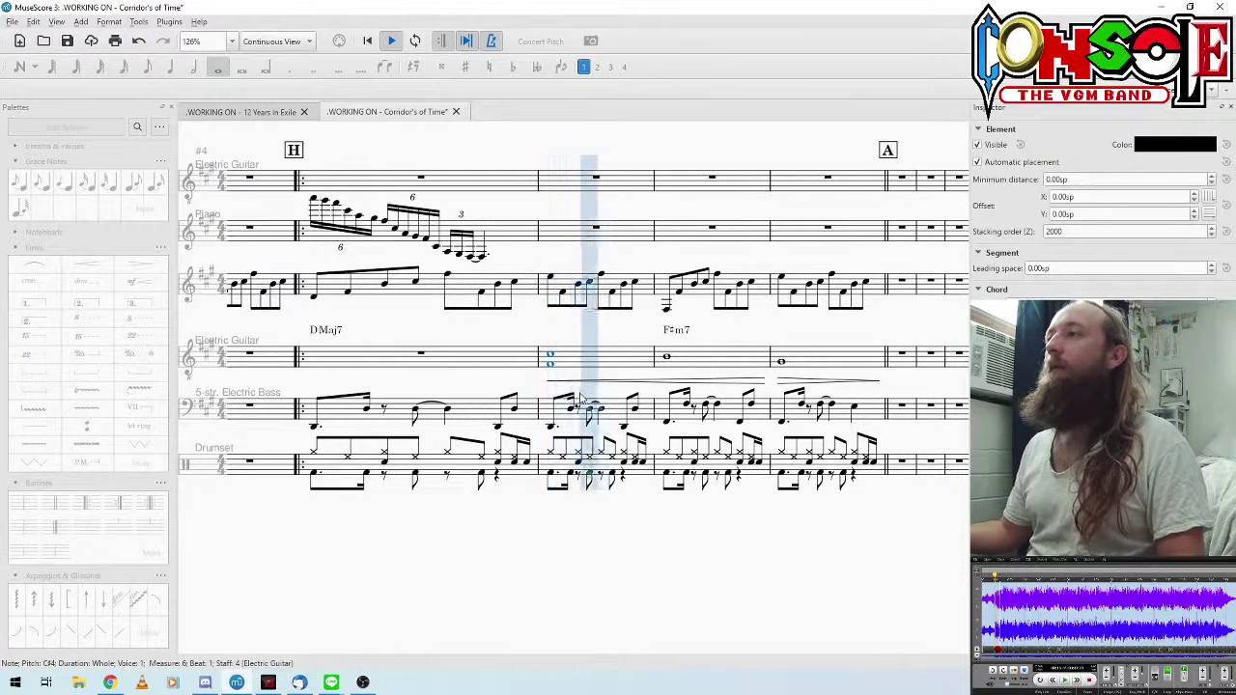
pyautogui.press('space')
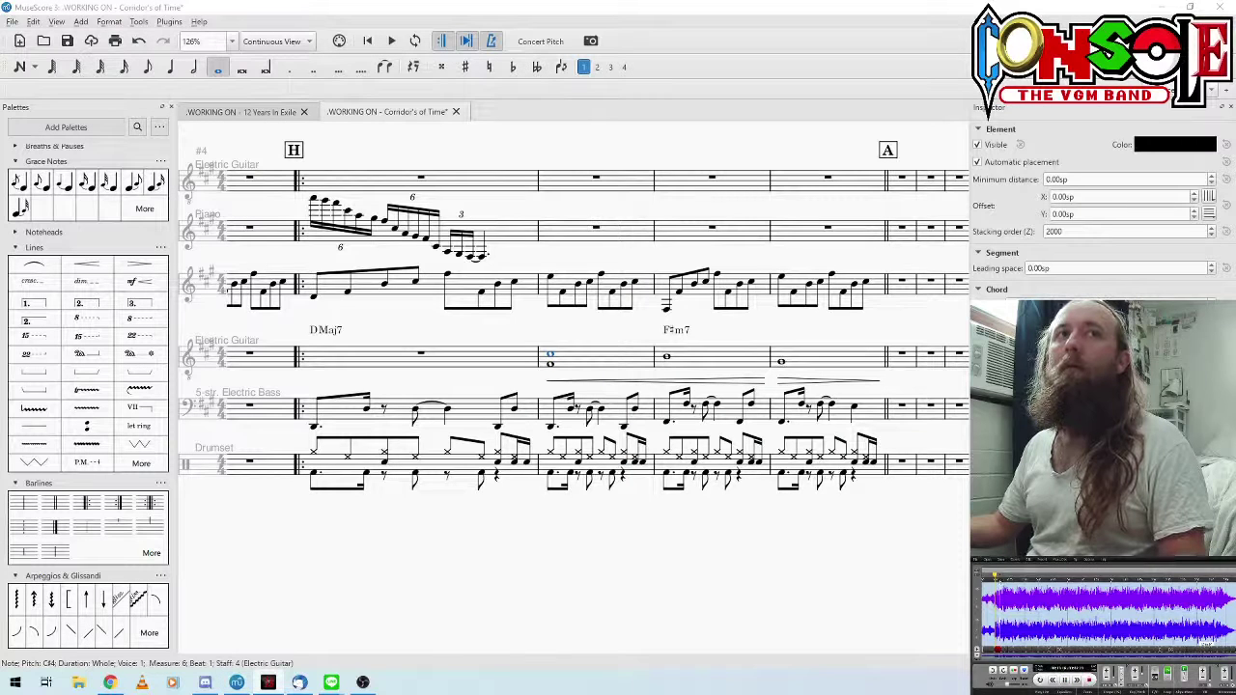
# Step: Add a G♯3 whole note beneath the lower guitar's B3 in measure 7
pyautogui.click(669, 377)
pyautogui.click(666, 357)
pyautogui.press('n')
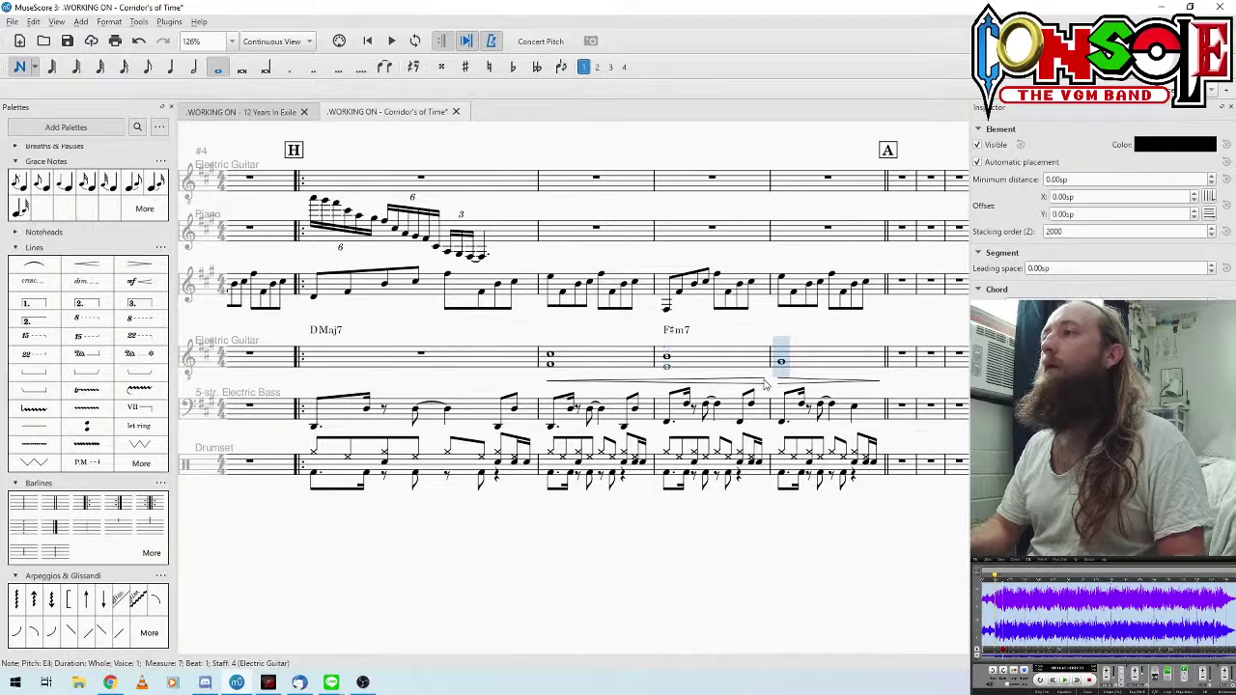
pyautogui.hotkey('shift', 'g')
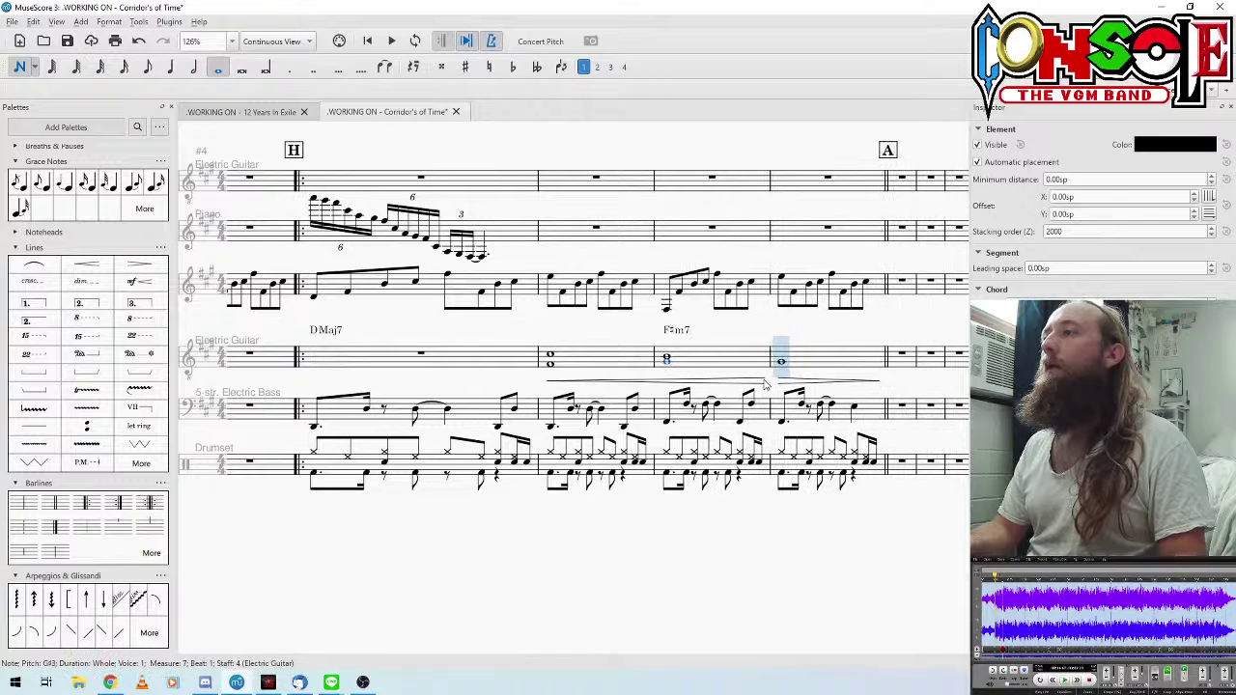
pyautogui.press('Left')
pyautogui.press('Left')
pyautogui.press('Right')
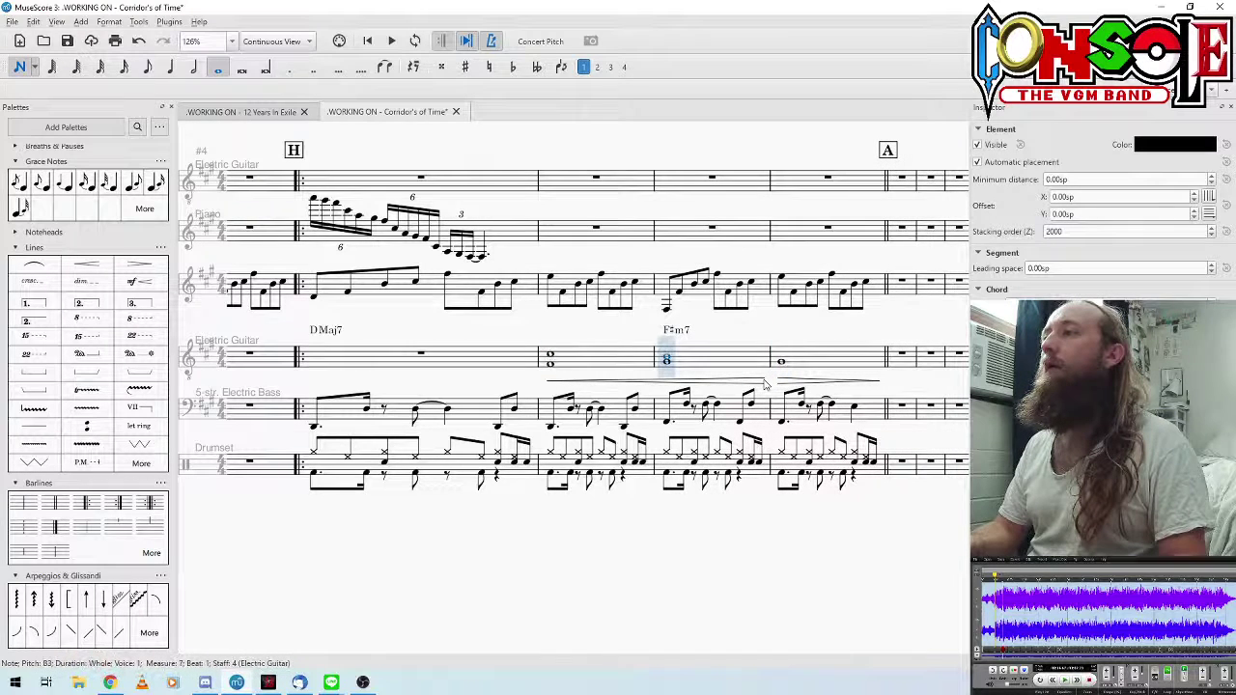
pyautogui.press('Escape')
# Step: Add an E3 whole note beneath the lower guitar's G♯3 in measure 8 and play back from measure 6
pyautogui.click(782, 364)
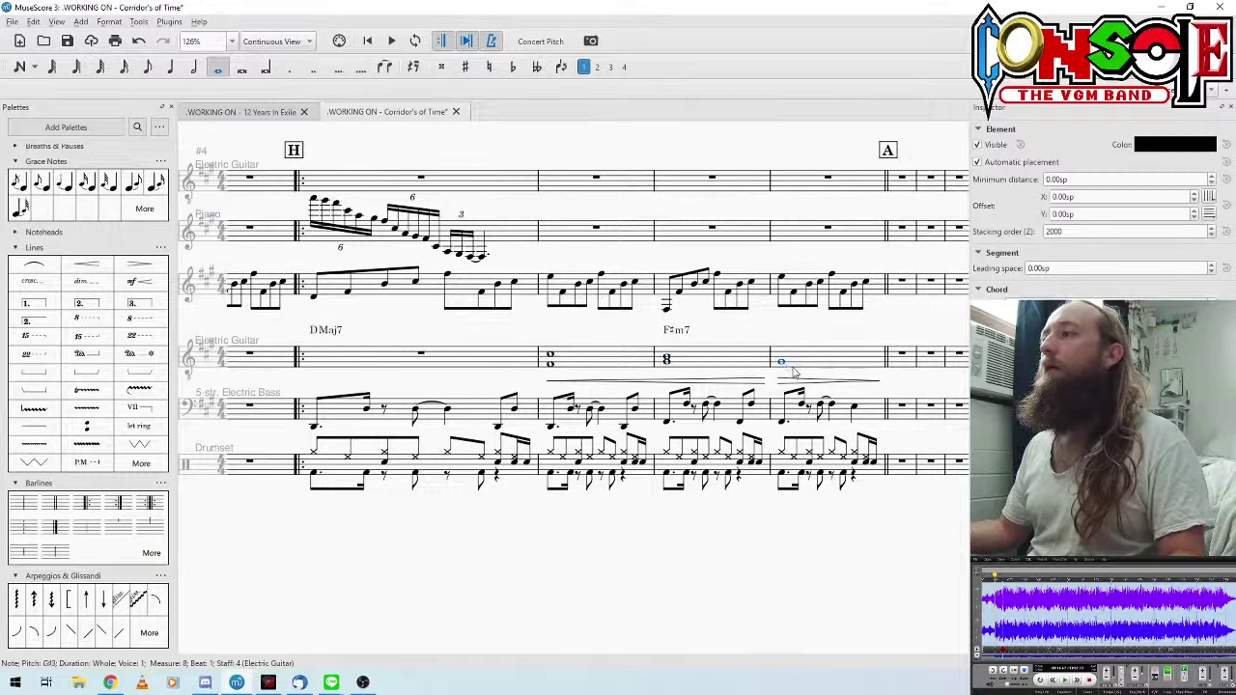
pyautogui.press('n')
pyautogui.hotkey('shift', 'e')
pyautogui.press('Left')
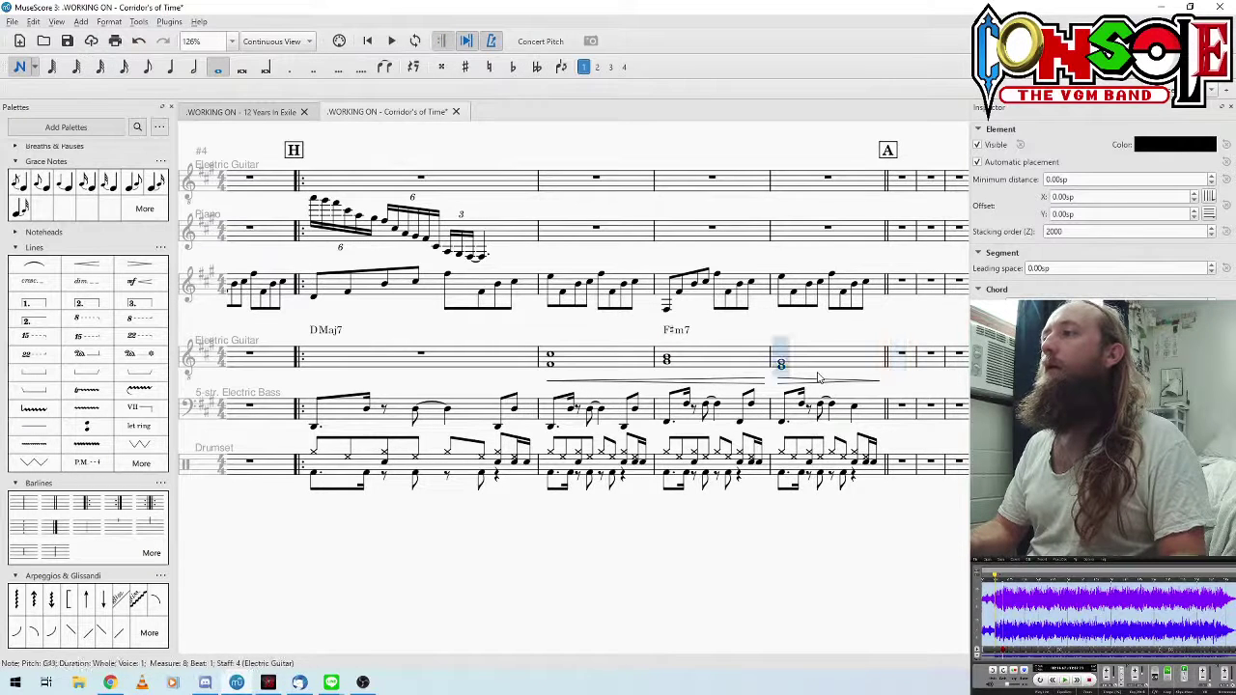
pyautogui.press('Left')
pyautogui.press('Left')
pyautogui.press('space')
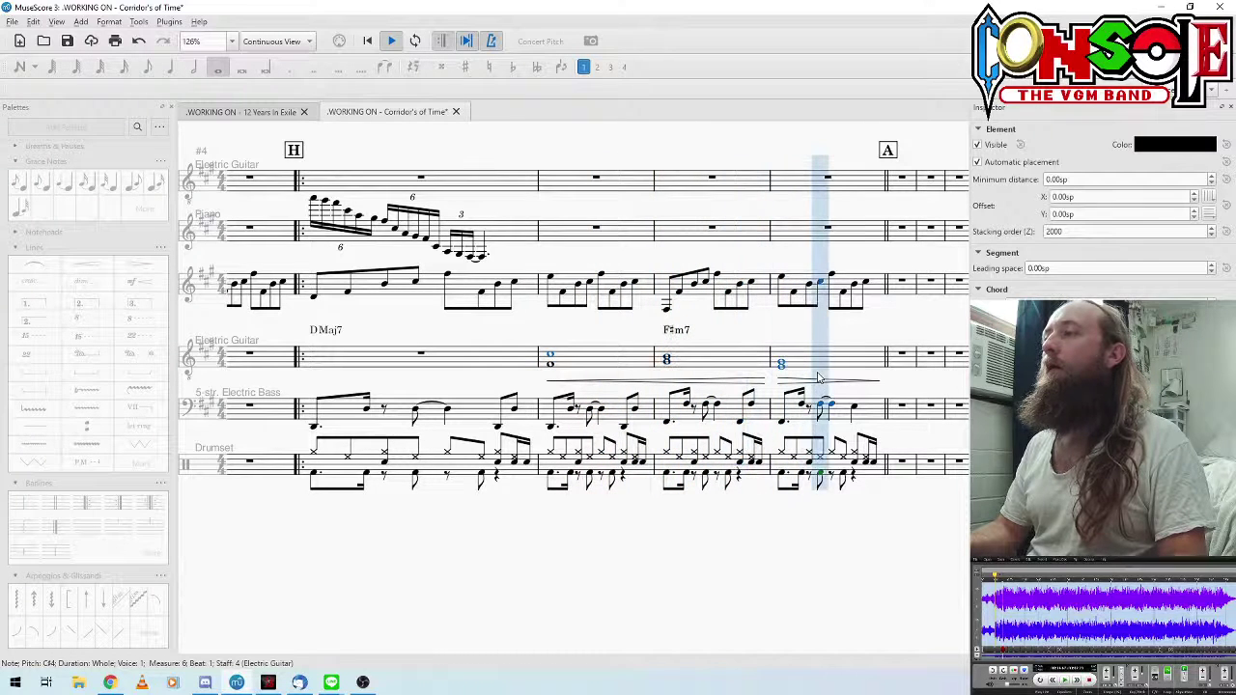
# Step: Split the full-measure rest in measure 8 of the top Electric Guitar staff into a half, a quarter and two eighth rests
pyautogui.press('space')
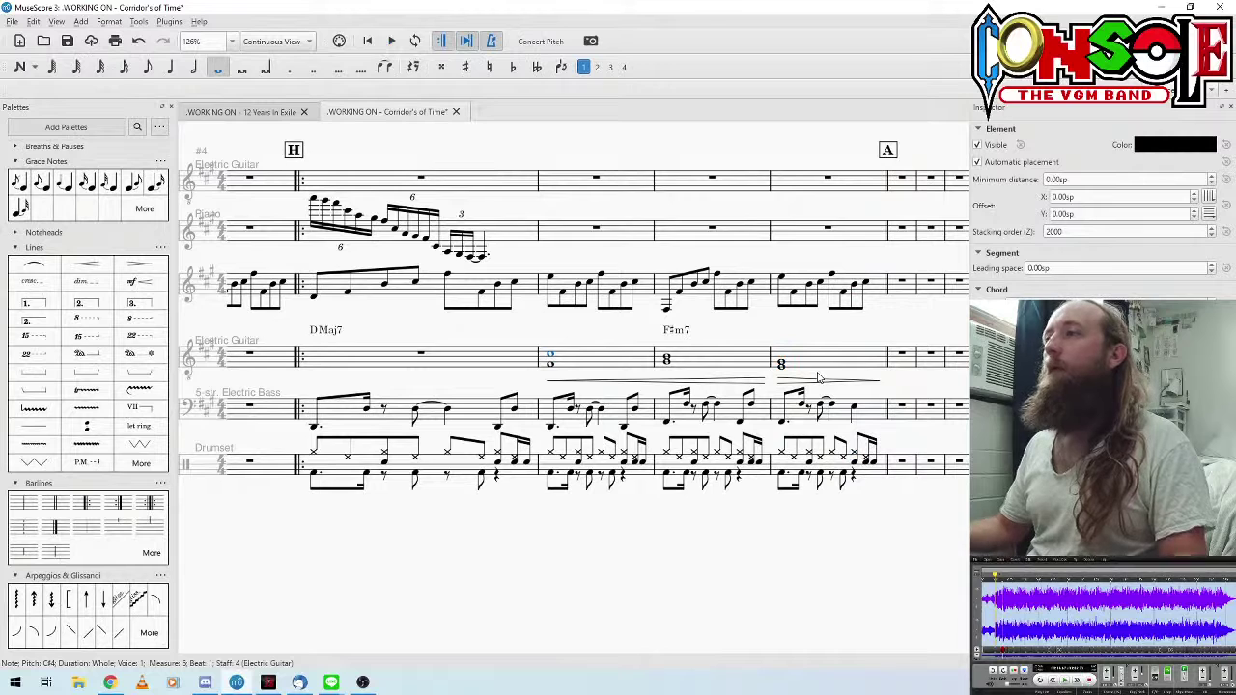
pyautogui.click(827, 177)
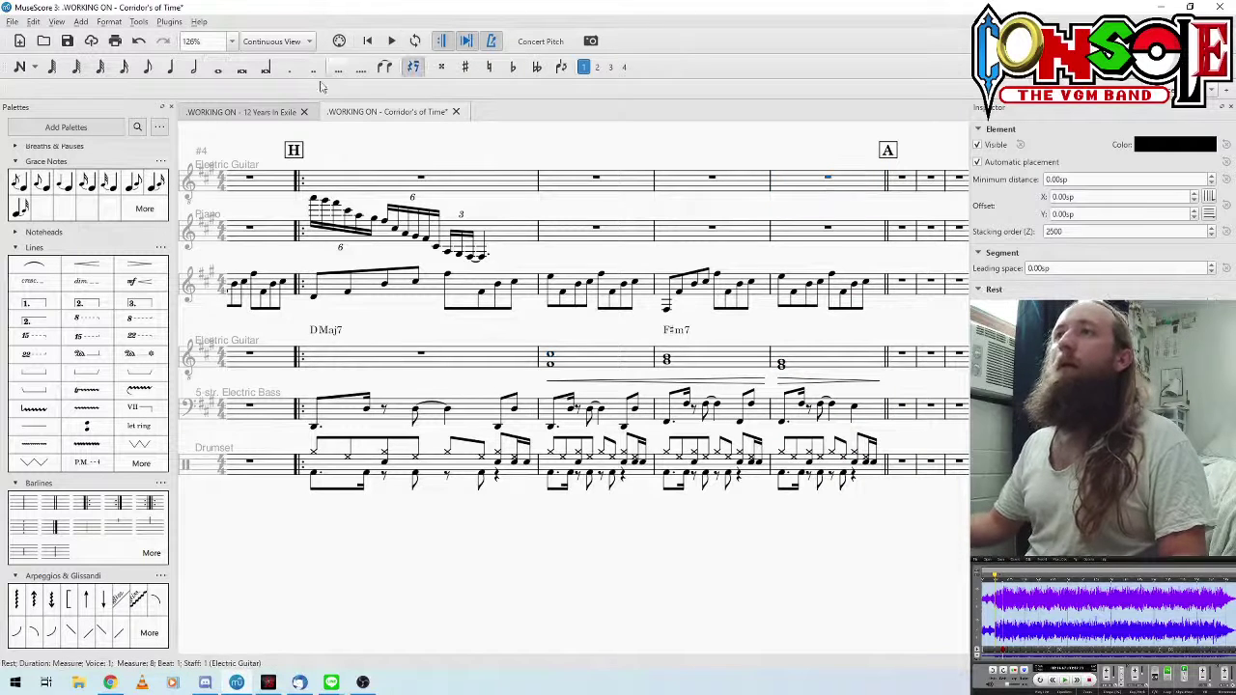
pyautogui.click(194, 69)
pyautogui.click(830, 181)
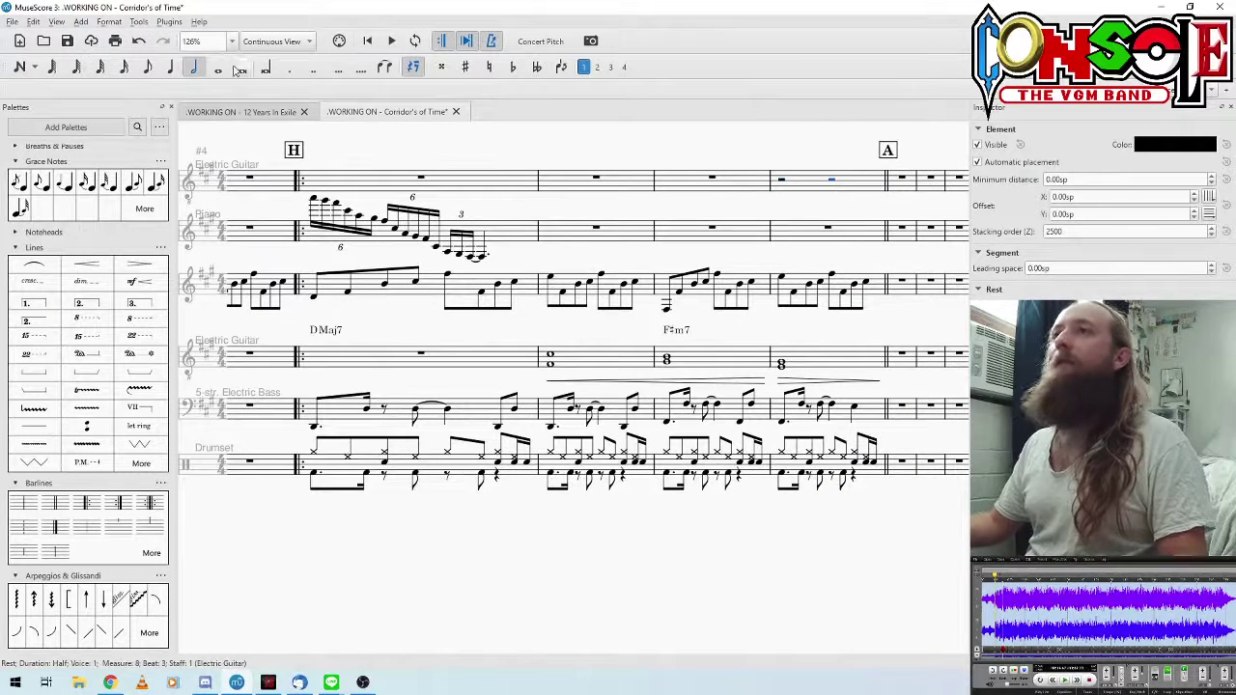
pyautogui.click(170, 68)
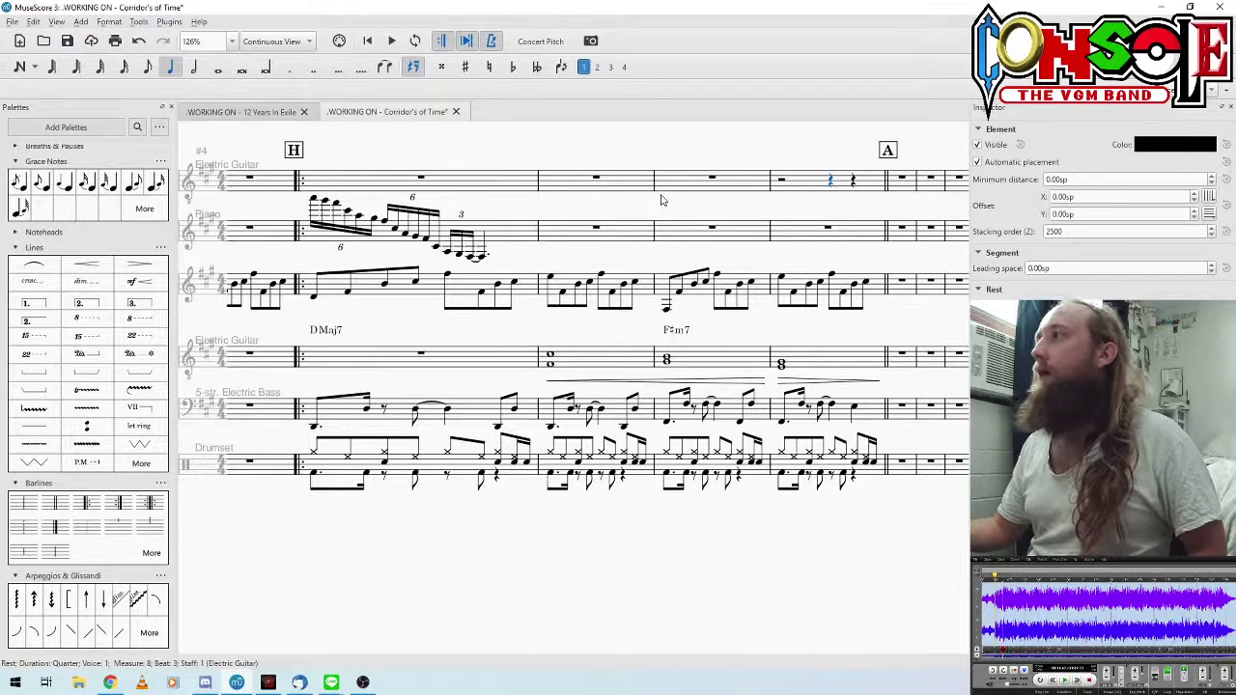
pyautogui.moveTo(792, 150); pyautogui.dragTo(644, 168)
pyautogui.click(705, 199)
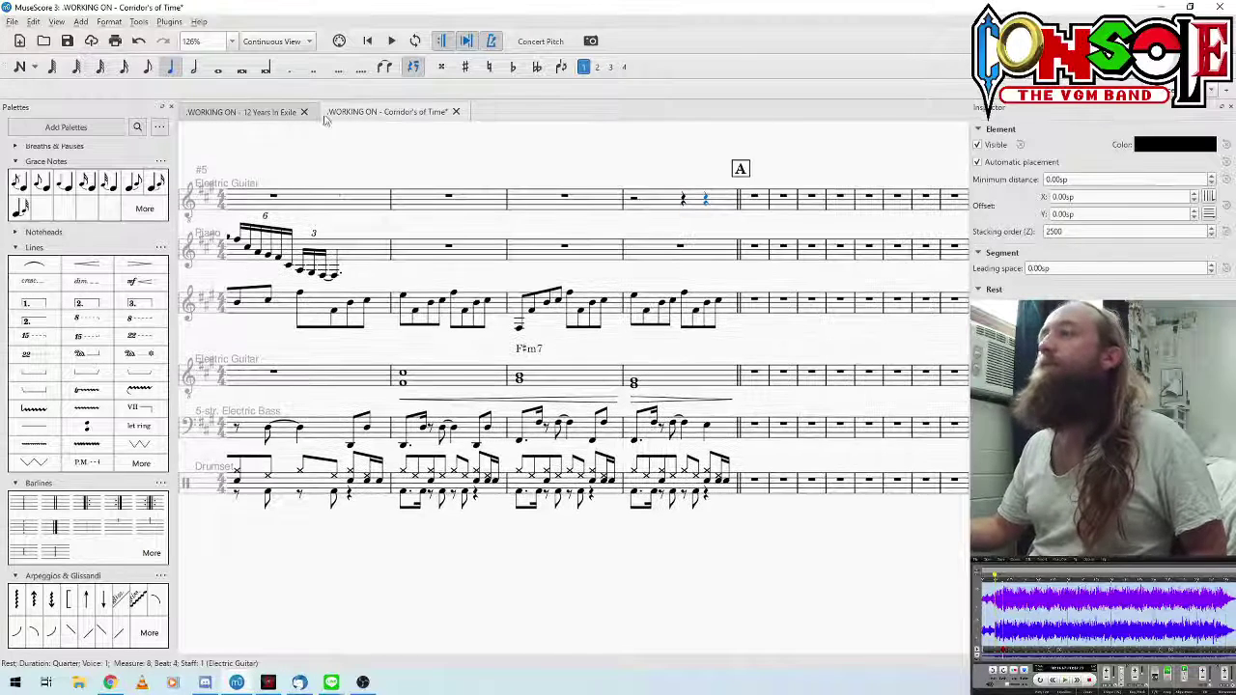
pyautogui.click(148, 67)
pyautogui.moveTo(483, 559); pyautogui.dragTo(689, 567)
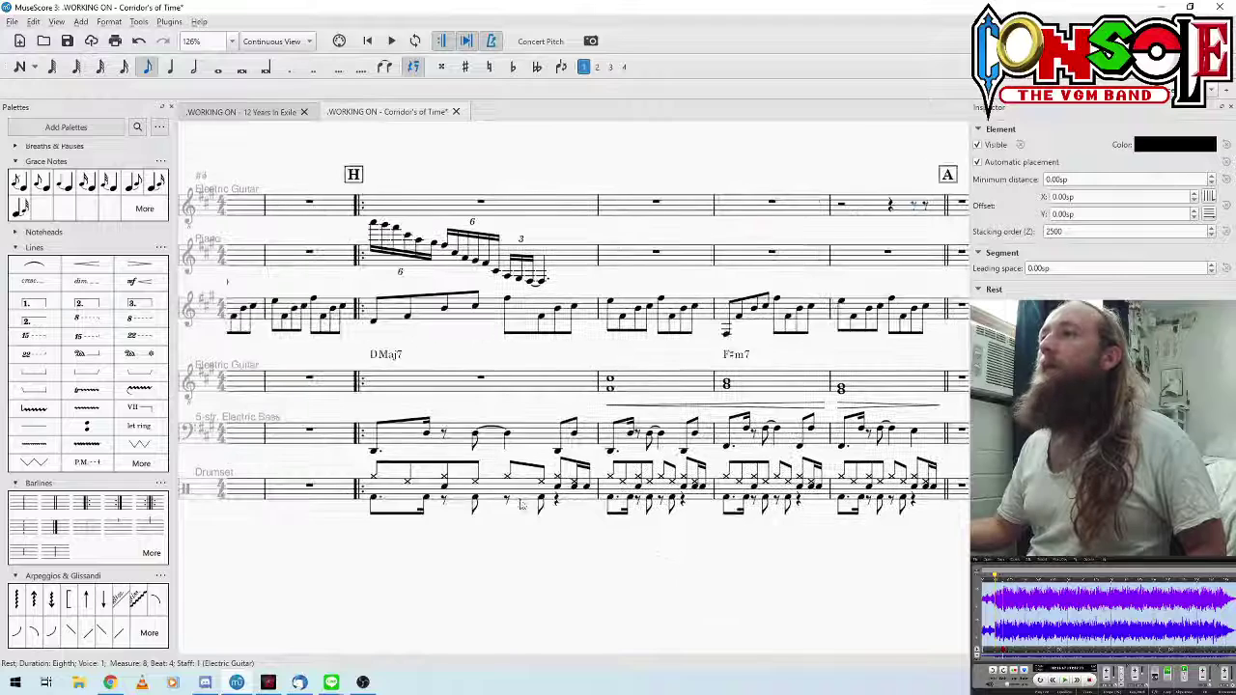
# Step: Play back section H twice, starting from measure 5 and from measure 4, to hear the lead-in to section A
pyautogui.click(423, 389)
pyautogui.press('space')
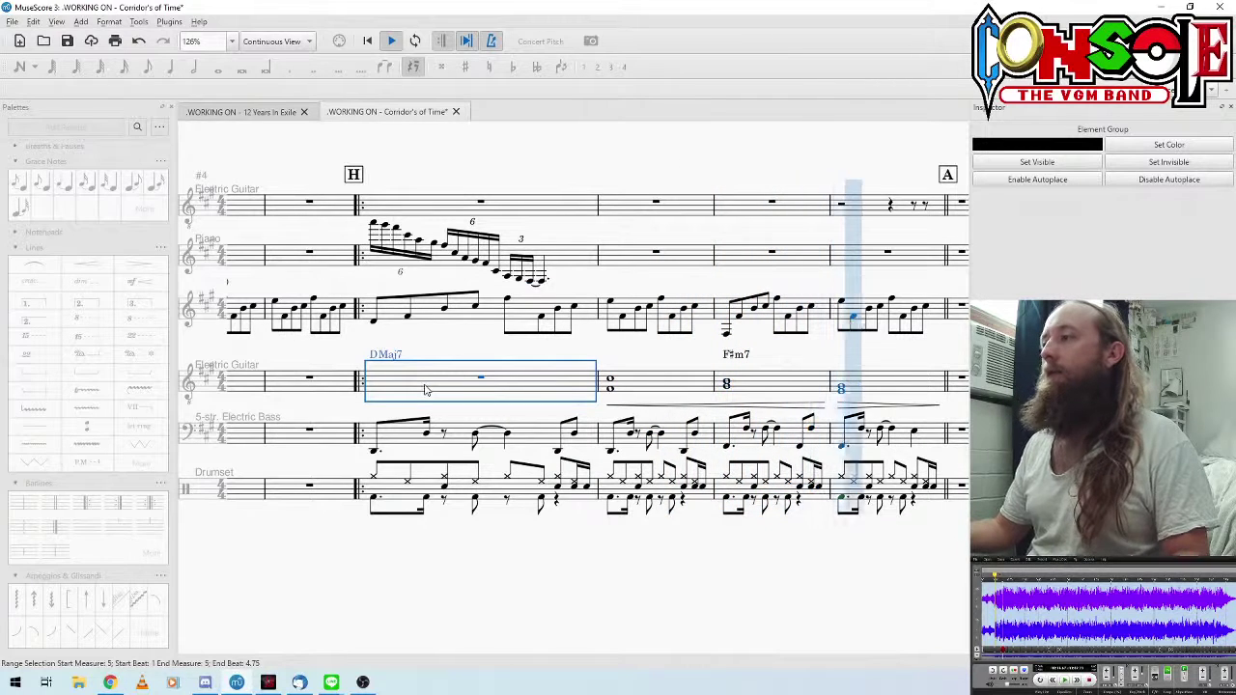
pyautogui.press('space')
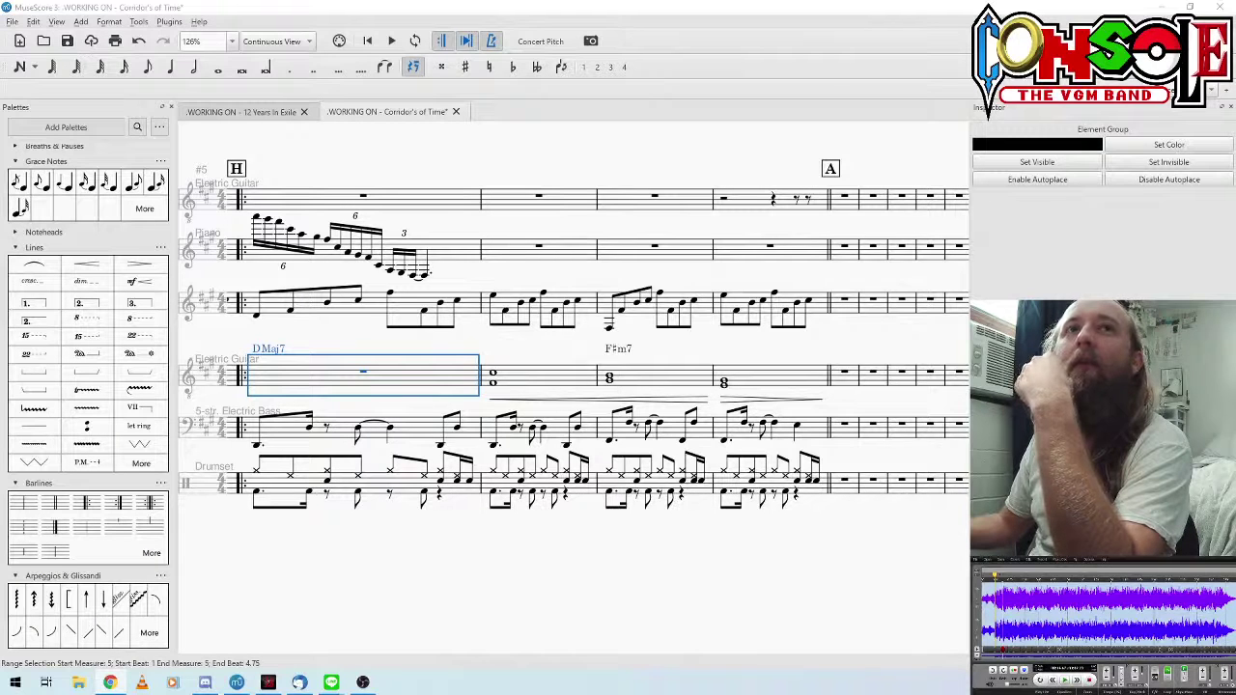
pyautogui.moveTo(372, 168); pyautogui.dragTo(600, 197)
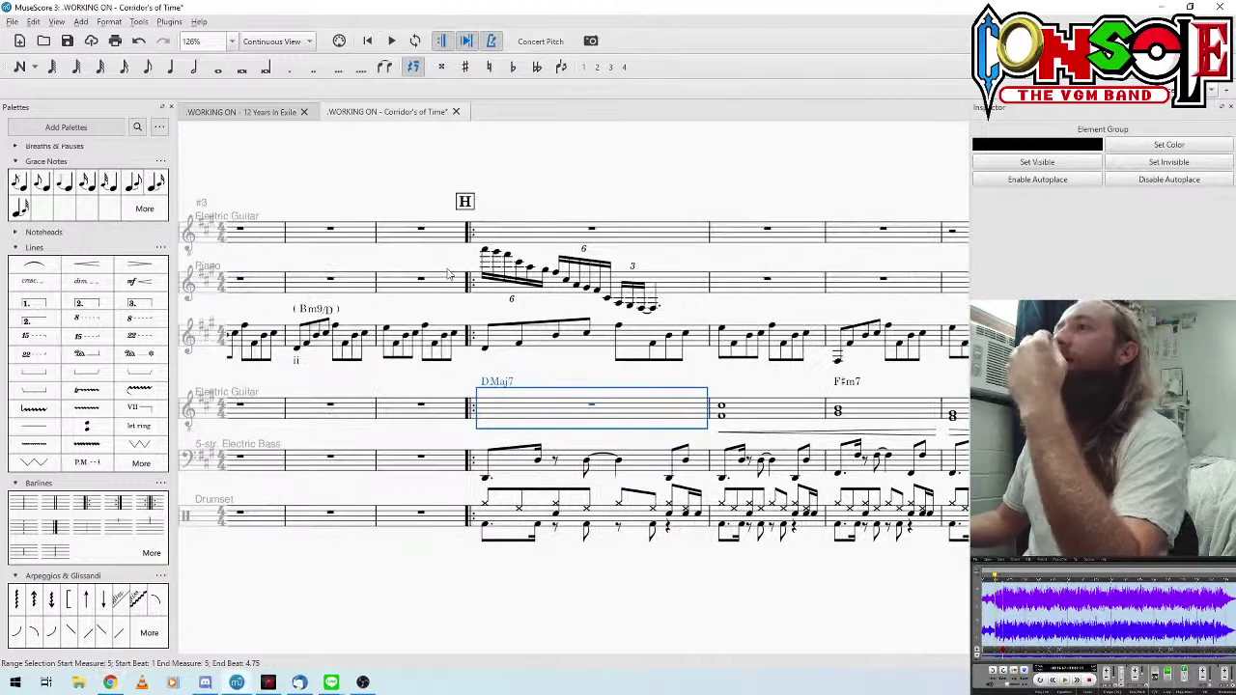
pyautogui.click(421, 280)
pyautogui.press('space')
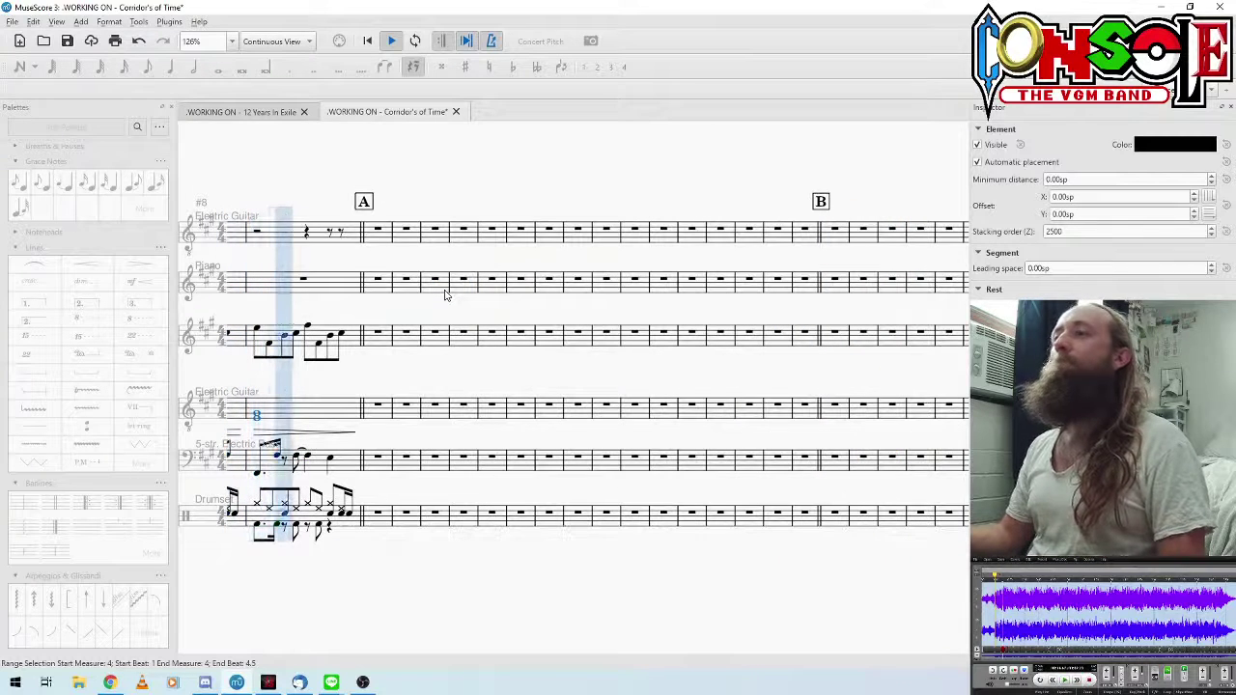
pyautogui.press('space')
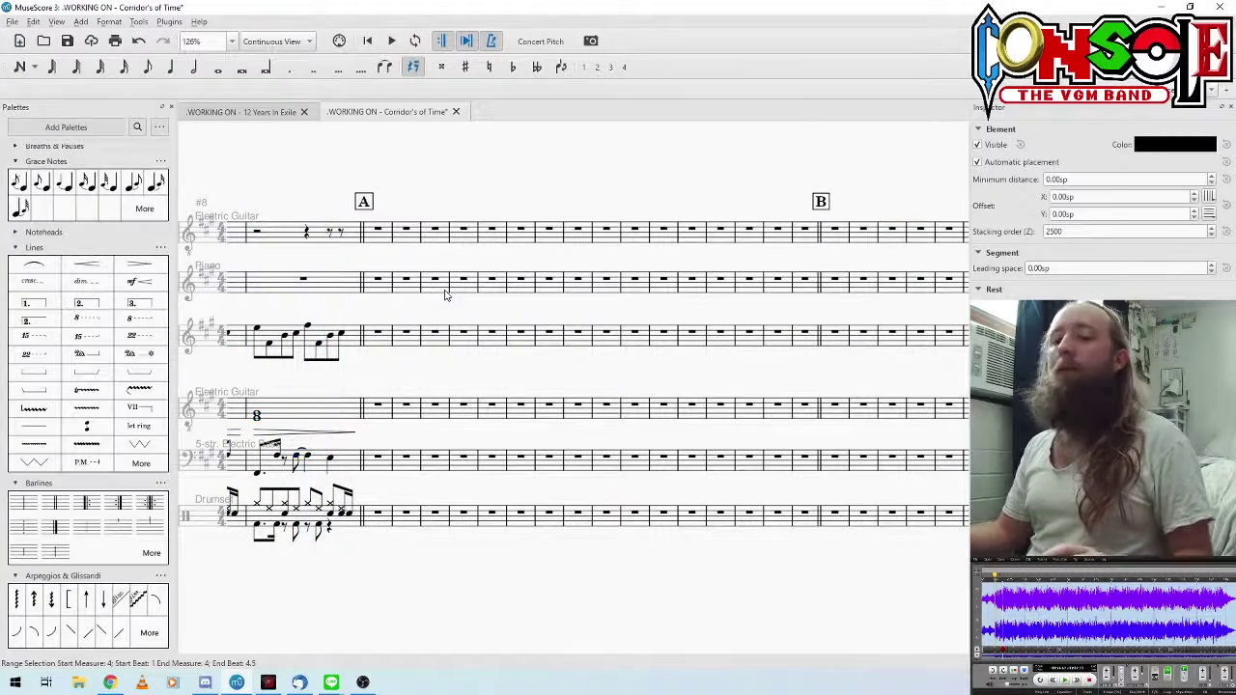
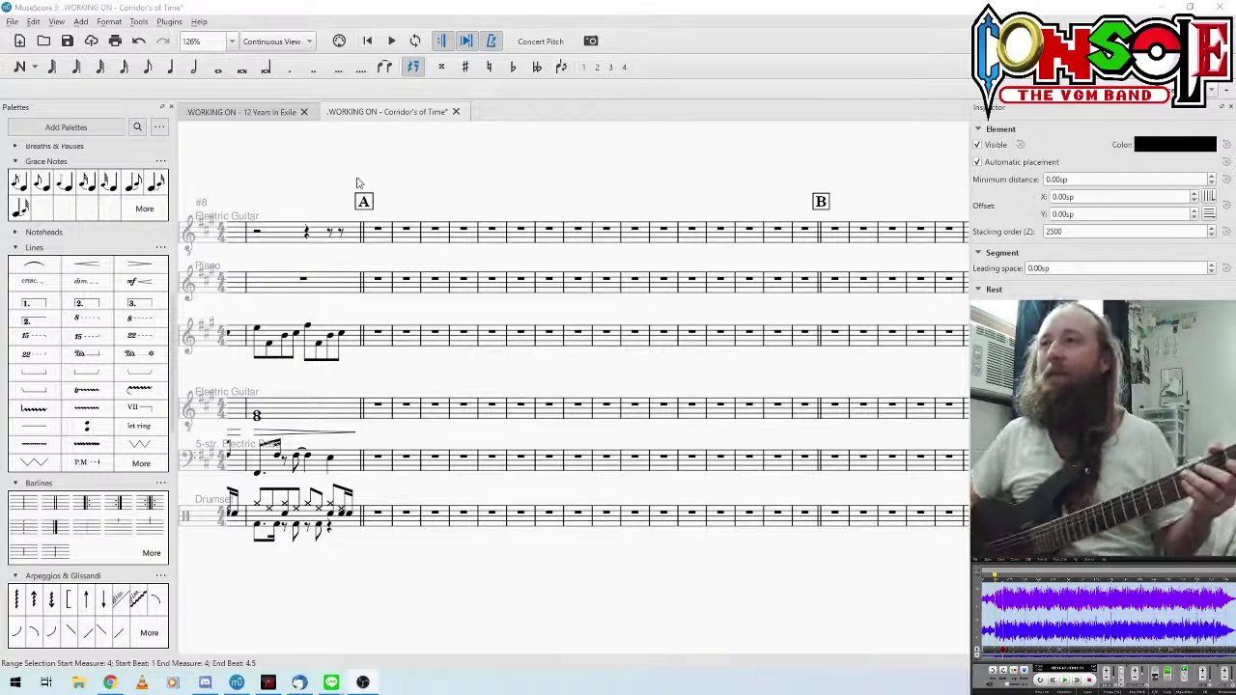
# Step: Enter an eighth-note C♯4 at the end of measure 8 and two eighth-note G♯4s in measure 9 of the top guitar staff, and play them back
pyautogui.click(340, 234)
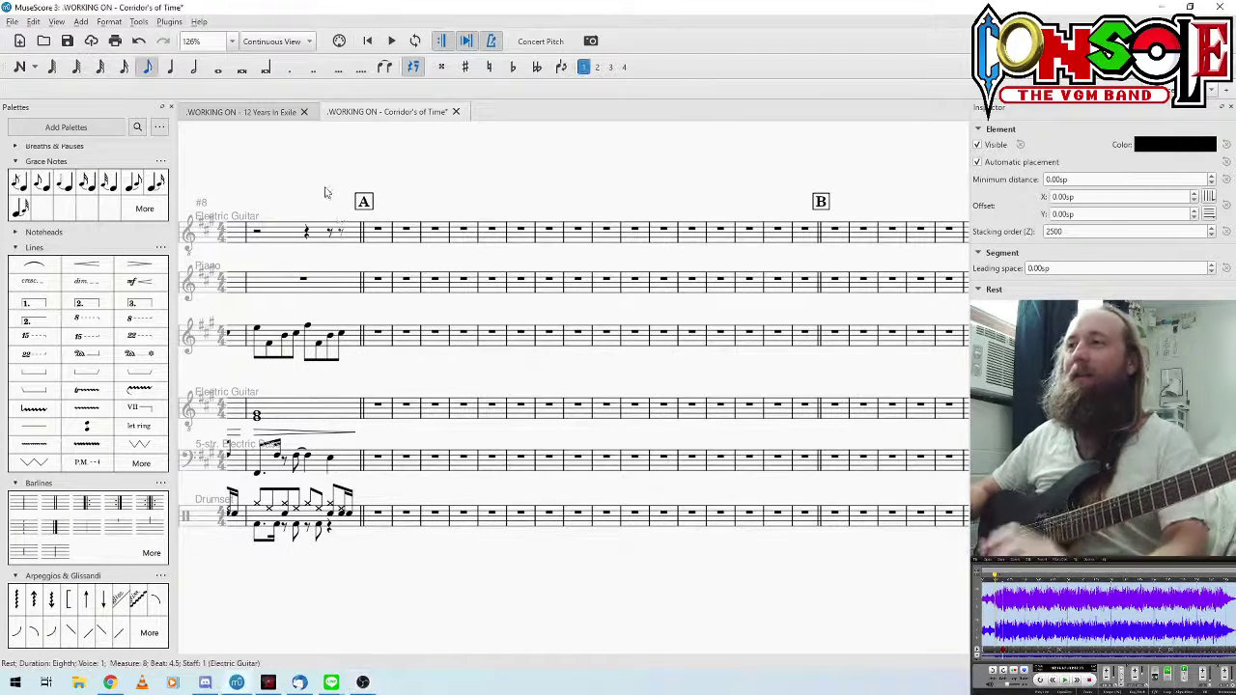
pyautogui.moveTo(326, 193); pyautogui.dragTo(433, 209)
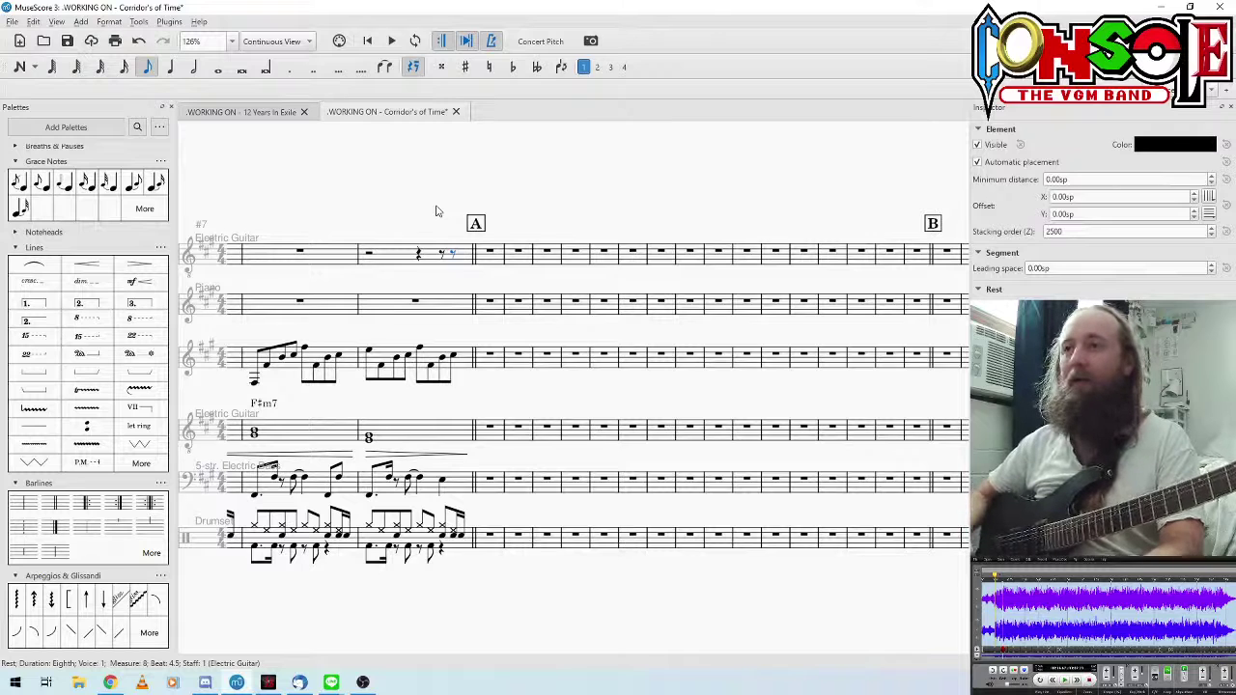
pyautogui.press('c')
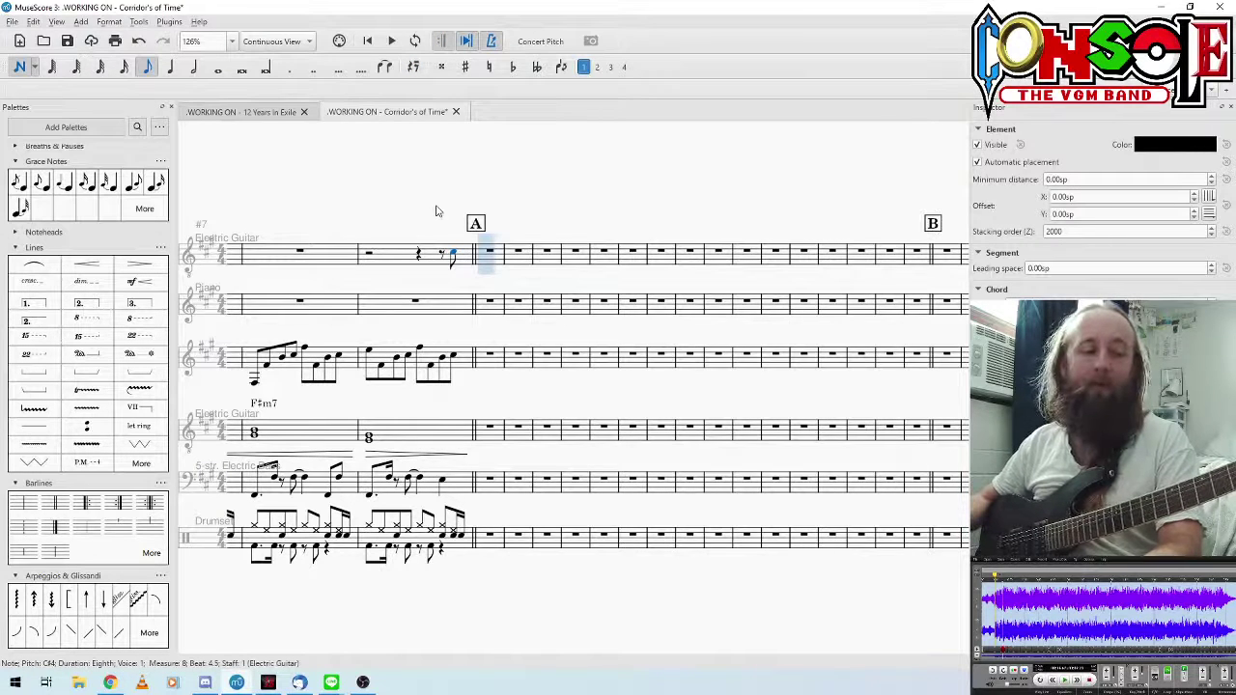
pyautogui.press('g')
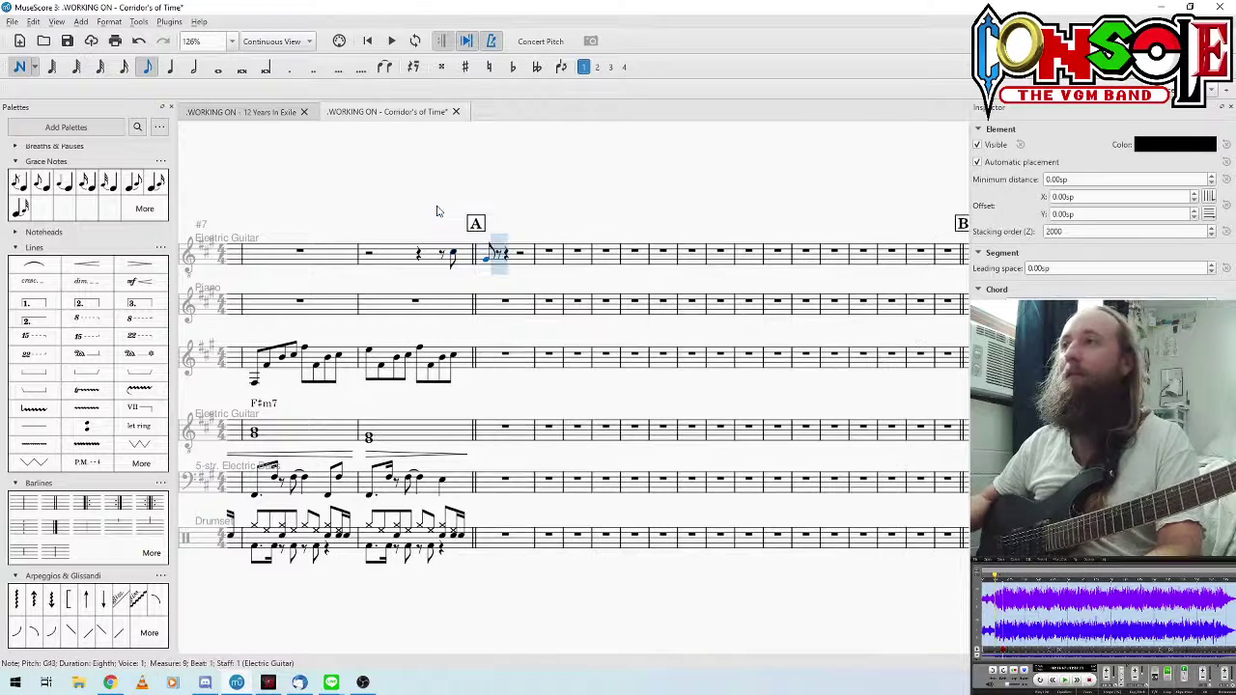
pyautogui.hotkey('ctrl', 'Up')
pyautogui.press('Left')
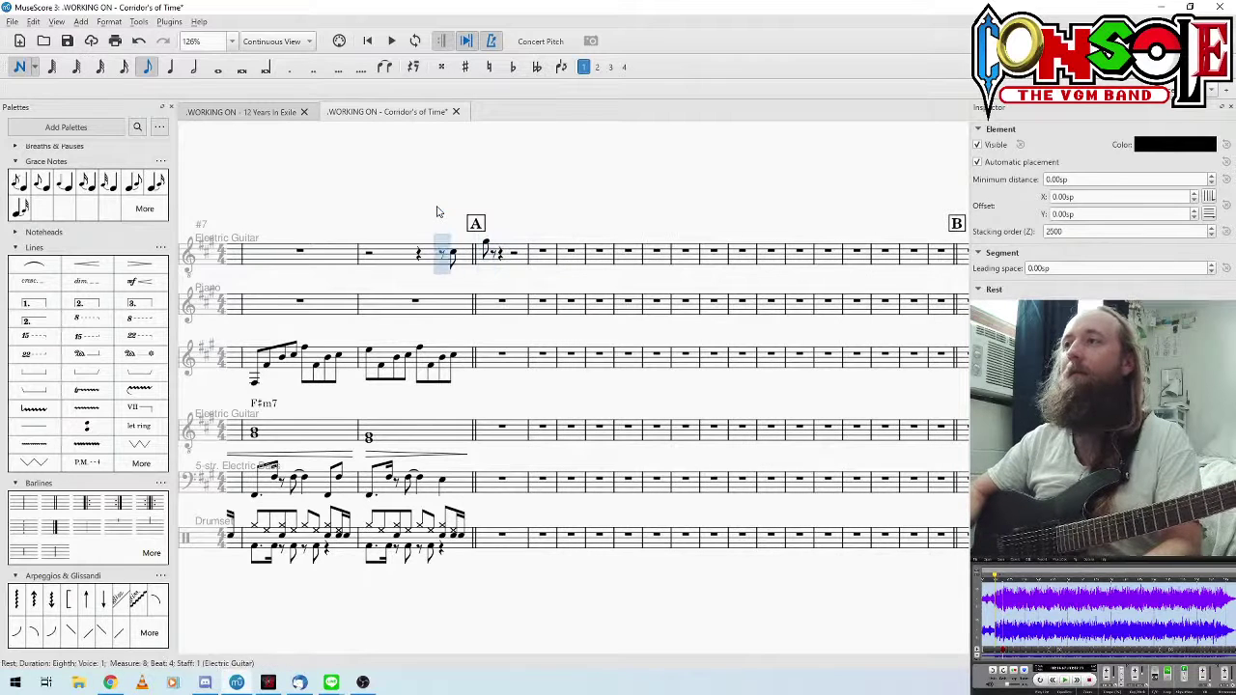
pyautogui.press('Right')
pyautogui.press('Right')
pyautogui.press('Escape')
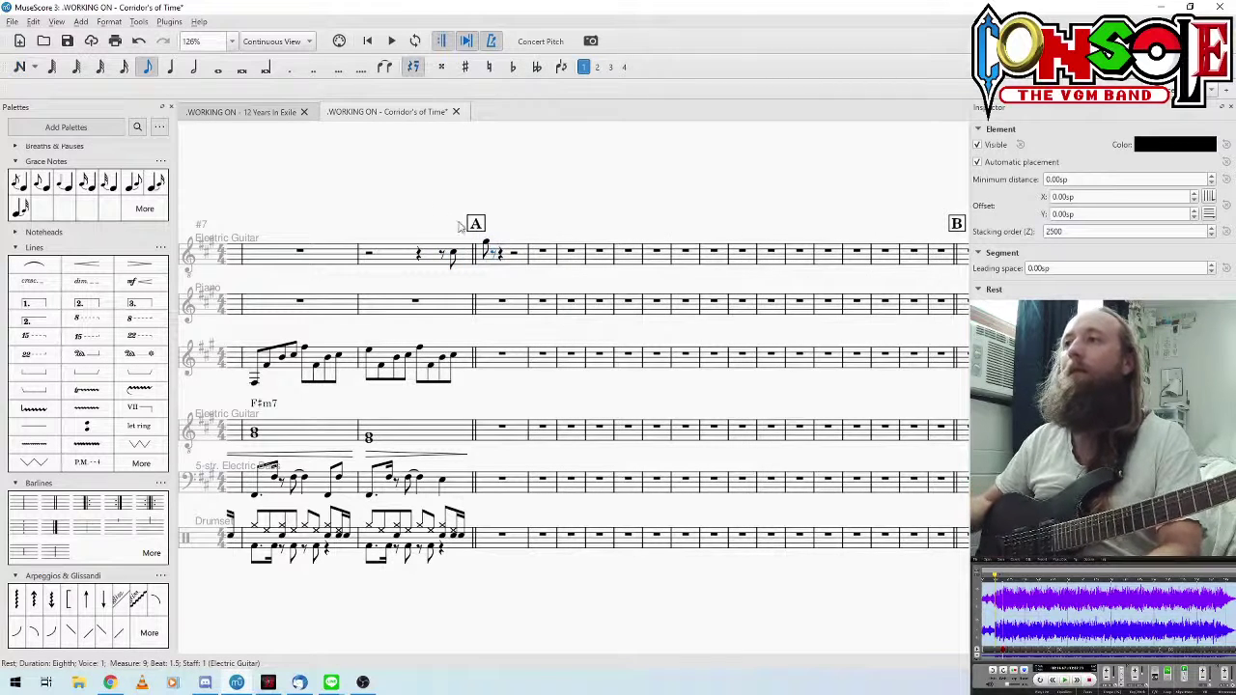
pyautogui.click(426, 267)
pyautogui.press('space')
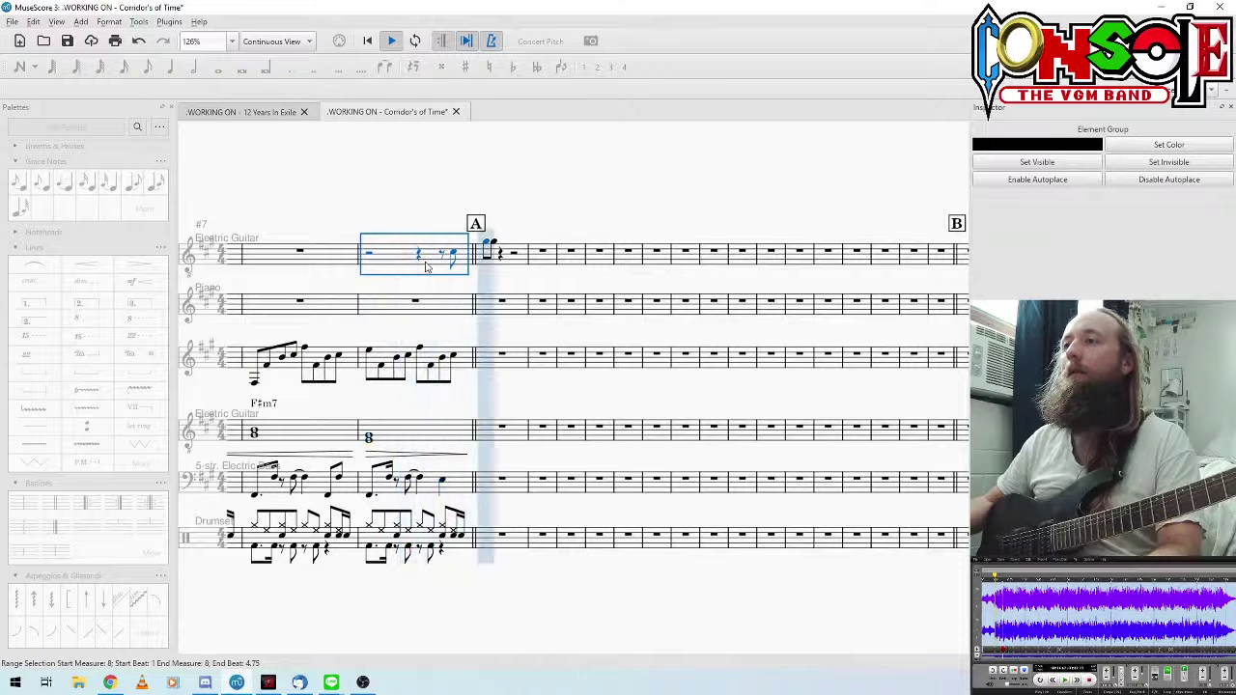
pyautogui.press('space')
# Step: Make the first G♯4 in measure 9 a dotted eighth note and play back the phrase
pyautogui.click(487, 244)
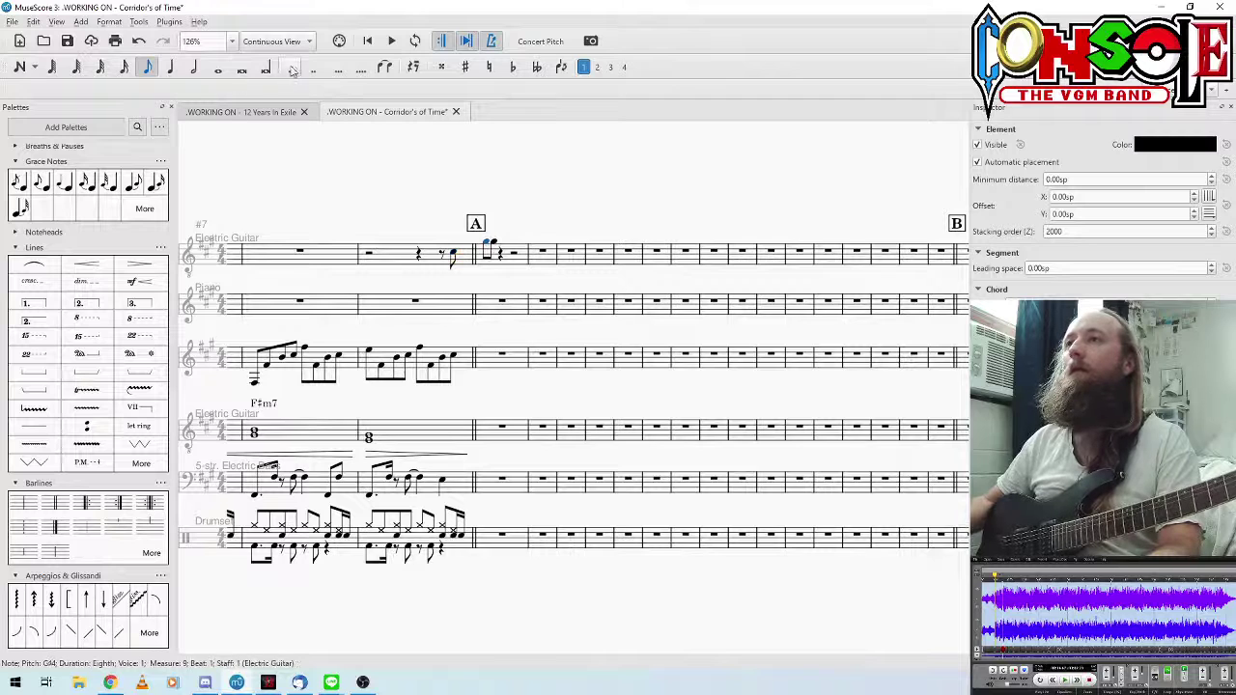
pyautogui.click(452, 252)
pyautogui.press('space')
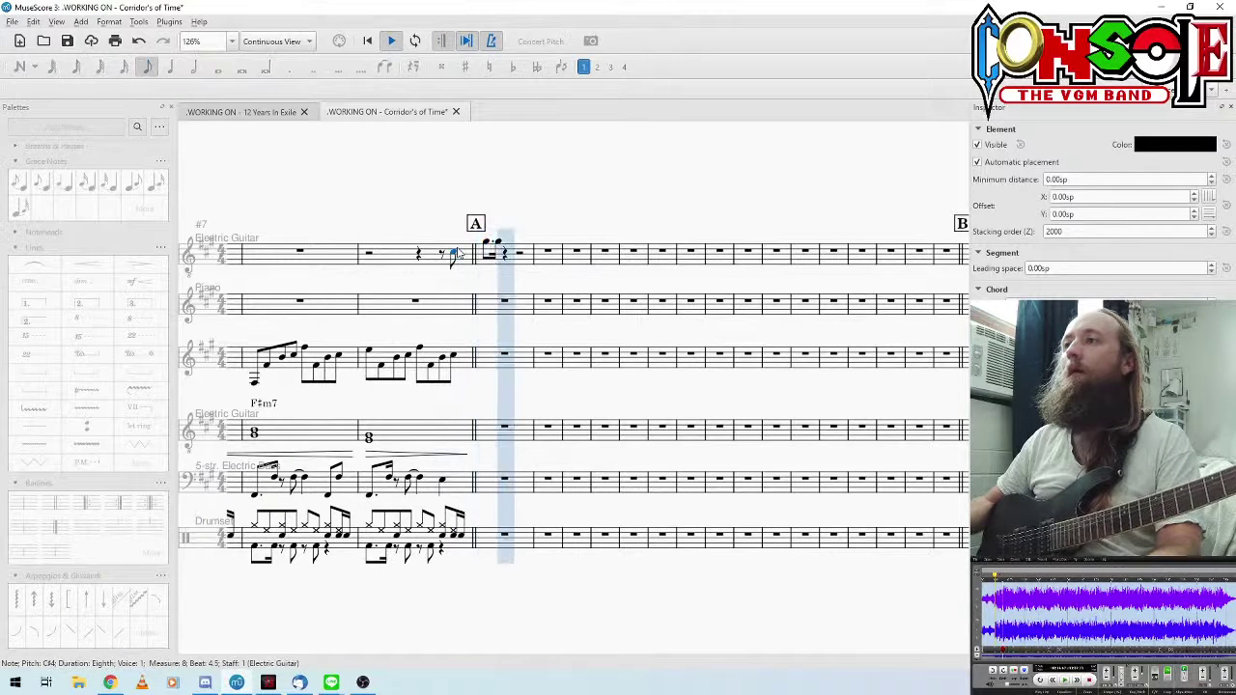
pyautogui.press('space')
# Step: Tie the sixteenth-note G♯4 in measure 9 to an eighth-note G♯4 on beat 2, and listen to the phrase
pyautogui.click(501, 243)
pyautogui.click(149, 66)
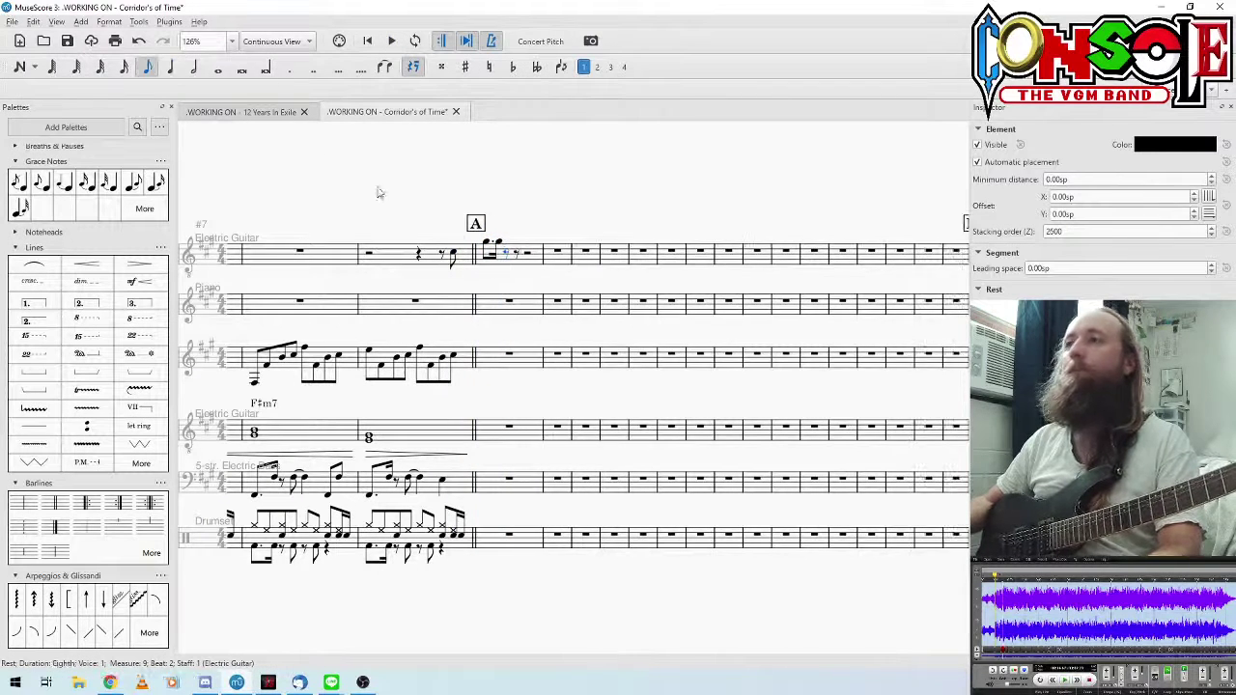
pyautogui.click(499, 243)
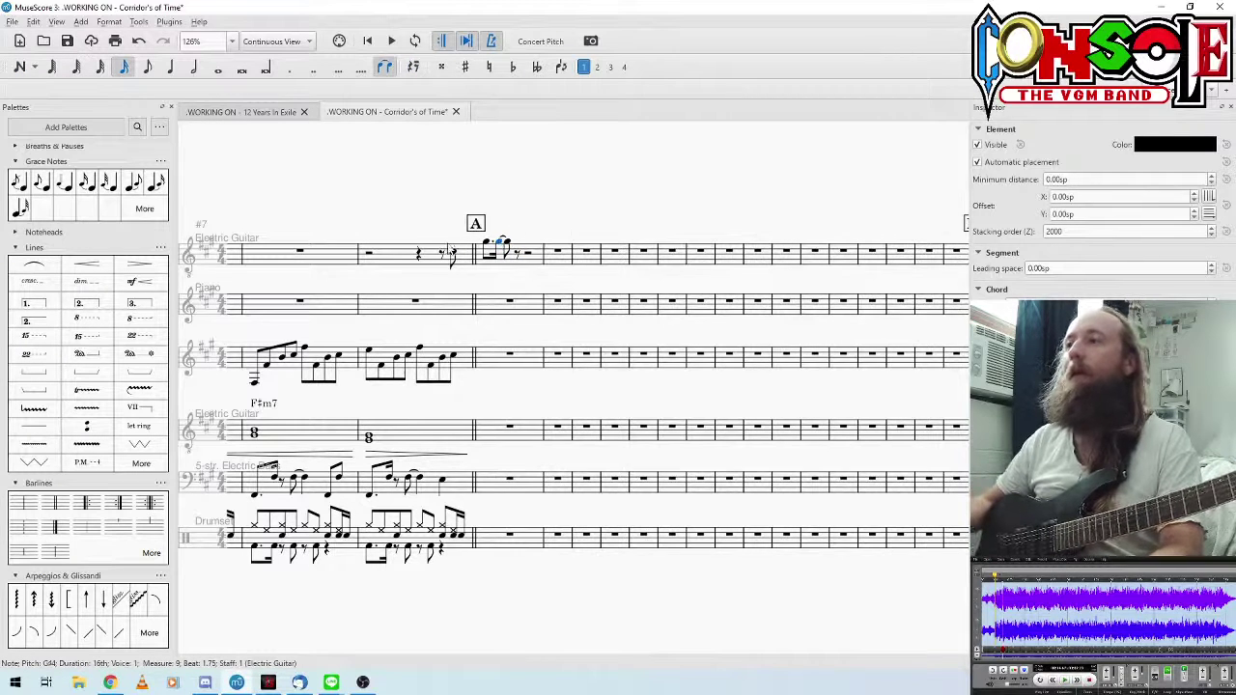
pyautogui.click(453, 254)
pyautogui.press('space')
pyautogui.press('space')
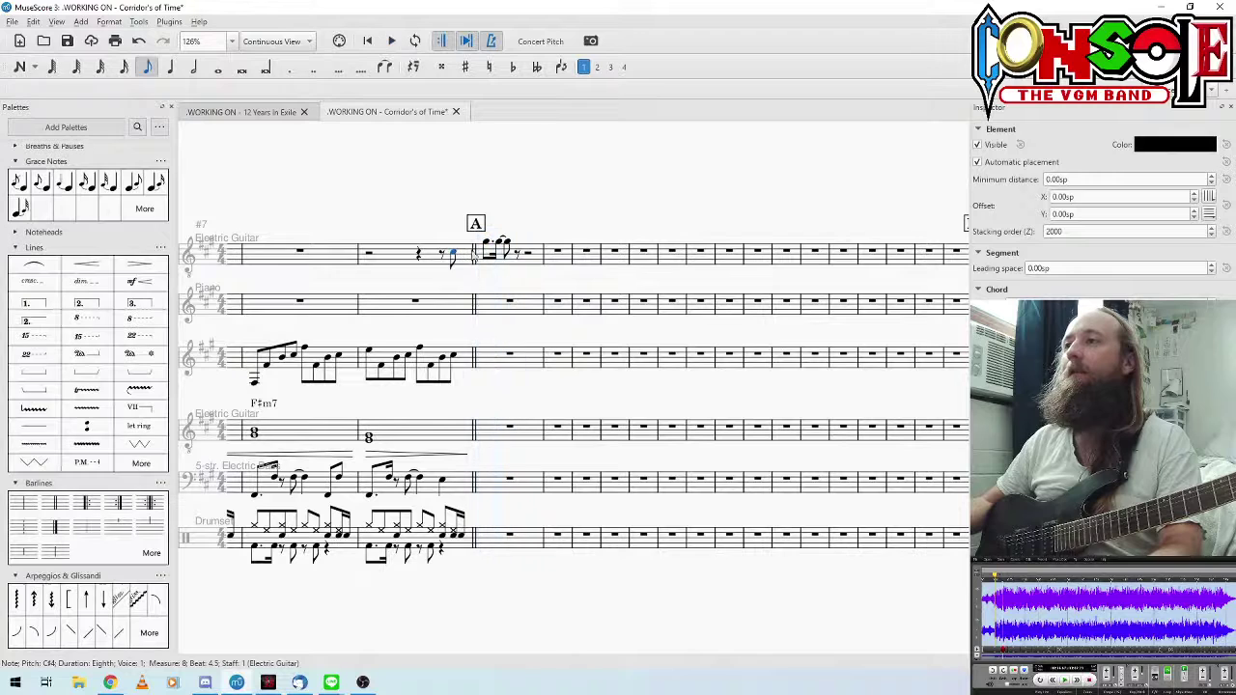
# Step: Shorten the tied G♯4 on beat 2 of measure 9 to a sixteenth note and play the passage
pyautogui.click(509, 247)
pyautogui.click(125, 68)
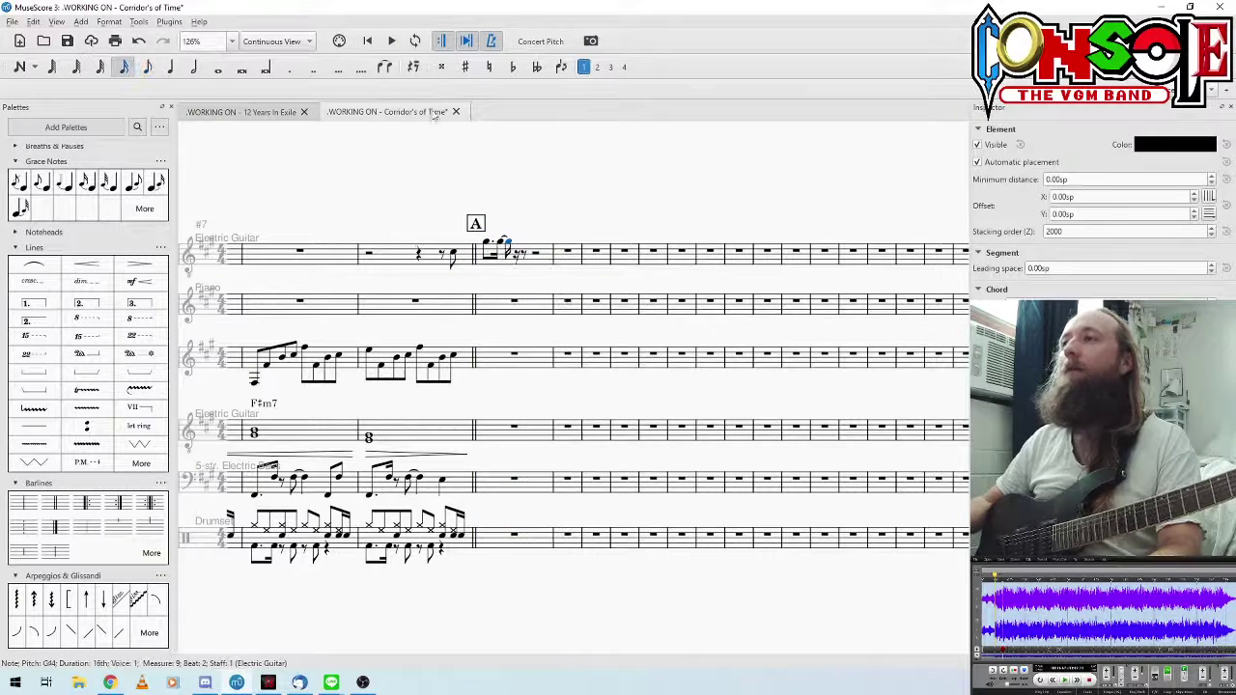
pyautogui.click(451, 258)
pyautogui.click(453, 254)
pyautogui.press('space')
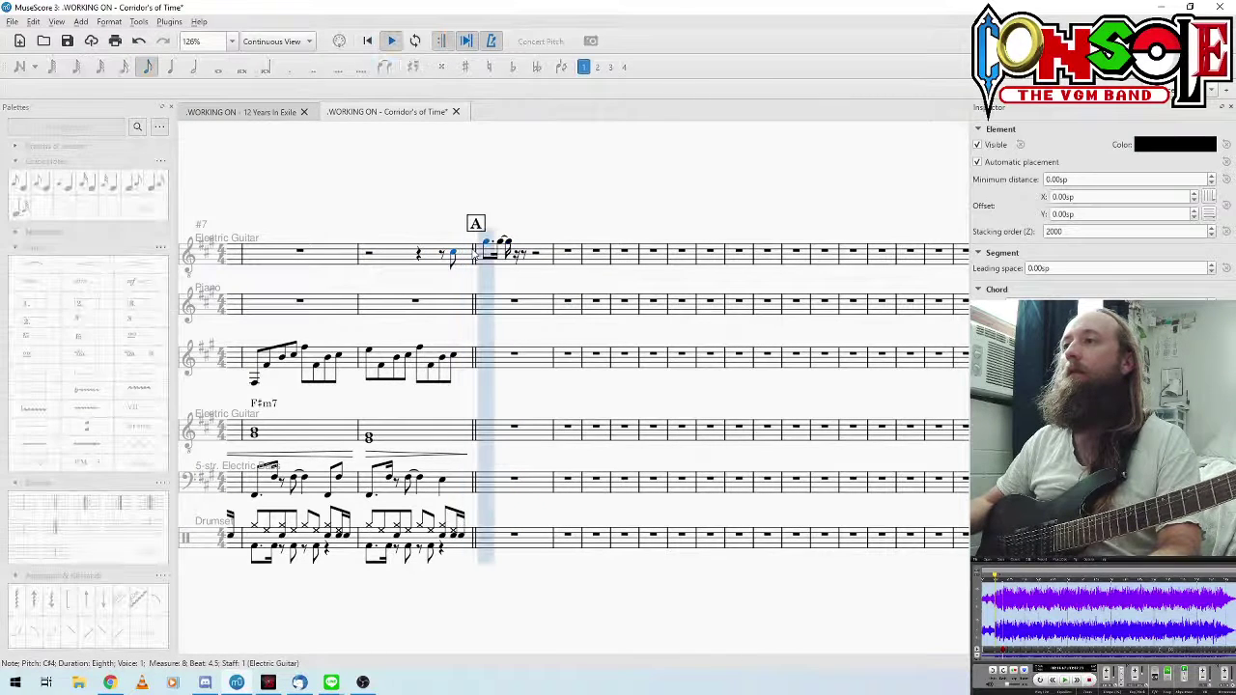
pyautogui.press('space')
# Step: Enter F♯4 sixteenth notes after the tied G♯4 in measure 9 and play back the pickup and new notes
pyautogui.click(518, 254)
pyautogui.press('n')
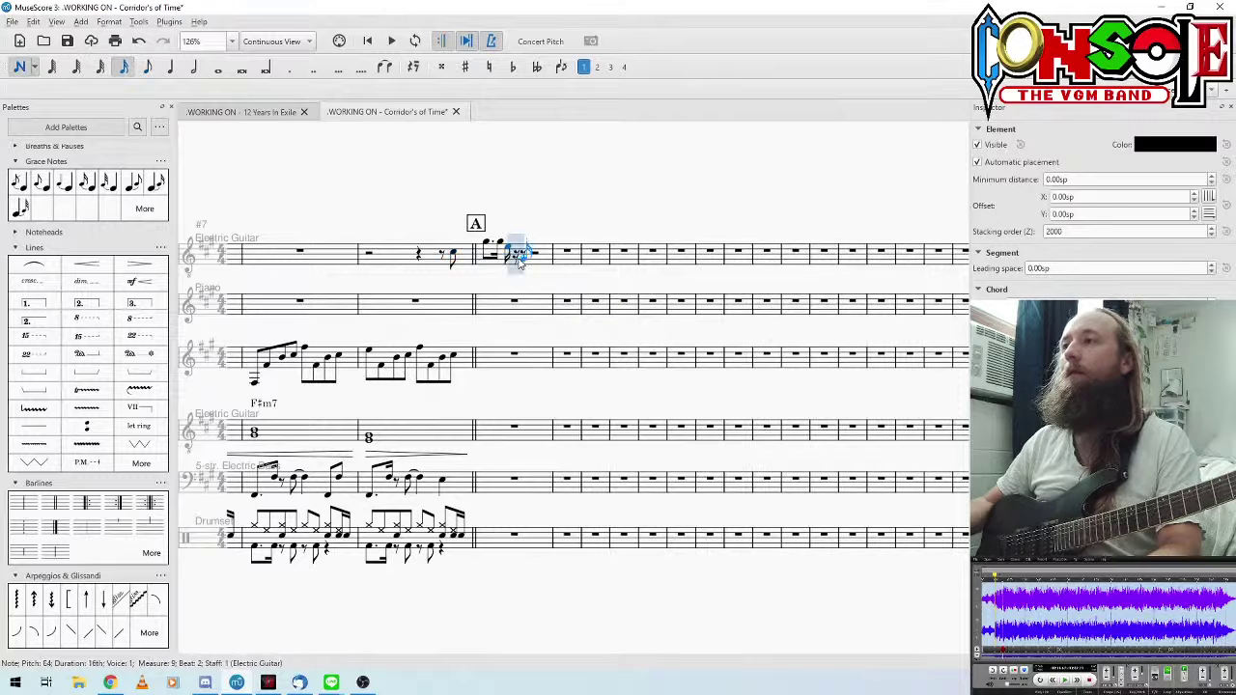
pyautogui.press('Escape')
pyautogui.click(518, 254)
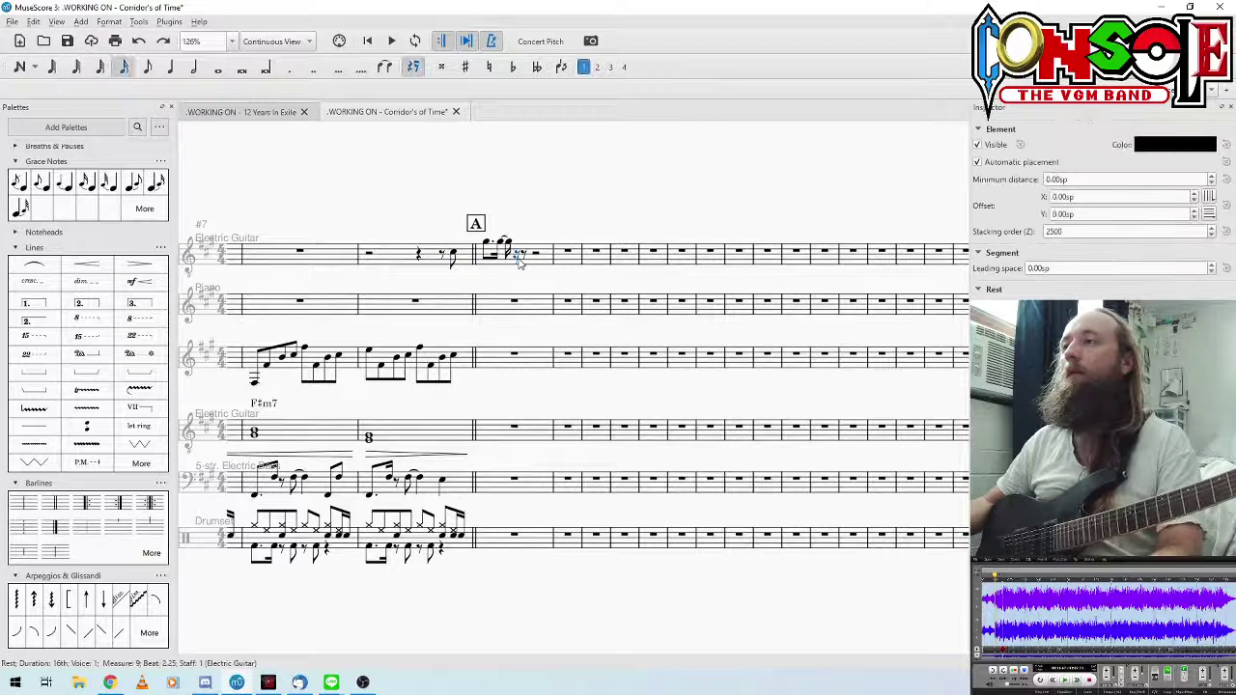
pyautogui.press('n')
pyautogui.press('f')
pyautogui.press('Escape')
pyautogui.click(444, 255)
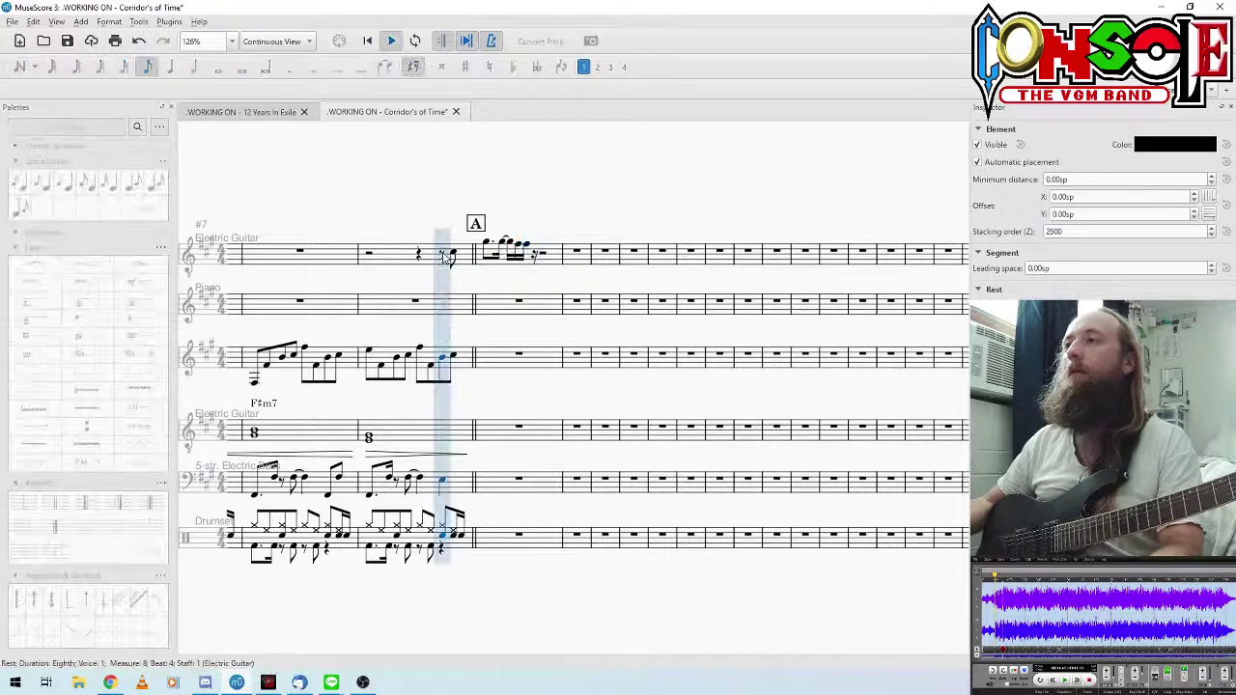
pyautogui.press('space')
pyautogui.press('space')
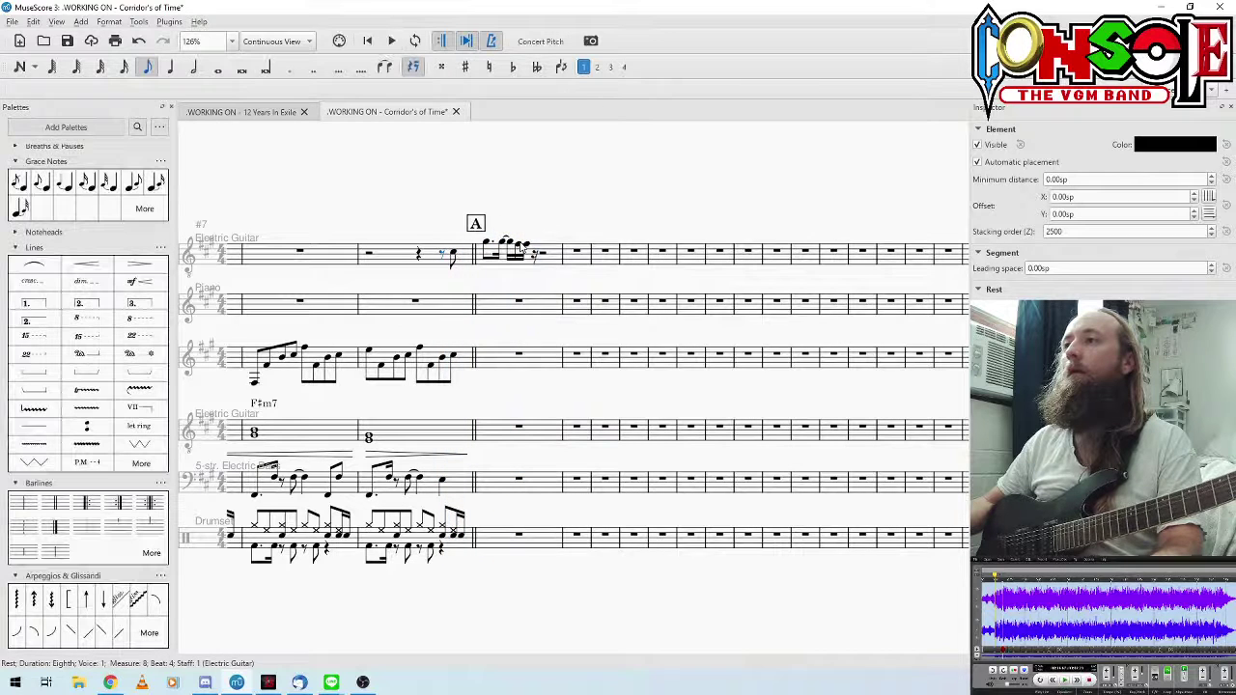
# Step: Lengthen the tied G♯4 on beat 2 of measure 9 to an eighth note, checking the rhythm with playback
pyautogui.click(461, 254)
pyautogui.press('space')
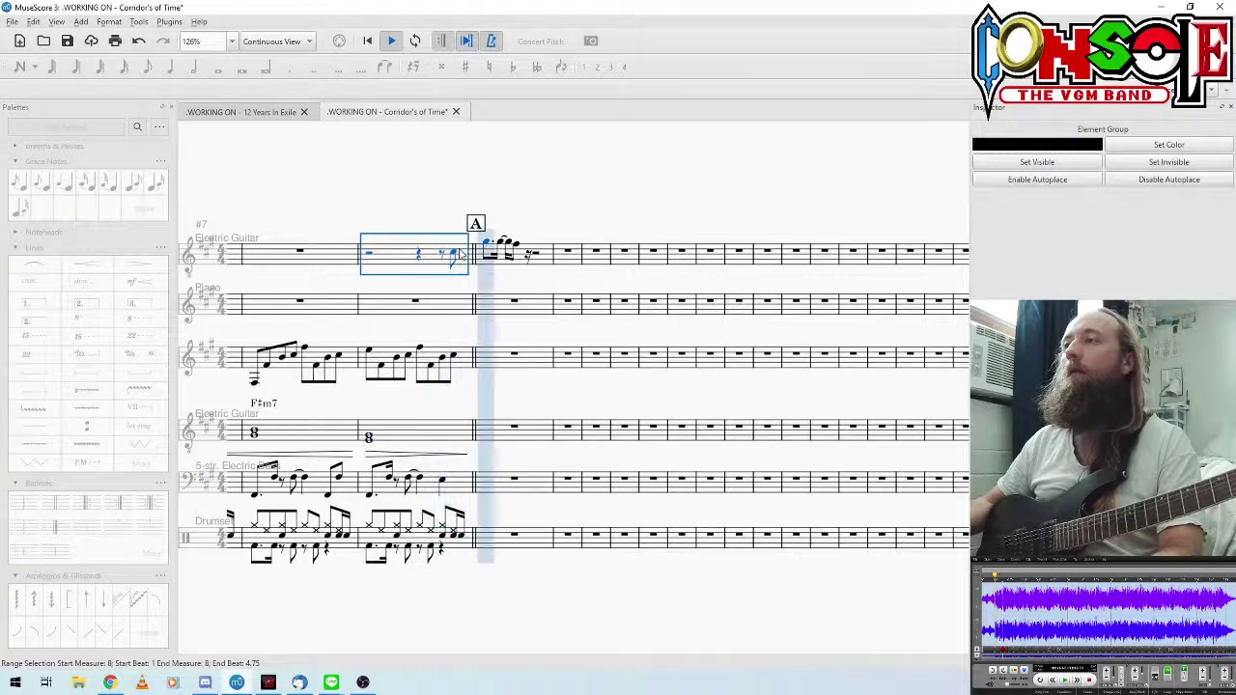
pyautogui.press('space')
pyautogui.click(508, 245)
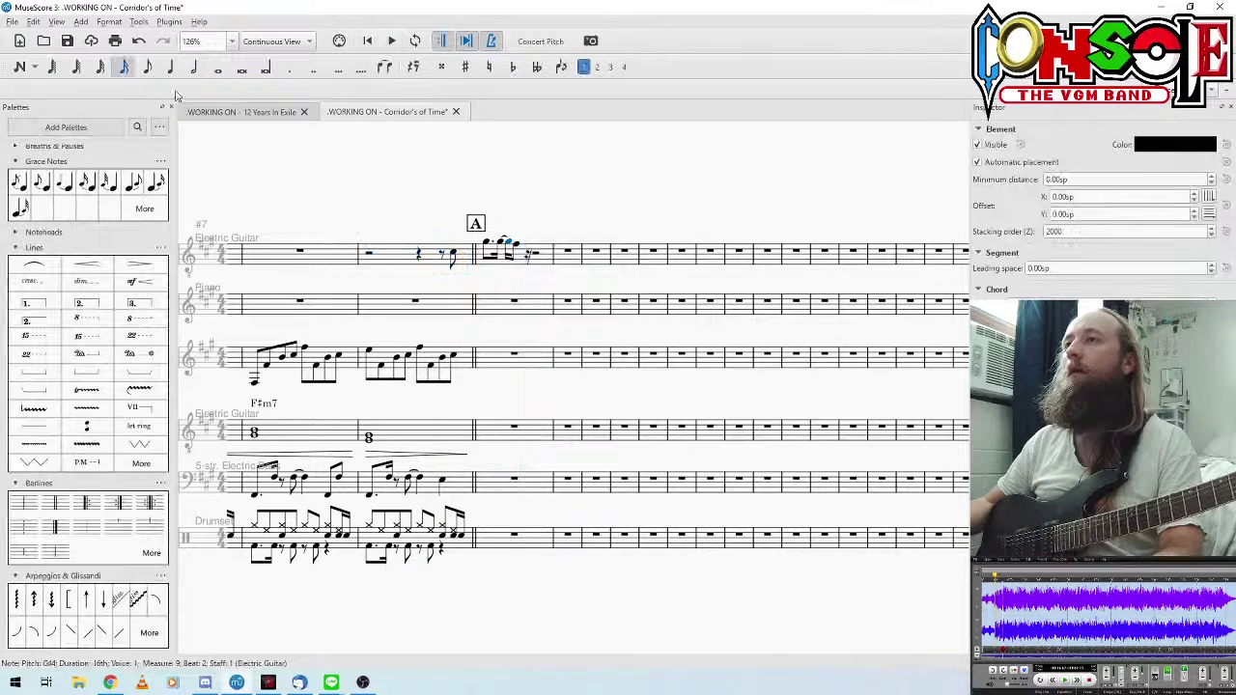
pyautogui.click(462, 245)
pyautogui.press('space')
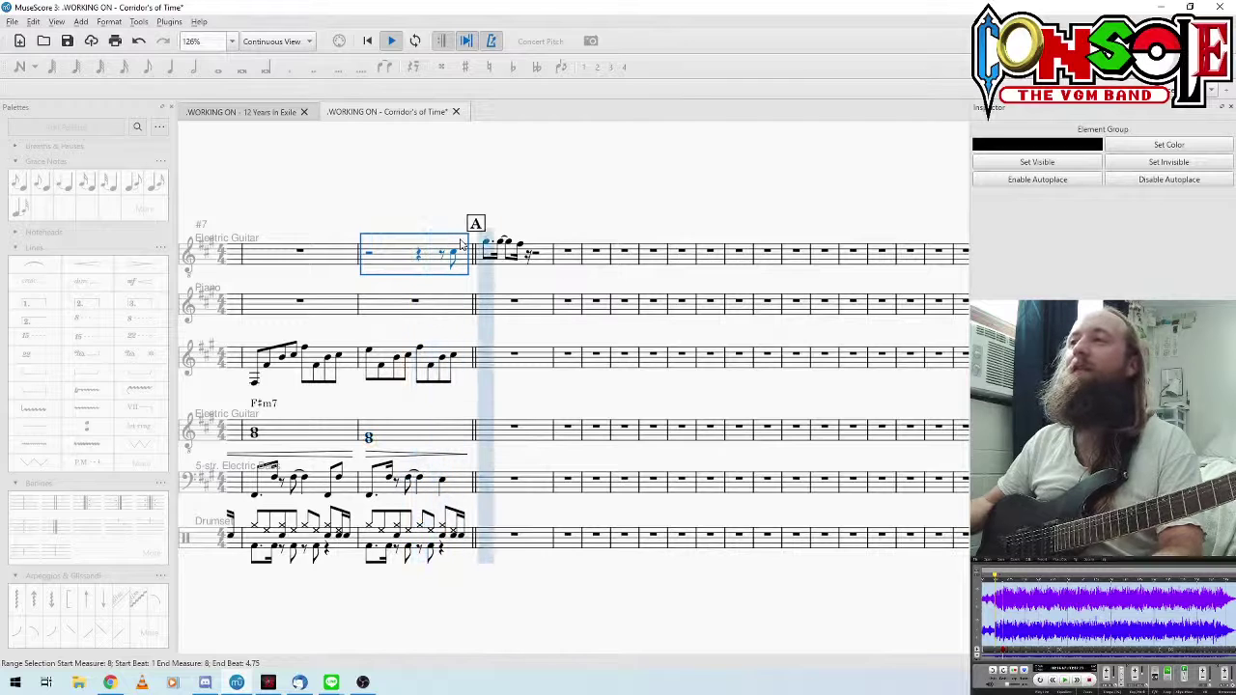
pyautogui.press('space')
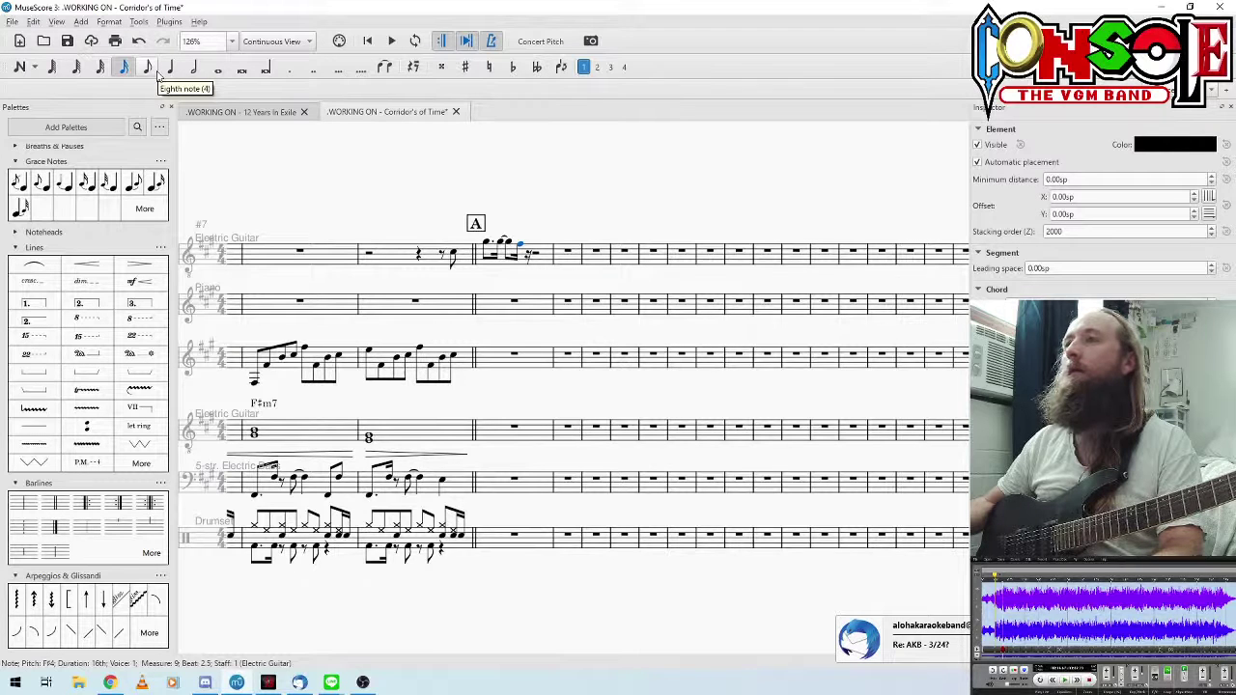
# Step: Lengthen the F♯4 on beat 2.5 of measure 9 to an eighth note and play from the measure 8 pickup
pyautogui.click(154, 69)
pyautogui.click(453, 256)
pyautogui.press('space')
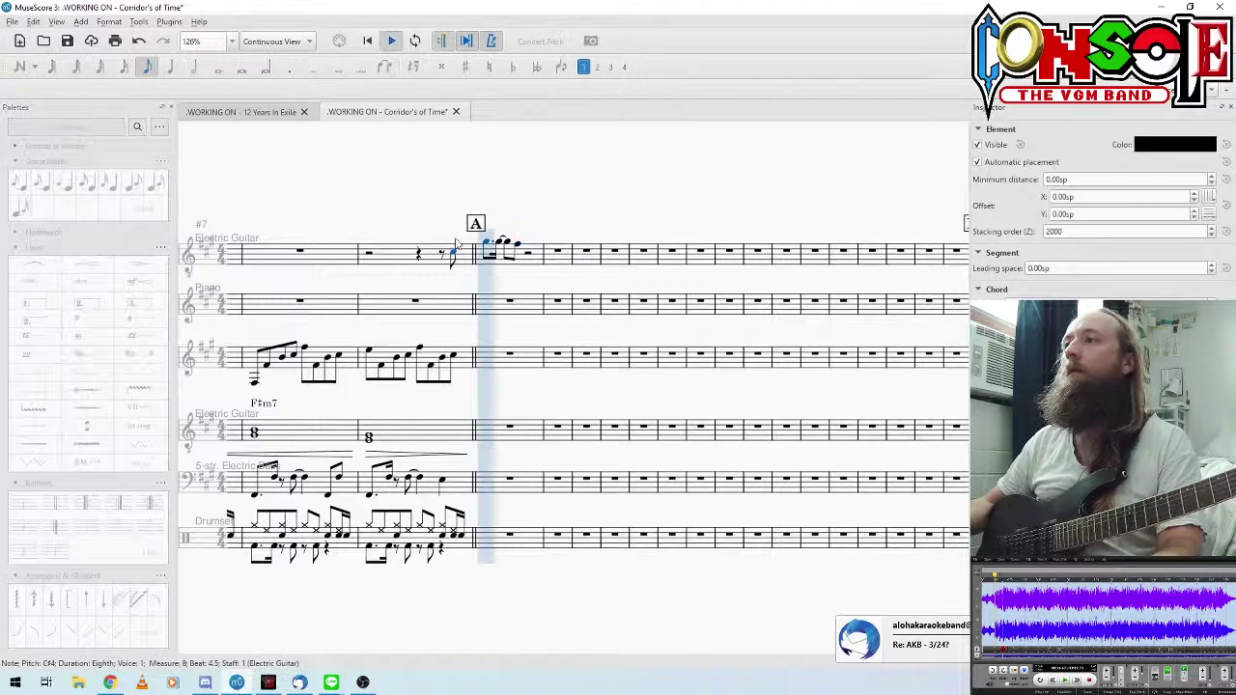
# Step: Enter an F♯4 eighth note on beat 3 of measure 9 in the lead guitar and play from the measure 8 pickup
pyautogui.press('space')
pyautogui.click(508, 245)
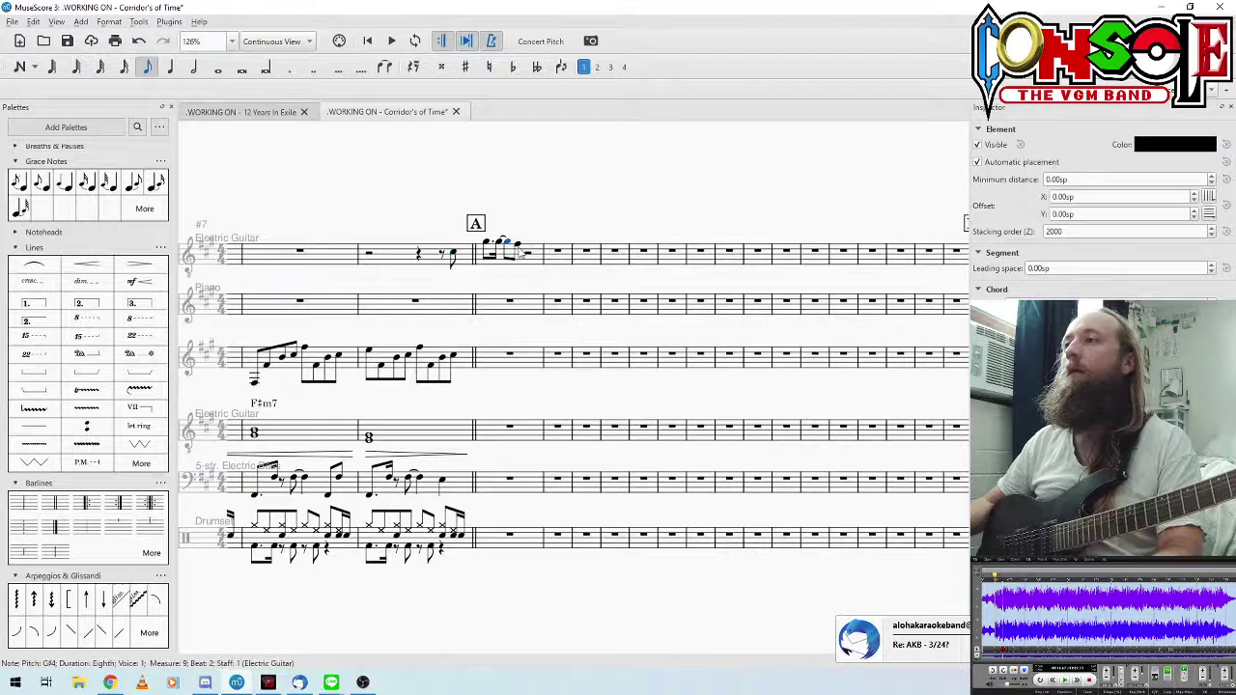
pyautogui.click(518, 246)
pyautogui.click(531, 256)
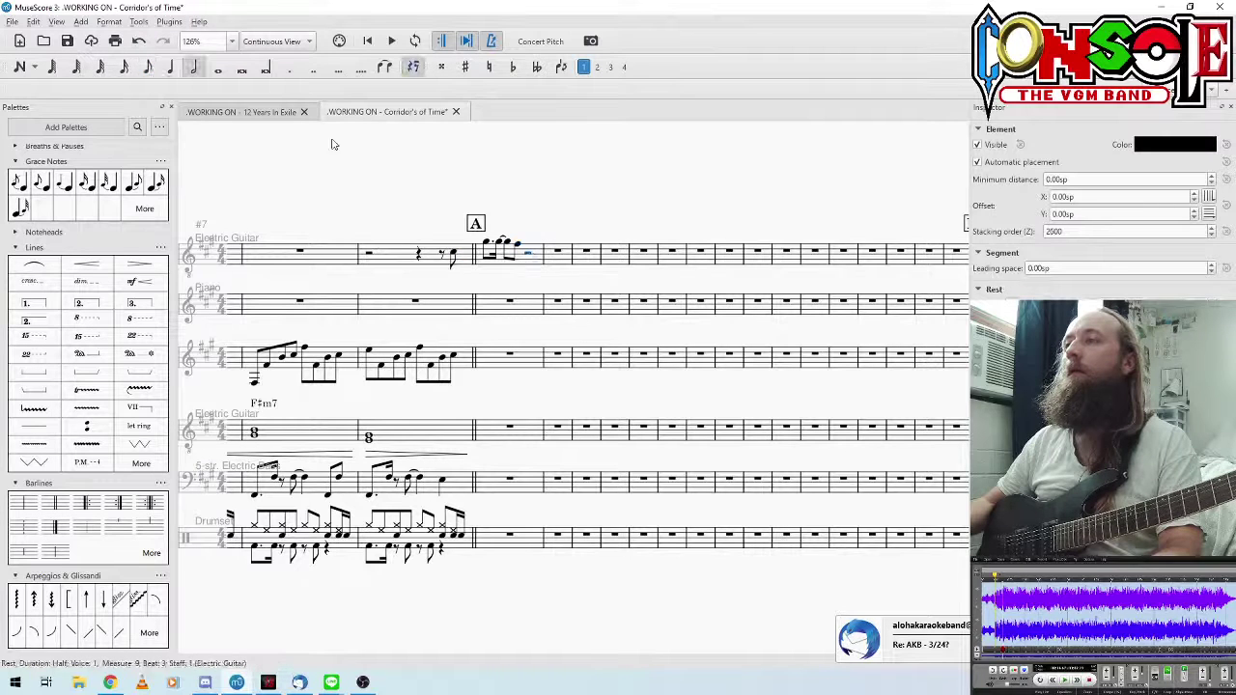
pyautogui.click(151, 70)
pyautogui.press('n')
pyautogui.press('f')
pyautogui.press('Escape')
pyautogui.click(454, 253)
pyautogui.press('space')
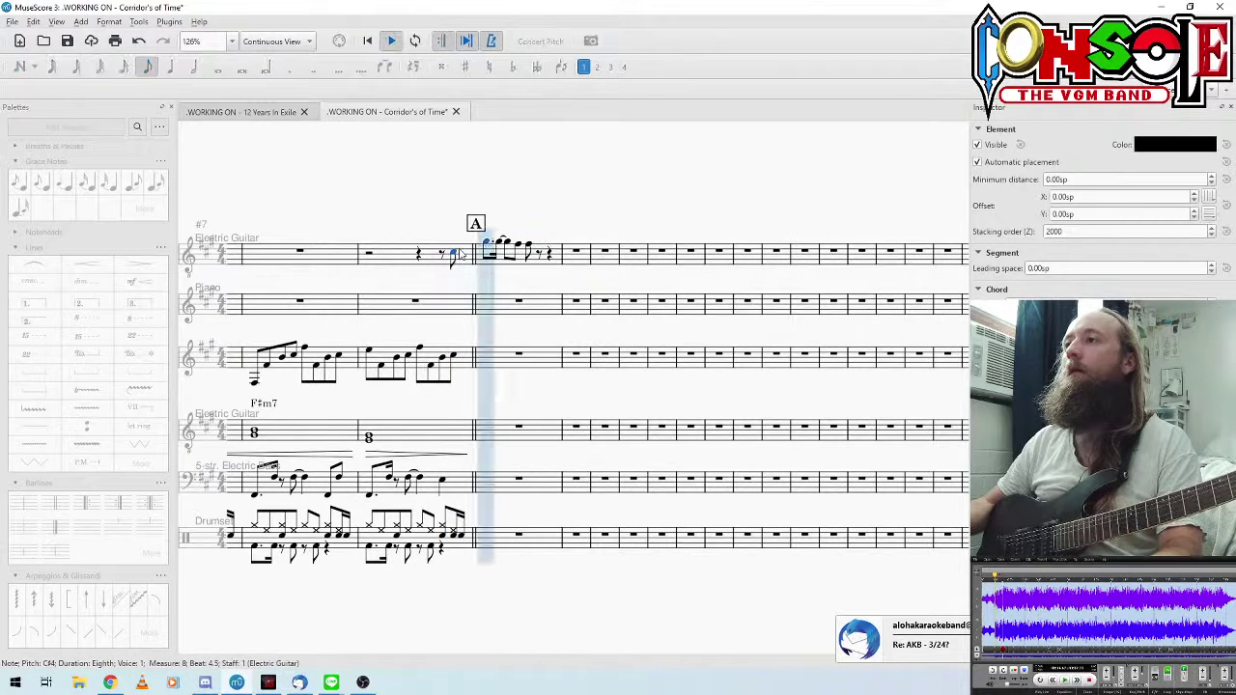
pyautogui.press('space')
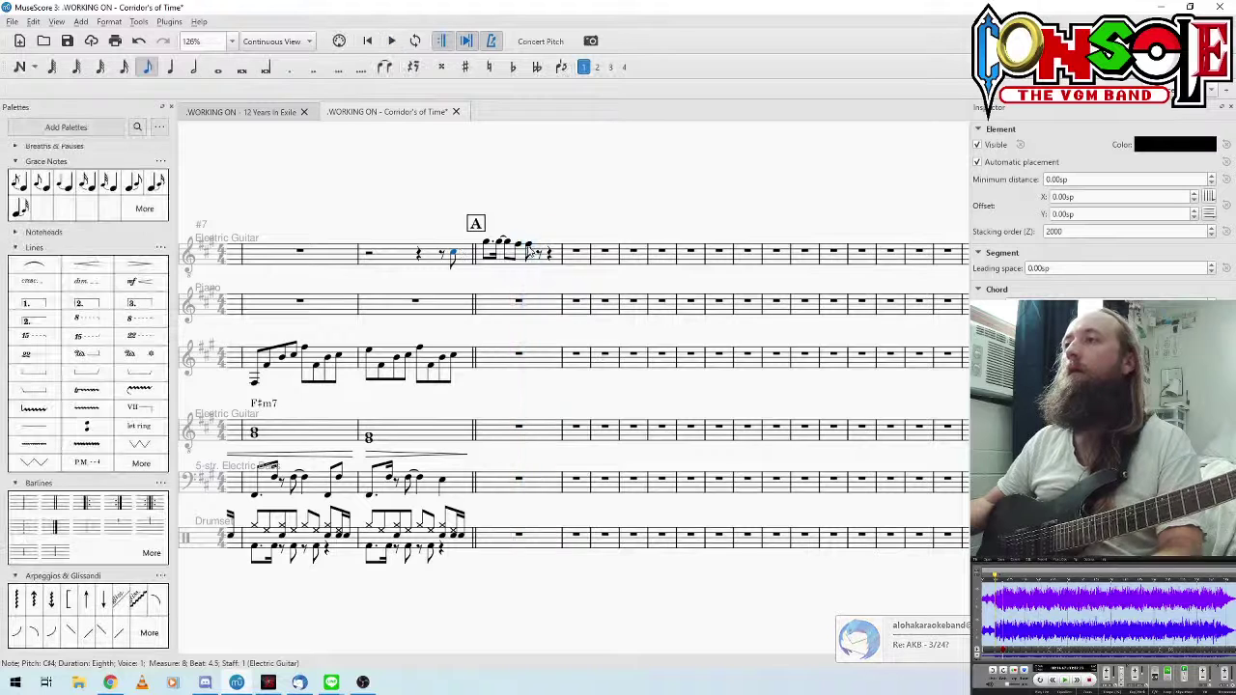
# Step: Lengthen the F♯4 on beat 3 of measure 9 to a quarter note and play from beat 3 of measure 8
pyautogui.press('5')
pyautogui.click(420, 255)
pyautogui.press('space')
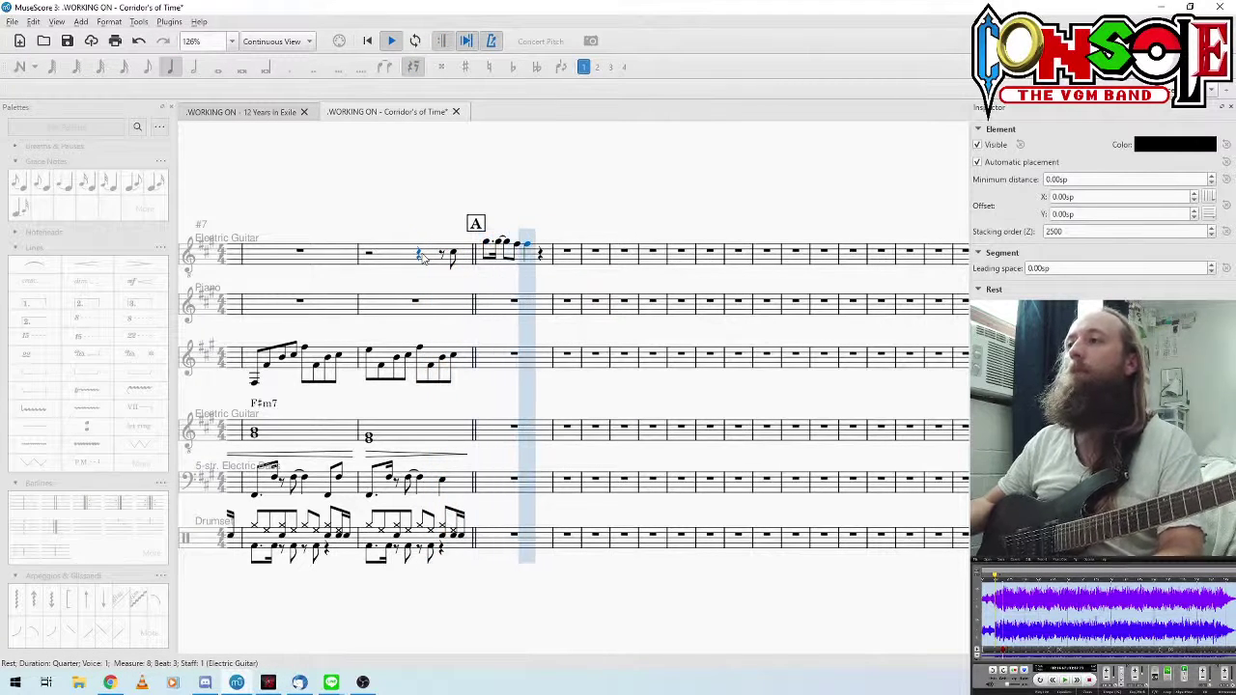
pyautogui.press('space')
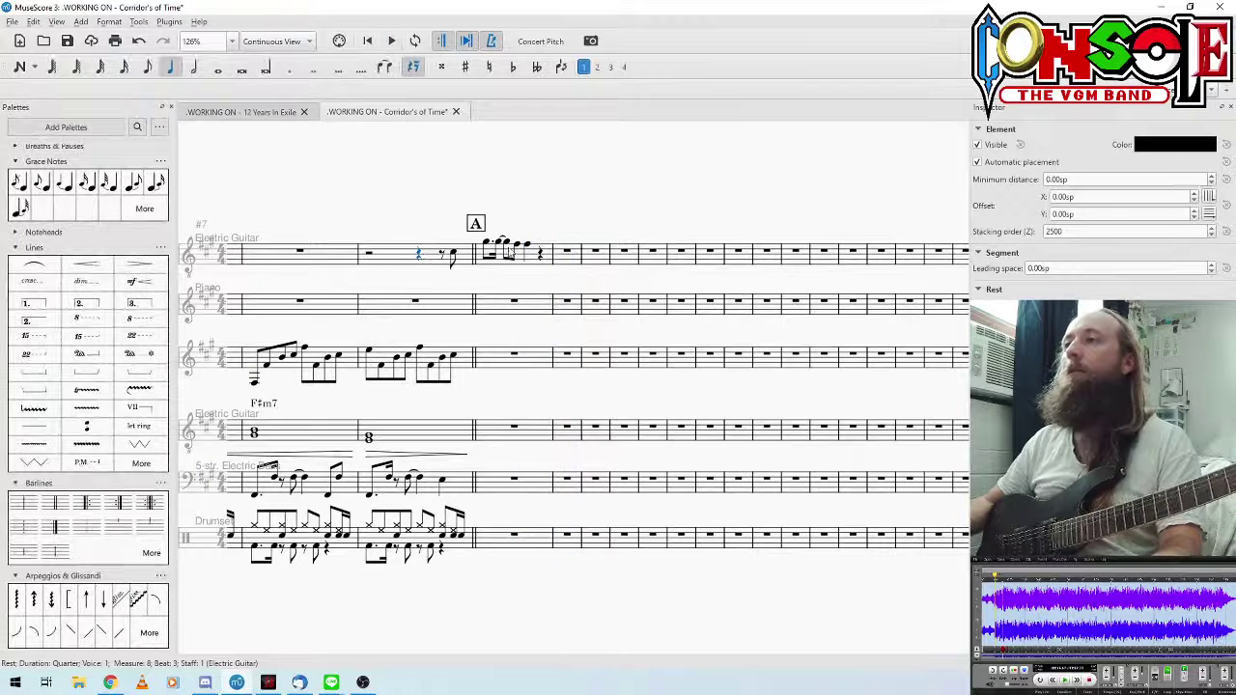
# Step: Lengthen the F♯4 on beat 3 of measure 9 to a half note, checking the rhythm by playback from measure 8
pyautogui.click(417, 255)
pyautogui.press('space')
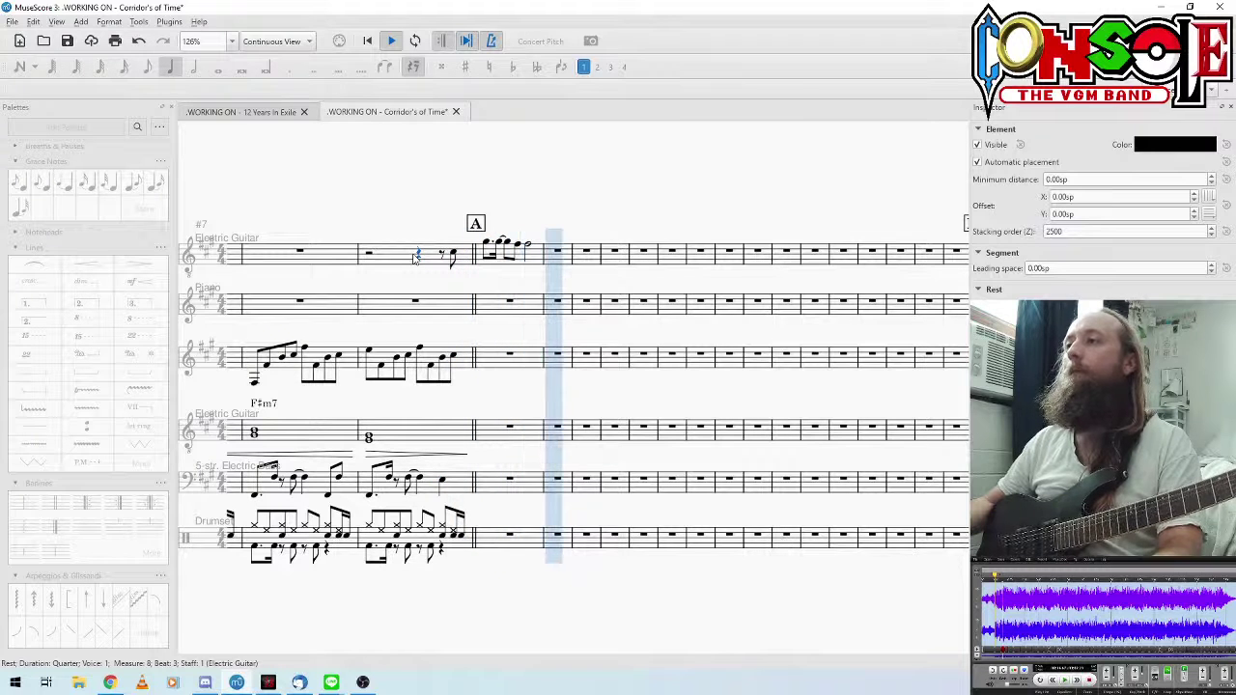
pyautogui.press('space')
pyautogui.click(527, 247)
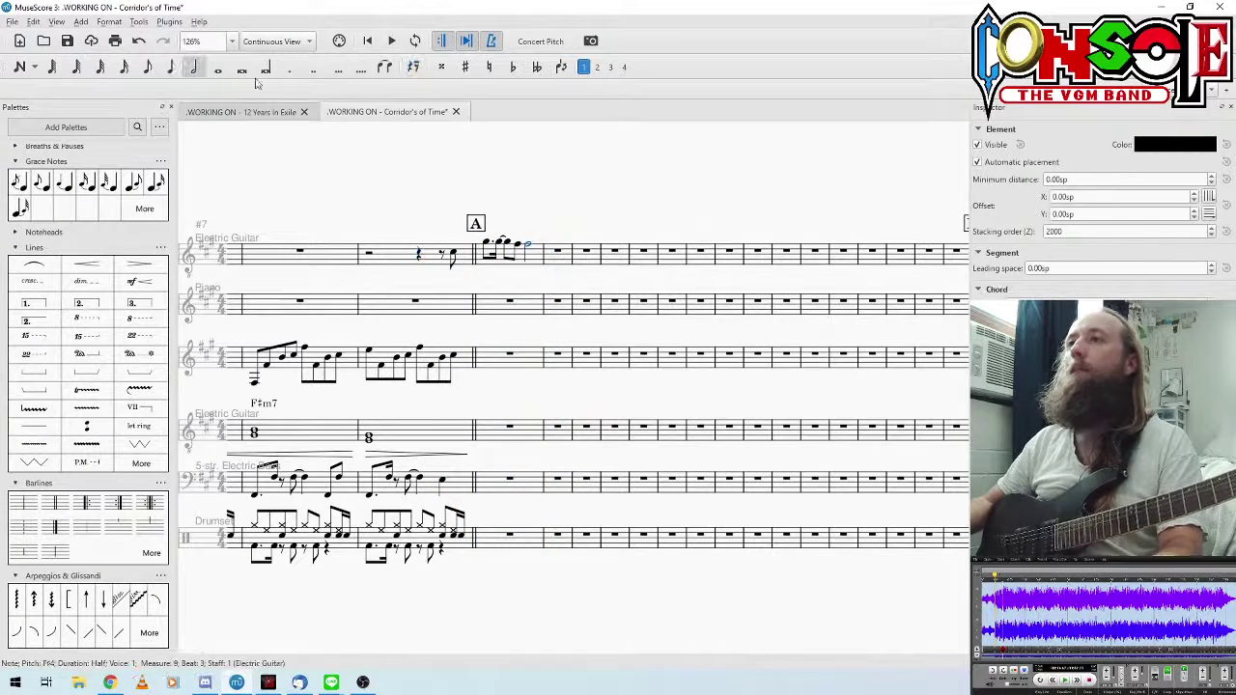
pyautogui.click(436, 264)
pyautogui.press('space')
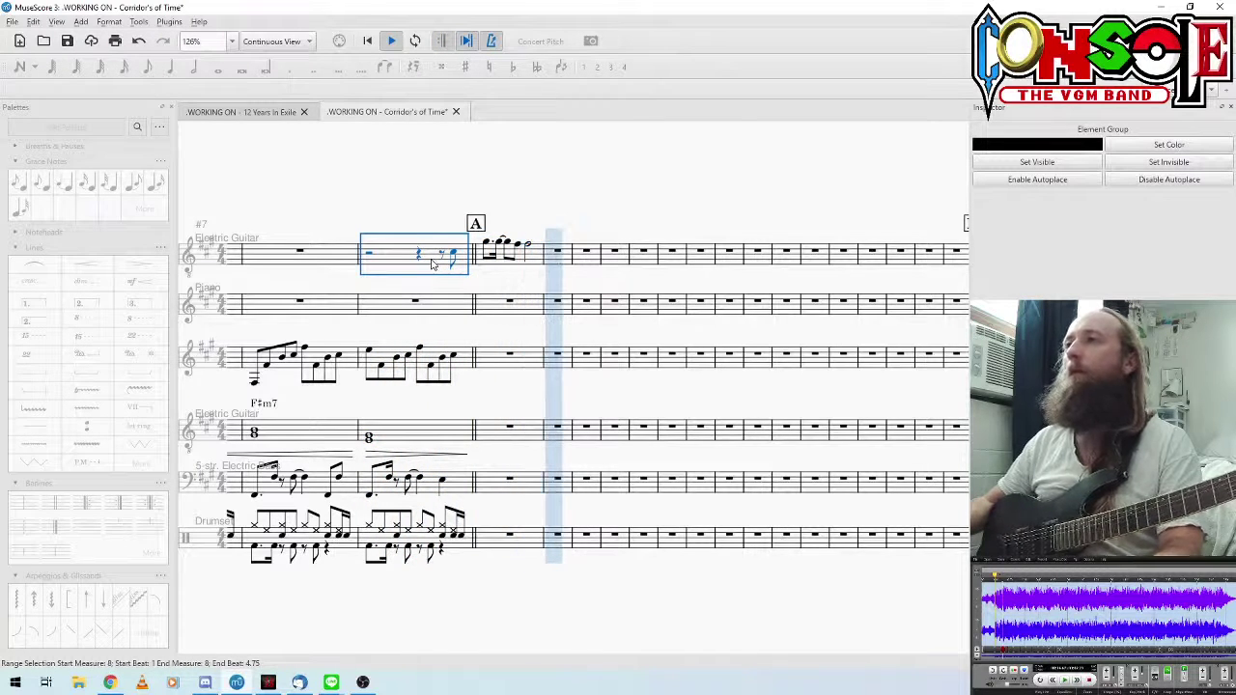
pyautogui.press('space')
# Step: Split off a quarter rest at the start of measure 10 and tie the half-note F♯4 of measure 9 into it
pyautogui.click(561, 253)
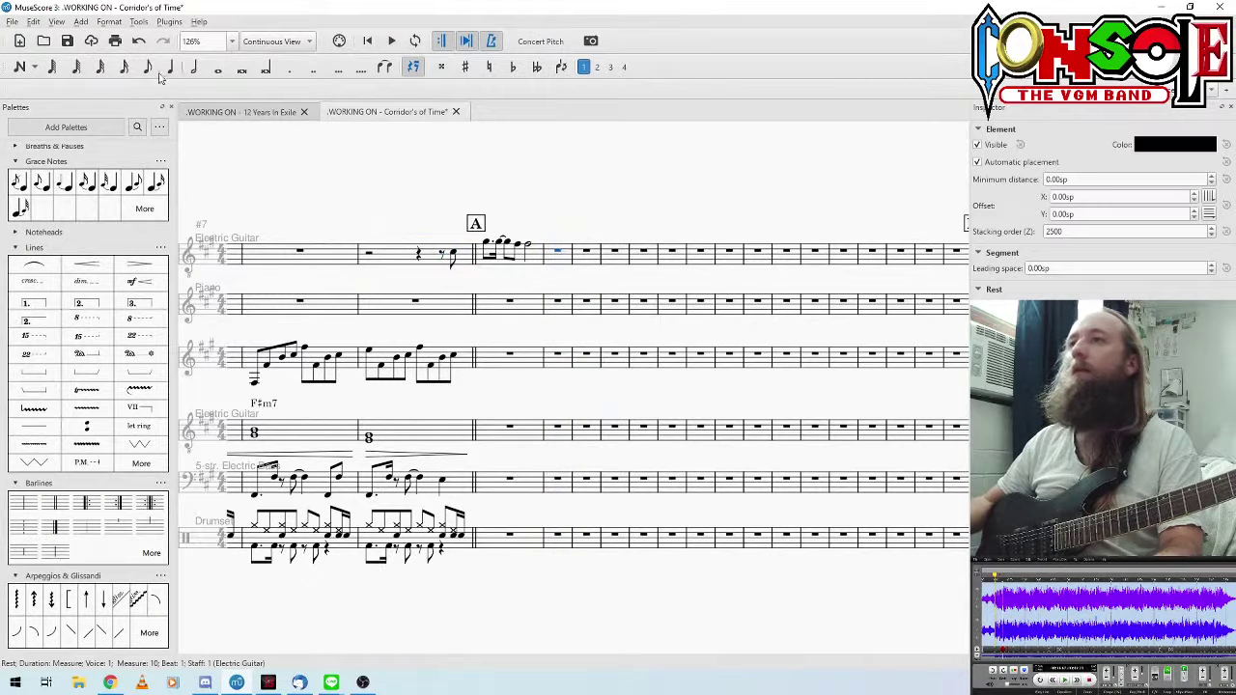
pyautogui.click(170, 66)
pyautogui.click(528, 245)
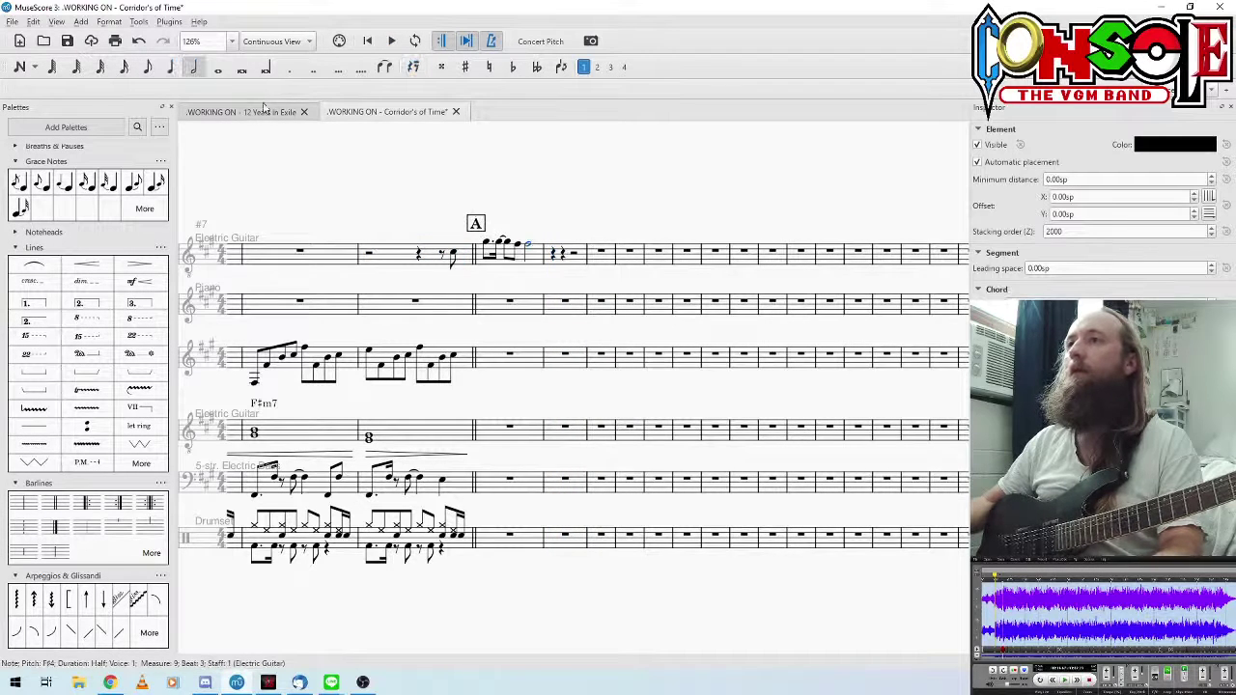
pyautogui.press('+')
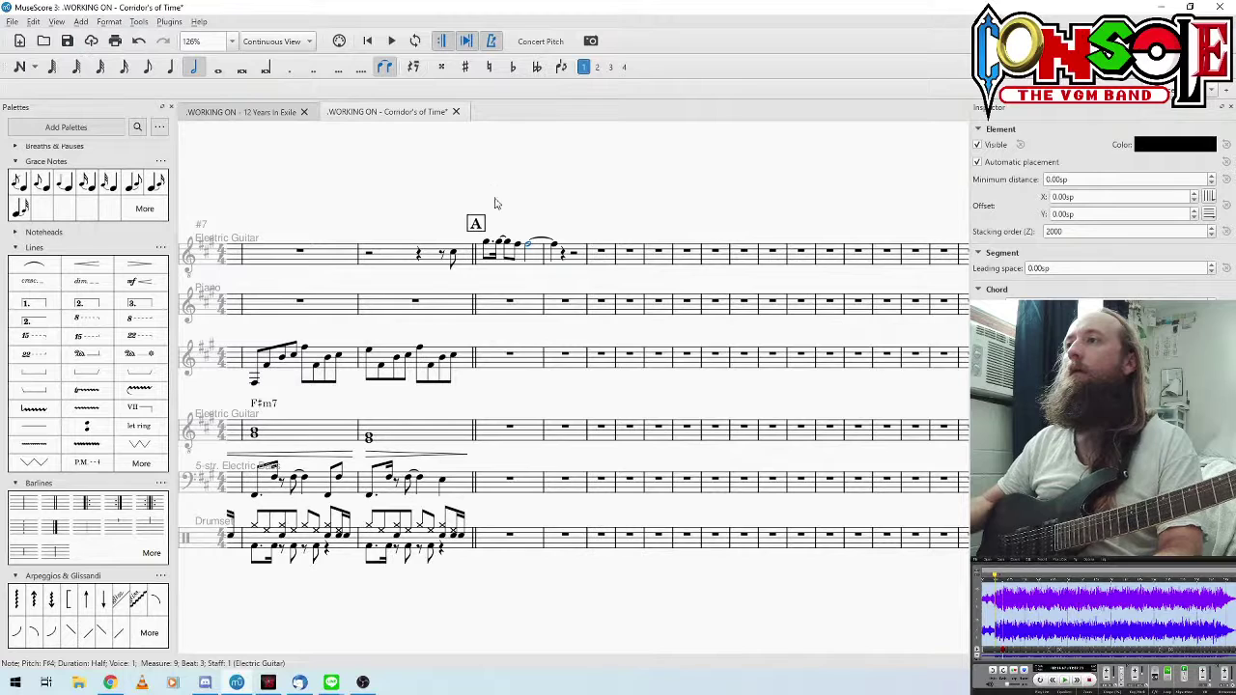
# Step: Split the quarter rest on beat 2 of measure 10 into eighth rests and play from the start of measure 9
pyautogui.click(563, 254)
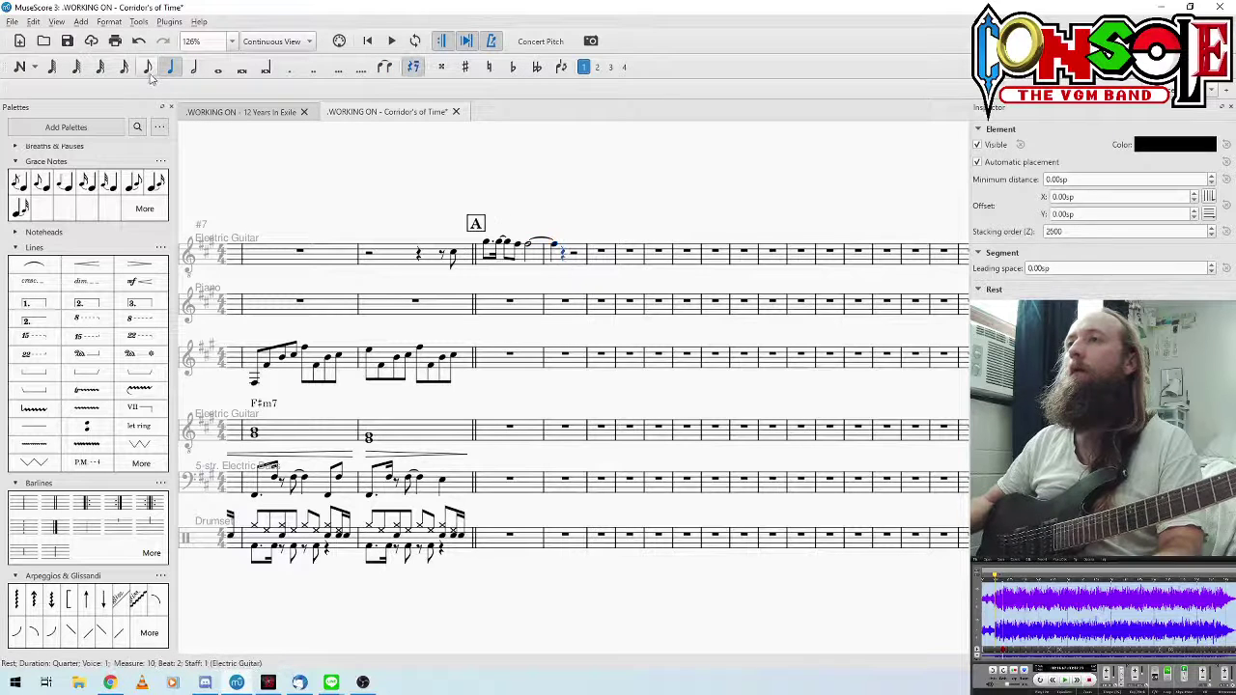
pyautogui.click(488, 246)
pyautogui.press('space')
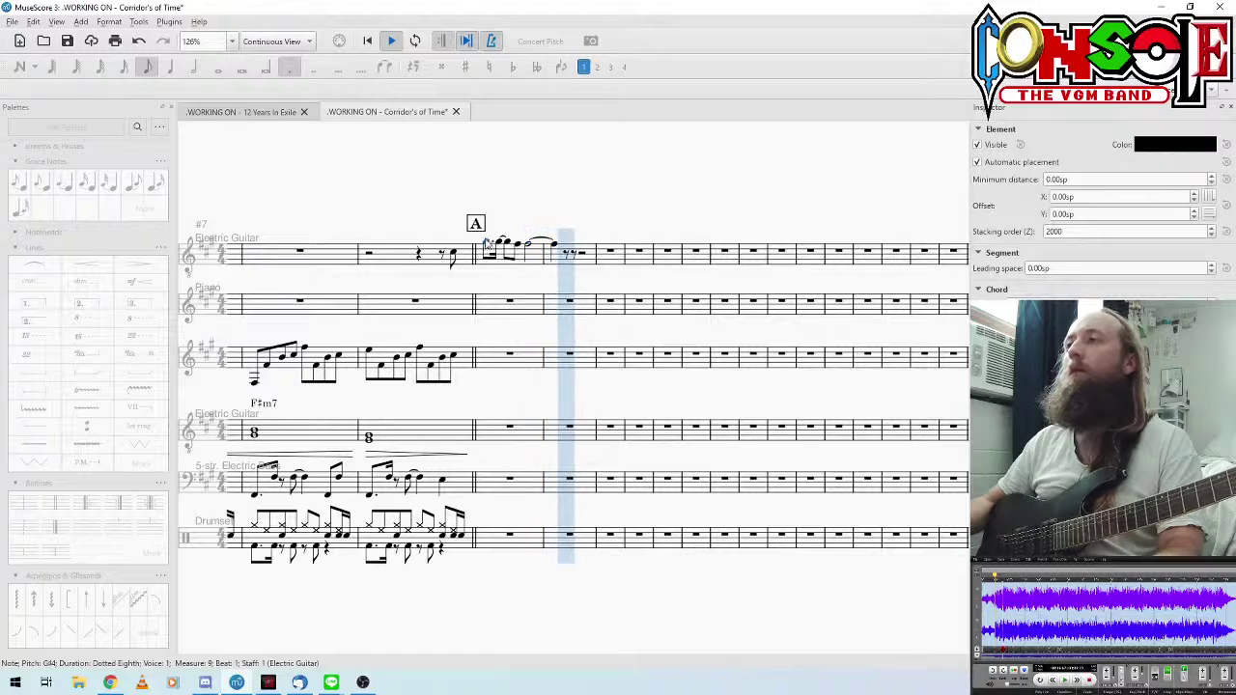
pyautogui.press('space')
# Step: Play the score from measure 5 through the new lead guitar melody in section A
pyautogui.hscroll(-4, 474, 188)
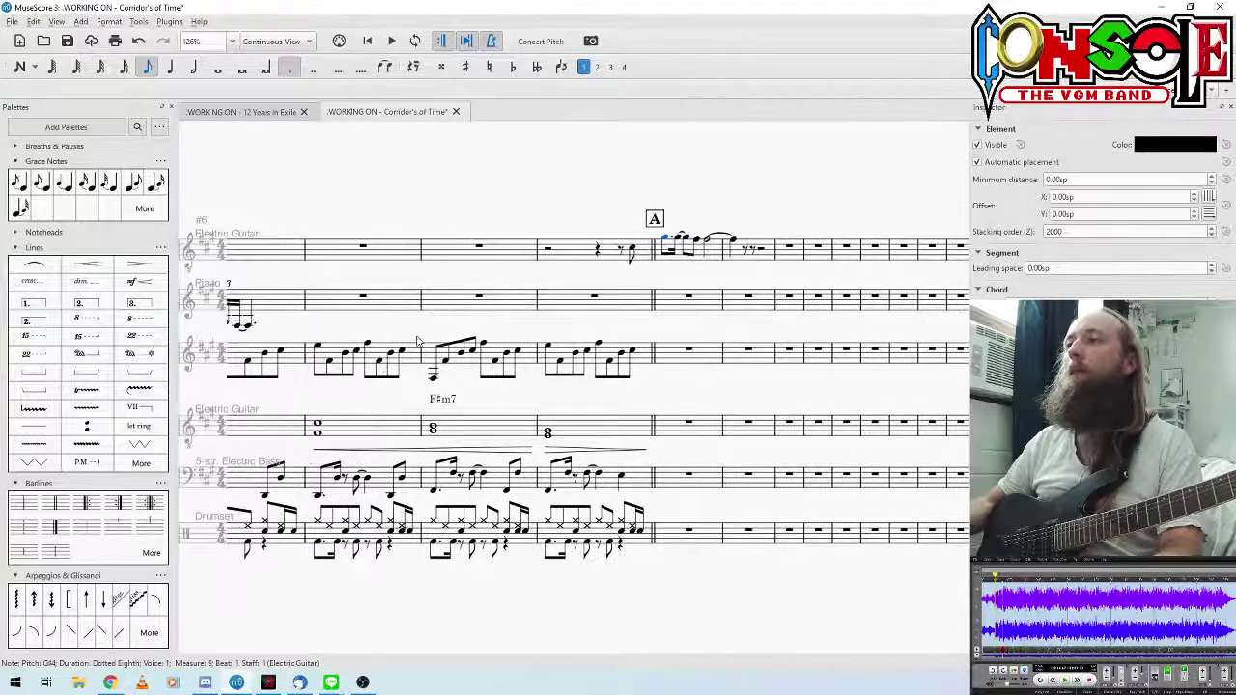
pyautogui.hscroll(-5, 365, 403)
pyautogui.click(383, 386)
pyautogui.press('space')
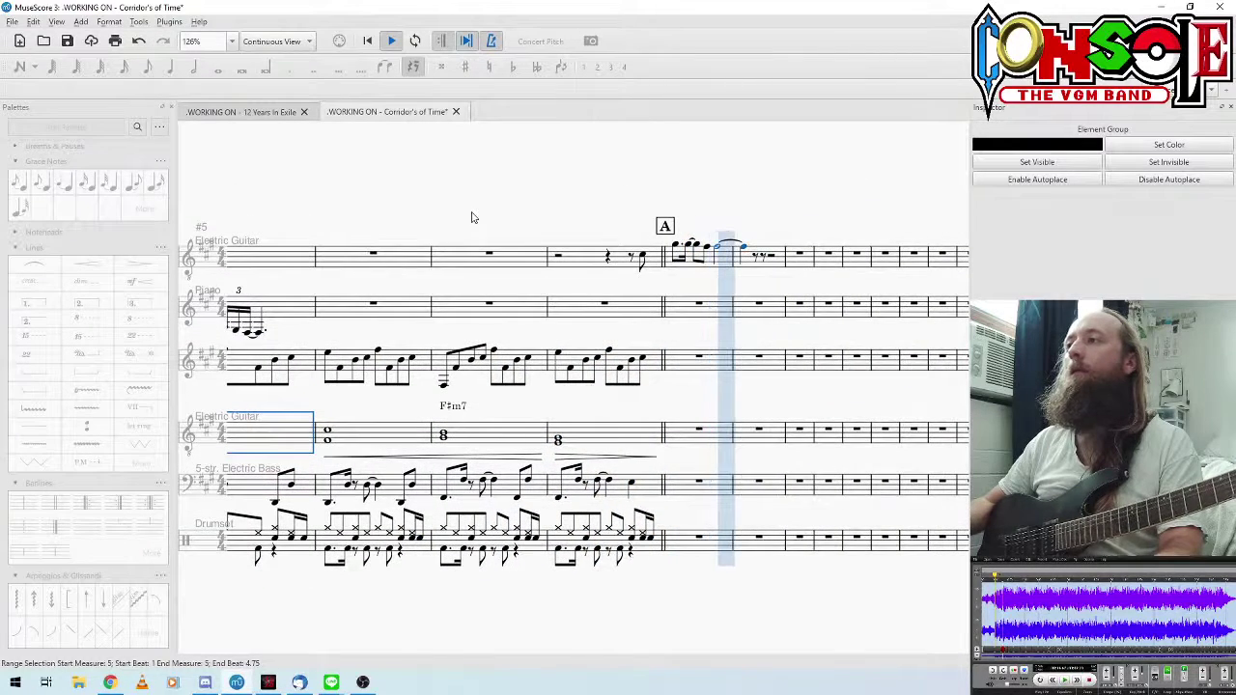
pyautogui.press('space')
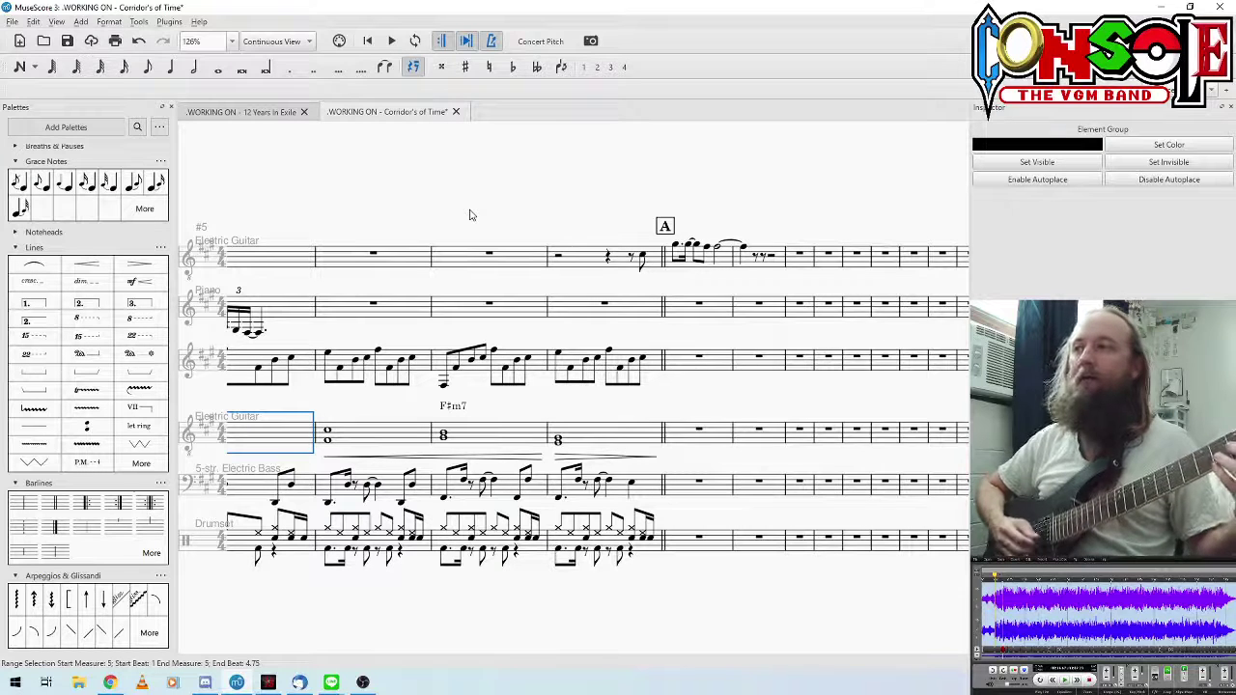
# Step: Try splitting the eighth rest on beat 2 of measure 10 into sixteenth rests, checking against playback from measure 9
pyautogui.click(751, 256)
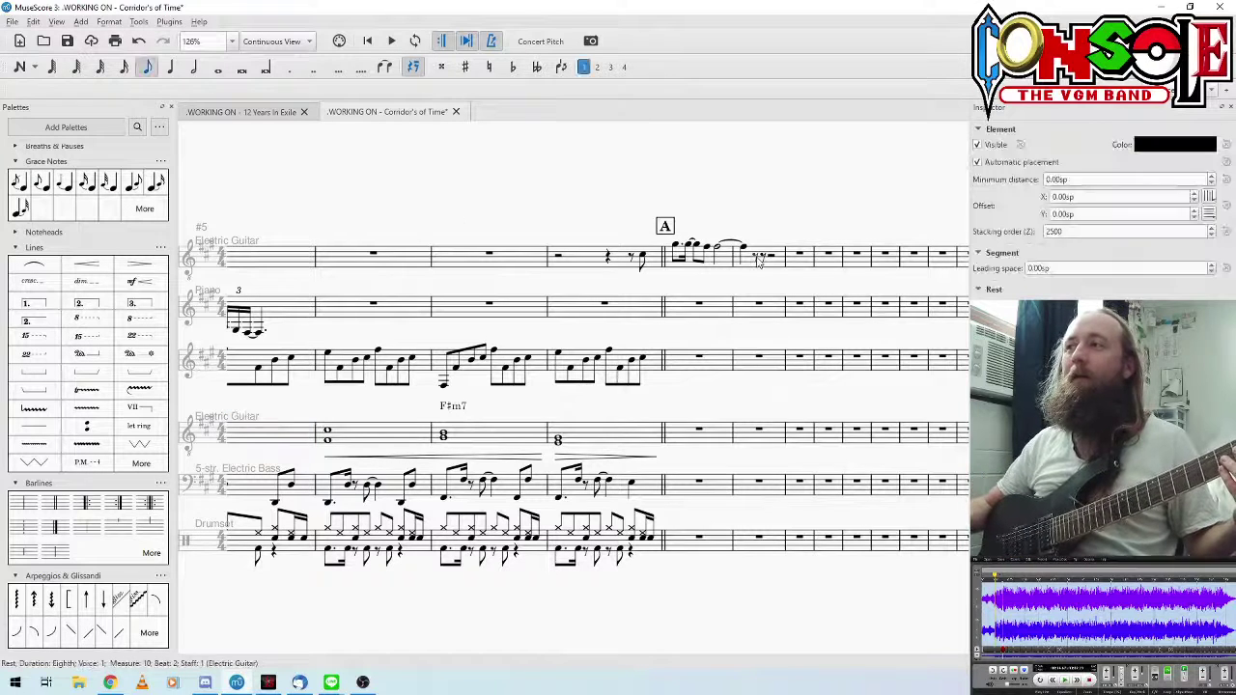
pyautogui.click(124, 68)
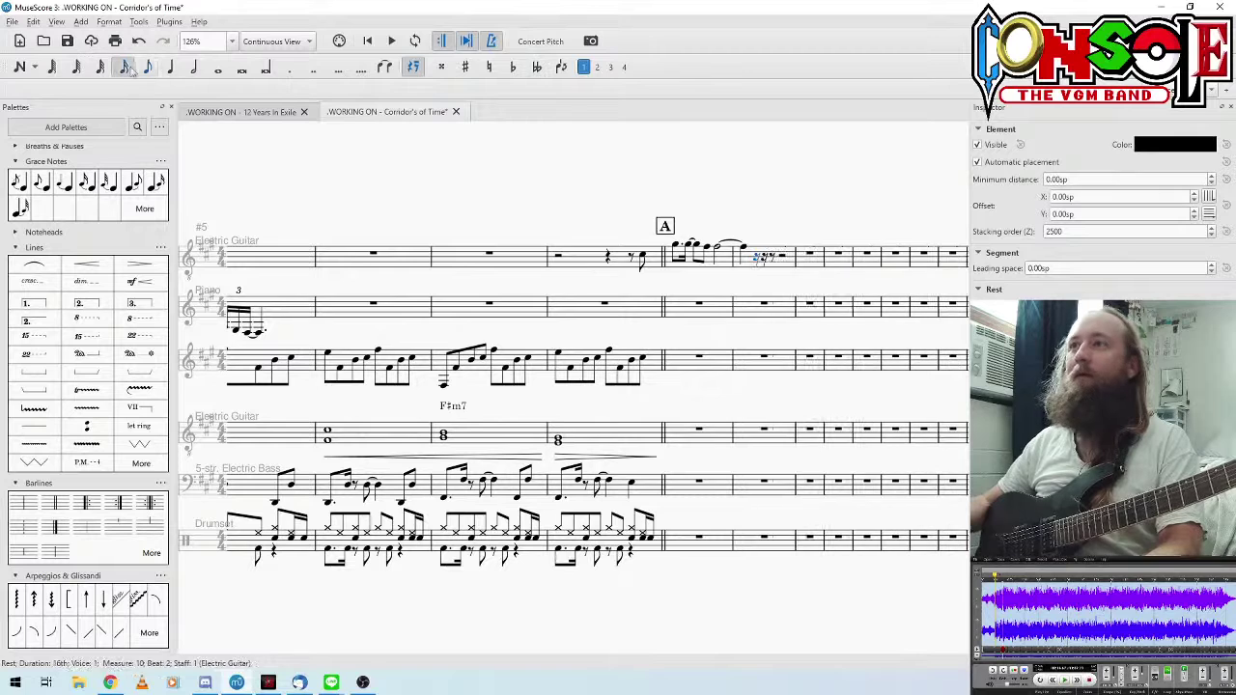
pyautogui.click(679, 251)
pyautogui.press('space')
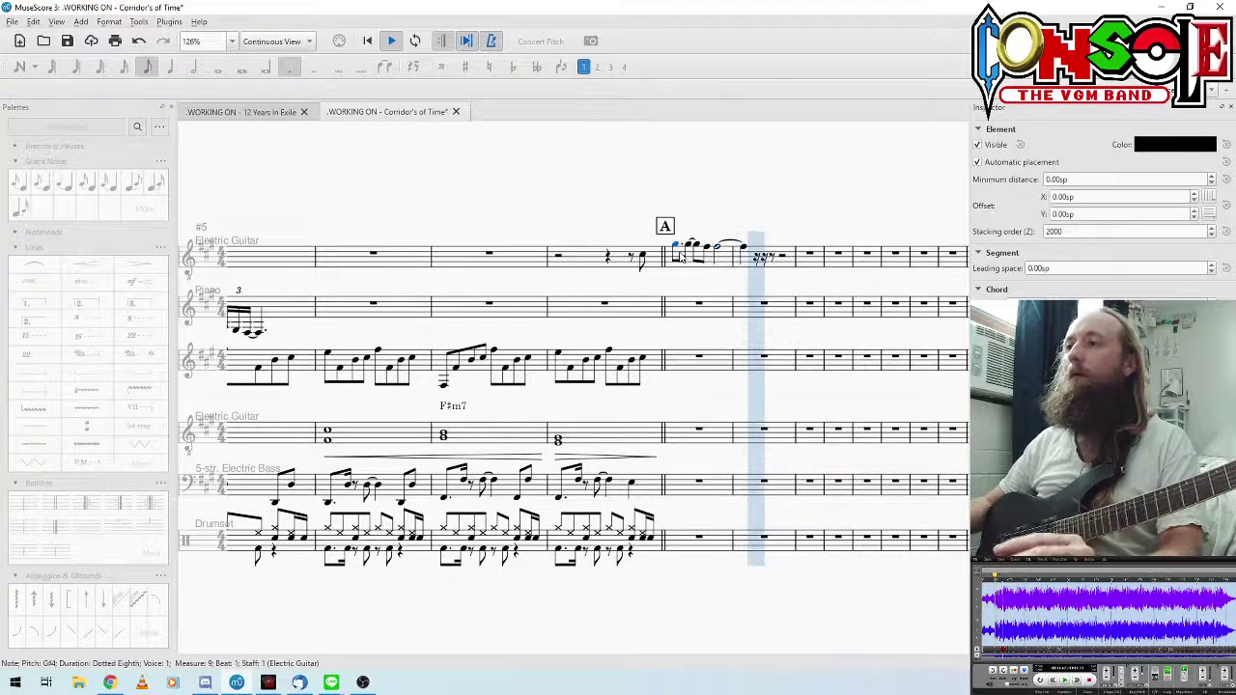
pyautogui.press('space')
pyautogui.click(757, 259)
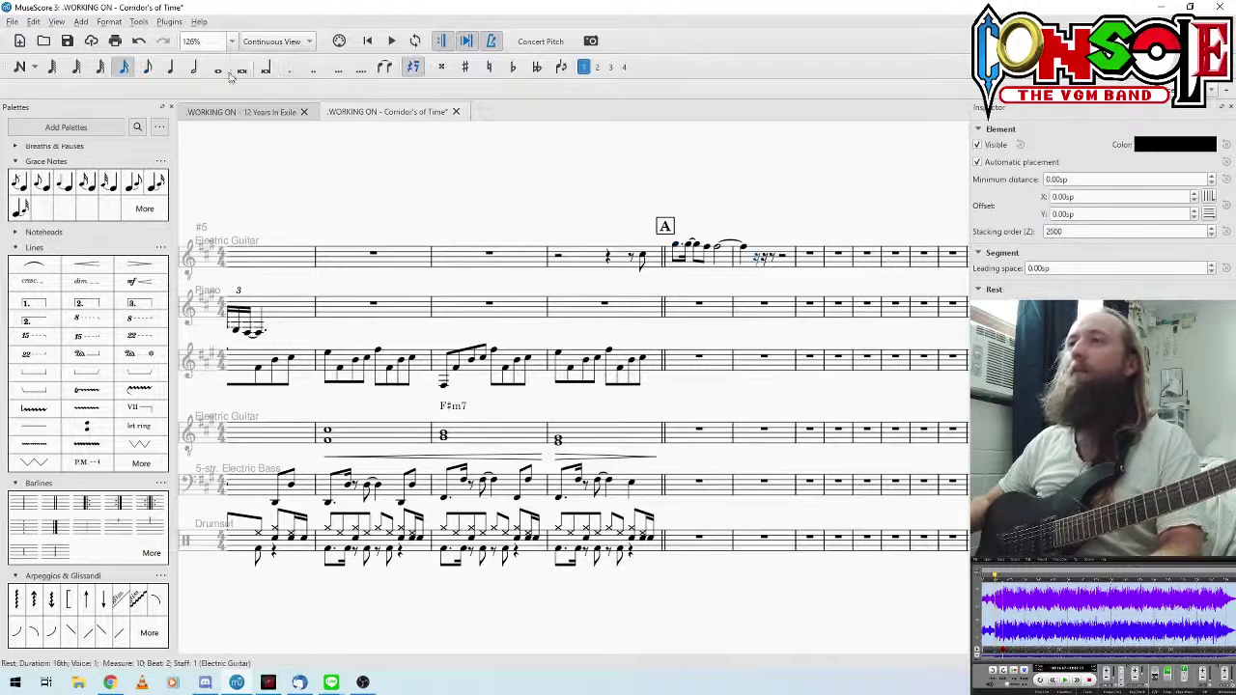
# Step: Play from the start of measure 9 and enter an F♯4 eighth note on beat 2.5 of measure 10
pyautogui.press('space')
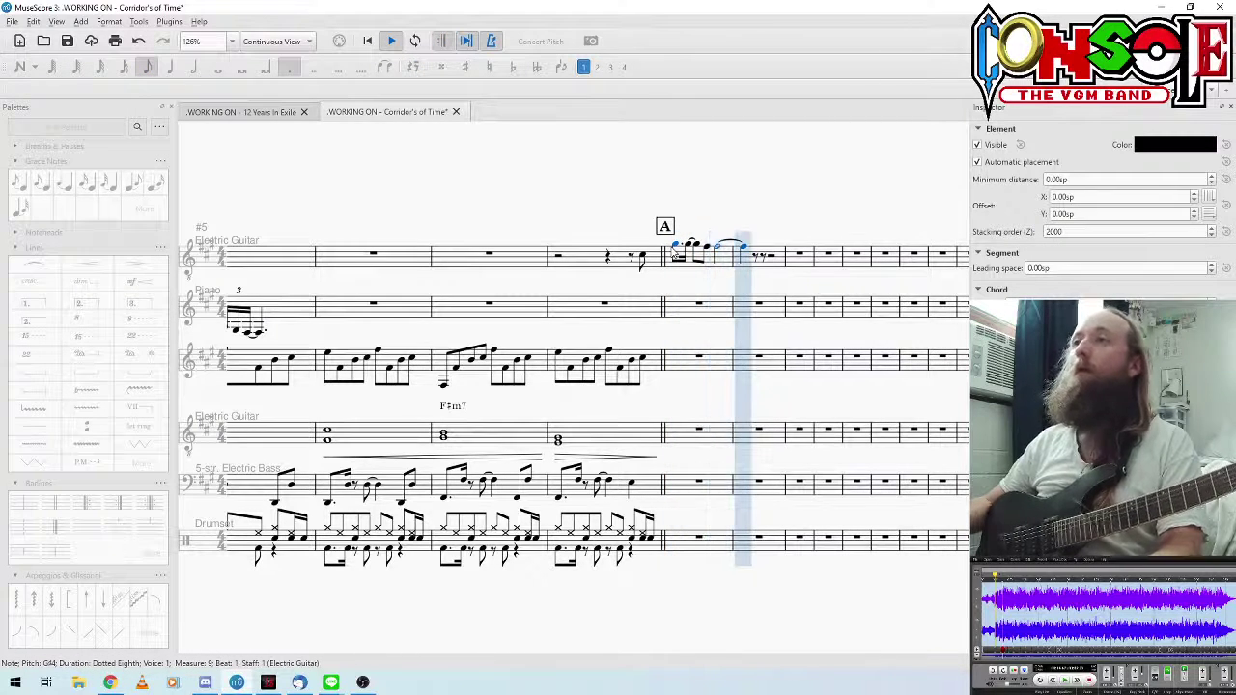
pyautogui.press('space')
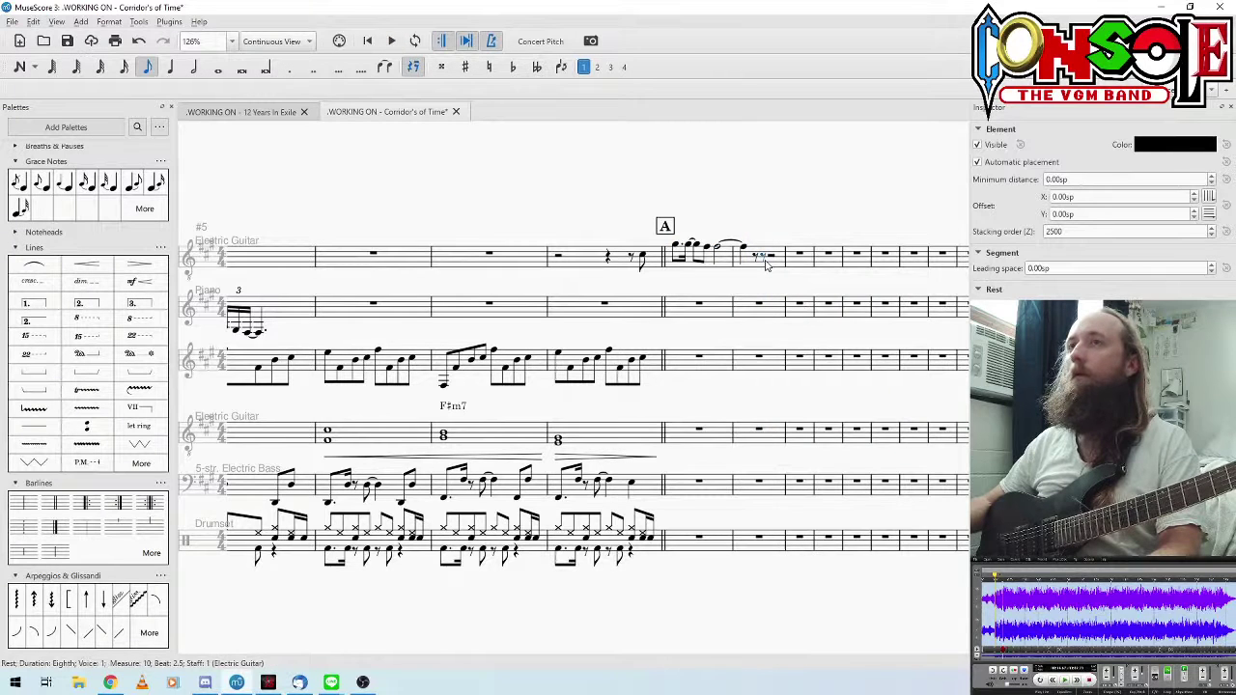
pyautogui.press('n')
pyautogui.press('f')
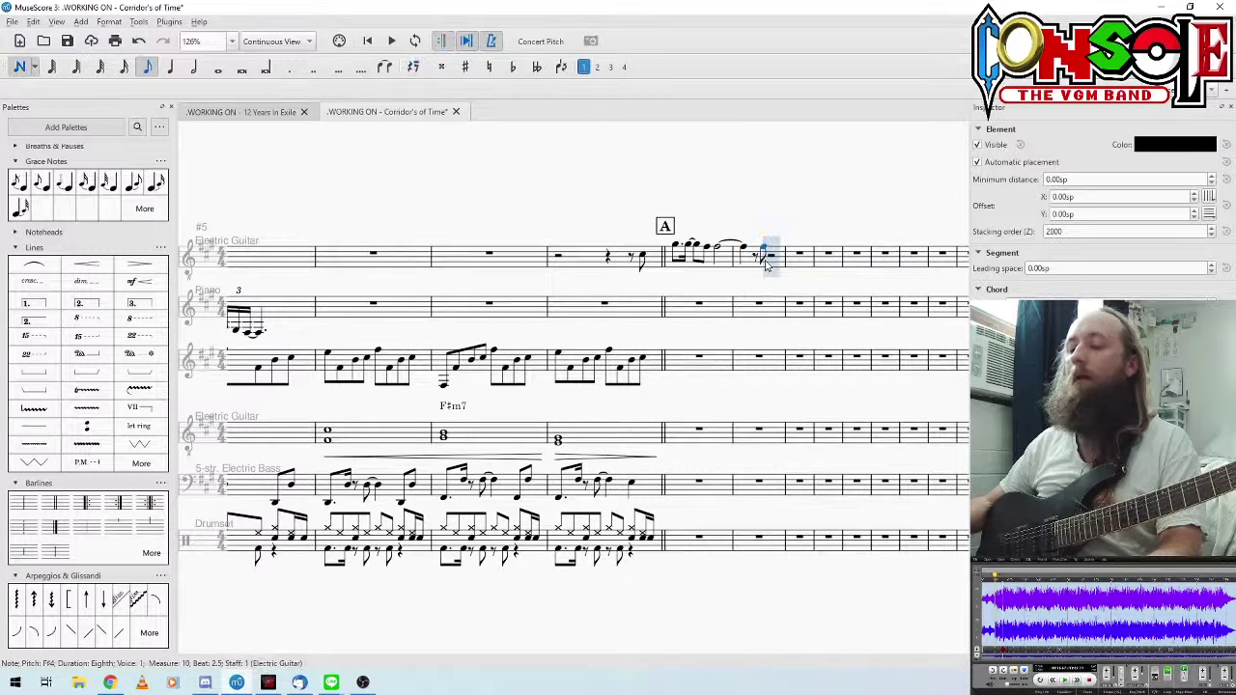
pyautogui.press('Escape')
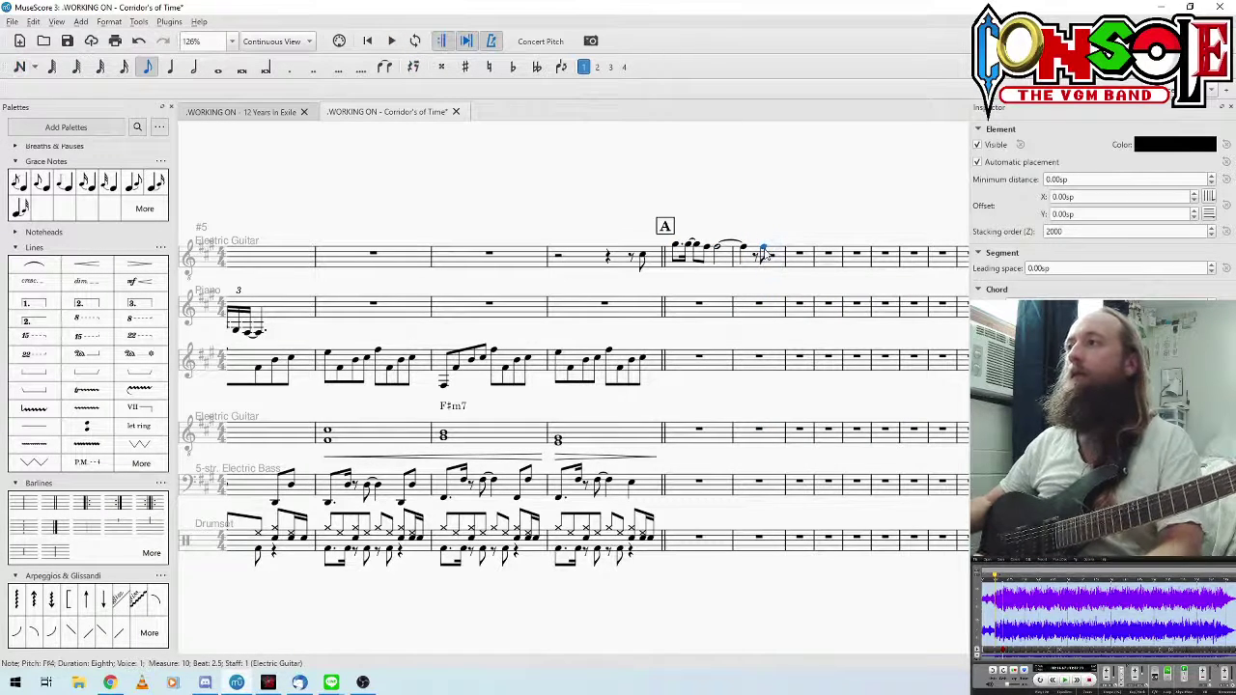
# Step: Shorten the F♯4 on beat 2.5 of measure 10 to a sixteenth, add a sixteenth G♯4 after it, and play from measure 9
pyautogui.click(123, 68)
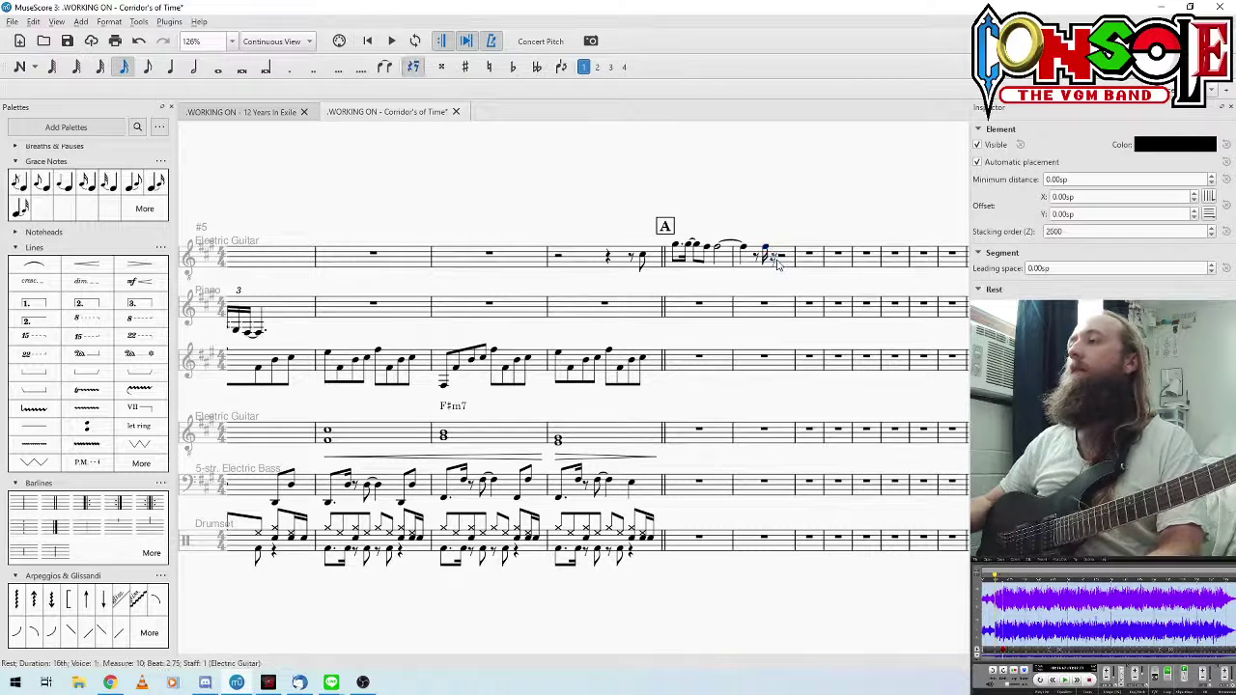
pyautogui.click(675, 250)
pyautogui.press('space')
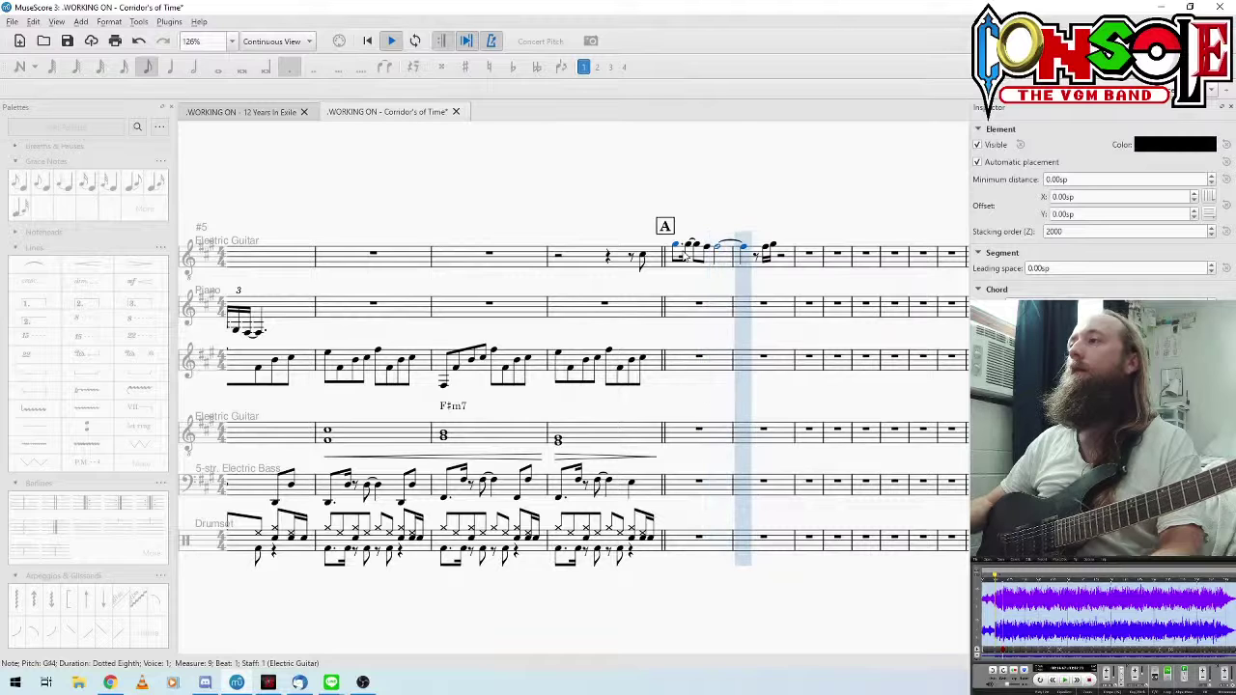
pyautogui.press('space')
# Step: Enter an A4 half note on beat 3 of measure 10 and play the melody from beat 1.75 of measure 9
pyautogui.click(765, 252)
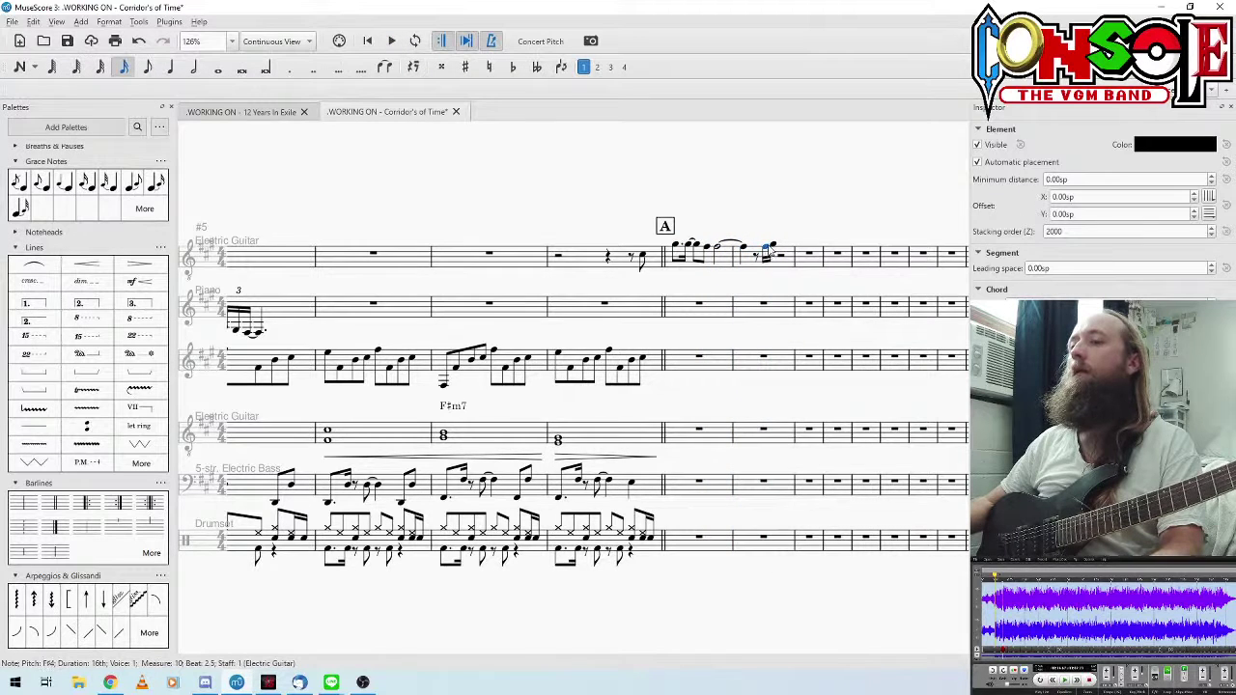
pyautogui.click(775, 249)
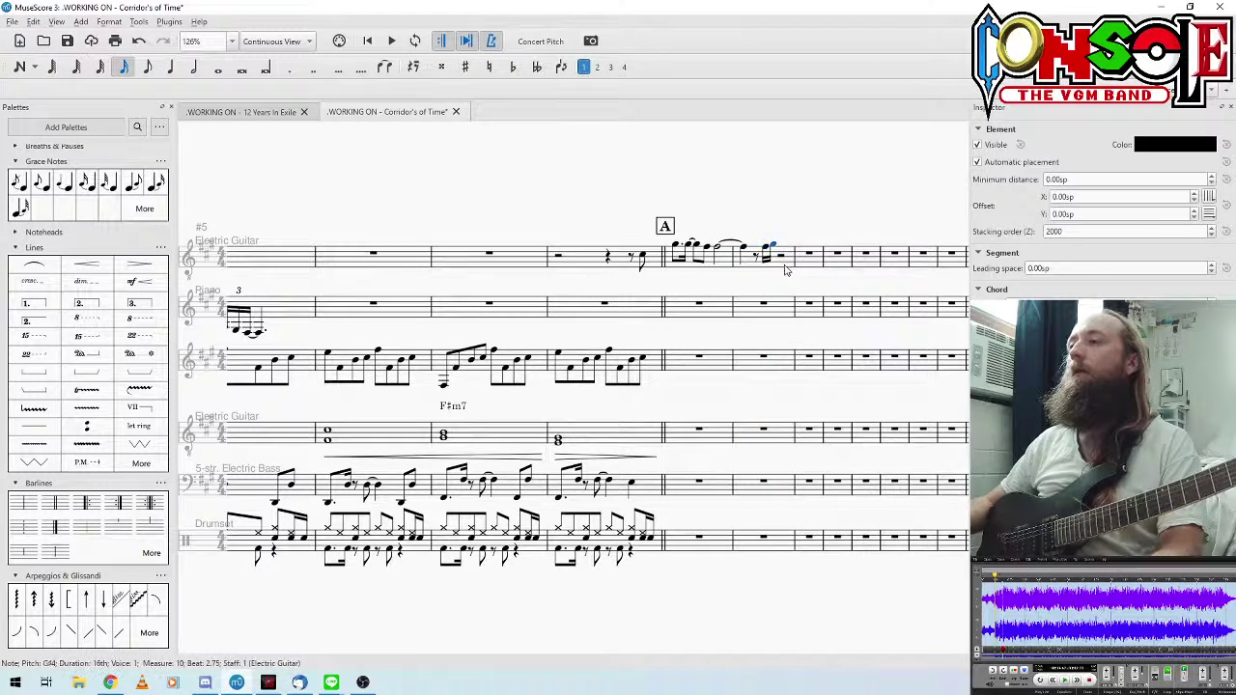
pyautogui.click(786, 265)
pyautogui.click(782, 257)
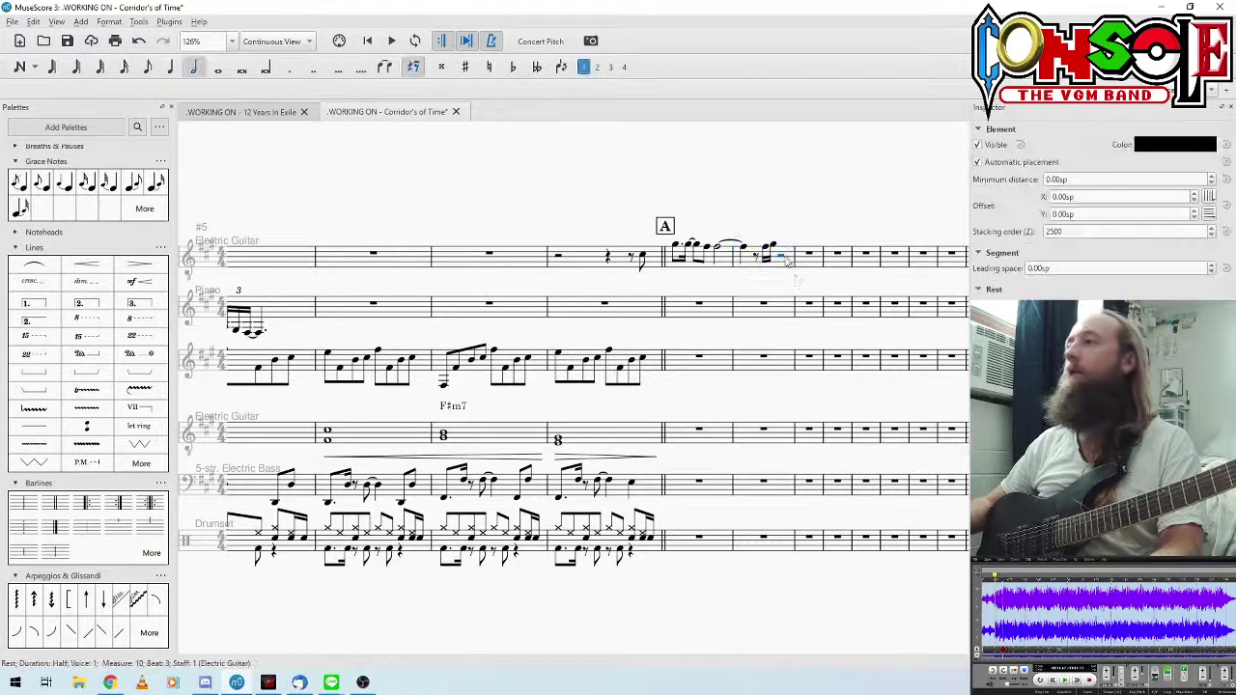
pyautogui.press('n')
pyautogui.press('a')
pyautogui.press('Escape')
pyautogui.click(684, 253)
pyautogui.press('space')
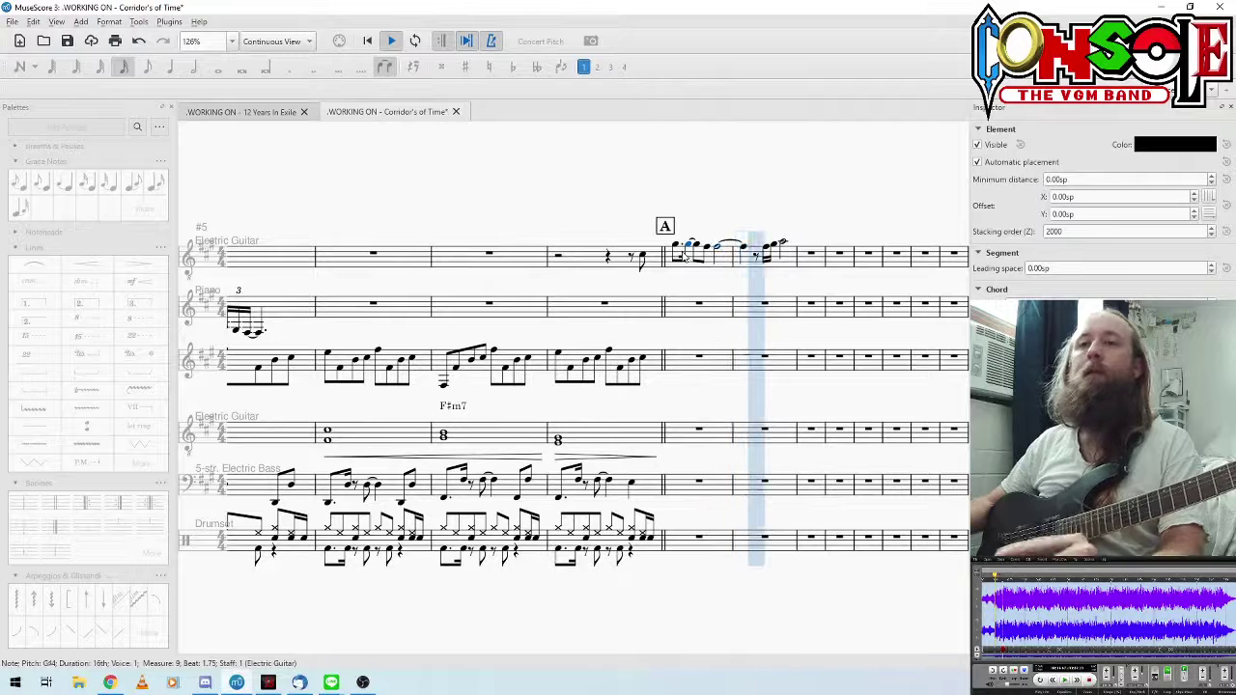
pyautogui.press('space')
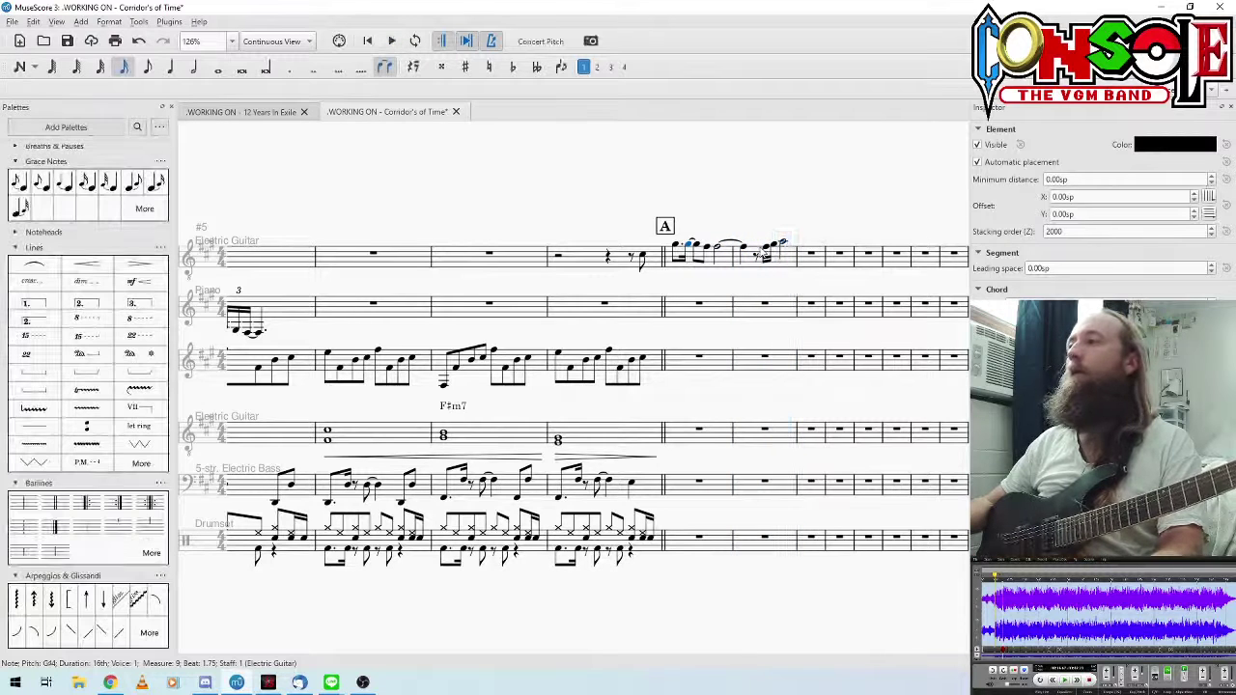
# Step: Shorten the A4 on beat 3 of measure 10 to an eighth note and play from the start of measure 9
pyautogui.press('q')
pyautogui.press('q')
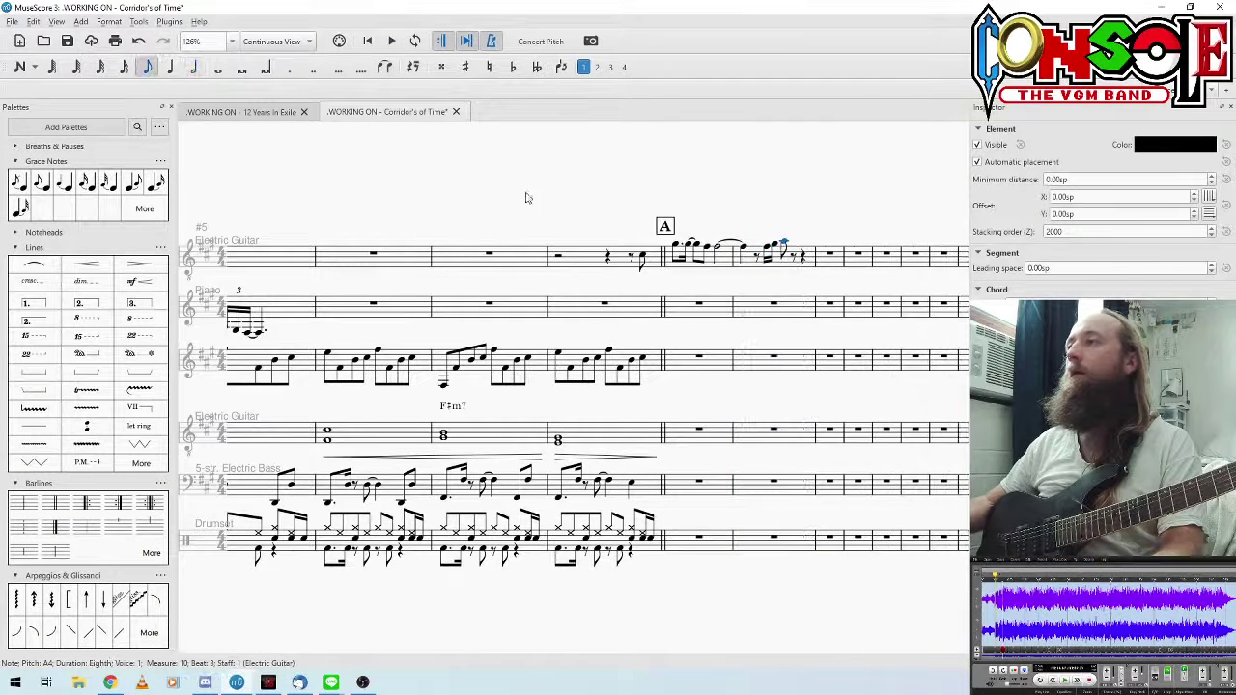
pyautogui.click(674, 248)
pyautogui.press('space')
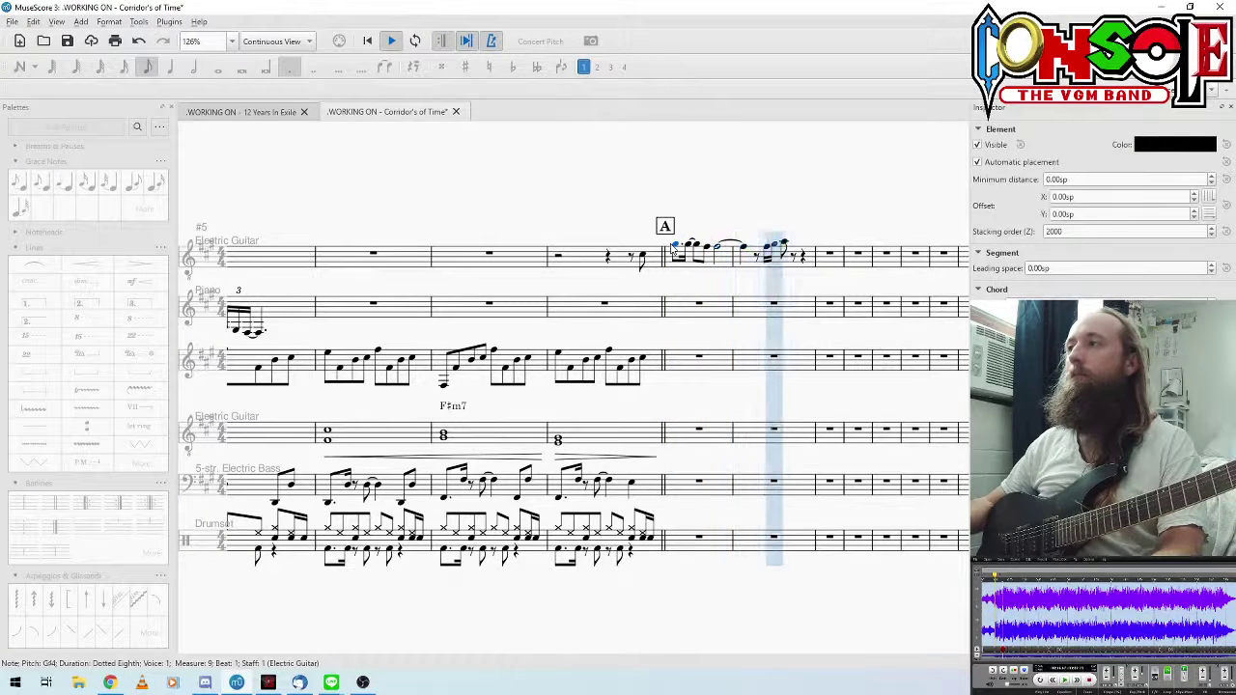
pyautogui.press('space')
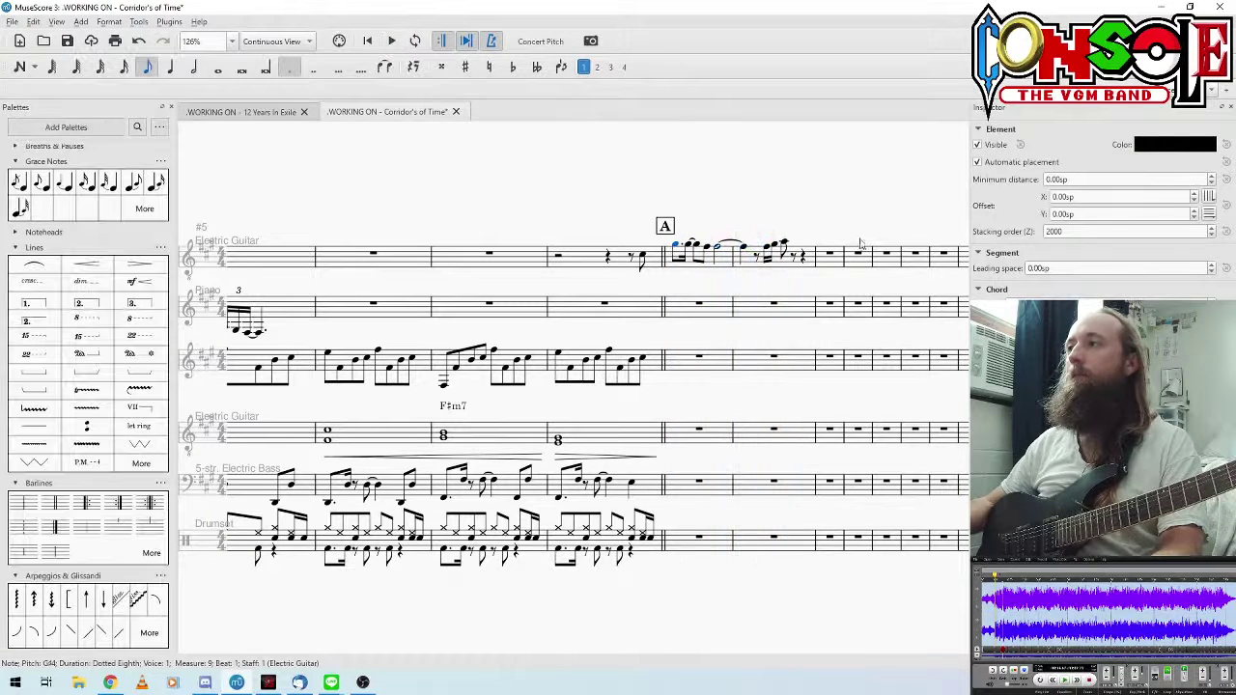
# Step: Enter a B4 eighth note on beat 3.5 of measure 10 and play the phrase from beat 2.5 and from beat 2
pyautogui.click(793, 263)
pyautogui.click(772, 262)
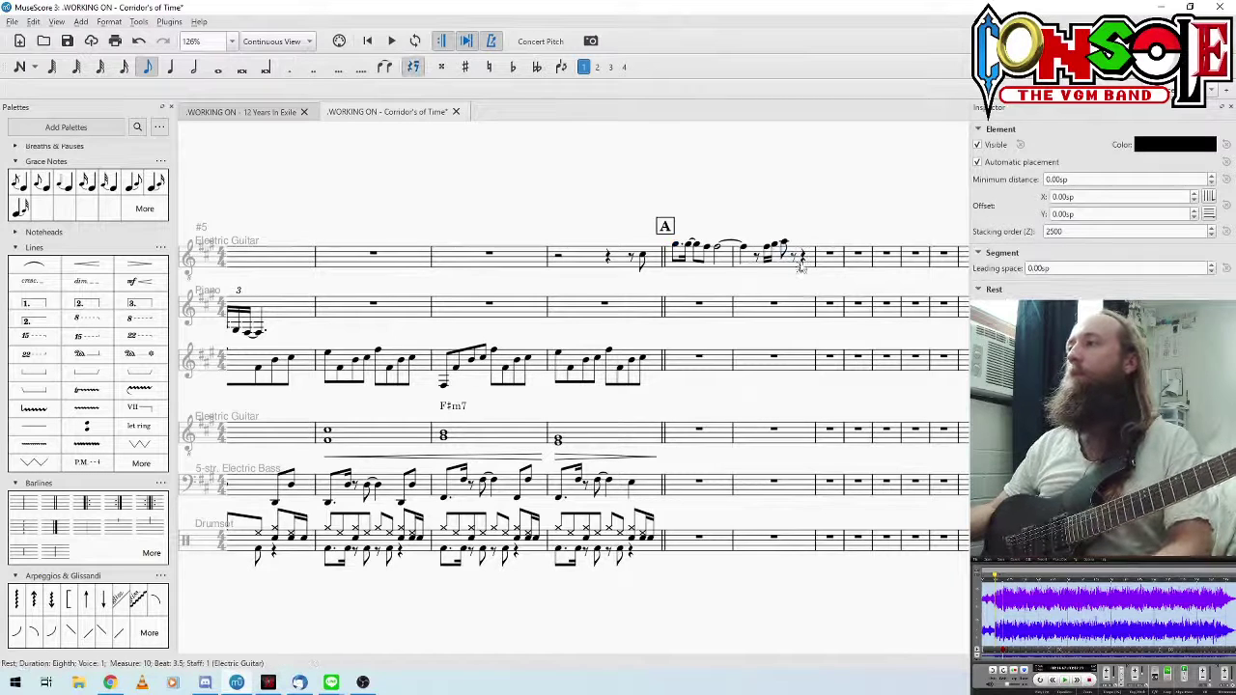
pyautogui.press('space')
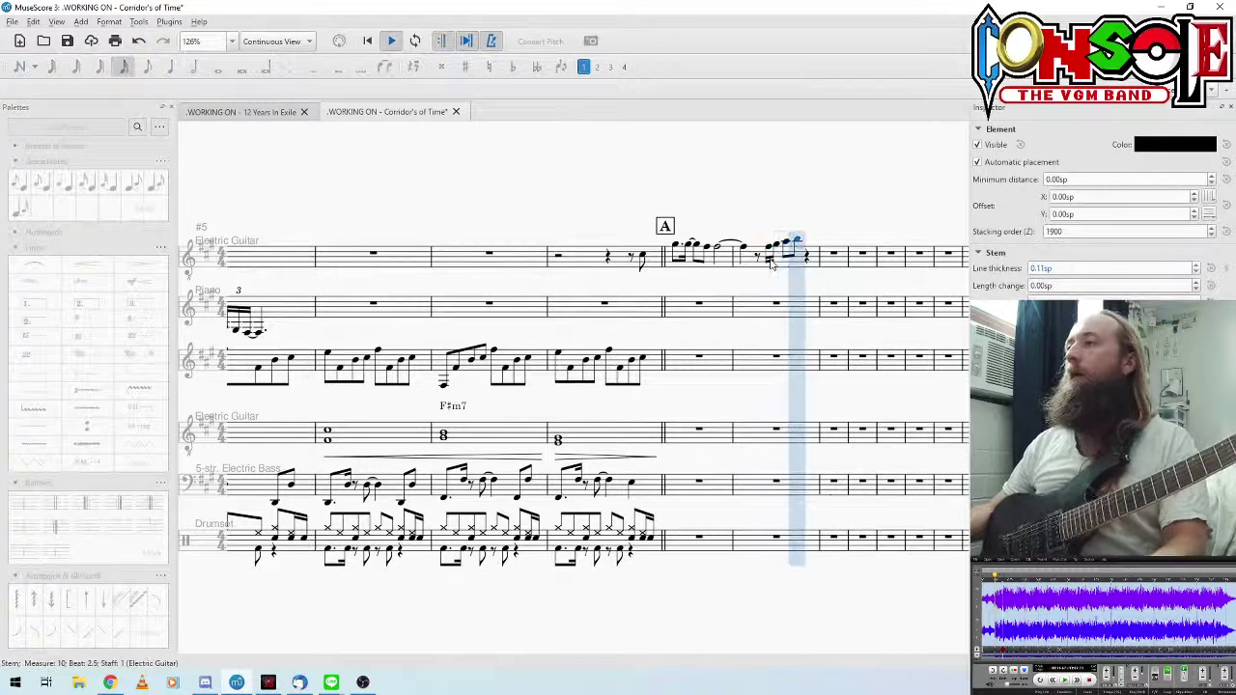
pyautogui.press('space')
pyautogui.click(760, 257)
pyautogui.press('space')
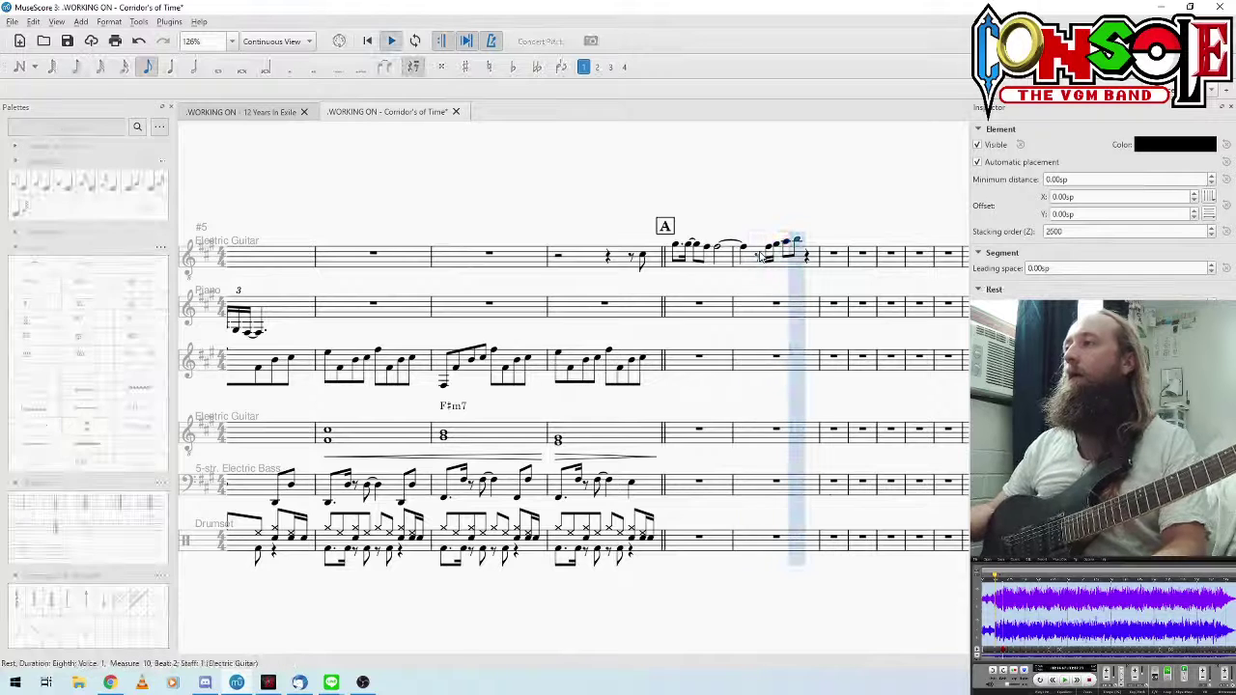
pyautogui.press('space')
# Step: Lengthen the A4 on beat 3 of measure 10 to a dotted eighth and play from the start of that measure
pyautogui.click(289, 69)
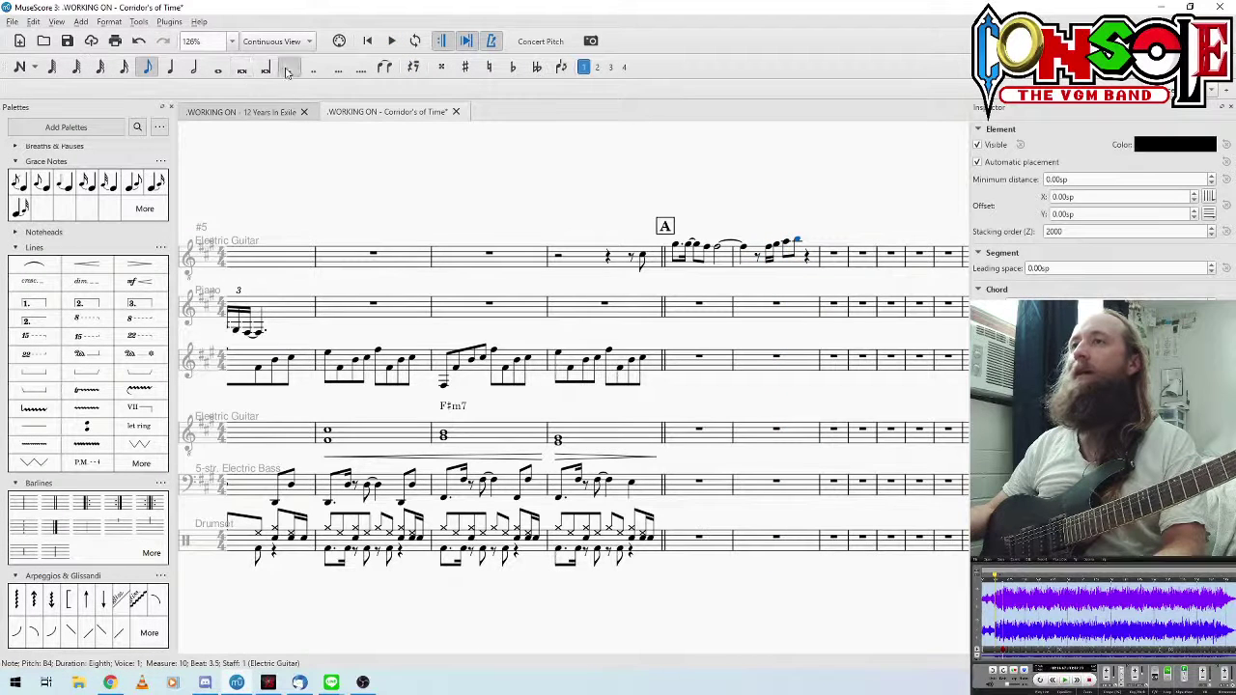
pyautogui.hotkey('ctrl', 'z')
pyautogui.click(785, 242)
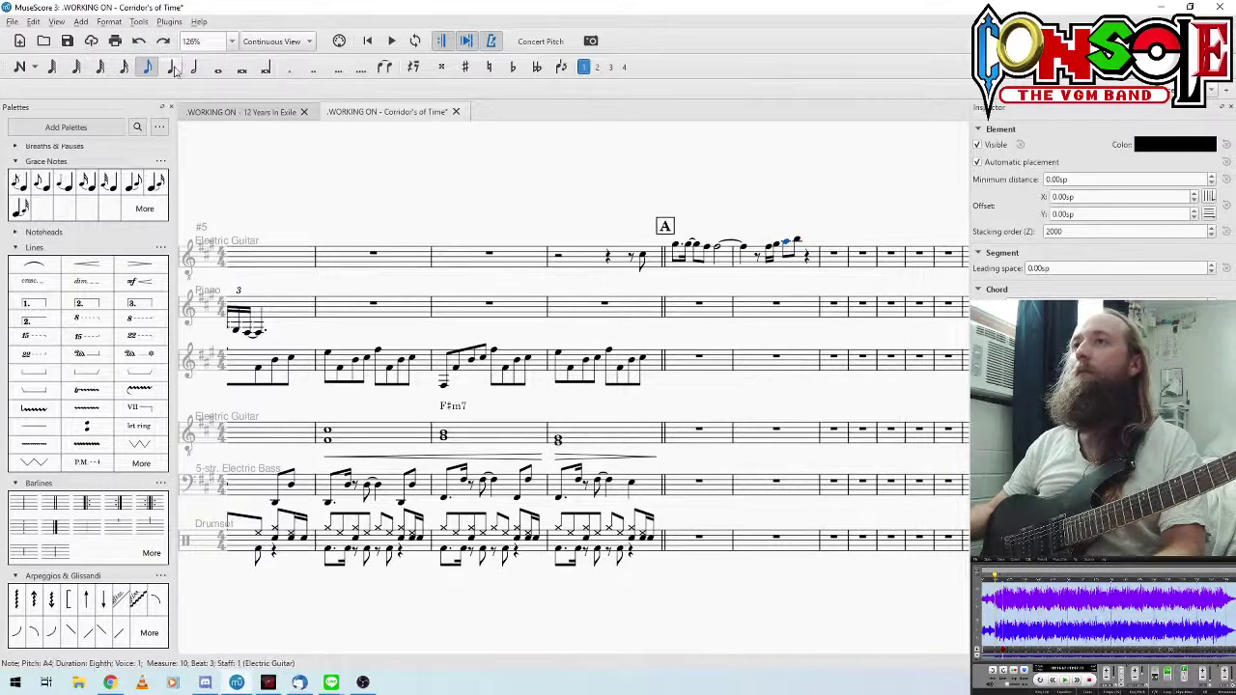
pyautogui.click(290, 69)
pyautogui.press('space')
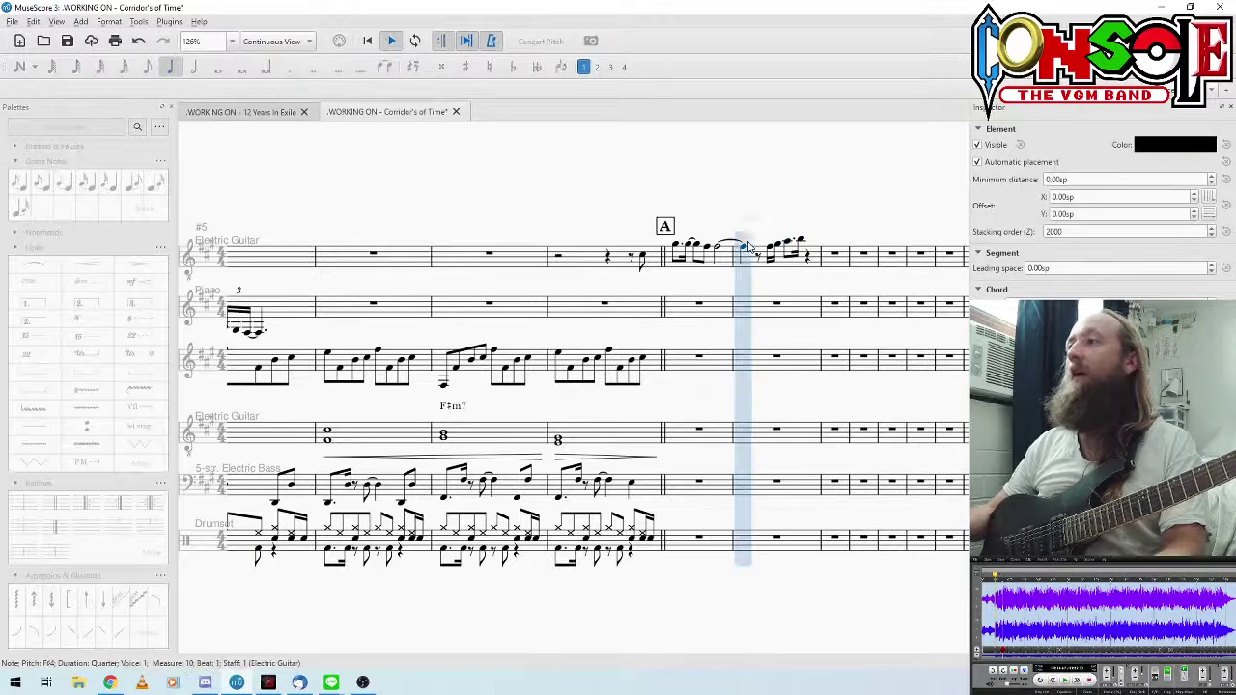
pyautogui.press('space')
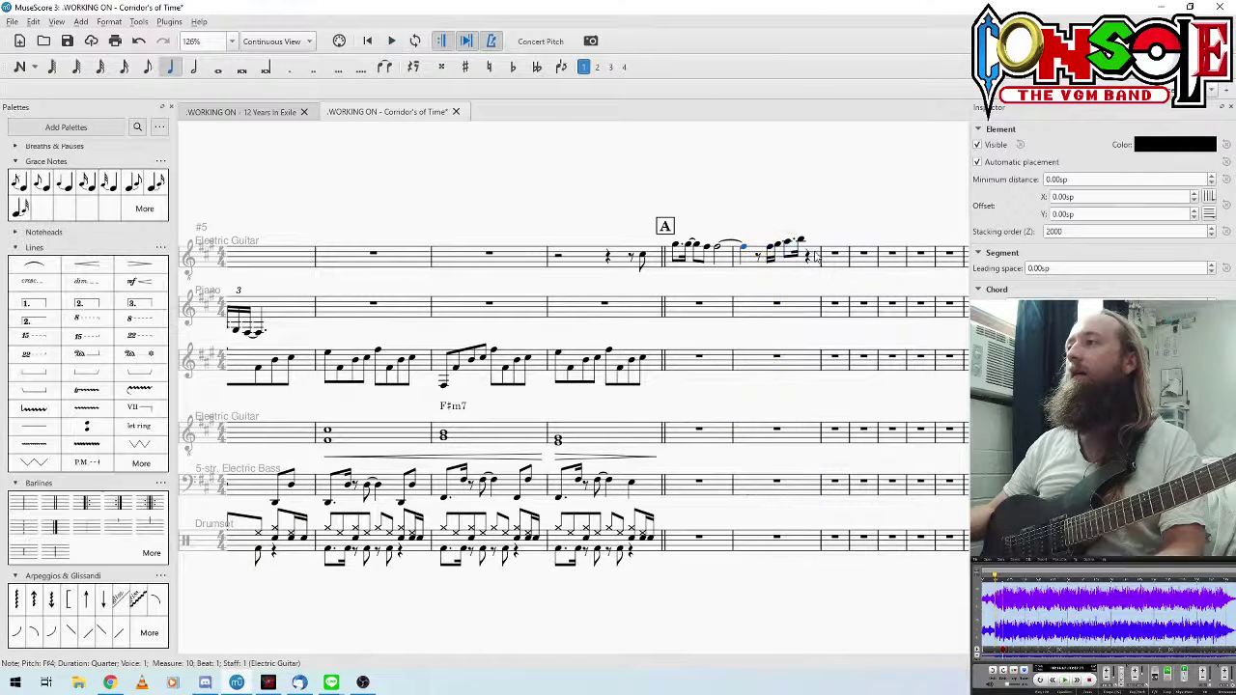
# Step: Enter a B4 eighth note on beat 4 of measure 10 and tie the preceding sixteenth B4 to it
pyautogui.click(800, 241)
pyautogui.click(146, 69)
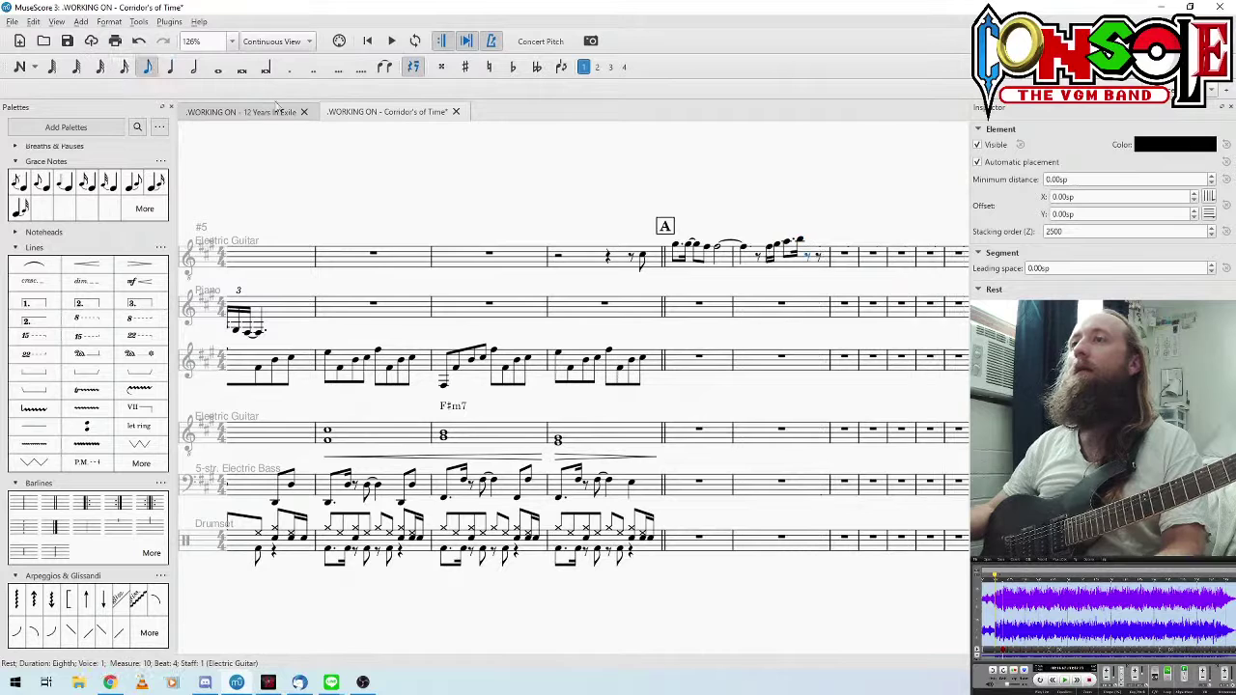
pyautogui.click(799, 239)
pyautogui.click(806, 256)
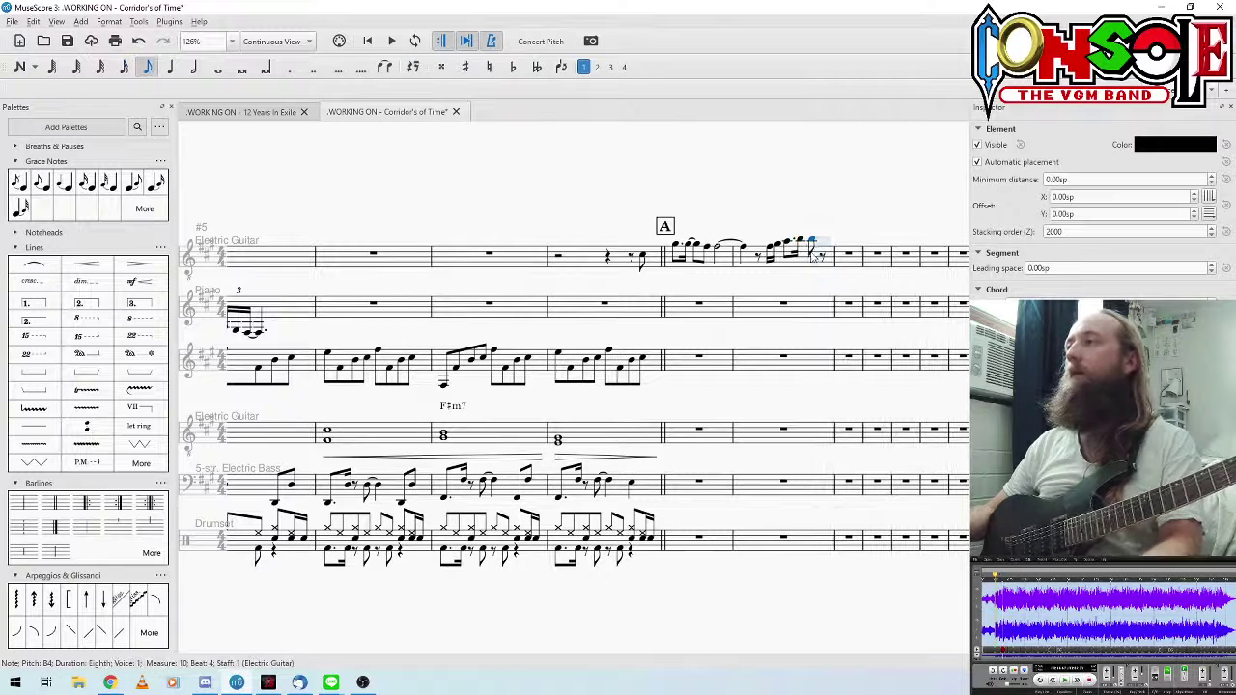
pyautogui.press('4')
pyautogui.press('b')
# Step: Play the melody twice from the start of measure 9 to check the tied B4 rhythm
pyautogui.click(678, 250)
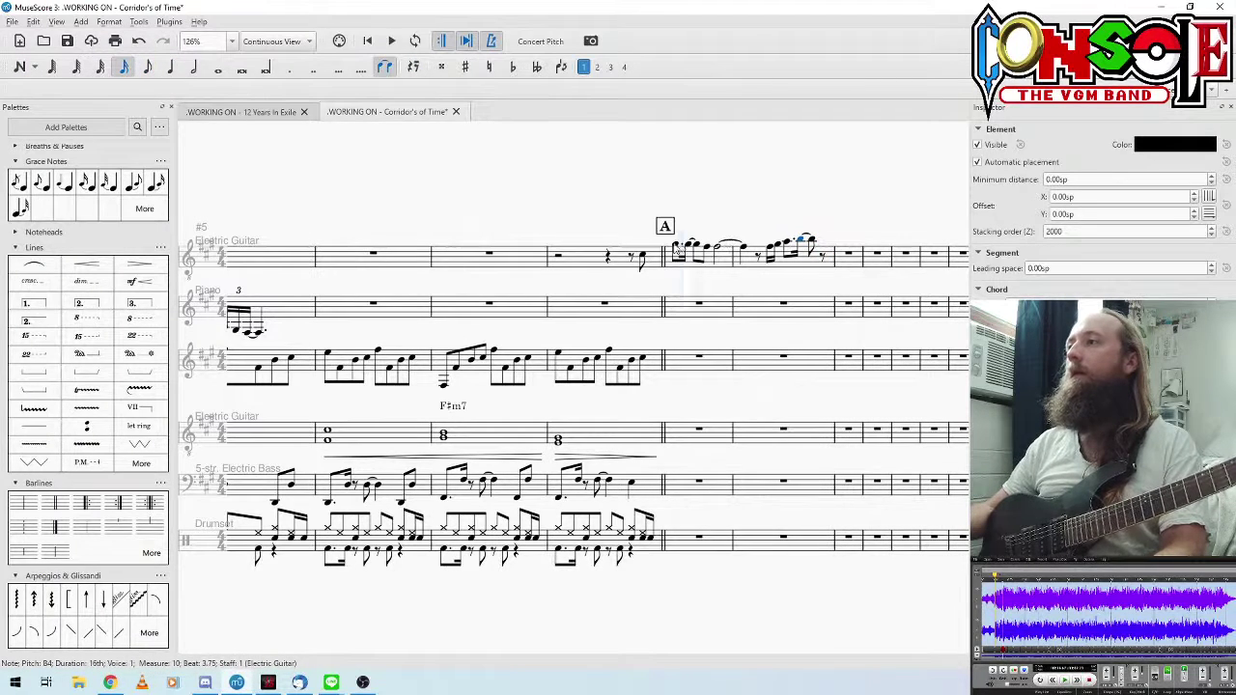
pyautogui.press('space')
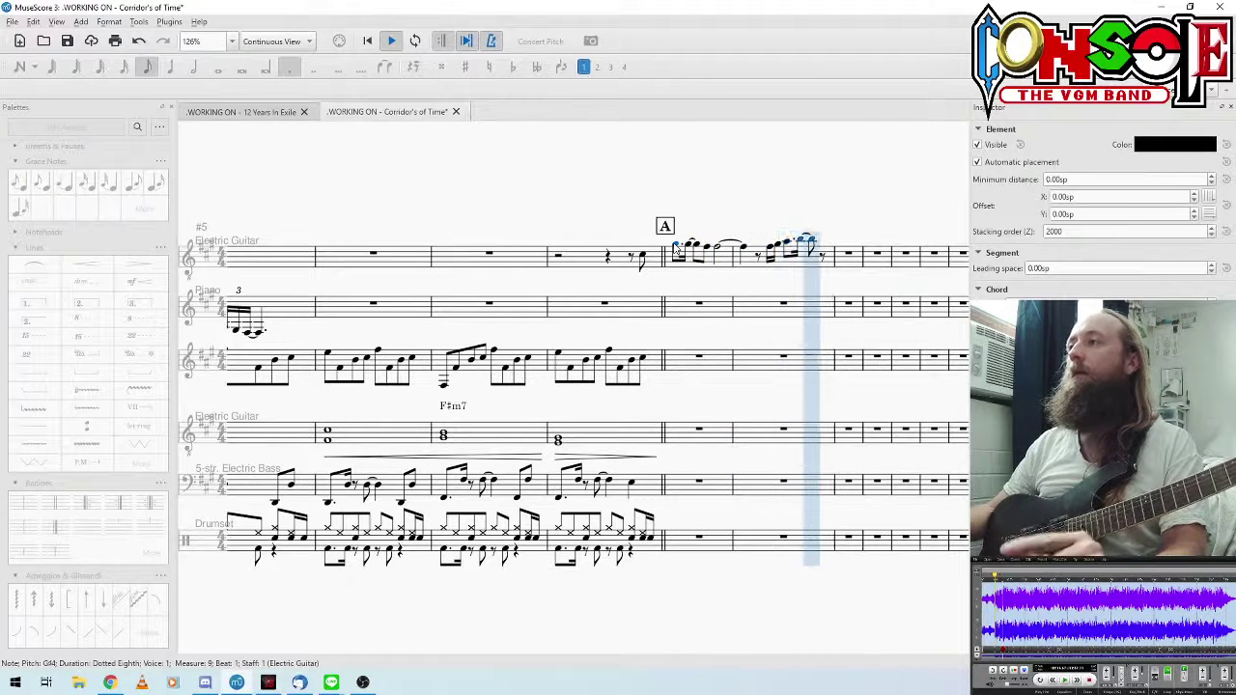
pyautogui.press('space')
pyautogui.press('Right')
pyautogui.press('Left')
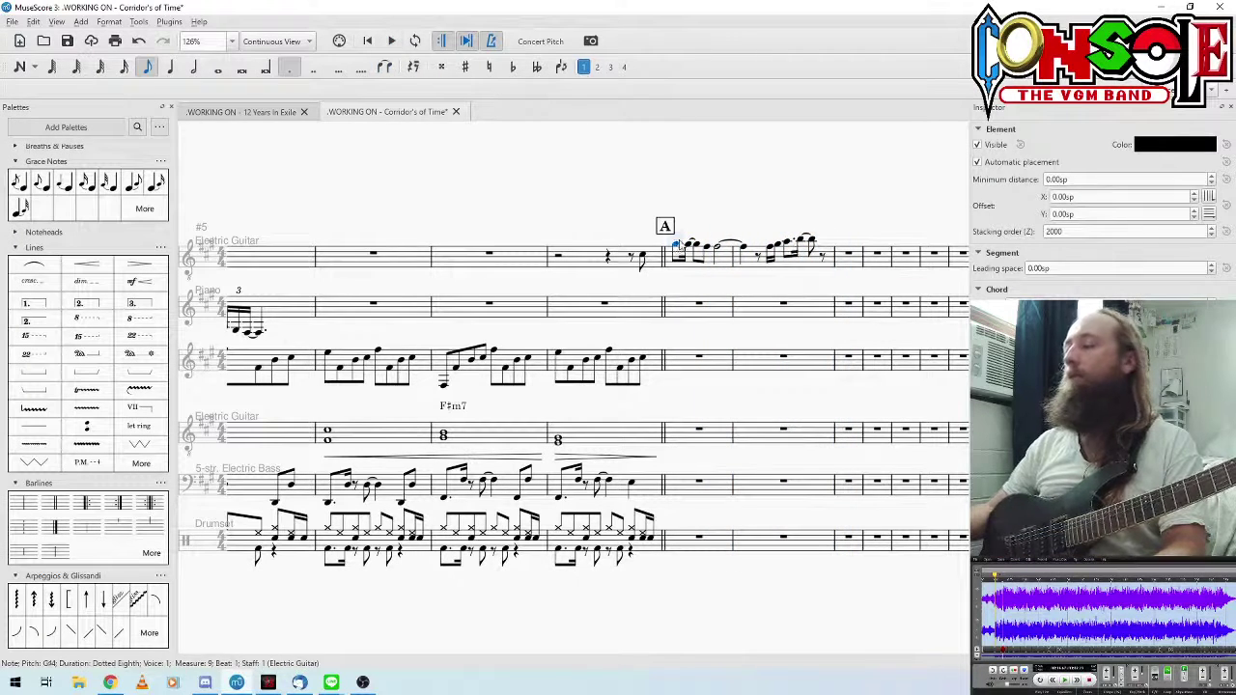
pyautogui.press('space')
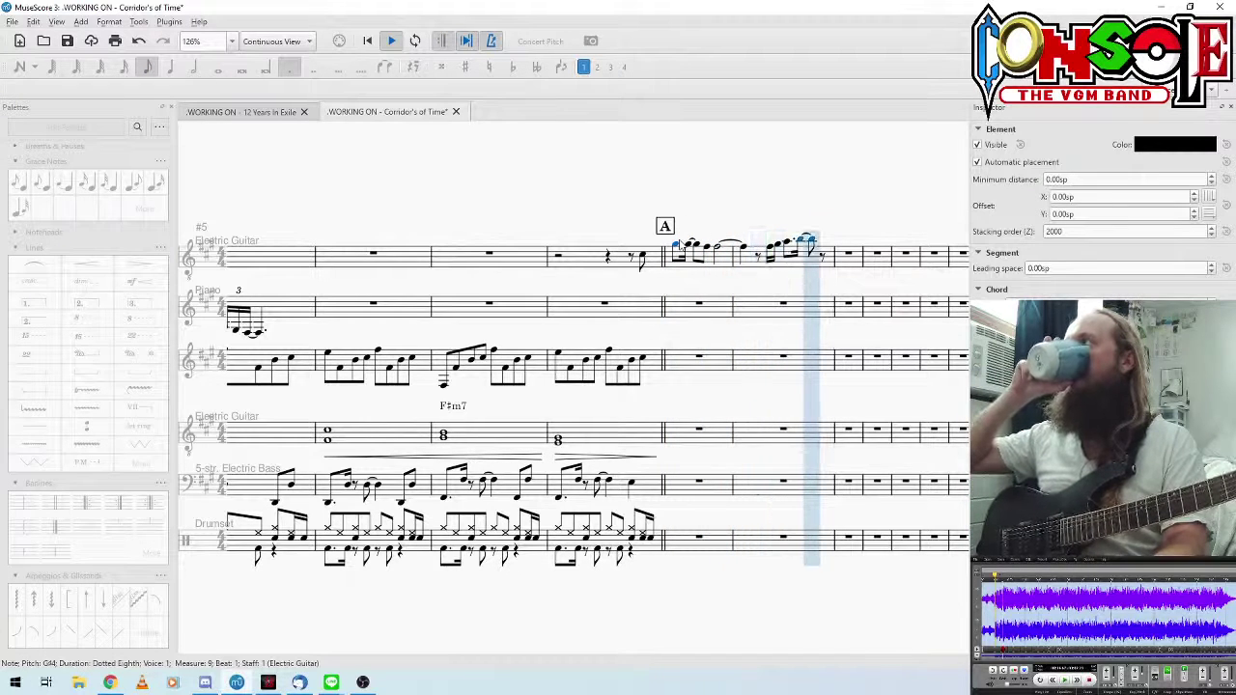
pyautogui.press('space')
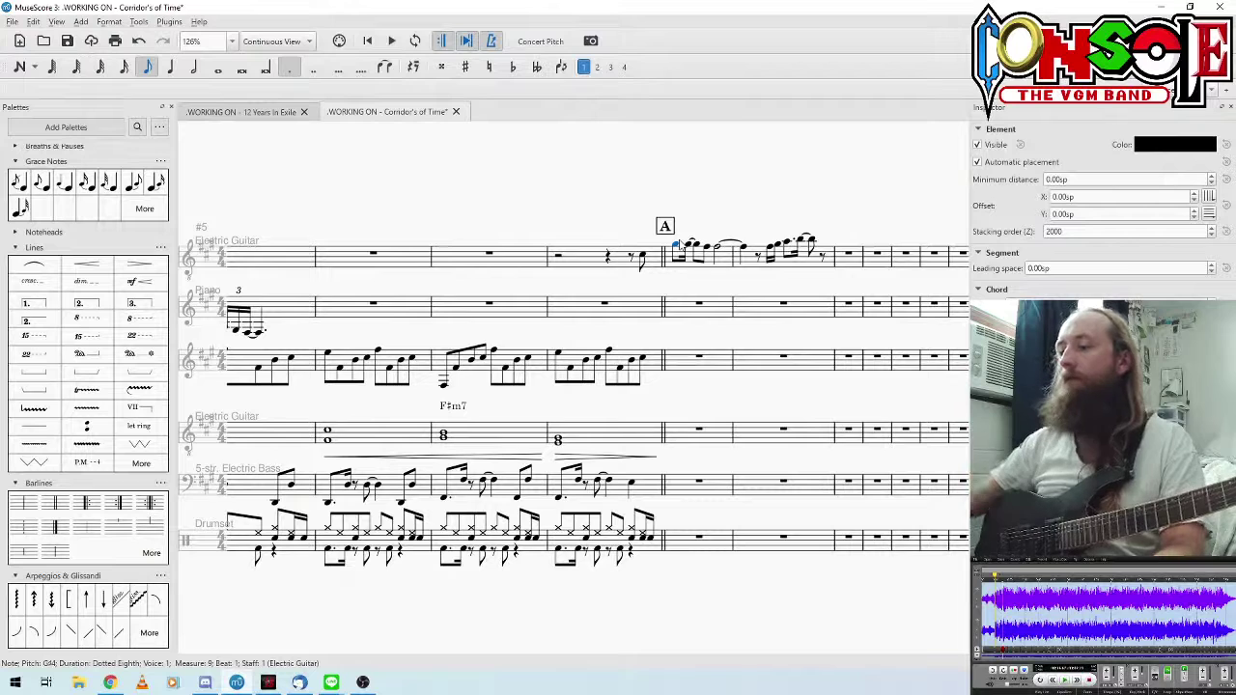
# Step: Fill beat 4.5 of measure 10 with sixteenth notes A4 and G♯4 and play from the start of measure 9
pyautogui.click(813, 242)
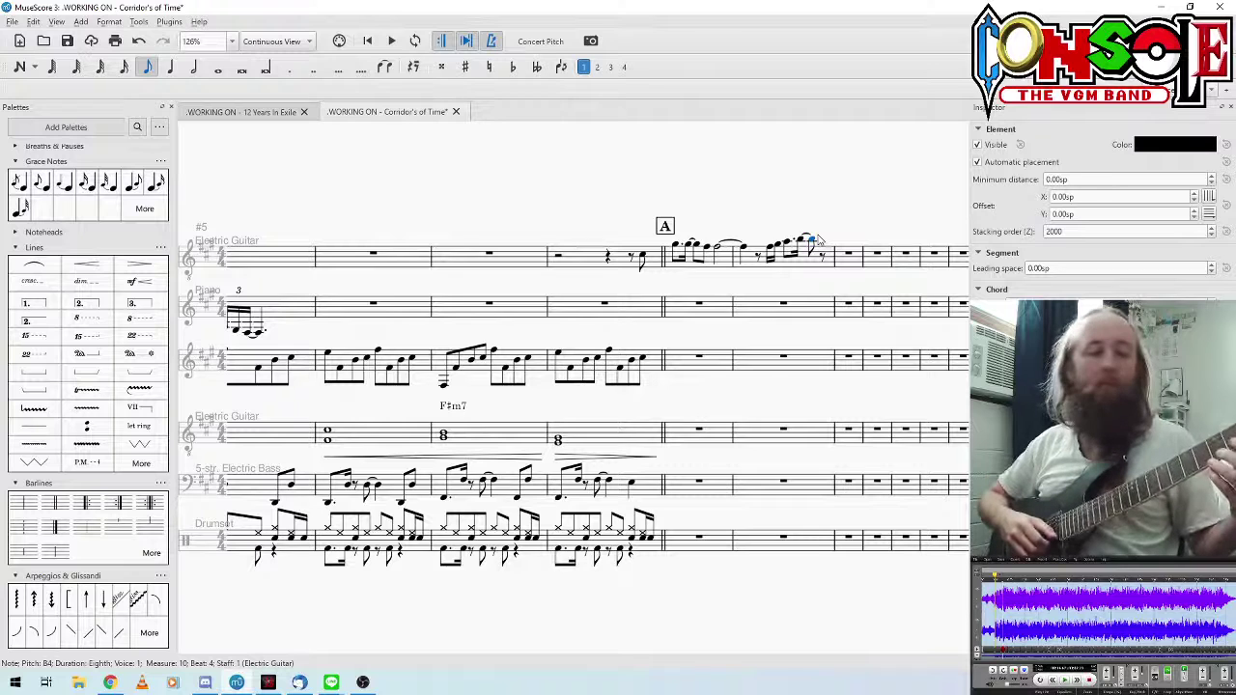
pyautogui.click(825, 259)
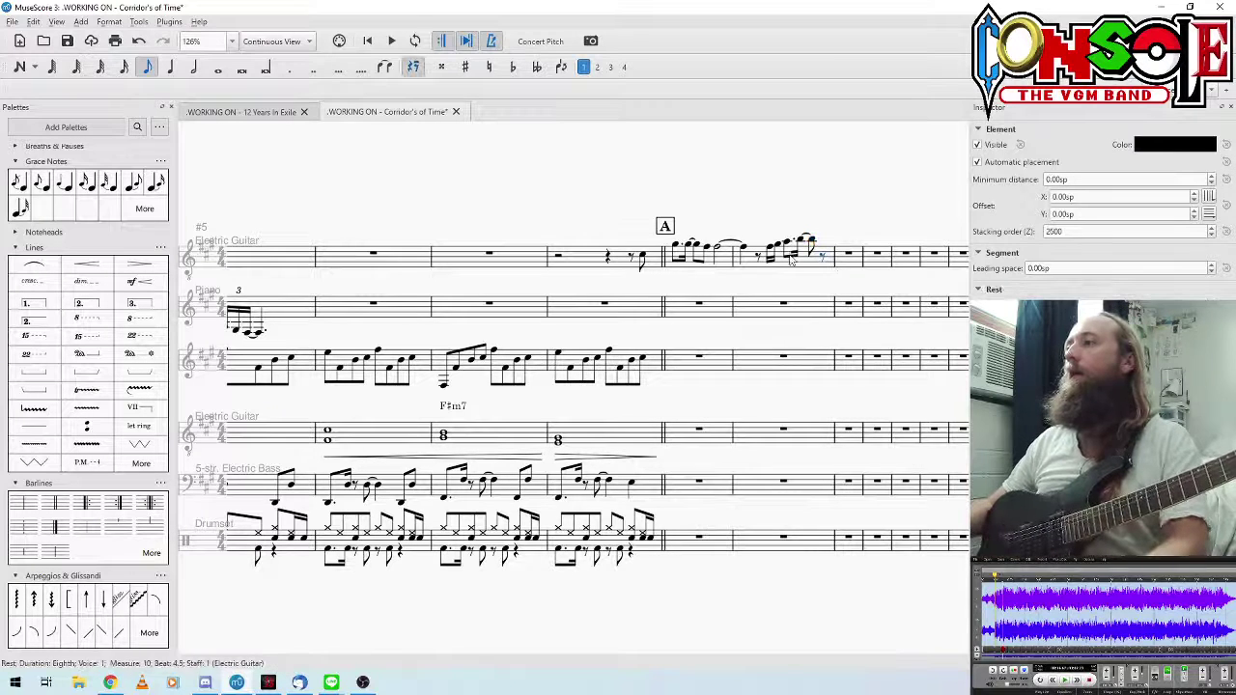
pyautogui.click(124, 66)
pyautogui.press('g')
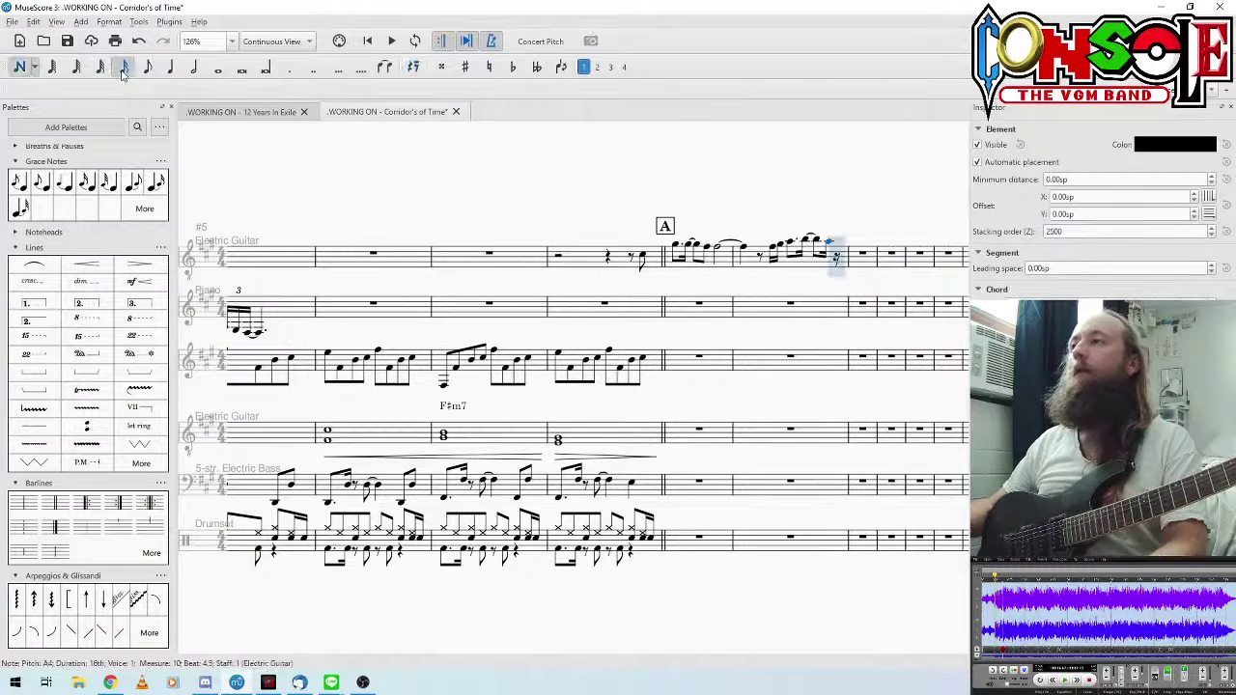
pyautogui.press('g')
pyautogui.click(674, 253)
pyautogui.press('space')
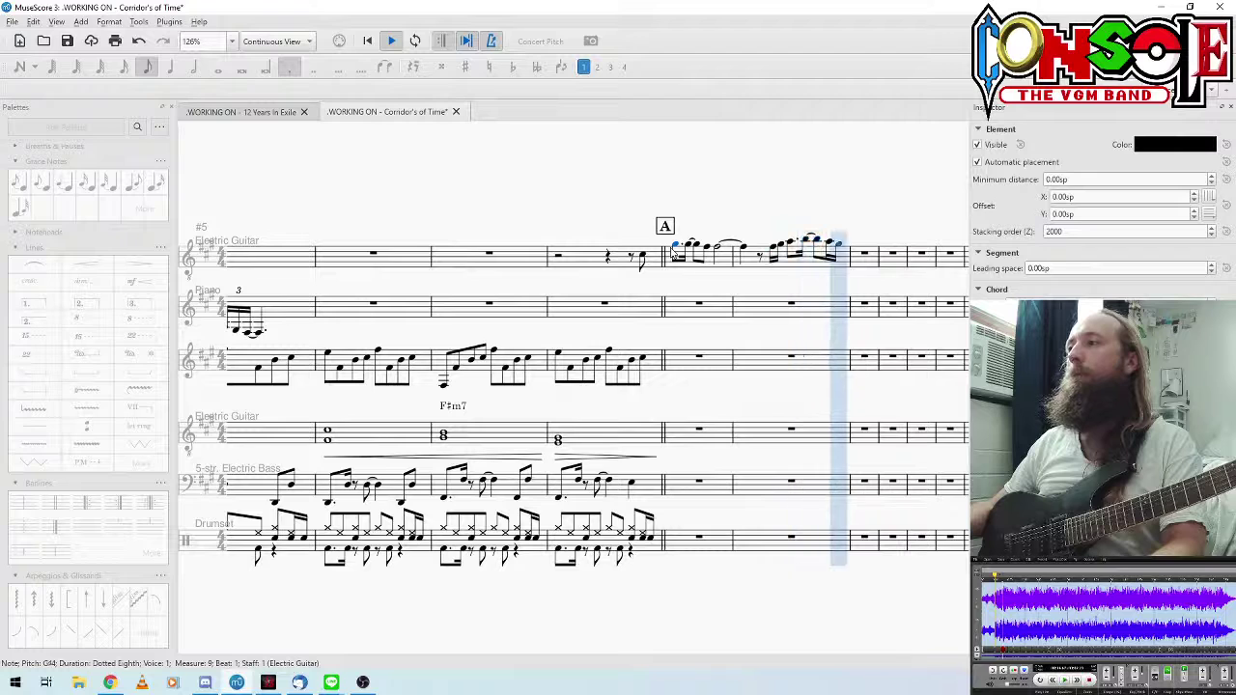
pyautogui.press('space')
# Step: Enter an F♯4 eighth note on beat 1 of measure 11 and play the melody from beat 2 of measure 9
pyautogui.click(868, 259)
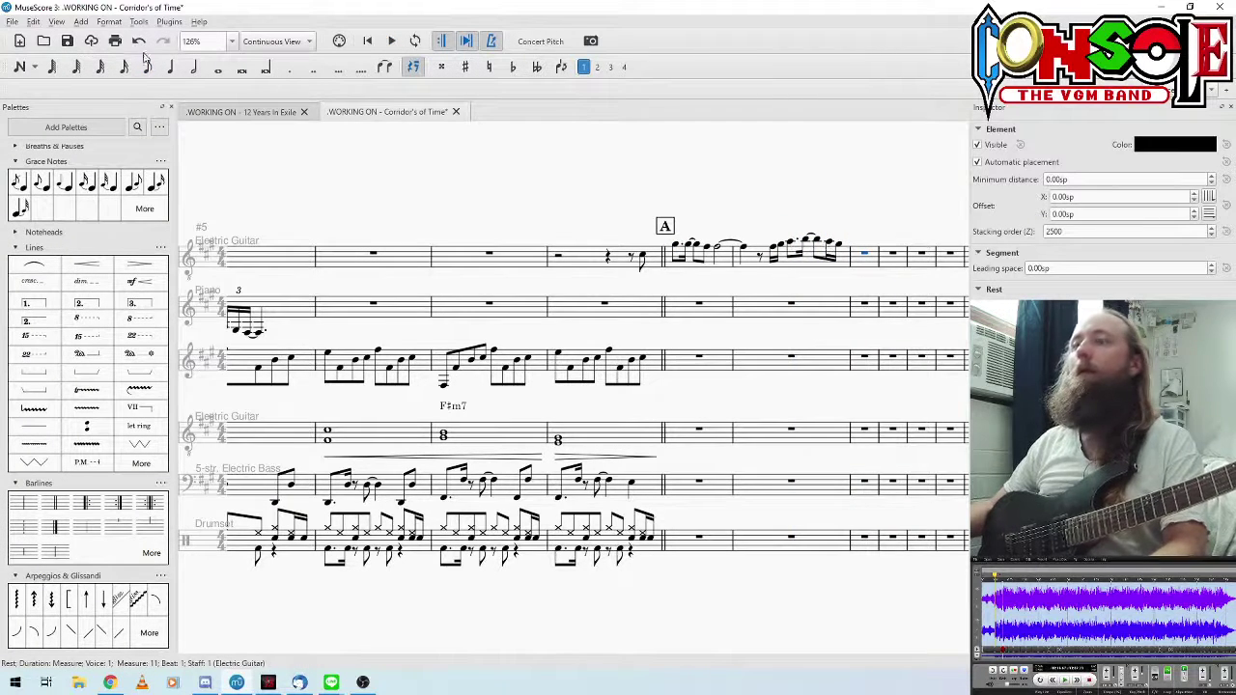
pyautogui.press('3')
pyautogui.click(837, 247)
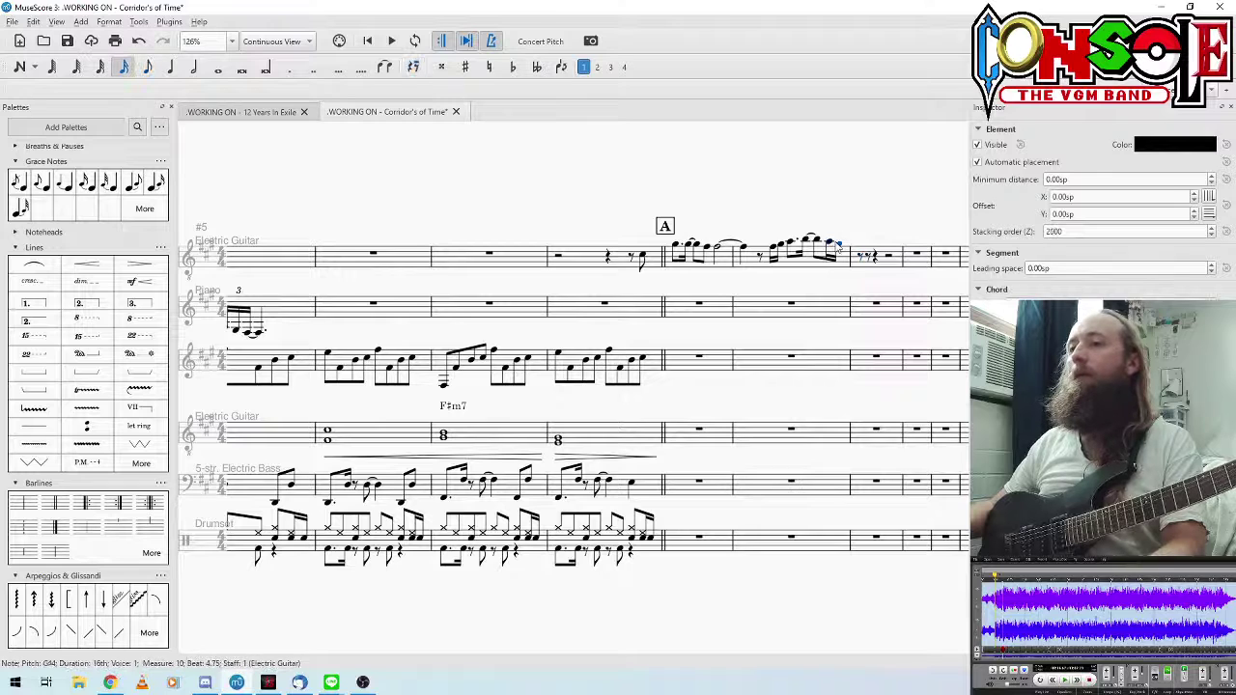
pyautogui.click(850, 248)
pyautogui.click(817, 241)
pyautogui.click(838, 245)
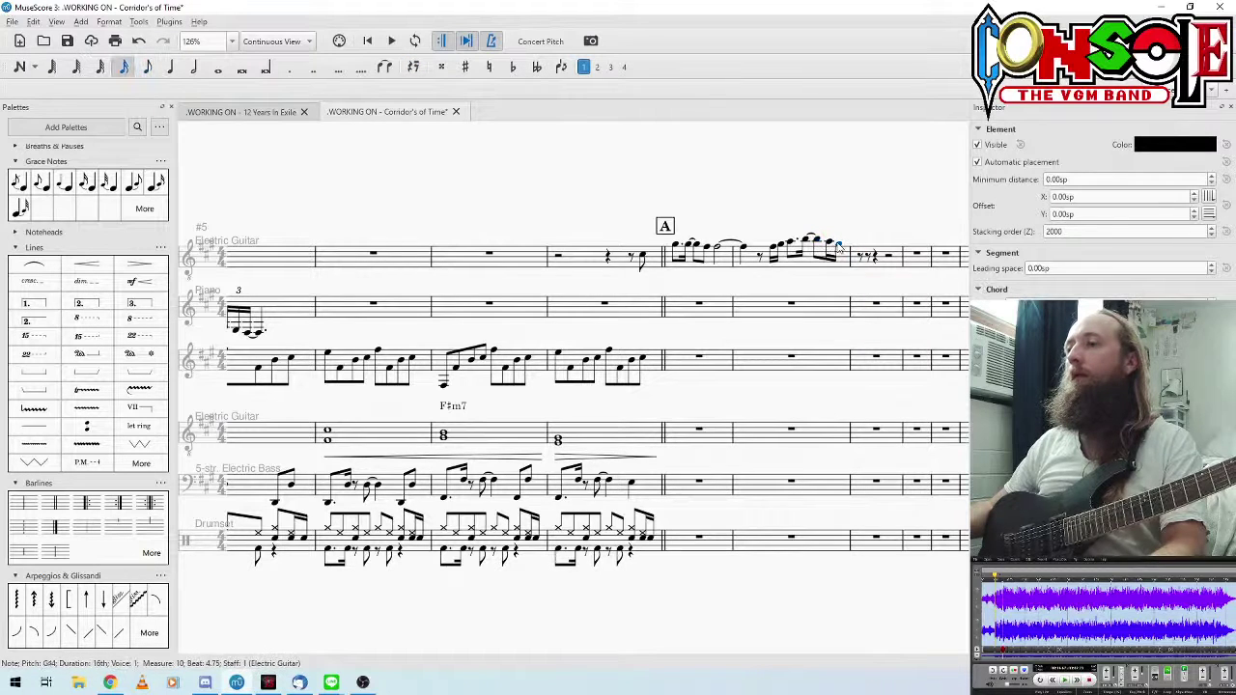
pyautogui.click(861, 256)
pyautogui.press('n')
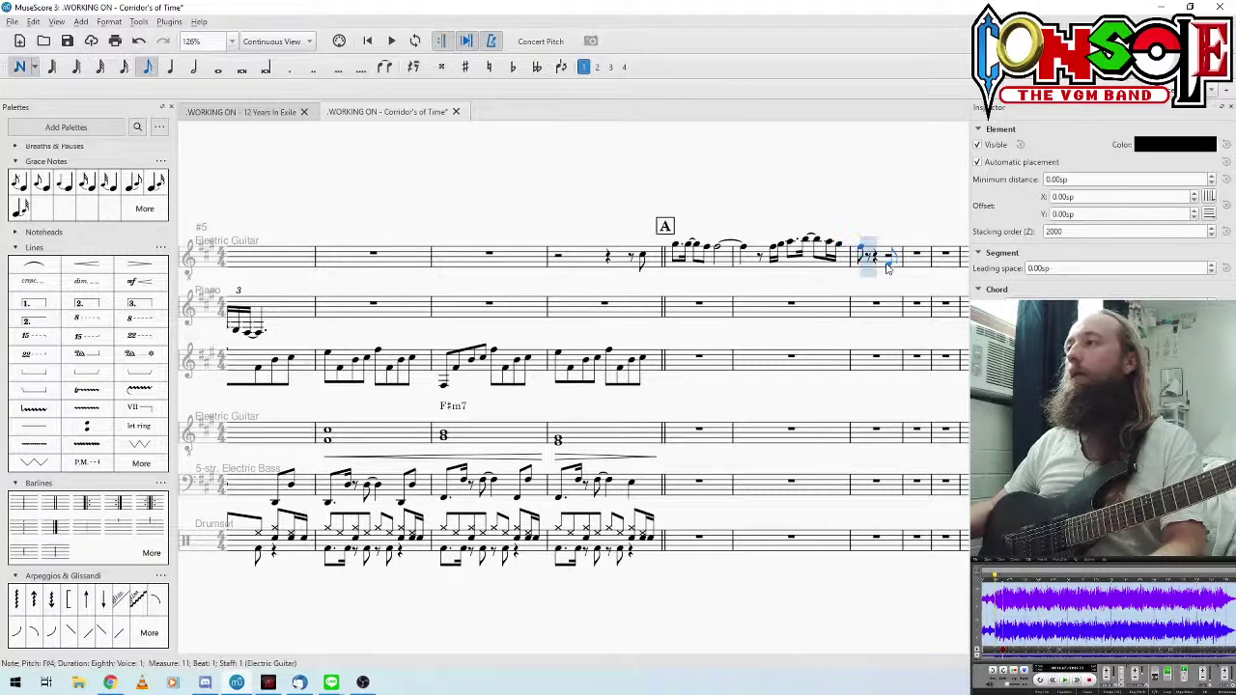
pyautogui.press('Escape')
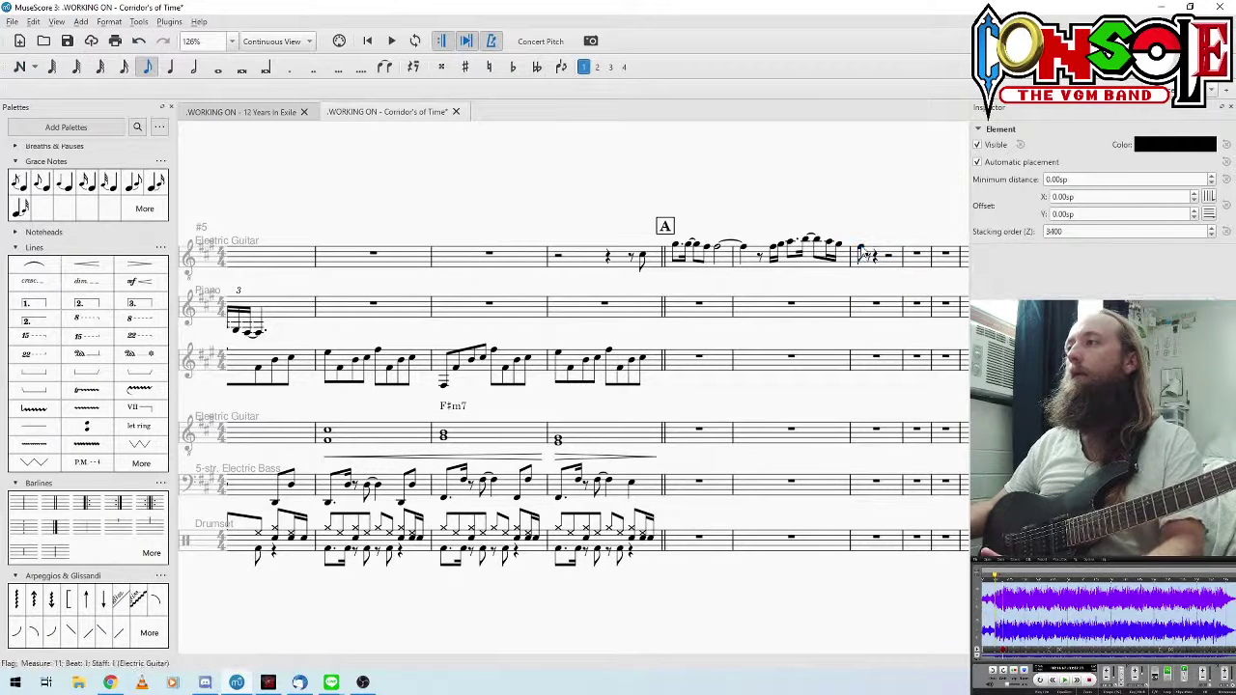
pyautogui.click(692, 259)
pyautogui.press('space')
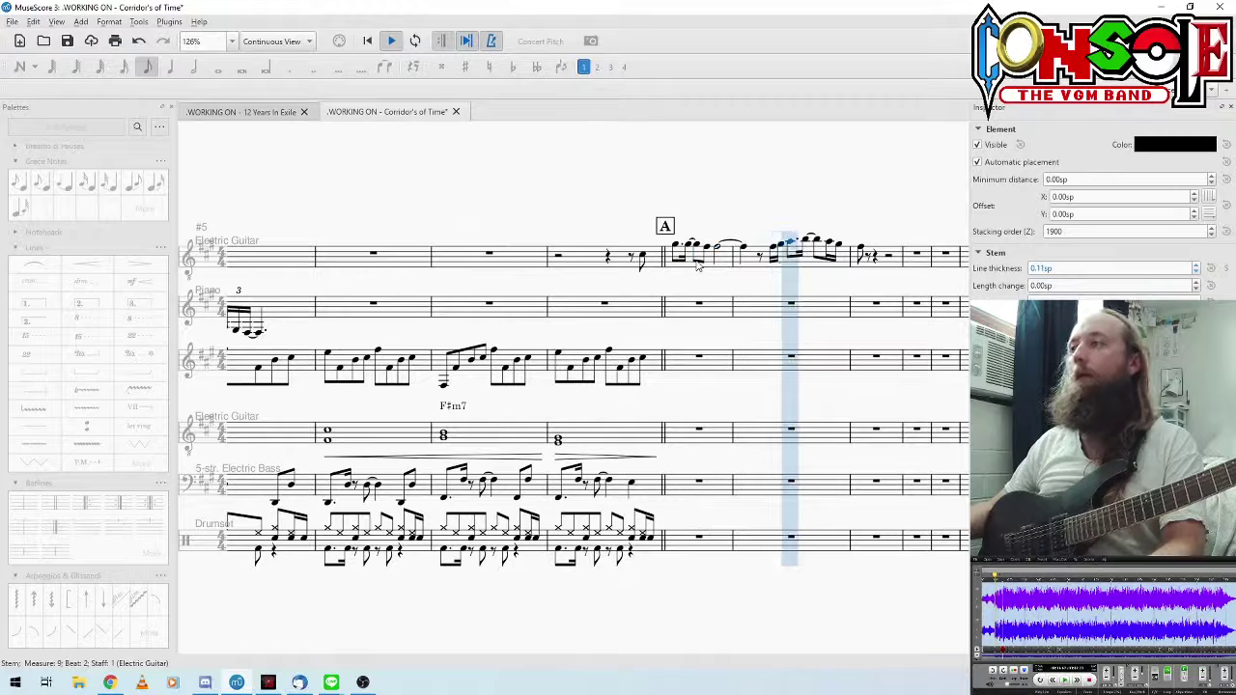
pyautogui.press('space')
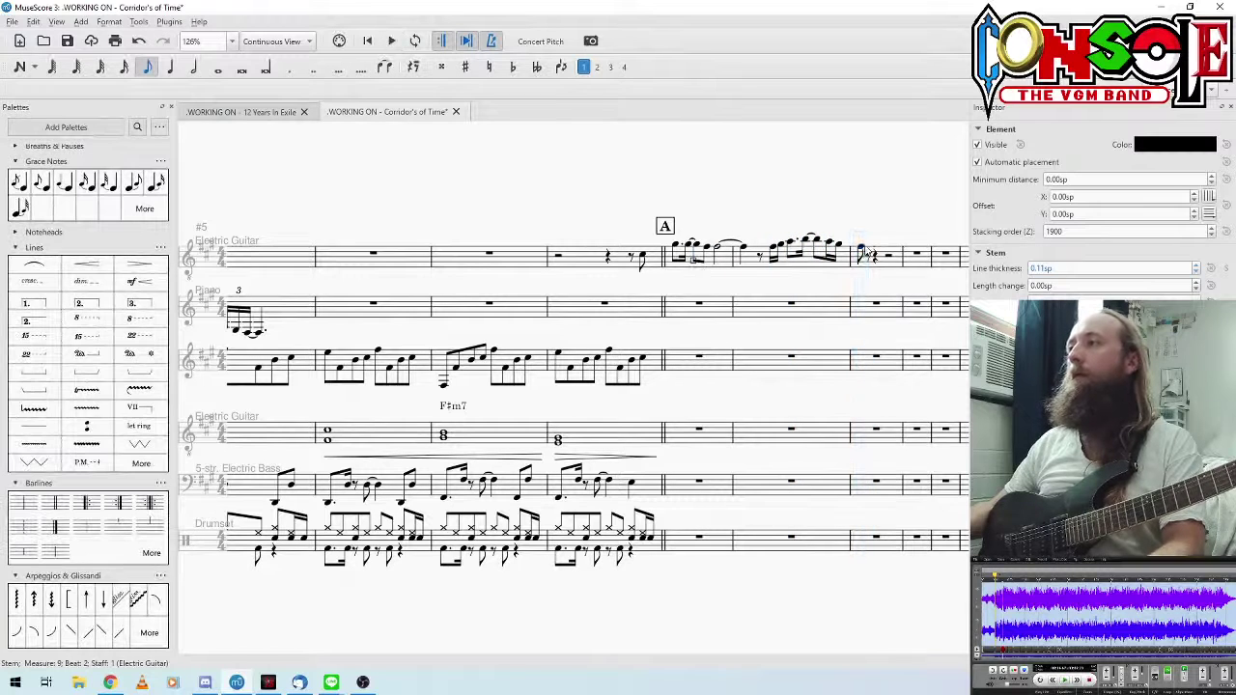
# Step: Lengthen the F♯4 on beat 1 of measure 11 to a dotted eighth and add a sixteenth F♯4 on beat 1.75
pyautogui.click(861, 250)
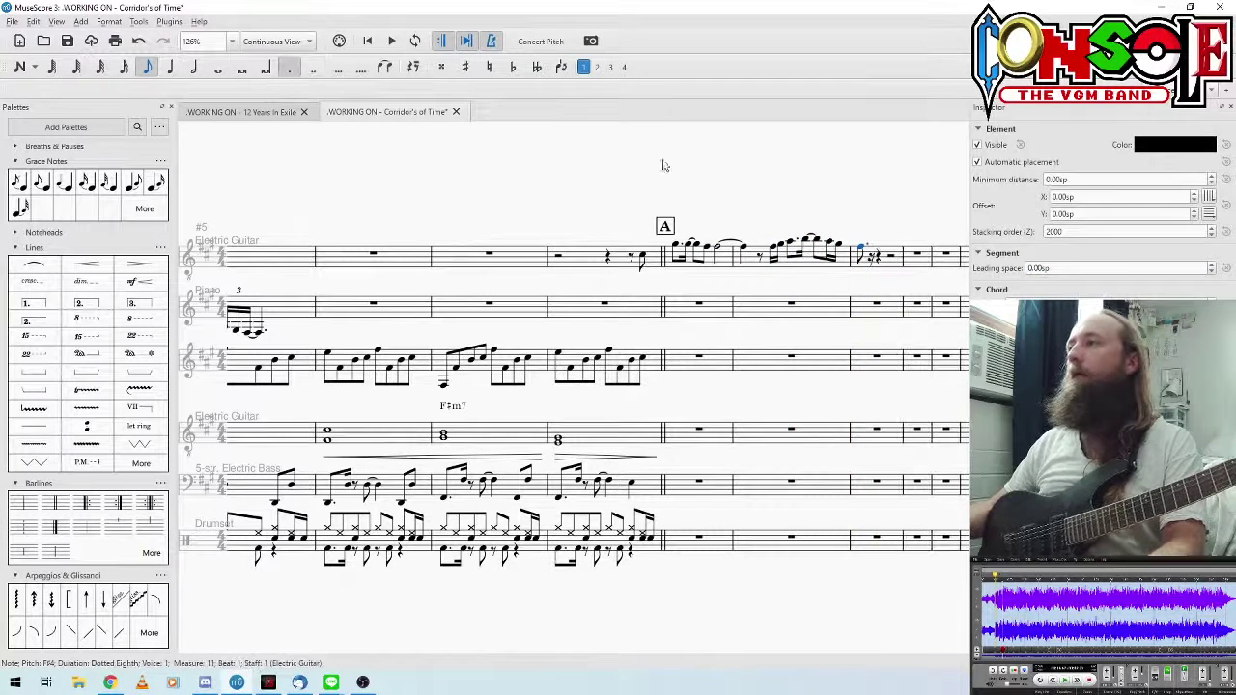
pyautogui.click(872, 257)
pyautogui.press('n')
pyautogui.press('f')
pyautogui.press('Escape')
# Step: Enter an F♯4 eighth note on beat 2 of measure 11, tied from the preceding sixteenth, and play from the start of that measure
pyautogui.click(880, 257)
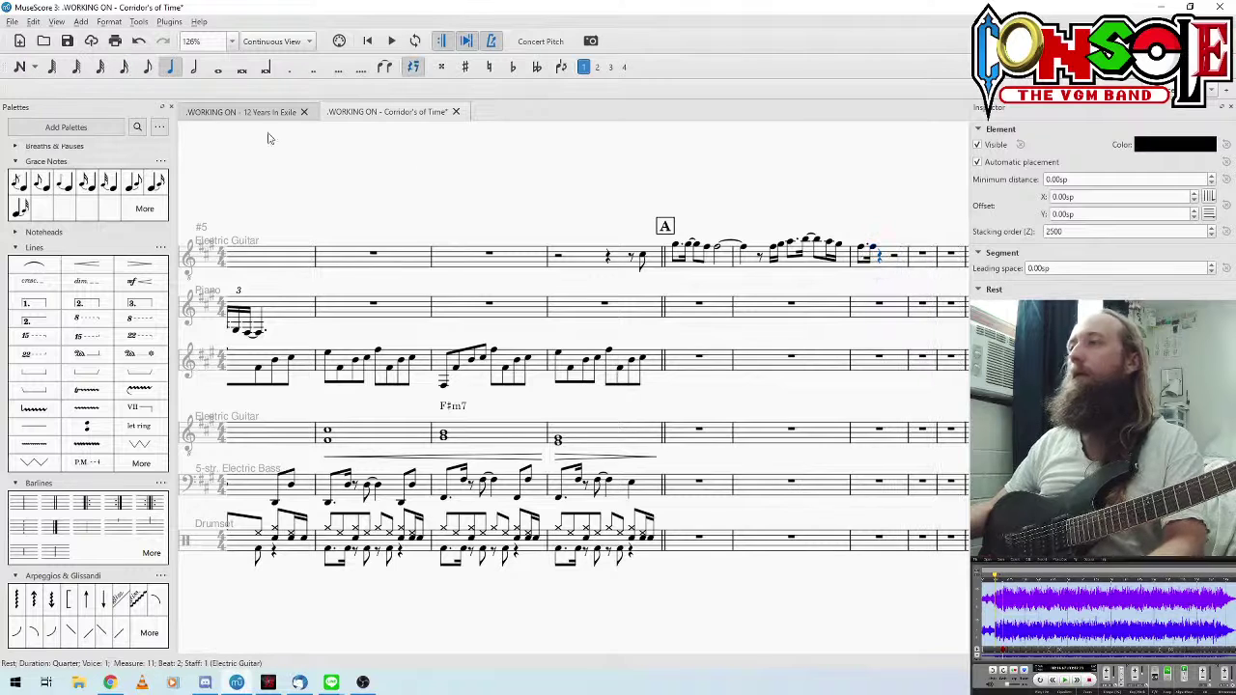
pyautogui.click(146, 68)
pyautogui.press('n')
pyautogui.press('f')
pyautogui.press('Escape')
pyautogui.click(875, 248)
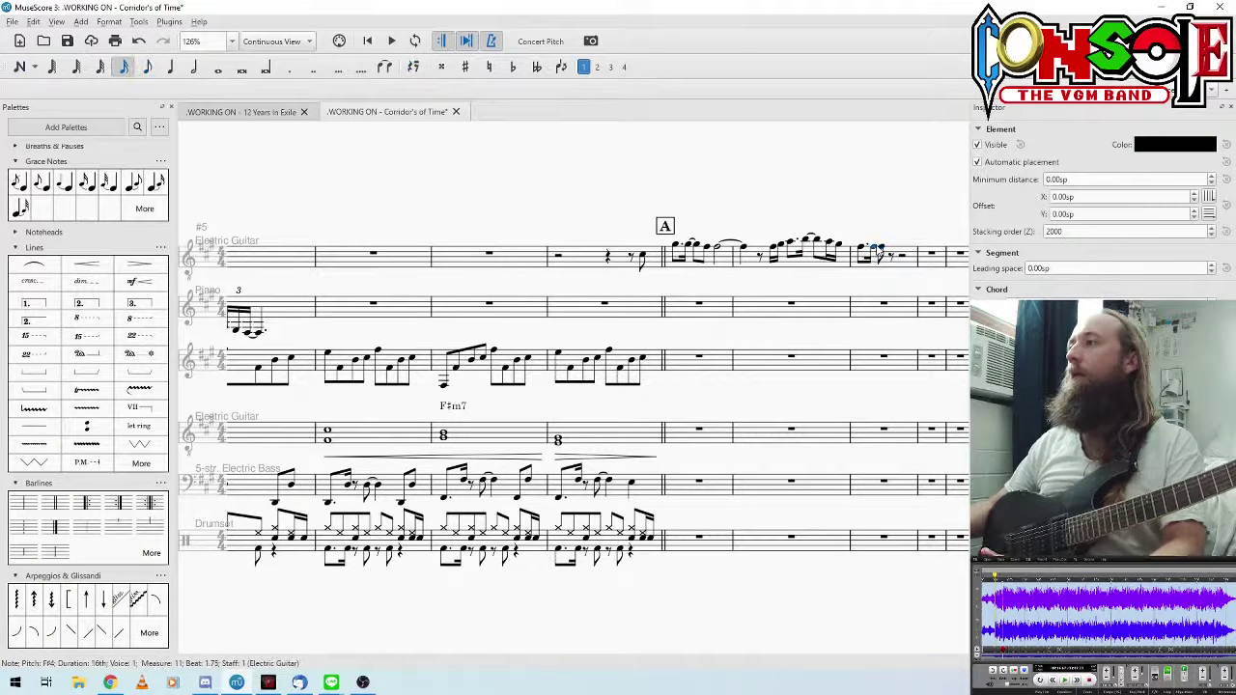
pyautogui.click(869, 251)
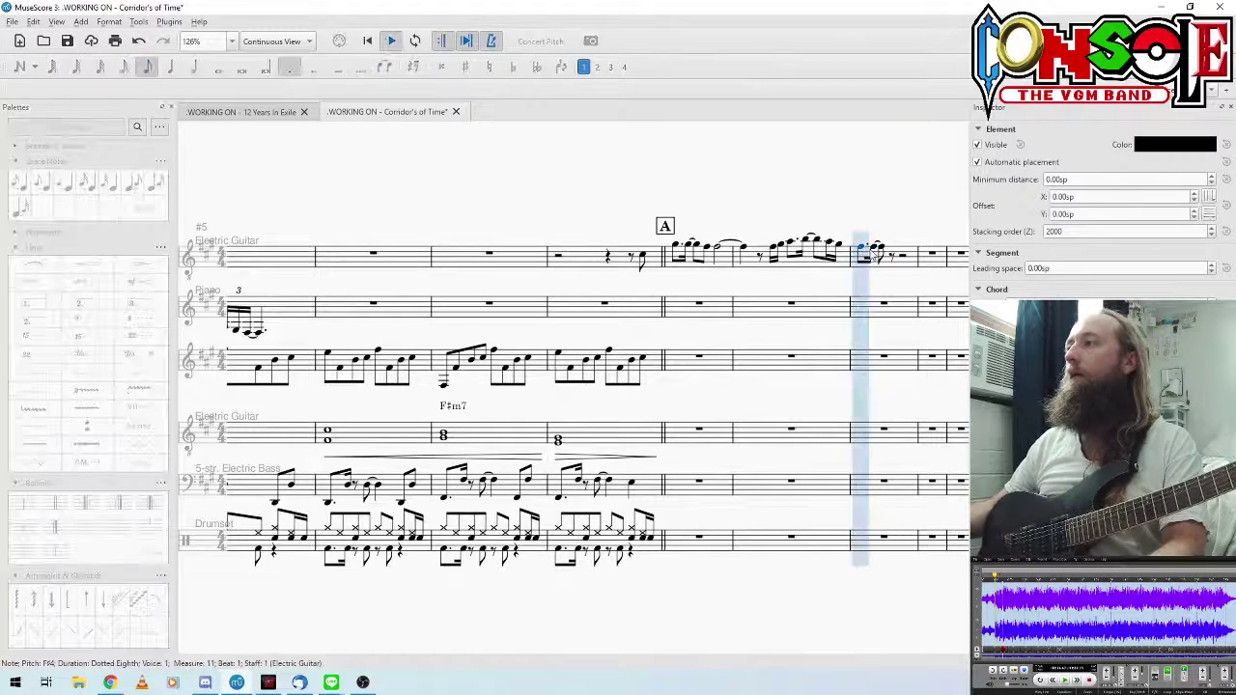
pyautogui.press('space')
pyautogui.press('space')
# Step: Enter E4 eighth notes on beats 2.5 and 3 of measure 11 and play from the start of that measure
pyautogui.click(895, 259)
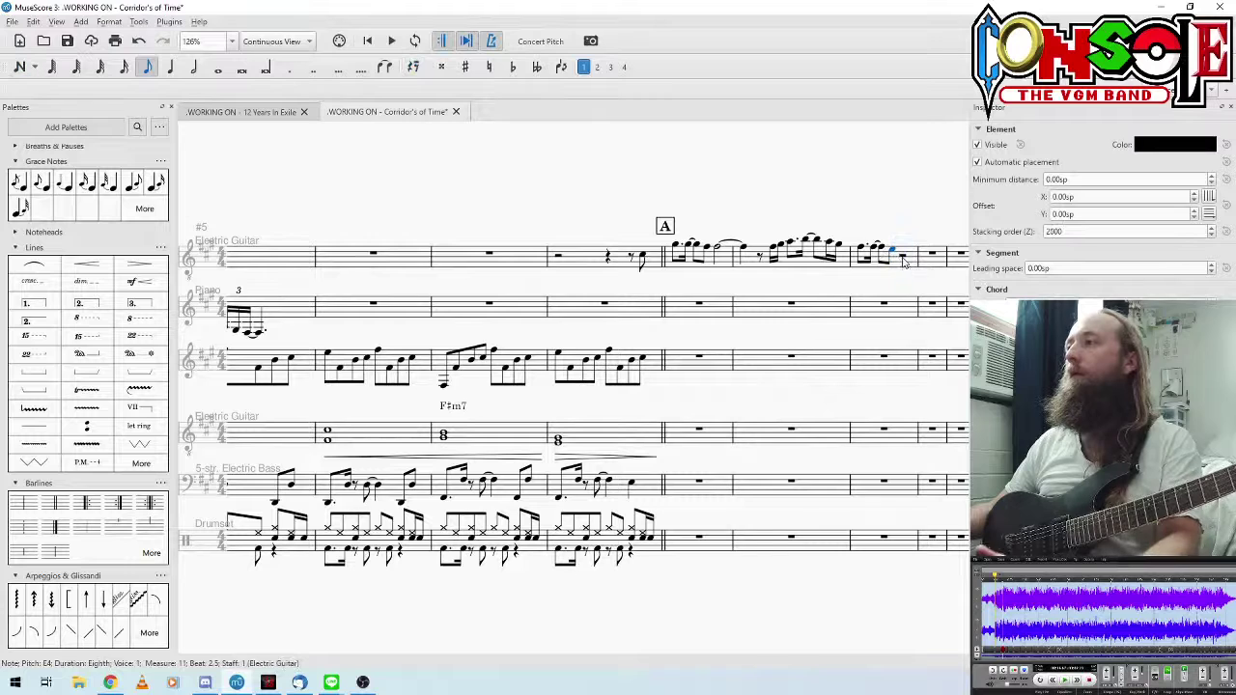
pyautogui.click(900, 255)
pyautogui.click(150, 70)
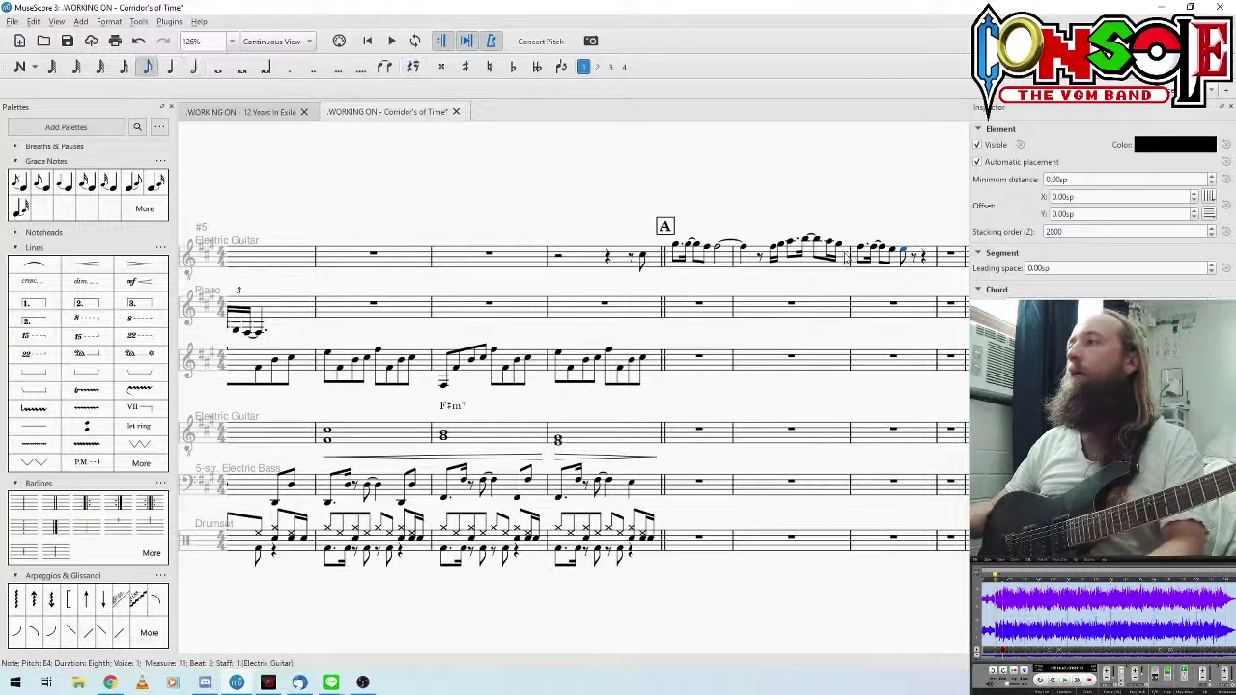
pyautogui.click(853, 255)
pyautogui.press('space')
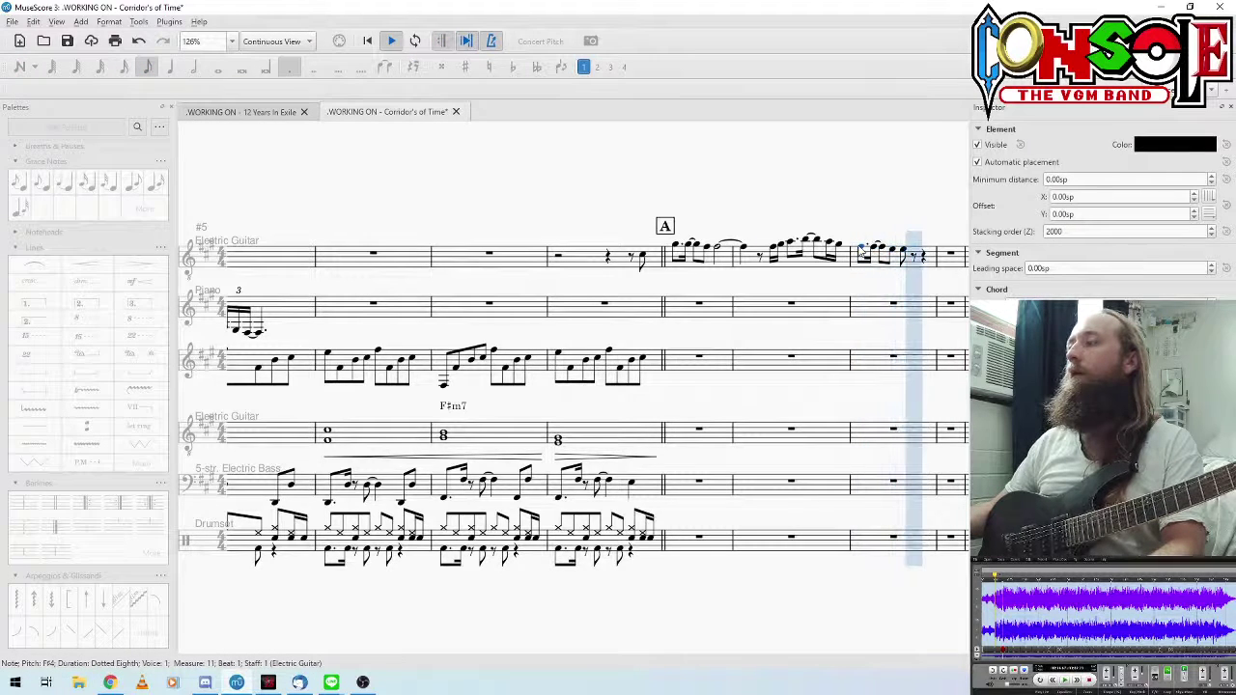
pyautogui.press('space')
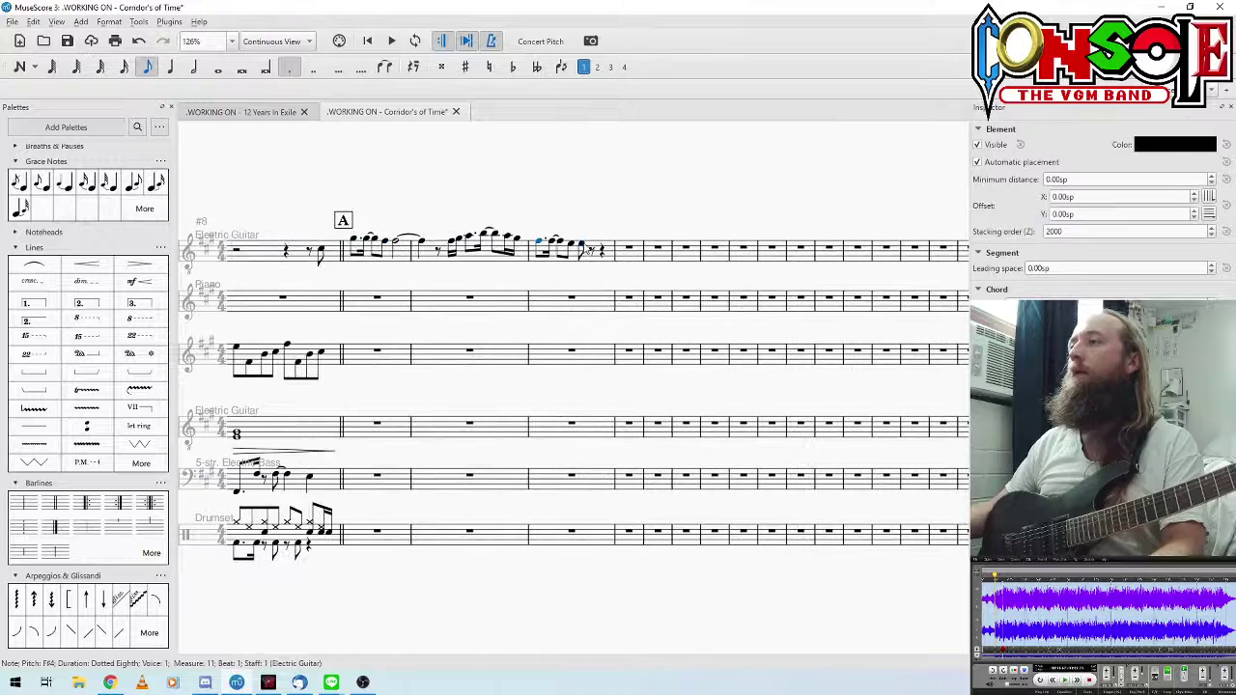
# Step: Lengthen the E4 on beat 3 of measure 11 to a half note and play the melody from the start of measure 9
pyautogui.click(585, 250)
pyautogui.press('6')
pyautogui.press('e')
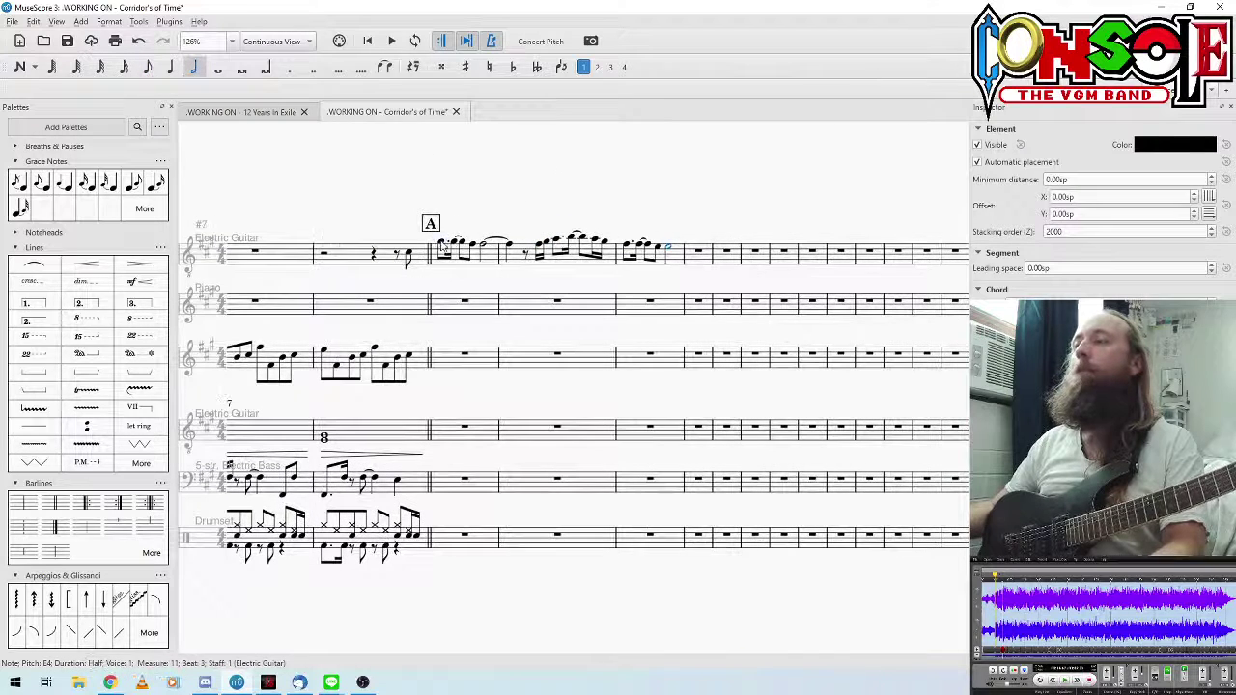
pyautogui.click(442, 247)
pyautogui.press('space')
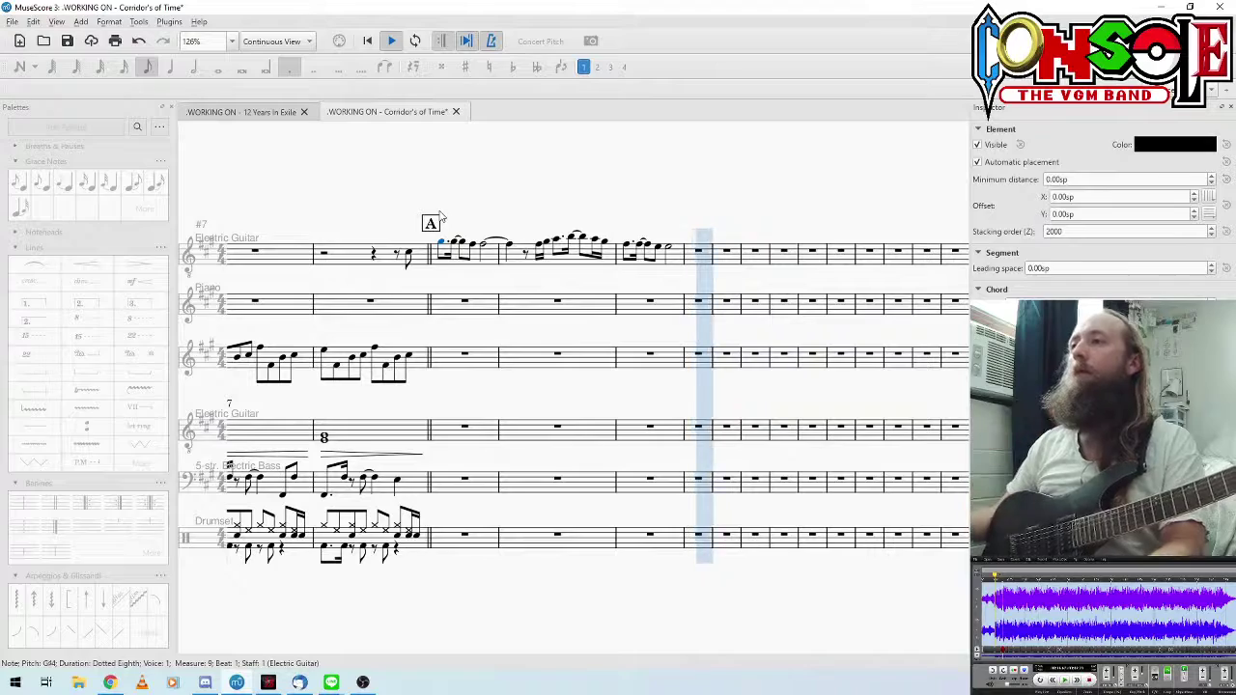
# Step: Stop playback and copy the piano's lower-staff arpeggios from measures 5 to 8 into measures 9 to 12
pyautogui.press('space')
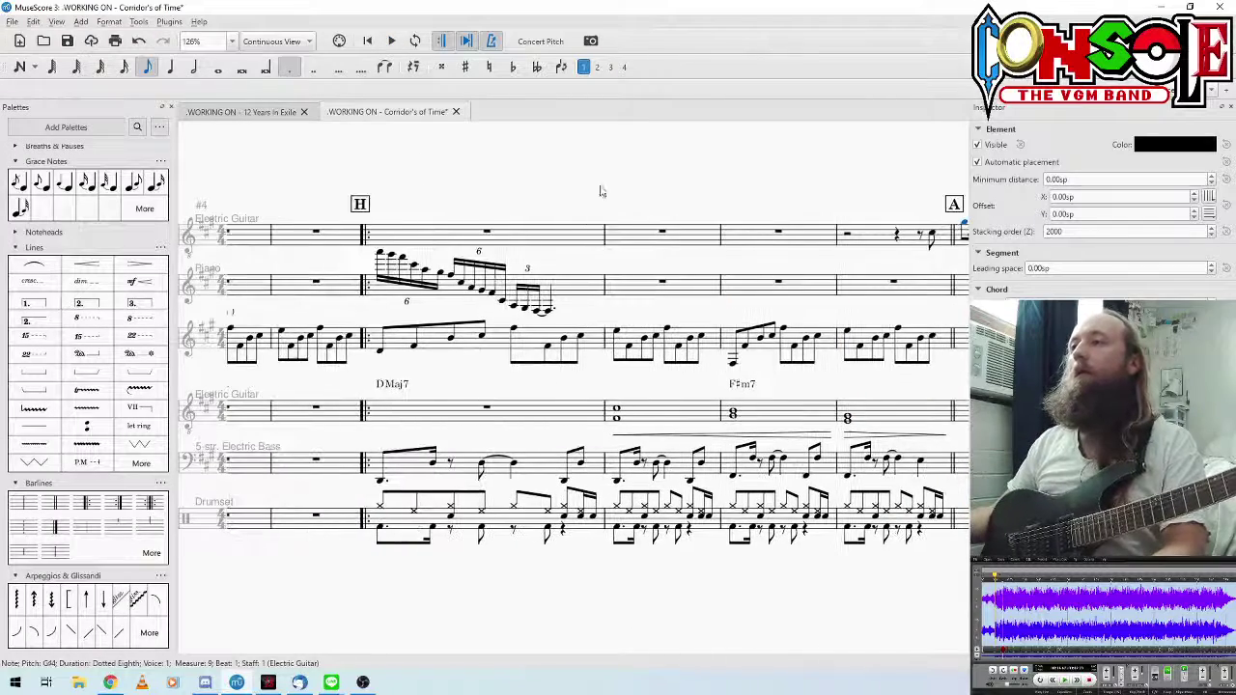
pyautogui.click(411, 357)
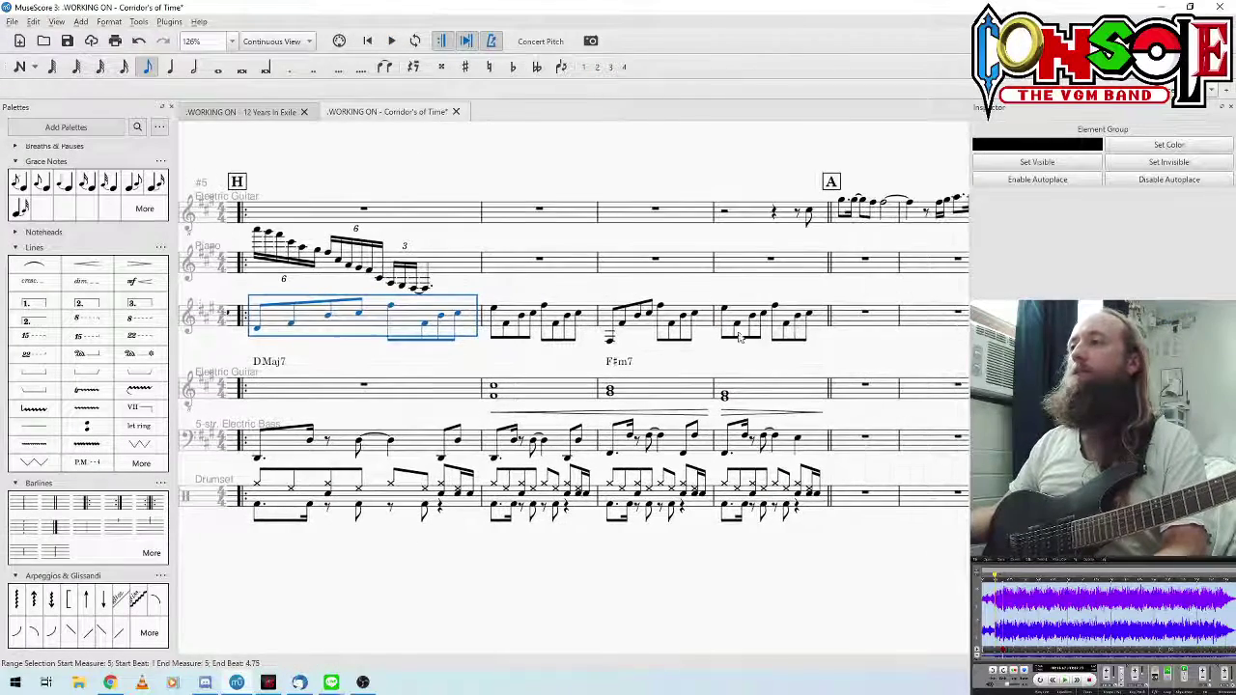
pyautogui.keyDown('shift'); pyautogui.click(822, 321); pyautogui.keyUp('shift')
pyautogui.click(861, 317)
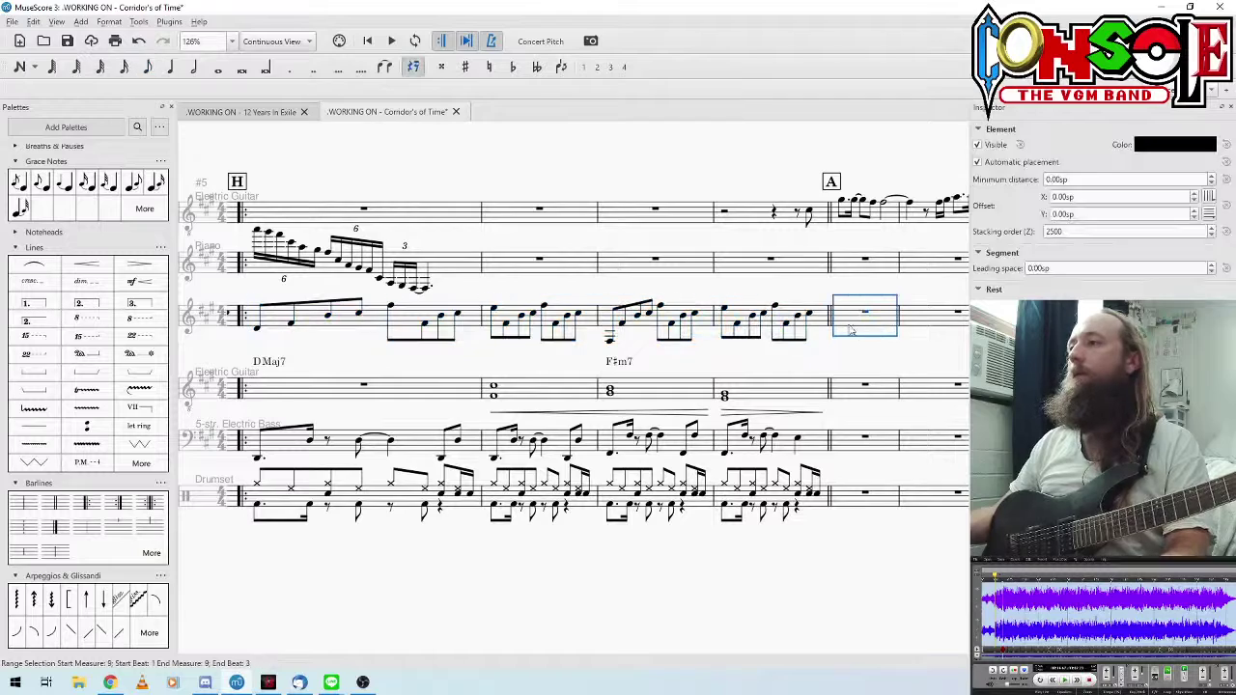
pyautogui.hotkey('shift', 'Right')
pyautogui.hotkey('shift', 'Right')
pyautogui.hotkey('shift', 'Right')
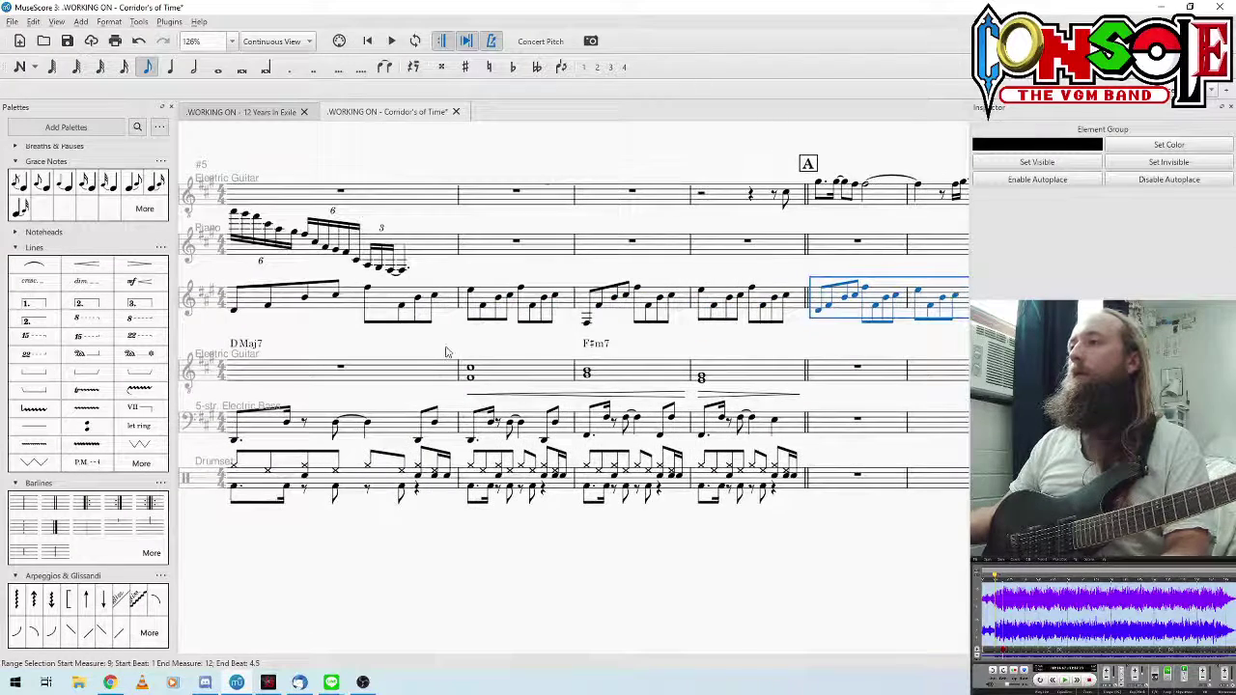
# Step: Copy the lower guitar's DMaj7 and F♯m7 chord symbols to measures 5 and 7 of the top guitar staff
pyautogui.click(391, 345)
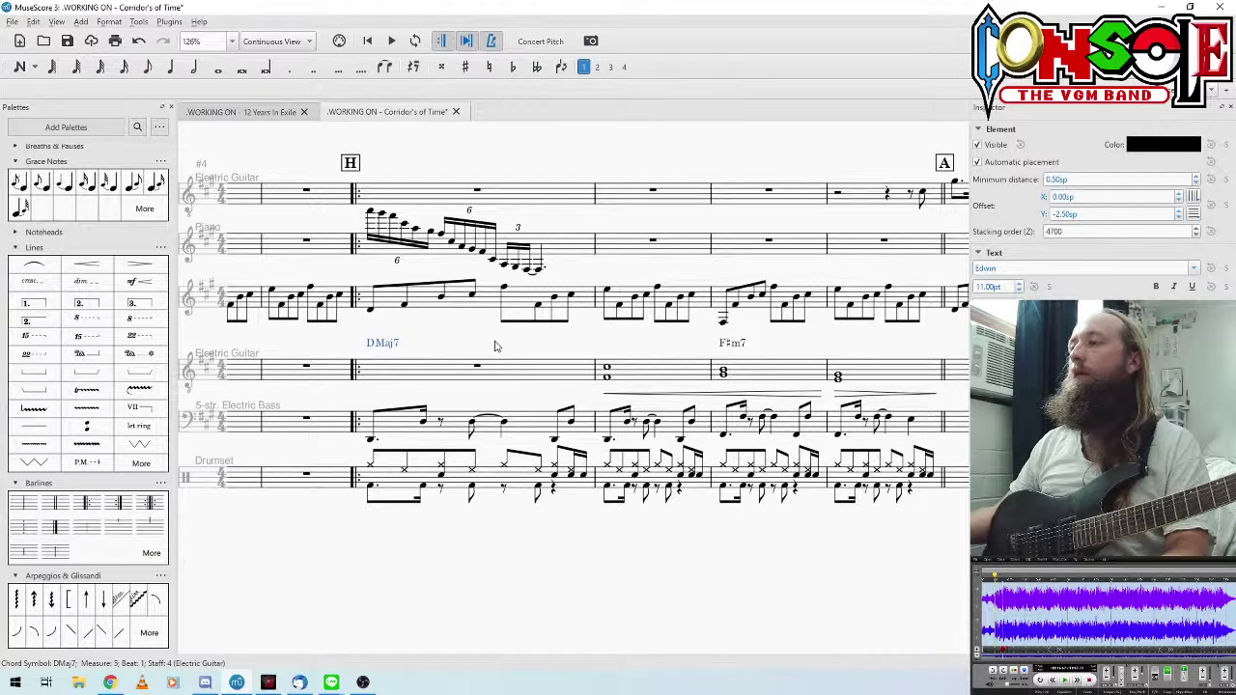
pyautogui.click(369, 311)
pyautogui.press('space')
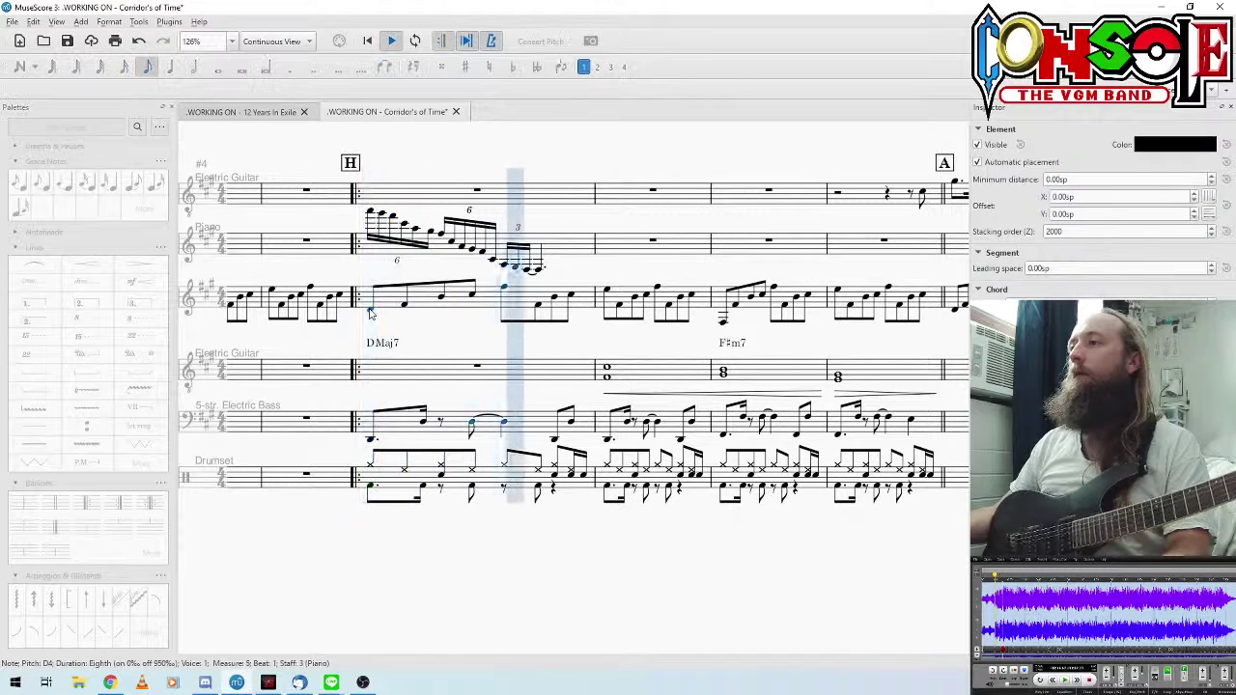
pyautogui.press('space')
pyautogui.click(477, 189)
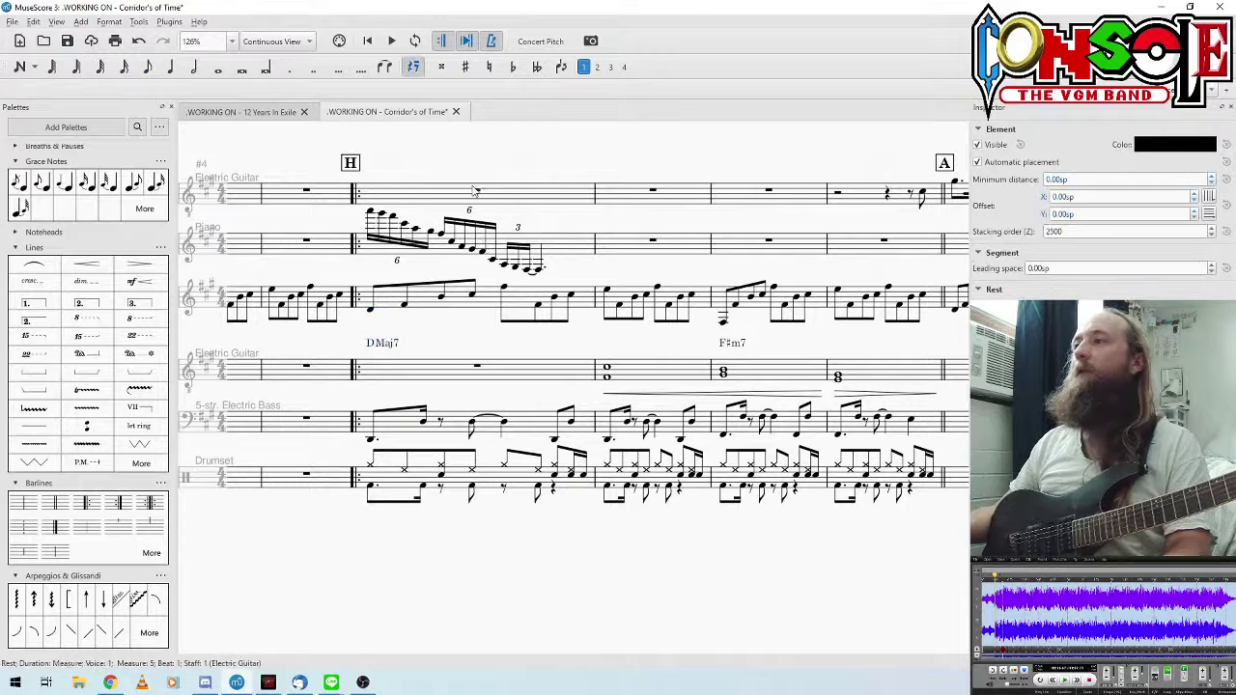
pyautogui.write('DMaj7')
pyautogui.click(732, 324)
pyautogui.hotkey('ctrl', 'c')
pyautogui.click(768, 189)
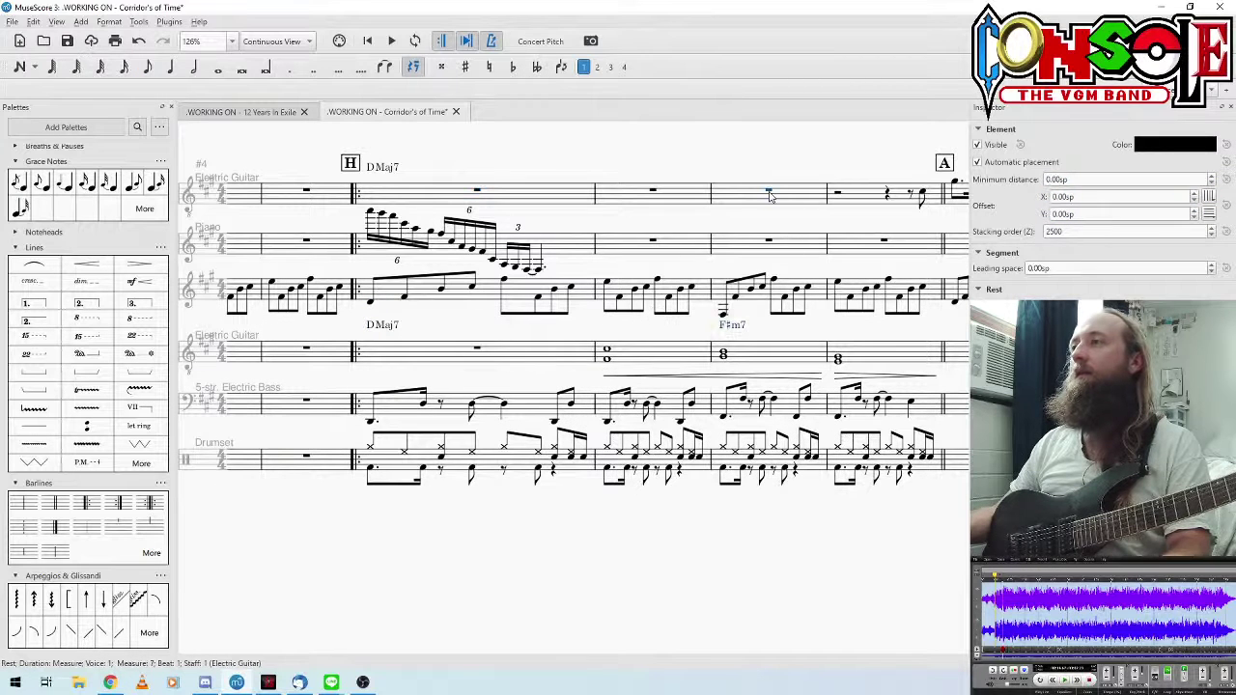
pyautogui.hotkey('ctrl', 'v')
# Step: Delete the original DMaj7 and F♯m7 chord symbols above the lower guitar staff in measures 5 and 7
pyautogui.click(383, 325)
pyautogui.press('Delete')
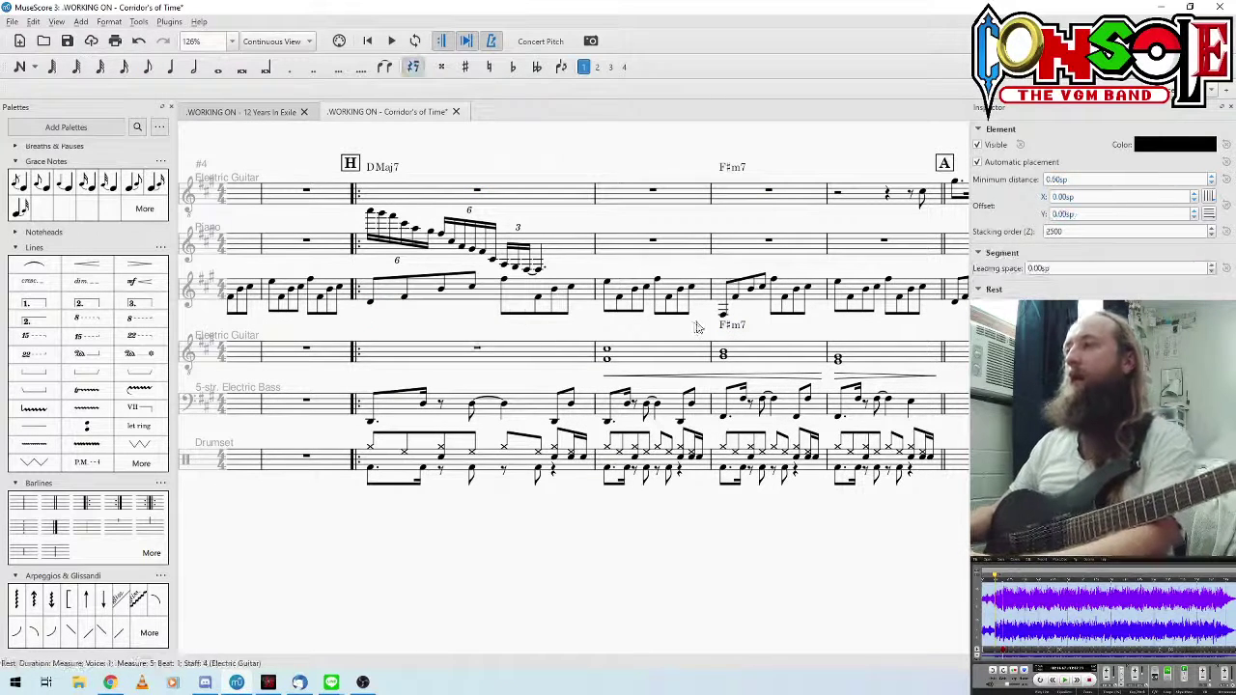
pyautogui.click(731, 324)
pyautogui.press('Delete')
# Step: Add the chord symbol F♯5 at the start of measure 6 on the lower guitar staff
pyautogui.click(608, 344)
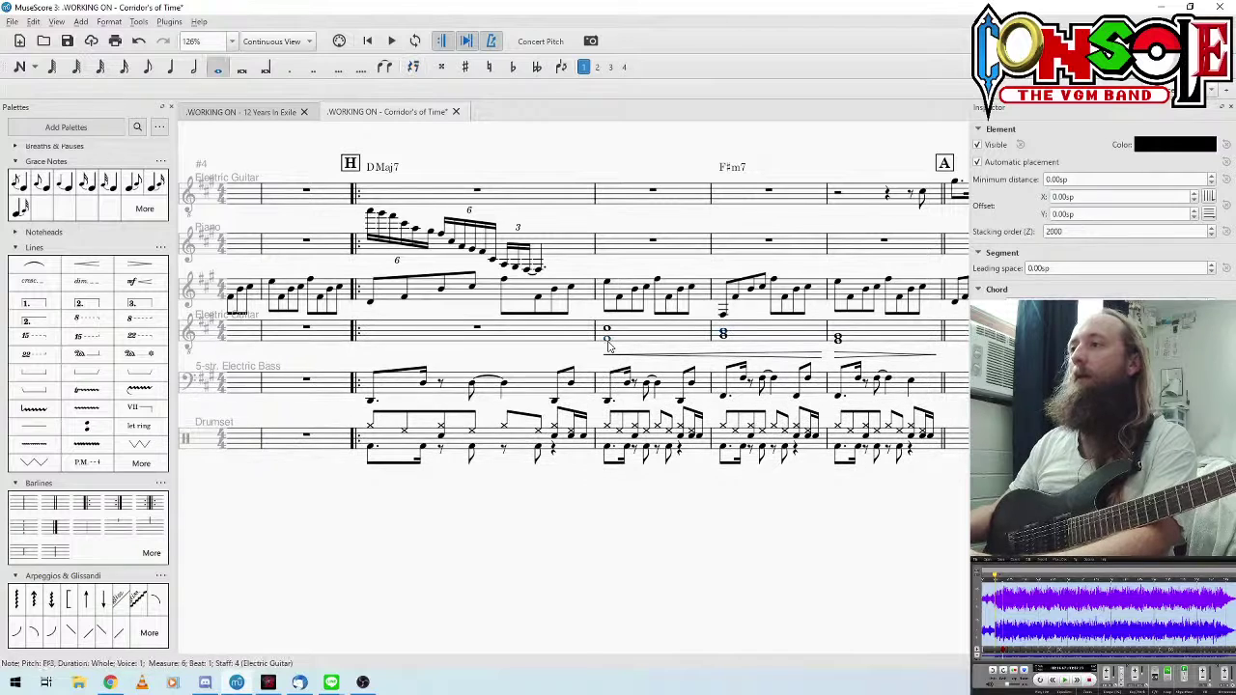
pyautogui.hotkey('ctrl', 'k')
pyautogui.write('F')
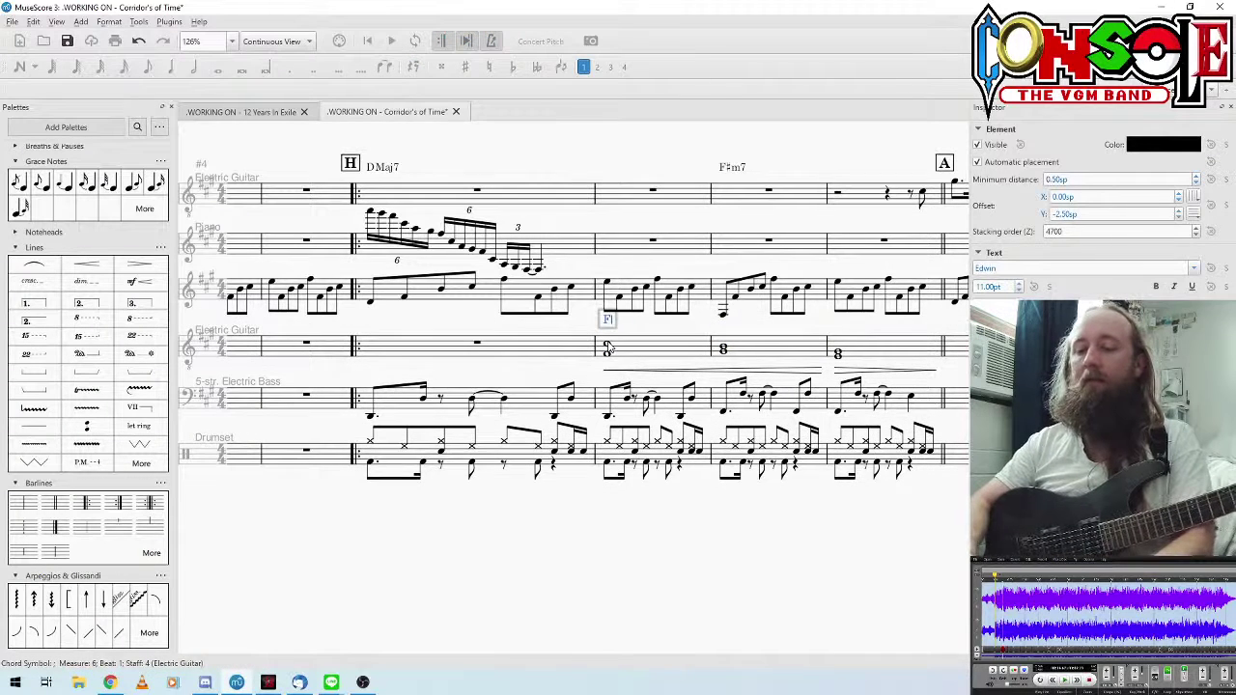
pyautogui.write('#5')
pyautogui.press('Escape')
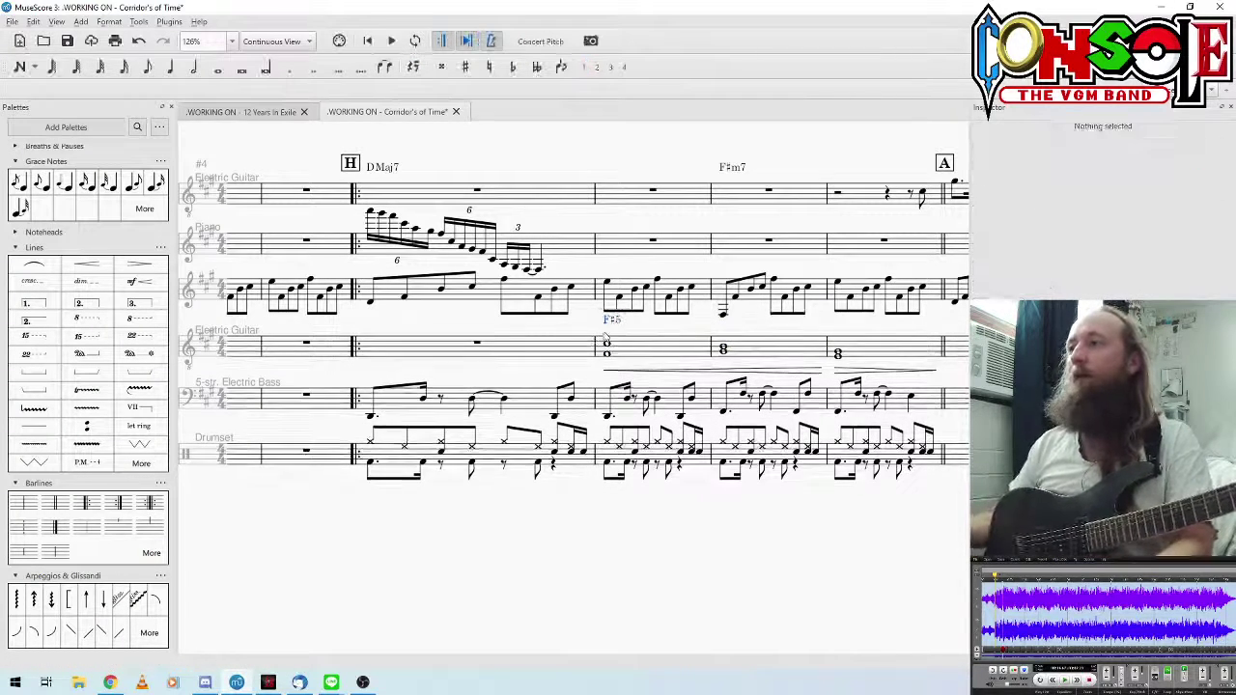
# Step: Check the chord notes in measure 7 of the lower guitar and add the chord symbol G♯m3 above them
pyautogui.click(723, 353)
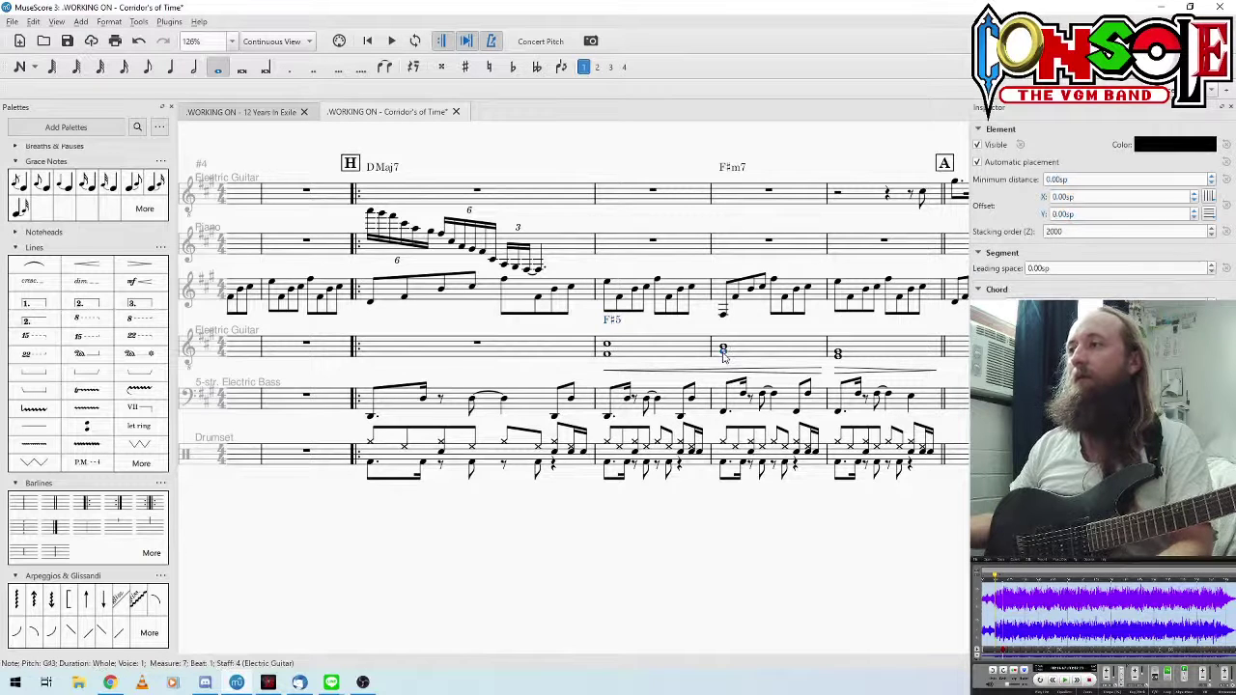
pyautogui.click(723, 347)
pyautogui.click(723, 354)
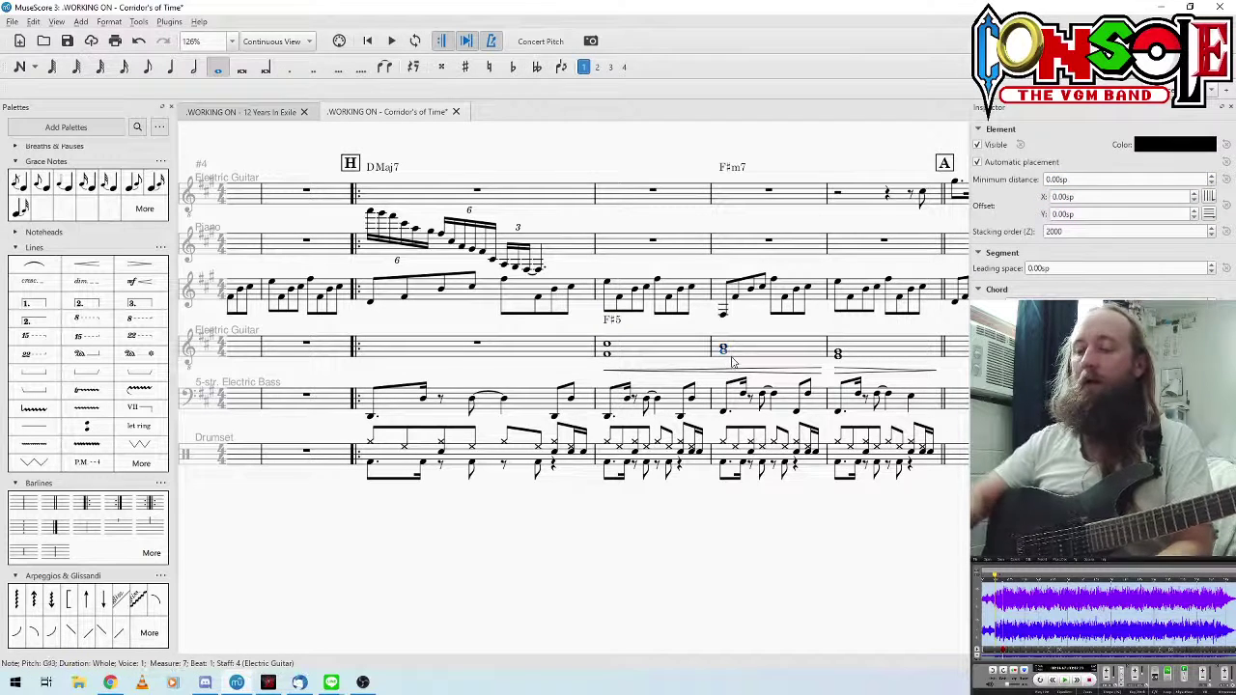
pyautogui.hotkey('ctrl', 'k')
pyautogui.write('G')
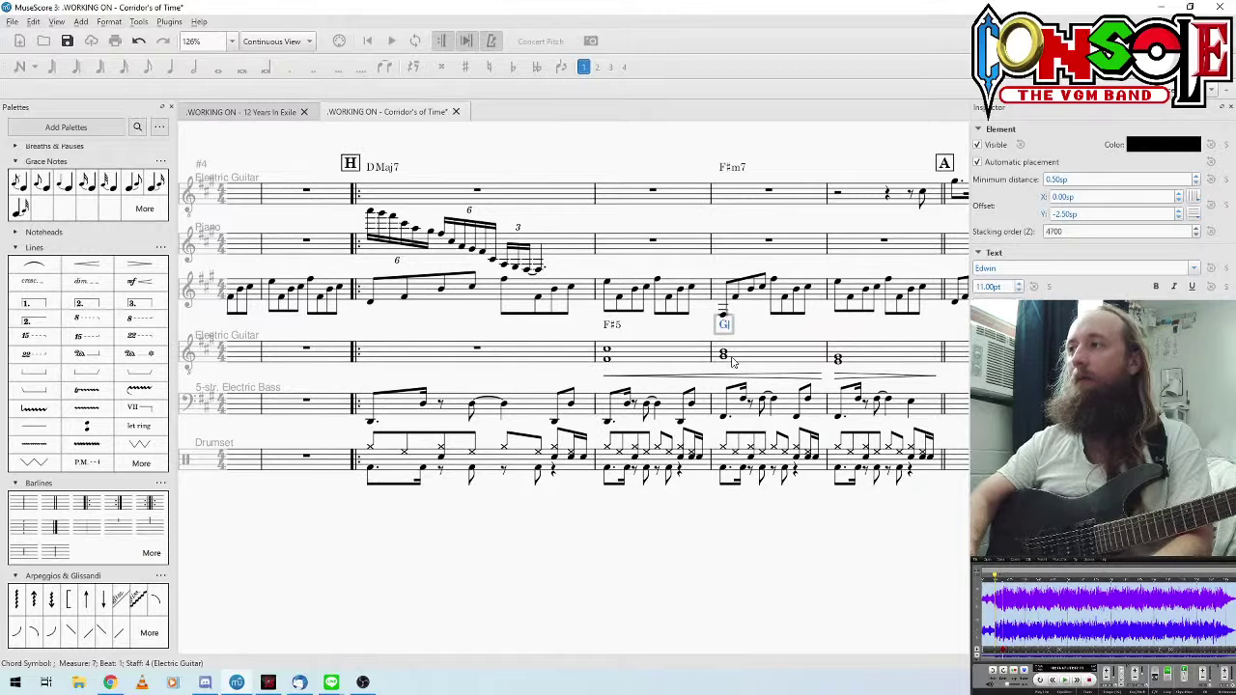
pyautogui.write('#3')
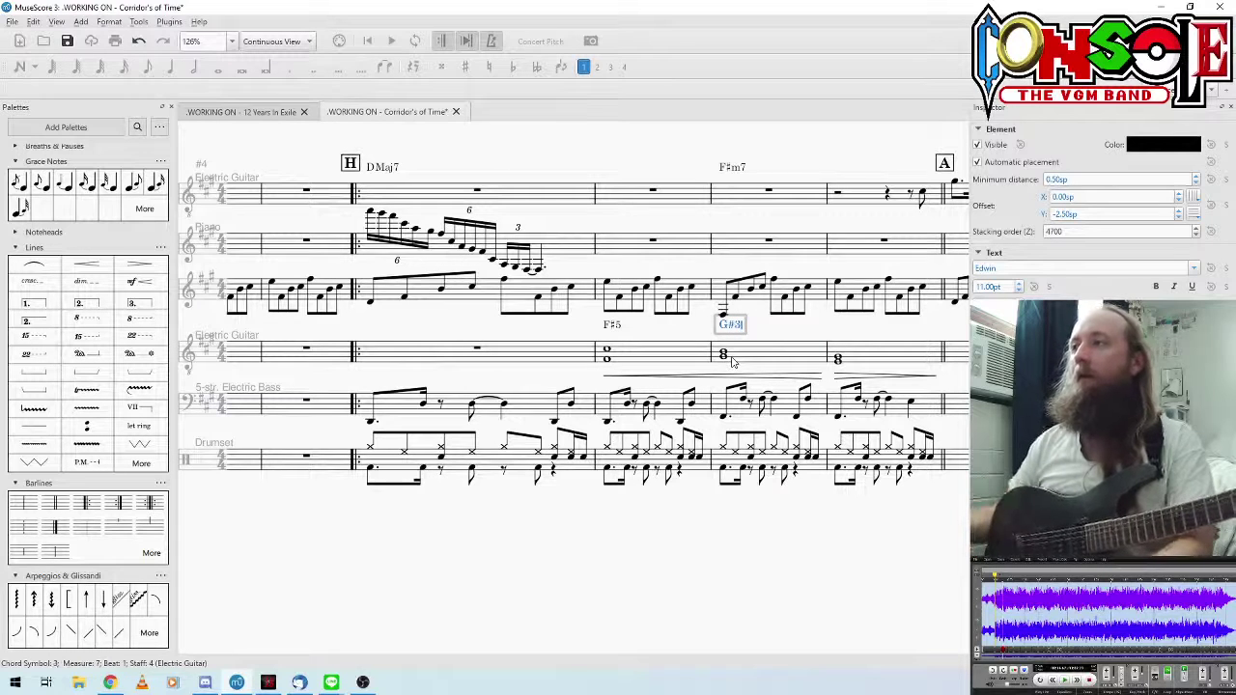
pyautogui.press('BackSpace')
pyautogui.write('B')
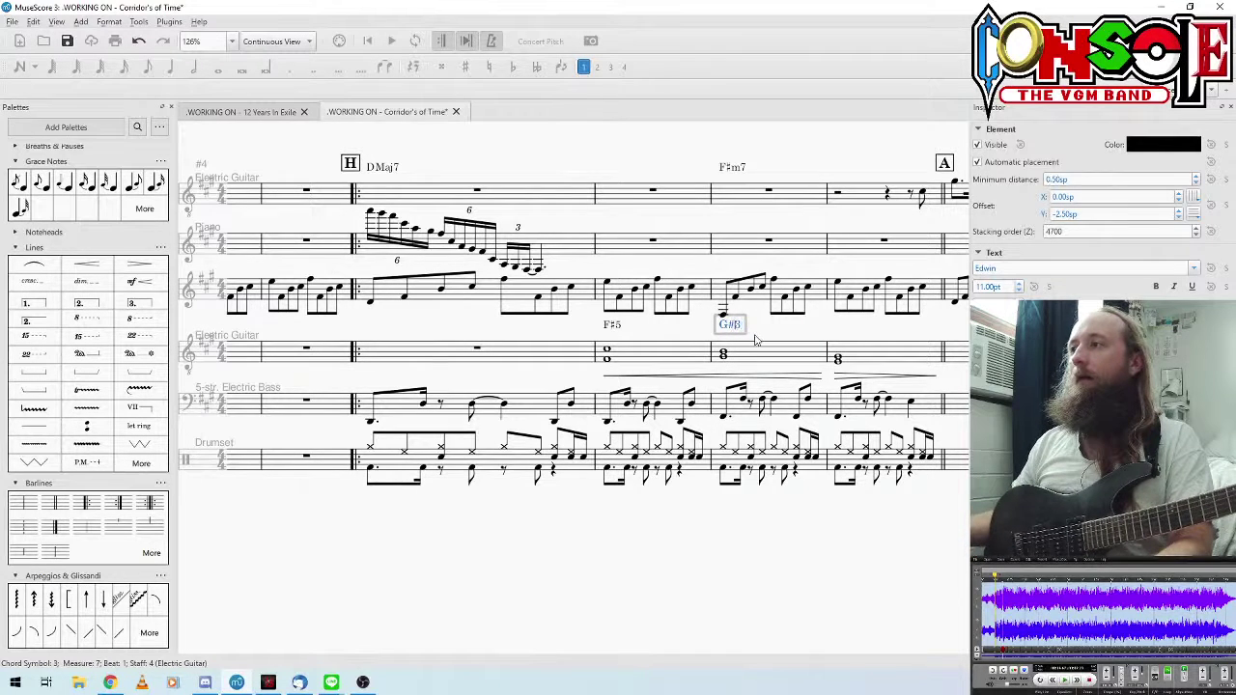
pyautogui.write('3')
pyautogui.press('Escape')
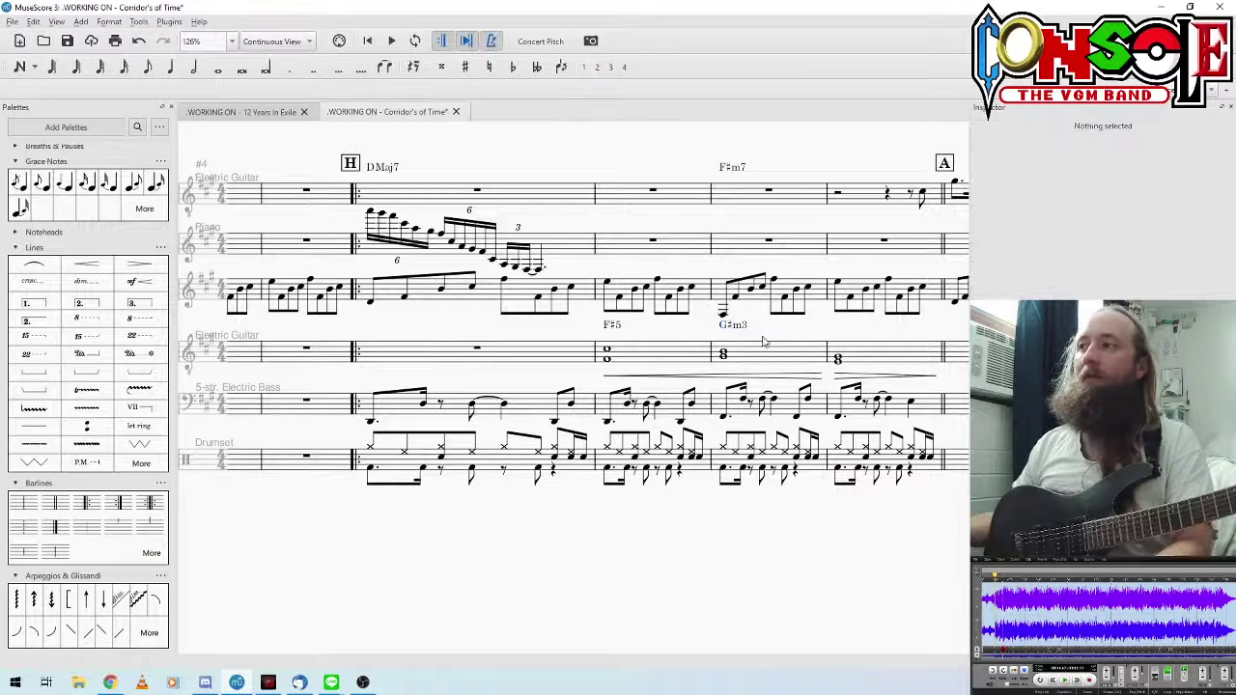
# Step: Check the individual note pitches of the lower guitar's whole-note chords in measures 7 and 8
pyautogui.click(734, 357)
pyautogui.click(724, 328)
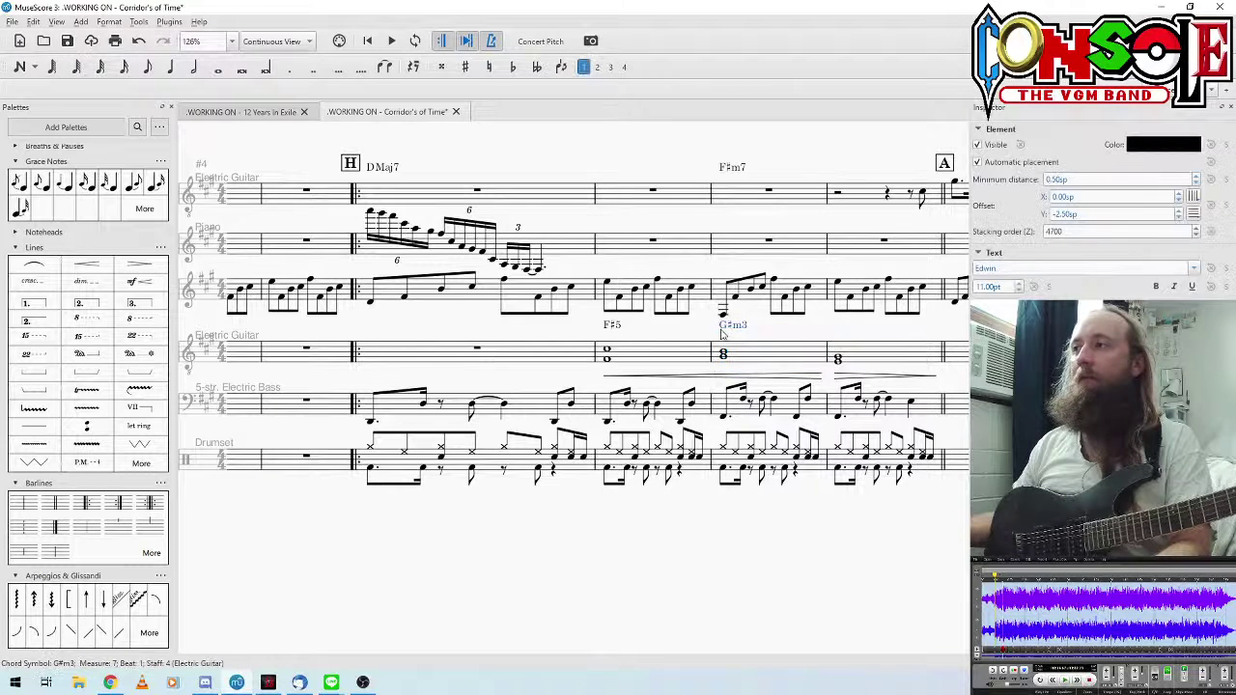
pyautogui.click(726, 355)
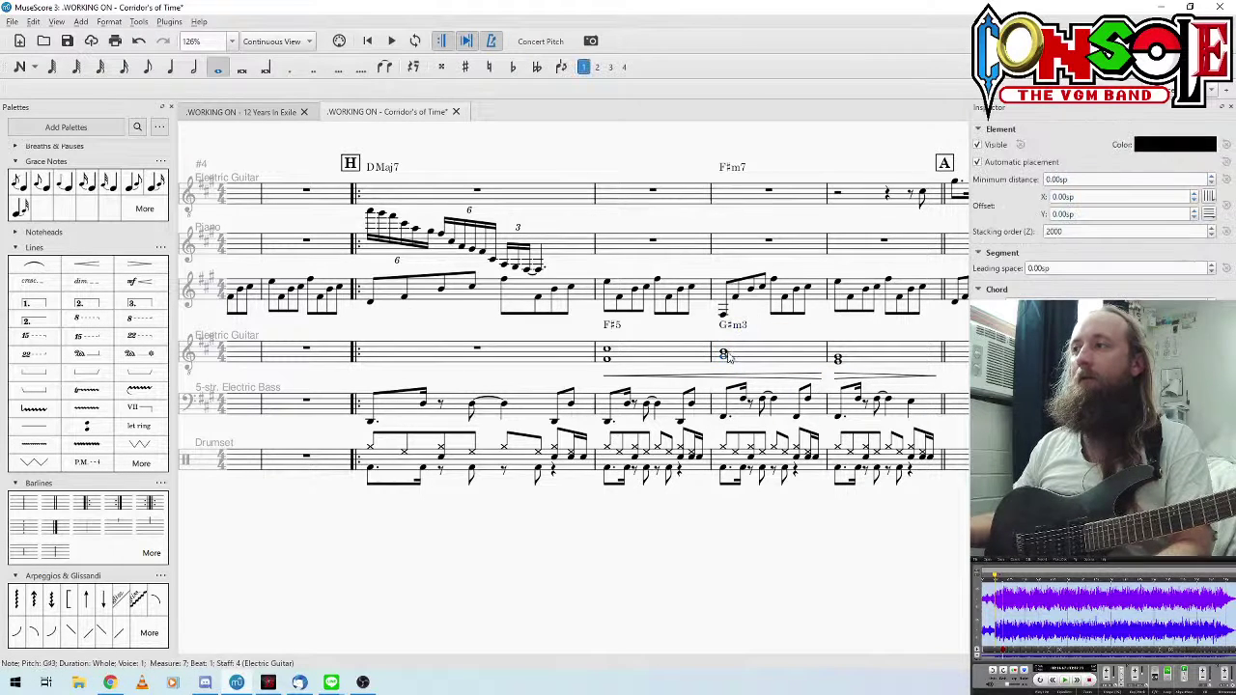
pyautogui.hotkey('alt', 'Up')
pyautogui.hotkey('alt', 'Down')
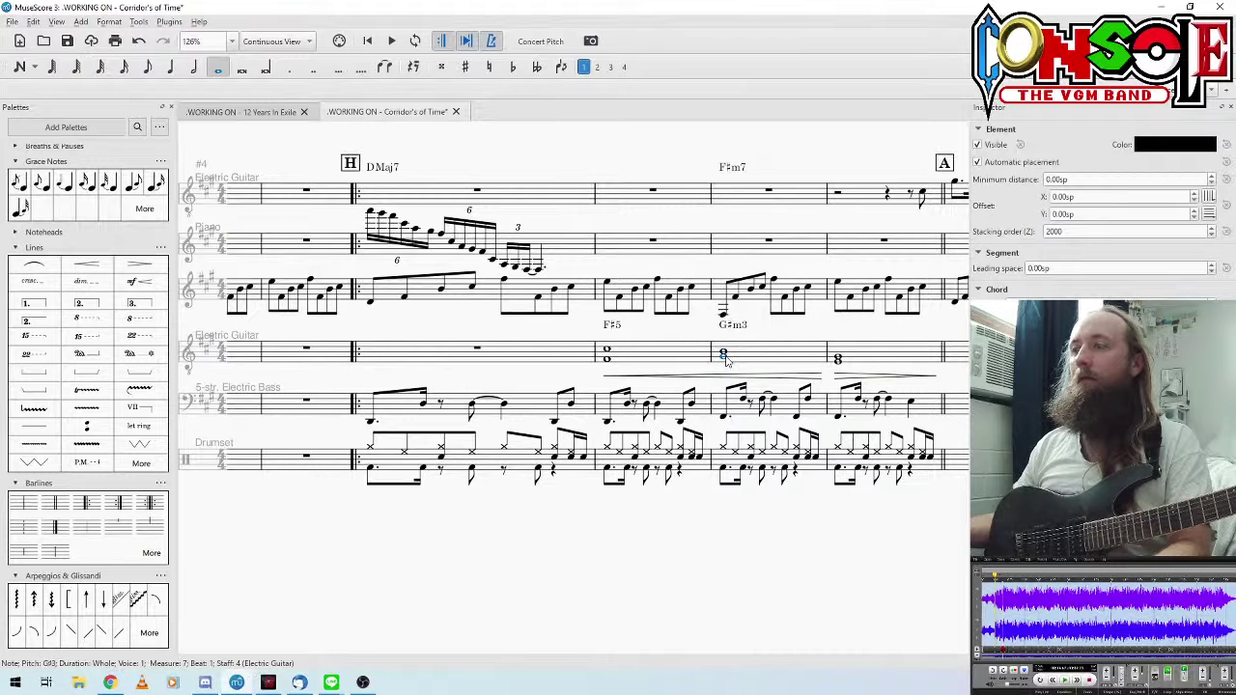
pyautogui.hotkey('alt', 'Up')
pyautogui.click(836, 364)
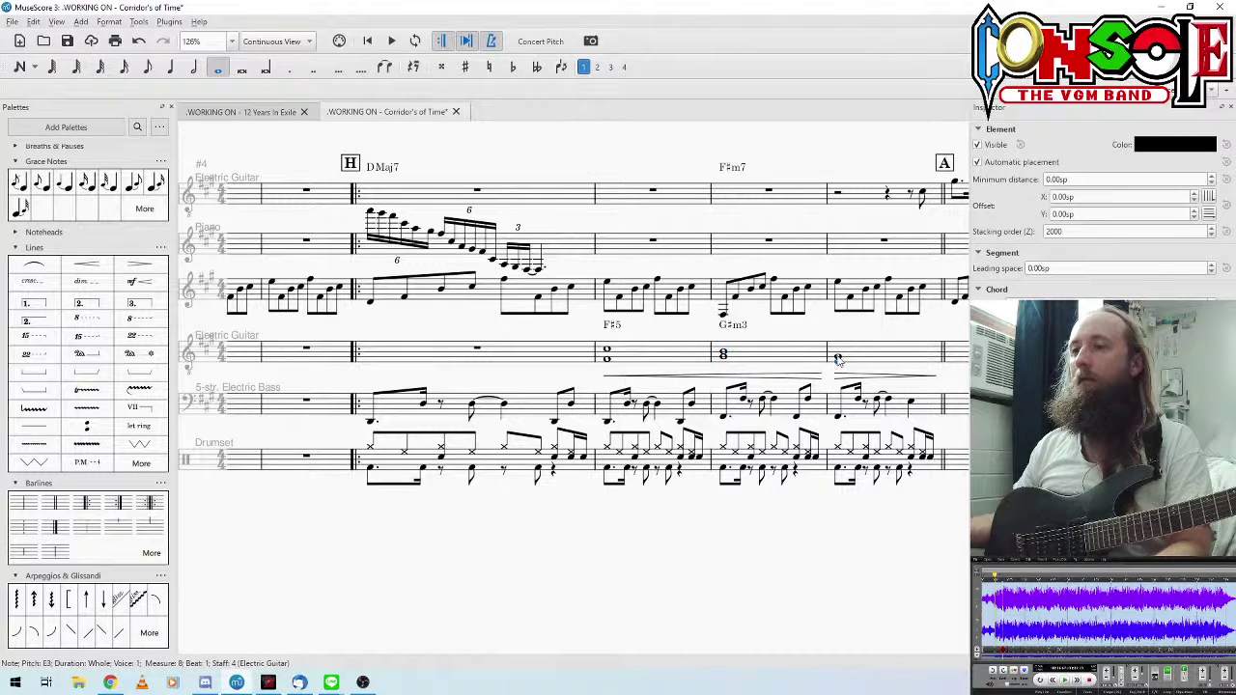
pyautogui.hotkey('alt', 'Up')
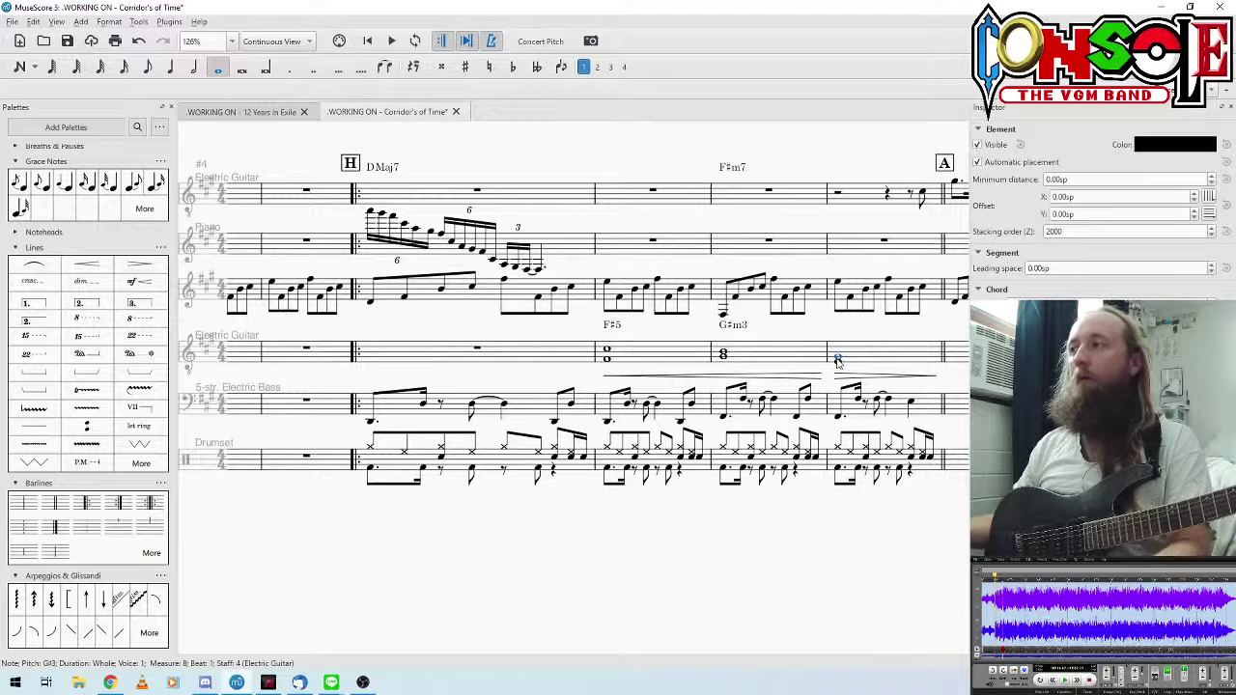
# Step: Add the chord symbol E3 at the start of measure 8 on the lower guitar staff
pyautogui.click(838, 364)
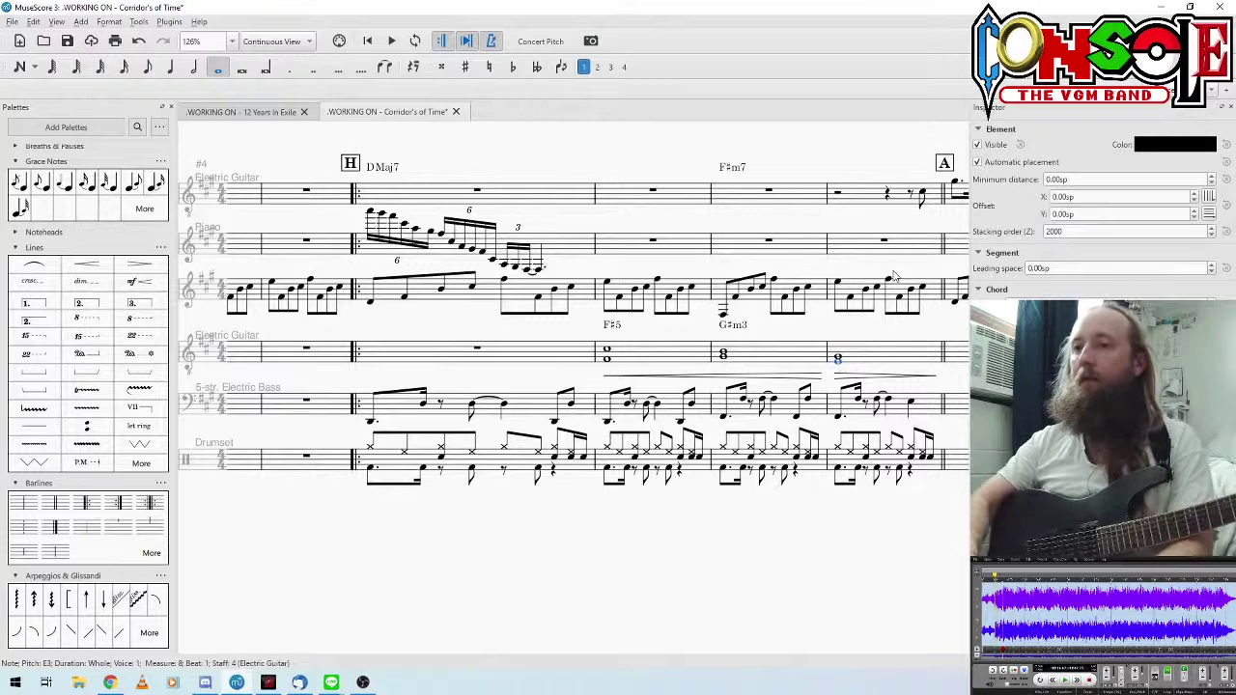
pyautogui.hotkey('ctrl', 'k')
pyautogui.write('E')
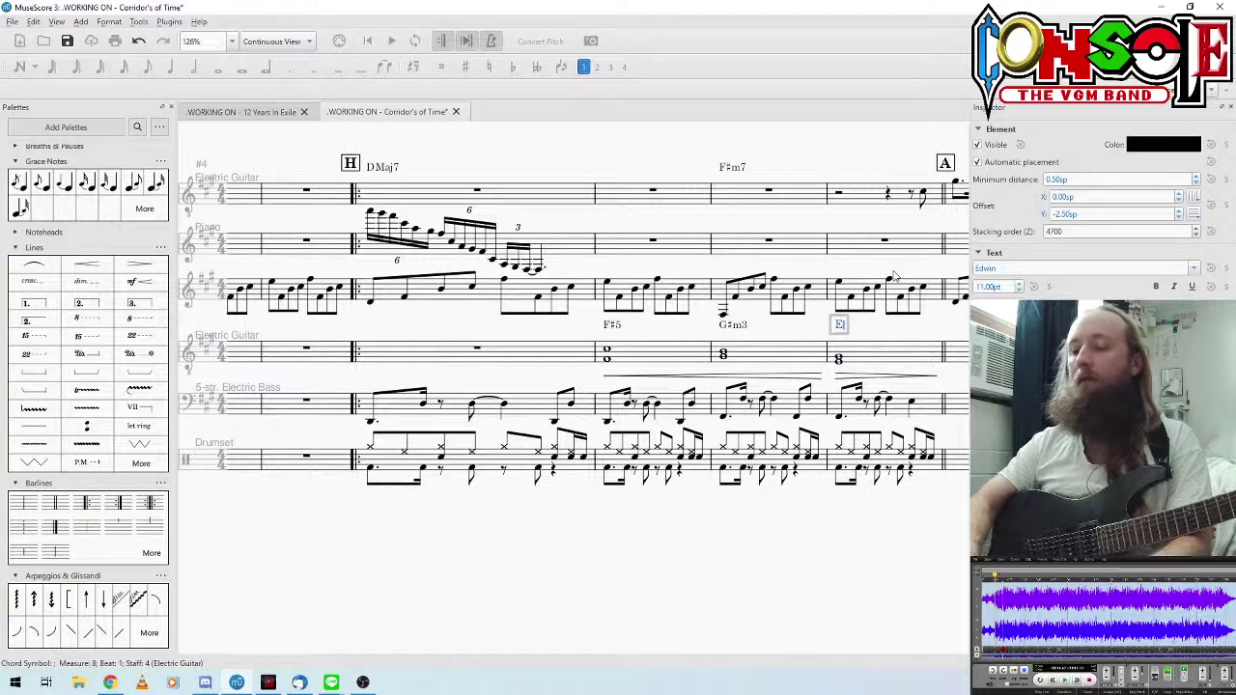
pyautogui.write('3')
pyautogui.press('Escape')
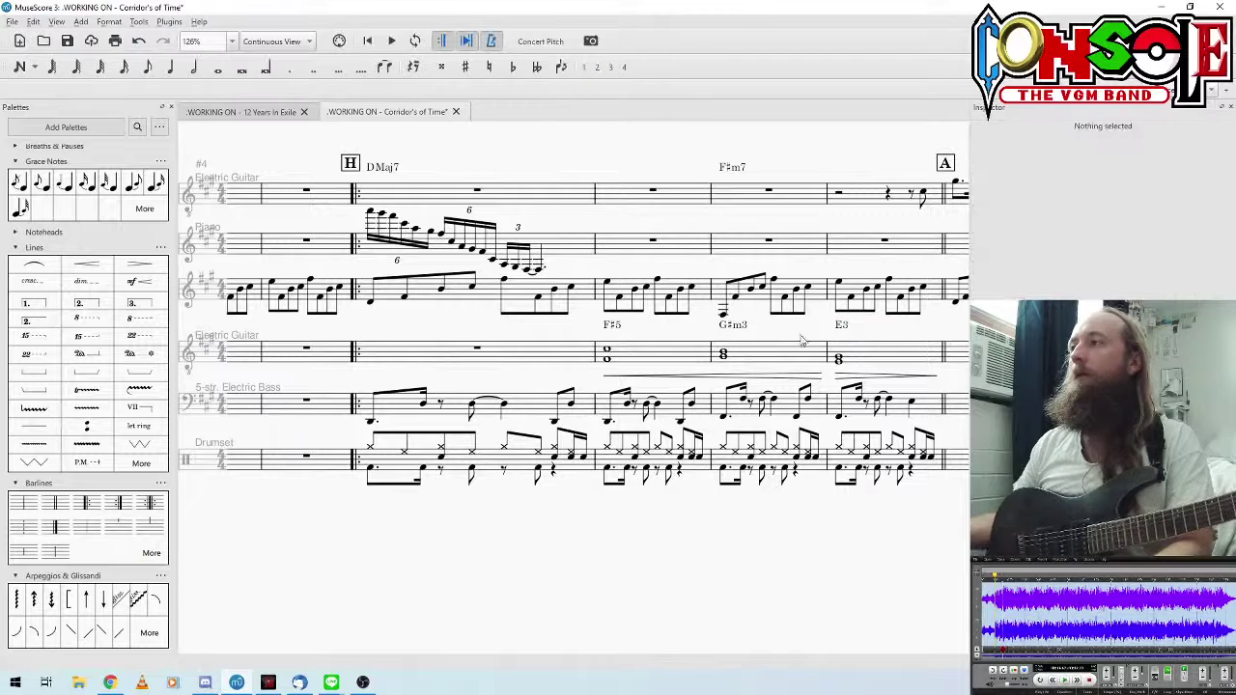
# Step: Play the score from measure 6 of the lower guitar staff through measure 8 to hear the chords
pyautogui.click(630, 360)
pyautogui.press('space')
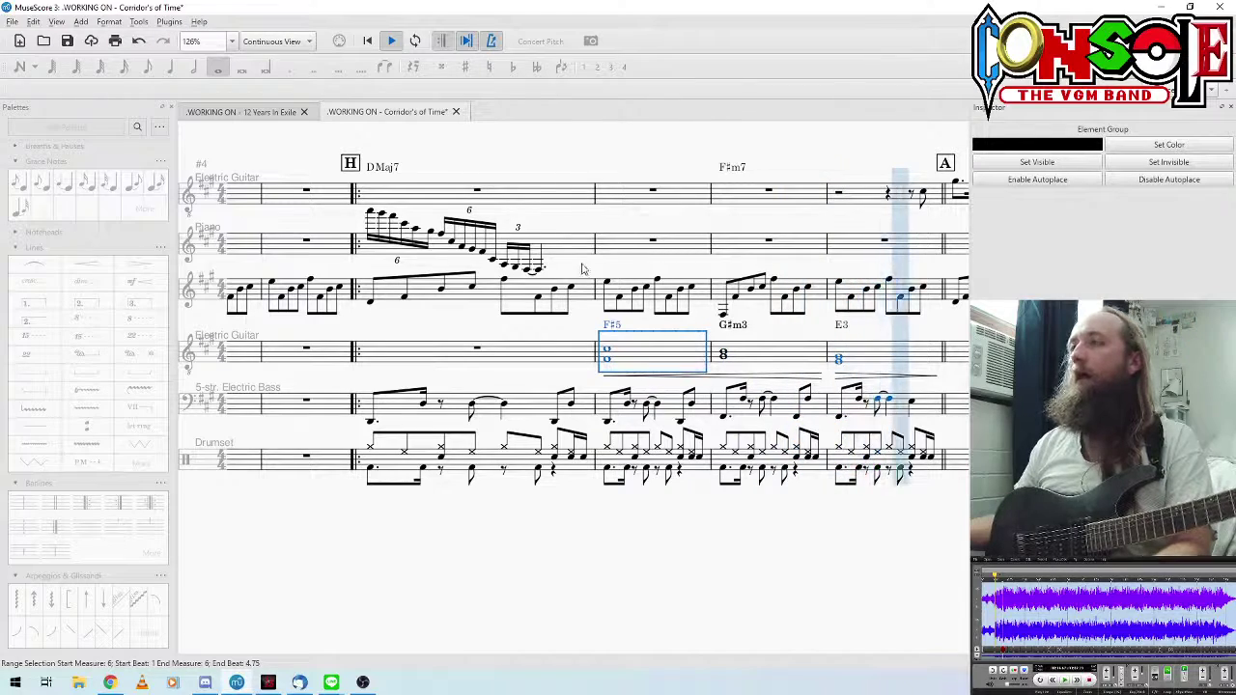
pyautogui.press('space')
# Step: Copy the DMaj7 chord symbol from measure 5 of the top guitar staff to the first note of measure 9
pyautogui.moveTo(296, 143); pyautogui.dragTo(628, 190)
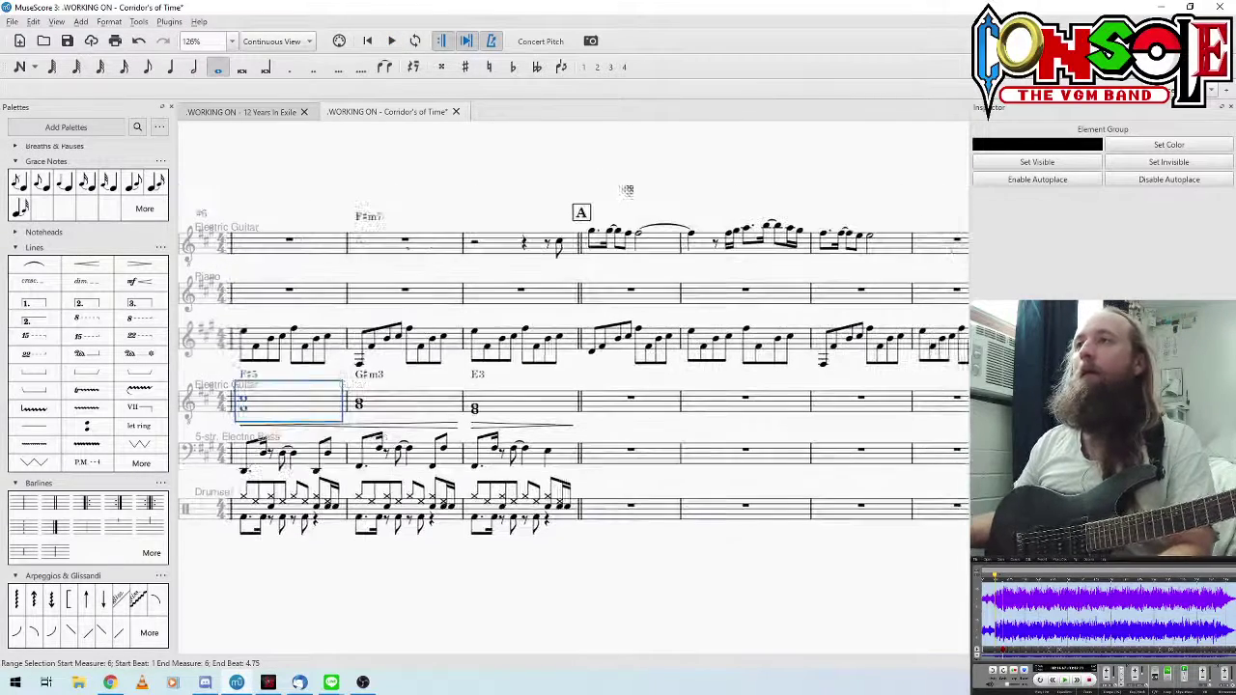
pyautogui.moveTo(414, 200); pyautogui.dragTo(657, 206)
pyautogui.click(271, 219)
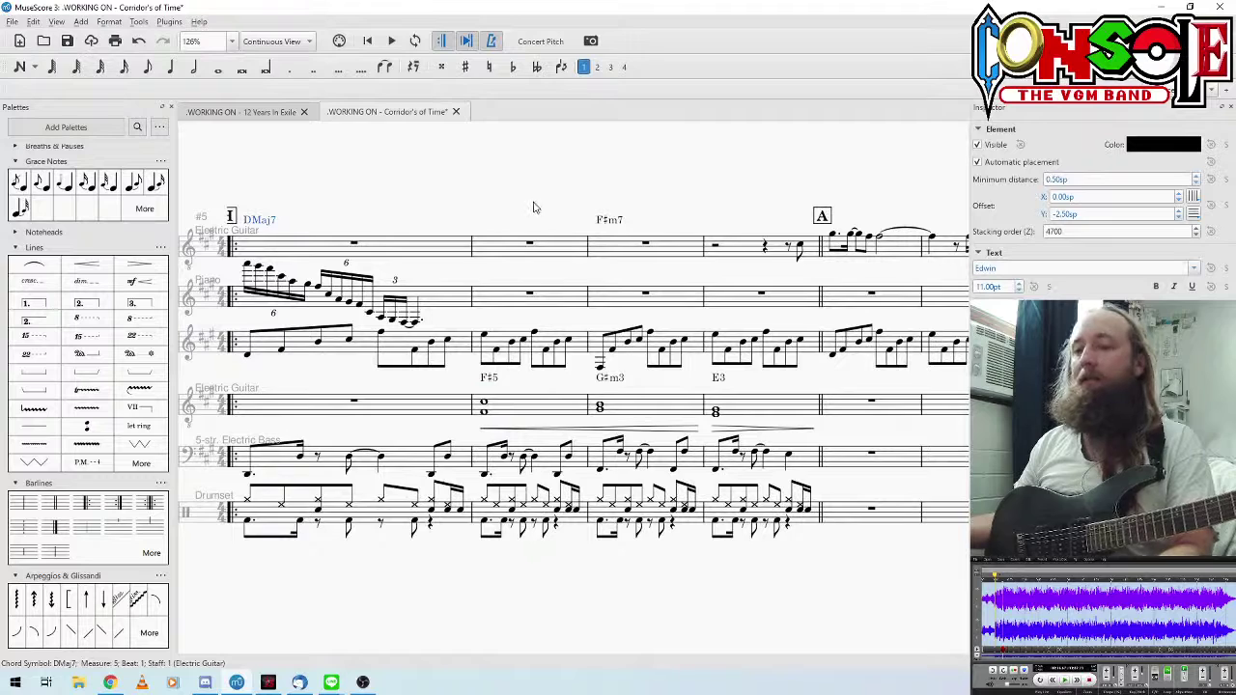
pyautogui.hotkey('ctrl', 'c')
pyautogui.scroll(-2, 521, 220)
pyautogui.click(669, 247)
pyautogui.hotkey('ctrl', 'v')
pyautogui.scroll(3, 541, 213)
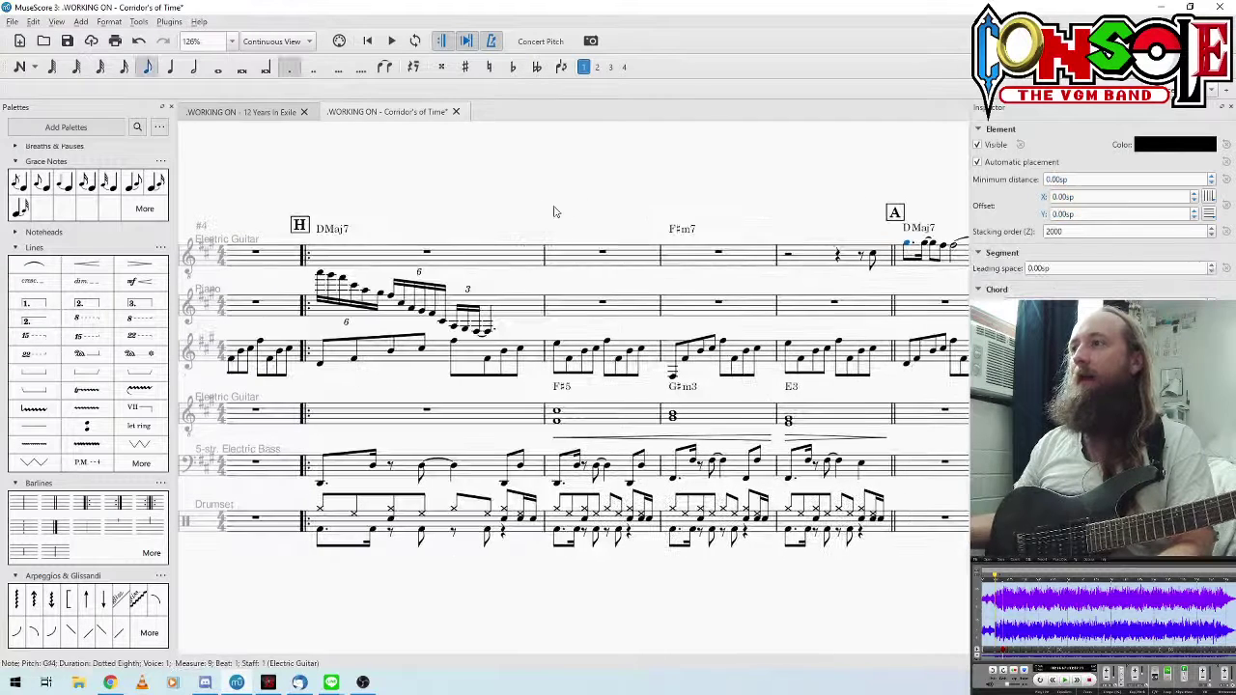
pyautogui.press('Escape')
# Step: Add the Roman numeral analysis IV to measure 5 of the top guitar staff
pyautogui.click(425, 252)
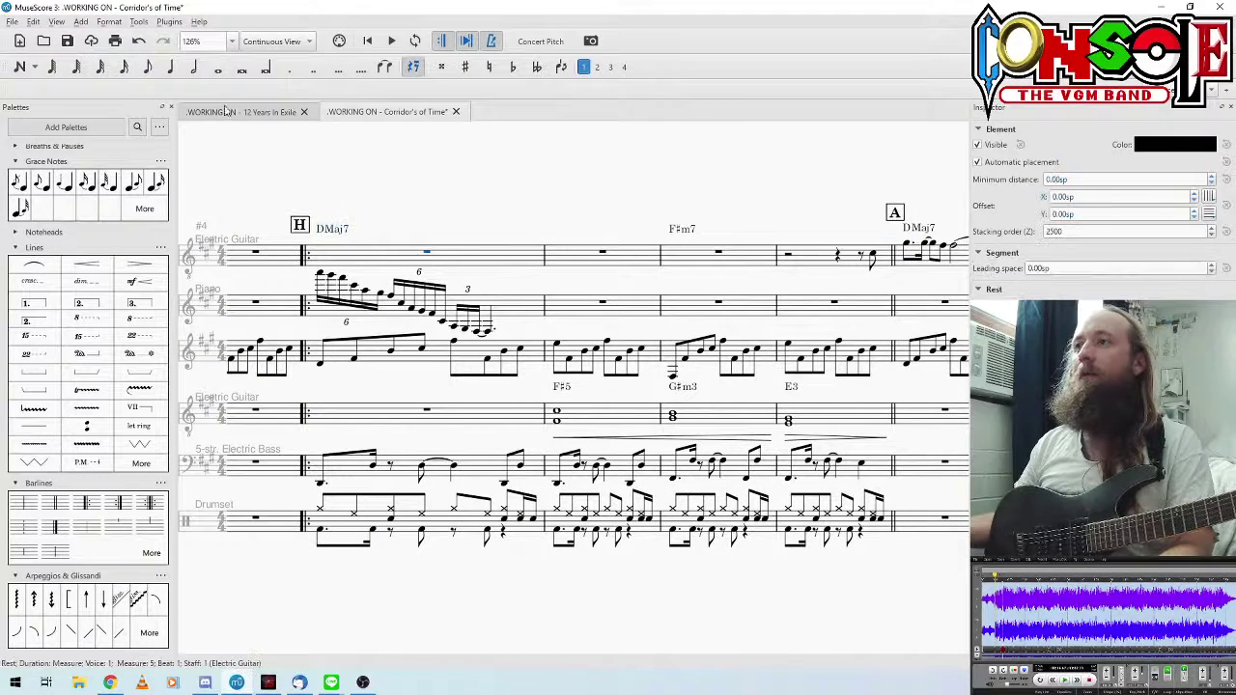
pyautogui.click(108, 21)
pyautogui.moveTo(81, 23)
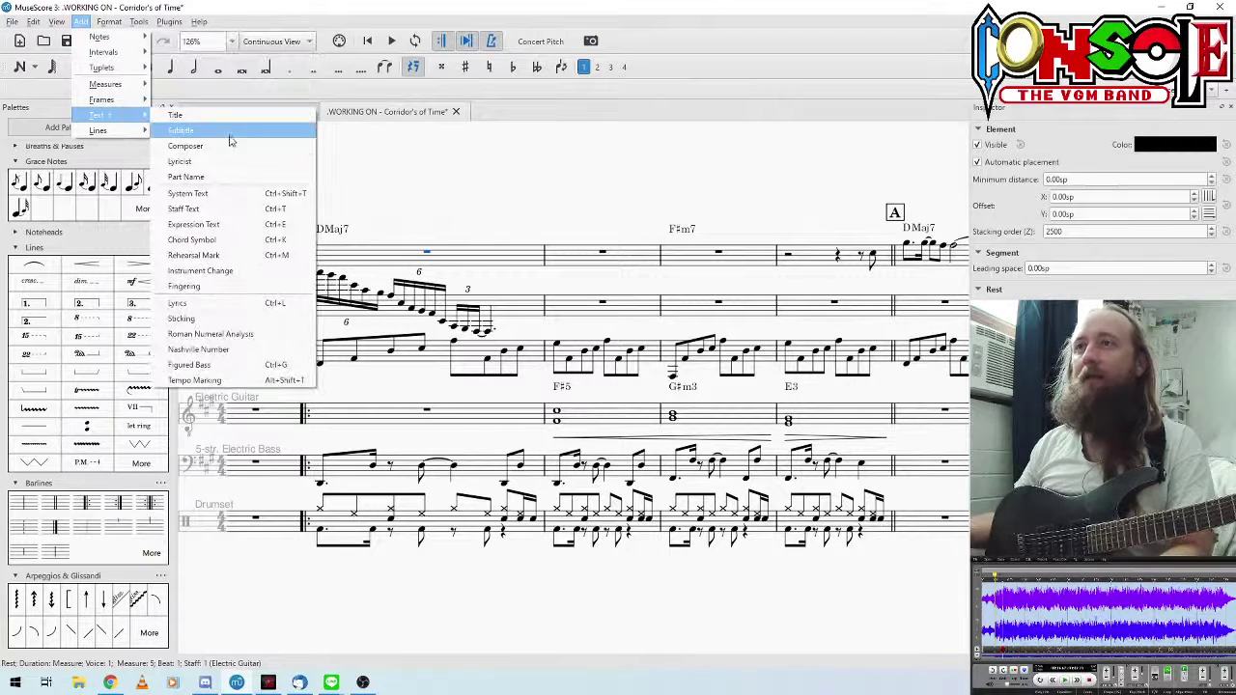
pyautogui.click(229, 334)
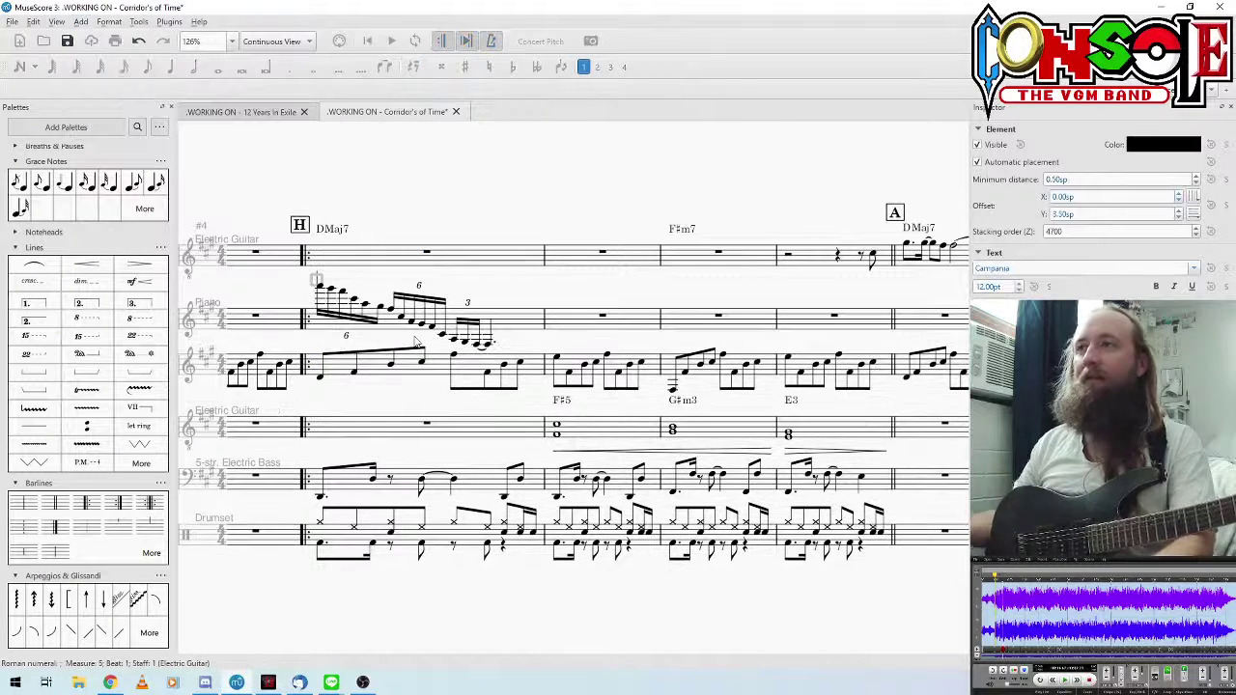
pyautogui.write('IV')
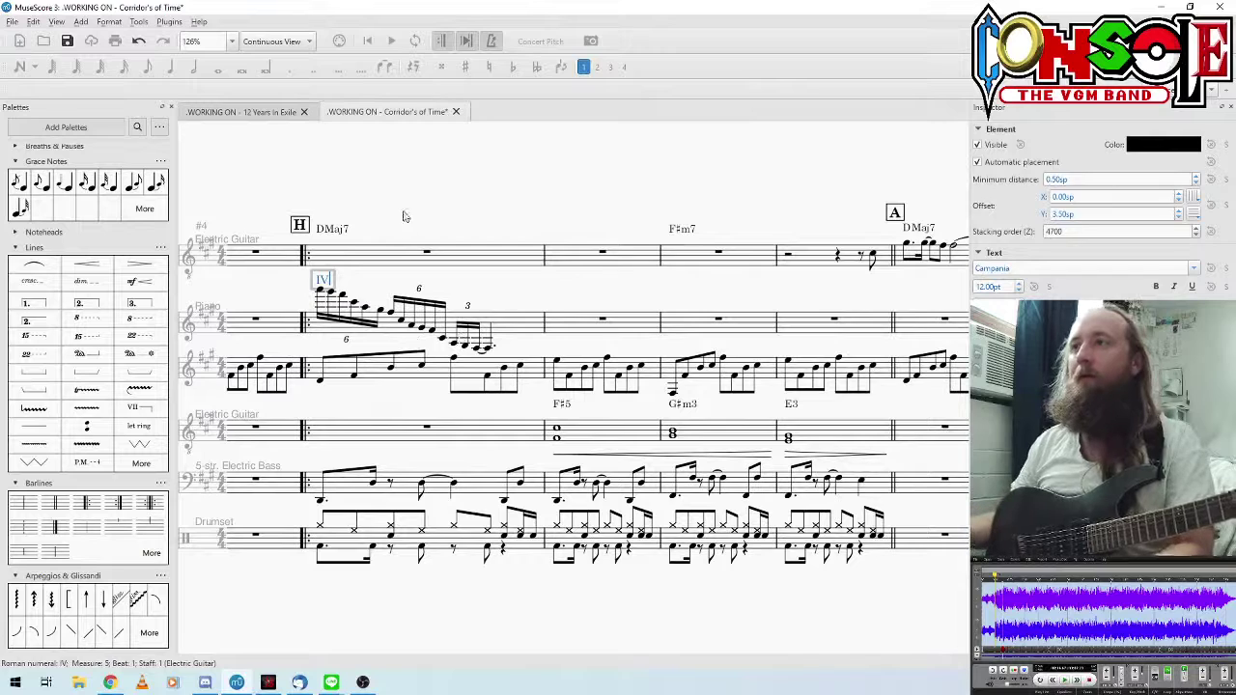
pyautogui.click(403, 211)
pyautogui.click(319, 281)
# Step: Add the Roman numeral analysis vi to measure 7 of the top guitar staff
pyautogui.click(717, 255)
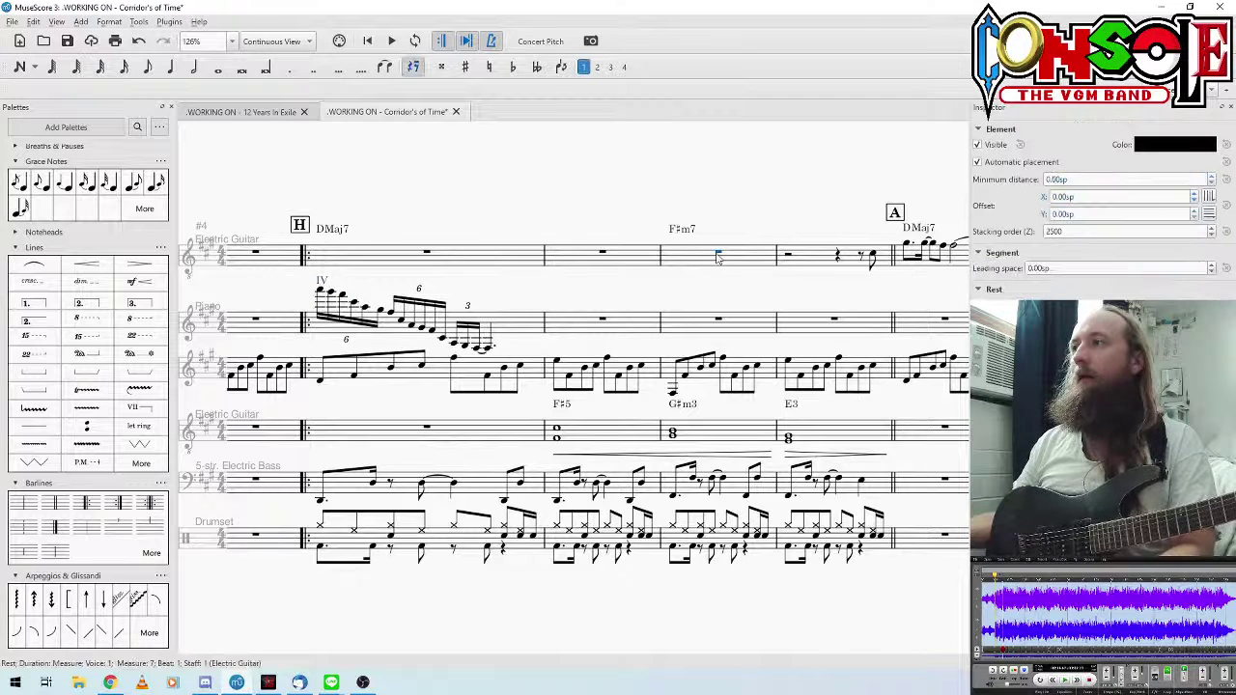
pyautogui.doubleClick(675, 282)
pyautogui.press('BackSpace')
pyautogui.press('BackSpace')
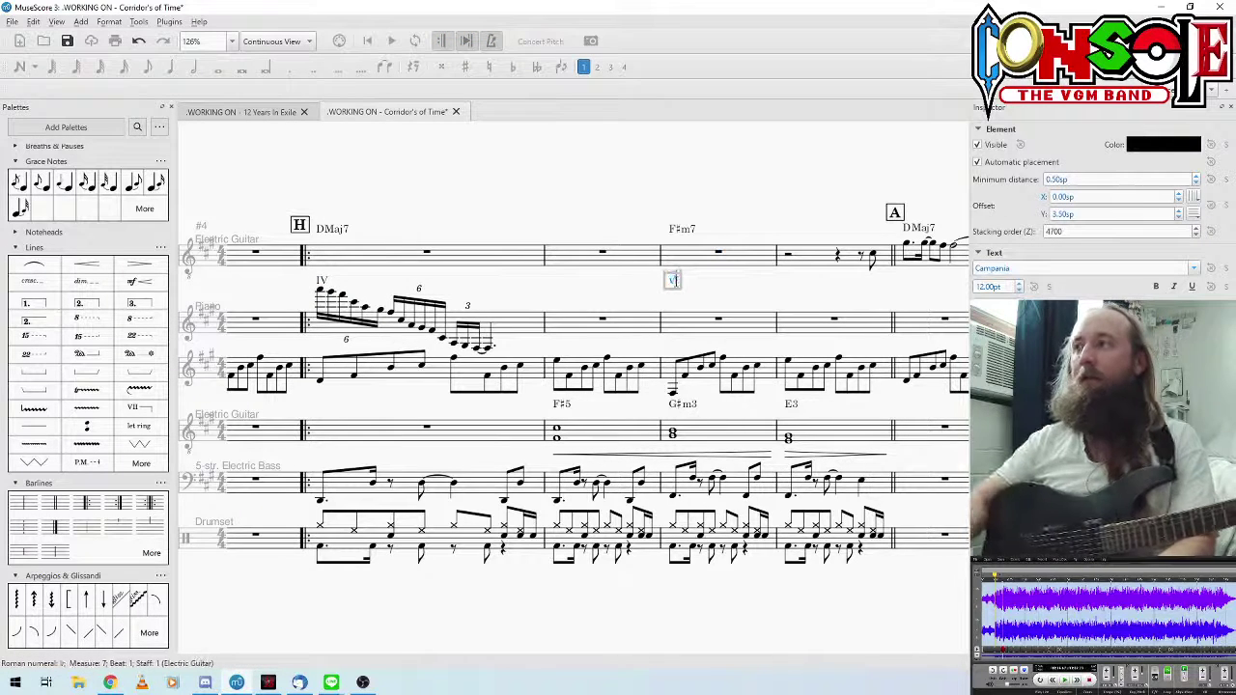
pyautogui.press('Escape')
pyautogui.click(672, 283)
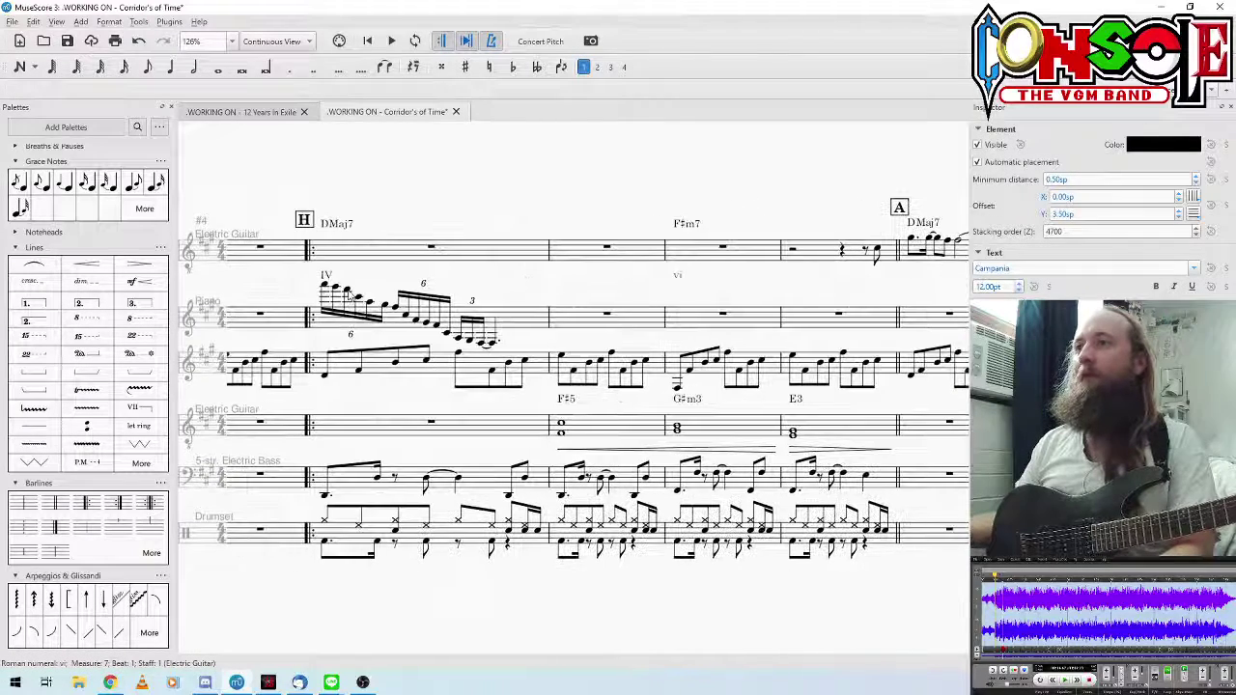
# Step: Copy the Roman numeral IV from measure 5 of the top guitar staff to the first note of measure 9
pyautogui.click(328, 277)
pyautogui.hscroll(3, 556, 284)
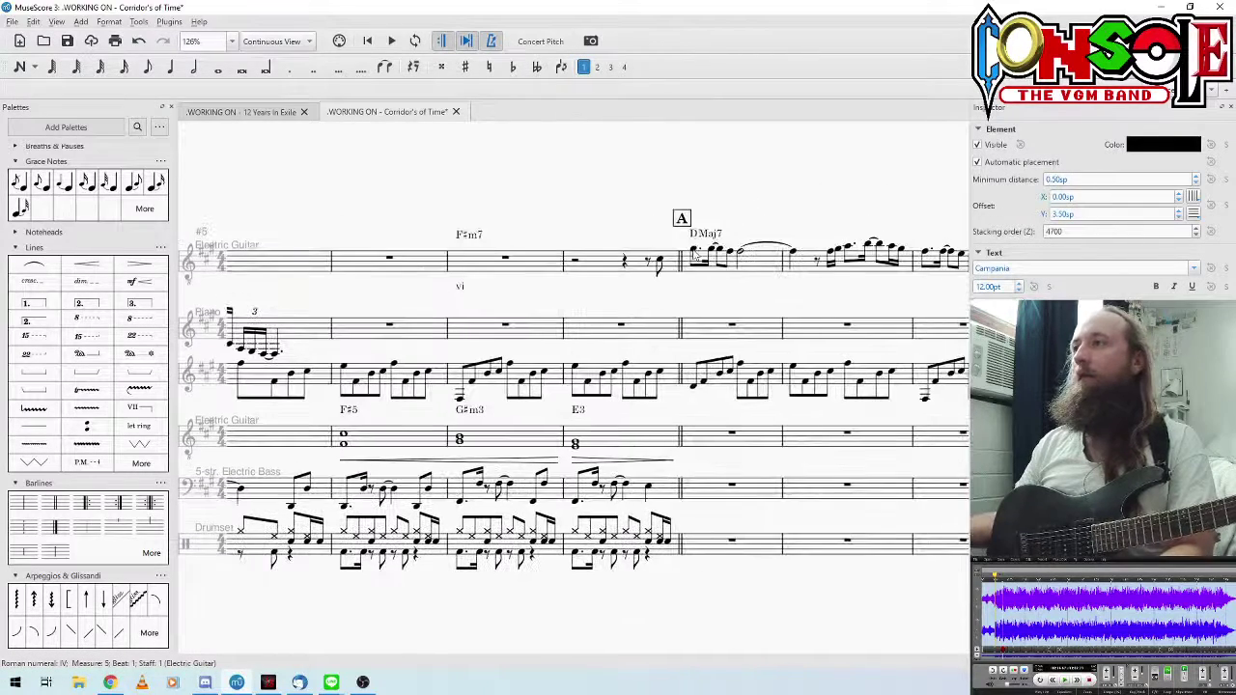
pyautogui.click(692, 255)
# Step: Play the score from the last eighth note of measure 8 on the top guitar staff into measure 11
pyautogui.click(657, 269)
pyautogui.press('space')
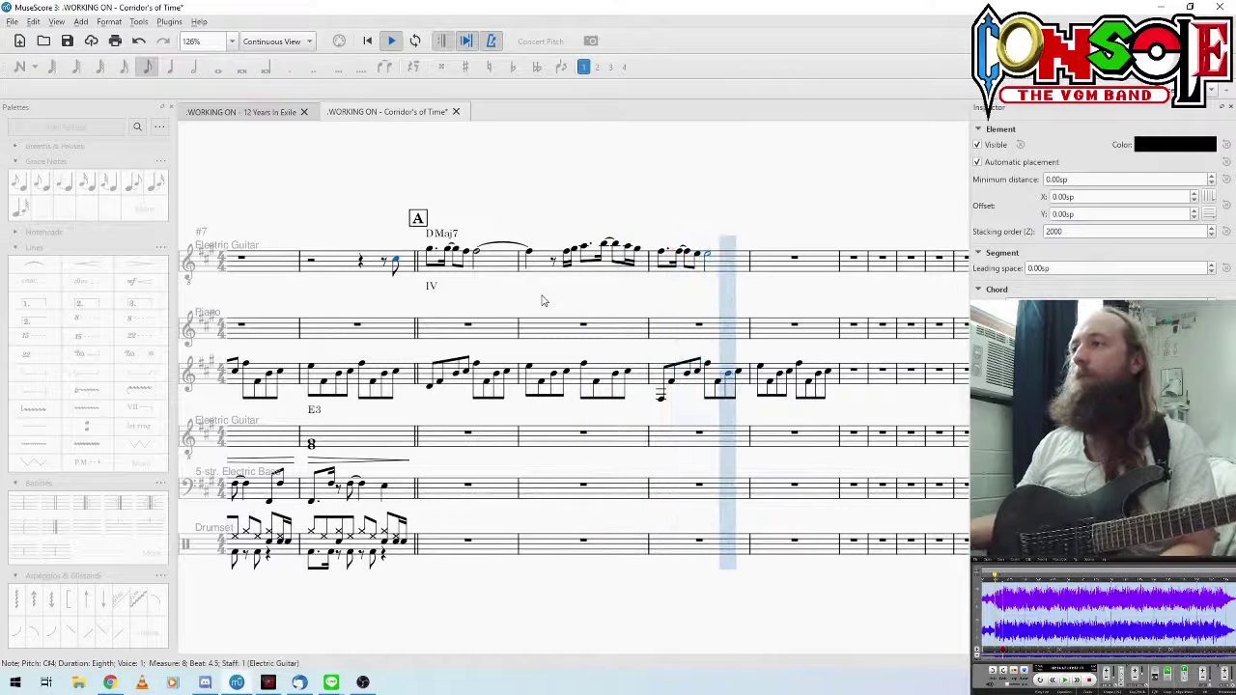
pyautogui.press('space')
# Step: Delete the notes in measures 11 and 12 of the lower piano staff
pyautogui.click(461, 386)
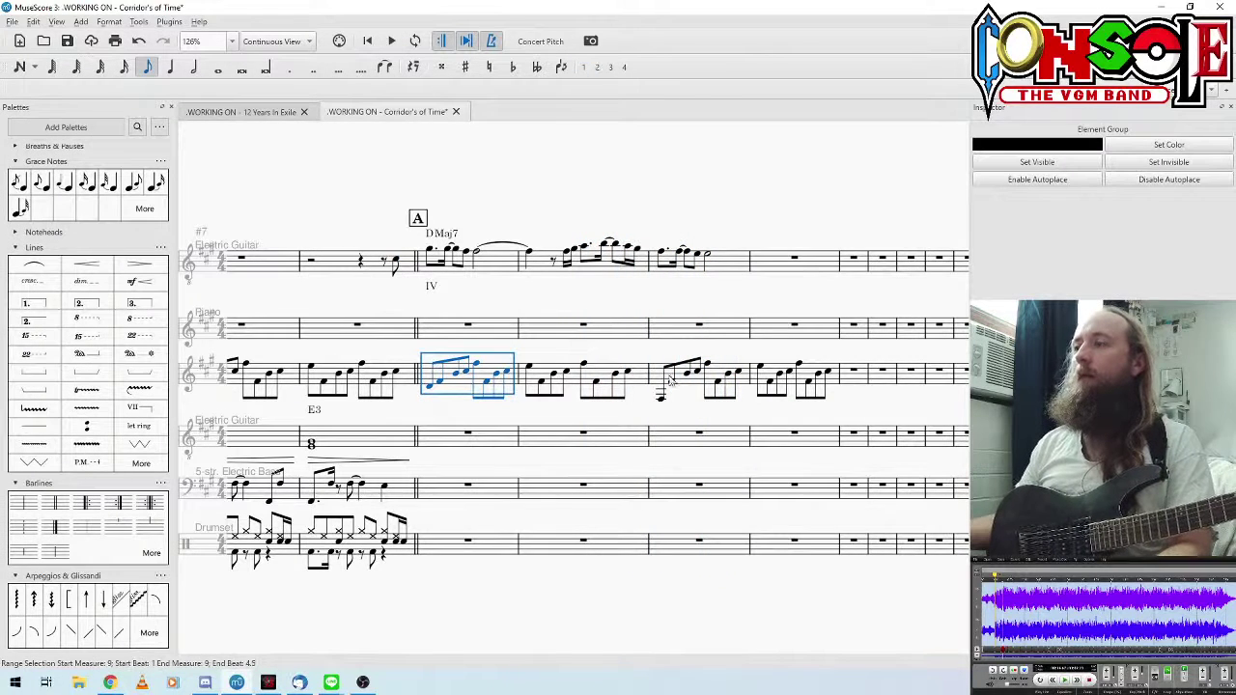
pyautogui.click(695, 381)
pyautogui.keyDown('shift'); pyautogui.click(827, 378); pyautogui.keyUp('shift')
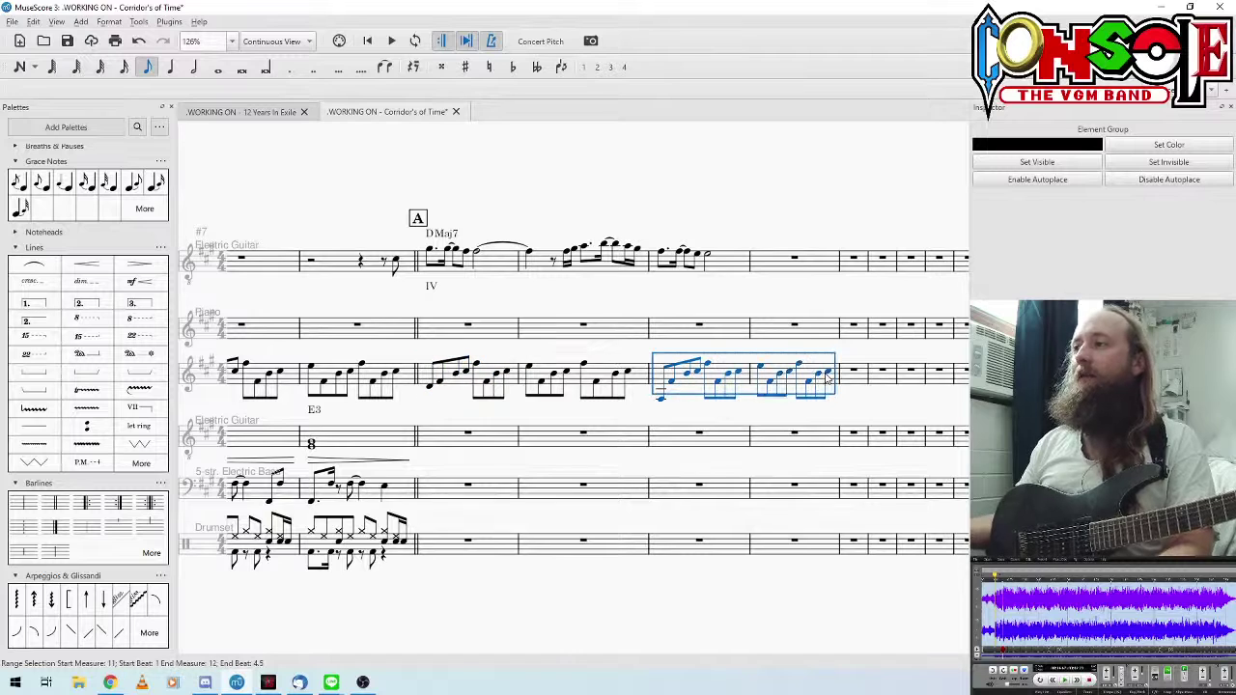
pyautogui.press('Delete')
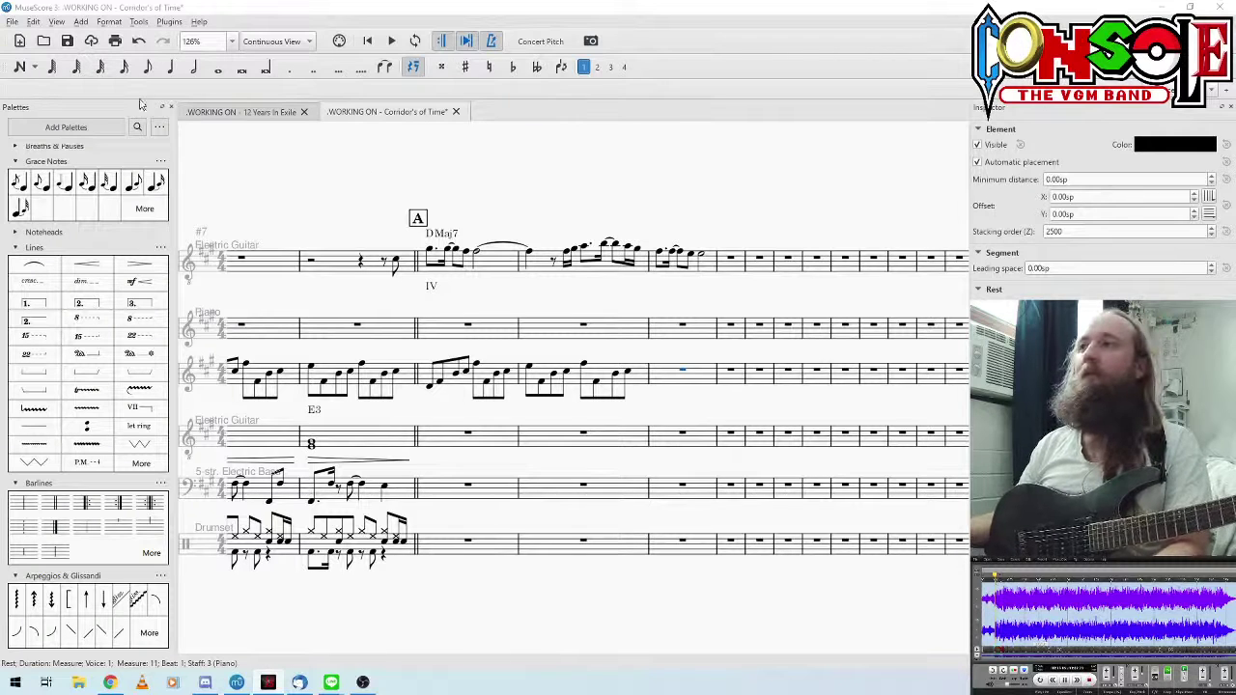
# Step: Divide the rest in measure 9 of the lower guitar staff into a quarter rest followed by an eighth rest on beat 2
pyautogui.moveTo(309, 165); pyautogui.dragTo(490, 183)
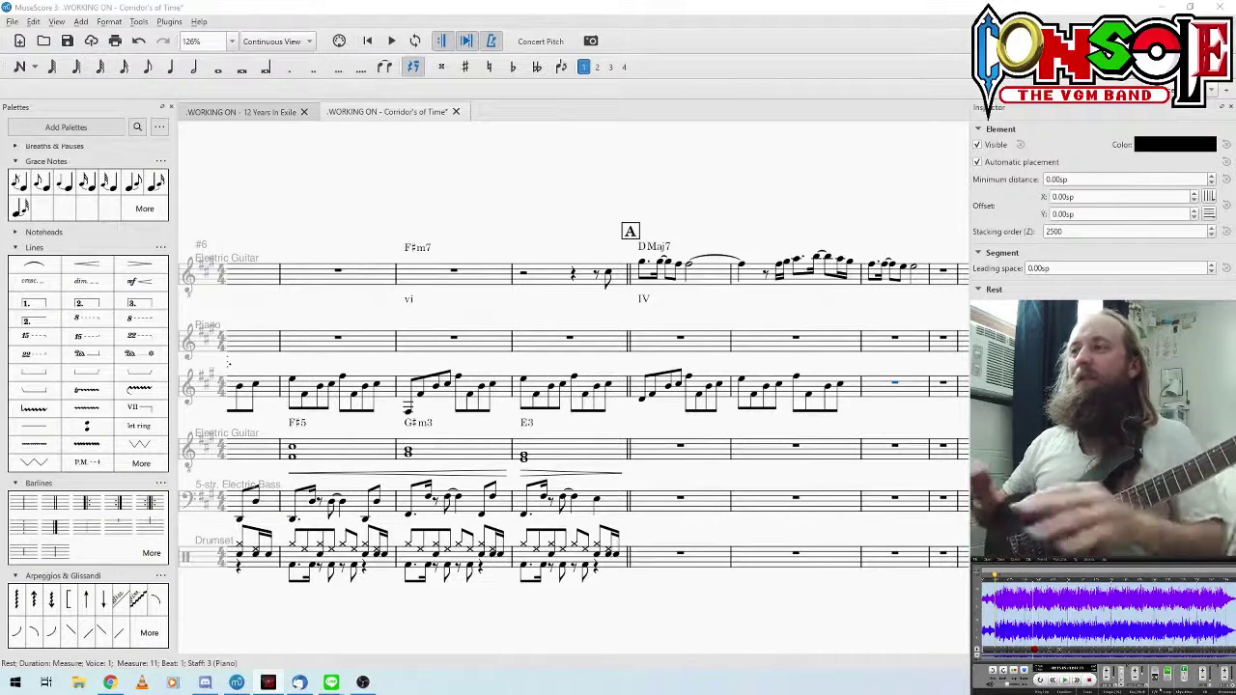
pyautogui.moveTo(644, 418); pyautogui.dragTo(601, 411)
pyautogui.click(645, 440)
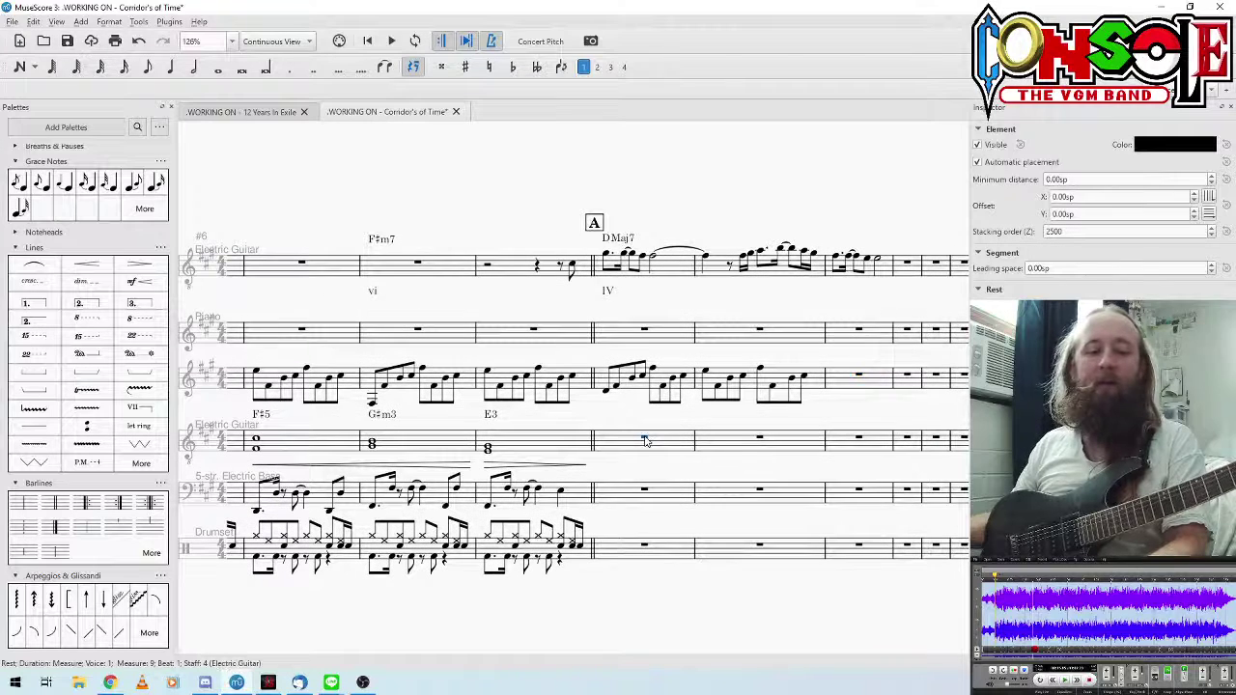
pyautogui.click(170, 67)
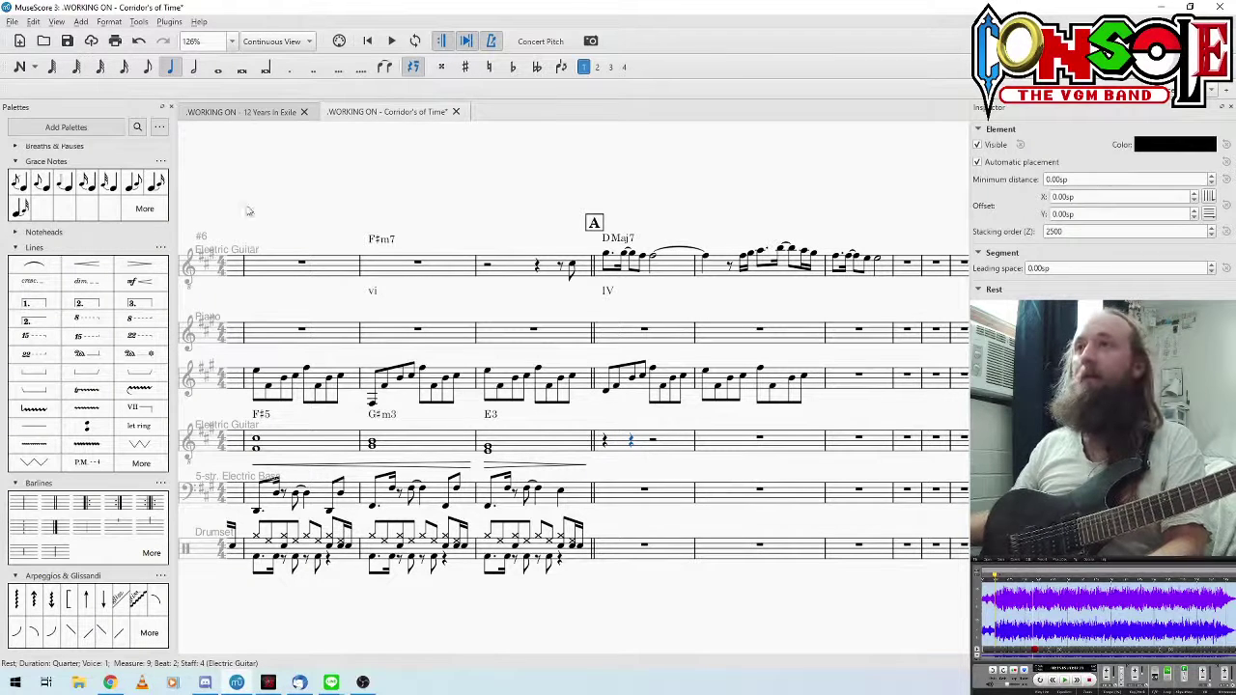
pyautogui.click(147, 67)
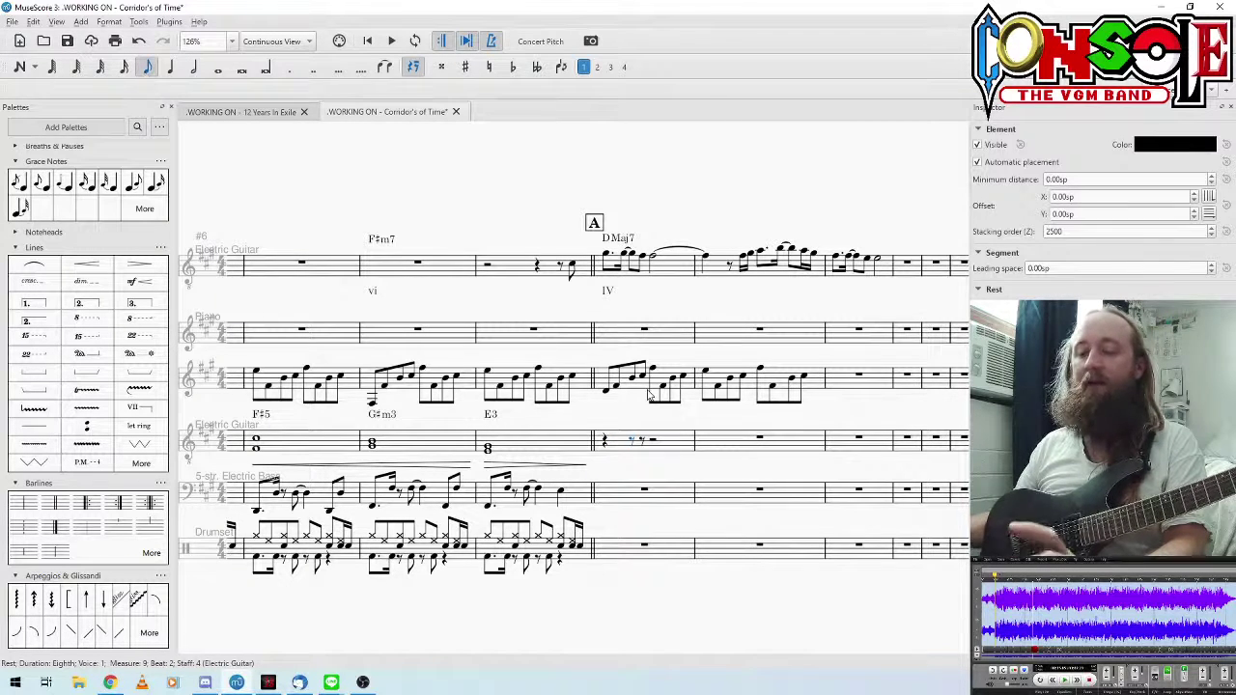
# Step: Enter an eighth-note chord of D3, A3 and C#4 on beat 2 of measure 9 on the lower guitar staff
pyautogui.press('n')
pyautogui.press('d')
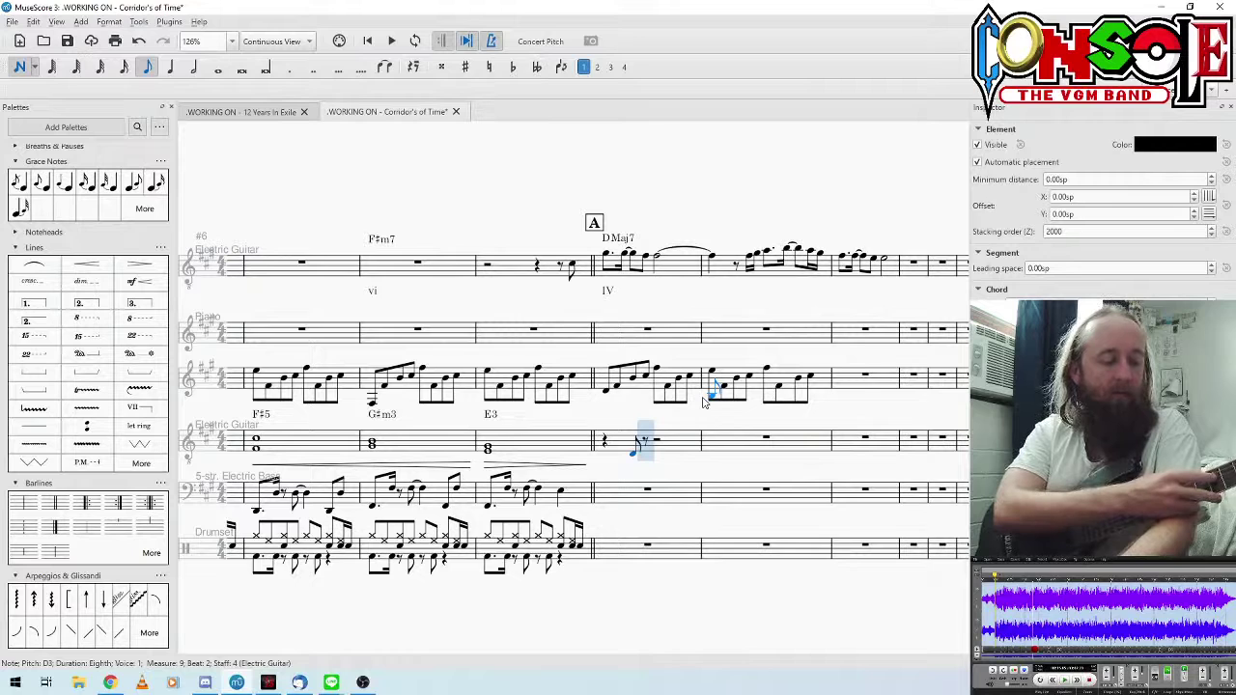
pyautogui.press('a')
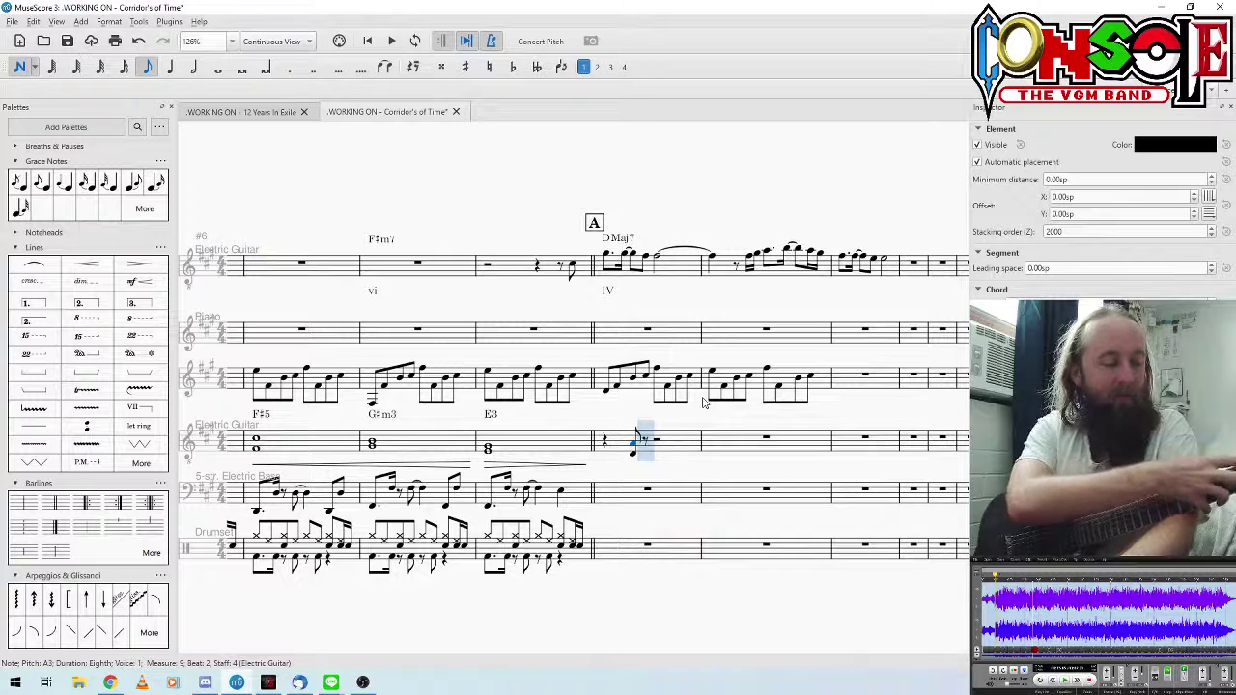
pyautogui.press('g')
pyautogui.hotkey('ctrl', 'Up')
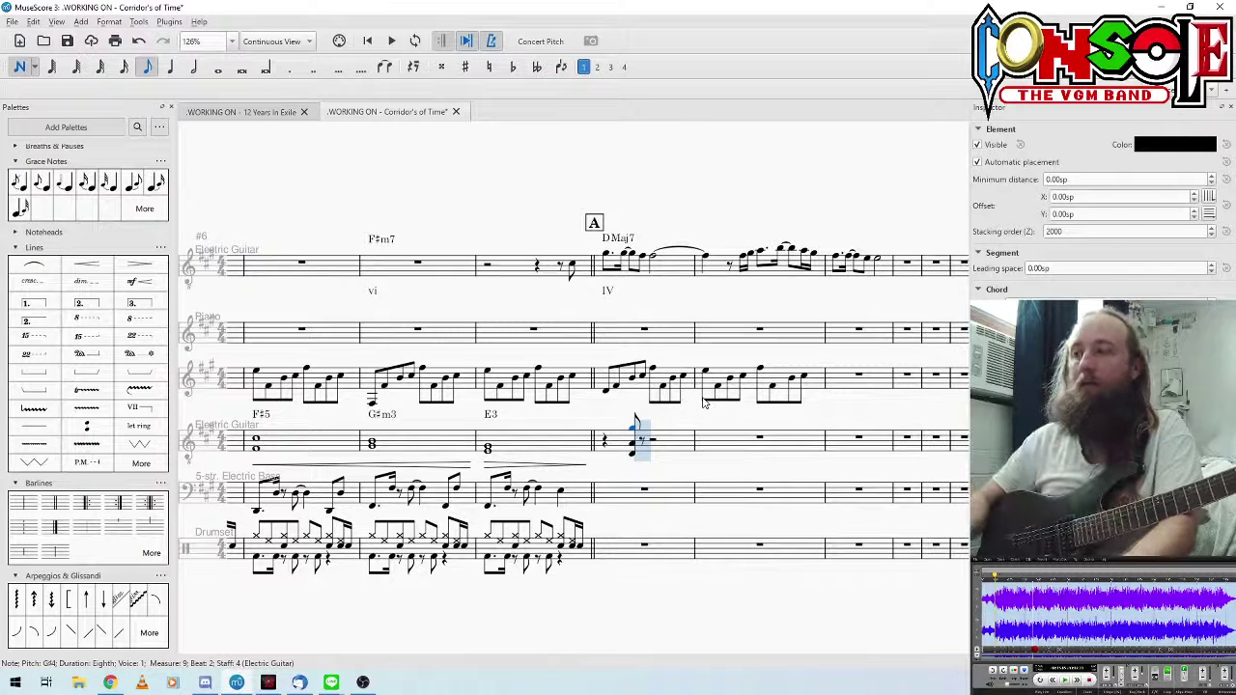
pyautogui.press('Down')
pyautogui.press('Down')
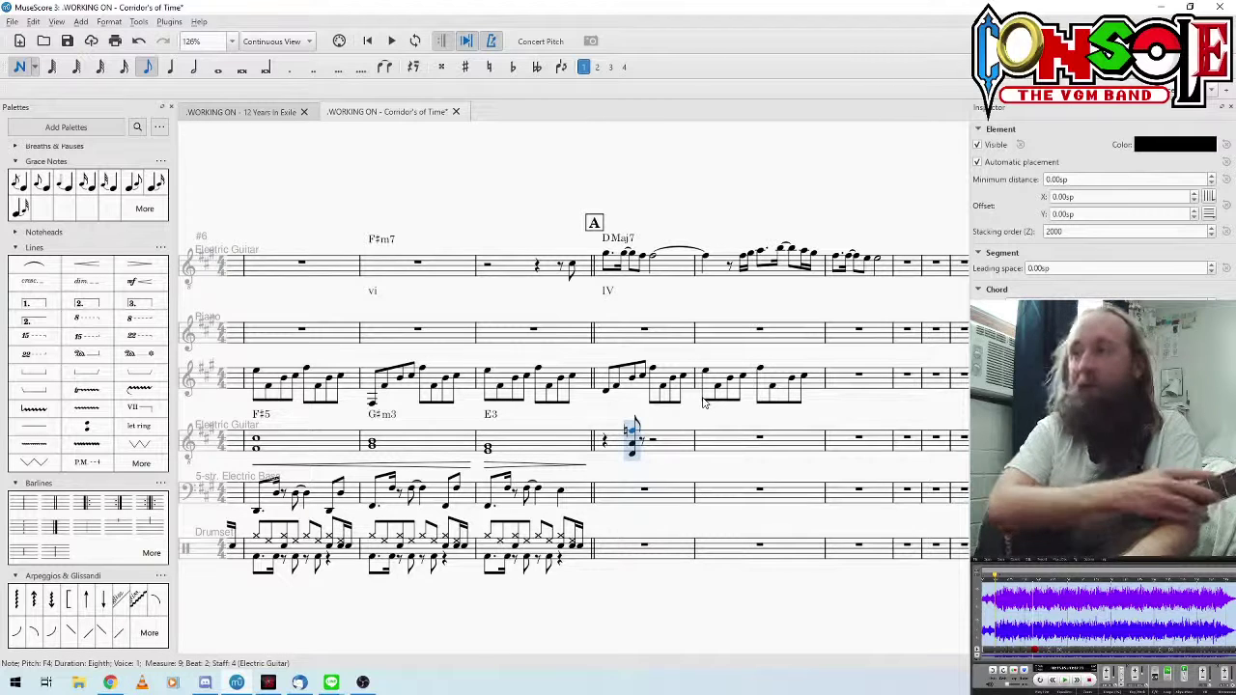
pyautogui.press('Down')
pyautogui.press('Down')
pyautogui.press('Down')
pyautogui.press('Down')
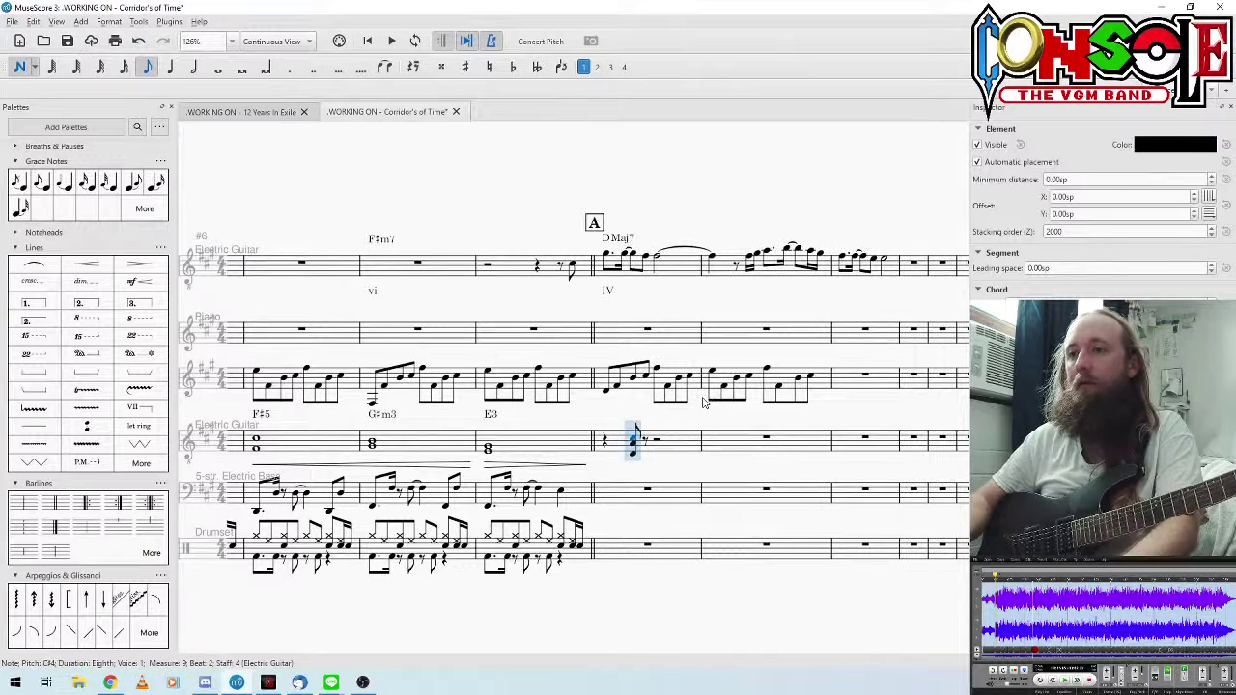
# Step: Add F#4 and A4 to the beat 2 chord in measure 9 of the lower guitar staff and mark it staccato
pyautogui.press('Left')
pyautogui.press('Right')
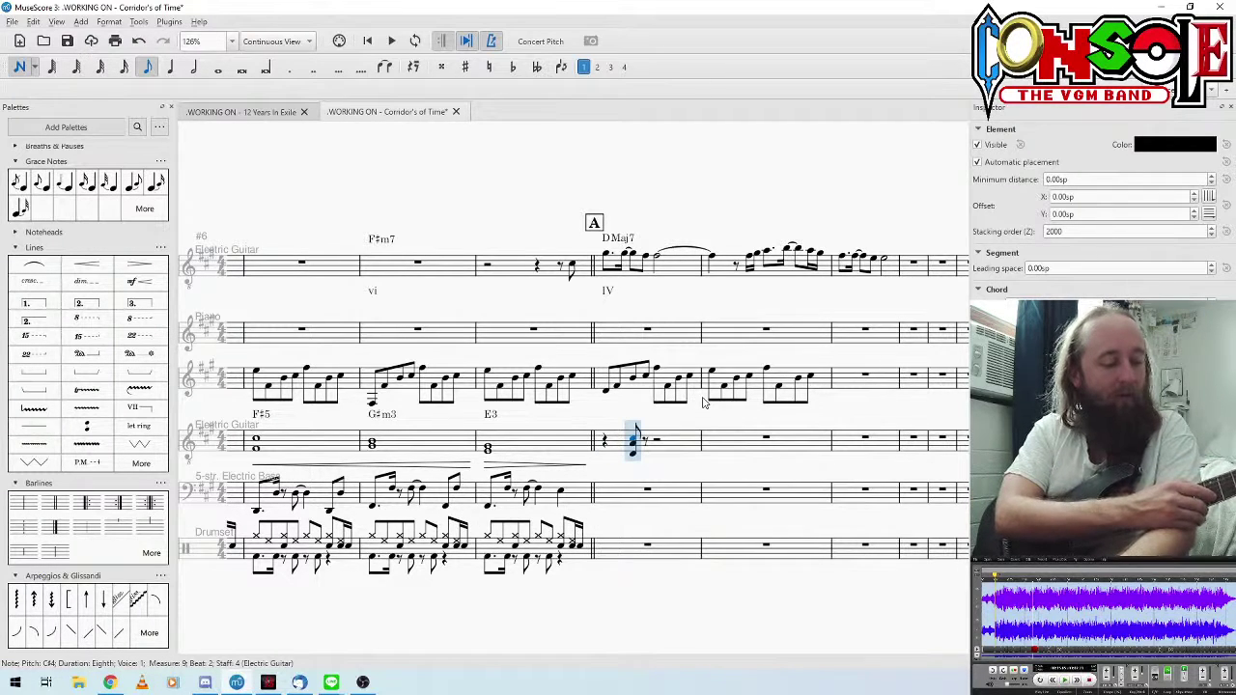
pyautogui.press('f')
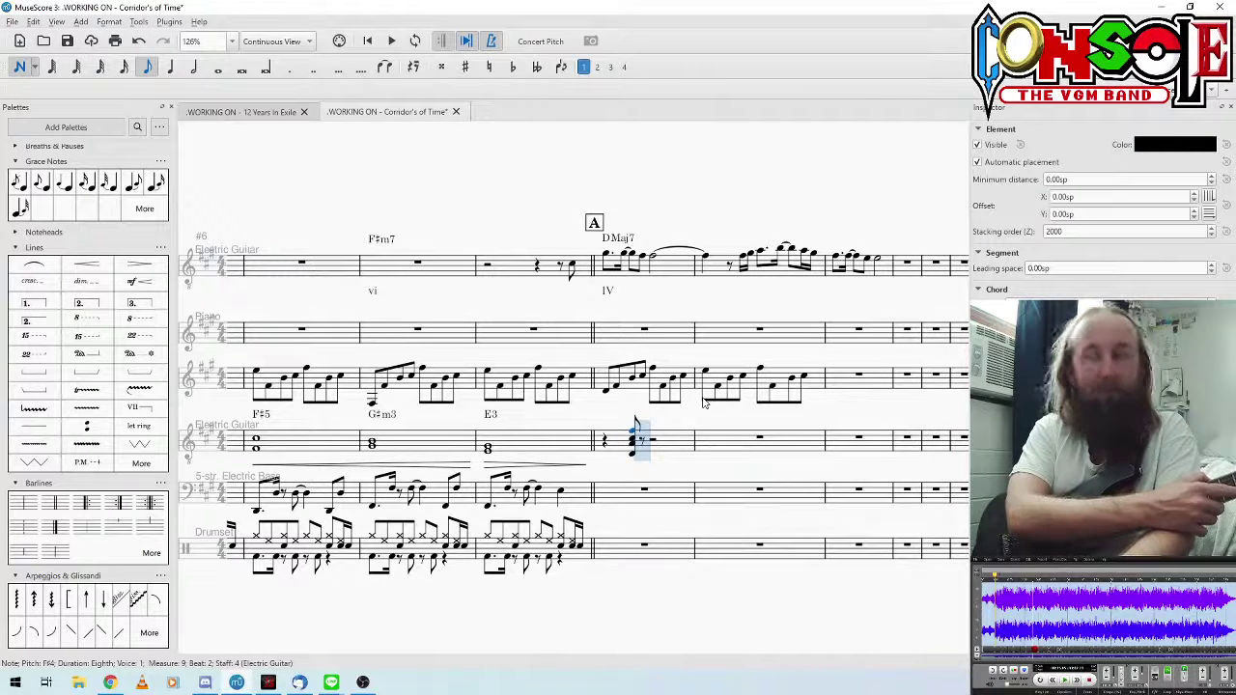
pyautogui.press('Escape')
pyautogui.press('a')
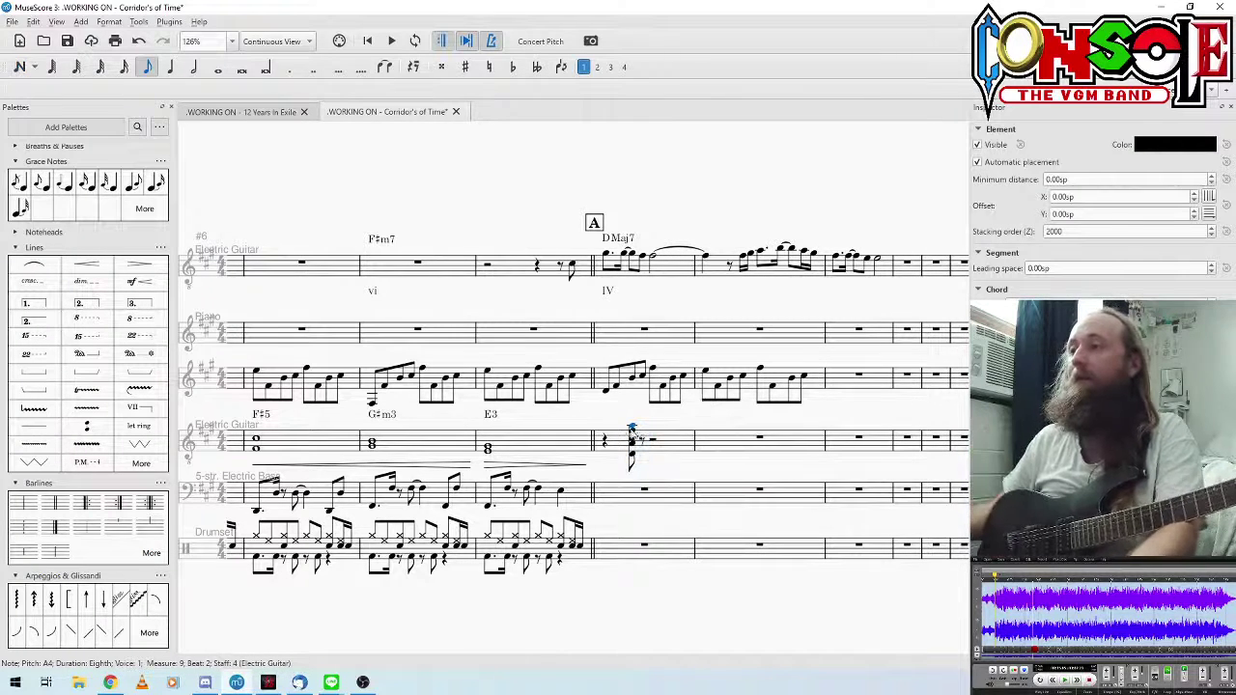
# Step: Play measure 9 from the lower guitar staff's opening rest and check the new chord's lowest and highest notes
pyautogui.click(605, 441)
pyautogui.press('space')
pyautogui.press('space')
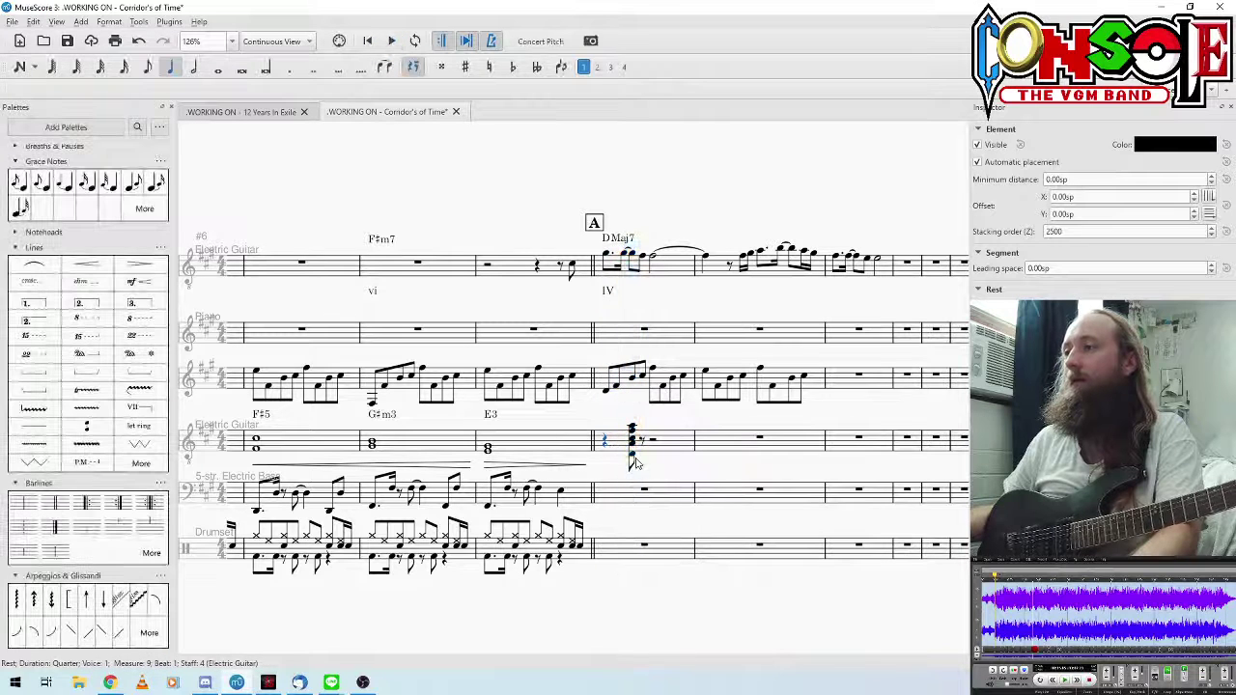
pyautogui.click(633, 455)
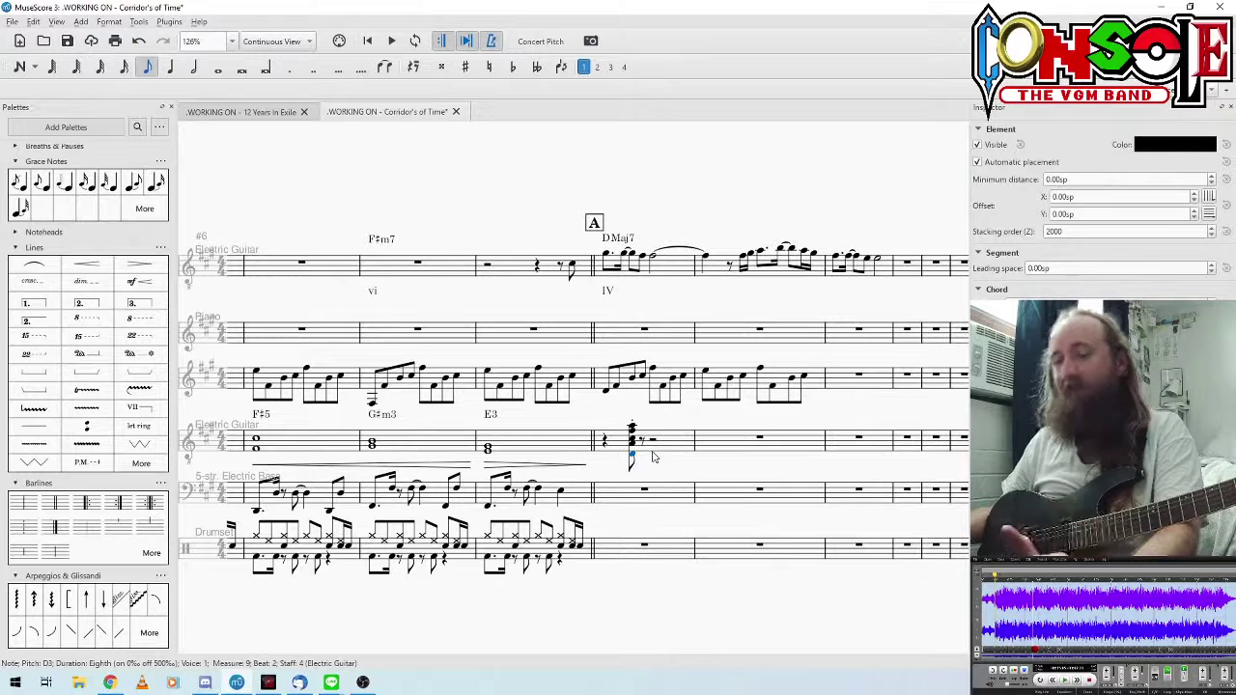
pyautogui.click(632, 426)
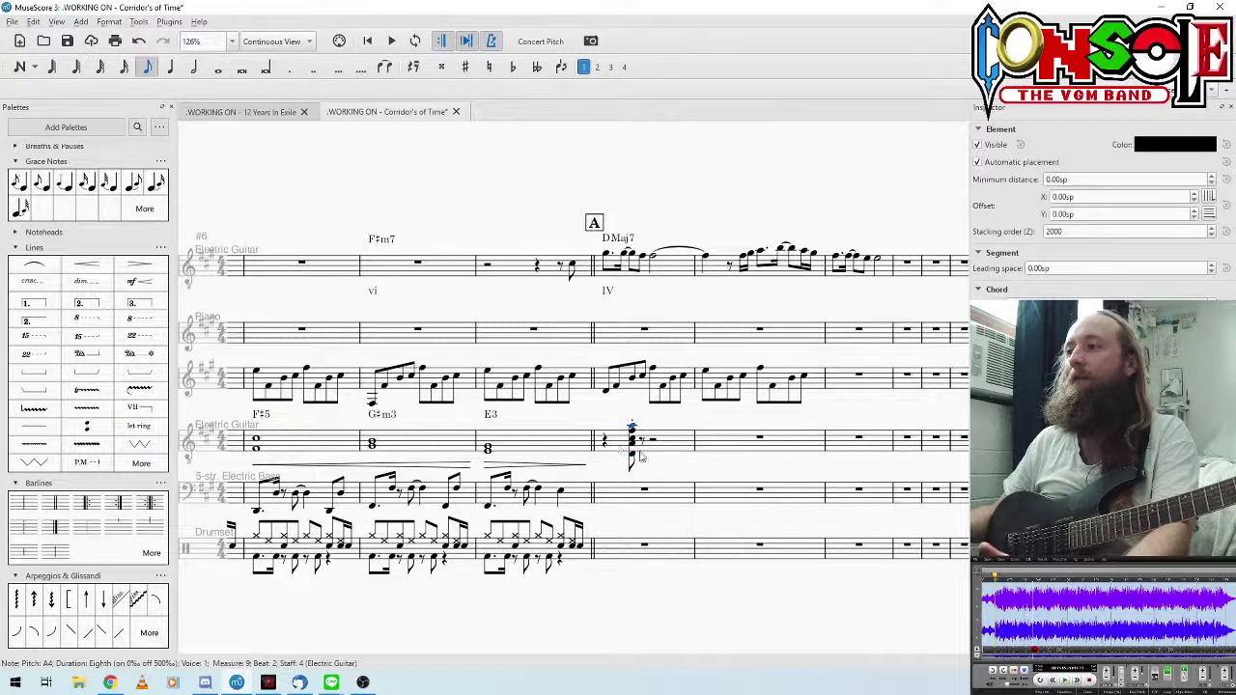
pyautogui.press('Left')
pyautogui.press('space')
pyautogui.press('space')
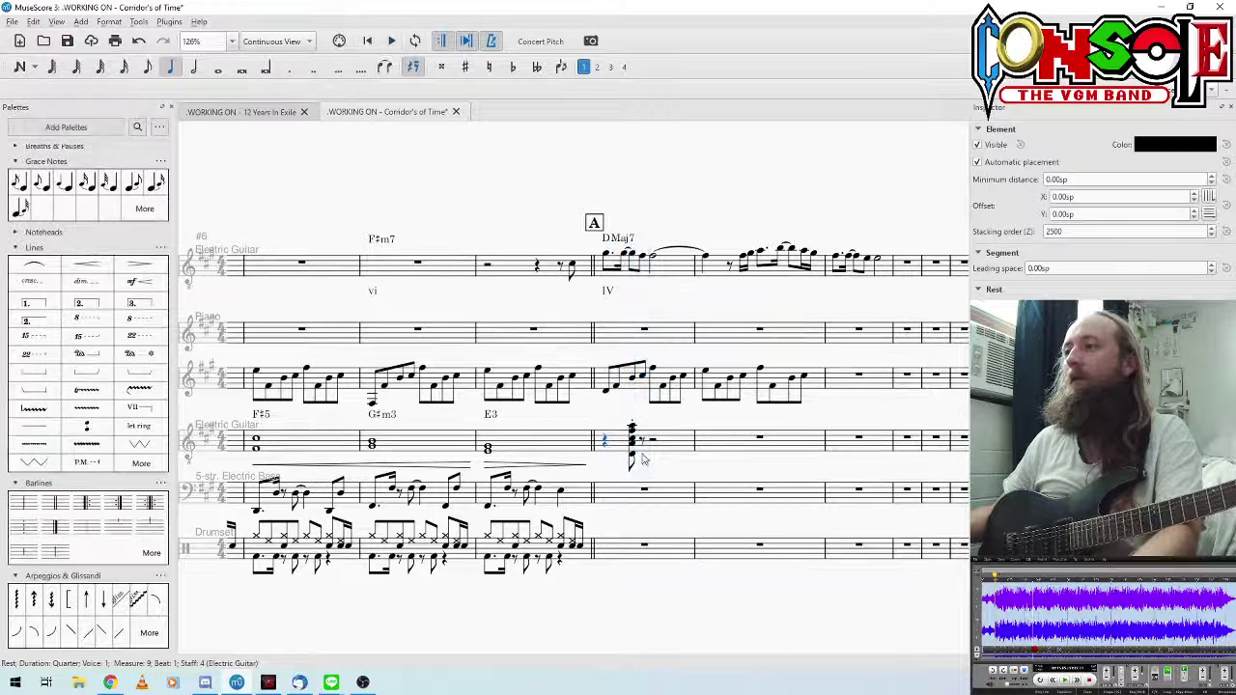
pyautogui.press('space')
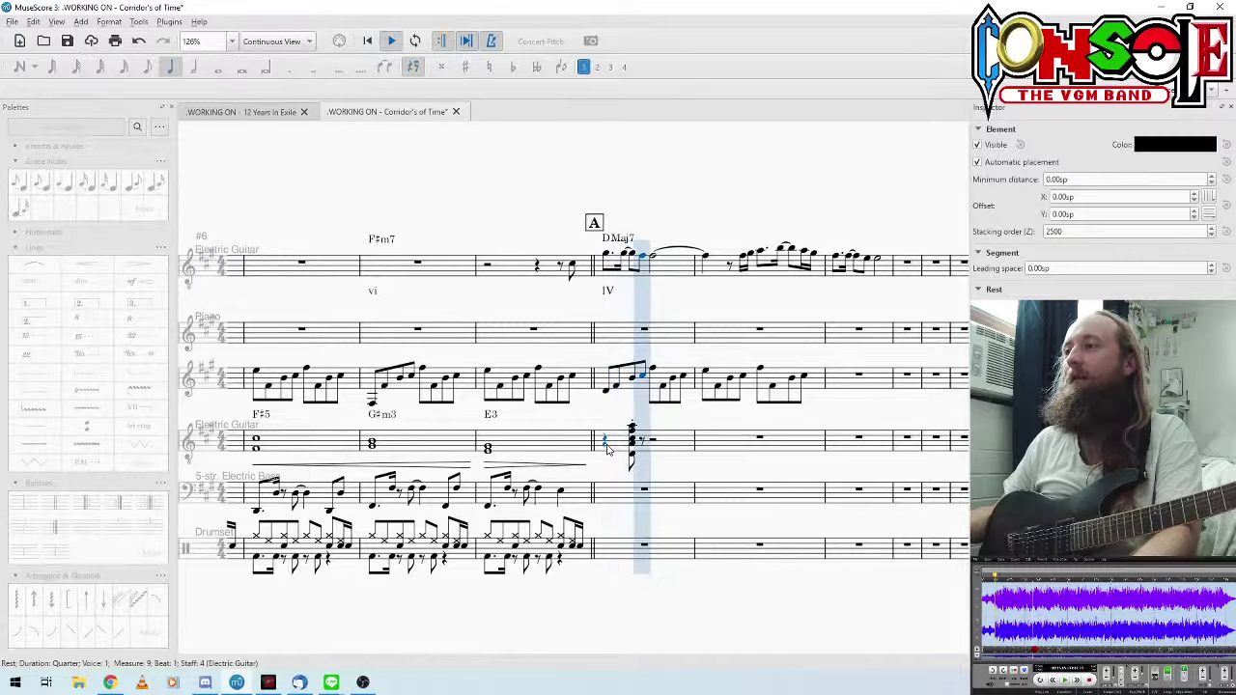
pyautogui.press('space')
# Step: Copy the staccato chord on beat 2 of measure 9 to the second half of beat 3, and play the measure back
pyautogui.keyDown('shift'); pyautogui.click(635, 435); pyautogui.keyUp('shift')
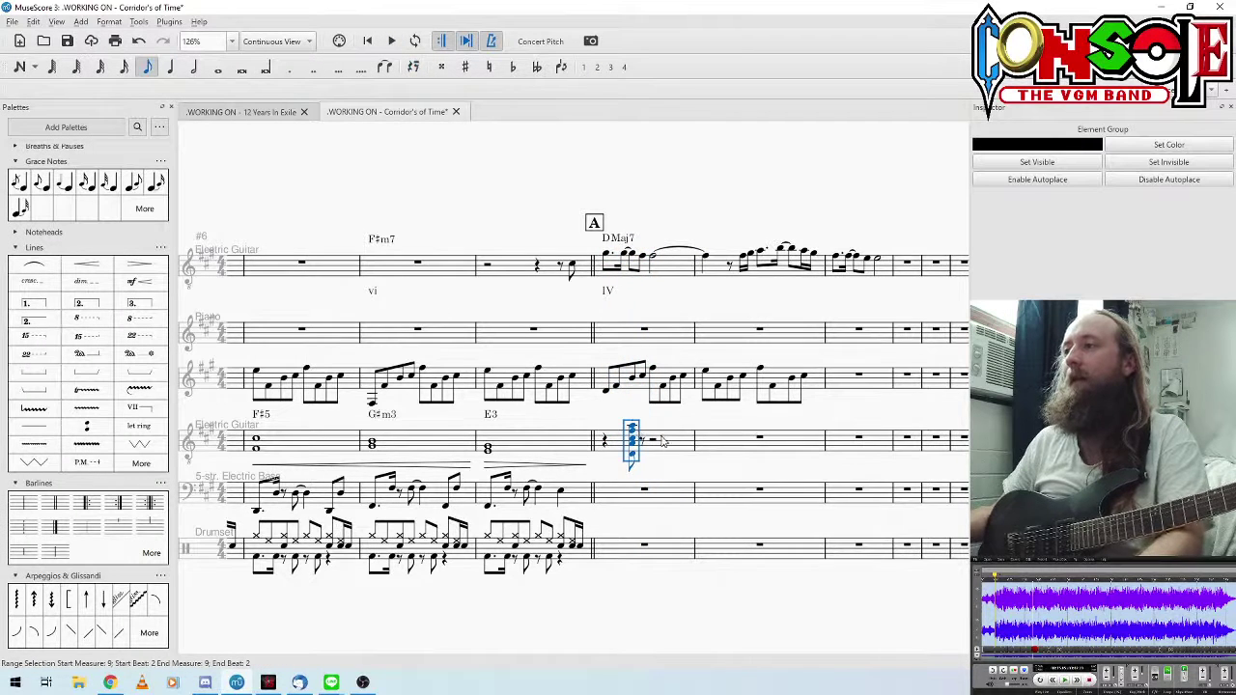
pyautogui.click(662, 441)
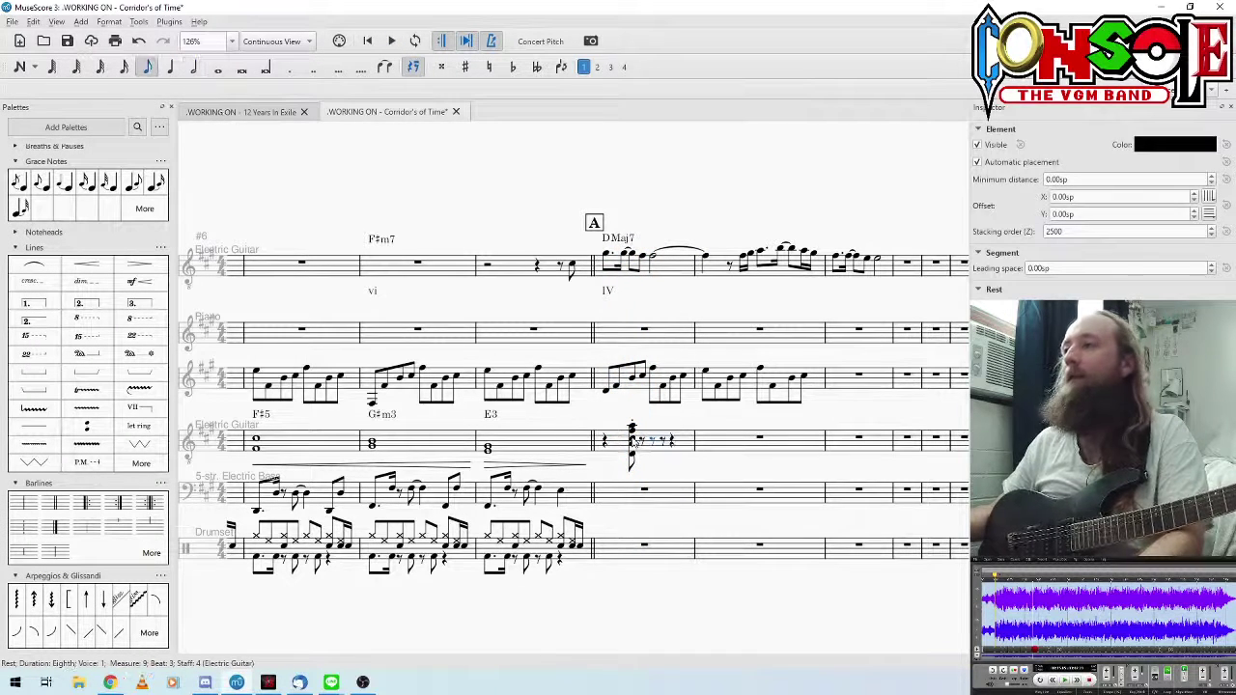
pyautogui.hotkey('ctrl', 'v')
pyautogui.press('Escape')
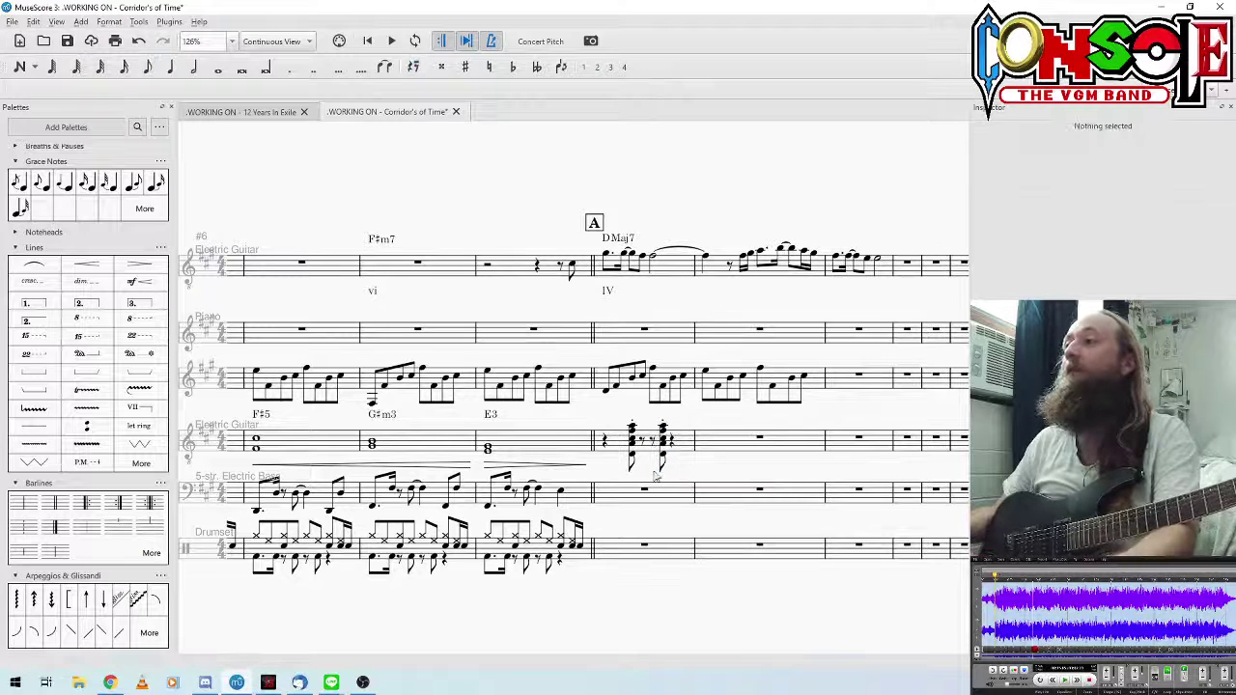
pyautogui.click(603, 440)
pyautogui.press('space')
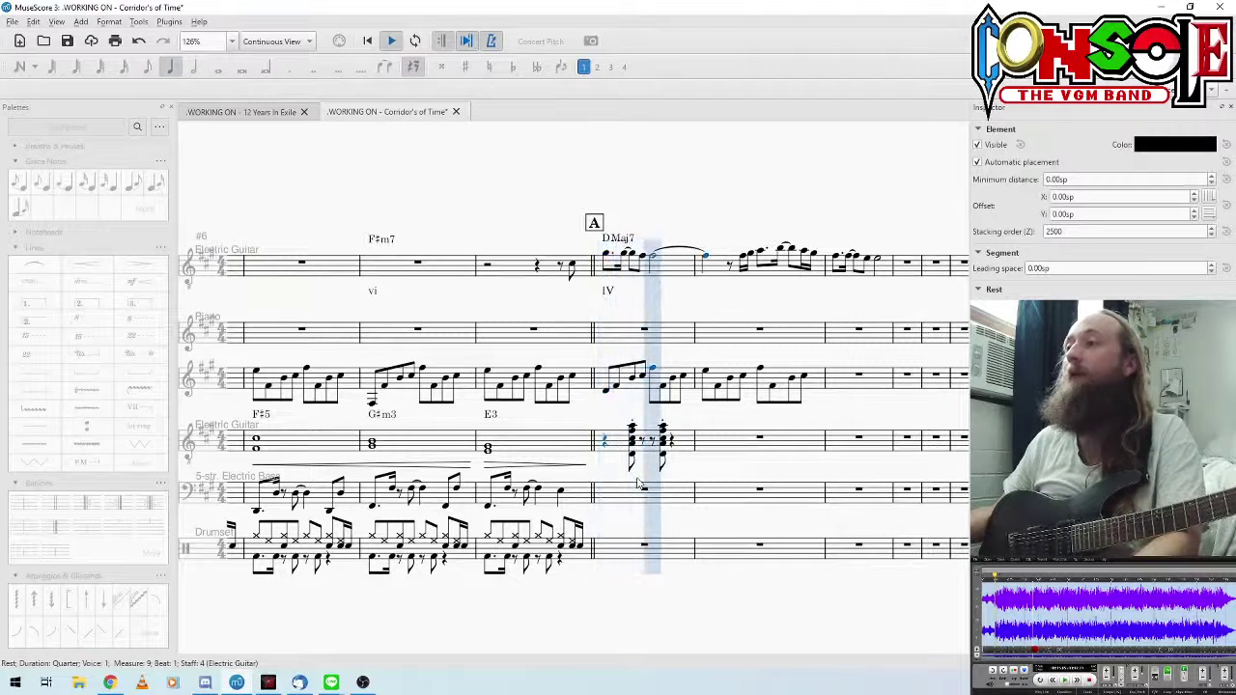
pyautogui.press('space')
# Step: Copy measure 9 of the lower guitar staff to measure 10 and play both measures back
pyautogui.click(622, 455)
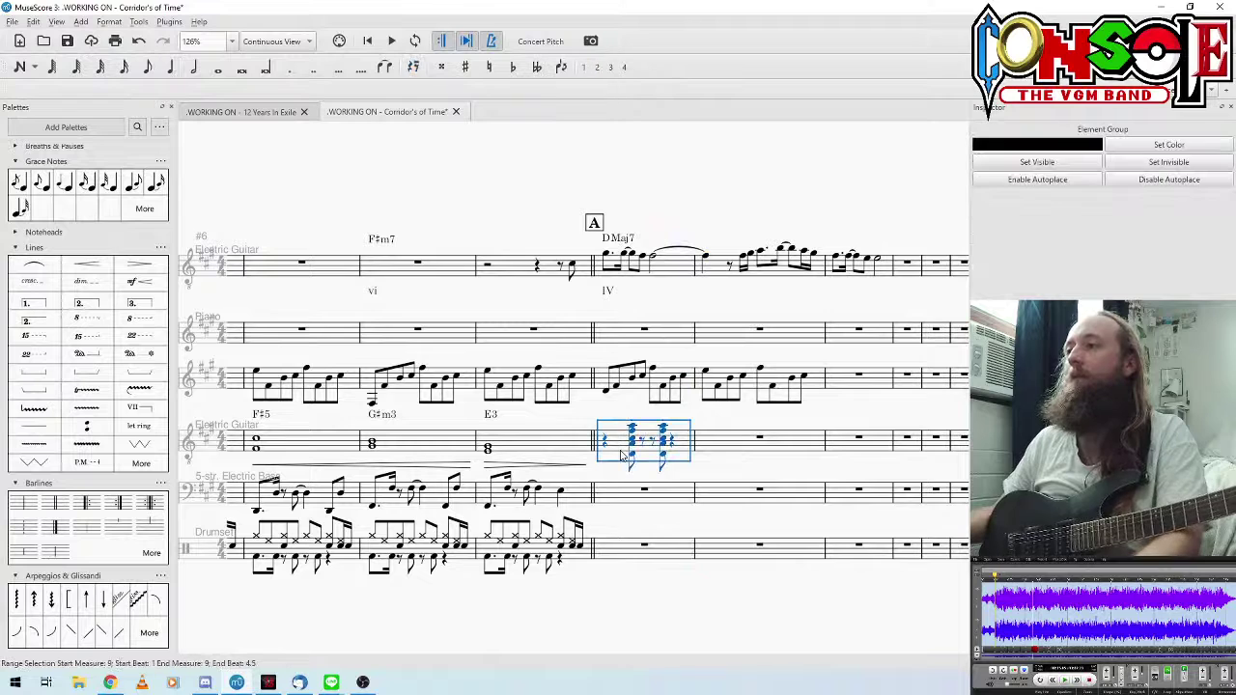
pyautogui.hotkey('ctrl', 'c')
pyautogui.click(707, 448)
pyautogui.hotkey('ctrl', 'v')
pyautogui.click(610, 458)
pyautogui.press('space')
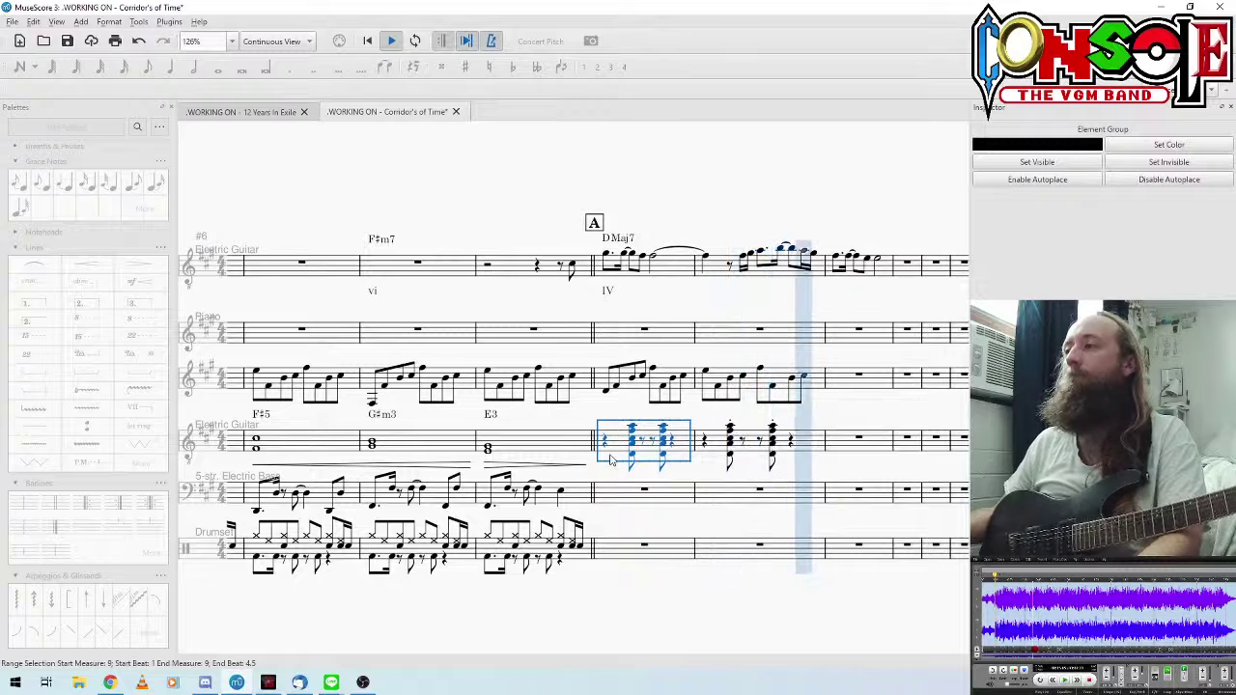
pyautogui.press('space')
# Step: Divide the rest in measure 11 of the lower guitar staff into a quarter rest followed by an eighth rest on beat 2
pyautogui.click(818, 475)
pyautogui.moveTo(826, 471); pyautogui.dragTo(635, 462)
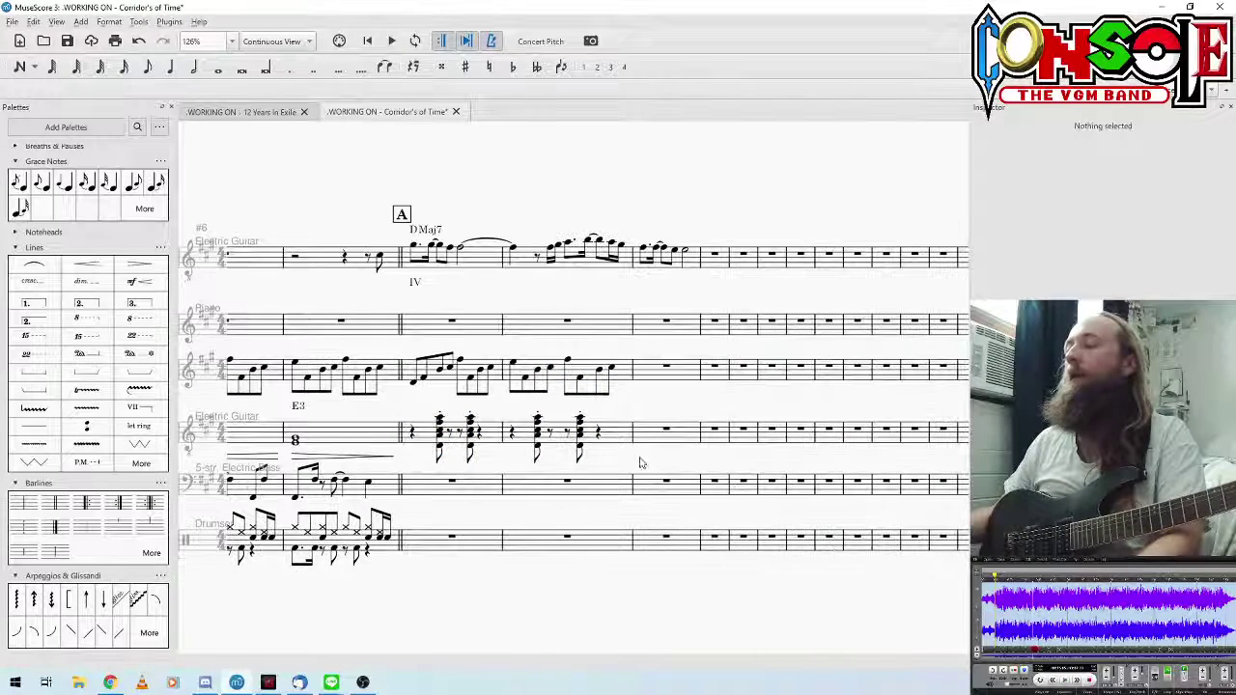
pyautogui.click(664, 437)
pyautogui.press('n')
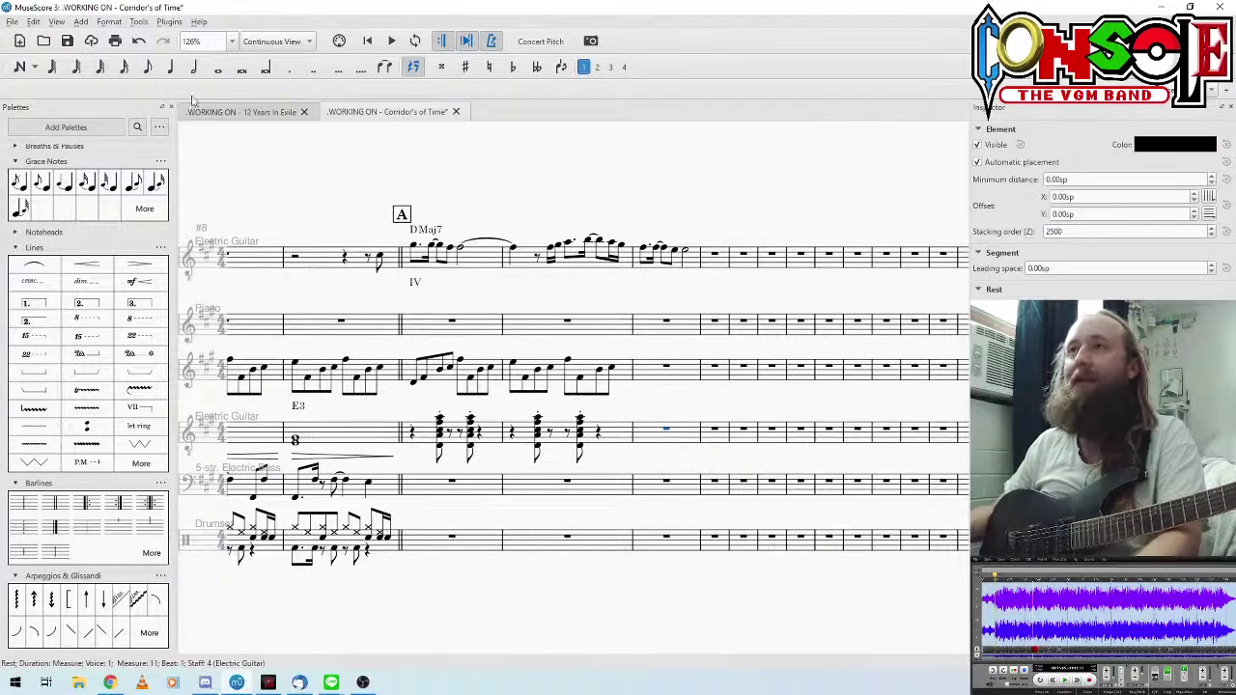
pyautogui.press('5')
pyautogui.press('Right')
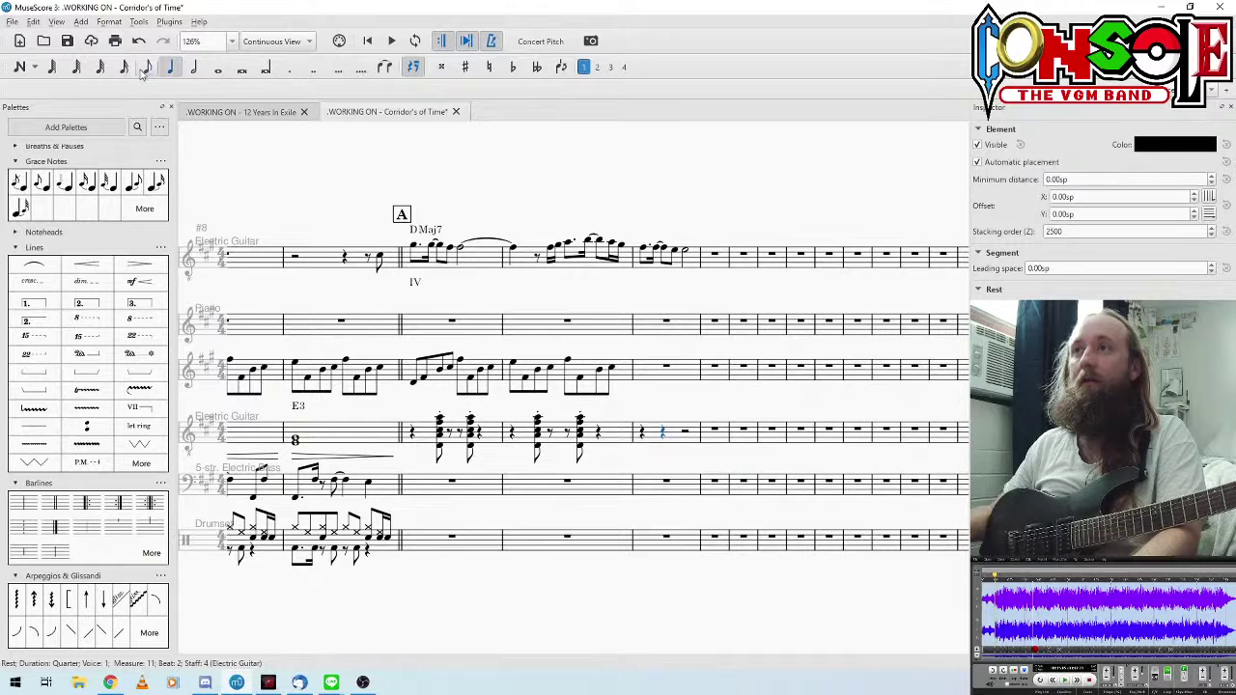
pyautogui.press('4')
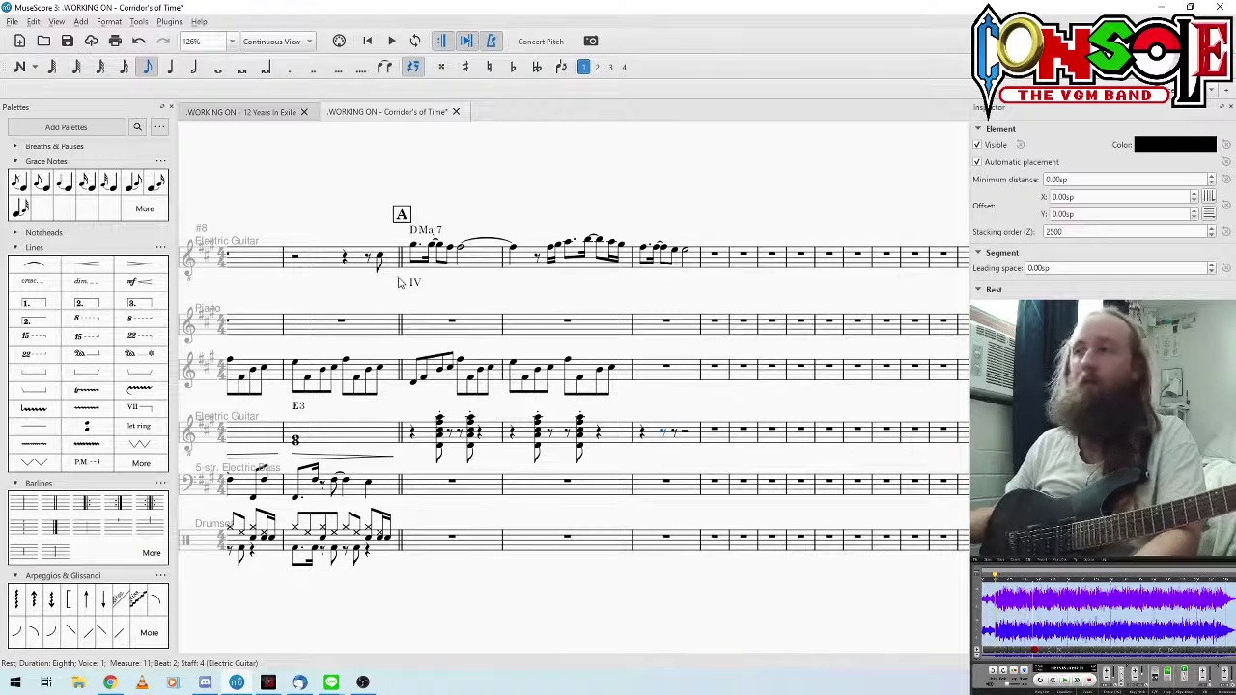
# Step: Enter an eighth-note chord of C#3, G#3, B3, E4 and G#4 on beat 2 of measure 11 in the lower guitar staff
pyautogui.press('n')
pyautogui.press('c')
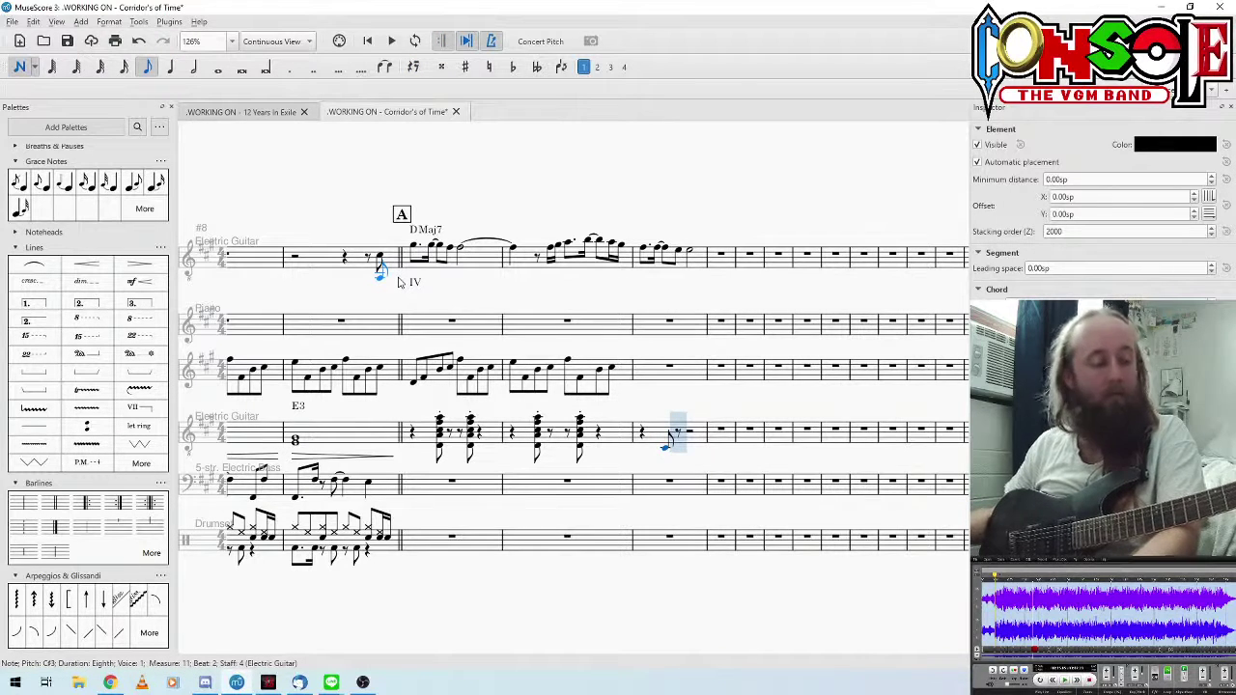
pyautogui.press('Up')
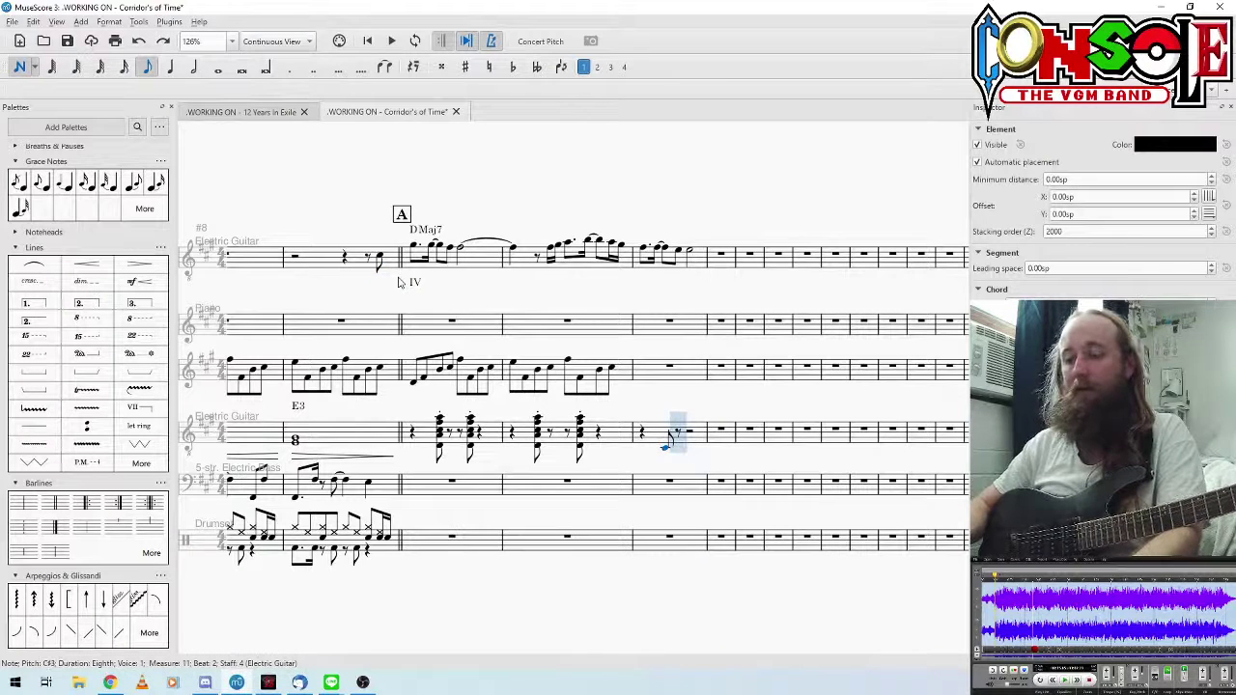
pyautogui.press('Up')
pyautogui.press('Up')
pyautogui.press('Up')
pyautogui.press('Up')
pyautogui.press('Up')
pyautogui.press('Up')
pyautogui.press('Up')
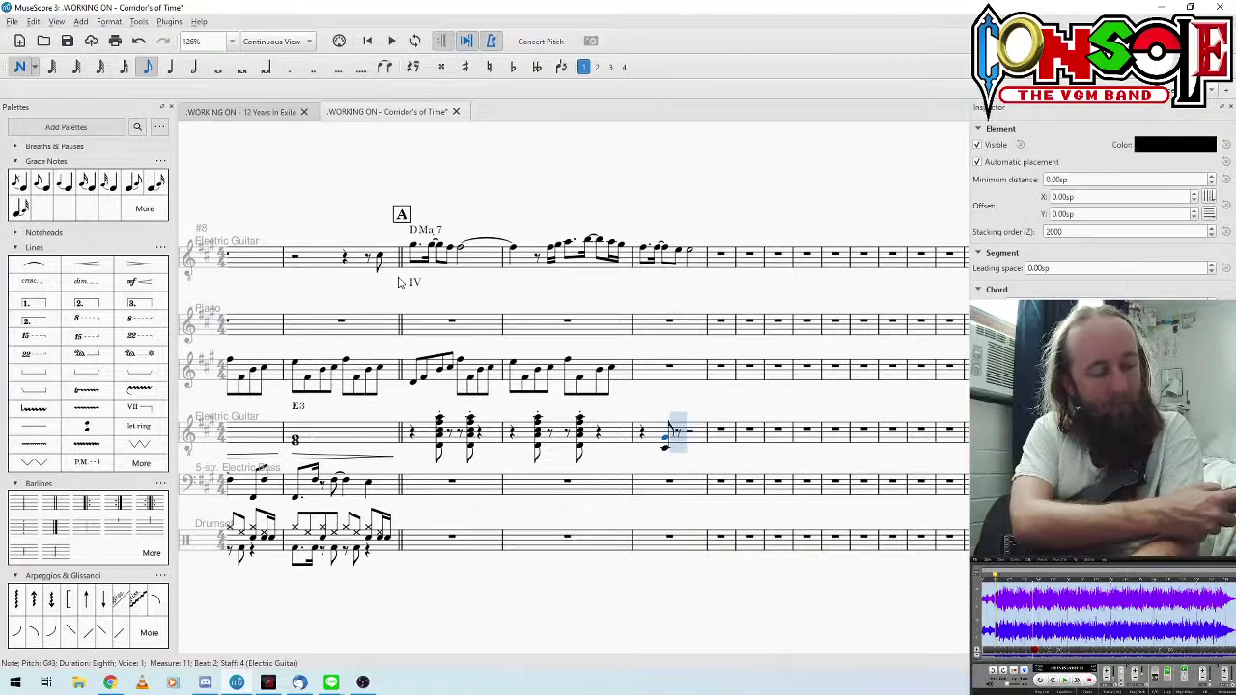
pyautogui.press('Up')
pyautogui.press('Up')
pyautogui.press('Up')
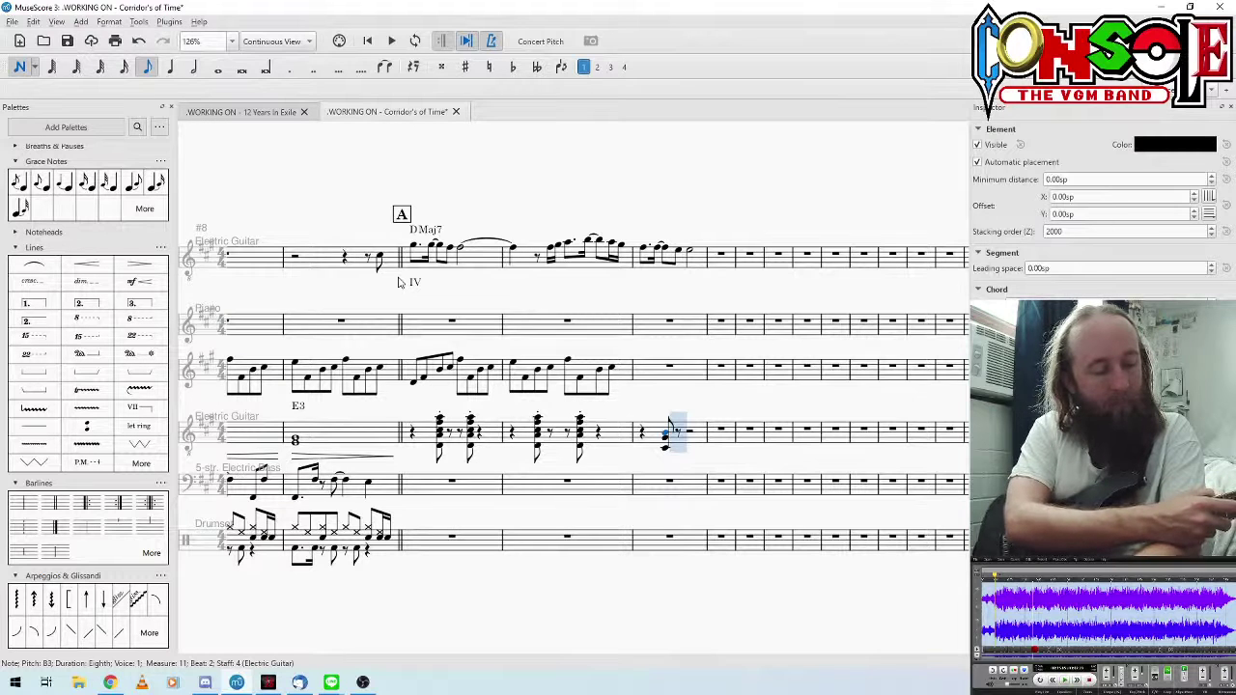
pyautogui.hotkey('alt', '4')
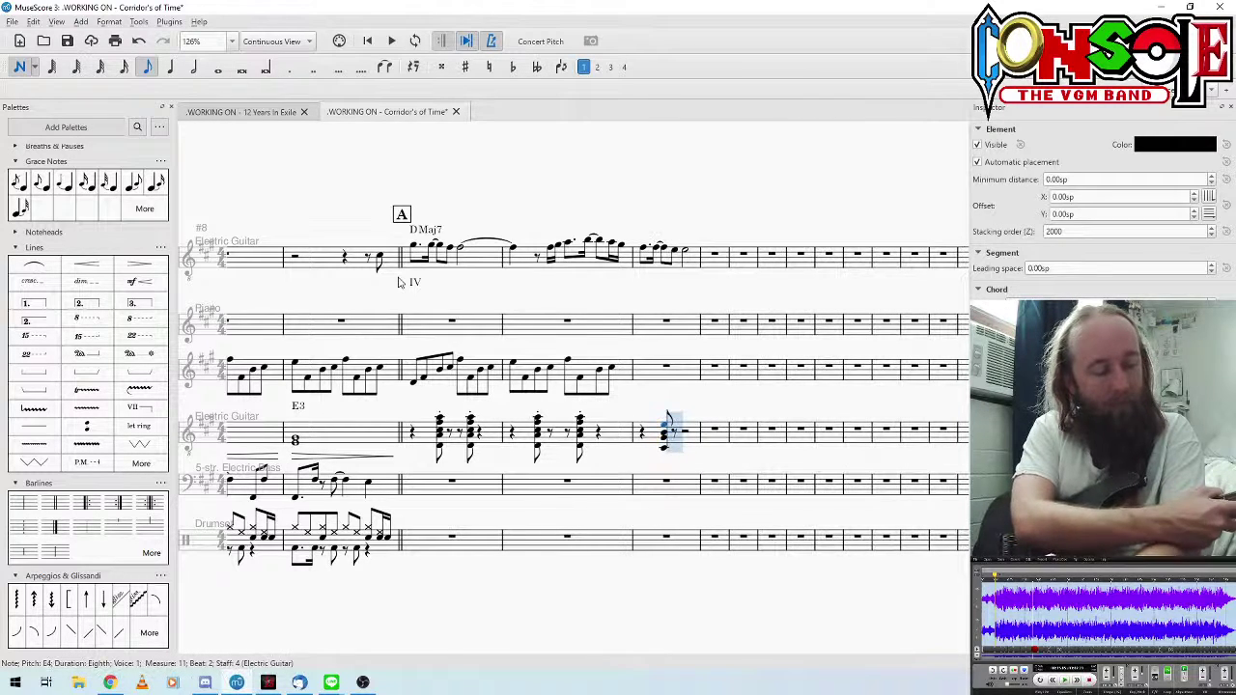
pyautogui.hotkey('alt', '3')
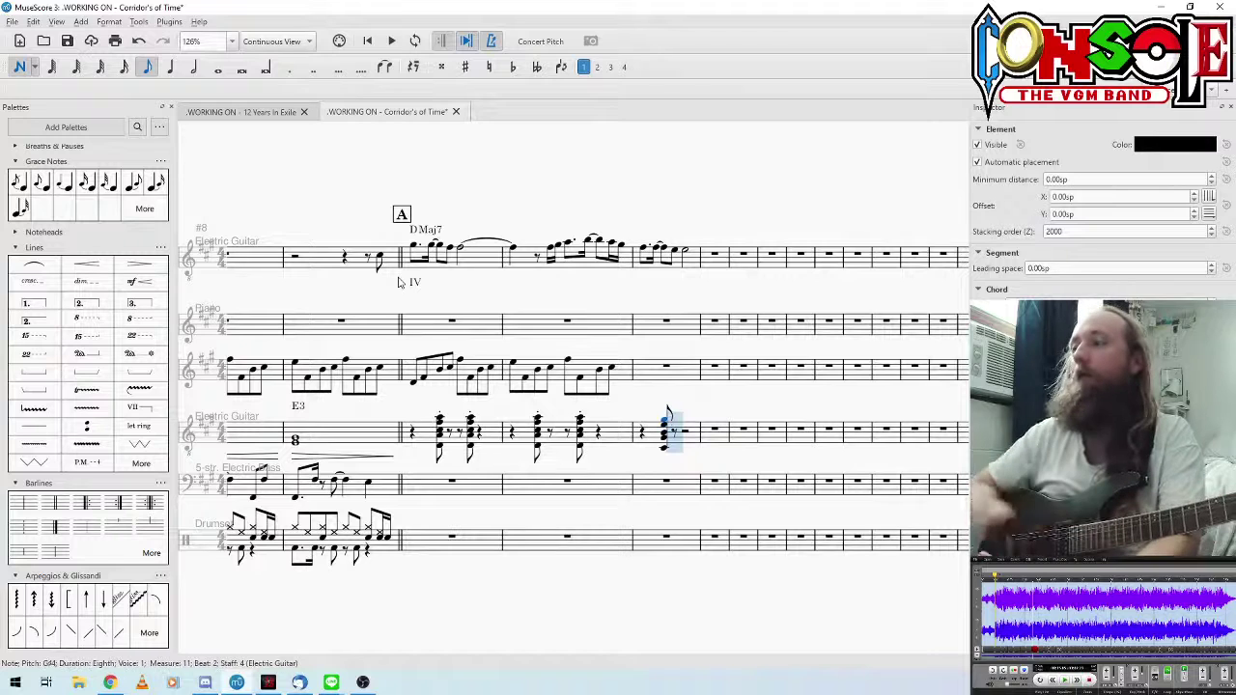
# Step: Divide measure 11's half rest into two eighth rests and a quarter rest, and make the chord on beat 2 staccato
pyautogui.press('Escape')
pyautogui.press('Right')
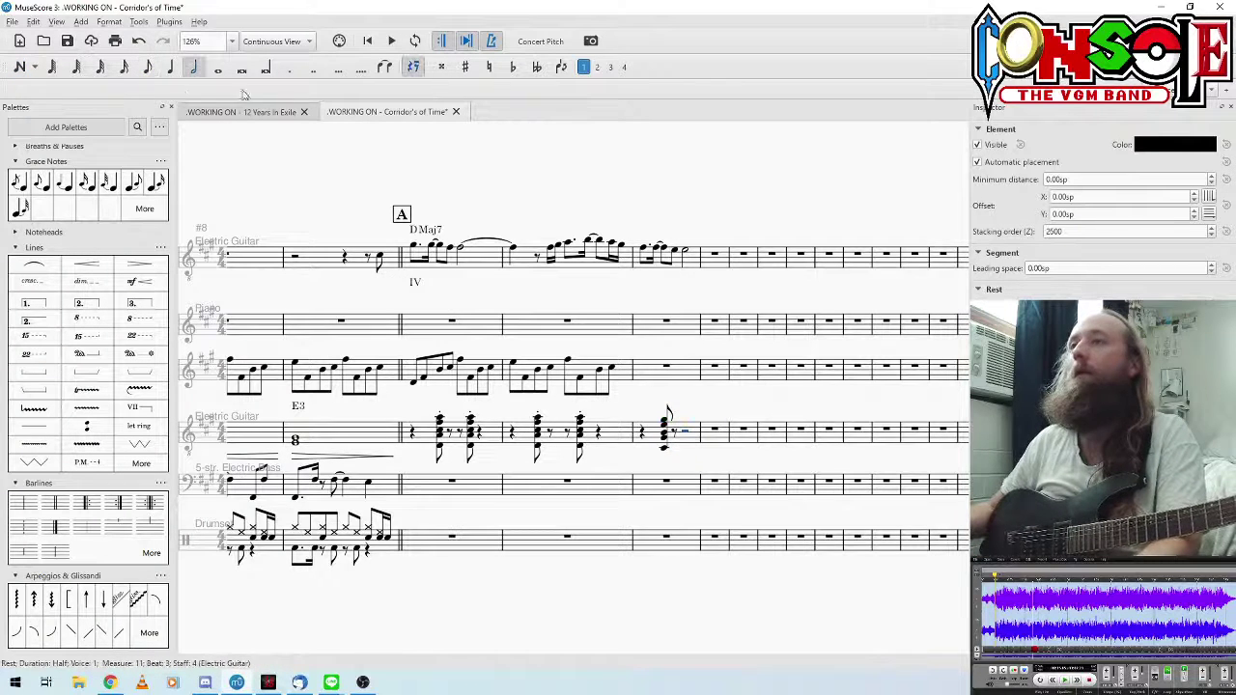
pyautogui.click(666, 450)
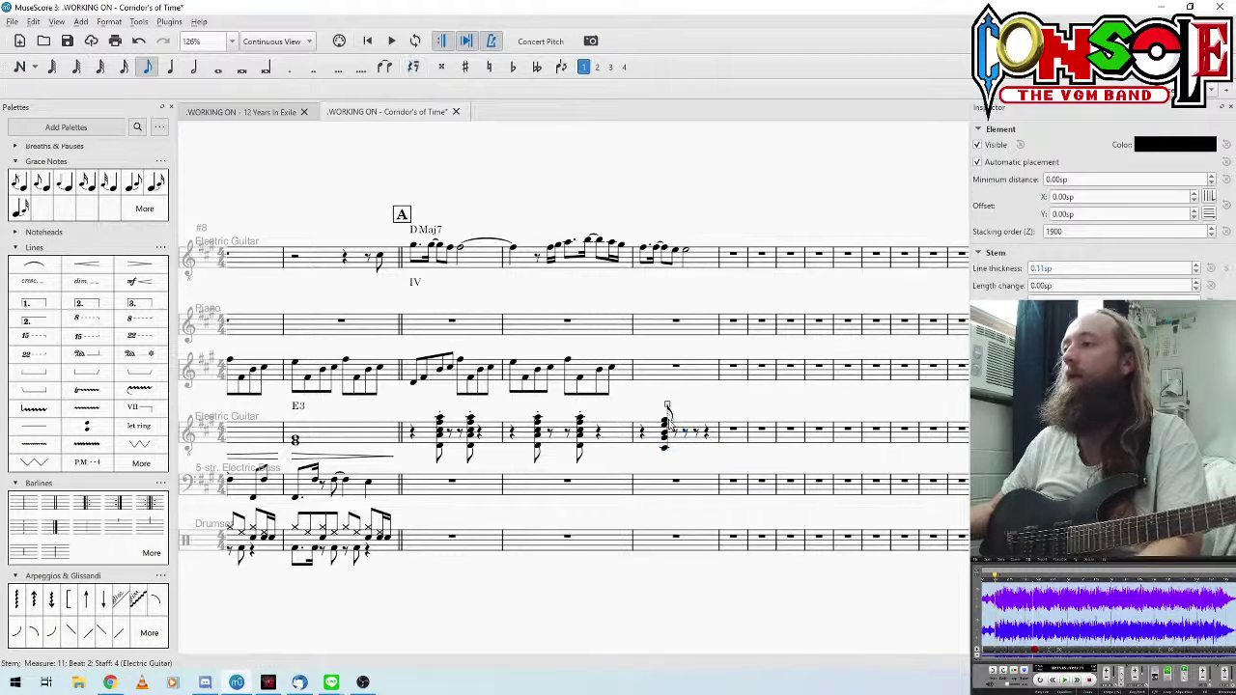
pyautogui.keyDown('shift'); pyautogui.click(666, 454); pyautogui.keyUp('shift')
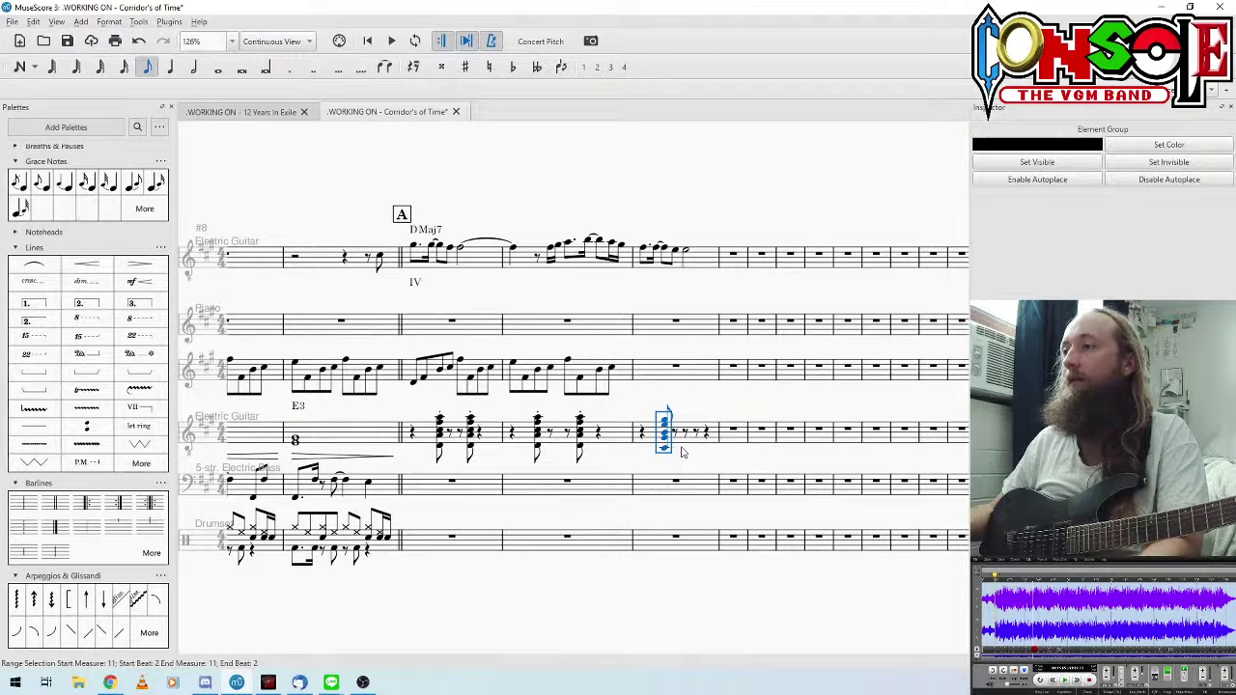
pyautogui.press('Escape')
pyautogui.click(664, 447)
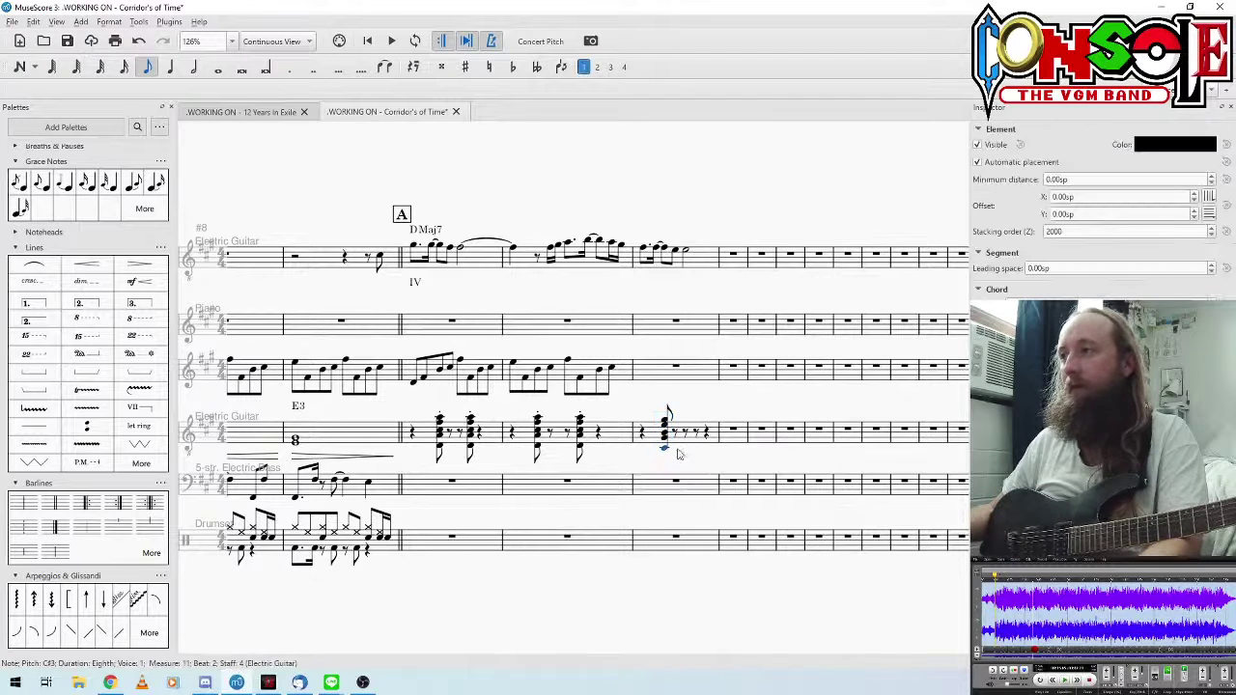
pyautogui.press('Escape')
pyautogui.click(665, 448)
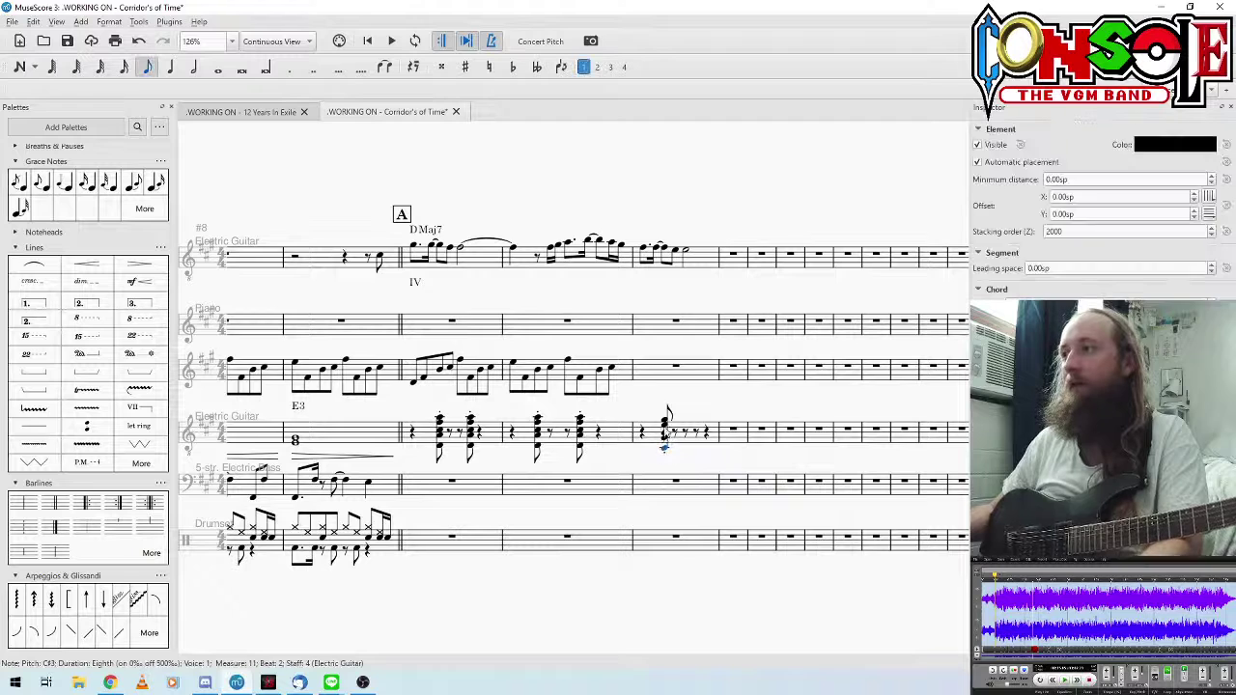
# Step: Copy measure 11's staccato chord to the second half of beat 3, and repeat the whole lower guitar measure in measure 12
pyautogui.keyDown('shift'); pyautogui.click(665, 449); pyautogui.keyUp('shift')
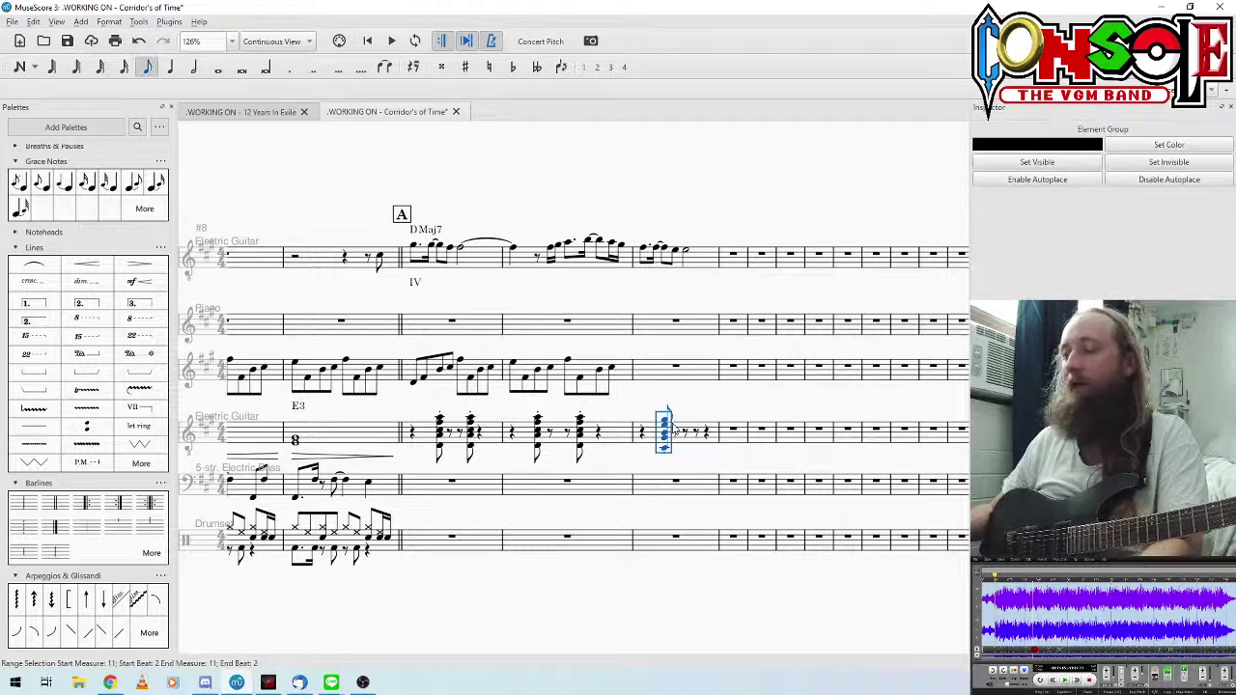
pyautogui.click(693, 435)
pyautogui.keyDown('shift'); pyautogui.click(711, 444); pyautogui.keyUp('shift')
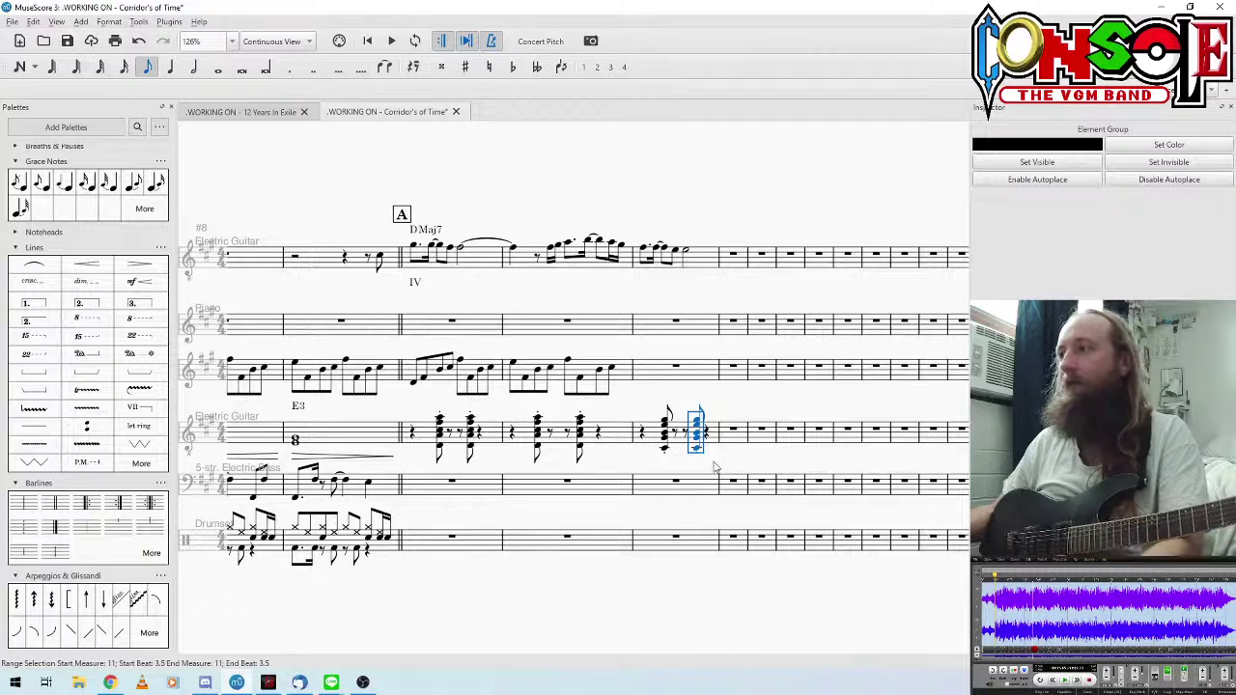
pyautogui.press('Escape')
pyautogui.keyDown('shift'); pyautogui.click(660, 442); pyautogui.keyUp('shift')
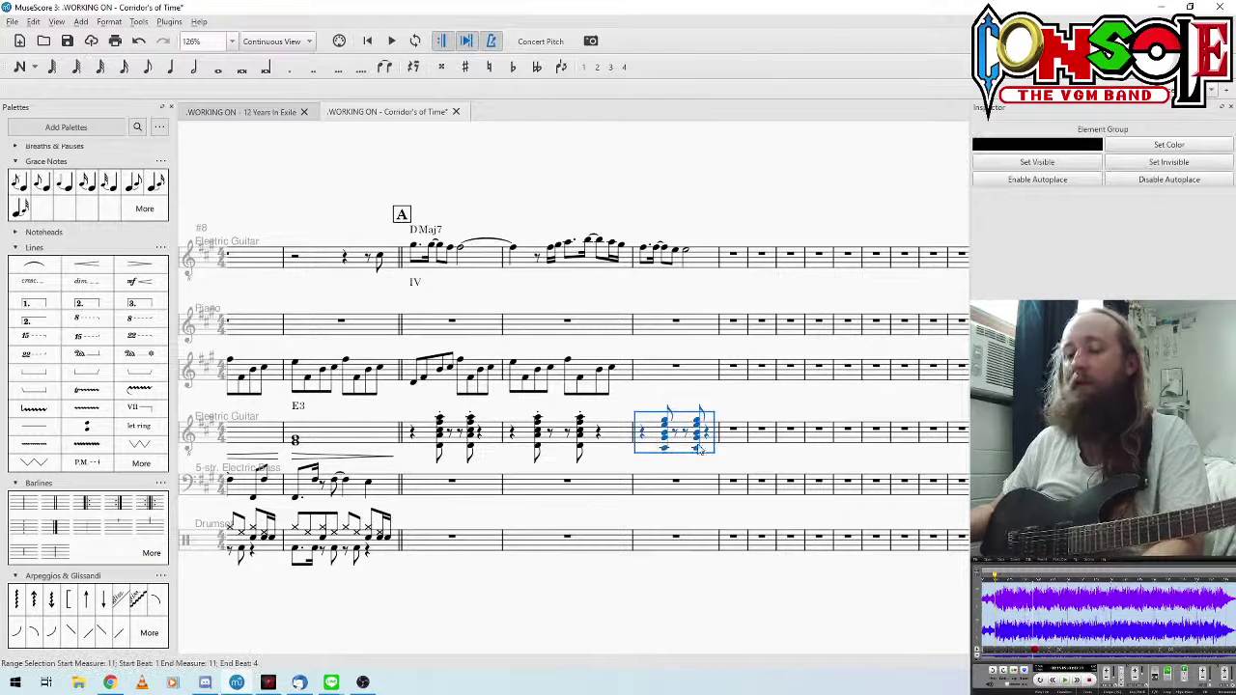
pyautogui.press('r')
pyautogui.press('Escape')
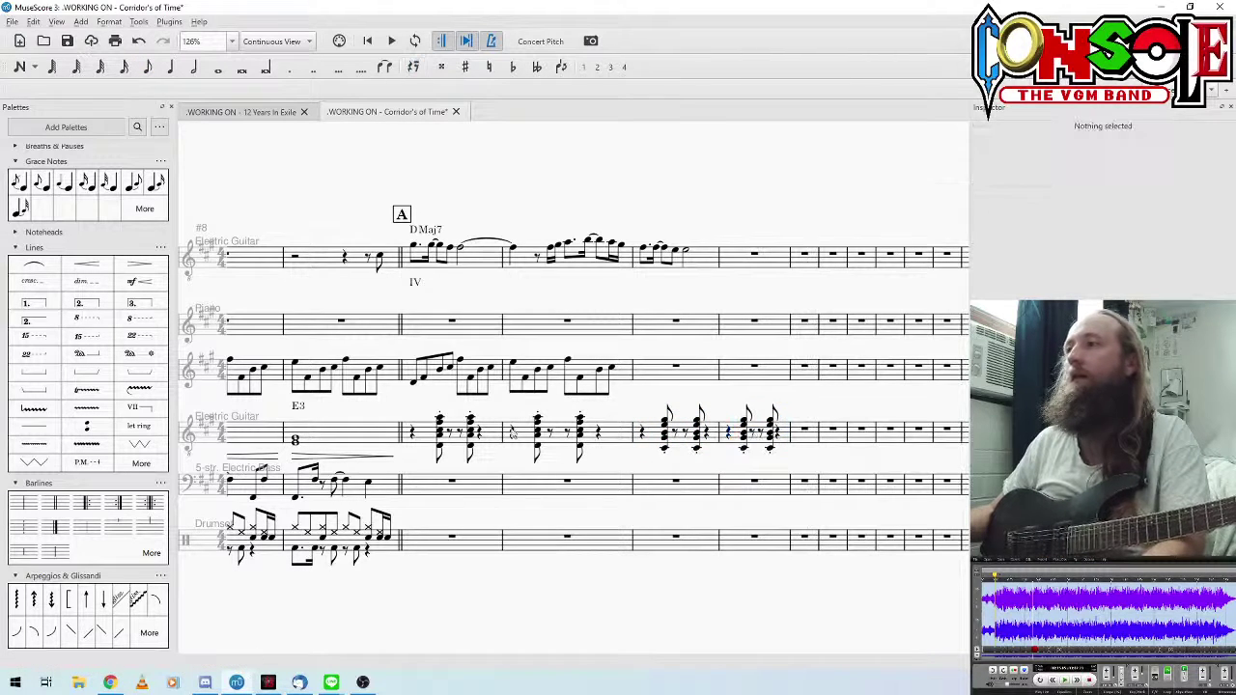
# Step: Copy the DMaj7 chord symbol to the start of measure 11 in the top guitar staff and change it to C#m7
pyautogui.click(435, 232)
pyautogui.hotkey('ctrl', 'c')
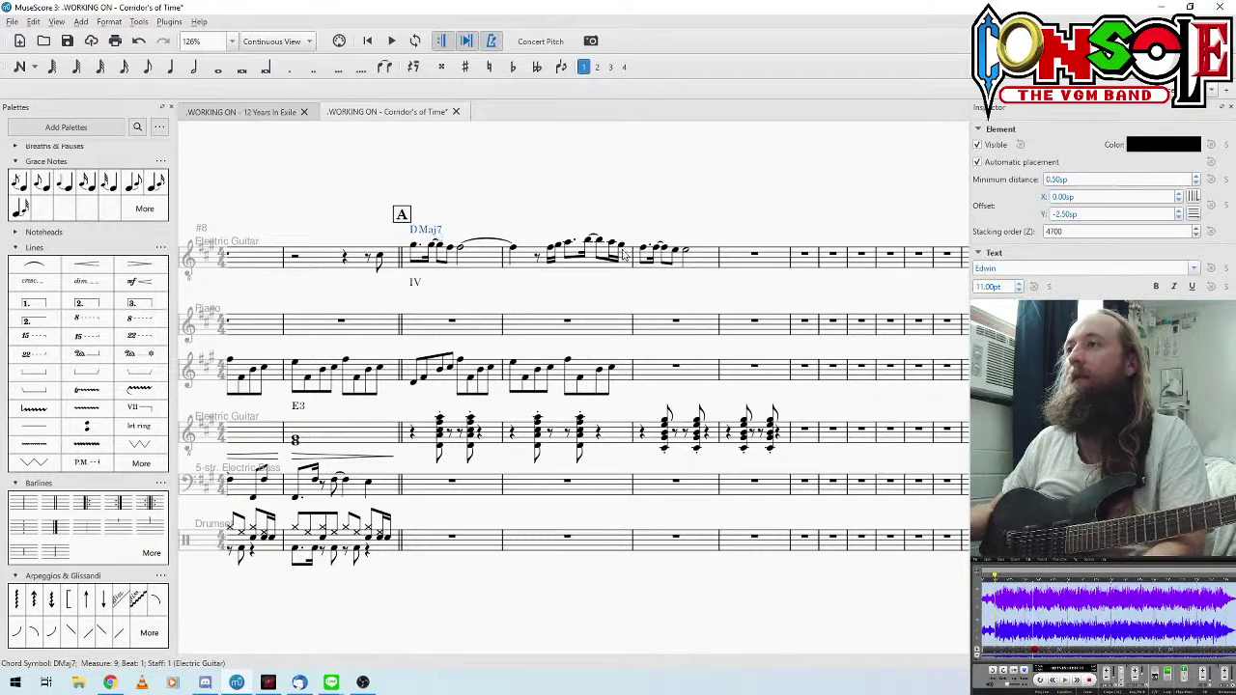
pyautogui.click(643, 250)
pyautogui.hotkey('ctrl', 'v')
pyautogui.click(650, 235)
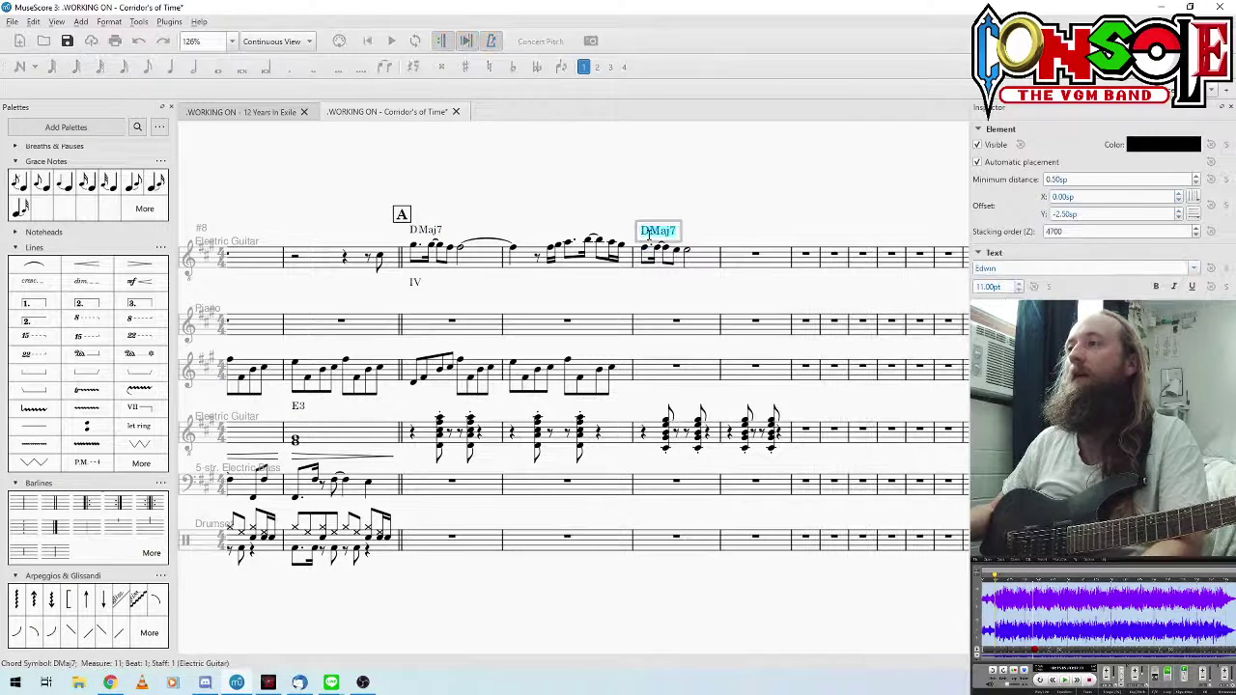
pyautogui.doubleClick(650, 235)
pyautogui.press('BackSpace')
pyautogui.press('BackSpace')
pyautogui.press('BackSpace')
pyautogui.press('BackSpace')
pyautogui.press('BackSpace')
pyautogui.write('C#m7')
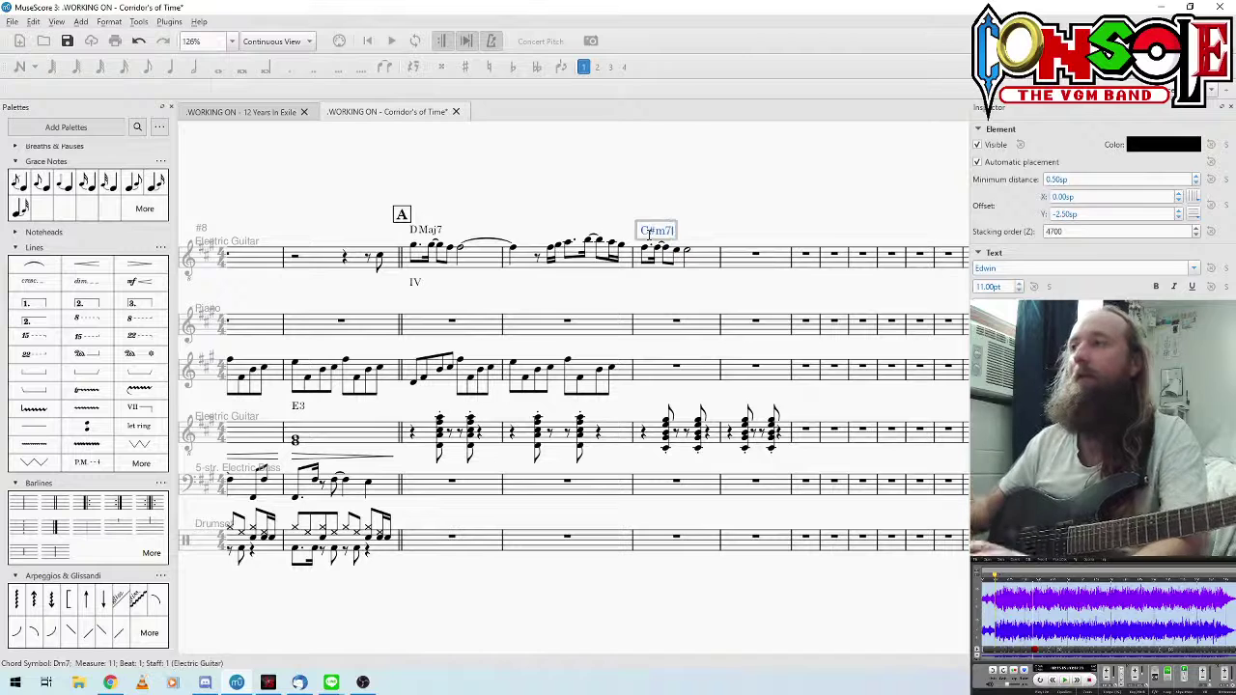
pyautogui.click(642, 200)
# Step: Copy the Roman numeral IV from measure 9 to the start of measure 11 and change it to iii
pyautogui.click(423, 282)
pyautogui.hotkey('ctrl', 'c')
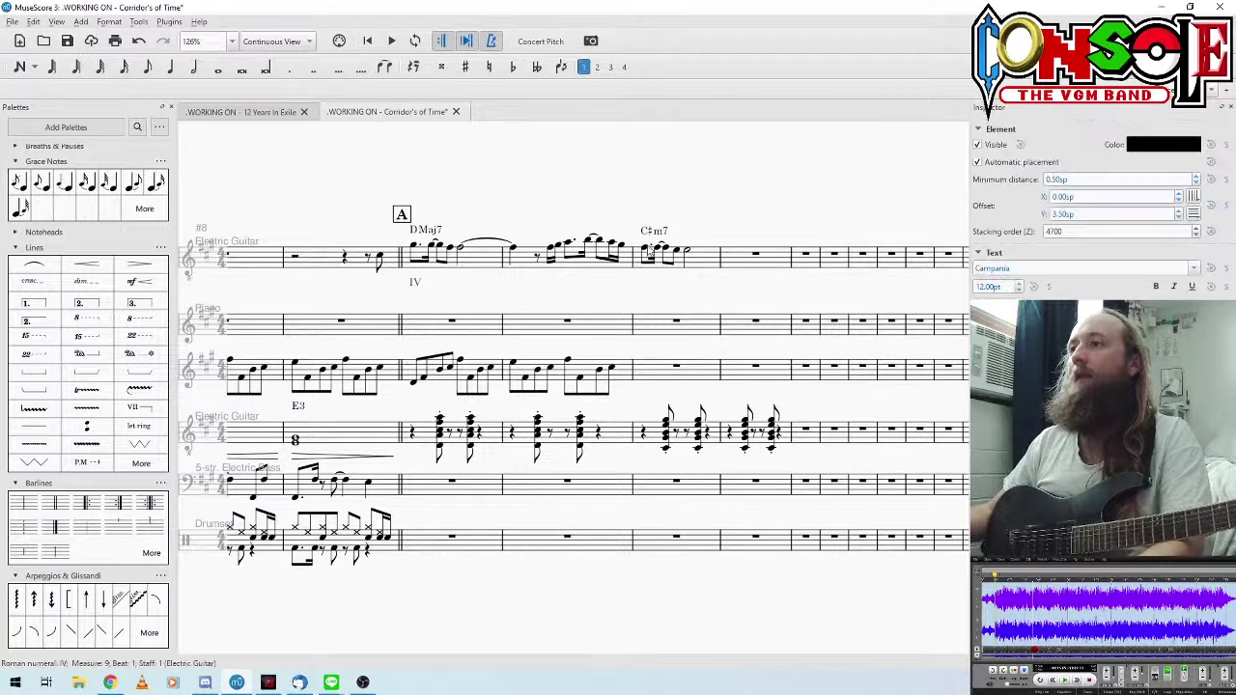
pyautogui.click(648, 253)
pyautogui.hotkey('ctrl', 'v')
pyautogui.press('BackSpace')
pyautogui.press('BackSpace')
pyautogui.write('iii')
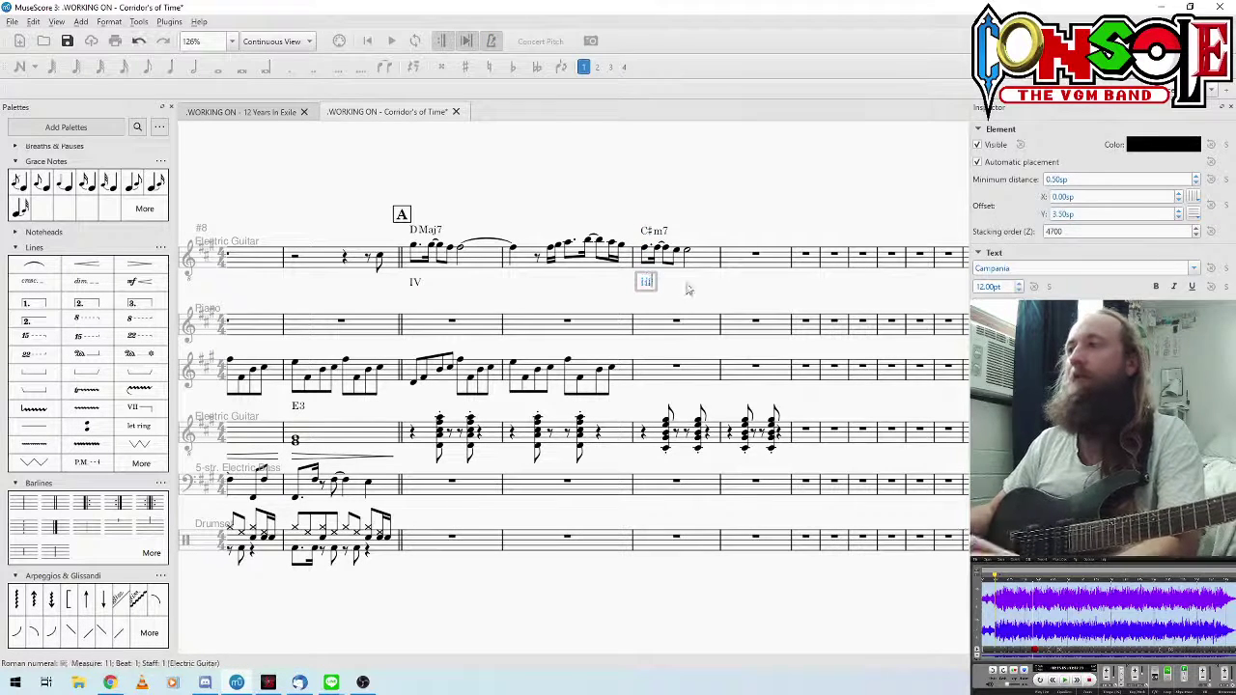
pyautogui.click(686, 287)
# Step: Play section A back from measure 9 into measure 12 to hear both chords
pyautogui.click(454, 266)
pyautogui.press('space')
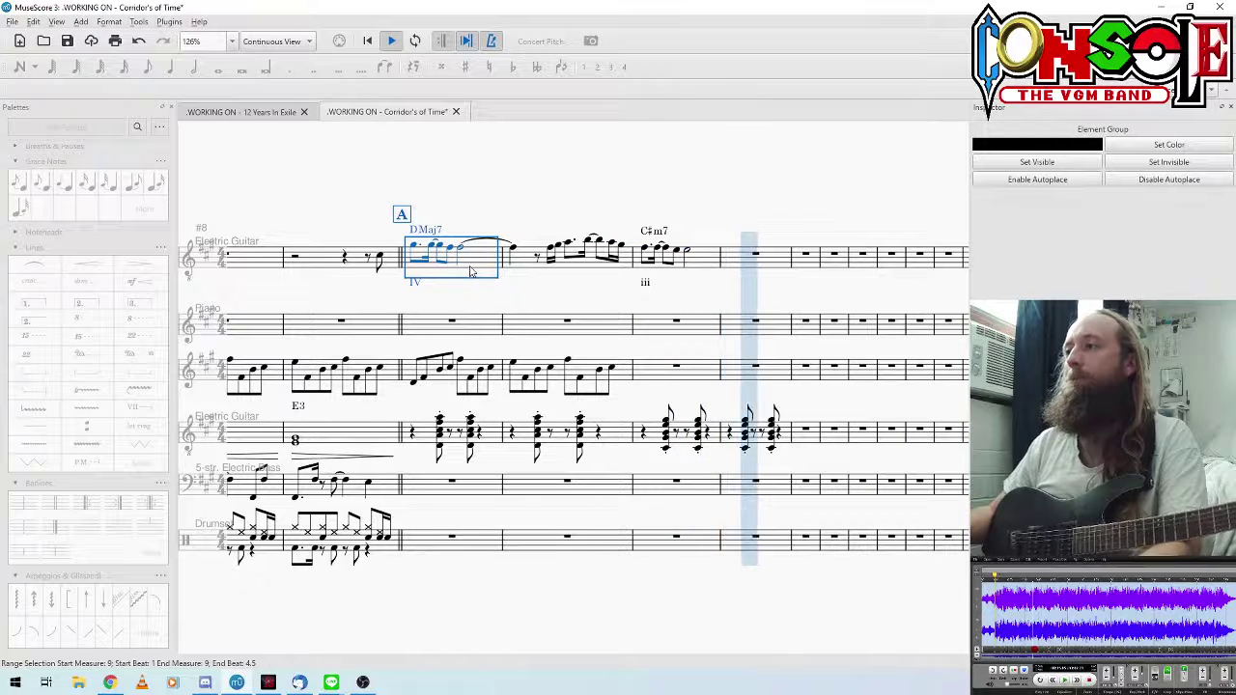
pyautogui.press('space')
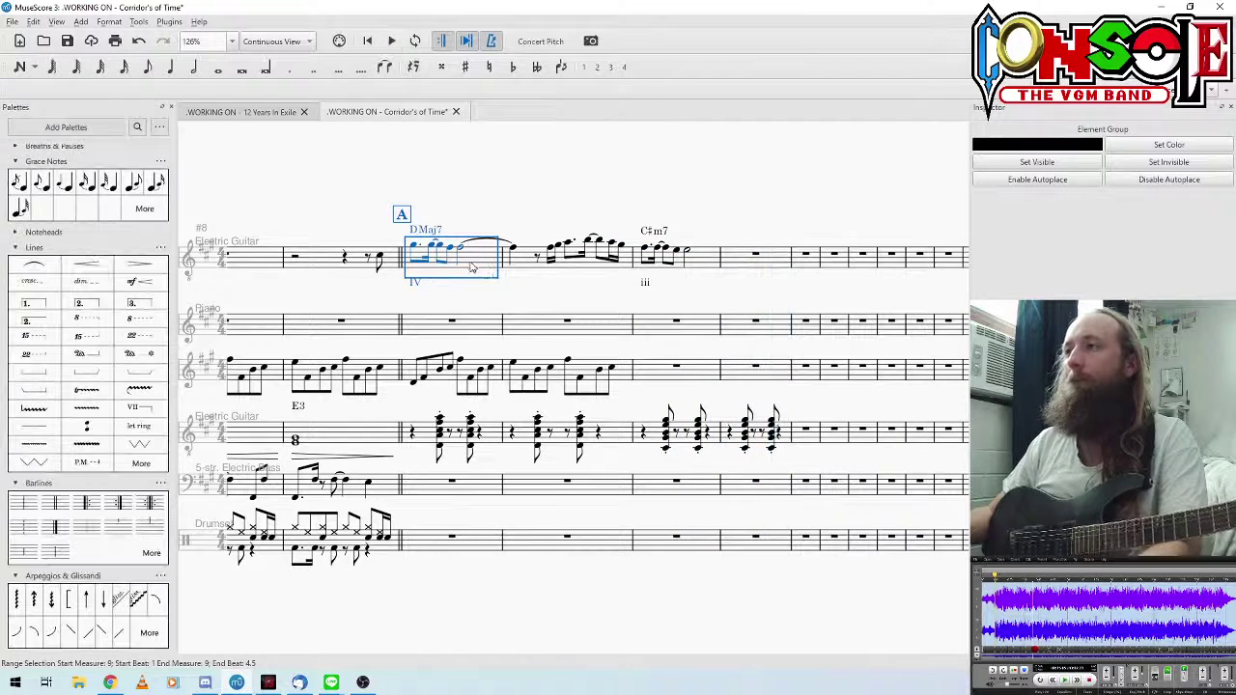
pyautogui.click(695, 194)
# Step: Copy the DMaj7 chord symbol from measure 9 to measure 13 of the top guitar staff
pyautogui.moveTo(744, 213); pyautogui.dragTo(664, 224)
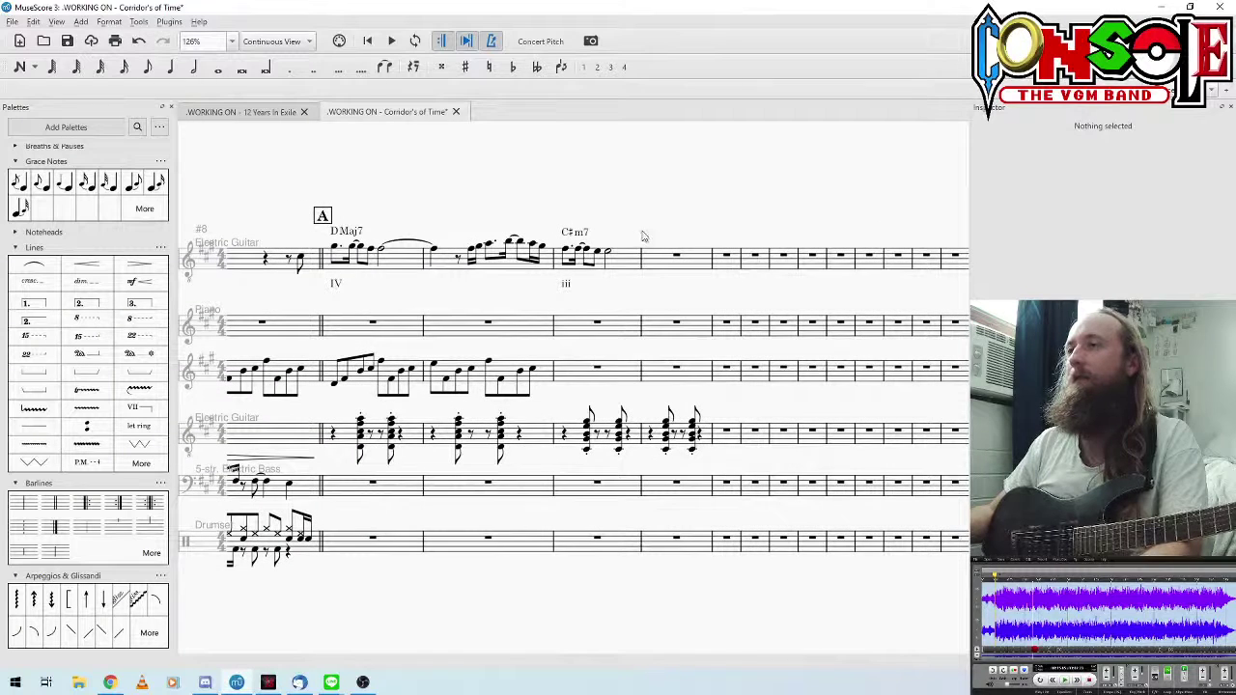
pyautogui.click(351, 230)
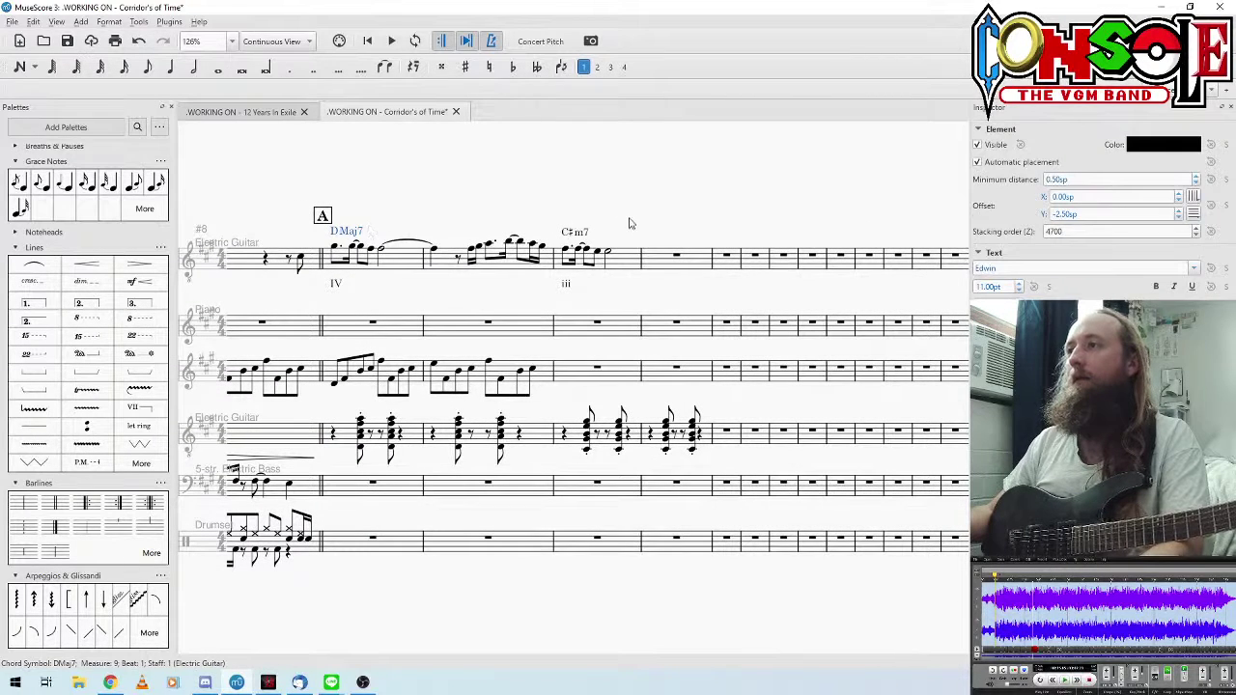
pyautogui.click(725, 254)
pyautogui.hotkey('ctrl', 'v')
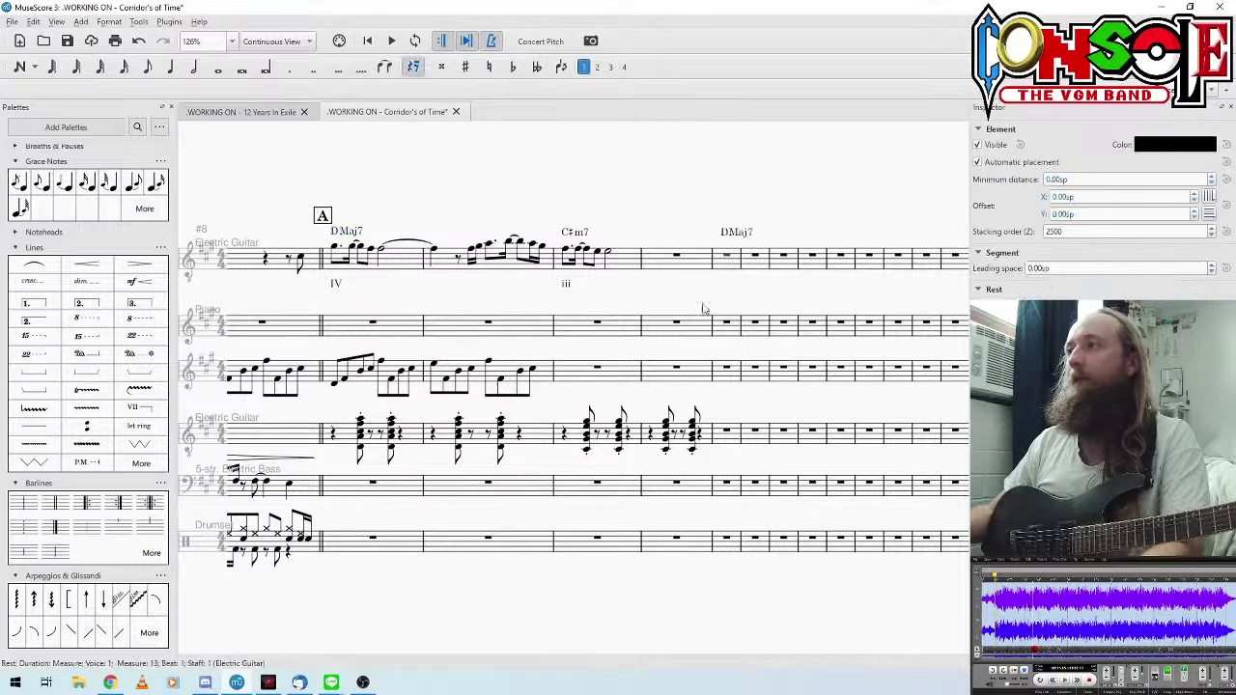
# Step: Copy the C#m7 chord symbol to measure 15 of the top guitar staff and change it to F#m7
pyautogui.click(583, 233)
pyautogui.hotkey('ctrl', 'c')
pyautogui.moveTo(692, 191); pyautogui.dragTo(554, 212)
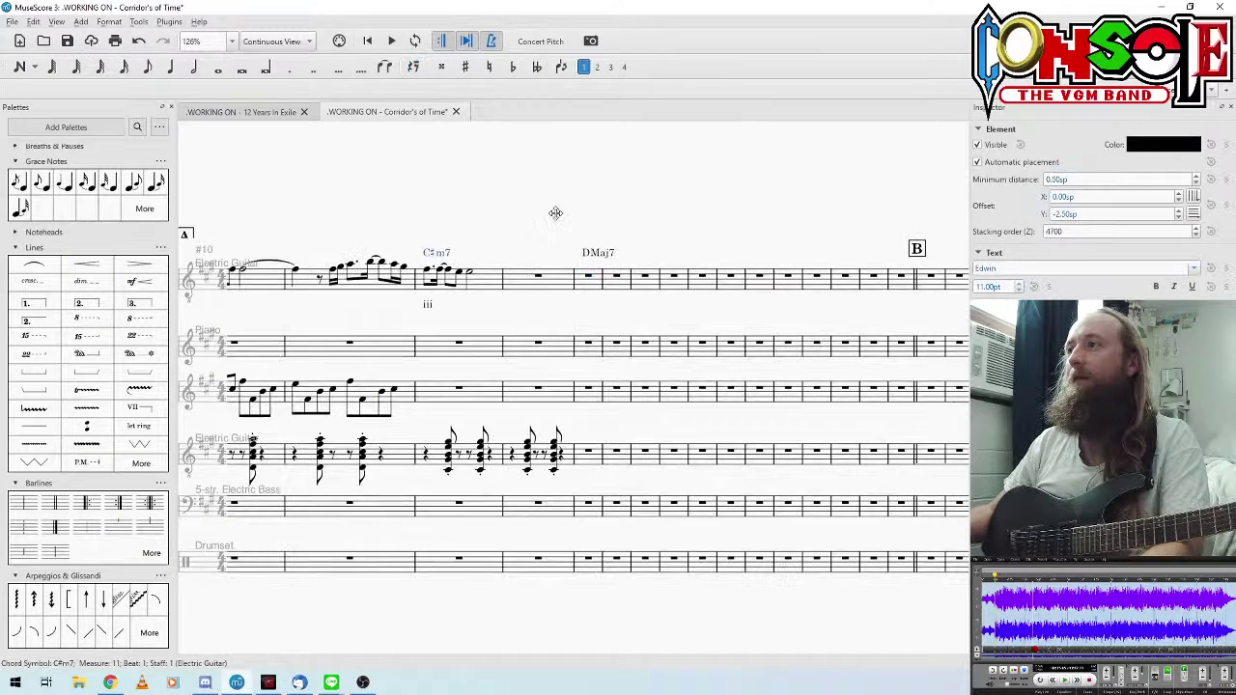
pyautogui.click(645, 277)
pyautogui.hotkey('ctrl', 'v')
pyautogui.doubleClick(652, 253)
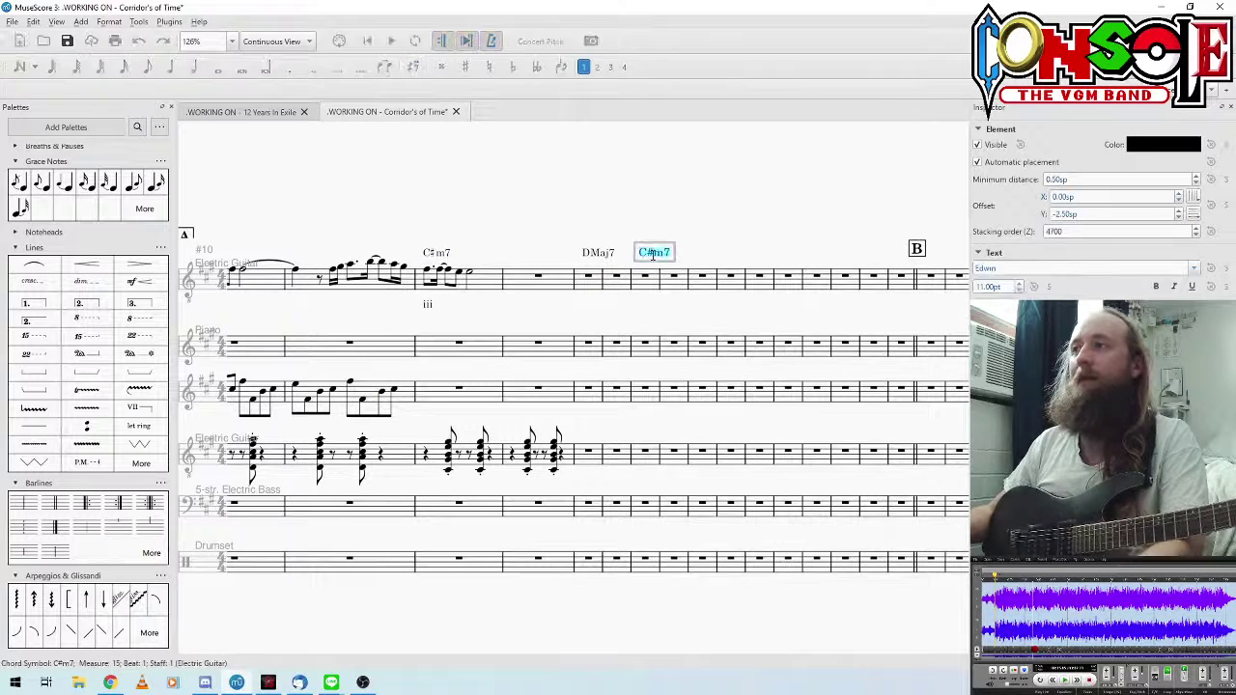
pyautogui.write('F#m7')
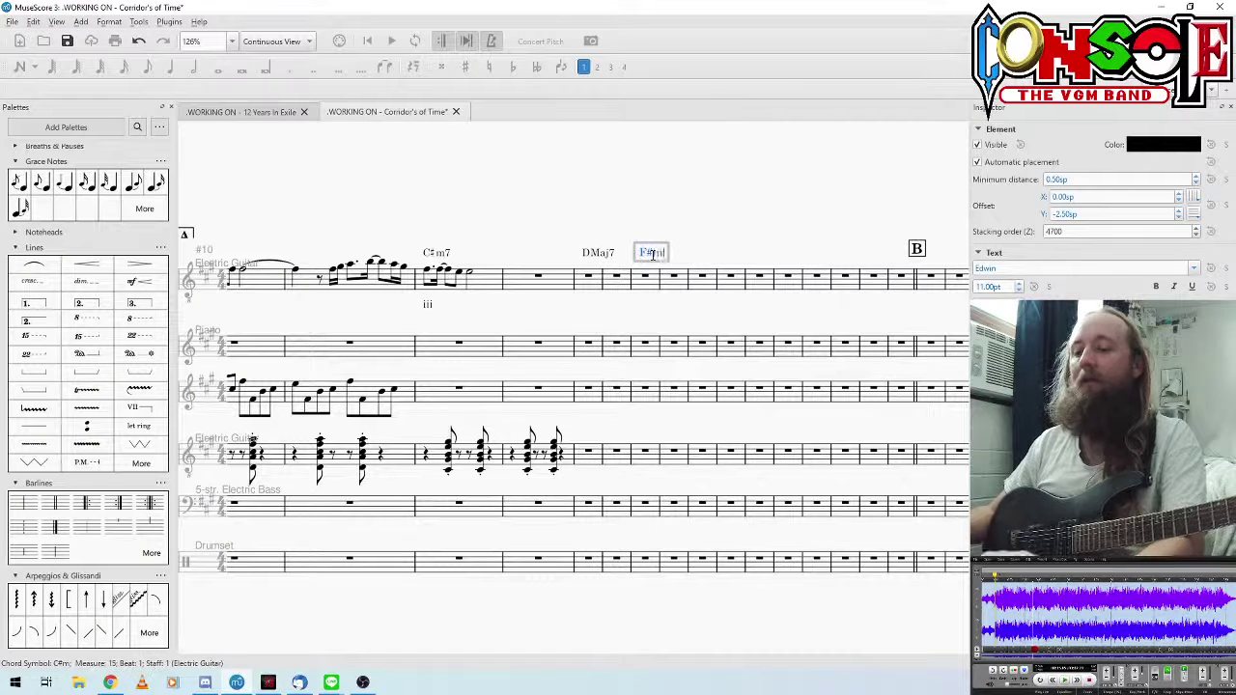
pyautogui.click(663, 228)
# Step: Copy the Roman numeral iii from measure 11 to measure 15 and change it to vi
pyautogui.click(428, 304)
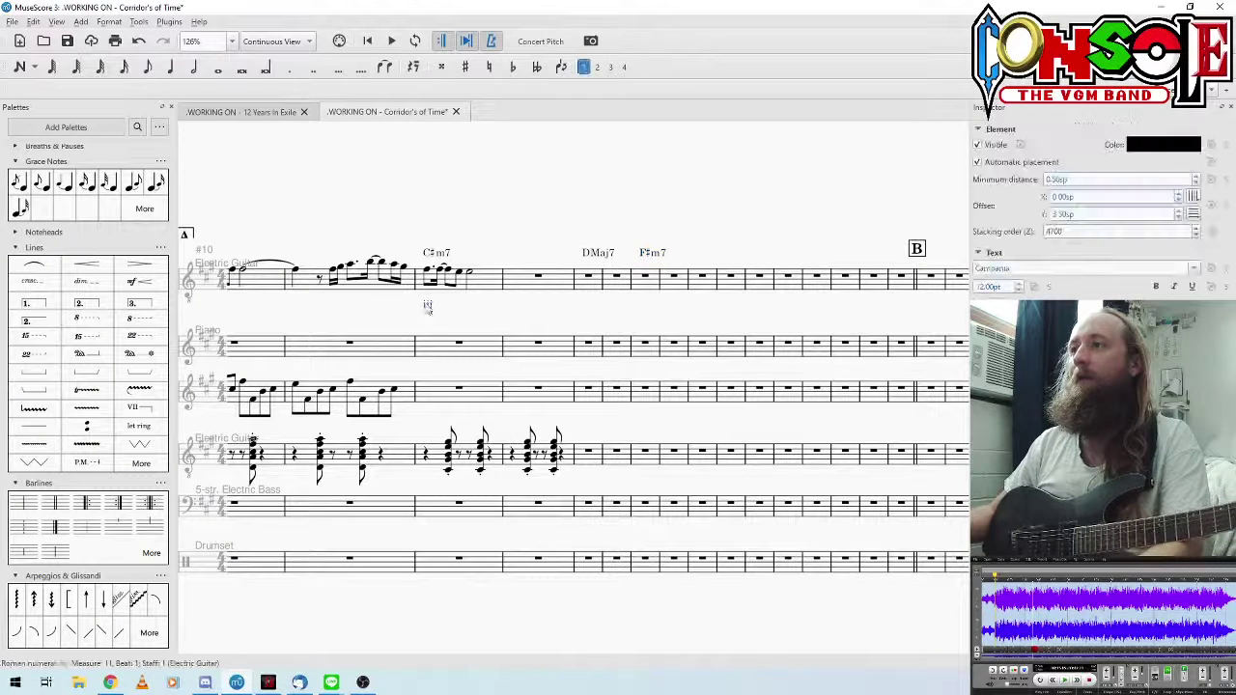
pyautogui.click(648, 278)
pyautogui.doubleClick(643, 306)
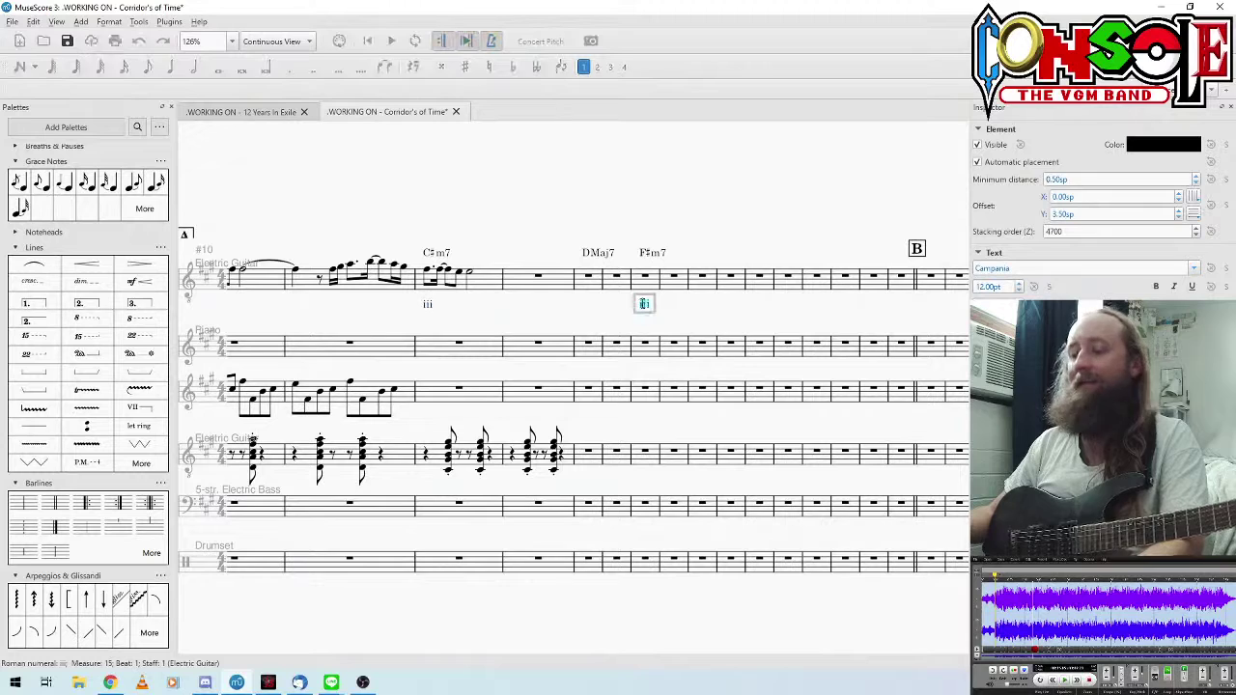
pyautogui.click(533, 314)
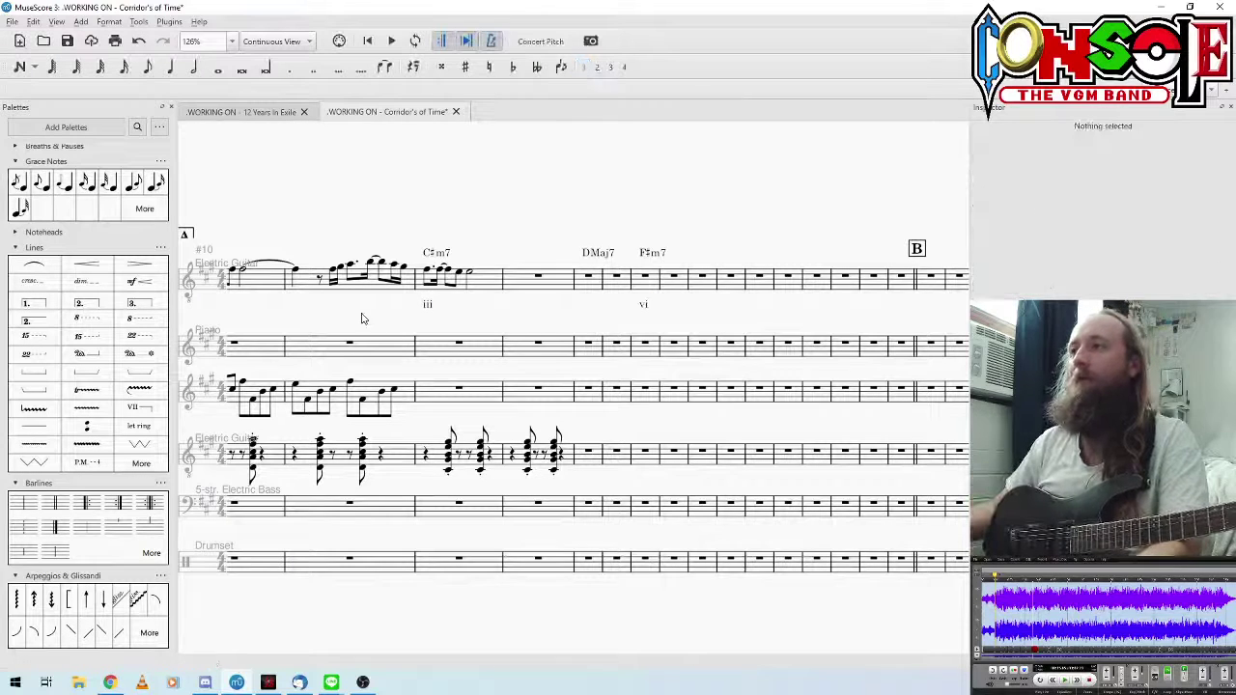
# Step: Copy the Roman numeral IV from measure 9 to measure 13 beneath the DMaj7 symbol
pyautogui.moveTo(249, 319); pyautogui.dragTo(444, 306)
pyautogui.click(394, 289)
pyautogui.click(785, 264)
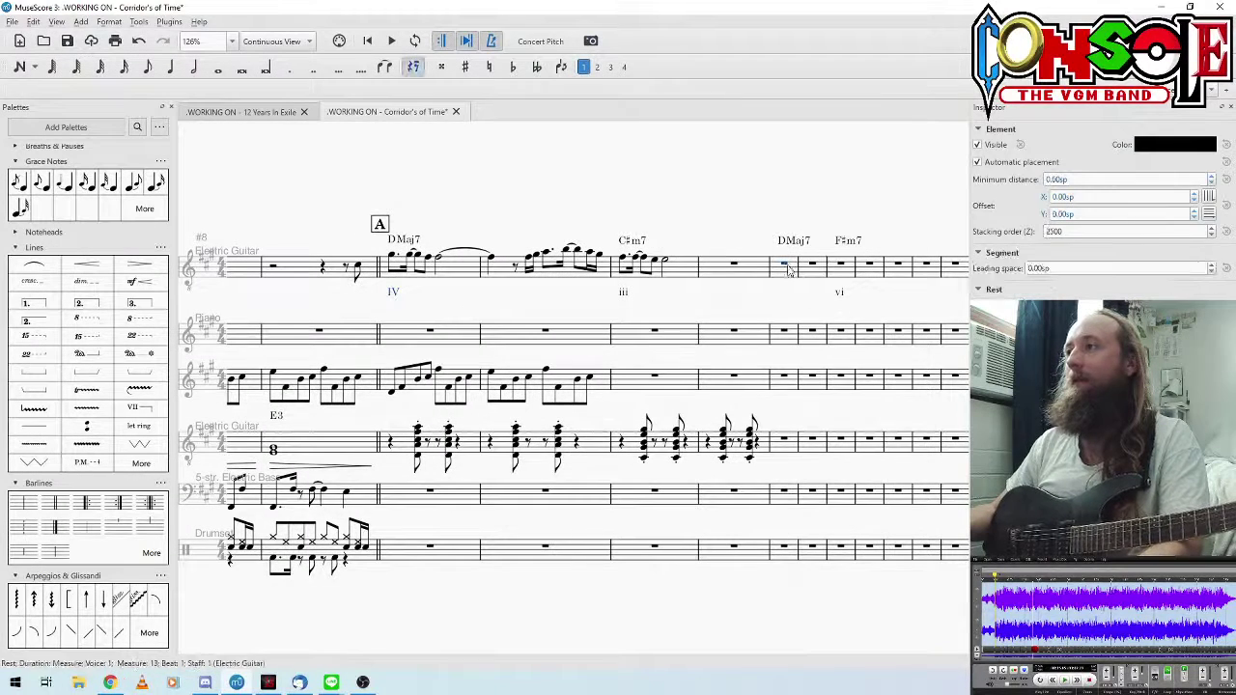
pyautogui.click(461, 283)
# Step: Copy the chord stabs in measures 9 and 10 of the lower guitar staff to measures 13 and 14
pyautogui.click(479, 454)
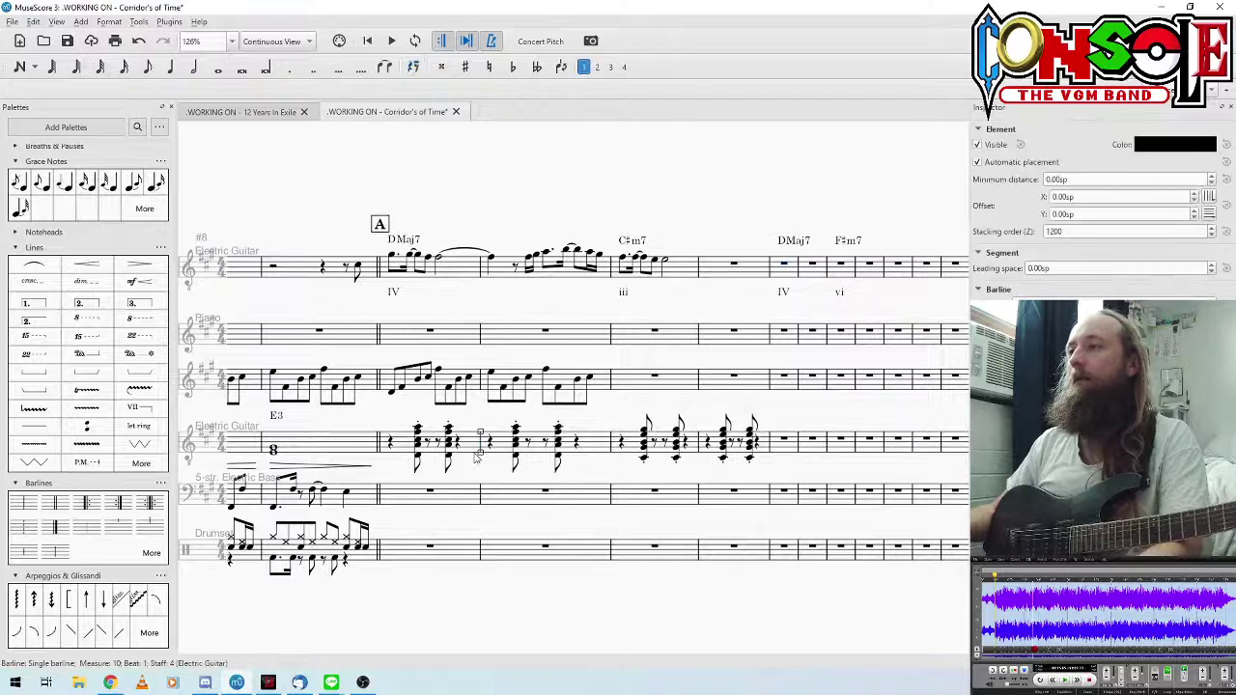
pyautogui.keyDown('shift'); pyautogui.click(608, 455); pyautogui.keyUp('shift')
pyautogui.click(781, 460)
pyautogui.hotkey('ctrl', 'v')
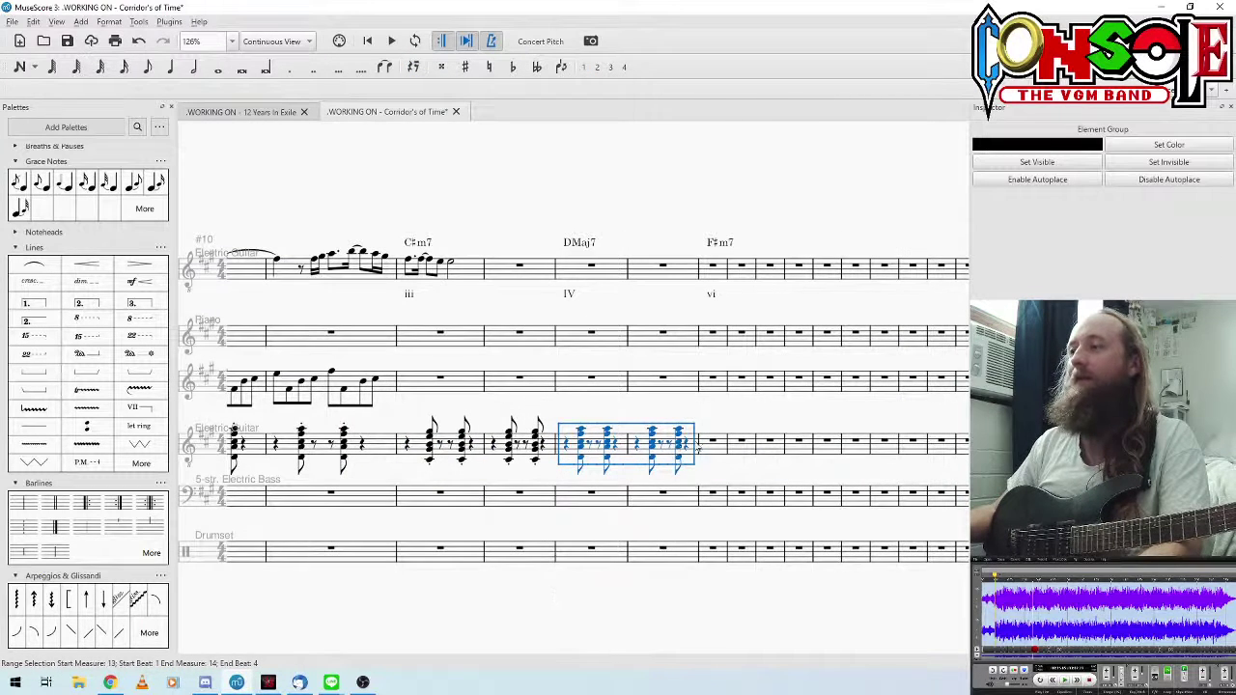
pyautogui.click(703, 456)
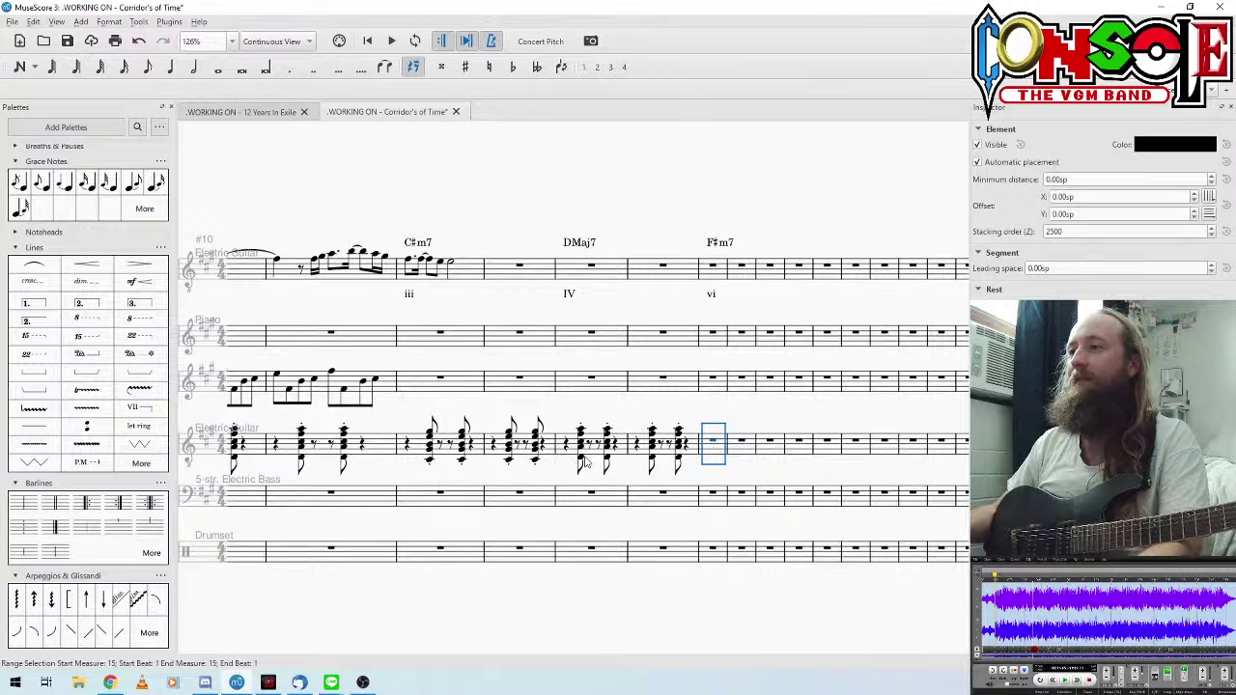
# Step: Copy the chord stabs in measure 14 of the lower guitar staff to measure 15
pyautogui.click(716, 446)
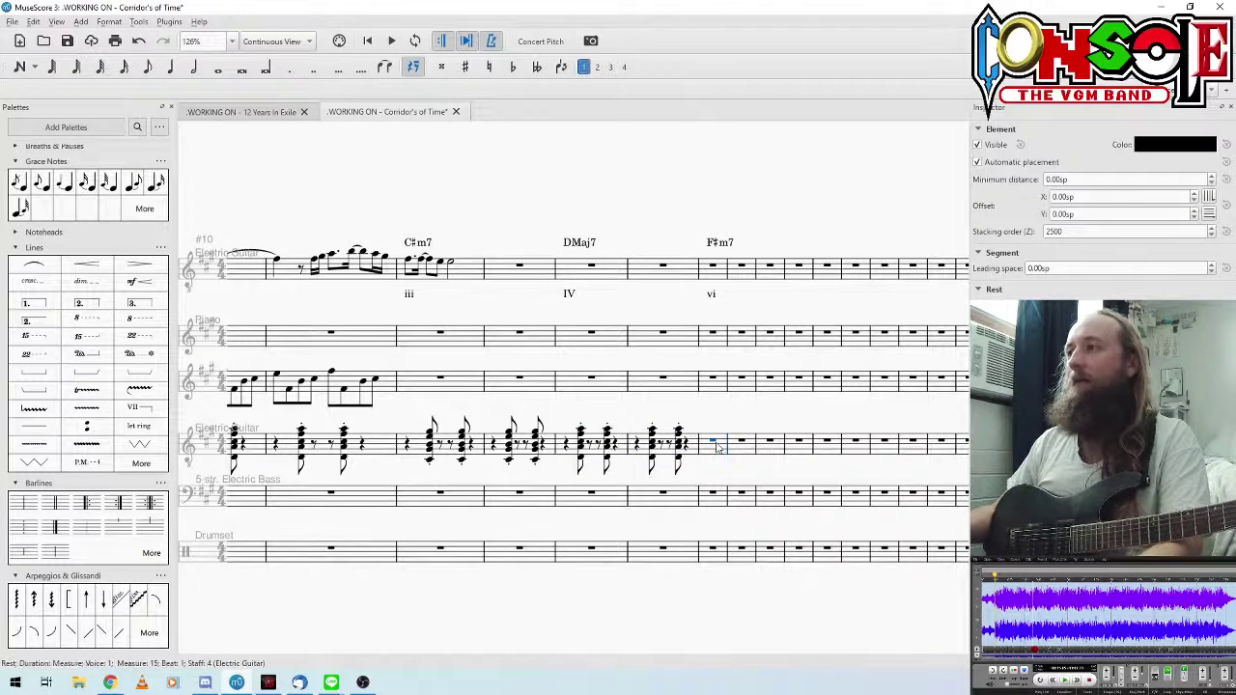
pyautogui.click(639, 457)
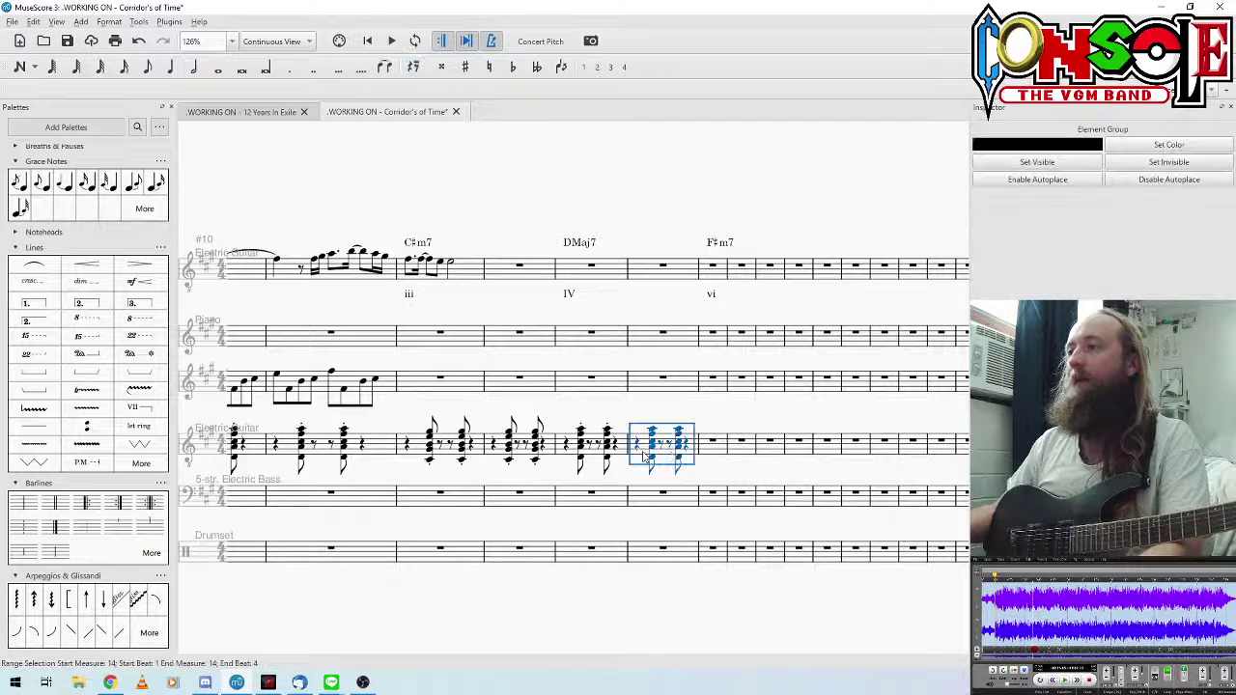
pyautogui.hotkey('ctrl', 'c')
pyautogui.click(714, 456)
pyautogui.hotkey('ctrl', 'v')
pyautogui.click(723, 461)
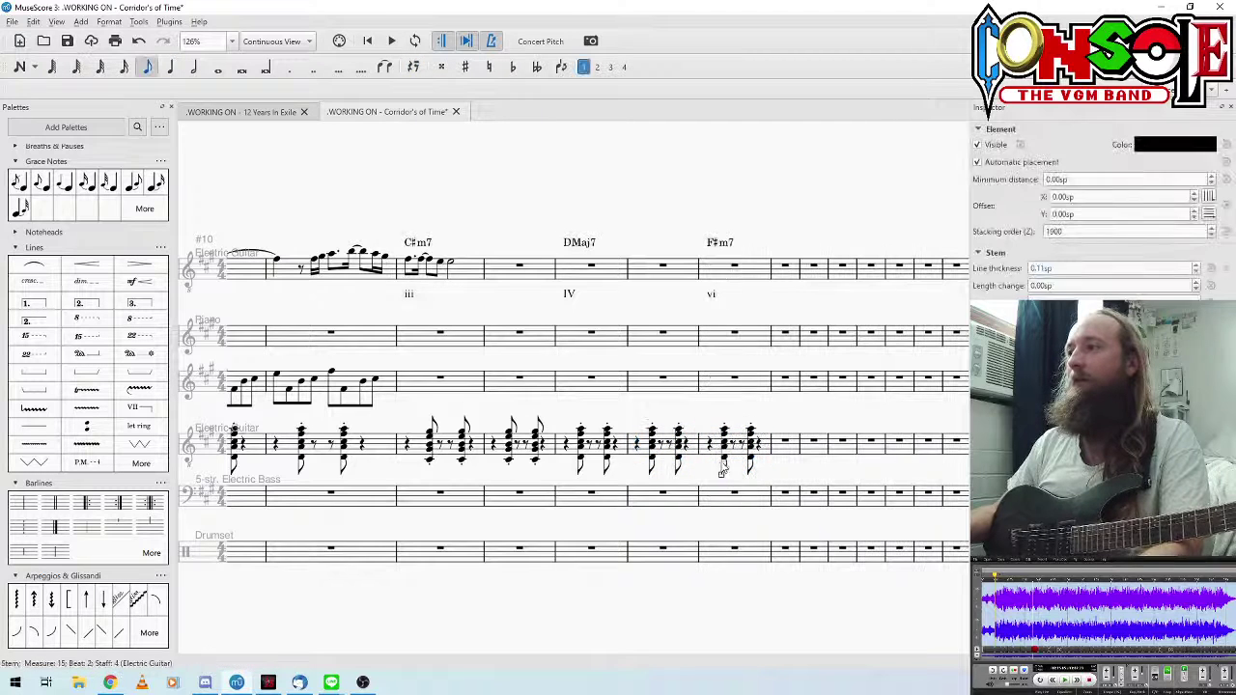
pyautogui.press('n')
pyautogui.press('f')
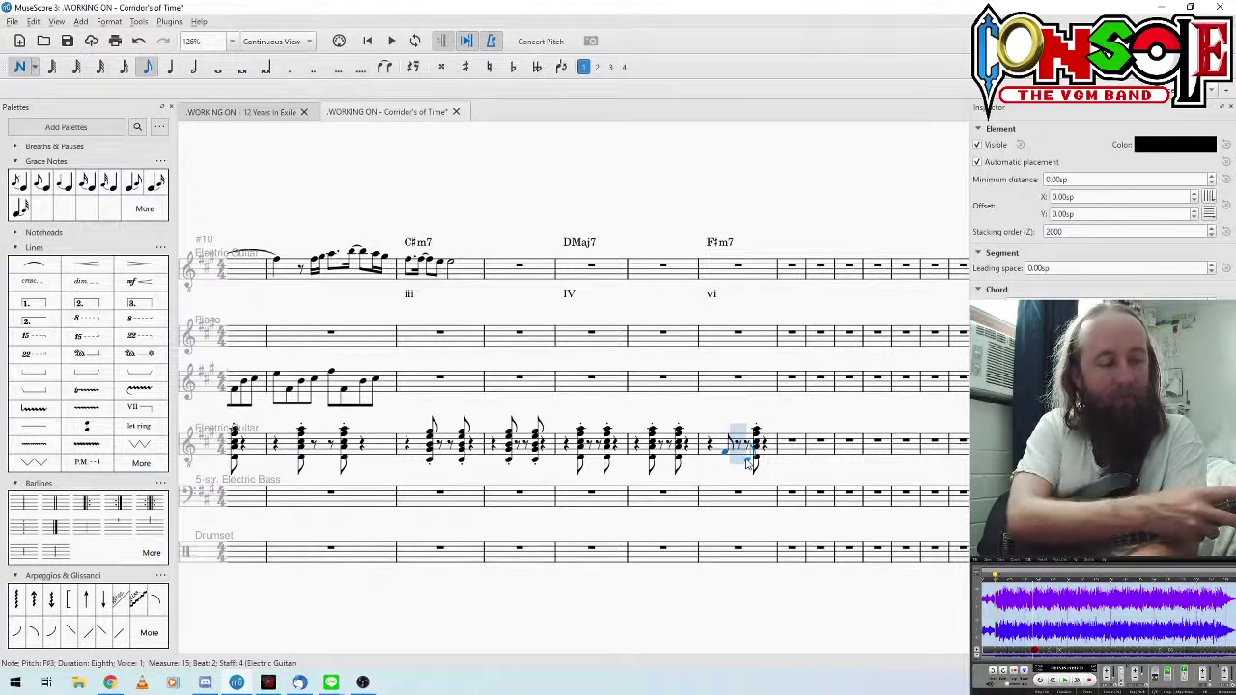
pyautogui.hotkey('shift', 'c')
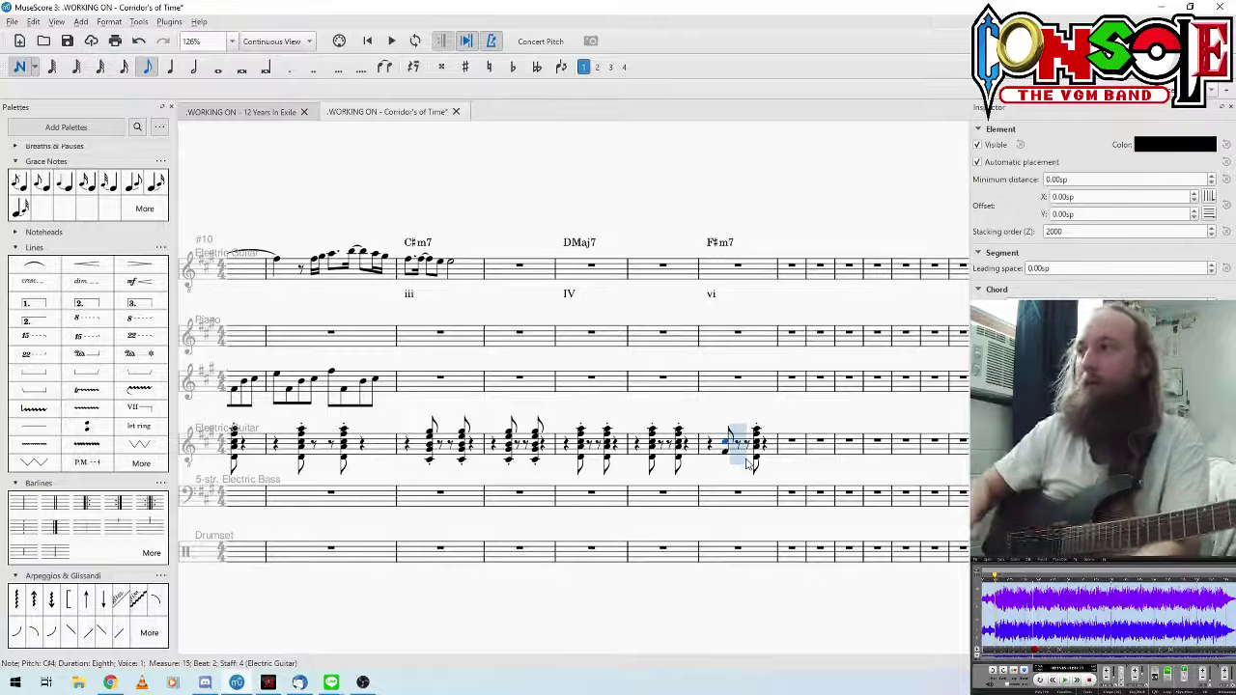
pyautogui.hotkey('ctrl', 'z')
pyautogui.hotkey('ctrl', 'z')
pyautogui.press('Escape')
pyautogui.press('Left')
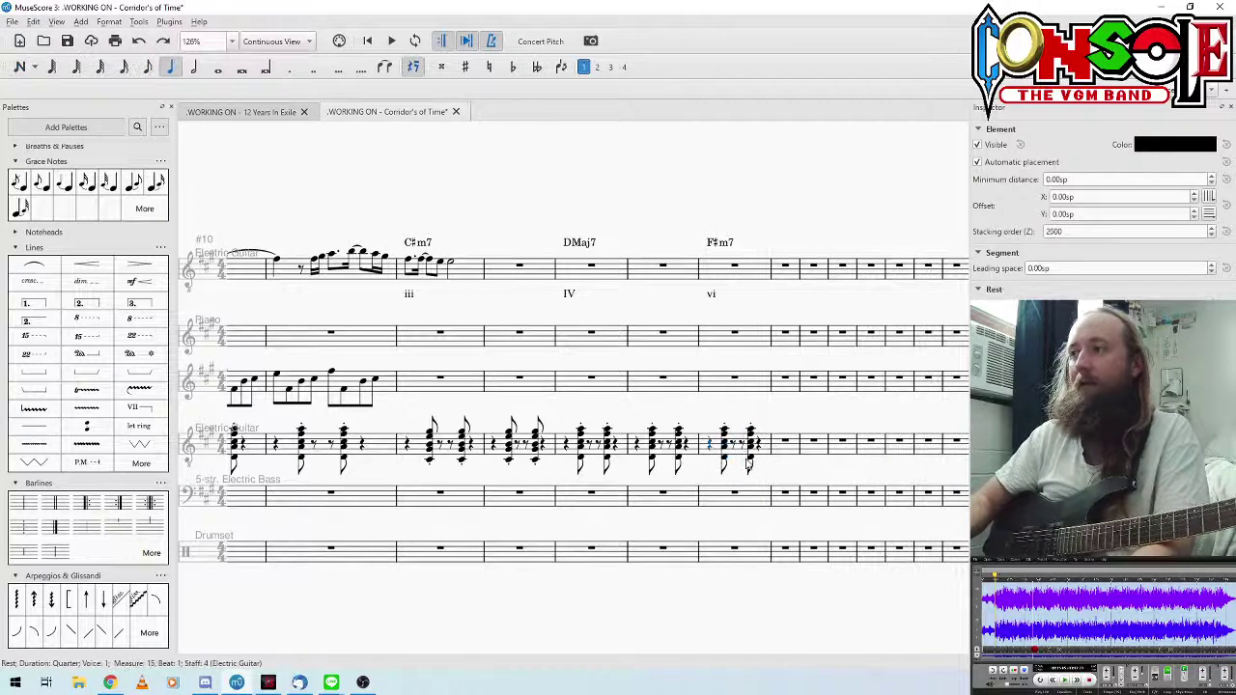
# Step: Replace the lower guitar's beat 2 stab in measure 15 with an eighth-note chord of F#2, C#3, E3, A3, C#4 and G#4
pyautogui.press('Right')
pyautogui.press('n')
pyautogui.press('f')
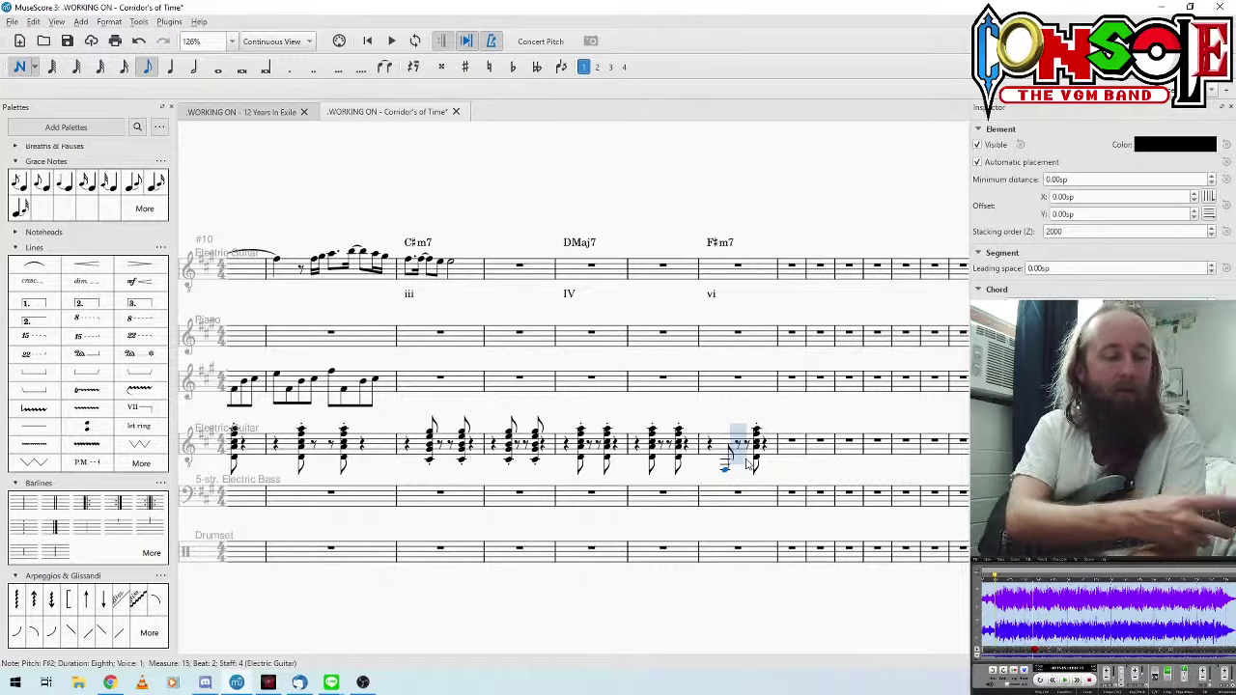
pyautogui.hotkey('shift', 'c')
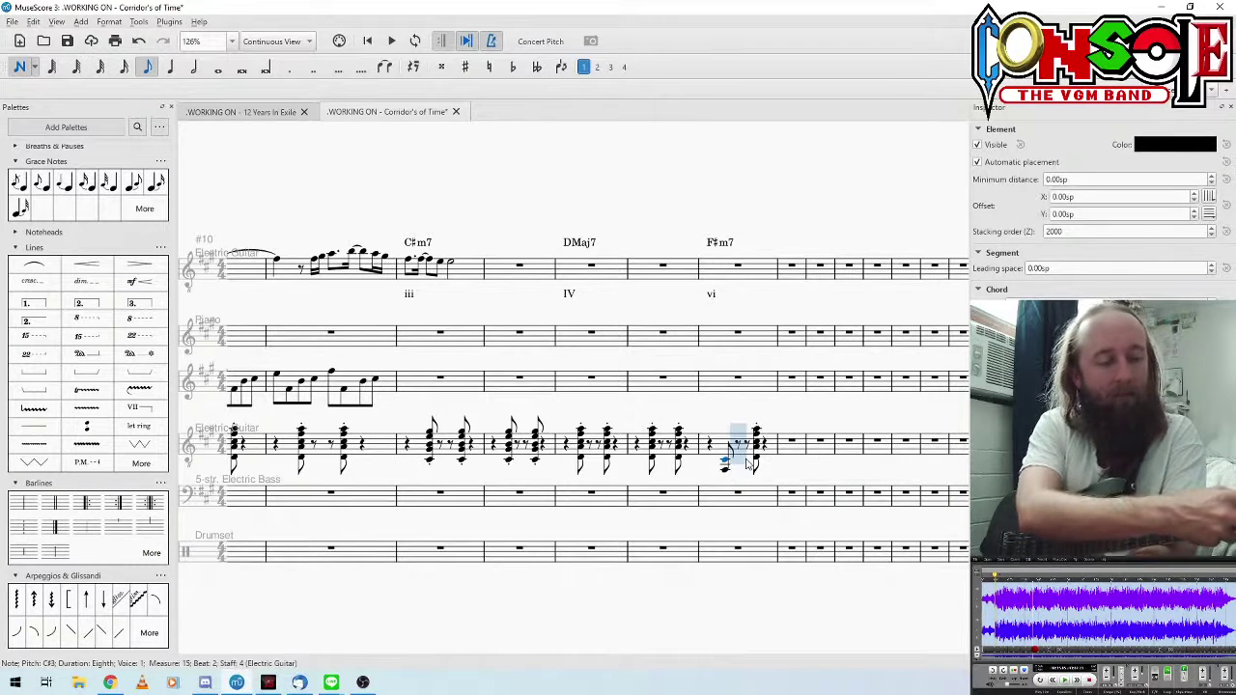
pyautogui.hotkey('shift', 'e')
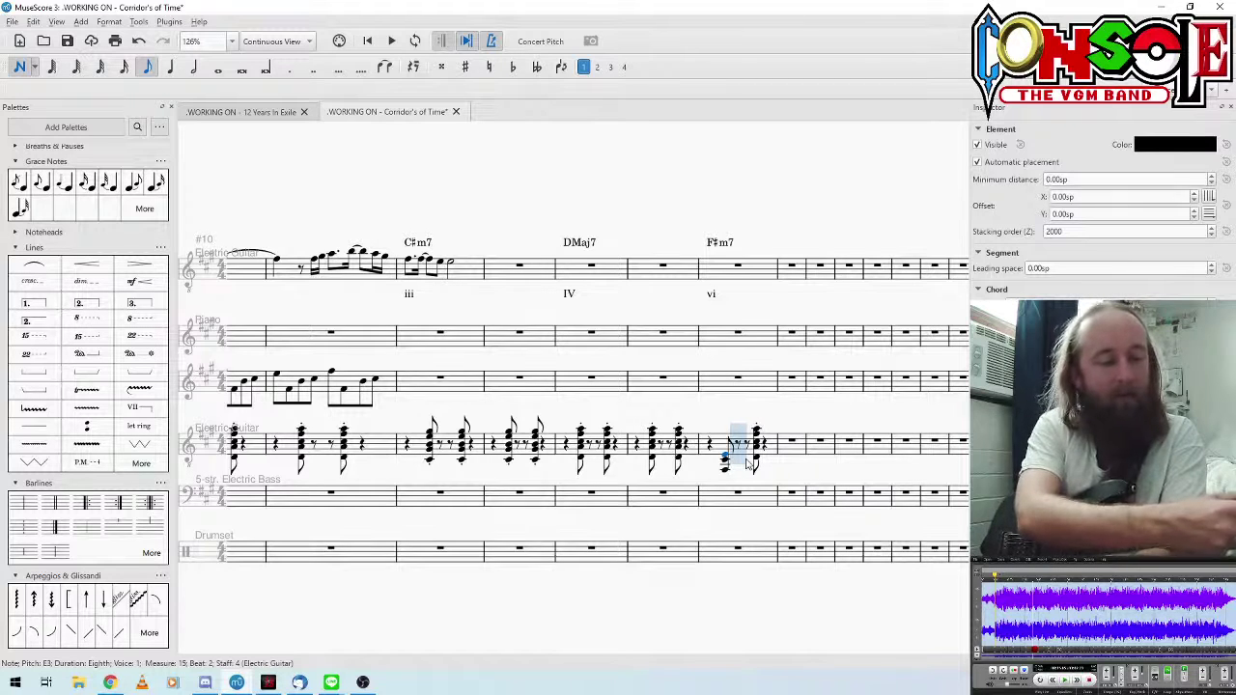
pyautogui.hotkey('shift', 'a')
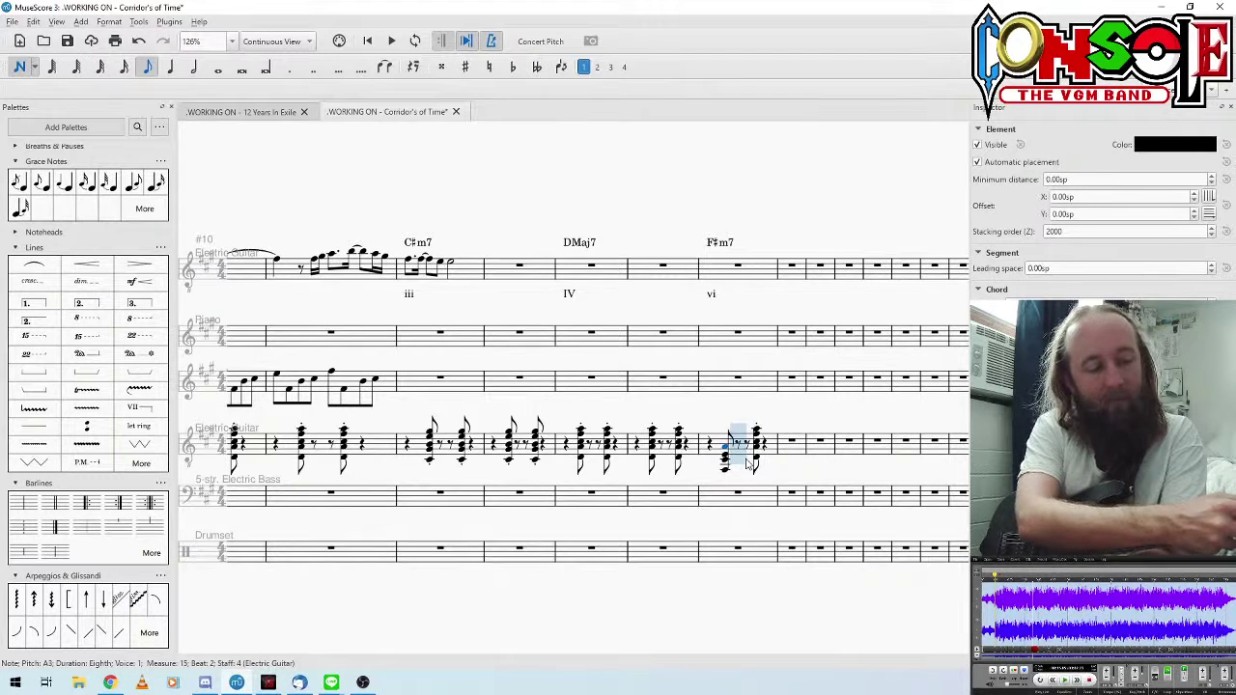
pyautogui.hotkey('shift', 'c')
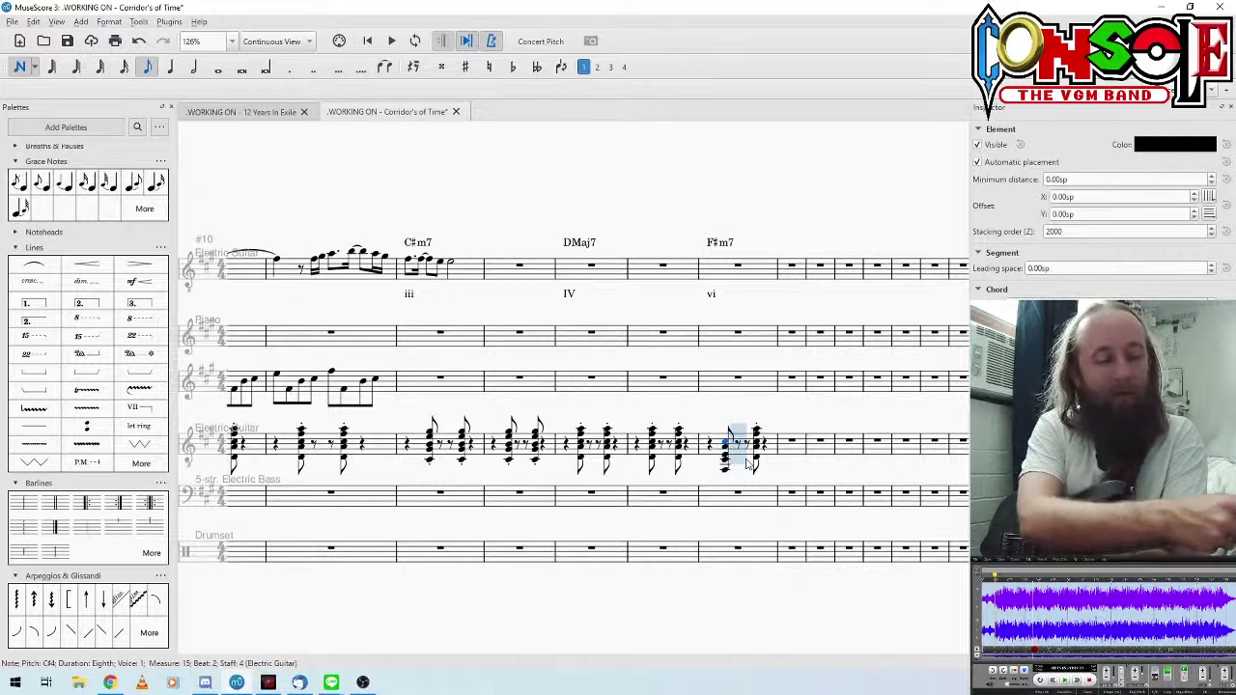
pyautogui.hotkey('shift', 'g')
pyautogui.press('Escape')
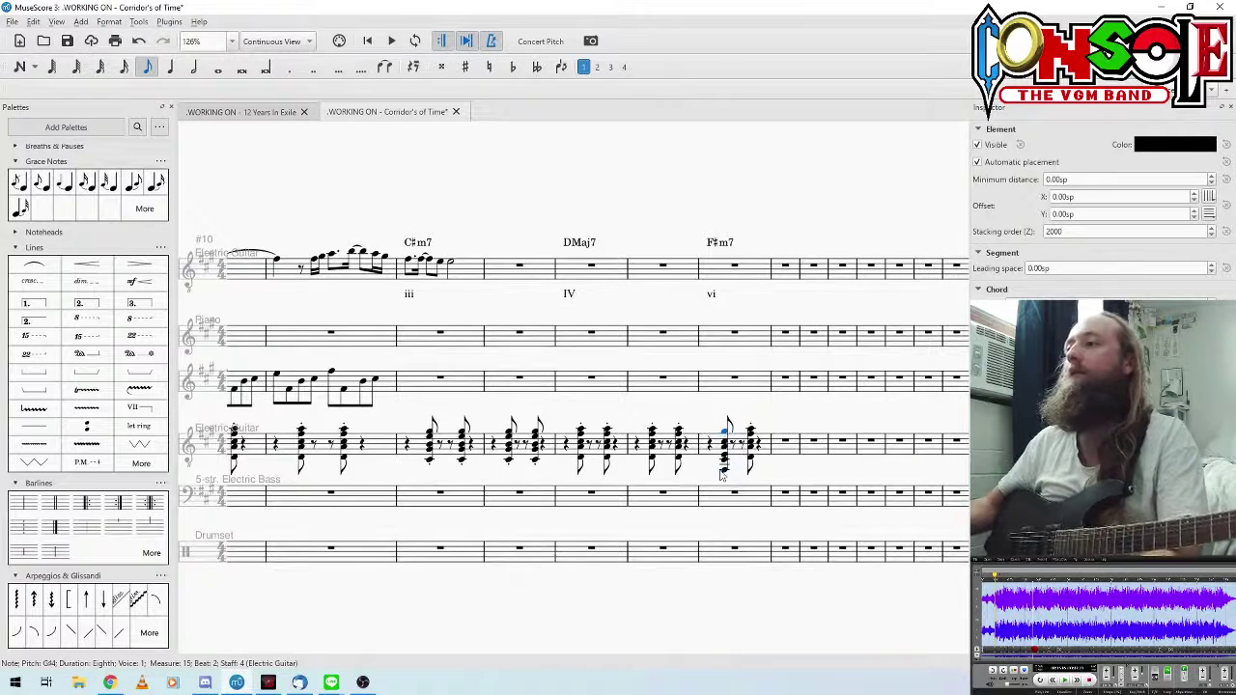
# Step: Copy the new beat 2 chord over the second stab in measure 15 of the lower guitar staff
pyautogui.click(723, 470)
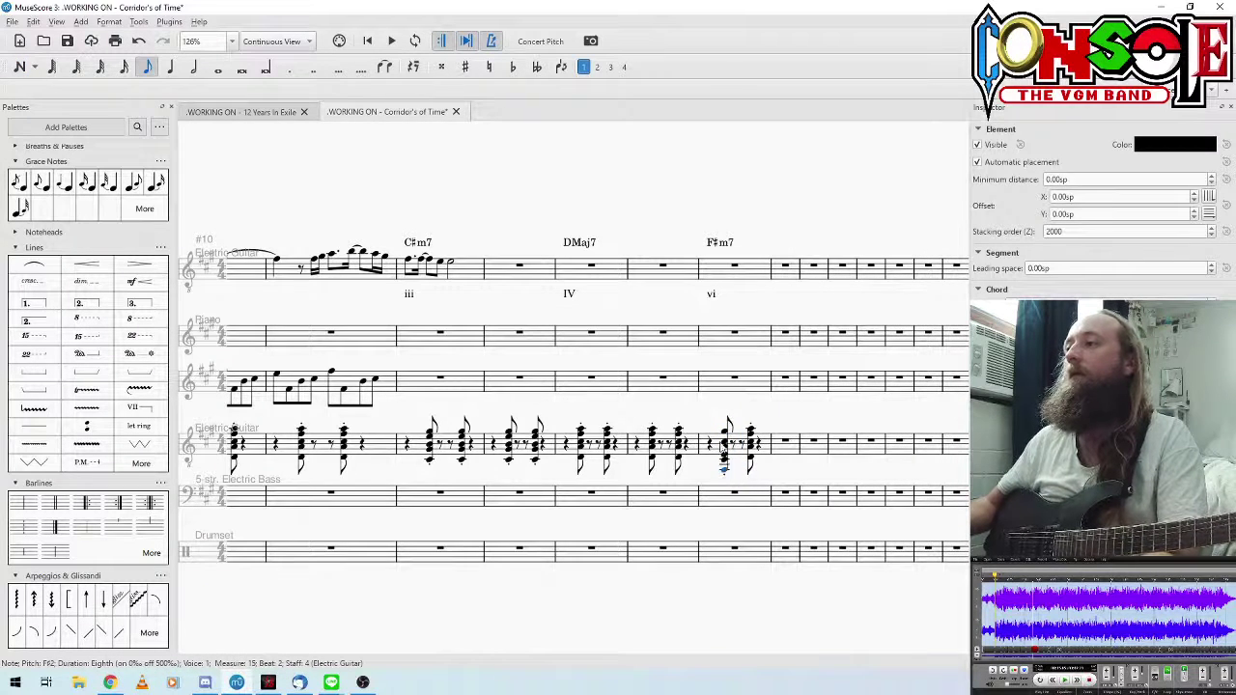
pyautogui.keyDown('shift'); pyautogui.click(728, 446); pyautogui.keyUp('shift')
pyautogui.click(751, 447)
pyautogui.hotkey('ctrl', 'v')
pyautogui.click(741, 459)
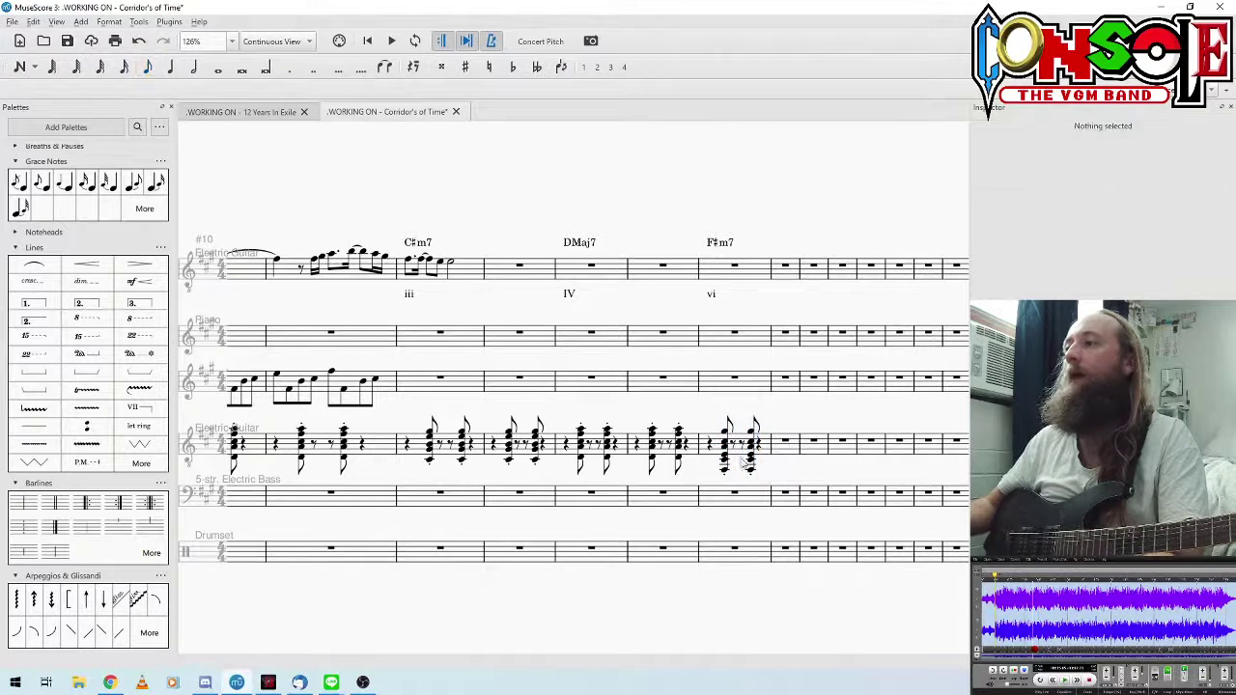
# Step: Copy the lower guitar's measure 15 stabs to measure 16 and add a double barline at the end of measure 16
pyautogui.click(723, 452)
pyautogui.click(738, 457)
pyautogui.click(788, 444)
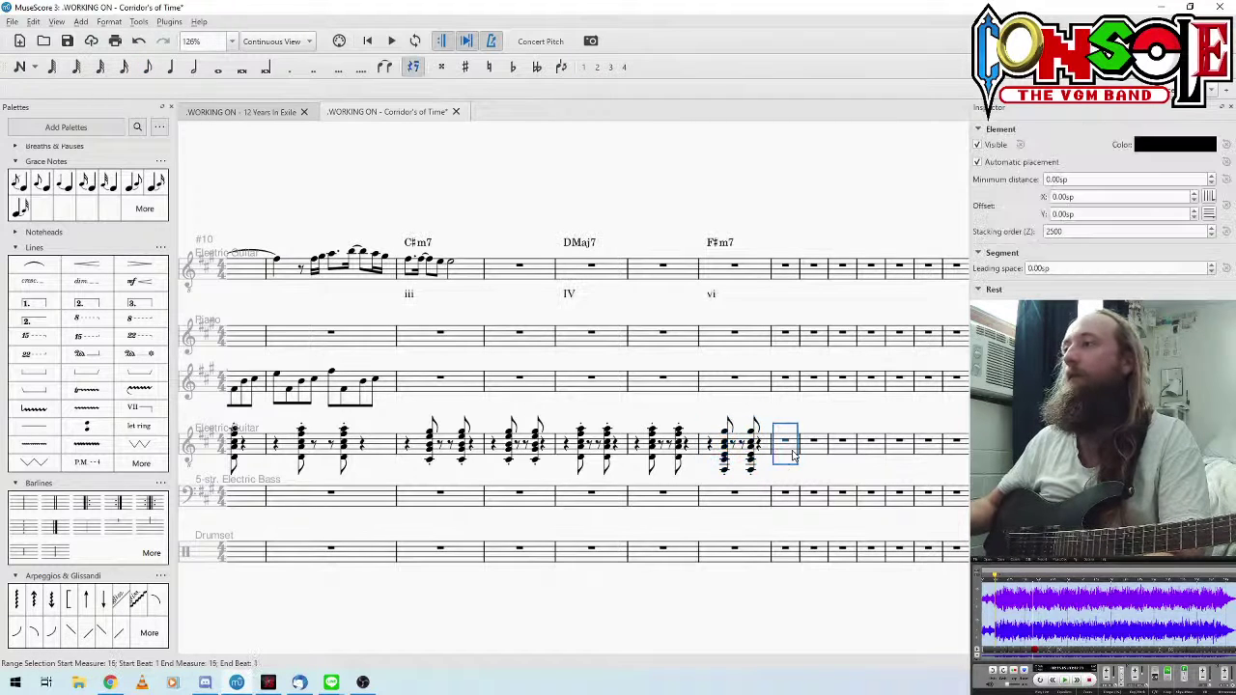
pyautogui.hotkey('ctrl', 'v')
pyautogui.press('Escape')
pyautogui.click(806, 266)
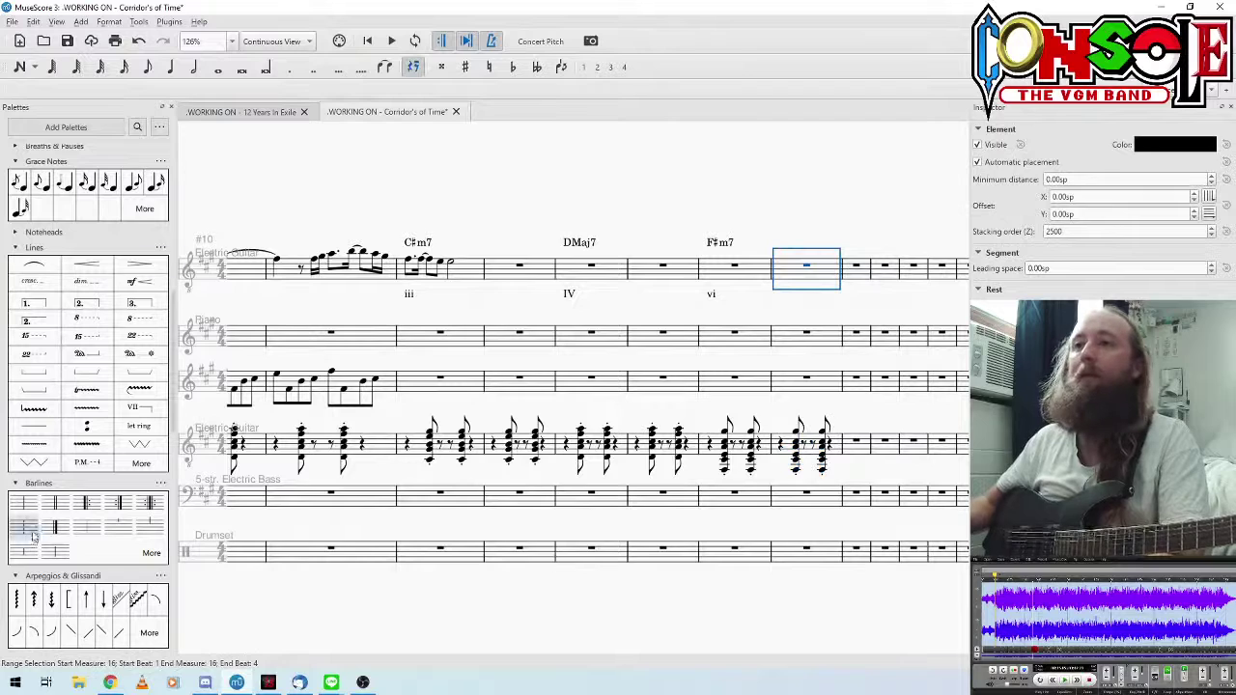
pyautogui.click(55, 503)
# Step: Play back section A from measure 9 and again from measure 15 to check the new stabs
pyautogui.moveTo(407, 208); pyautogui.dragTo(701, 200)
pyautogui.click(470, 249)
pyautogui.press('space')
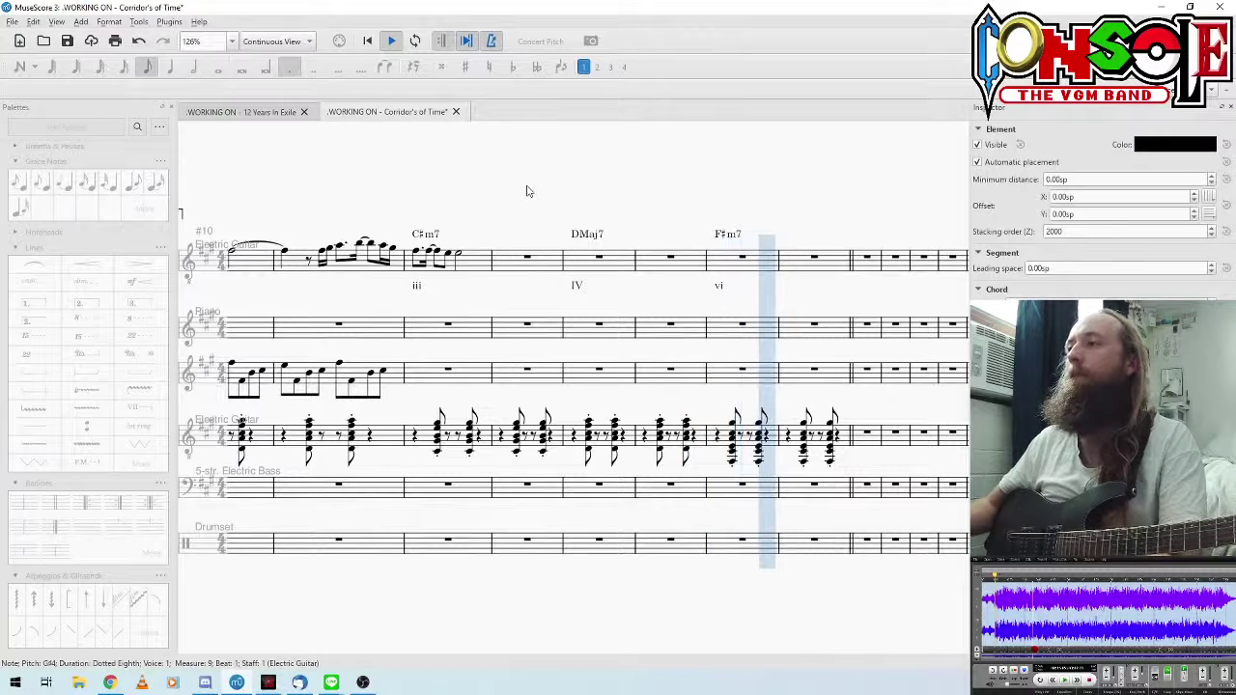
pyautogui.press('space')
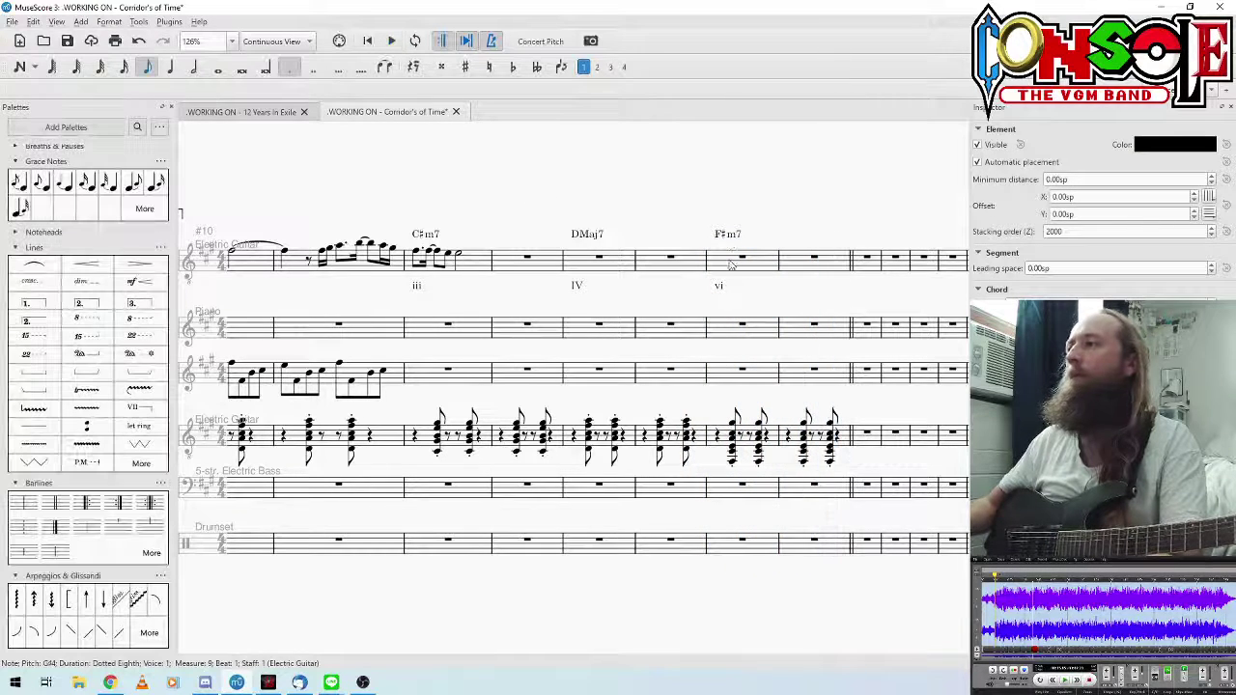
pyautogui.click(727, 233)
pyautogui.click(719, 439)
pyautogui.press('space')
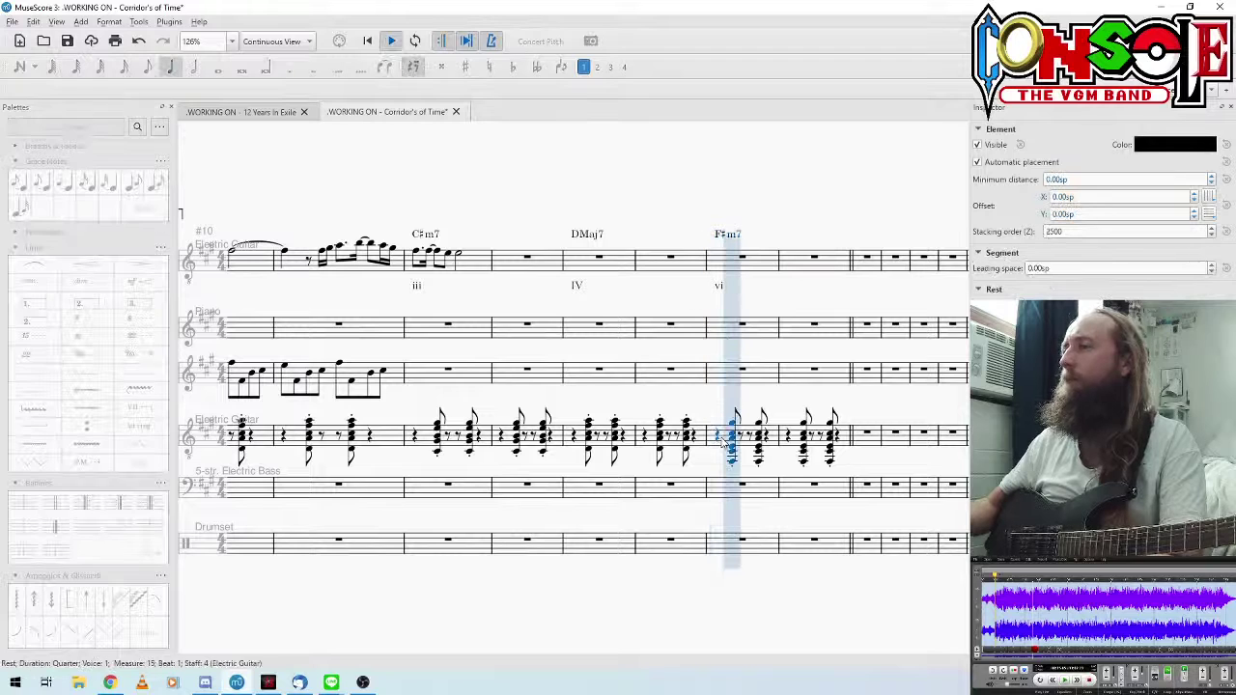
pyautogui.press('space')
# Step: Change the chord symbol above measure 15 of the top guitar staff to F#m
pyautogui.click(731, 463)
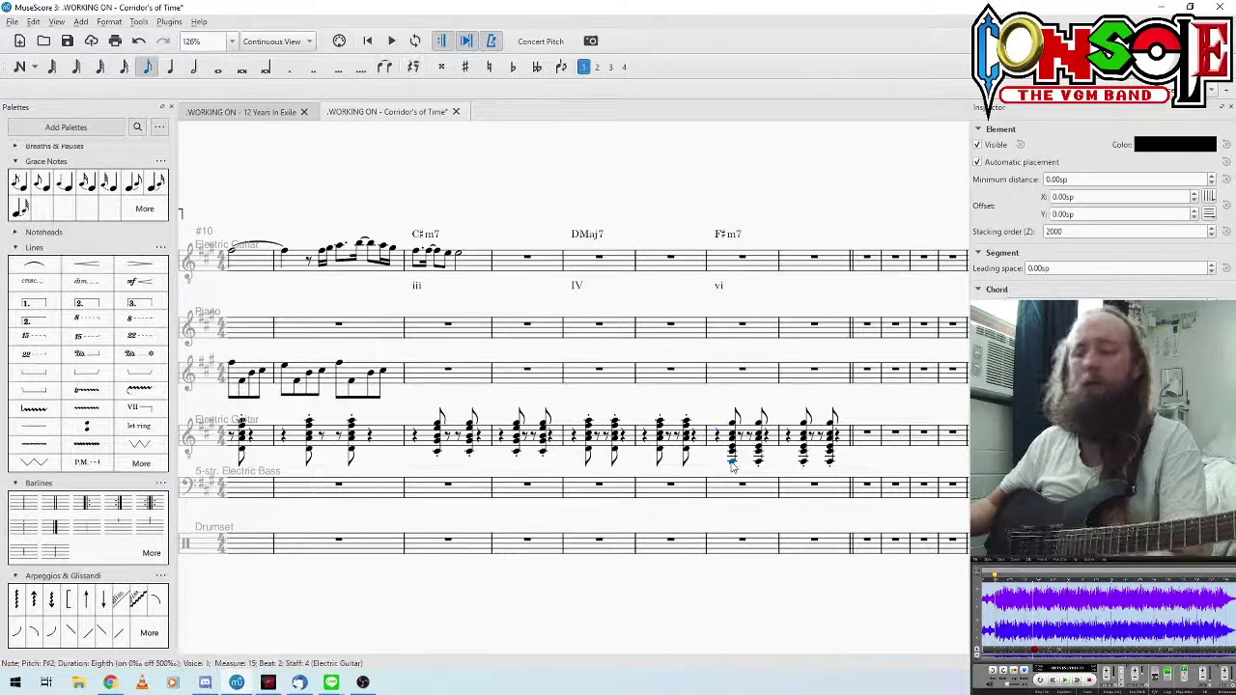
pyautogui.doubleClick(729, 235)
pyautogui.press('BackSpace')
pyautogui.click(788, 220)
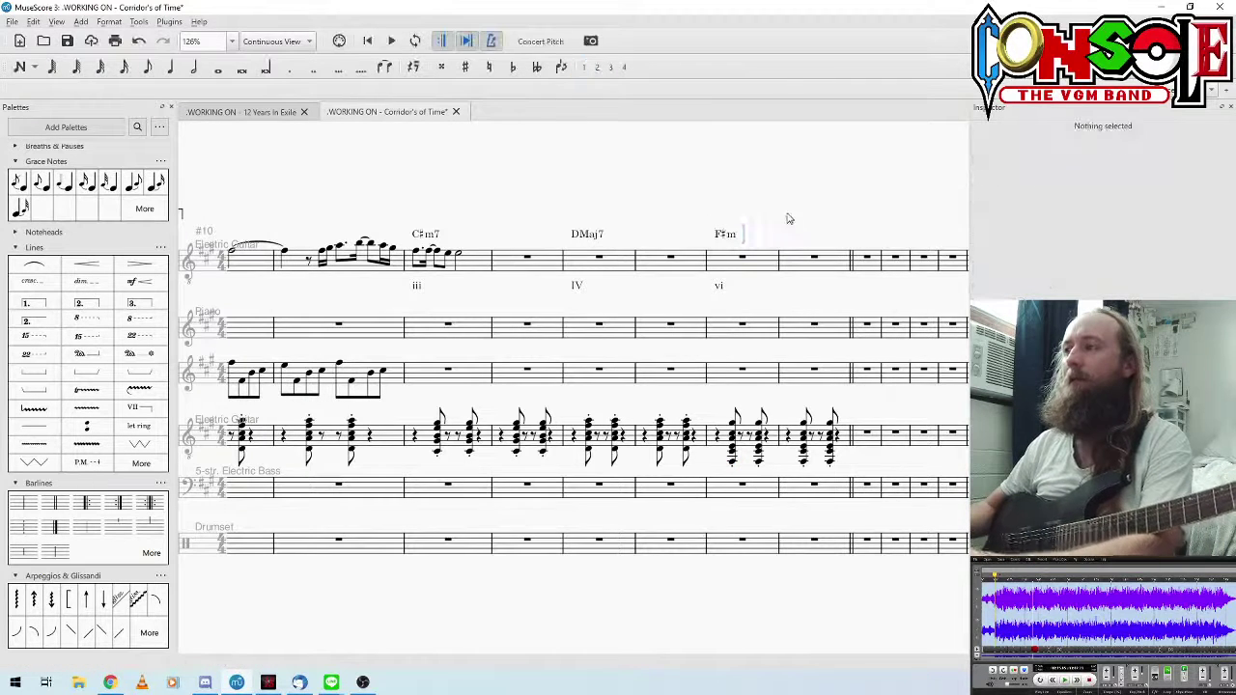
# Step: Remove the two lowest notes, F#2 and C#3, from all four lower guitar chords in measures 15 and 16 and play them back
pyautogui.click(731, 457)
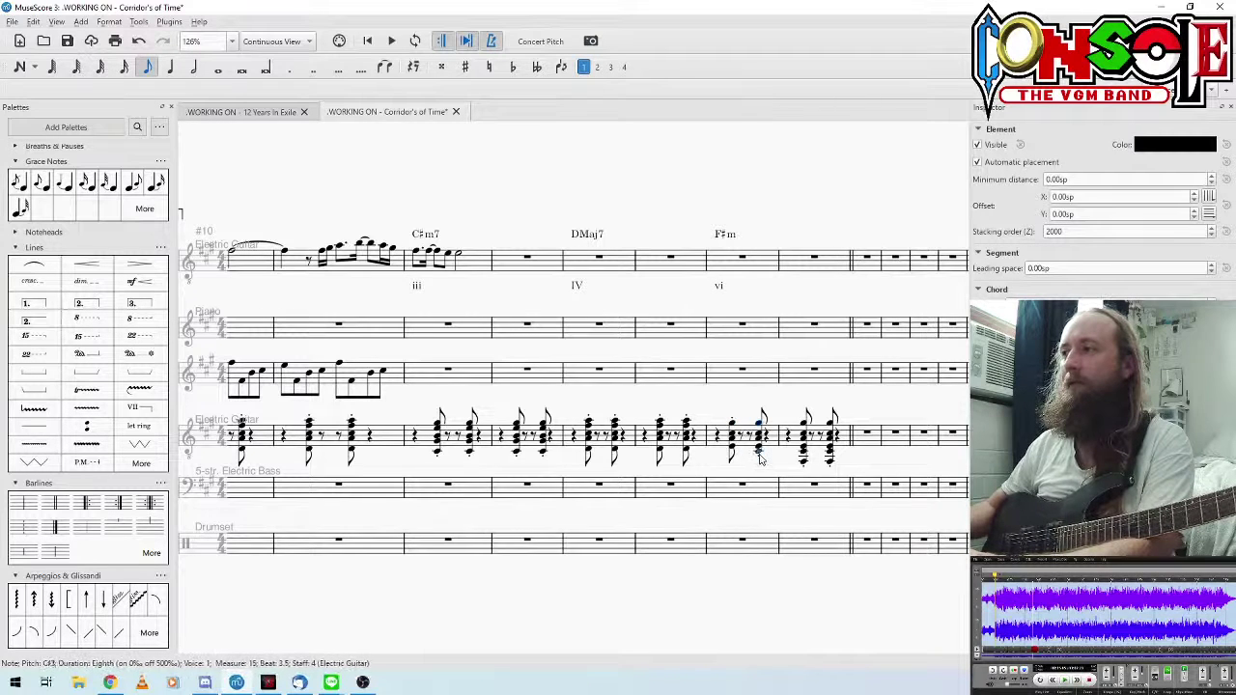
pyautogui.click(804, 463)
pyautogui.press('Delete')
pyautogui.click(804, 452)
pyautogui.press('Delete')
pyautogui.click(830, 462)
pyautogui.press('Delete')
pyautogui.click(830, 453)
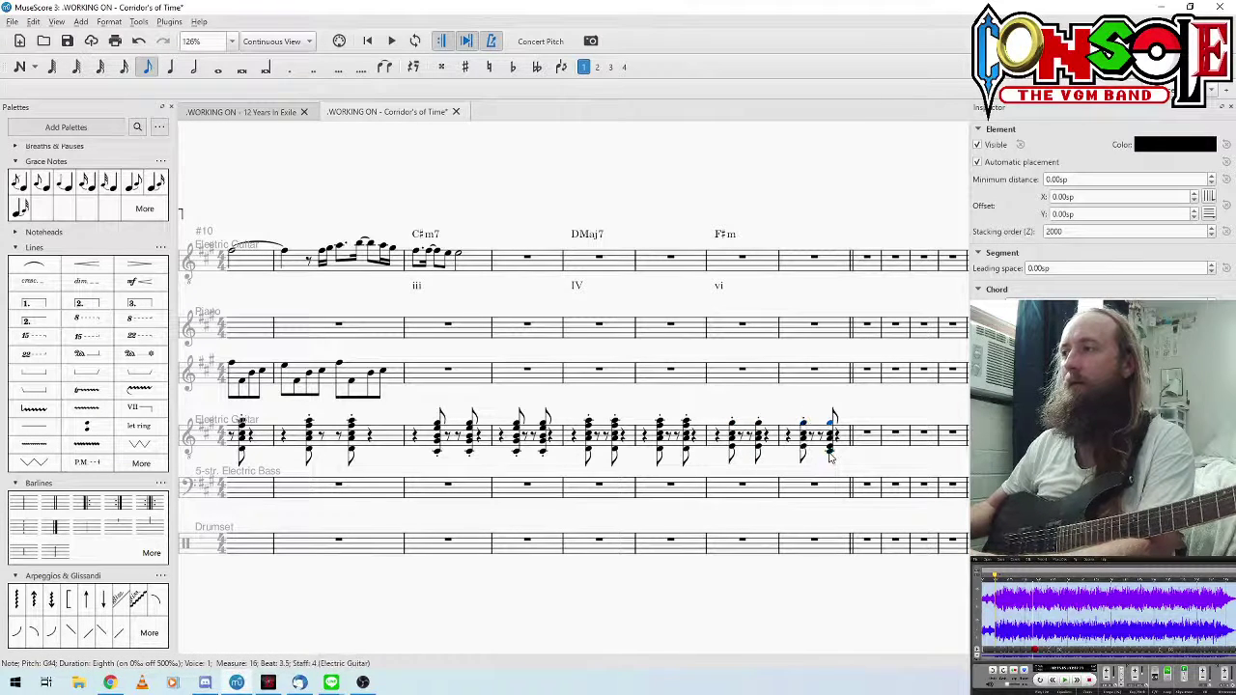
pyautogui.press('Delete')
pyautogui.click(718, 440)
pyautogui.press('space')
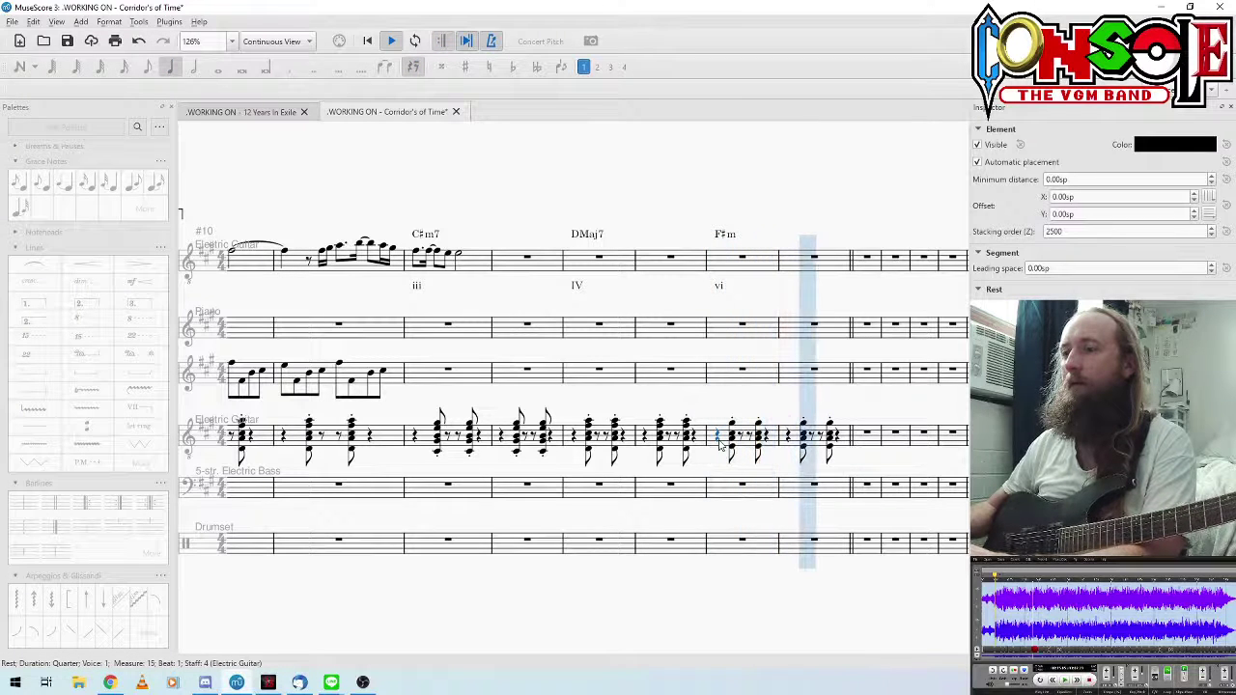
pyautogui.press('space')
# Step: Replace the E3 with F#3 in the beat 2 chord of measure 15 on the lower guitar staff
pyautogui.click(730, 452)
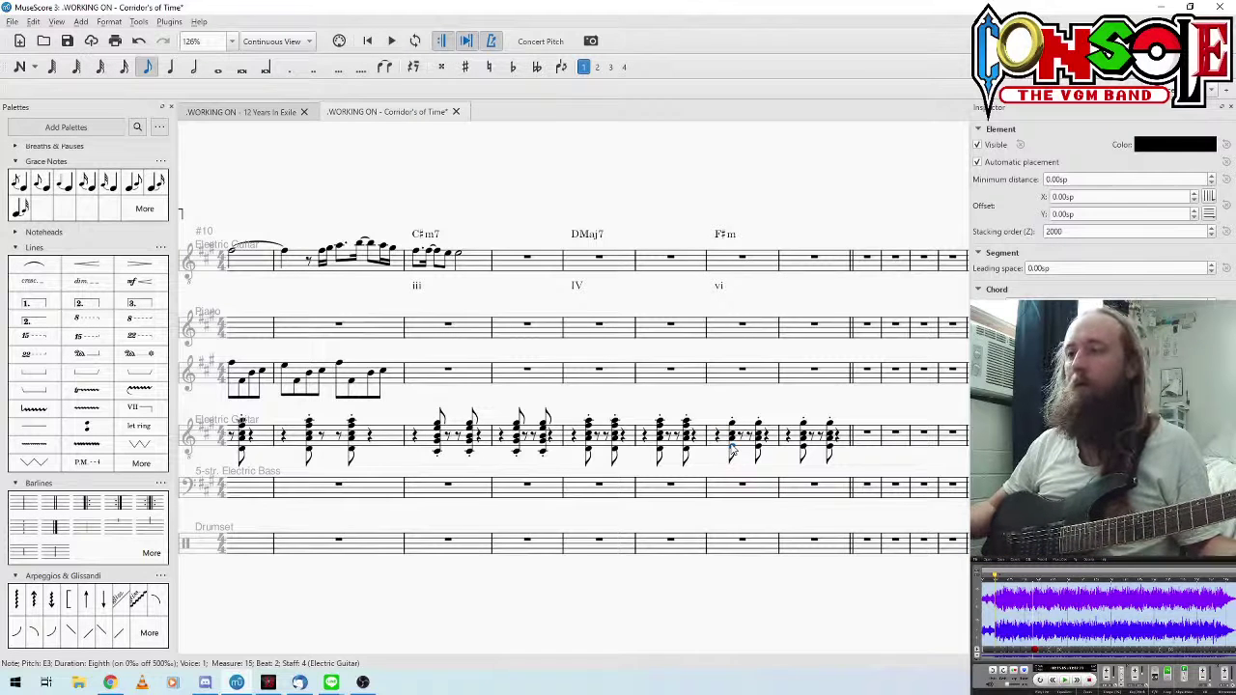
pyautogui.press('n')
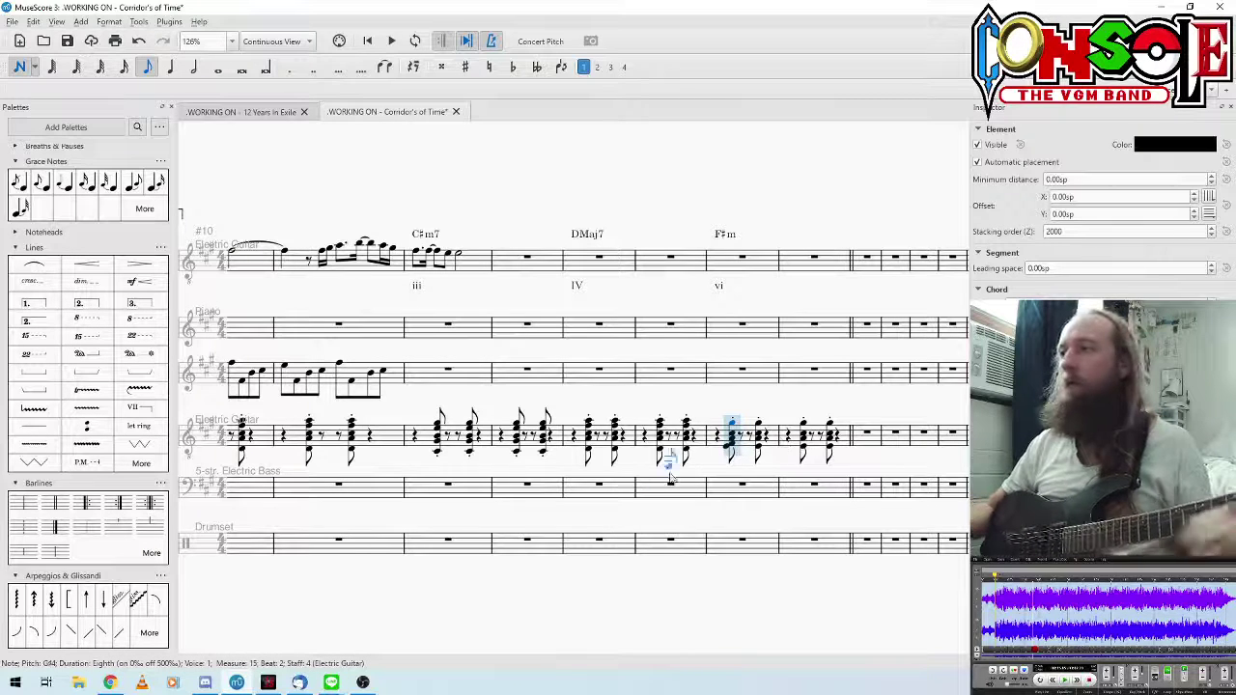
pyautogui.press('Escape')
pyautogui.click(732, 446)
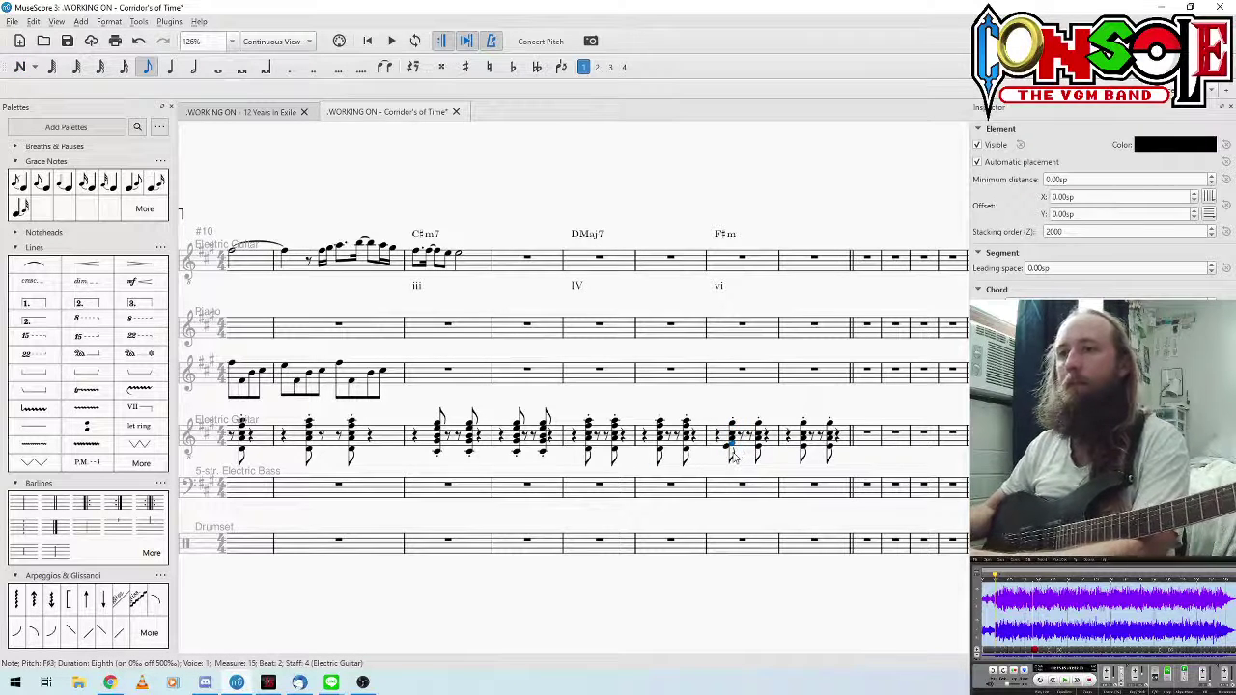
pyautogui.click(733, 457)
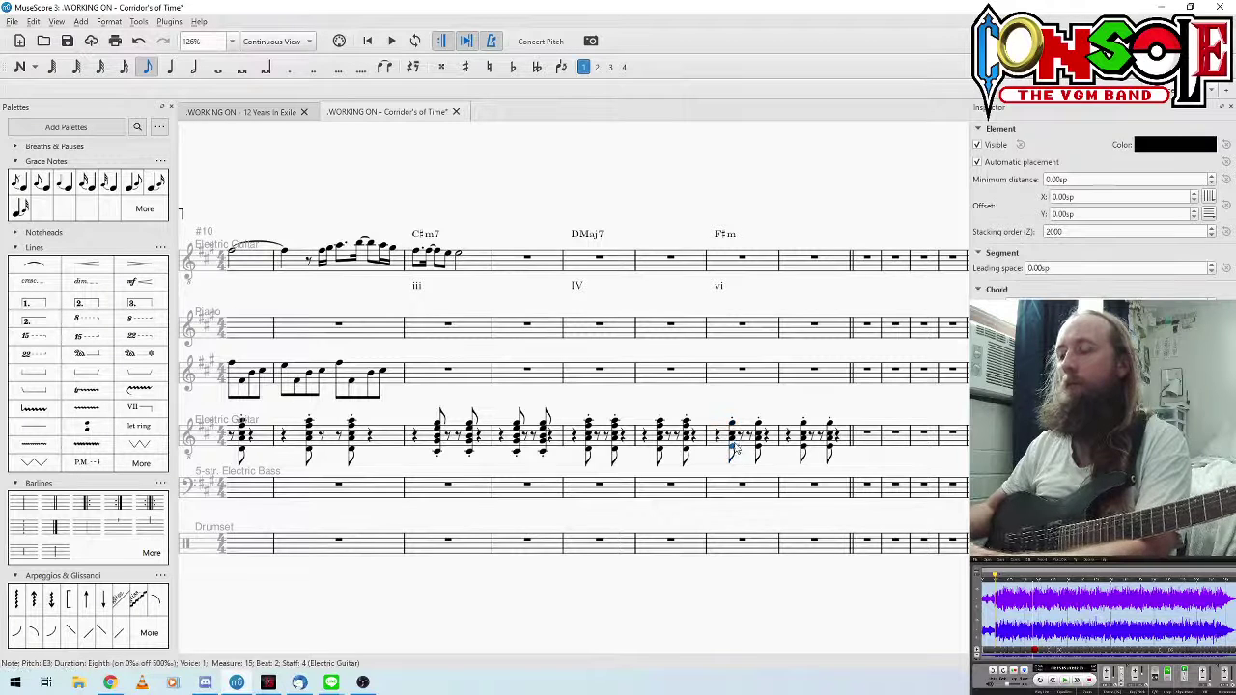
pyautogui.hotkey('alt', 'Up')
pyautogui.hotkey('alt', 'Up')
pyautogui.hotkey('alt', 'Down')
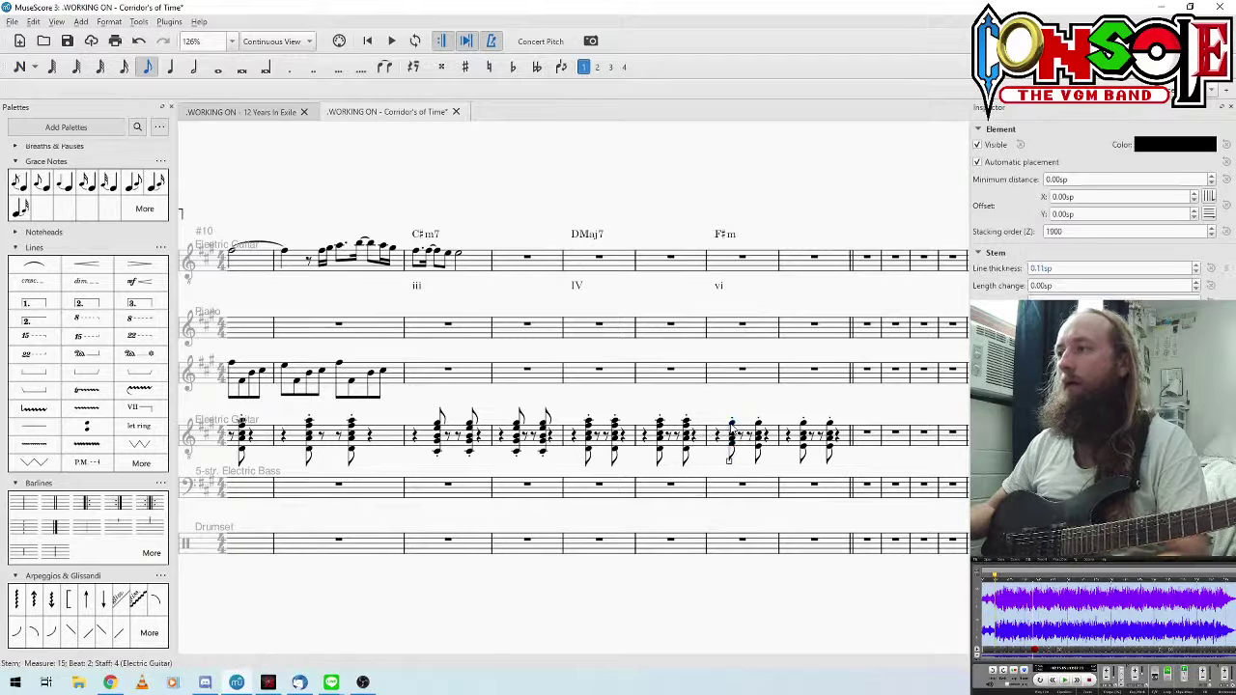
# Step: Copy the revised beat 2 chord over the other three stabs in measures 15 and 16 and play back from measure 15
pyautogui.click(759, 452)
pyautogui.keyDown('shift'); pyautogui.click(758, 452); pyautogui.keyUp('shift')
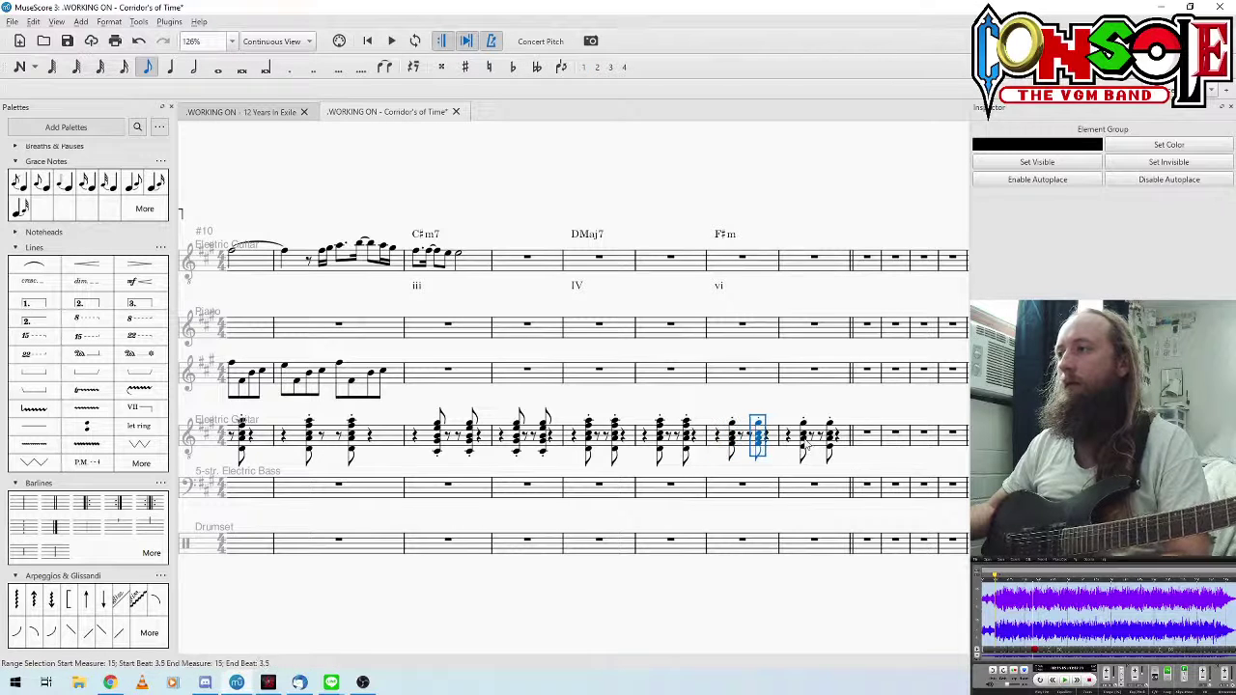
pyautogui.keyDown('shift'); pyautogui.click(809, 444); pyautogui.keyUp('shift')
pyautogui.keyDown('shift'); pyautogui.click(828, 444); pyautogui.keyUp('shift')
pyautogui.click(718, 442)
pyautogui.press('space')
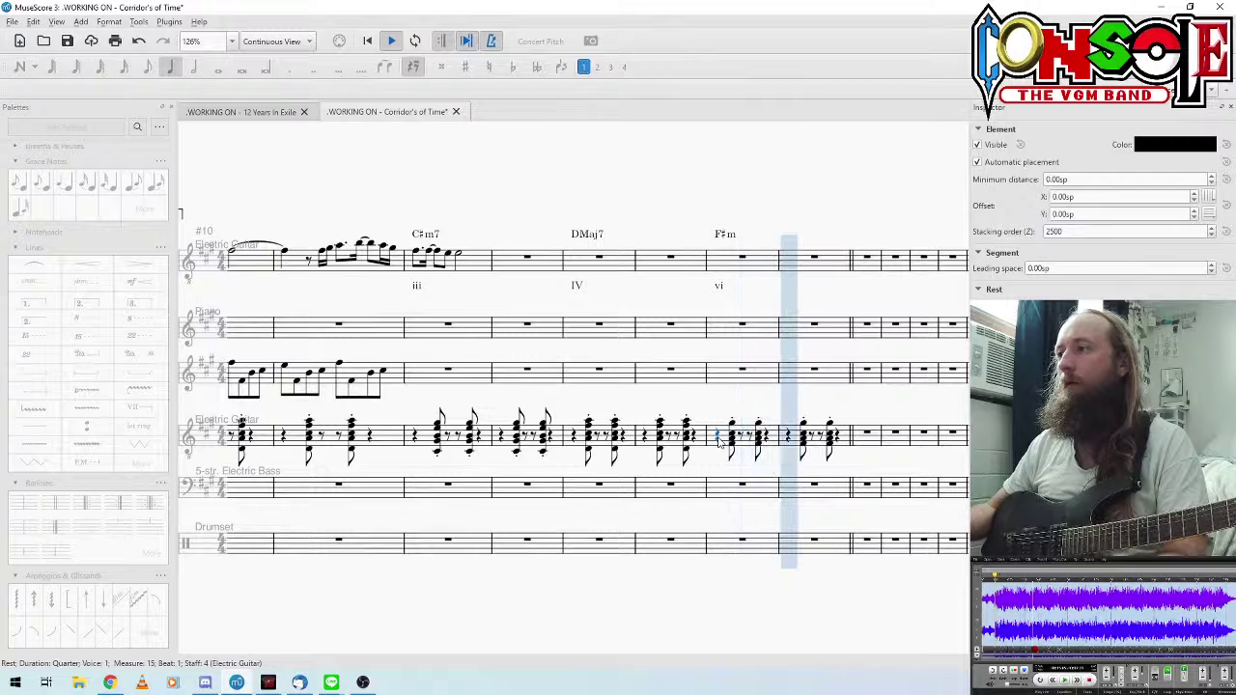
pyautogui.press('space')
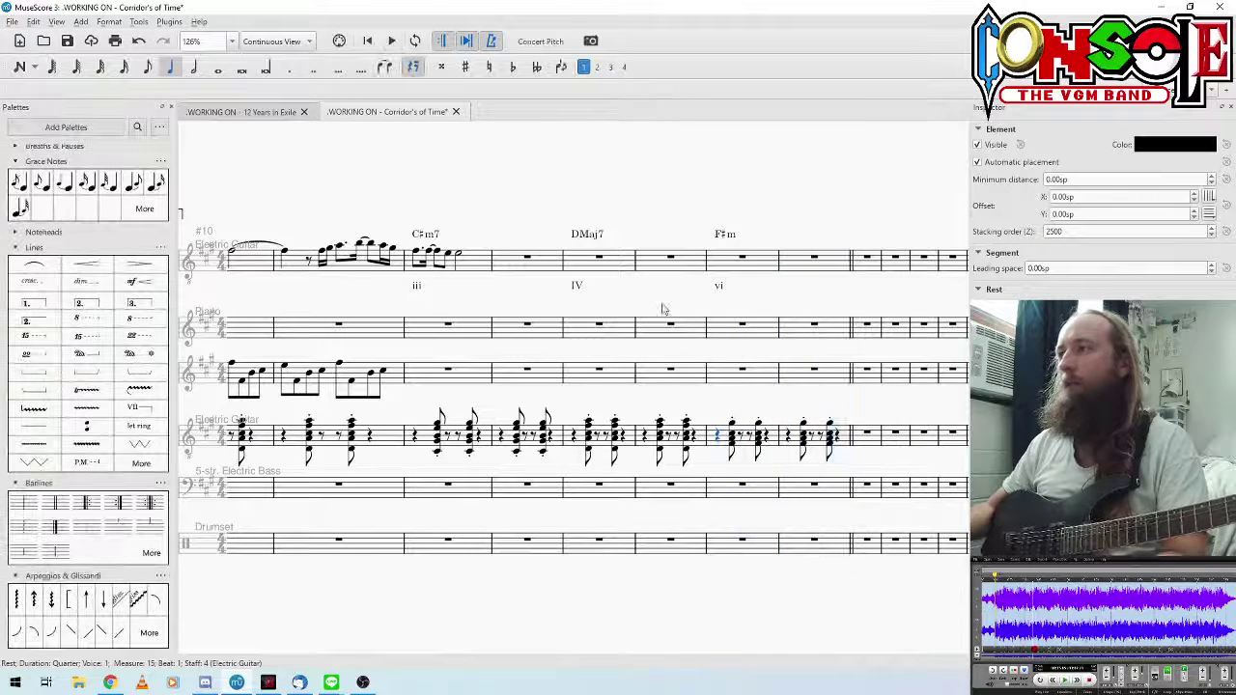
# Step: Add a Wood Blocks instrument from the unpitched percussion group to the score, below the Drumset
pyautogui.moveTo(203, 639); pyautogui.dragTo(735, 583)
pyautogui.click(601, 486)
pyautogui.moveTo(546, 571); pyautogui.dragTo(722, 559)
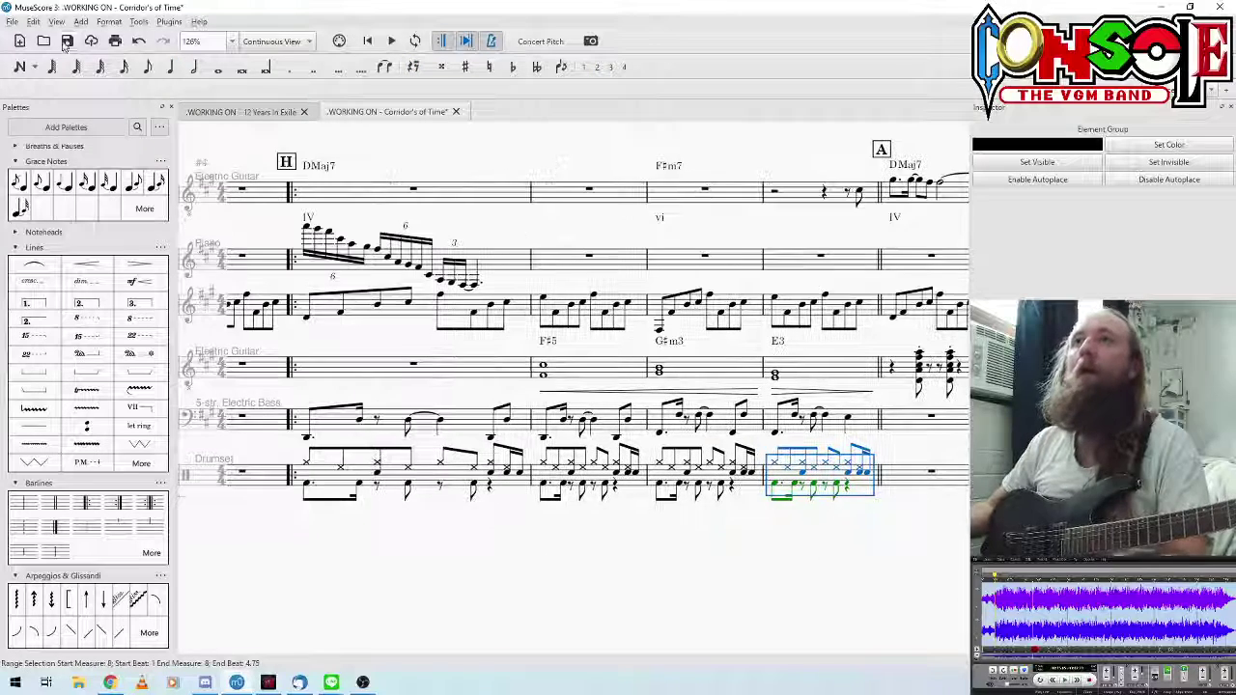
pyautogui.click(35, 21)
pyautogui.click(91, 223)
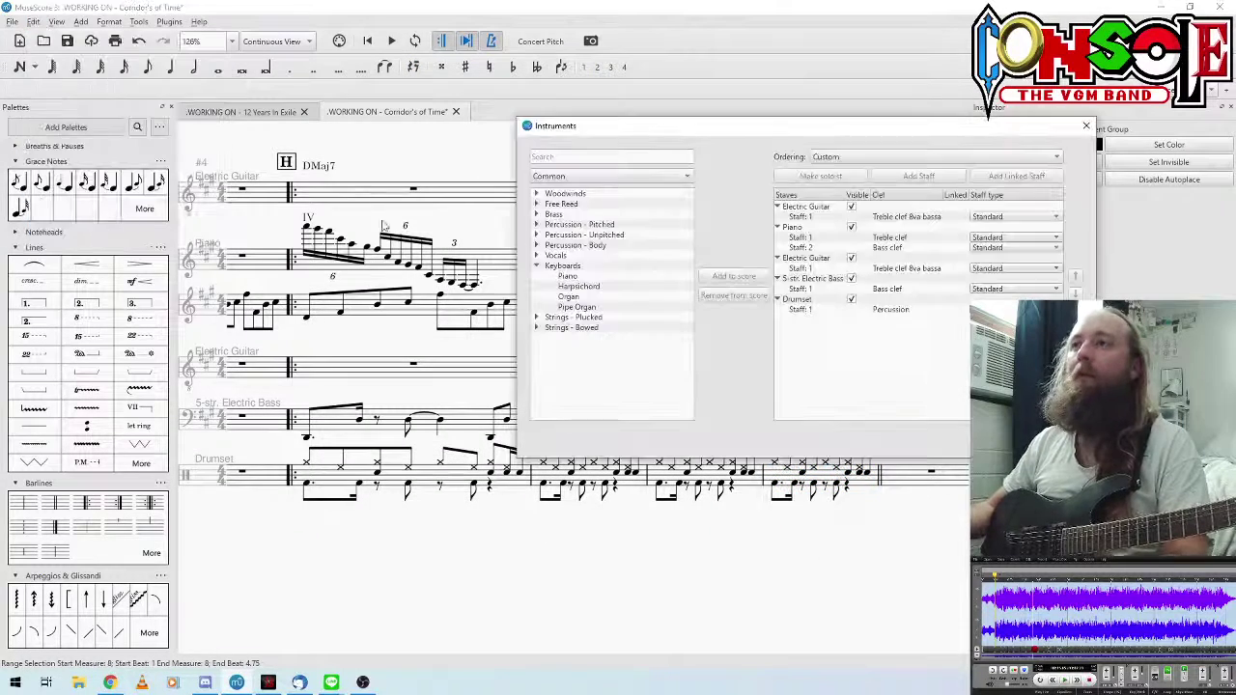
pyautogui.click(537, 234)
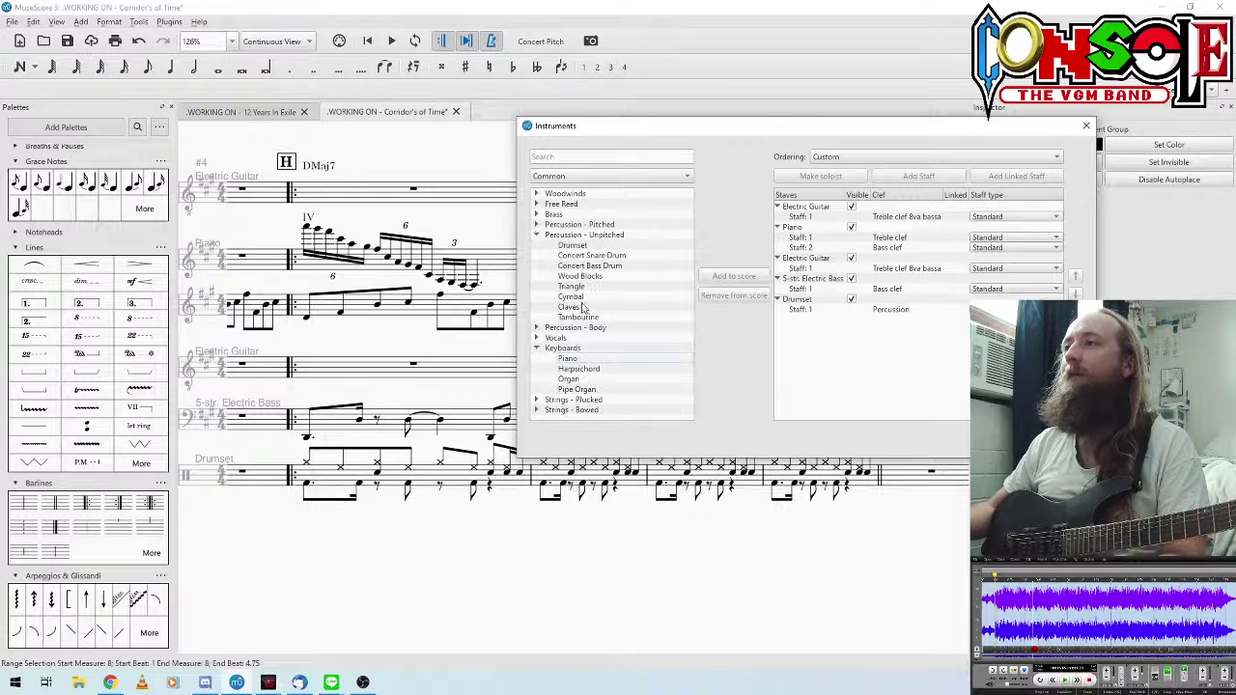
pyautogui.click(579, 276)
pyautogui.click(734, 276)
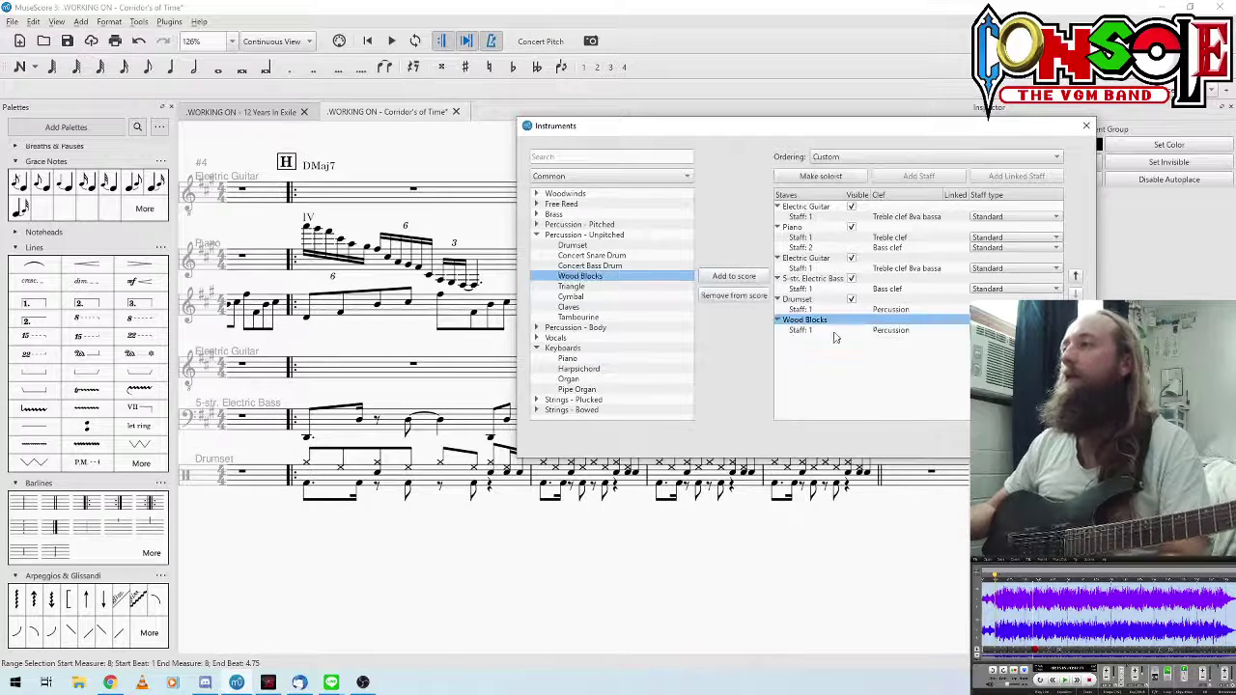
pyautogui.press('Return')
# Step: Fill the Wood Blocks staff in measures 1 to 16 with quarter notes, a high block on beat 1 and low blocks on beats 2 to 4
pyautogui.hscroll(-5, 491, 577)
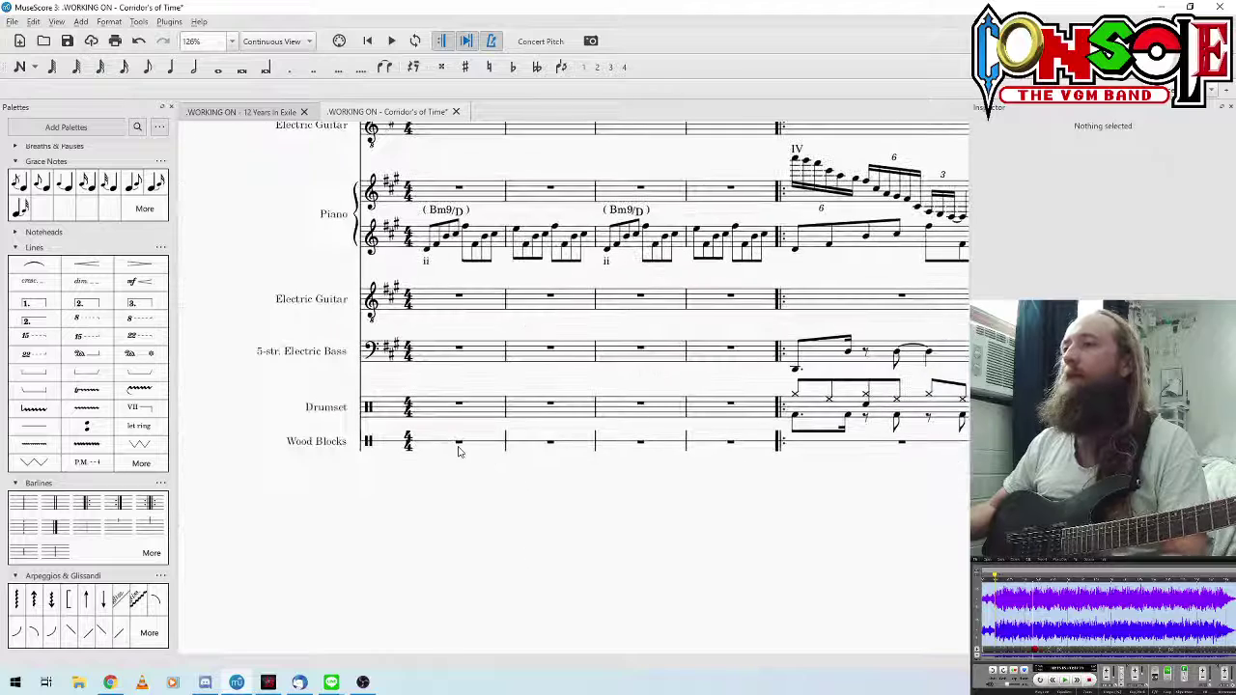
pyautogui.click(437, 442)
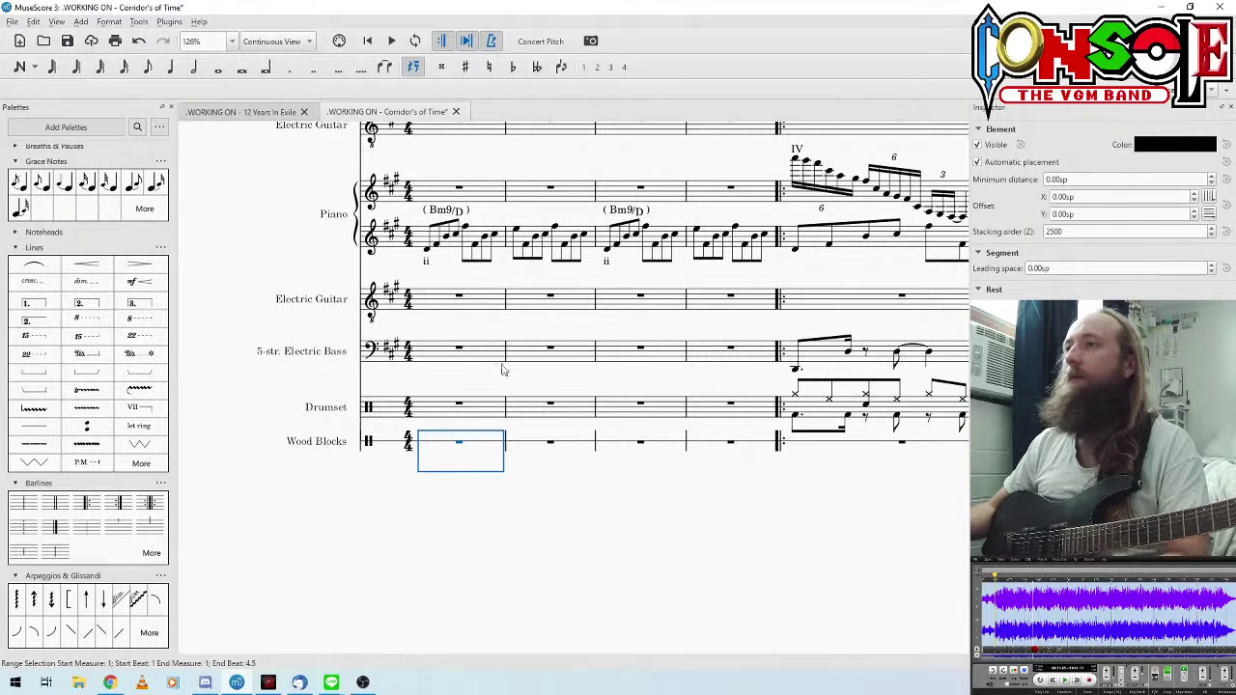
pyautogui.press('Escape')
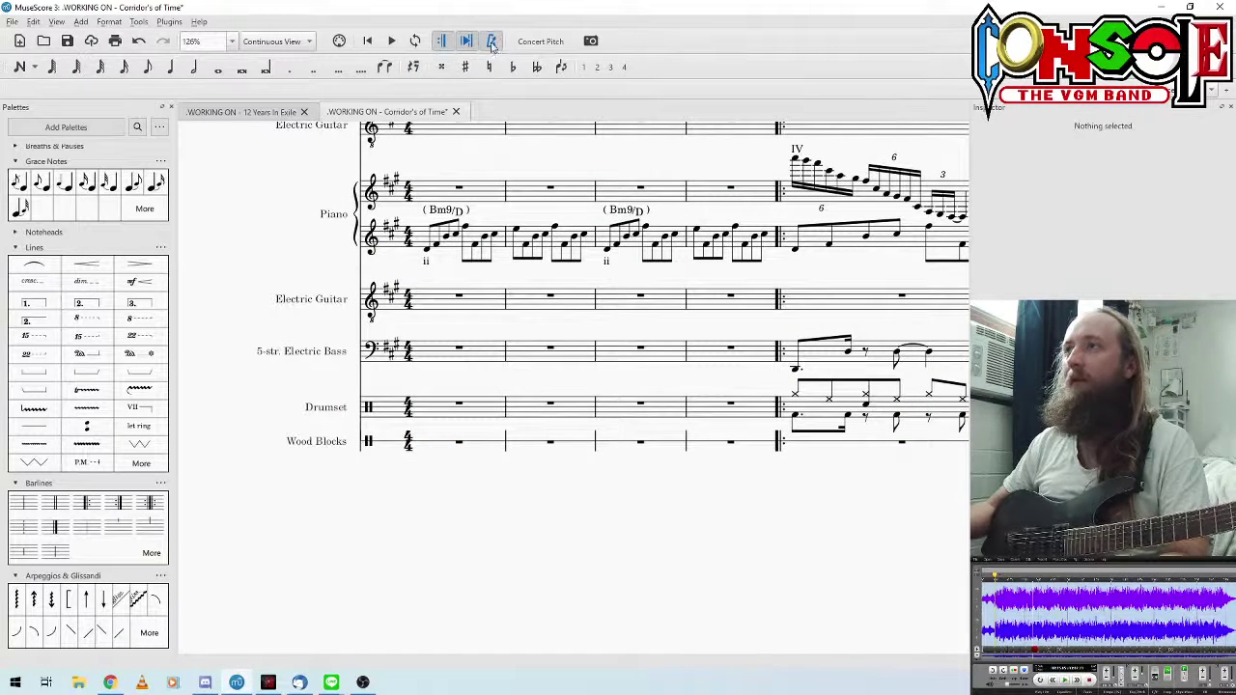
pyautogui.click(460, 443)
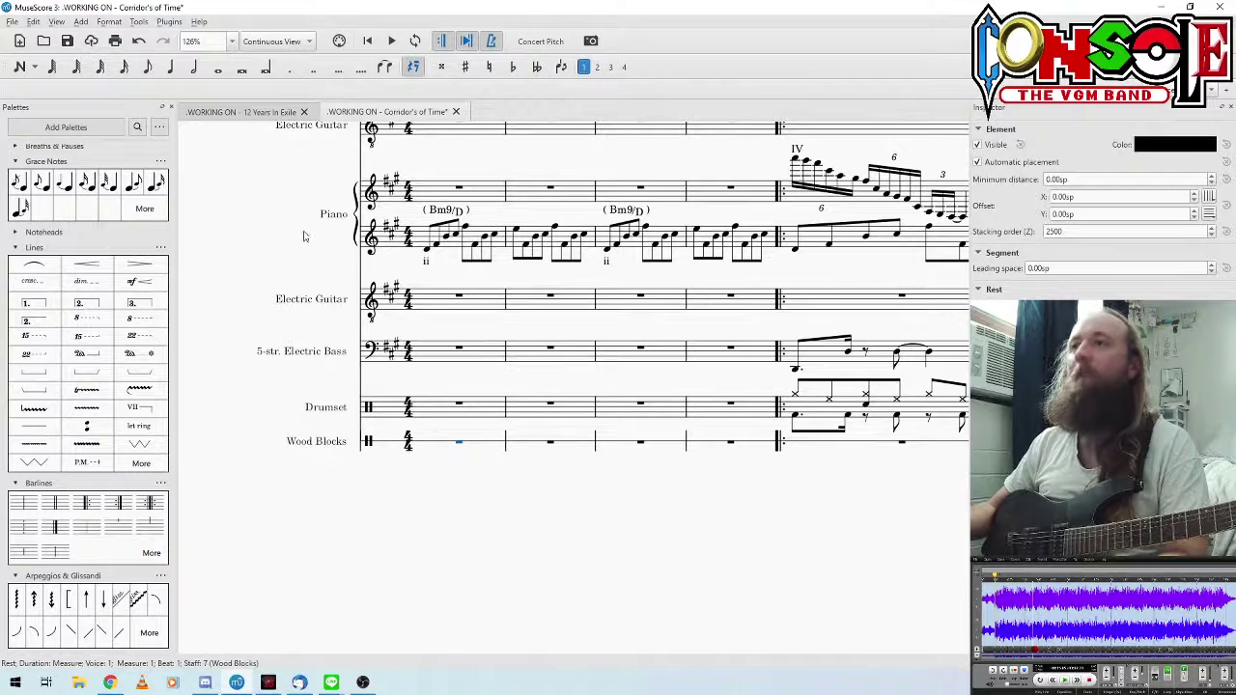
pyautogui.press('n')
pyautogui.press('a')
pyautogui.press('b')
pyautogui.press('b')
pyautogui.press('b')
pyautogui.press('a')
pyautogui.press('b')
pyautogui.press('b')
pyautogui.press('b')
pyautogui.press('a')
pyautogui.press('b')
pyautogui.press('b')
pyautogui.press('b')
pyautogui.press('a')
pyautogui.press('b')
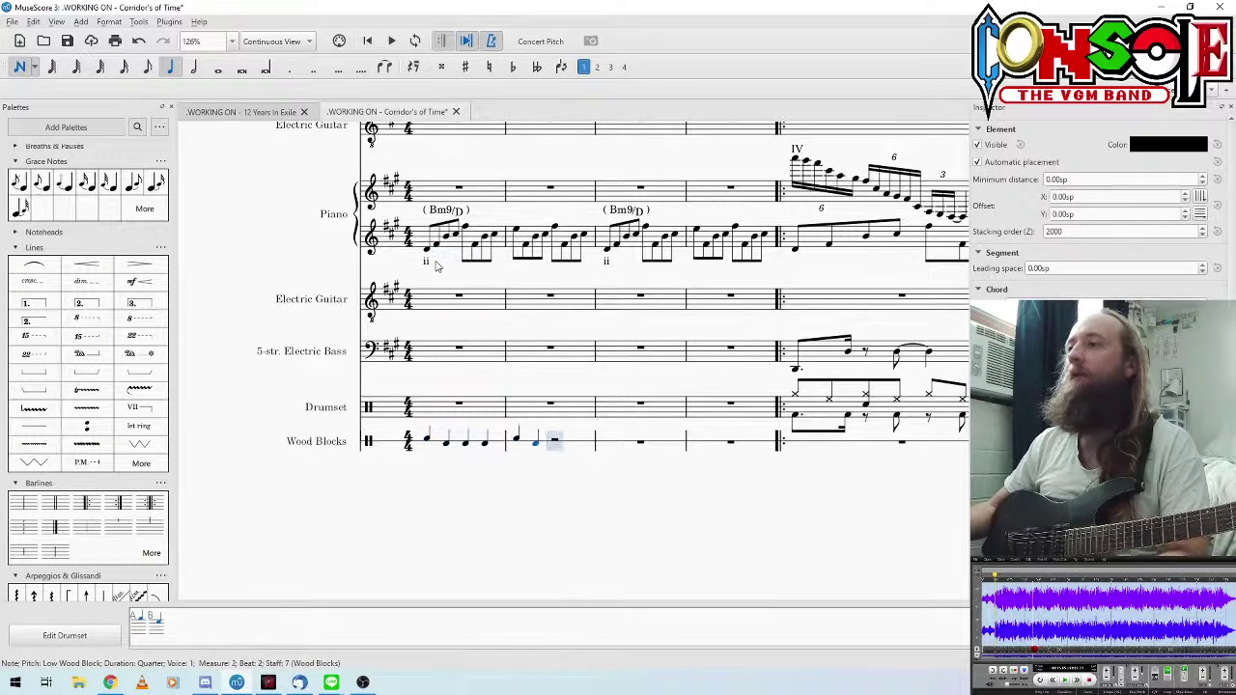
pyautogui.press('b')
pyautogui.press('b')
pyautogui.press('a')
pyautogui.press('b')
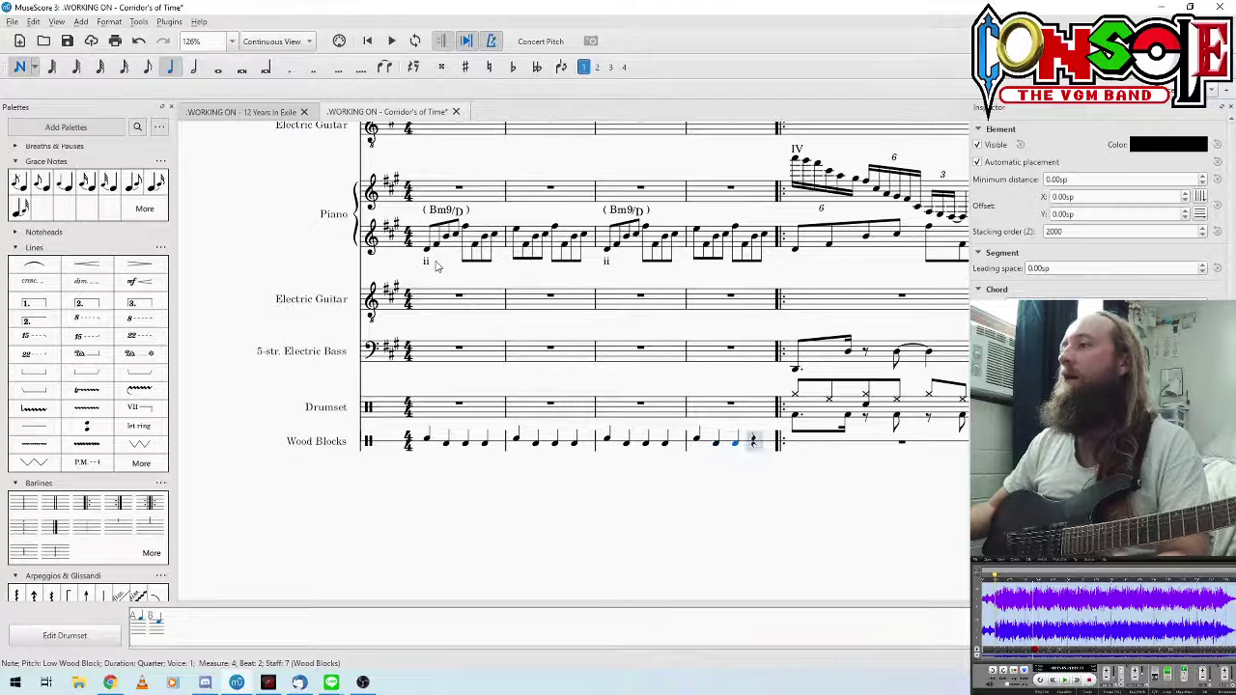
pyautogui.press('b')
pyautogui.press('b')
pyautogui.press('a')
pyautogui.press('b')
pyautogui.press('b')
pyautogui.press('b')
pyautogui.press('a')
pyautogui.press('b')
pyautogui.press('b')
pyautogui.press('b')
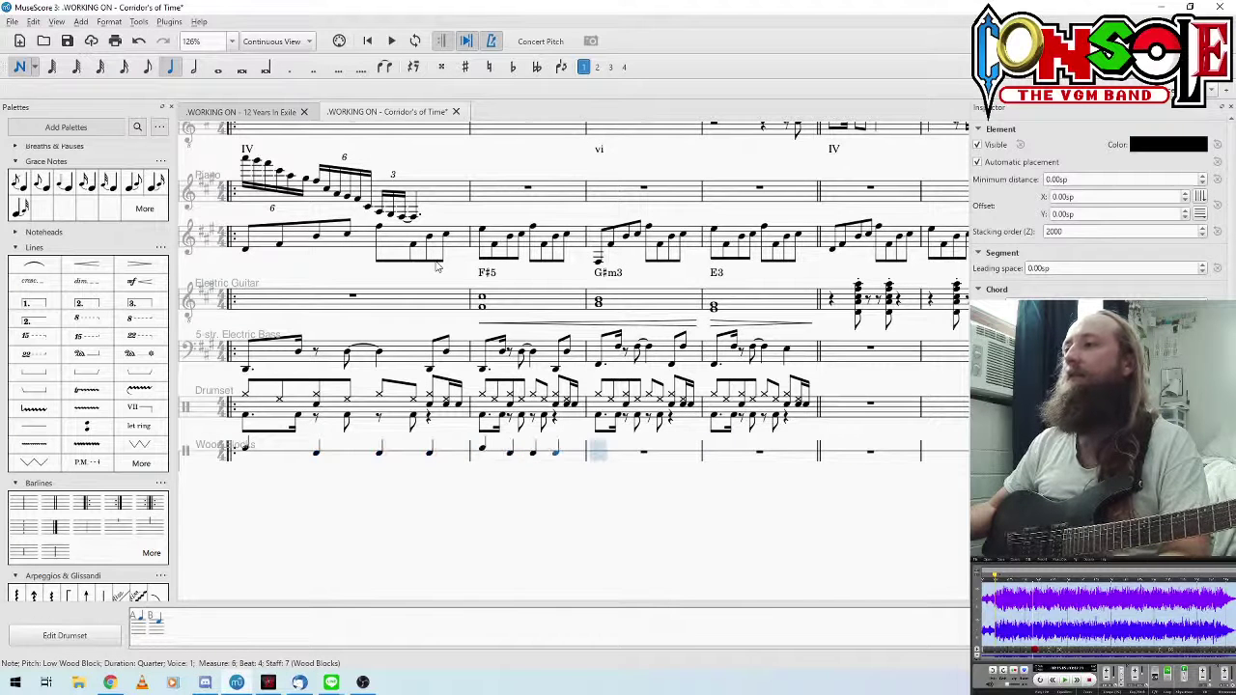
pyautogui.press('a')
pyautogui.press('b')
pyautogui.press('b')
pyautogui.press('b')
pyautogui.press('a')
pyautogui.press('b')
pyautogui.press('b')
pyautogui.press('b')
pyautogui.press('a')
pyautogui.press('b')
pyautogui.press('b')
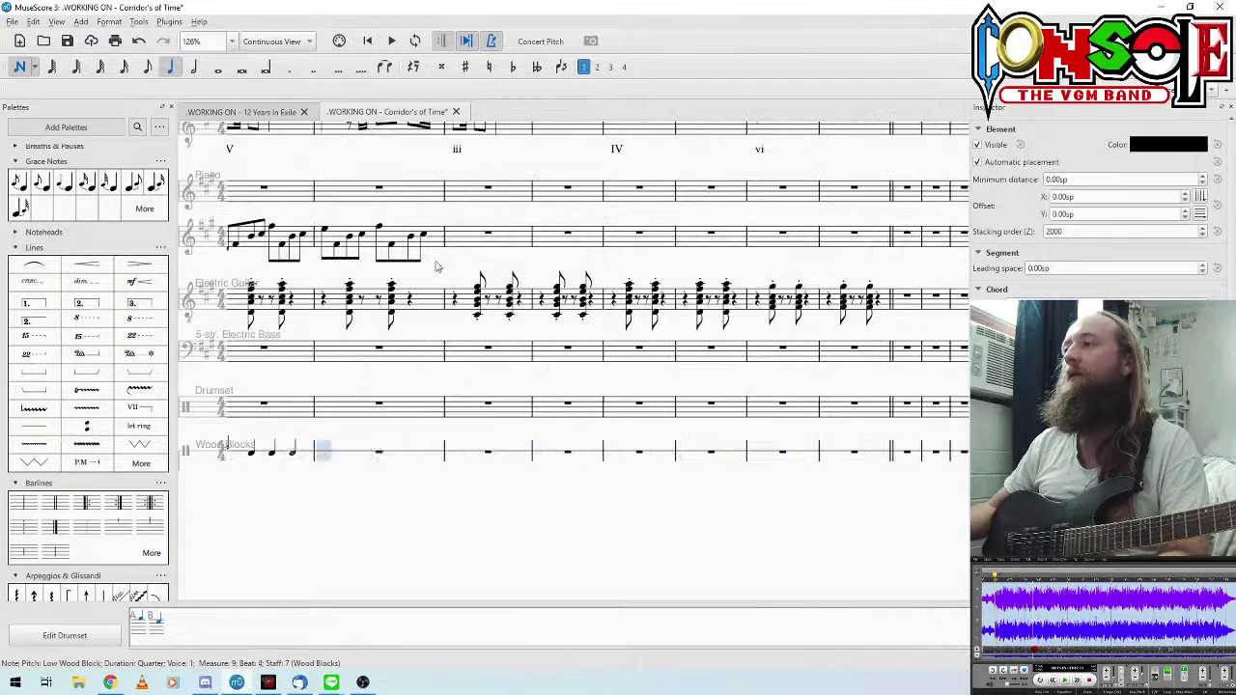
pyautogui.press('b')
pyautogui.press('a')
pyautogui.press('b')
pyautogui.press('b')
pyautogui.press('b')
pyautogui.press('a')
pyautogui.press('b')
pyautogui.press('b')
pyautogui.press('b')
pyautogui.press('a')
pyautogui.press('b')
pyautogui.press('b')
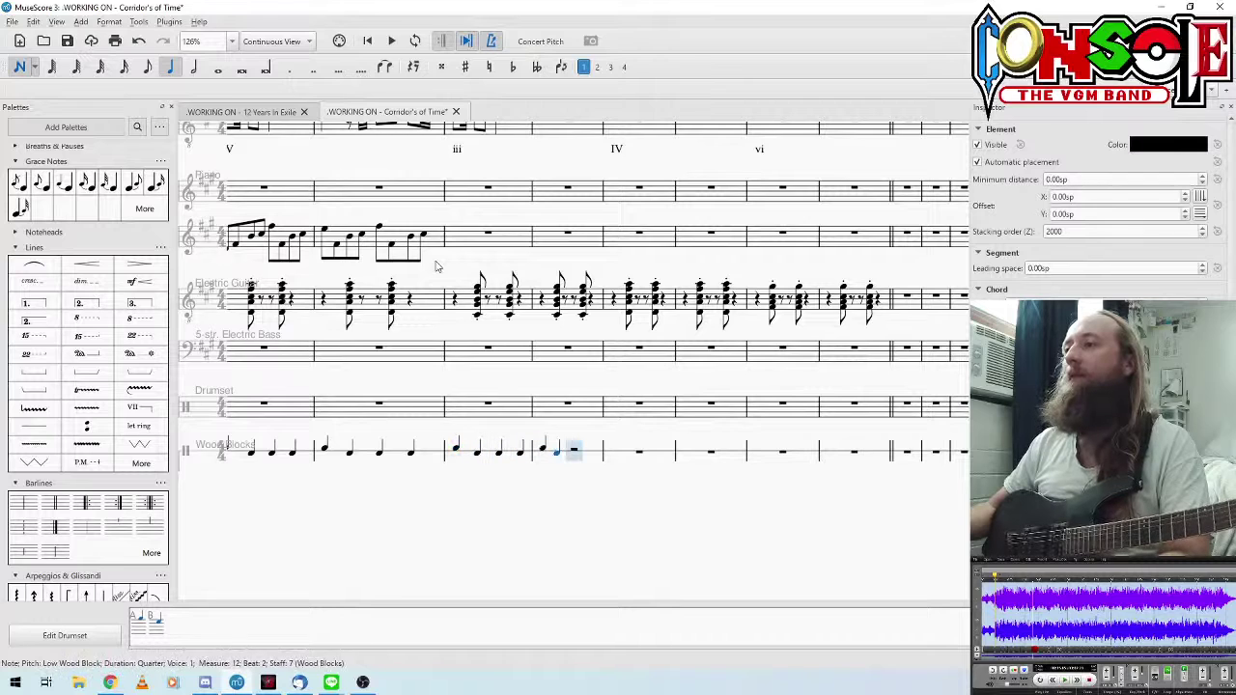
pyautogui.press('b')
pyautogui.press('a')
pyautogui.press('b')
pyautogui.press('b')
pyautogui.press('b')
pyautogui.press('a')
pyautogui.press('b')
pyautogui.press('b')
pyautogui.press('b')
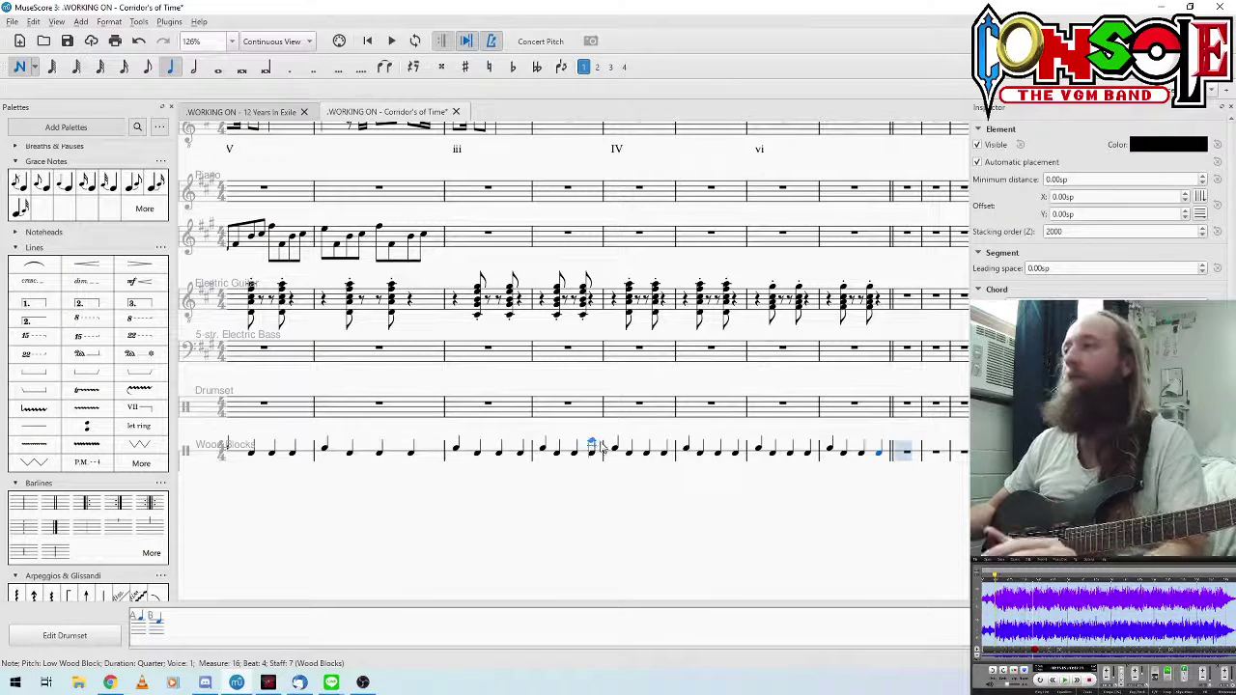
pyautogui.press('Escape')
# Step: Copy the Drumset pattern of measures 5 to 8 into measures 9 to 12 and again into measures 13 to 16
pyautogui.moveTo(579, 478); pyautogui.dragTo(486, 469)
pyautogui.click(519, 454)
pyautogui.moveTo(590, 480); pyautogui.dragTo(472, 454)
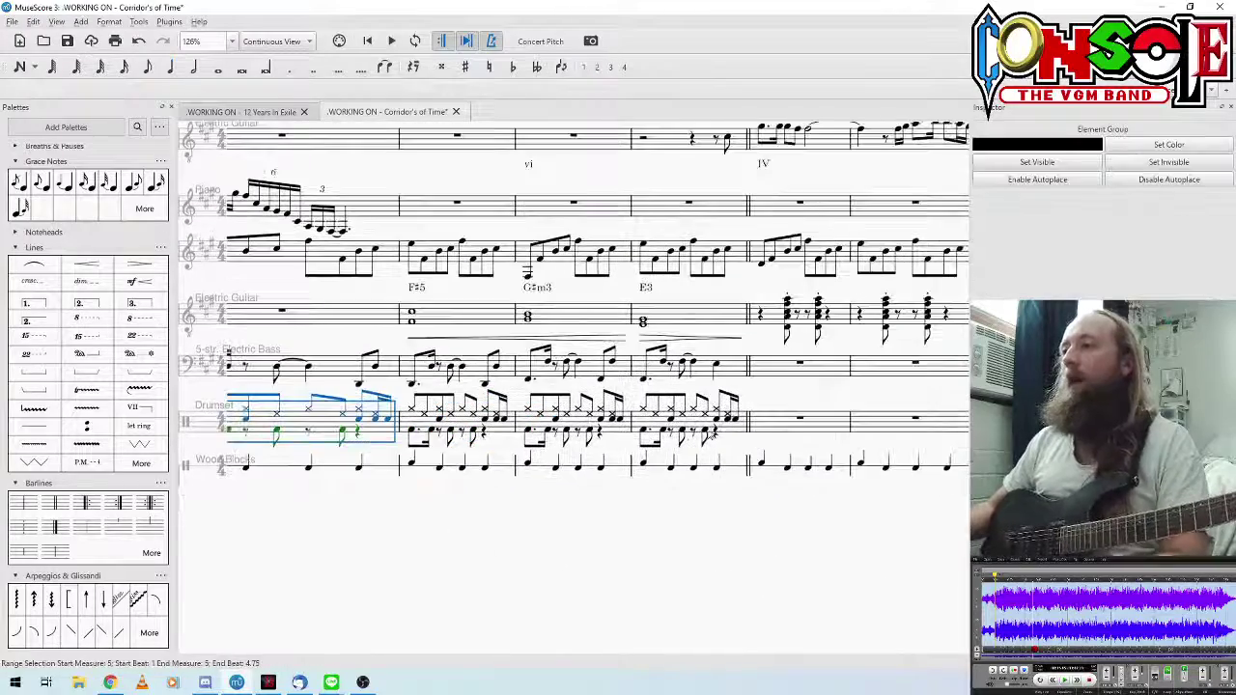
pyautogui.keyDown('shift'); pyautogui.click(738, 431); pyautogui.keyUp('shift')
pyautogui.moveTo(754, 550); pyautogui.dragTo(533, 551)
pyautogui.click(580, 429)
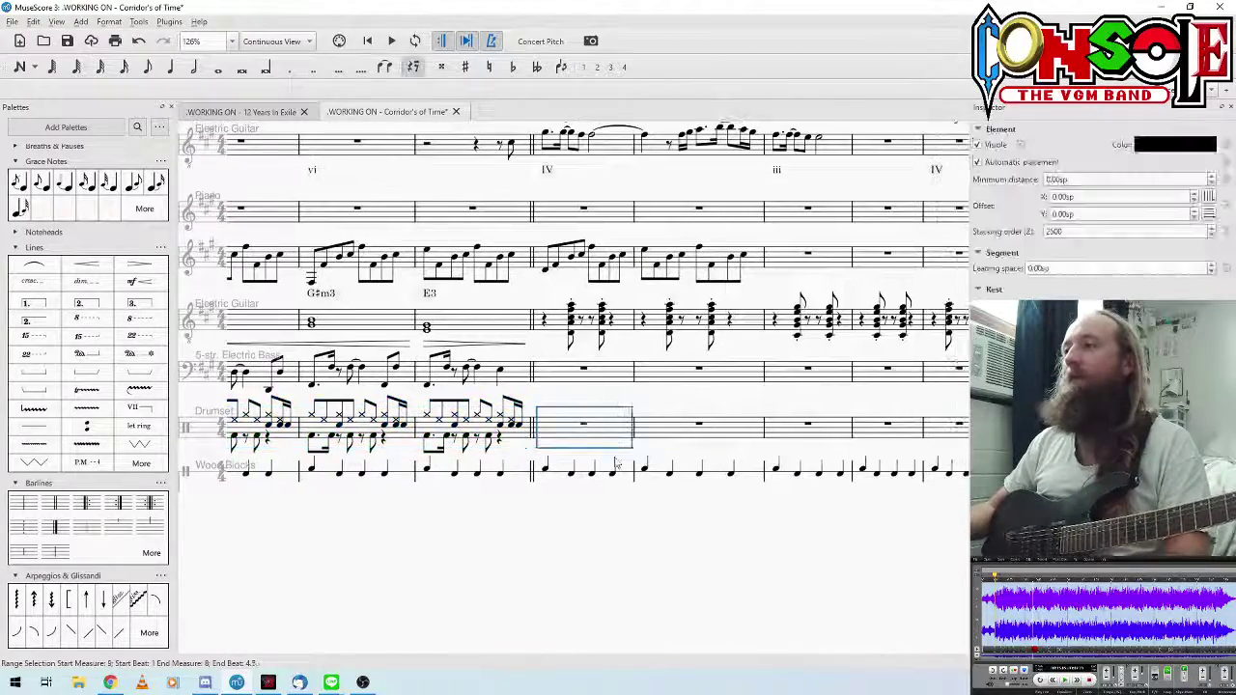
pyautogui.hotkey('ctrl', 'v')
pyautogui.moveTo(734, 555); pyautogui.dragTo(499, 562)
pyautogui.click(818, 439)
pyautogui.hotkey('ctrl', 'v')
# Step: Play the score back from the beginning through measure 16 with the metronome off, and check the instrument strips in the mixer
pyautogui.scroll(-1, 472, 624)
pyautogui.moveTo(667, 568); pyautogui.dragTo(555, 518)
pyautogui.scroll(-1, 674, 576)
pyautogui.click(391, 41)
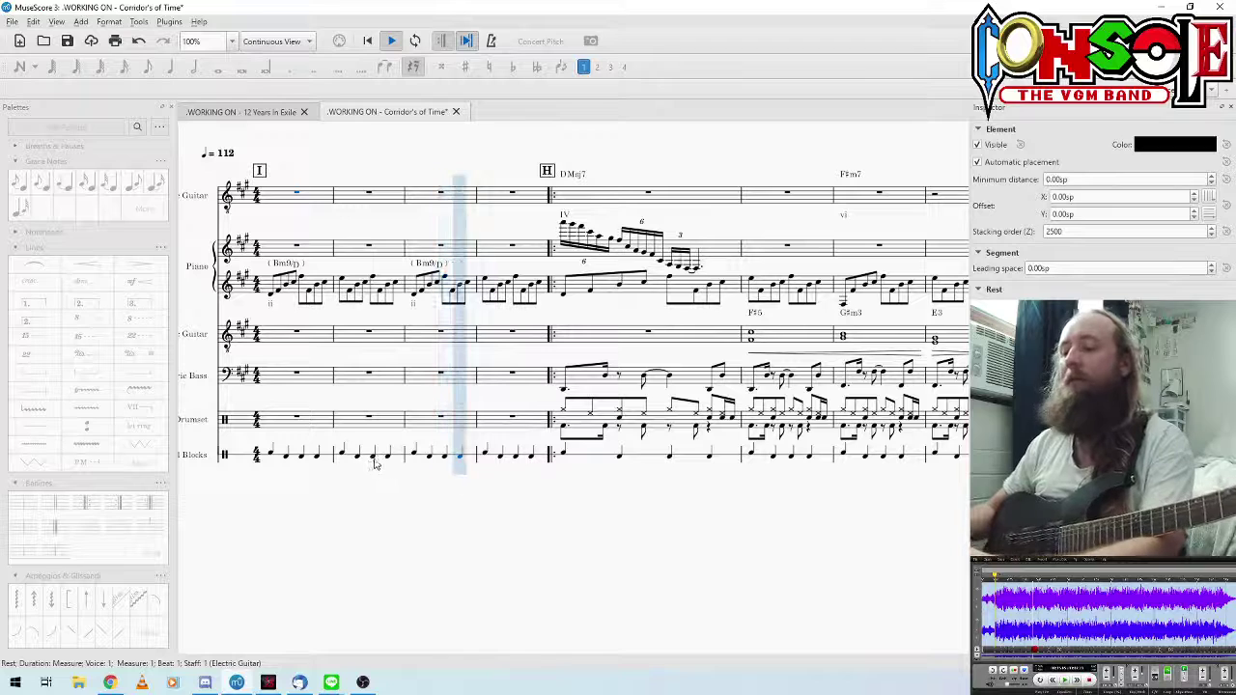
pyautogui.press('F10')
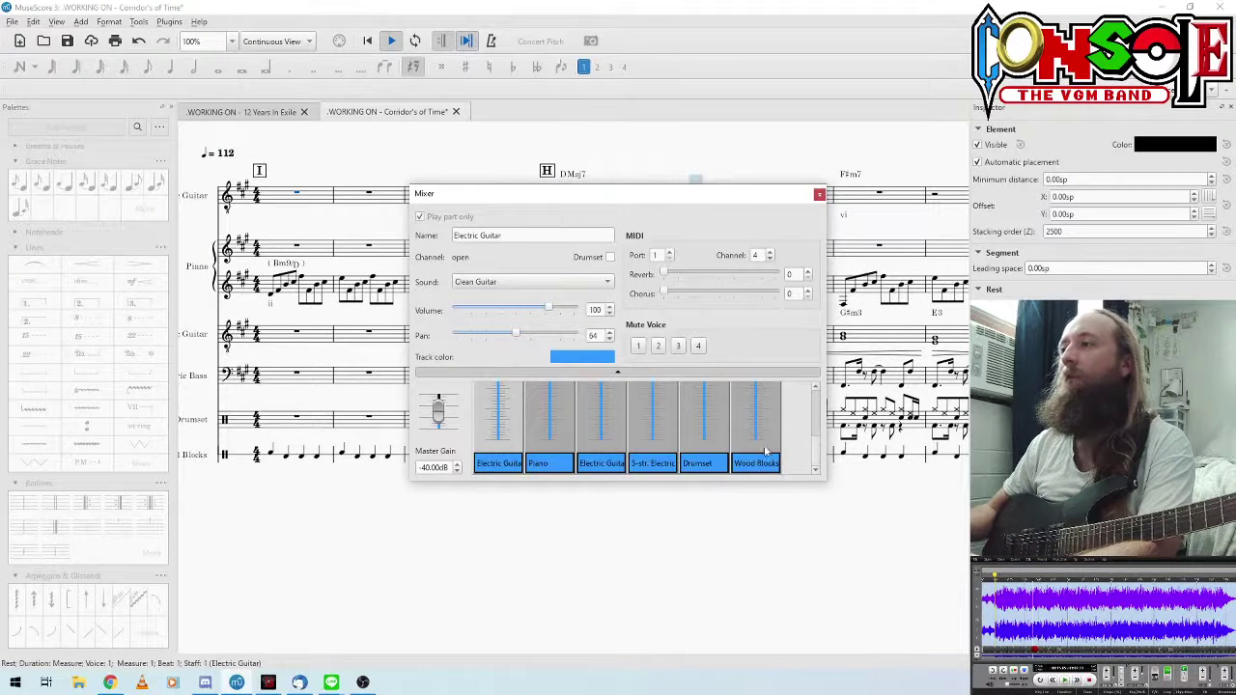
pyautogui.scroll(3, 541, 410)
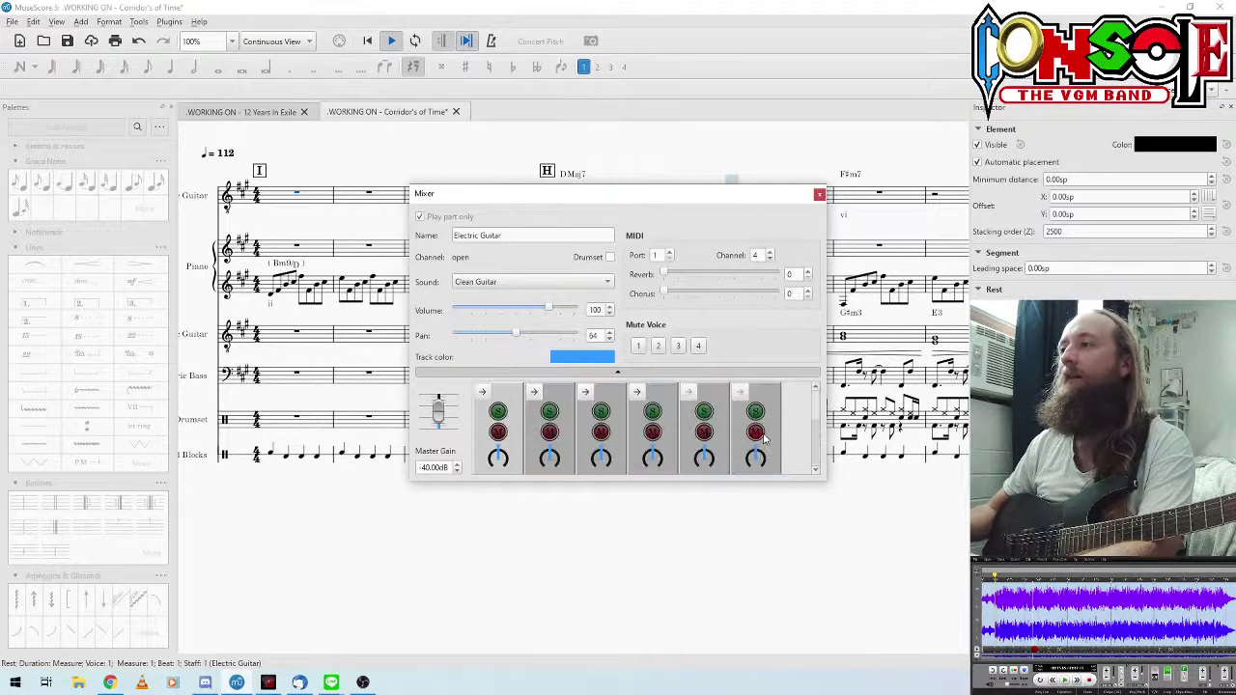
pyautogui.click(818, 194)
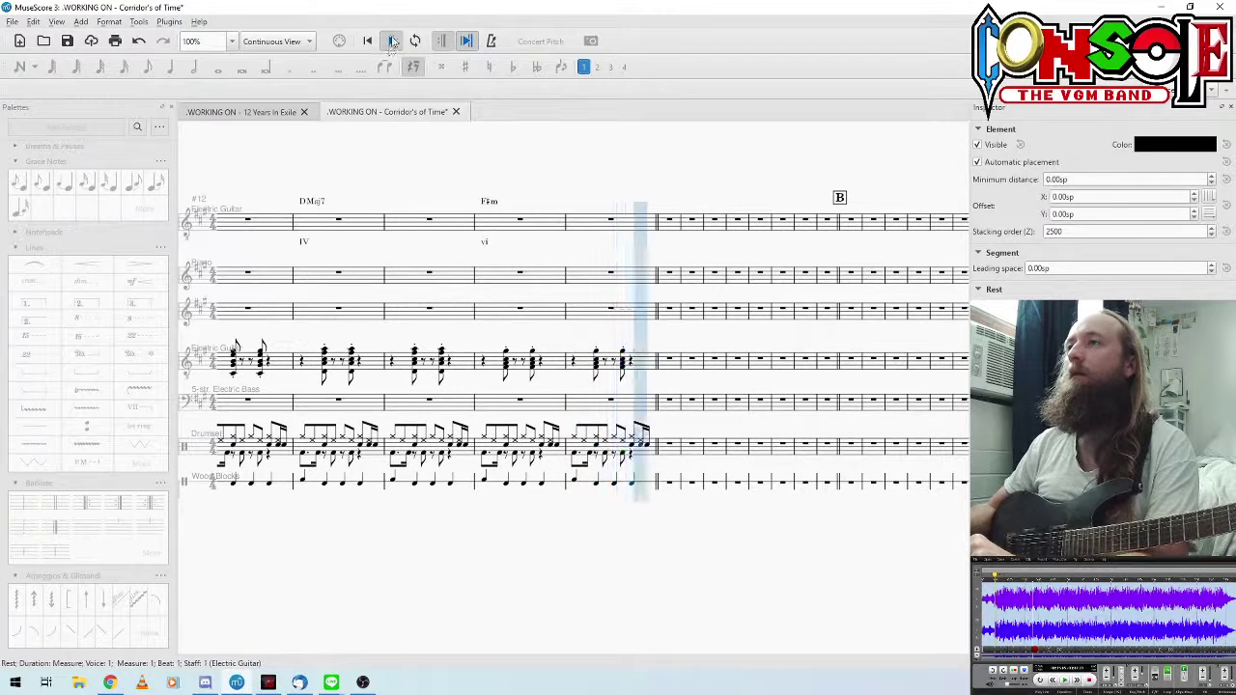
pyautogui.press('space')
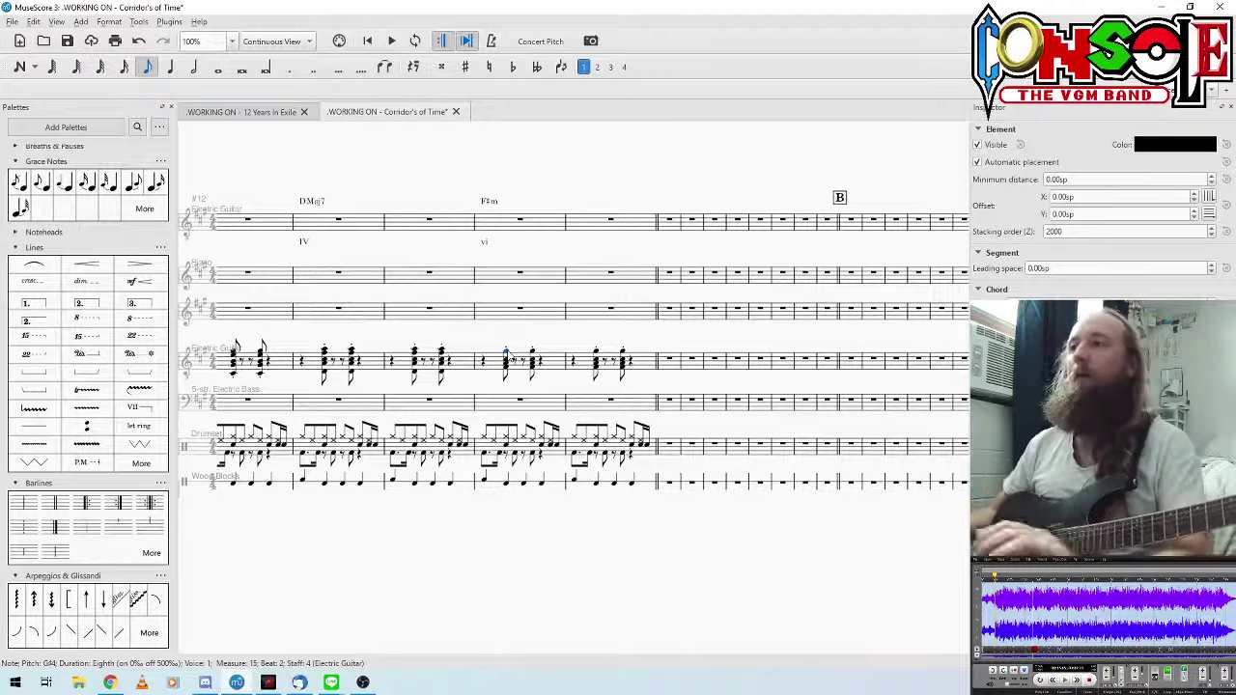
# Step: Lower the top note to F#4 in all four lower guitar chords of measures 15 and 16 and play back from measure 15
pyautogui.press('Down')
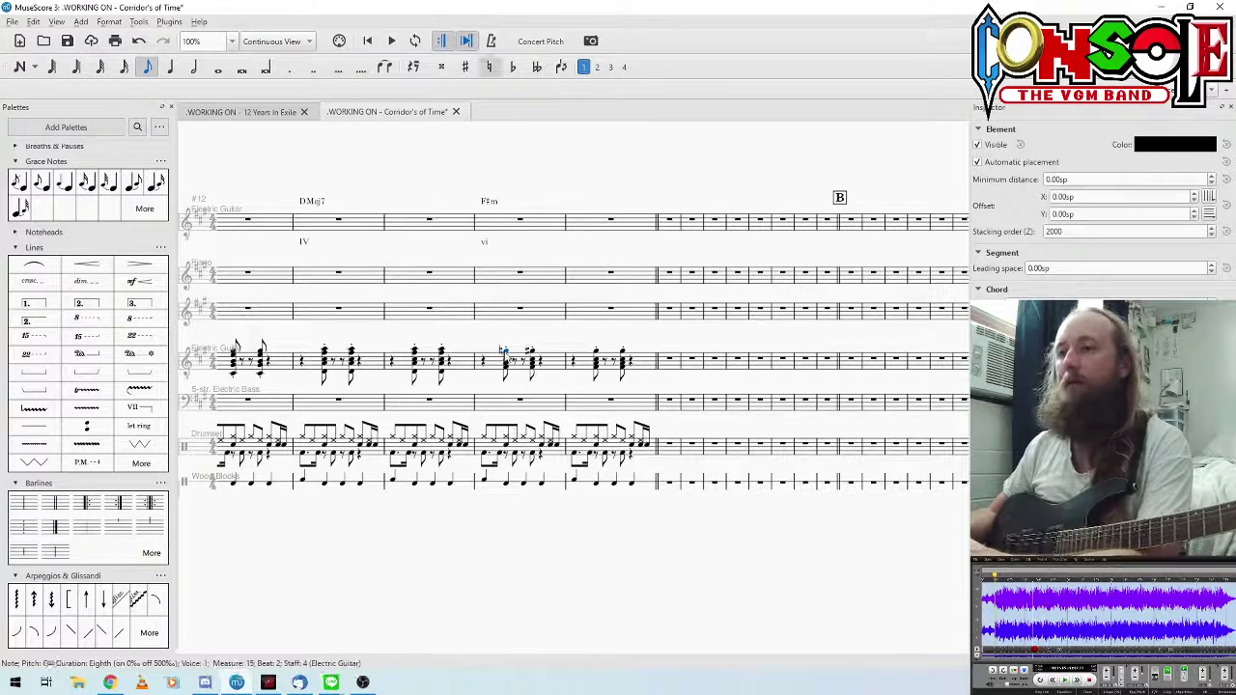
pyautogui.press('Down')
pyautogui.click(532, 352)
pyautogui.press('Down')
pyautogui.click(595, 351)
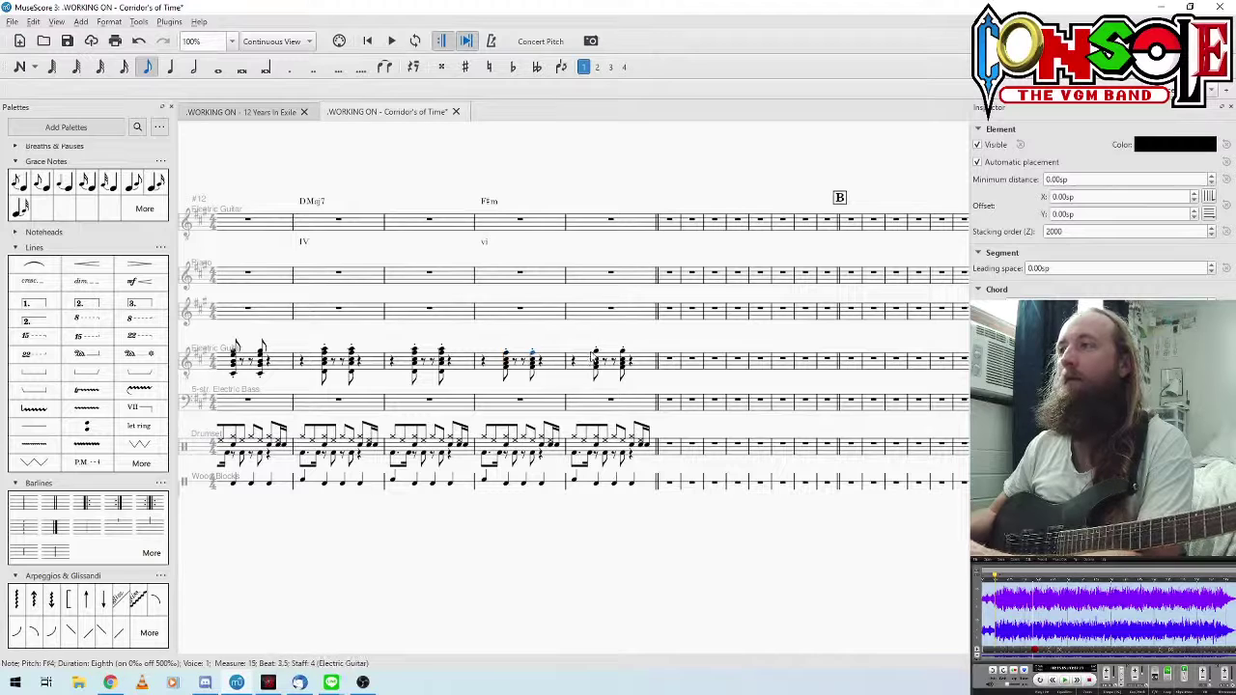
pyautogui.press('Down')
pyautogui.click(620, 351)
pyautogui.press('Down')
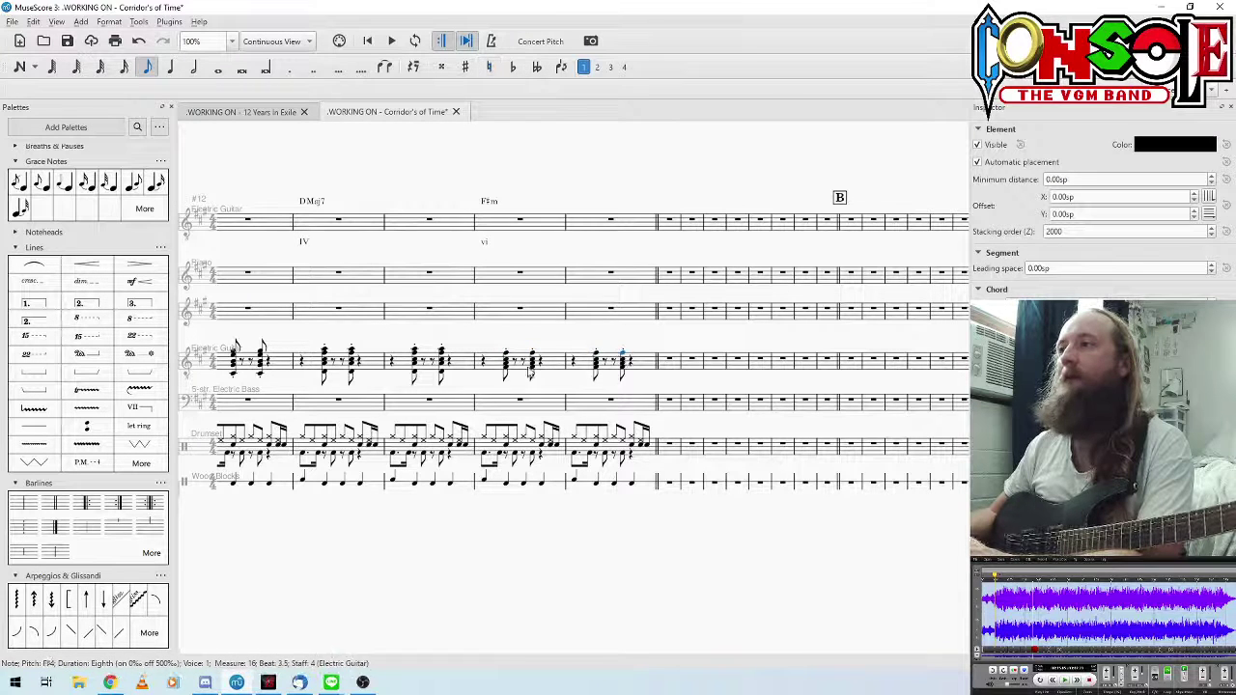
pyautogui.click(485, 359)
pyautogui.press('space')
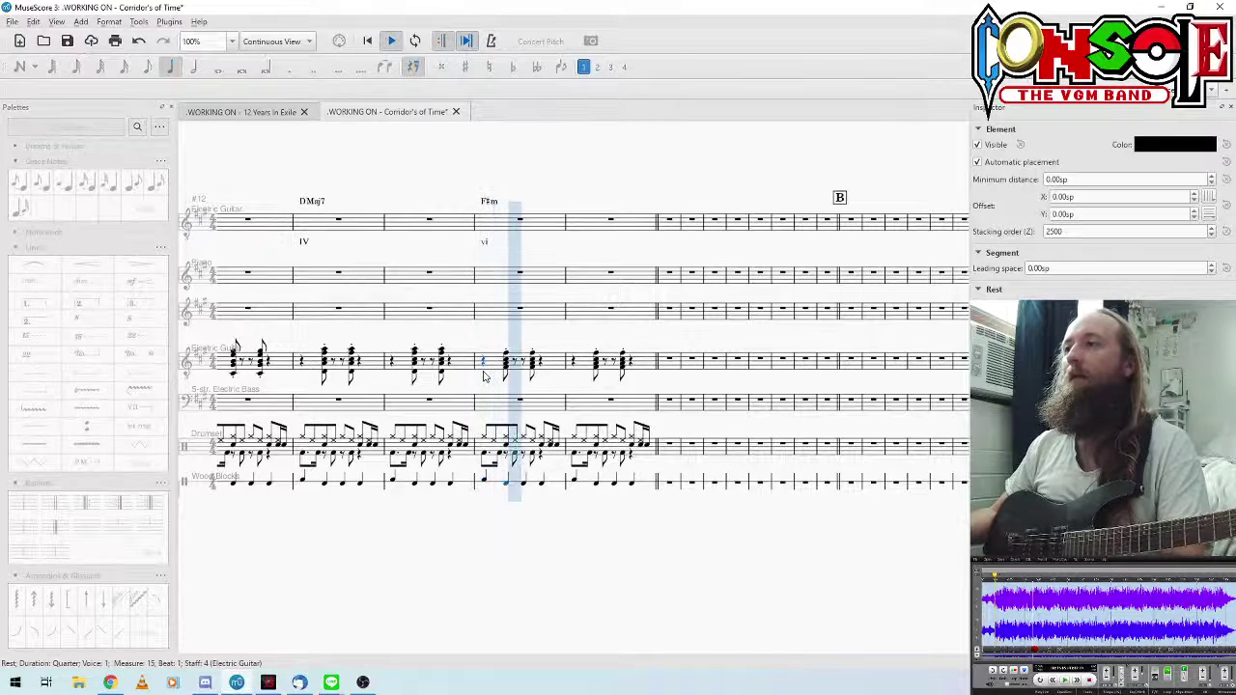
pyautogui.press('space')
# Step: Change the chord symbol above measure 15 to F#m7 and play back from that measure
pyautogui.click(505, 374)
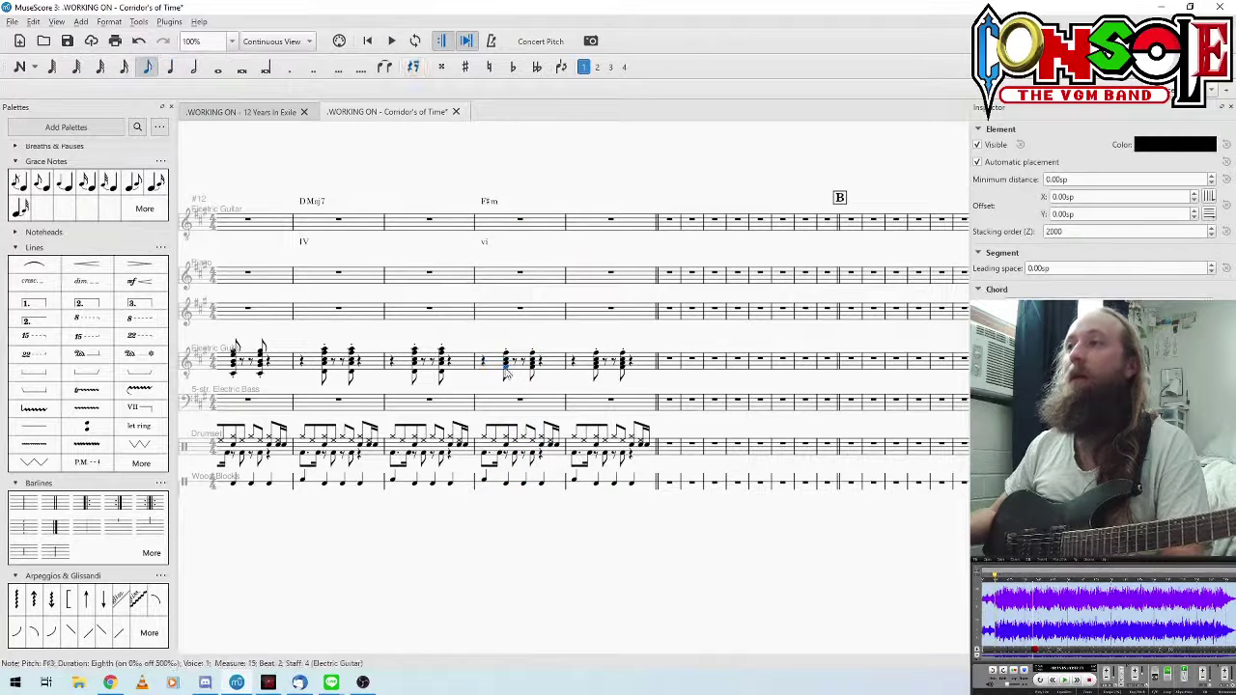
pyautogui.doubleClick(491, 200)
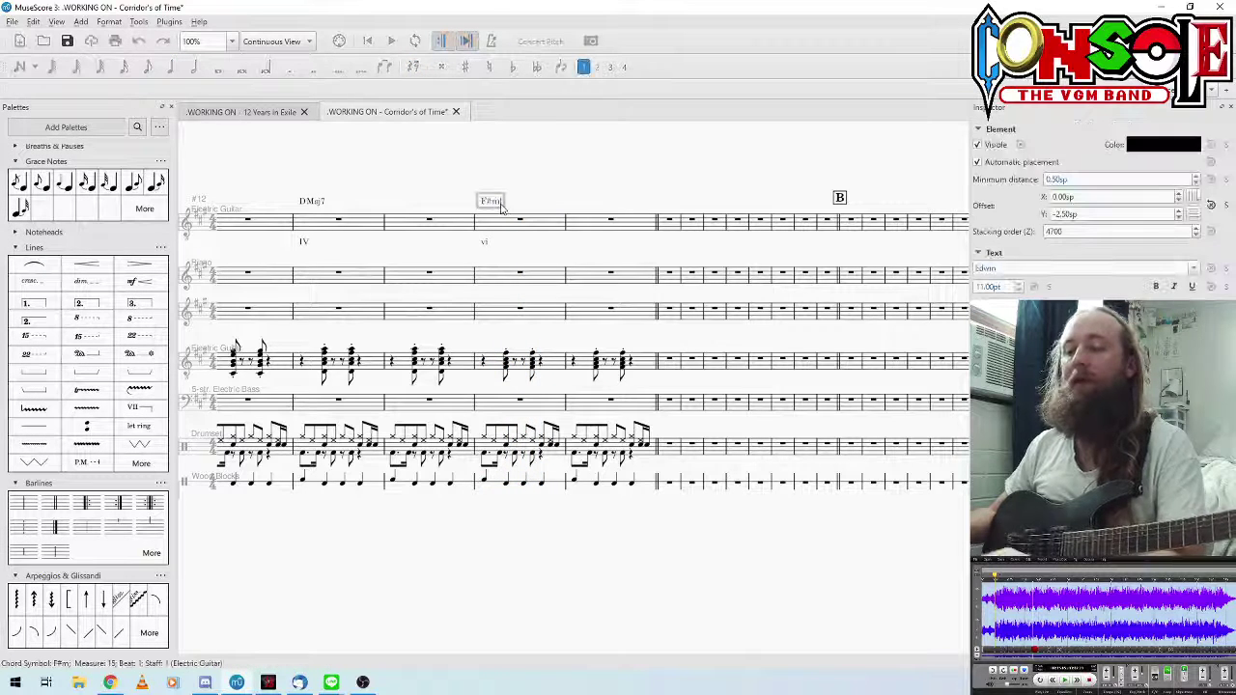
pyautogui.write('7')
pyautogui.press('Escape')
pyautogui.click(484, 363)
pyautogui.press('space')
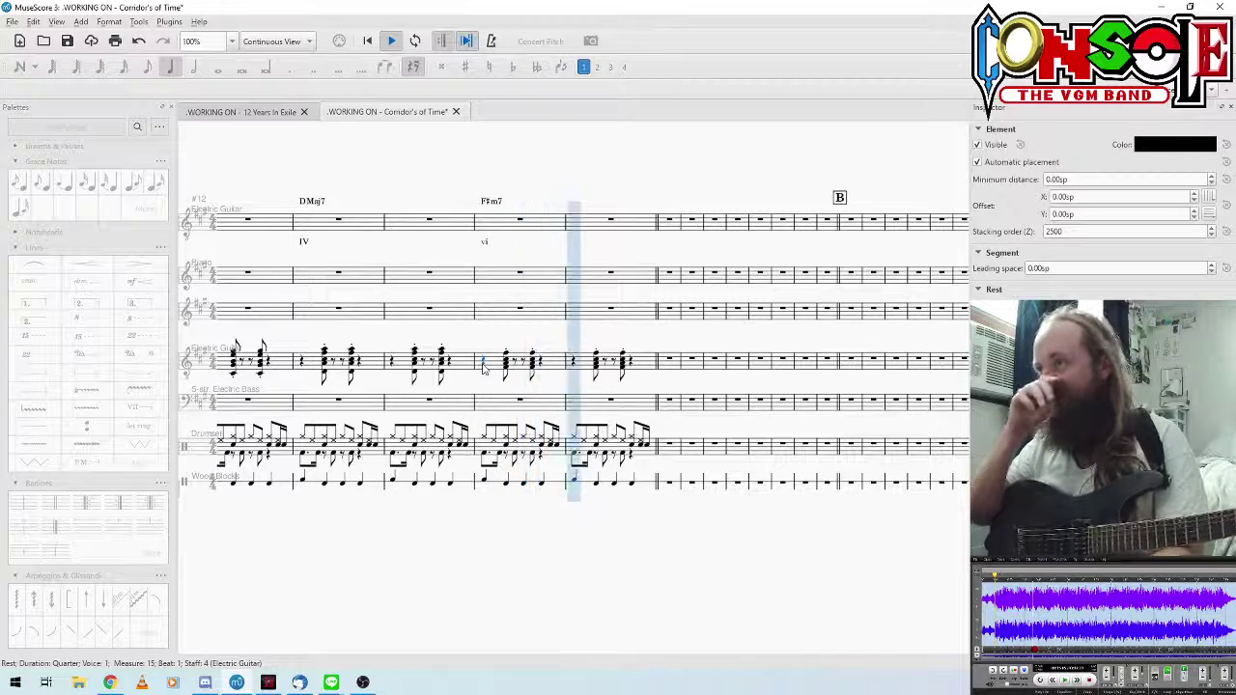
pyautogui.press('space')
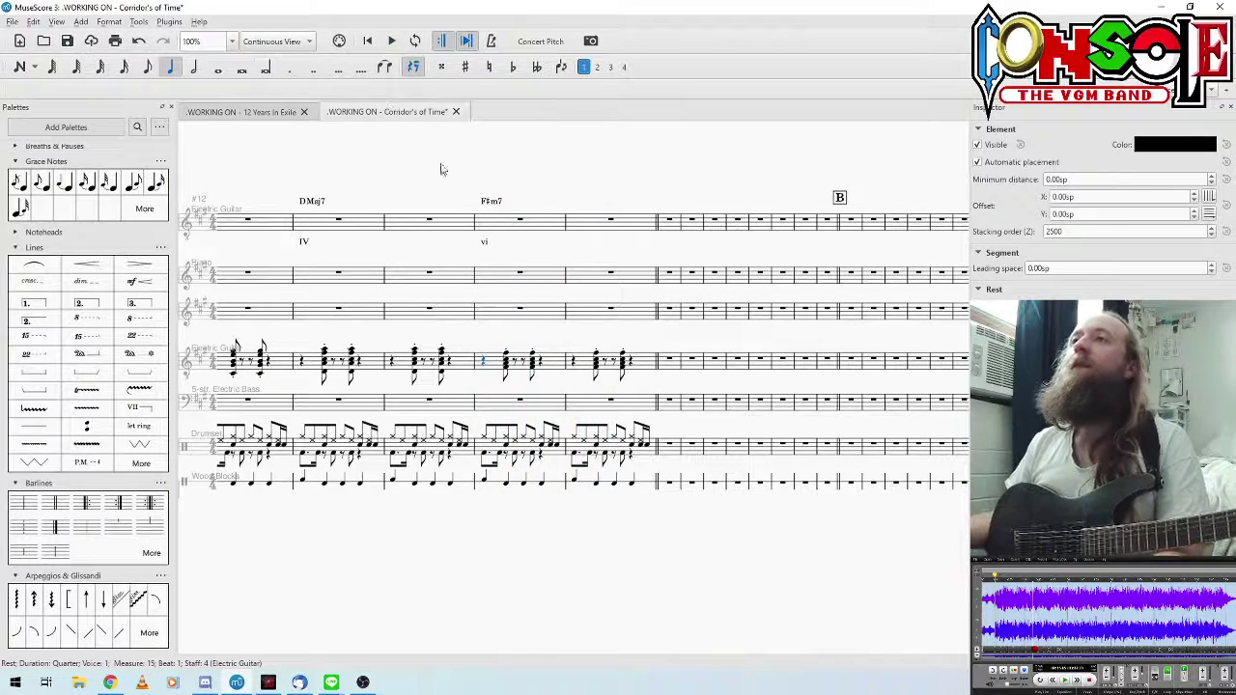
# Step: Color the lower guitar's chords and rests in measure 15 red and save the score
pyautogui.click(555, 362)
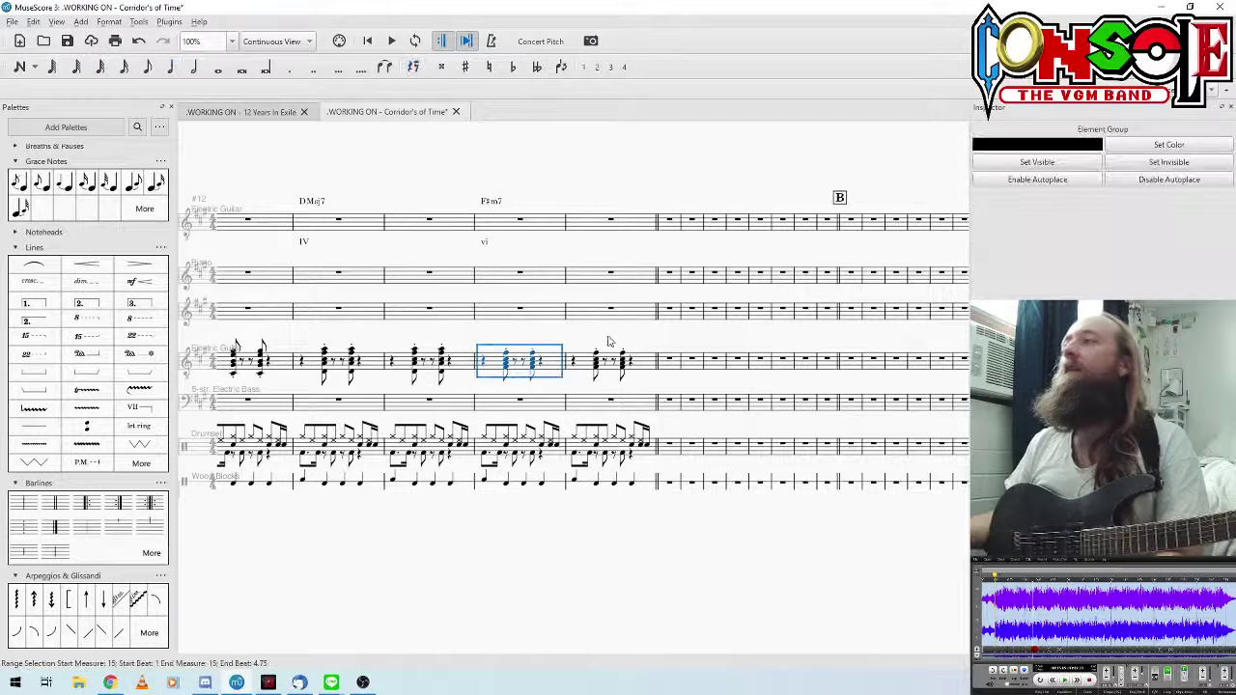
pyautogui.click(1163, 145)
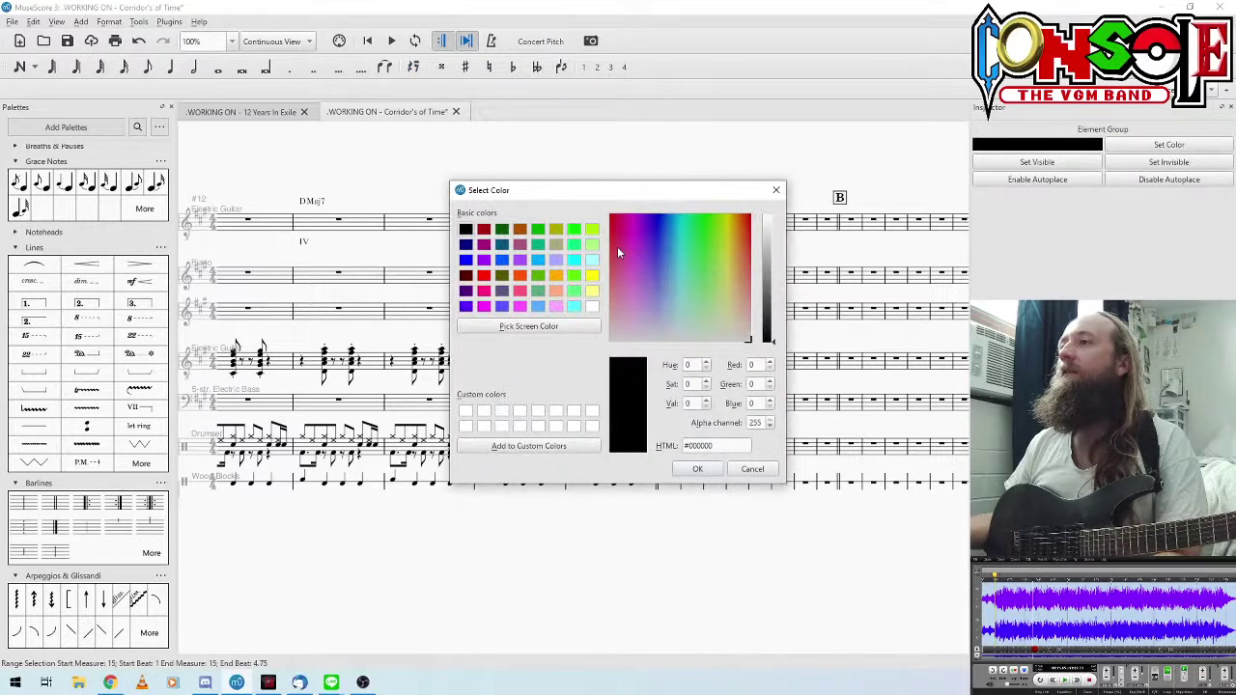
pyautogui.click(484, 277)
pyautogui.click(699, 469)
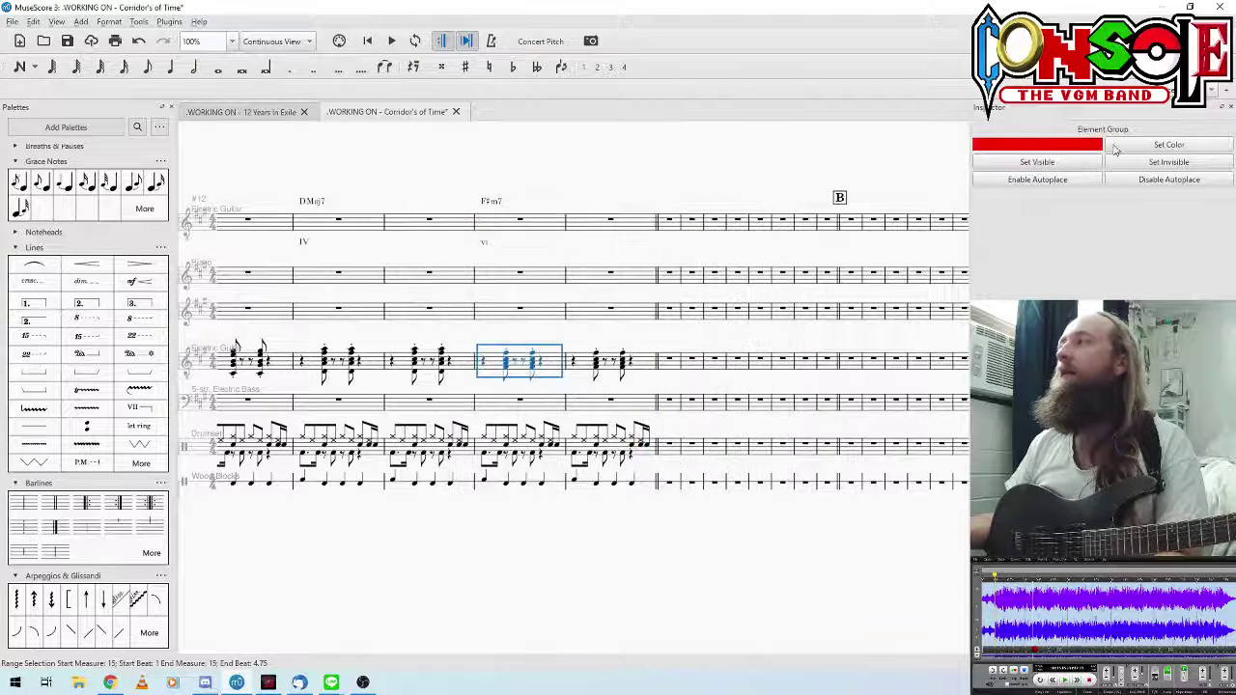
pyautogui.click(691, 555)
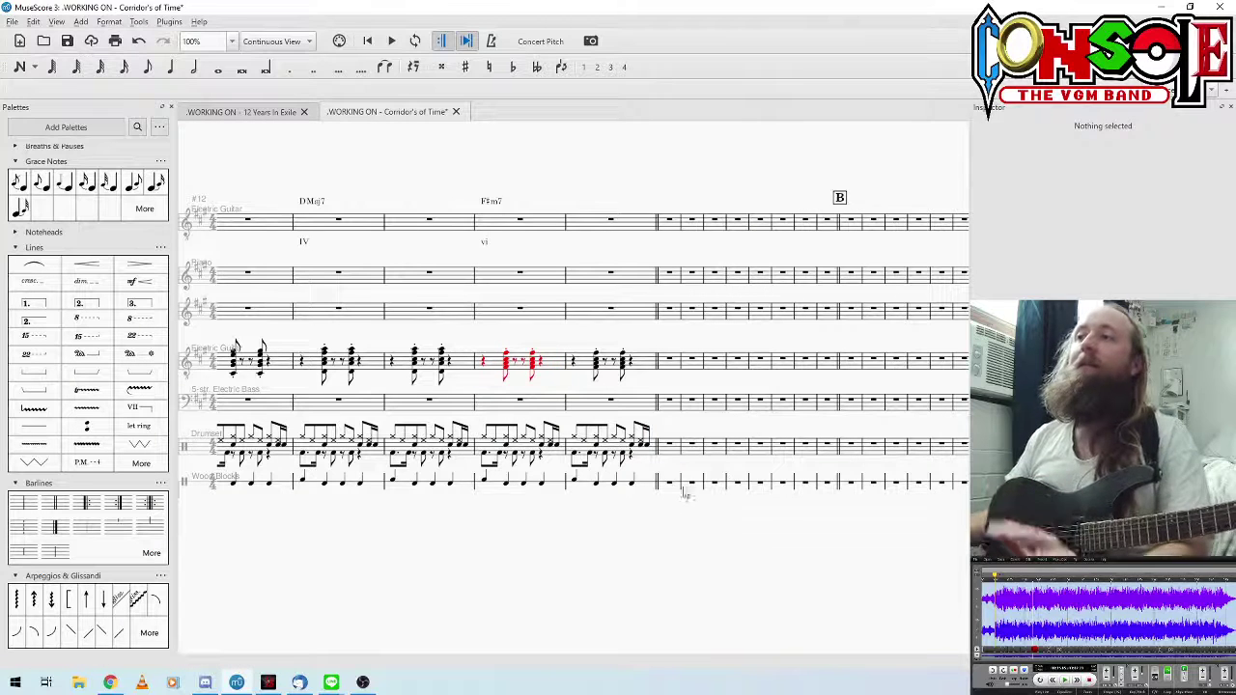
pyautogui.click(68, 42)
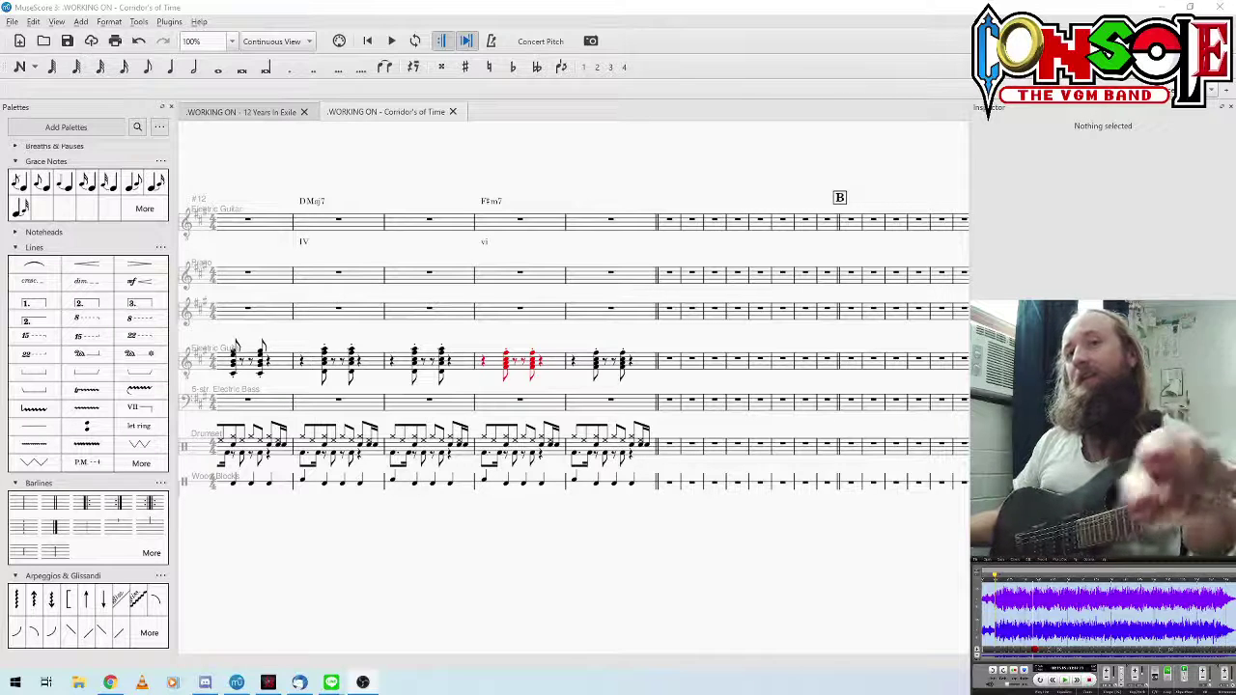
# Step: Switch to File Explorer and open the BRGA Score folder inside BRGA > BRGA Audio
pyautogui.click(78, 682)
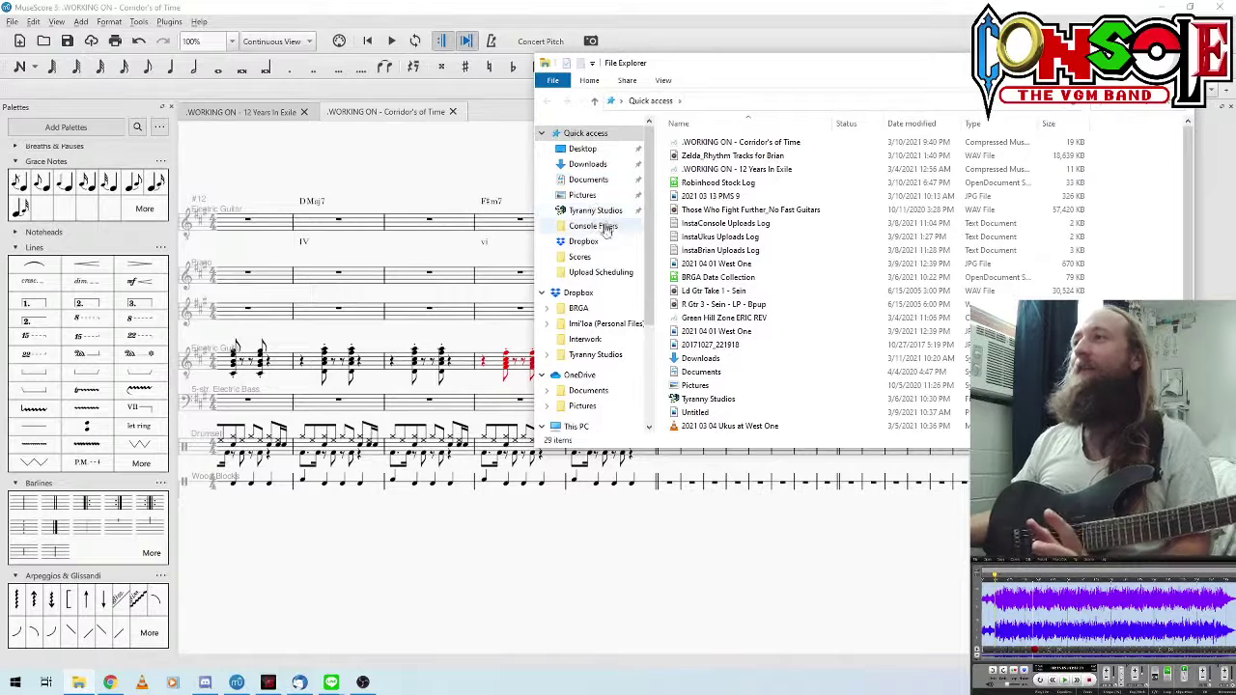
pyautogui.click(621, 101)
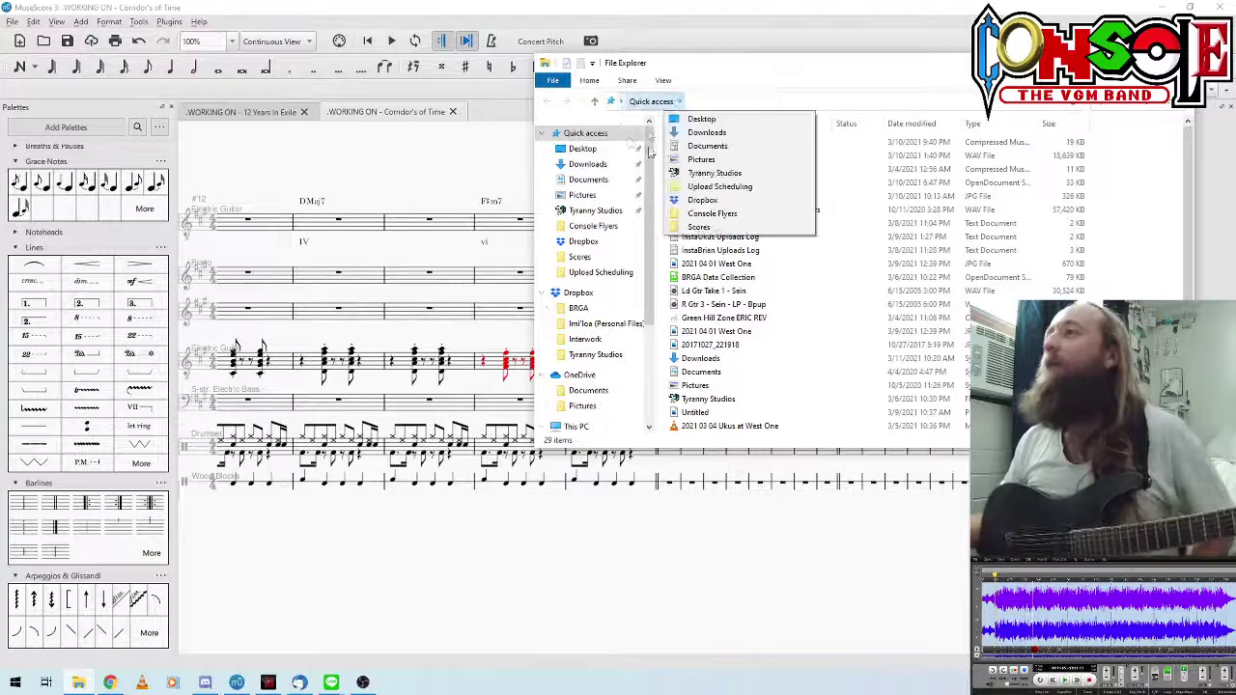
pyautogui.click(637, 165)
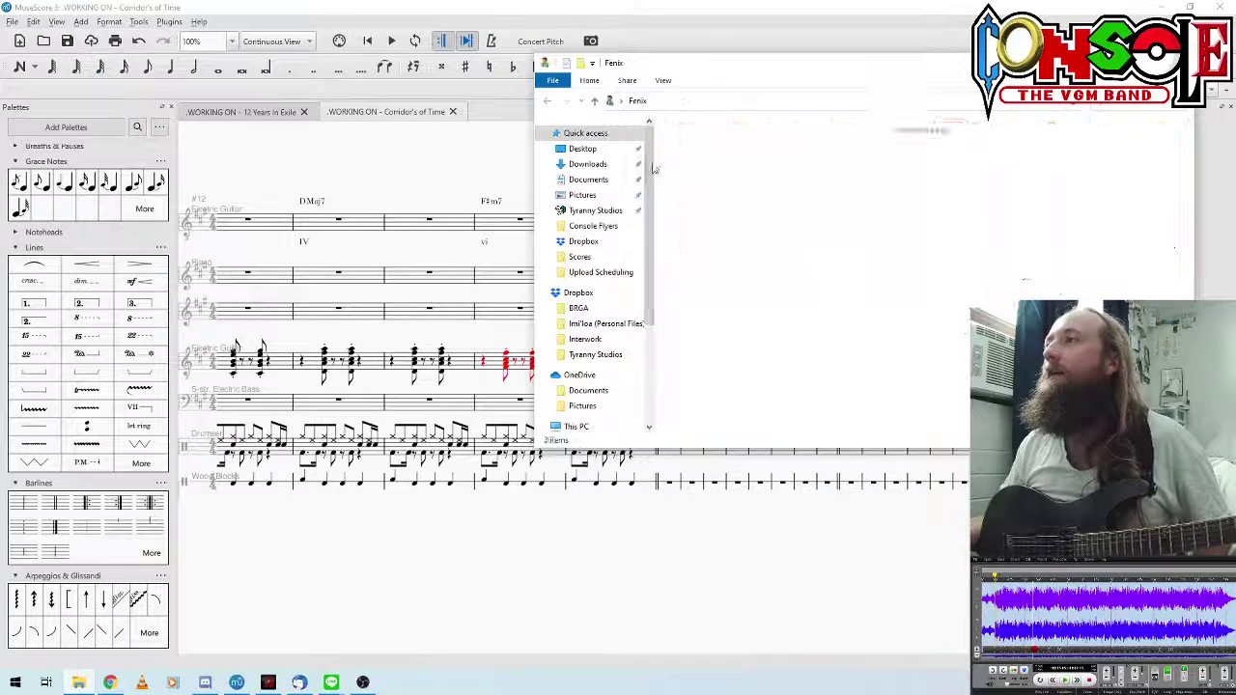
pyautogui.doubleClick(953, 147)
pyautogui.doubleClick(703, 152)
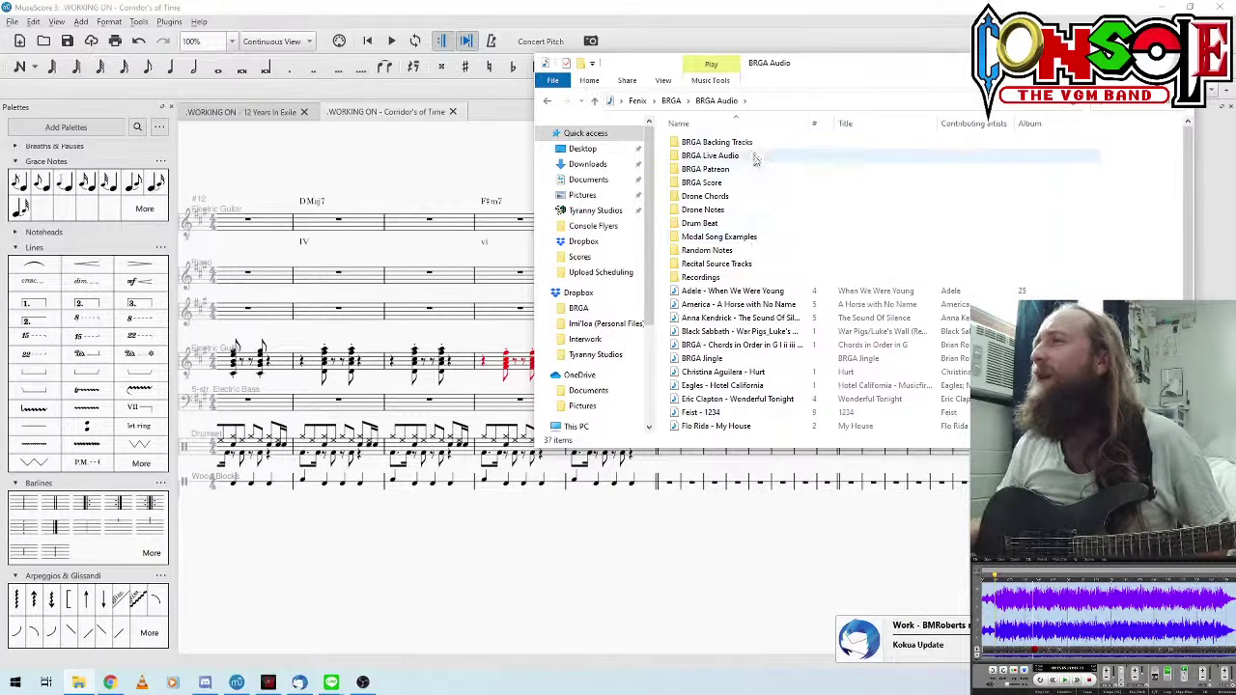
pyautogui.doubleClick(751, 182)
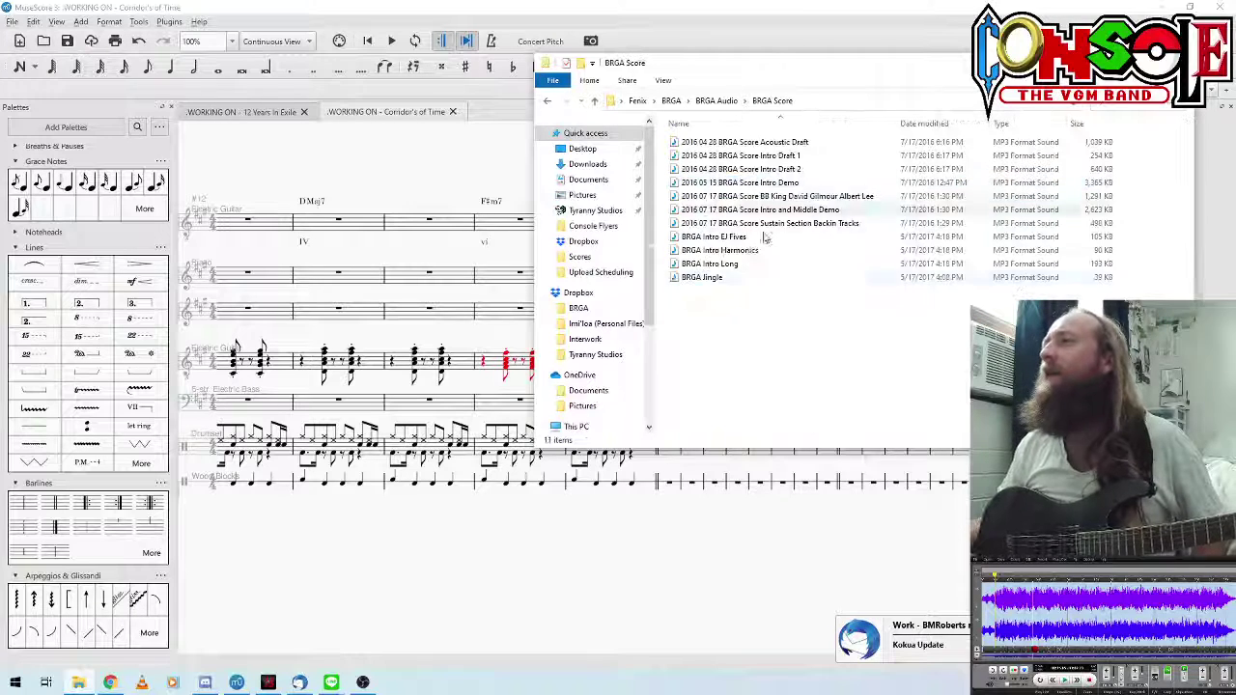
# Step: Listen to the BRGA Jingle recording, pause it, and start playing BRGA Intro EJ Fives
pyautogui.doubleClick(771, 280)
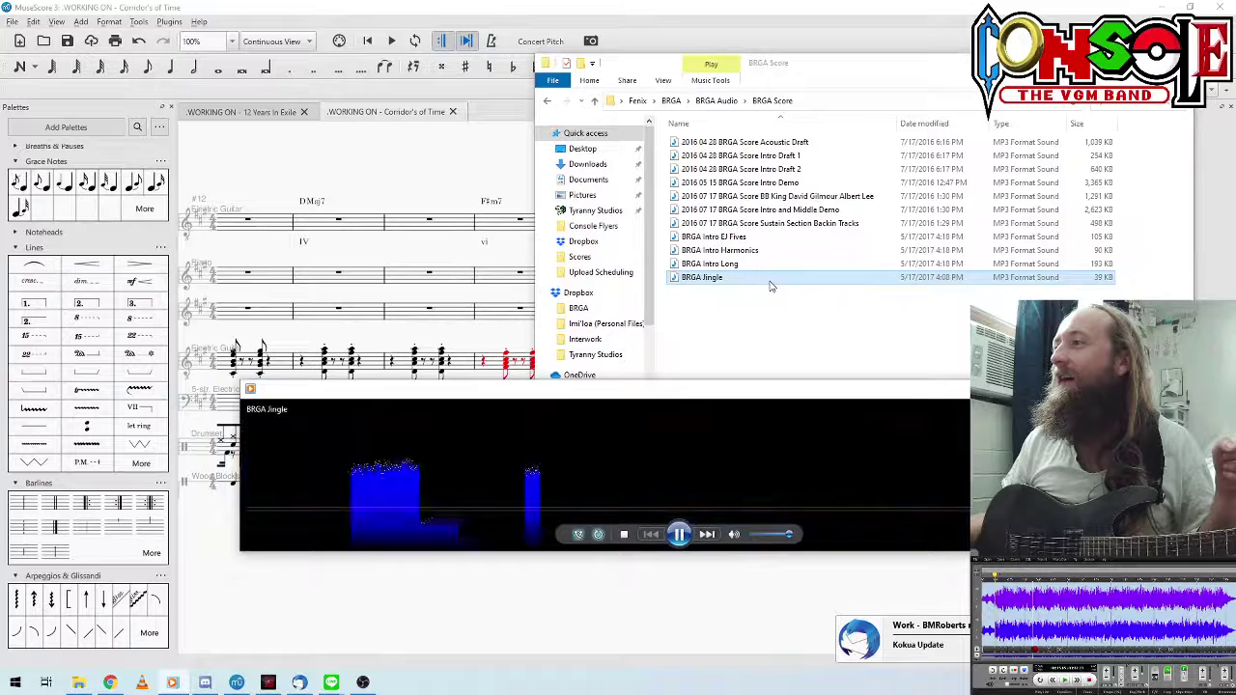
pyautogui.click(680, 534)
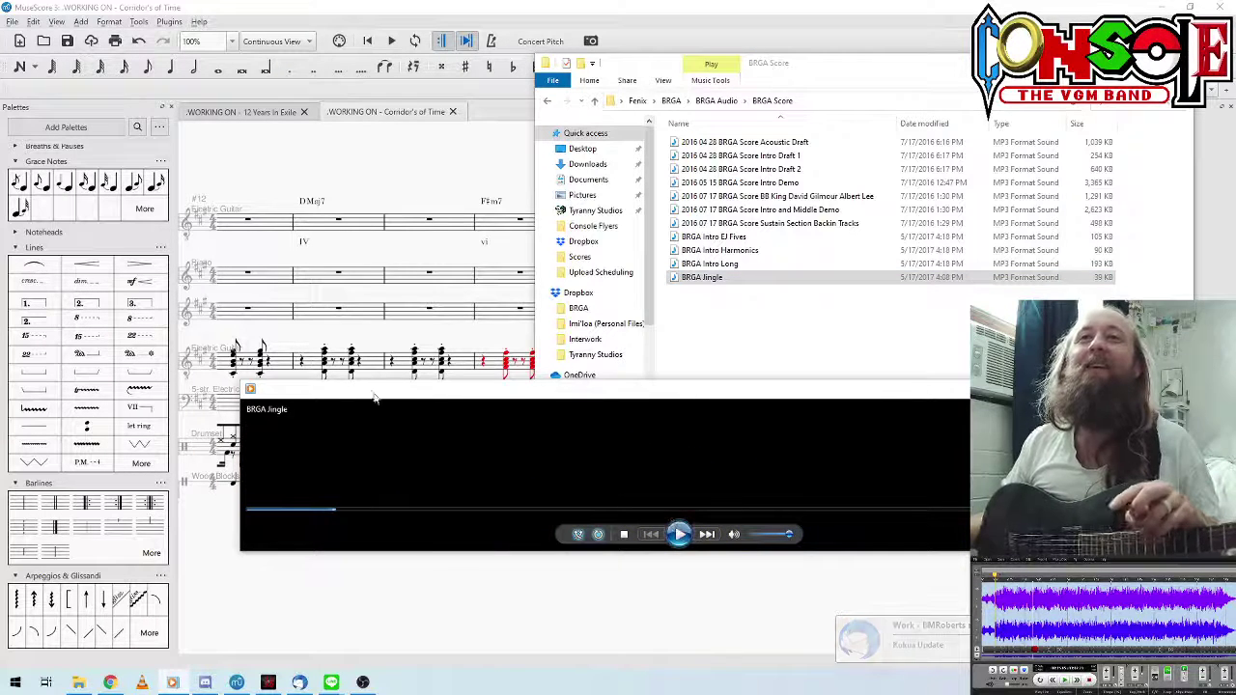
pyautogui.click(739, 238)
pyautogui.doubleClick(739, 237)
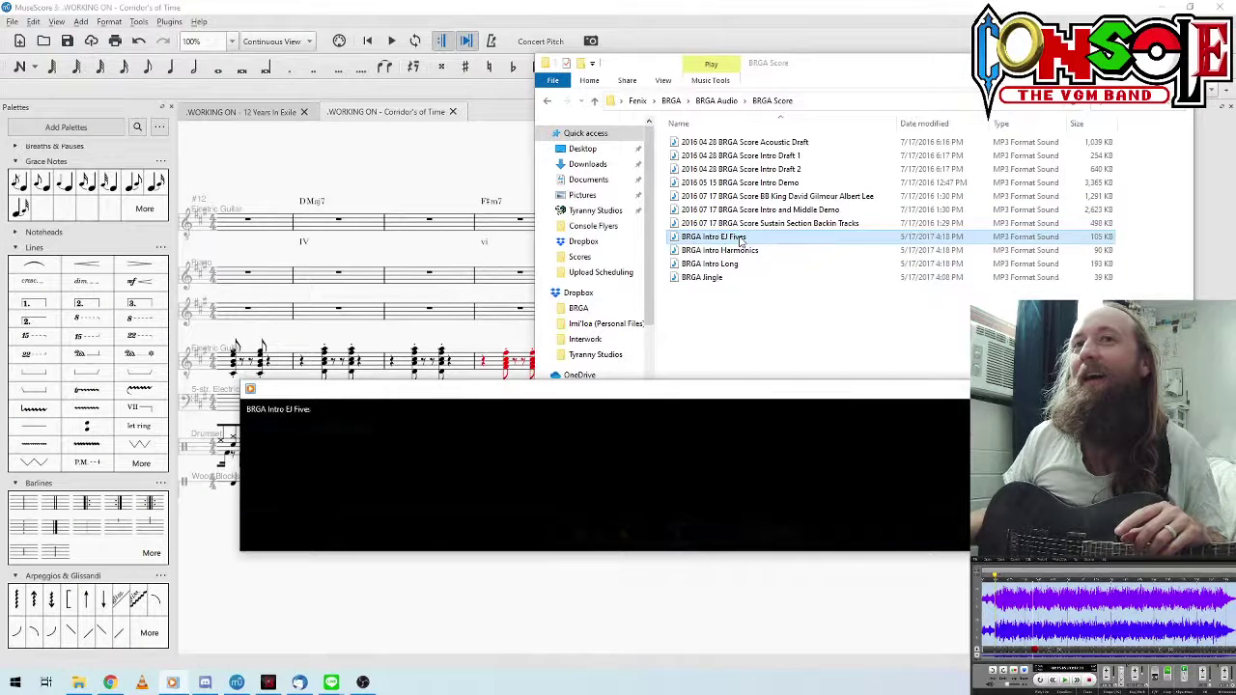
# Step: Listen to the BRGA Intro Harmonics recording and play BRGA Jingle again for comparison
pyautogui.click(739, 250)
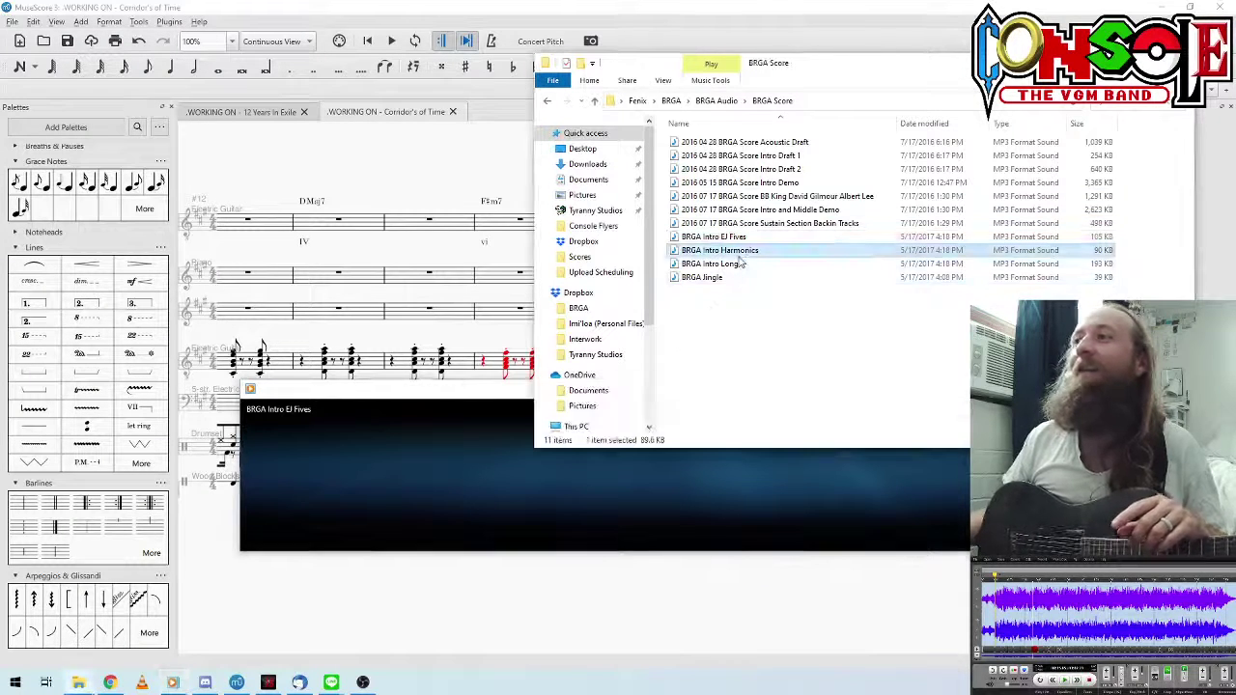
pyautogui.doubleClick(738, 253)
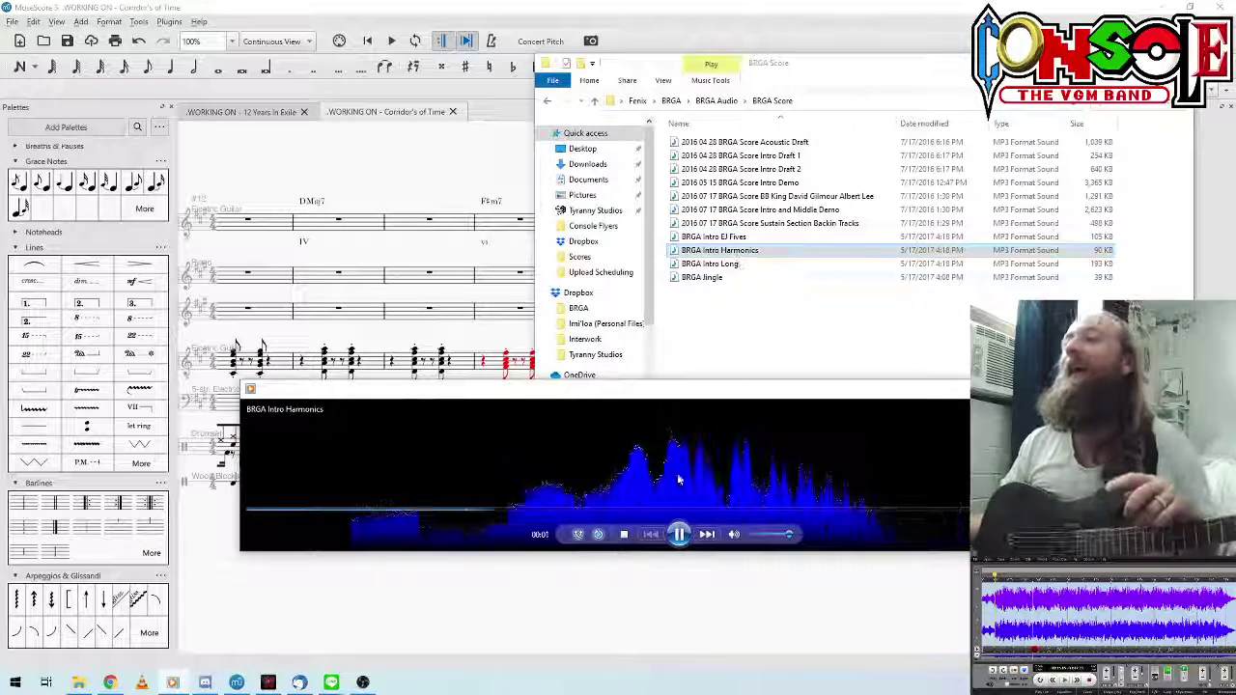
pyautogui.click(681, 532)
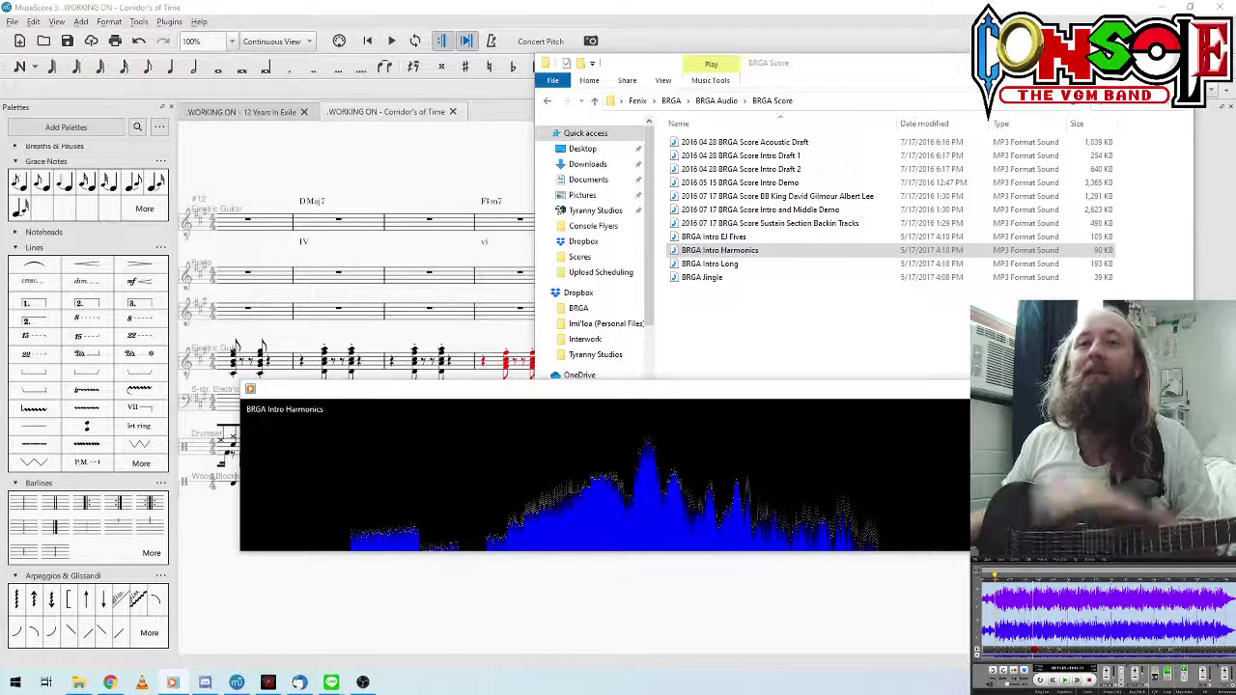
pyautogui.doubleClick(725, 277)
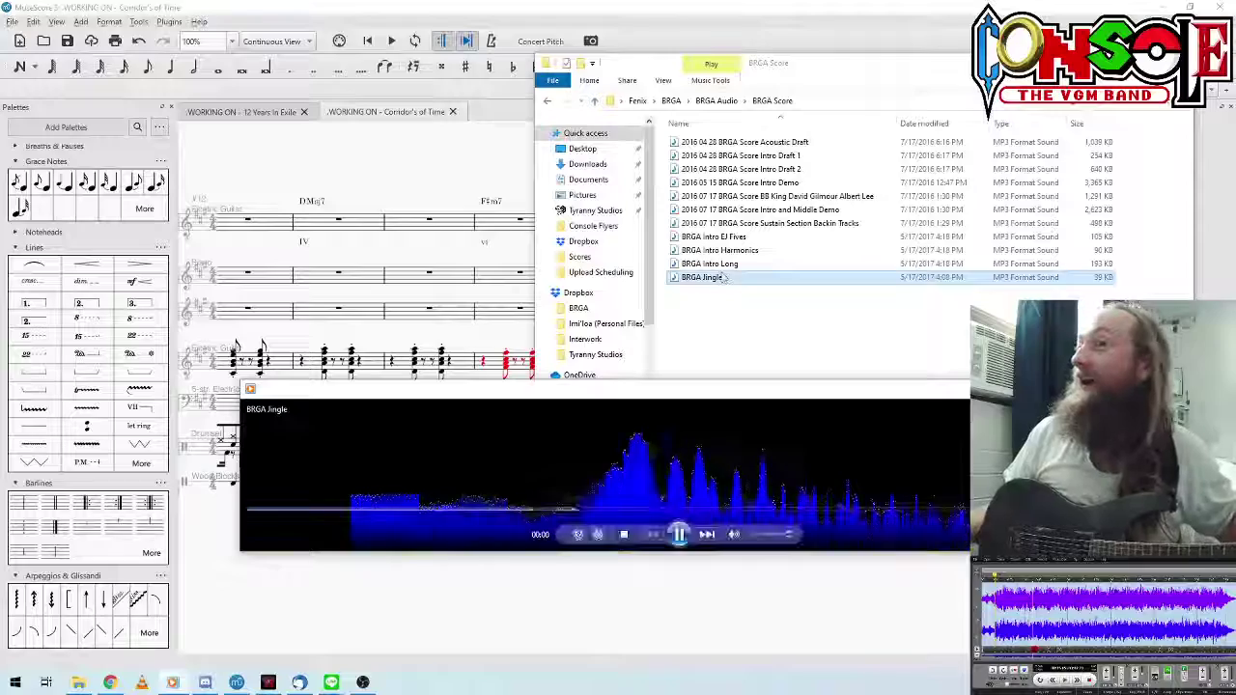